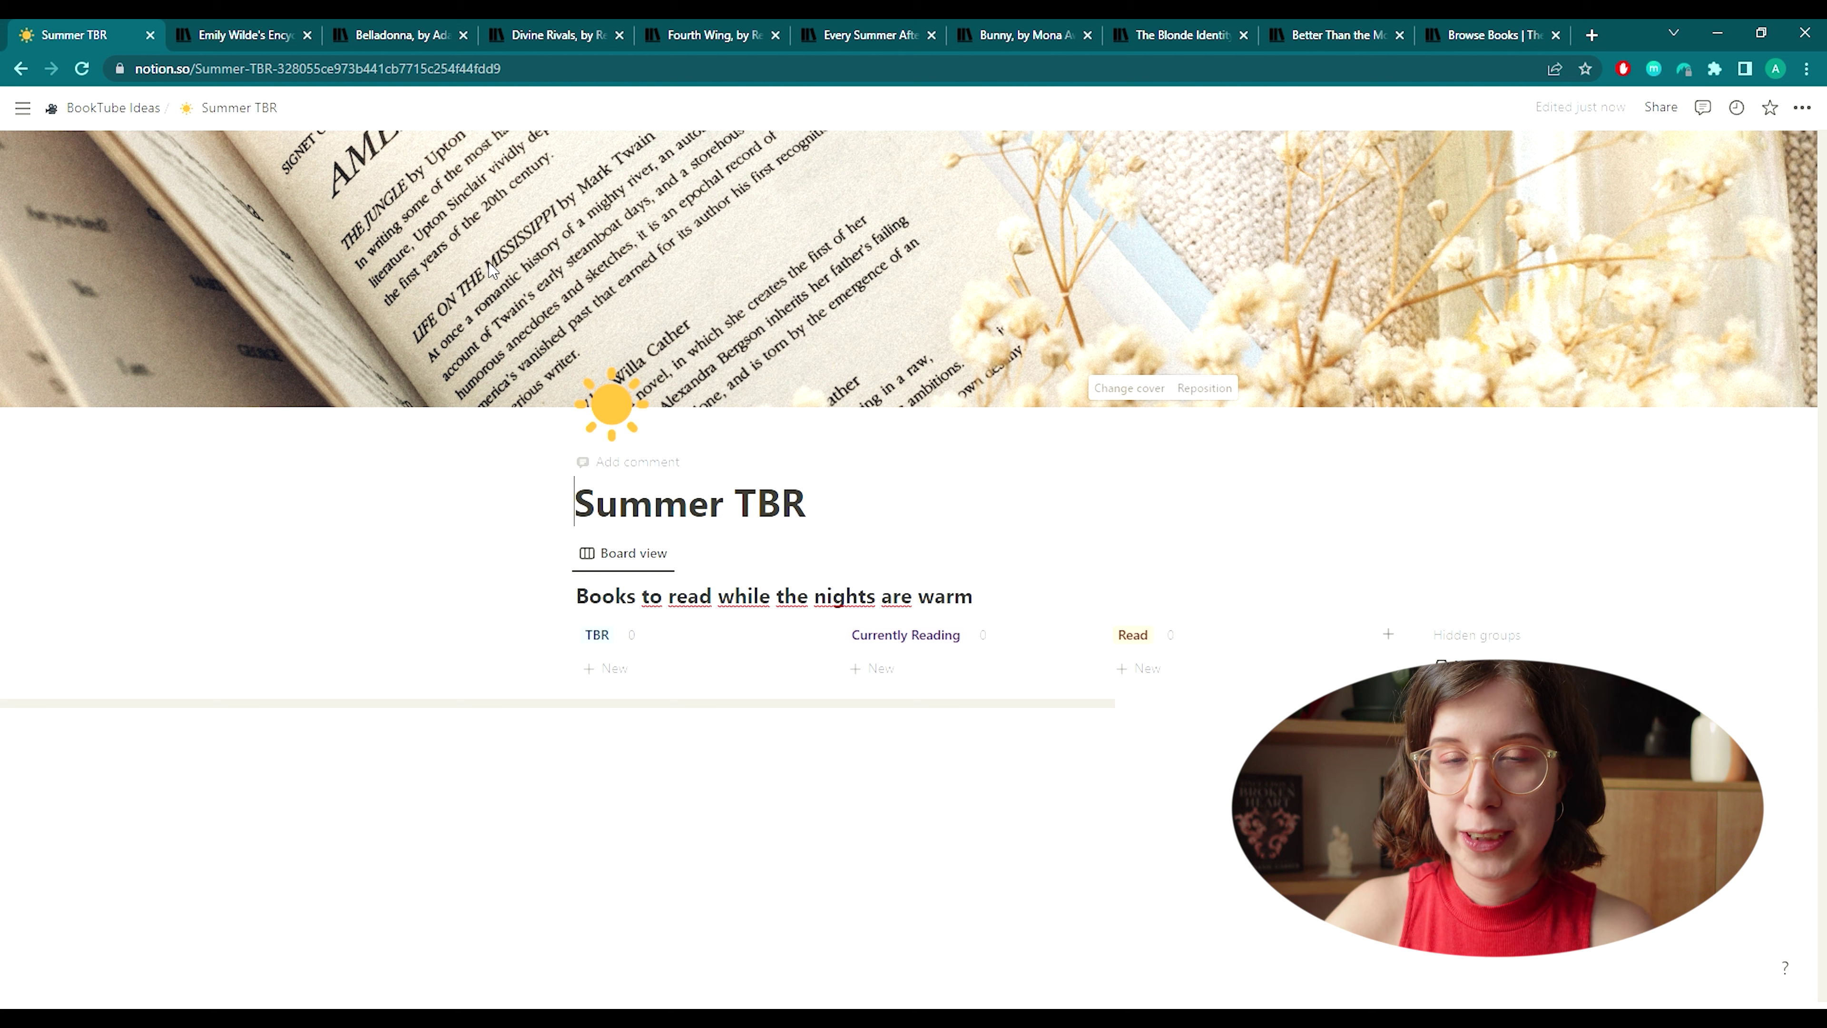
Add a new Untitled card to the TBR column and open its page.
left_click(470, 494)
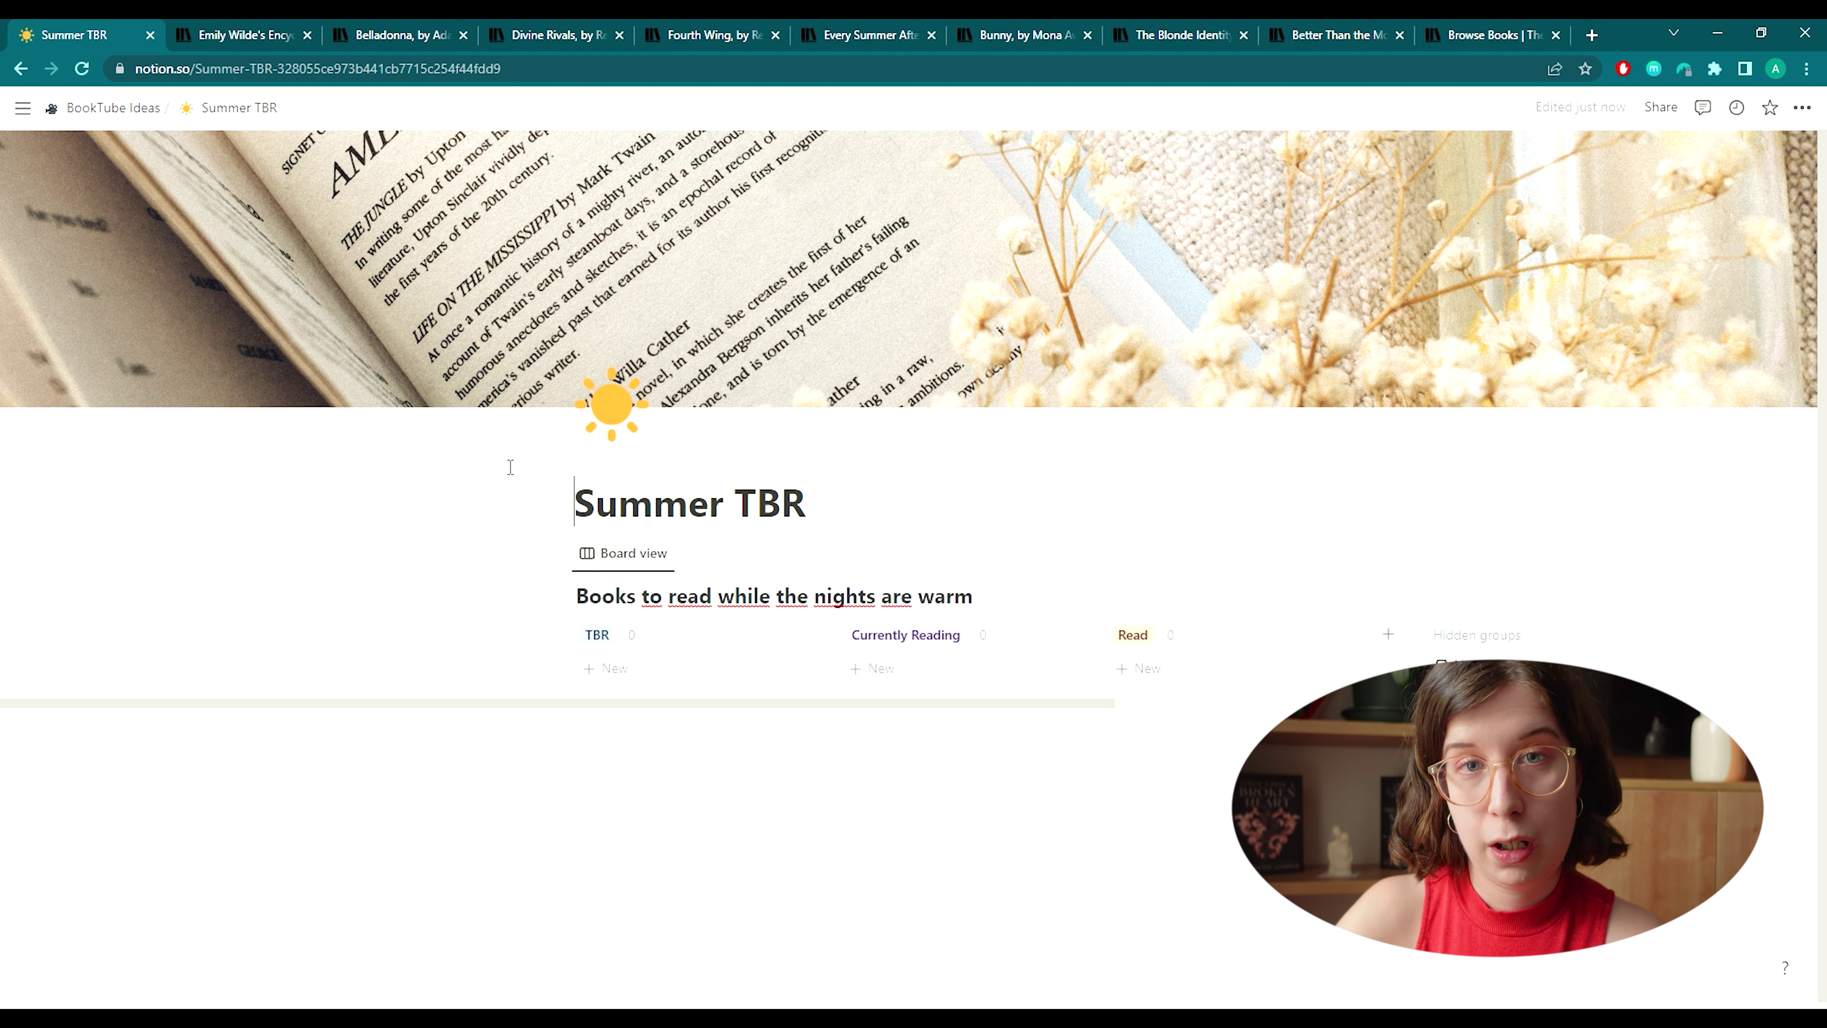
left_click(613, 668)
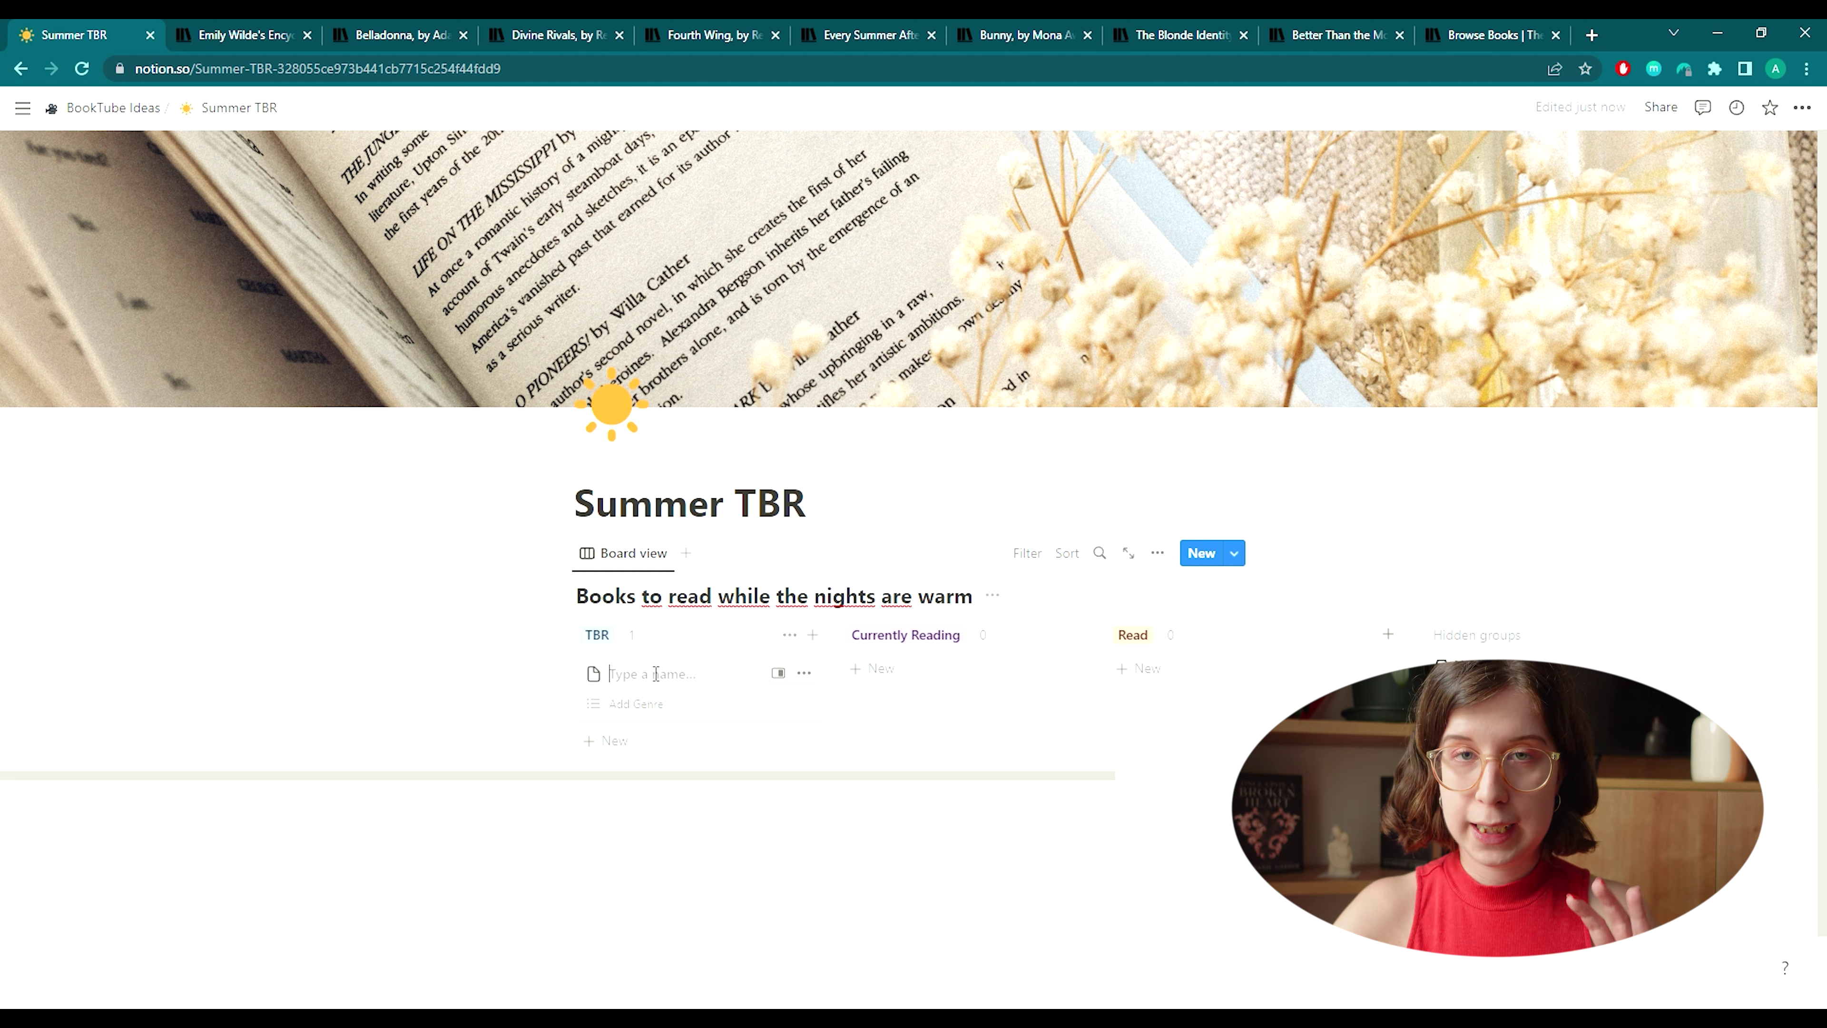
key("Escape")
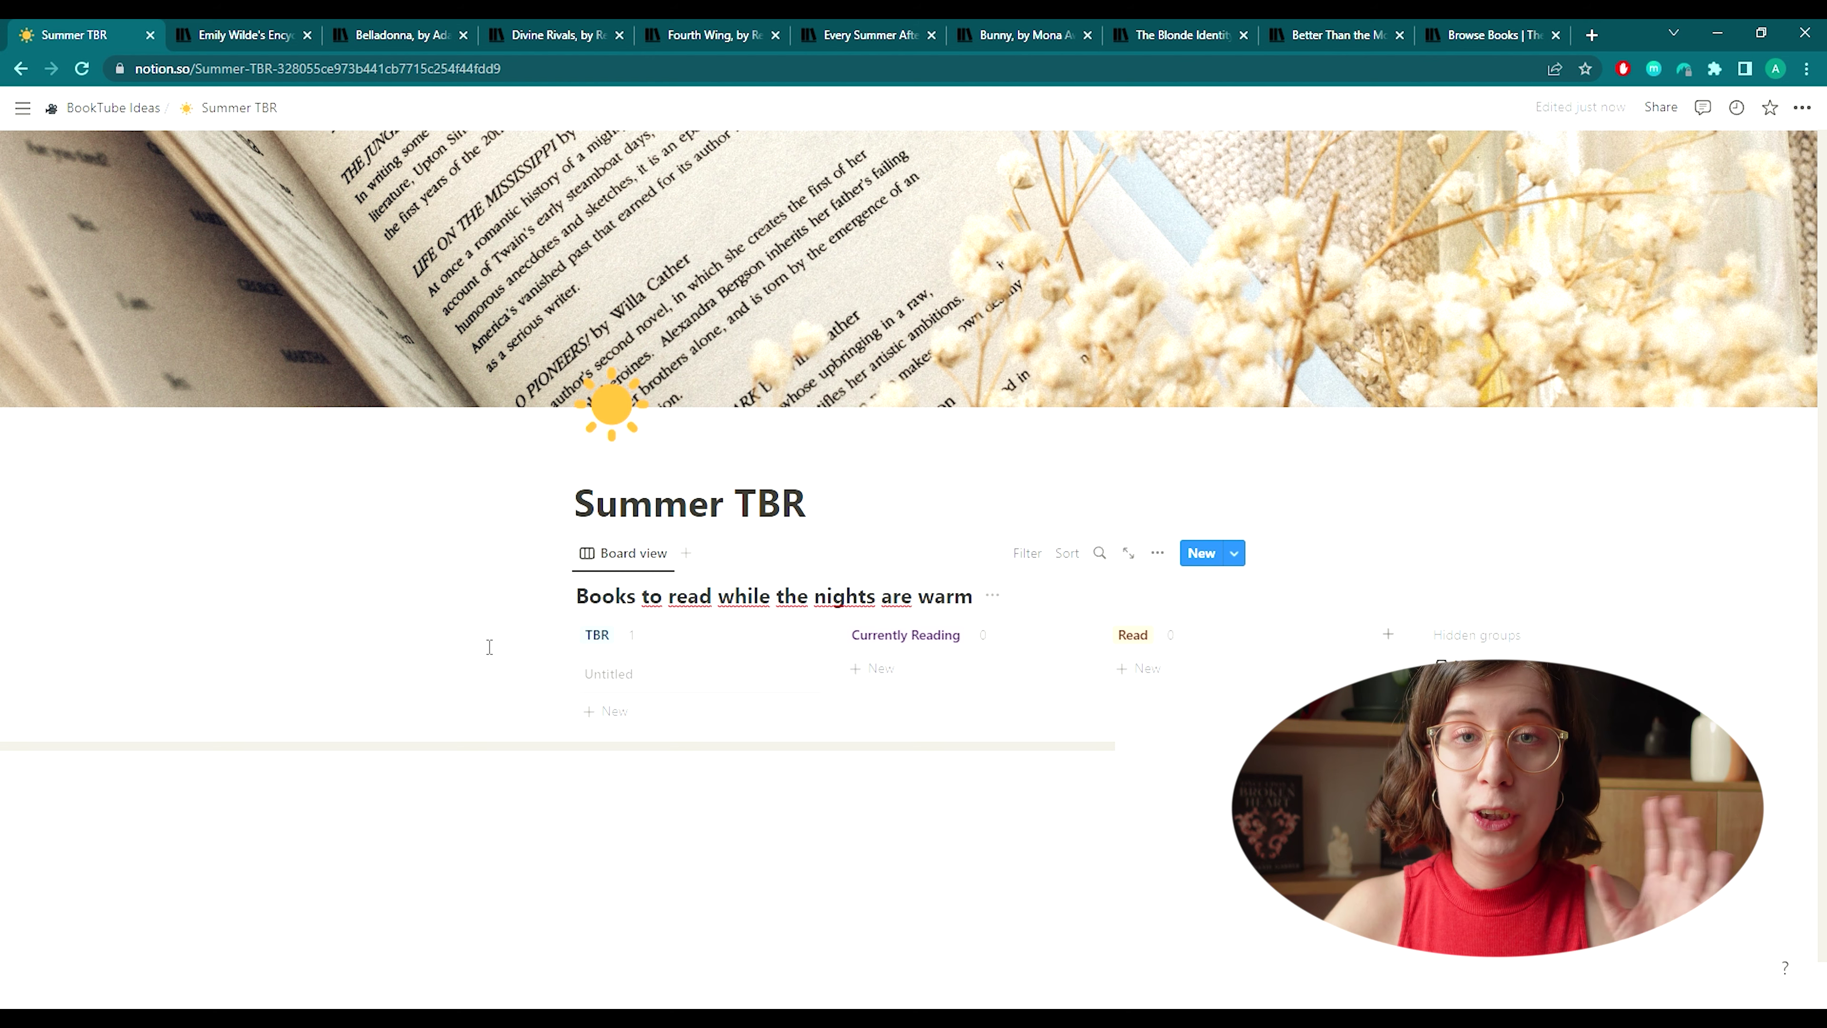
left_click(654, 677)
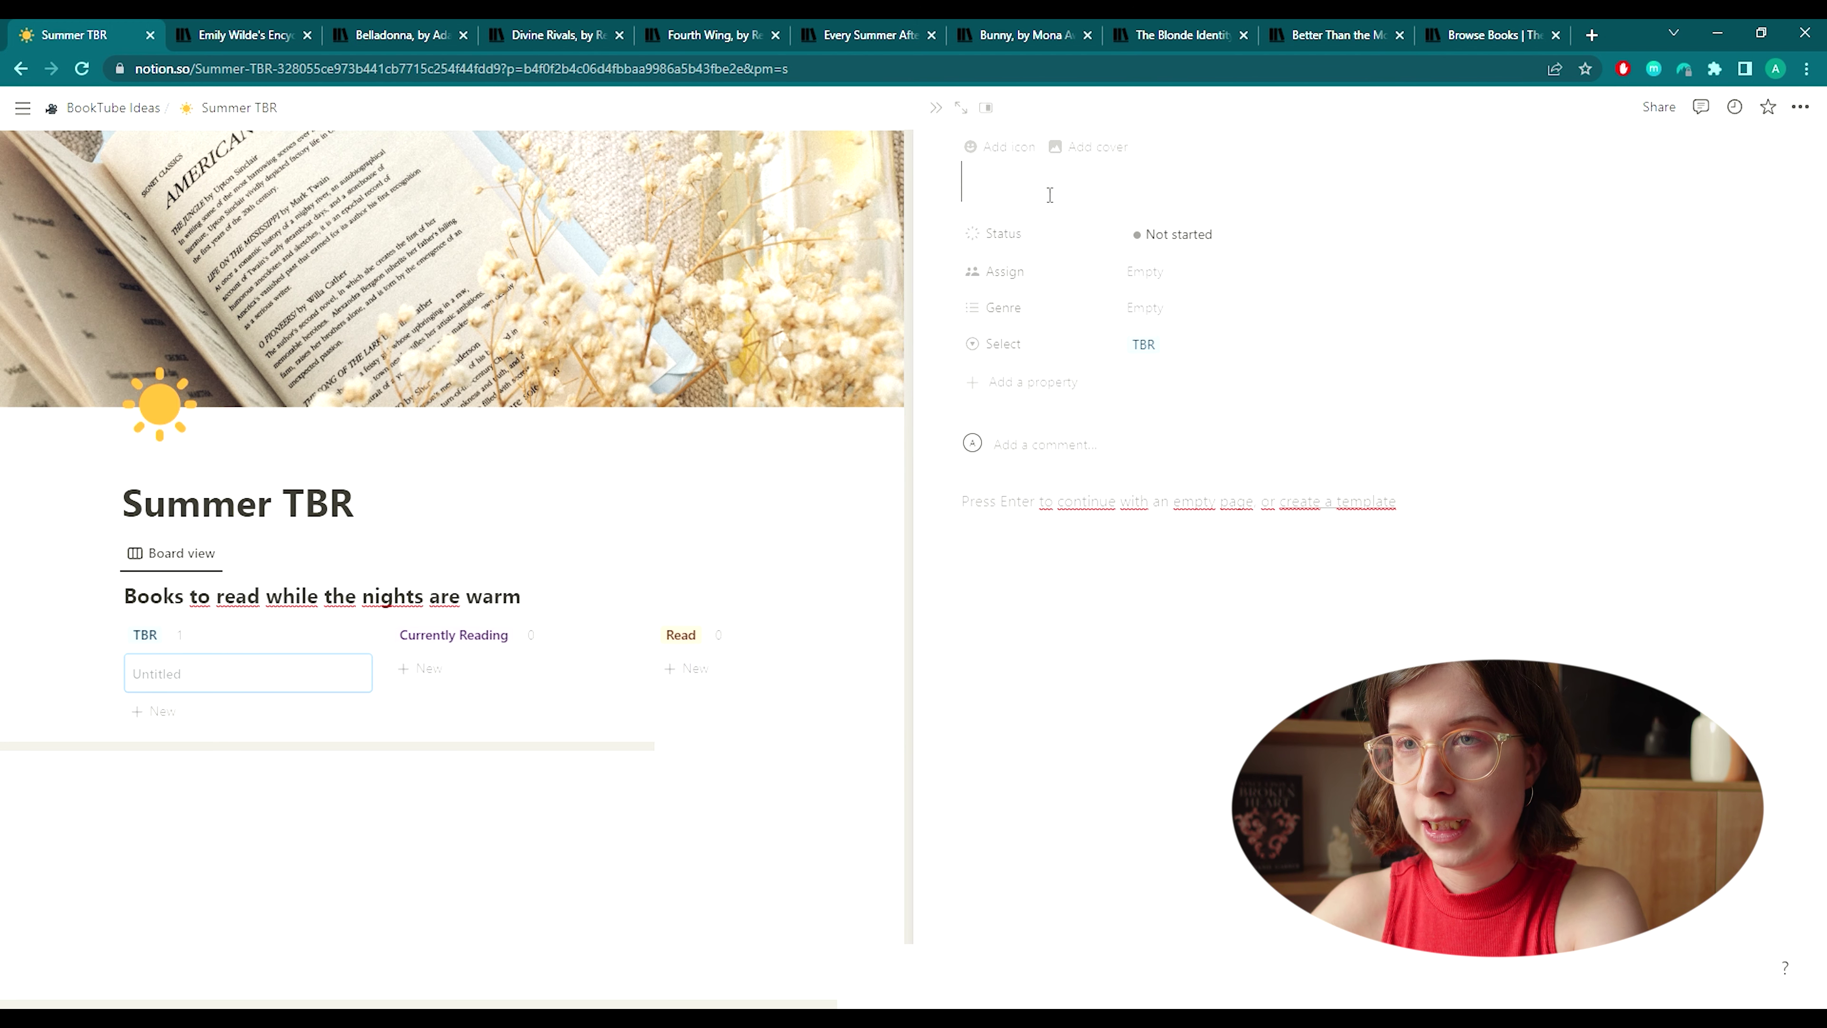
Paste the title 'Emily Wilde's Encyclopaedia of Faeries' from StoryGraph into the card title, followed by 'by'.
left_click(245, 35)
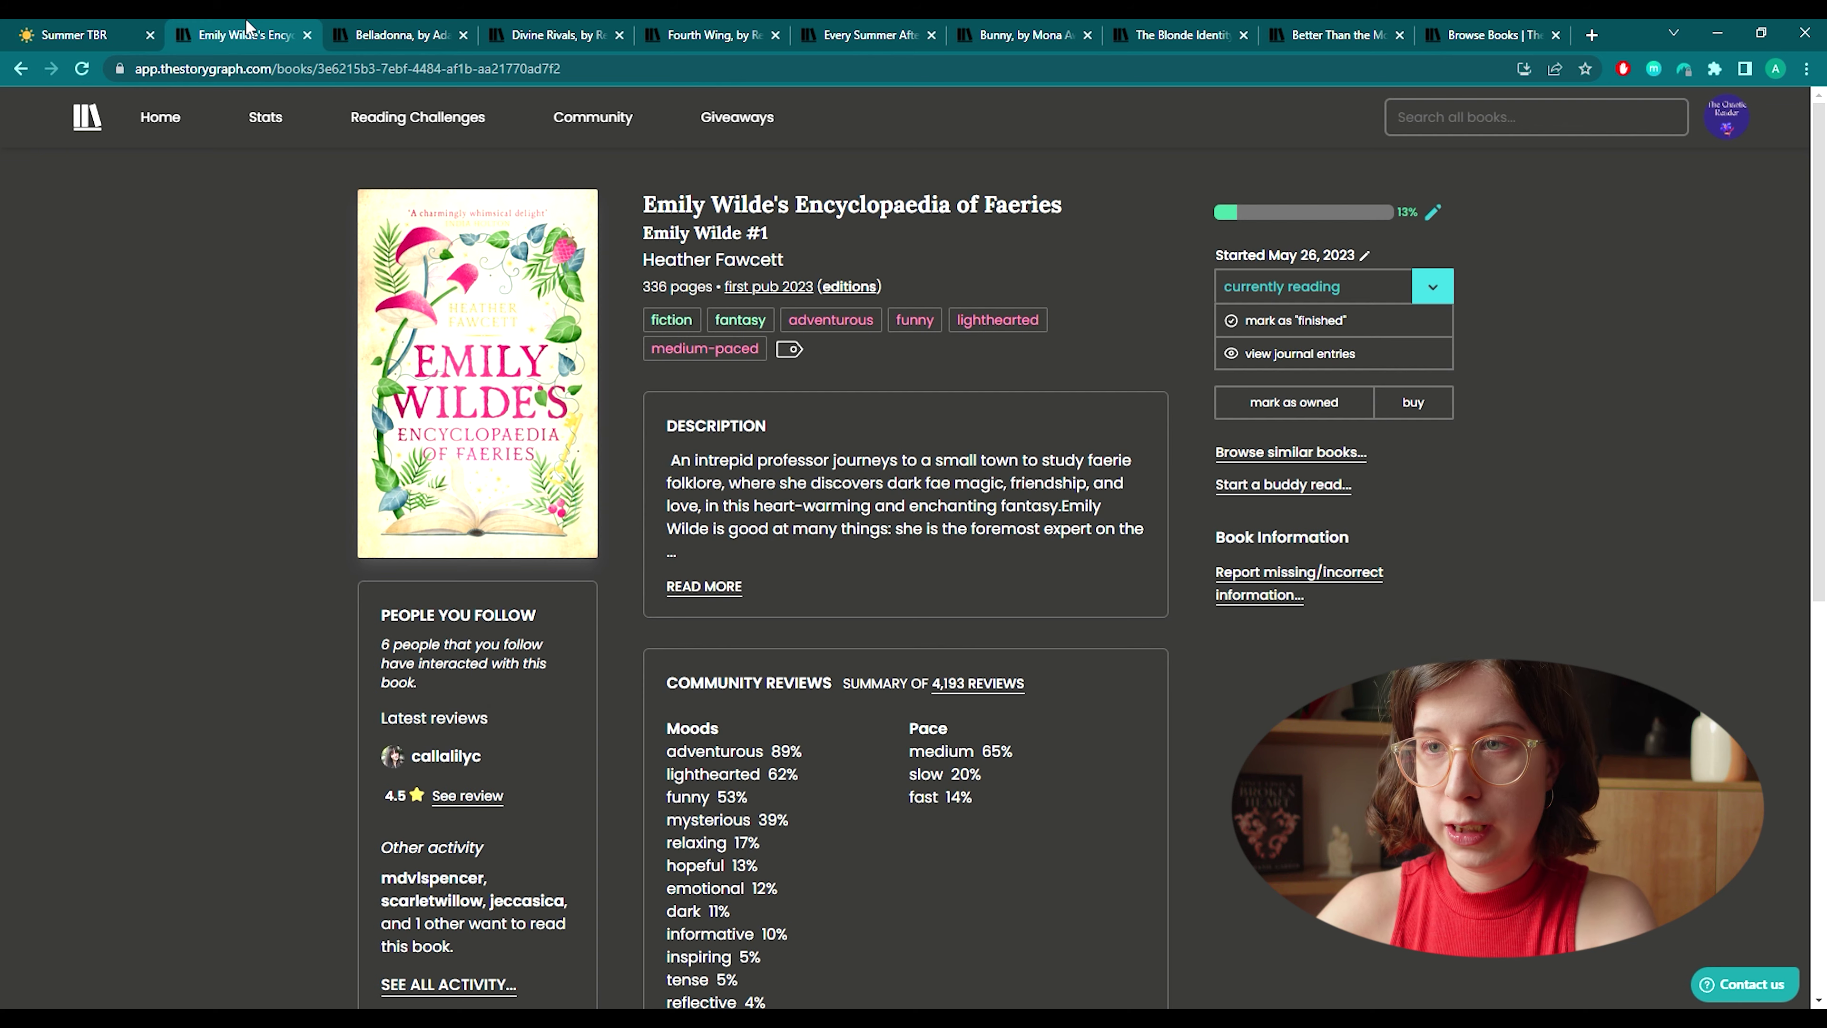
left_click_drag(635, 209, 1083, 218)
key("ctrl+c")
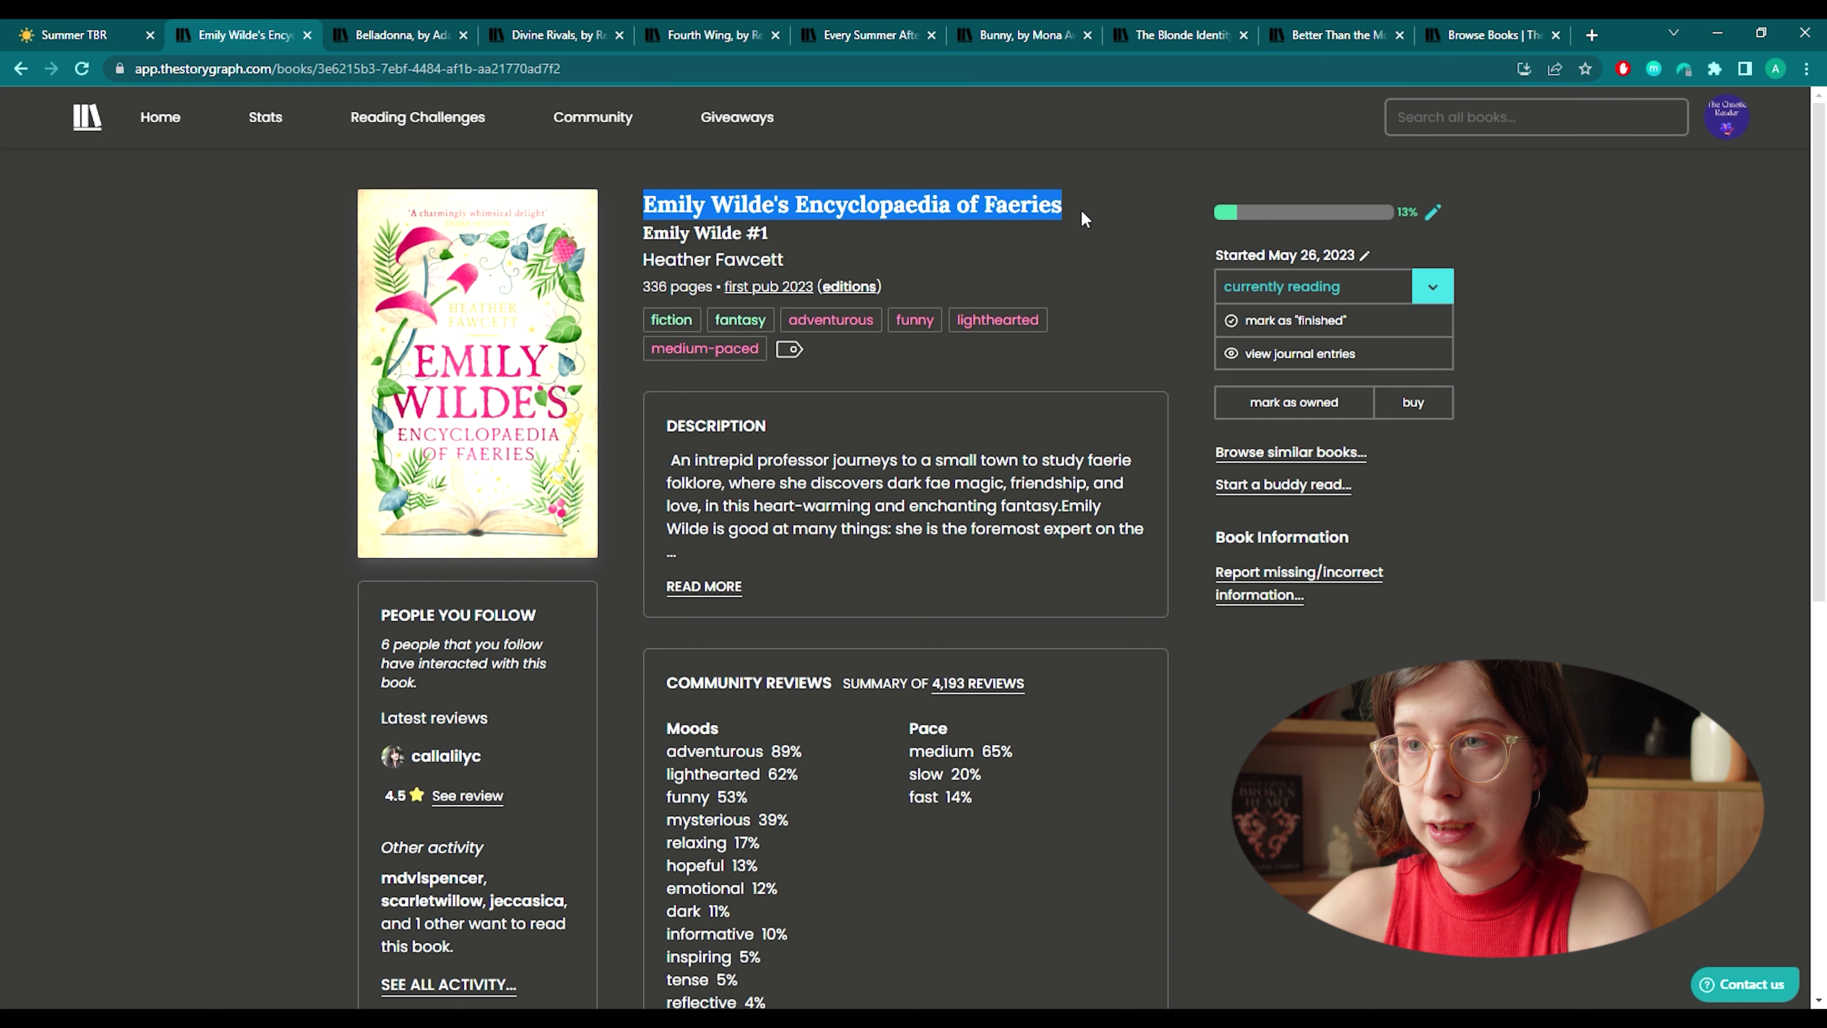
left_click(91, 32)
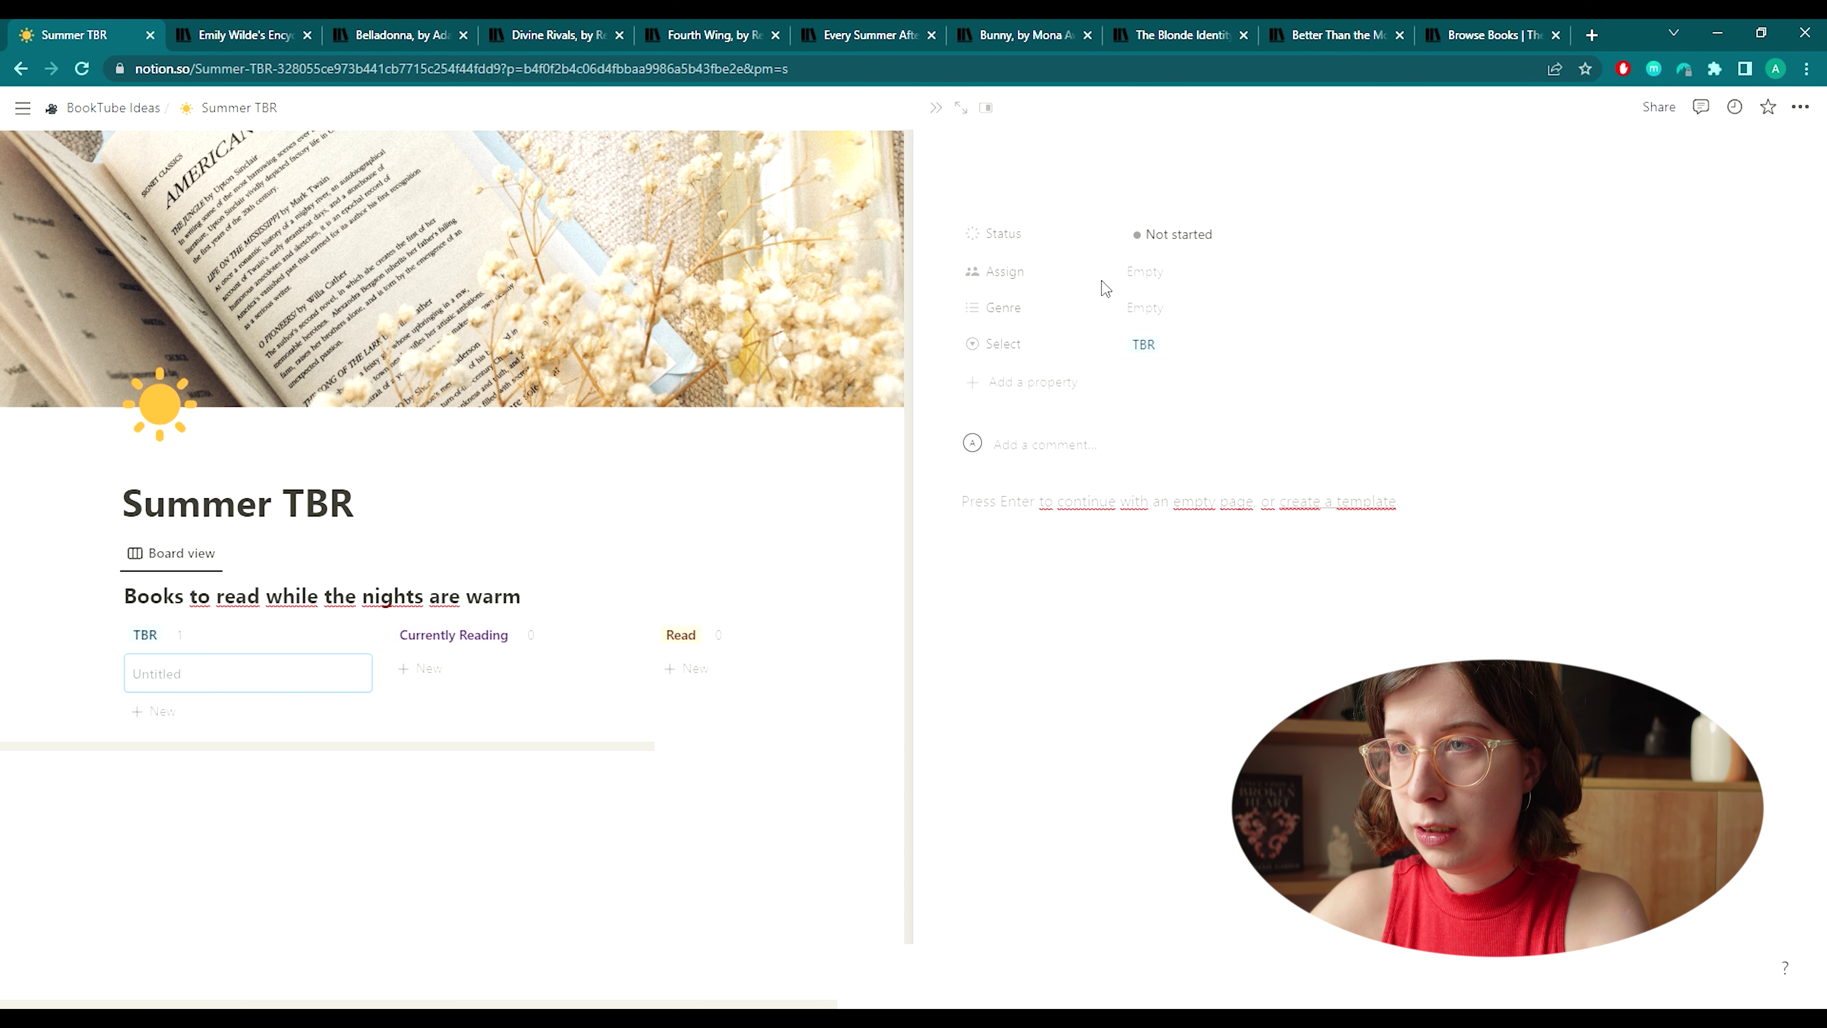
left_click(1027, 181)
key("ctrl+v")
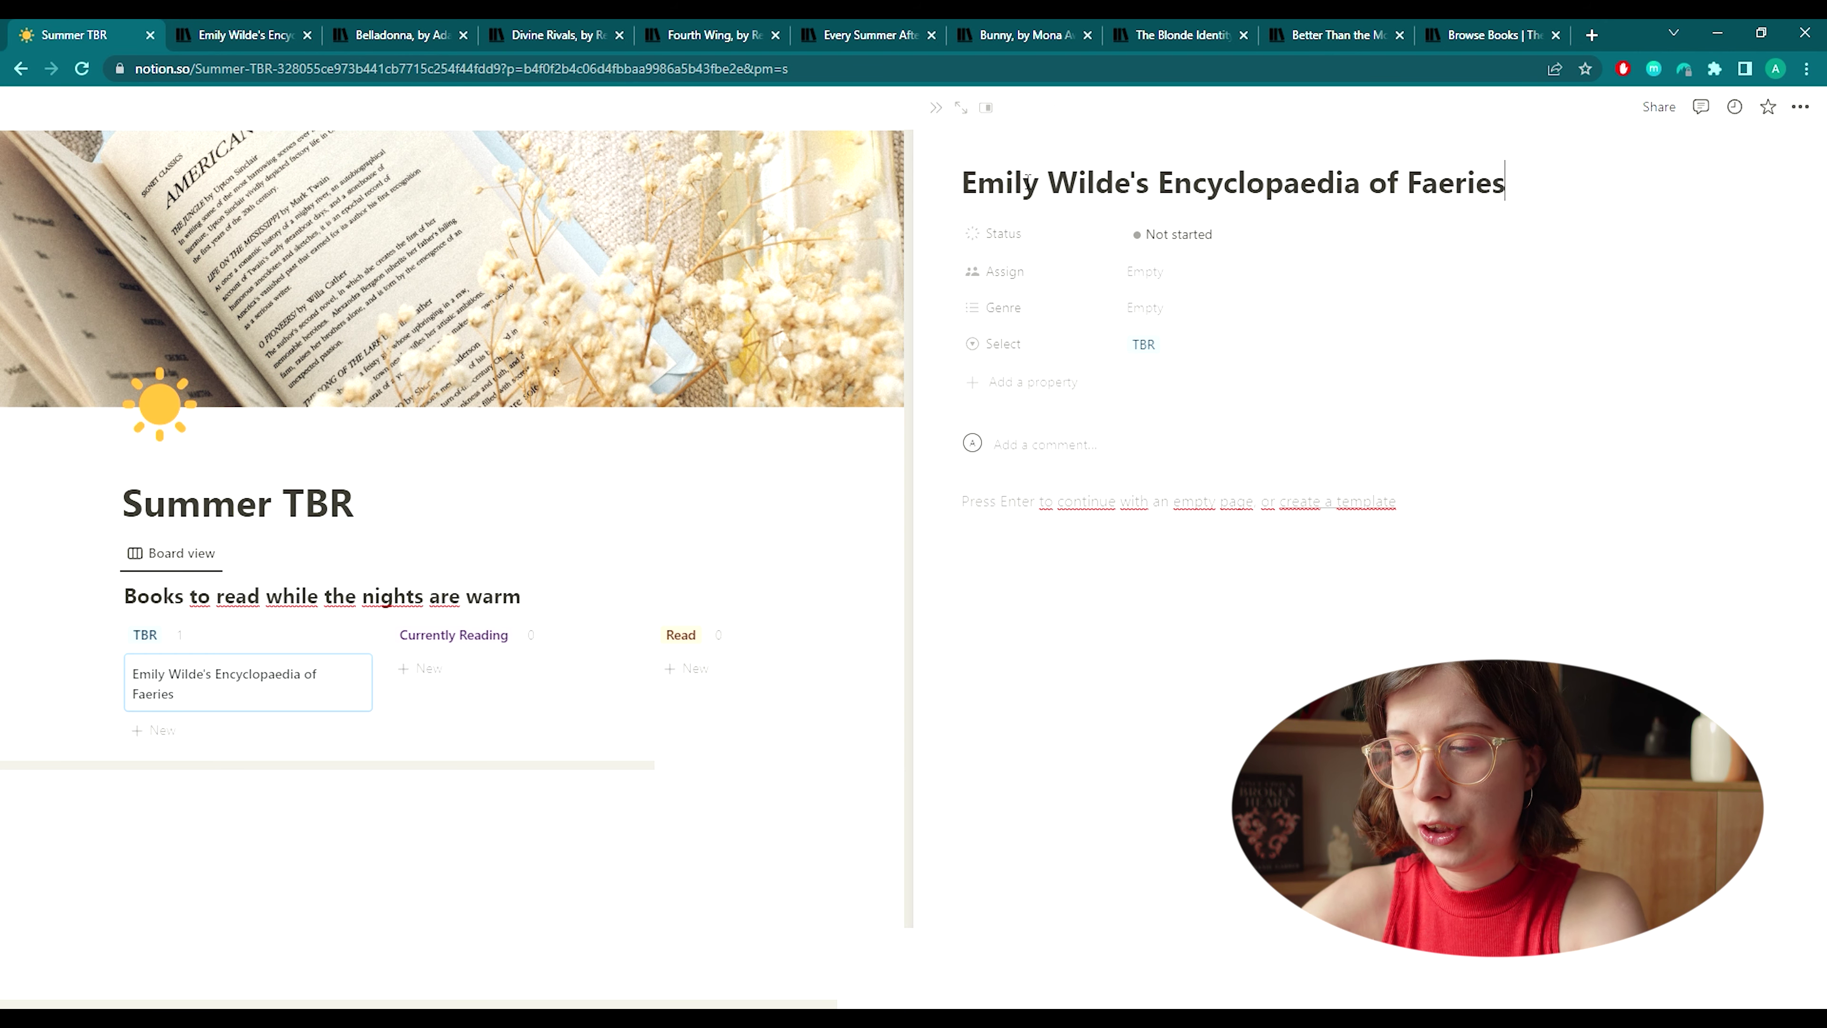
type("by")
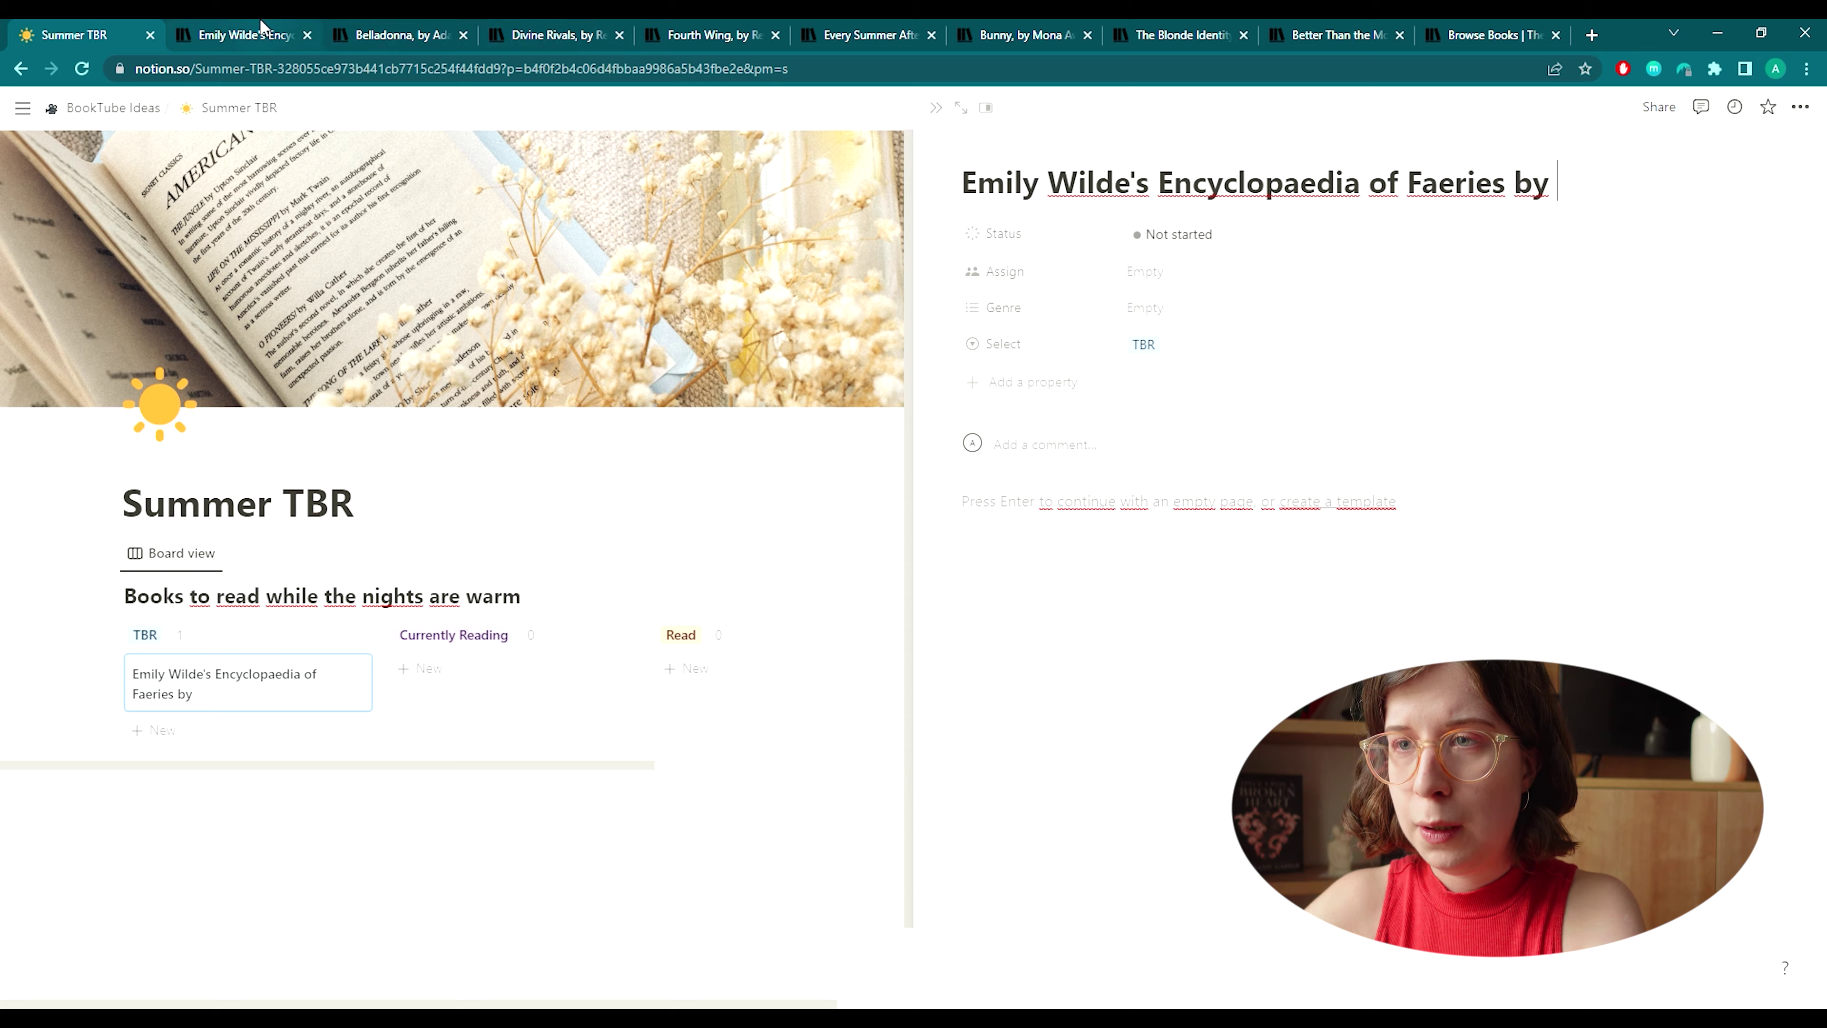
Copy the author 'Heather Fawcett' from StoryGraph and paste it after 'by' in the title.
left_click(241, 35)
left_click(805, 265)
left_click_drag(779, 265, 651, 267)
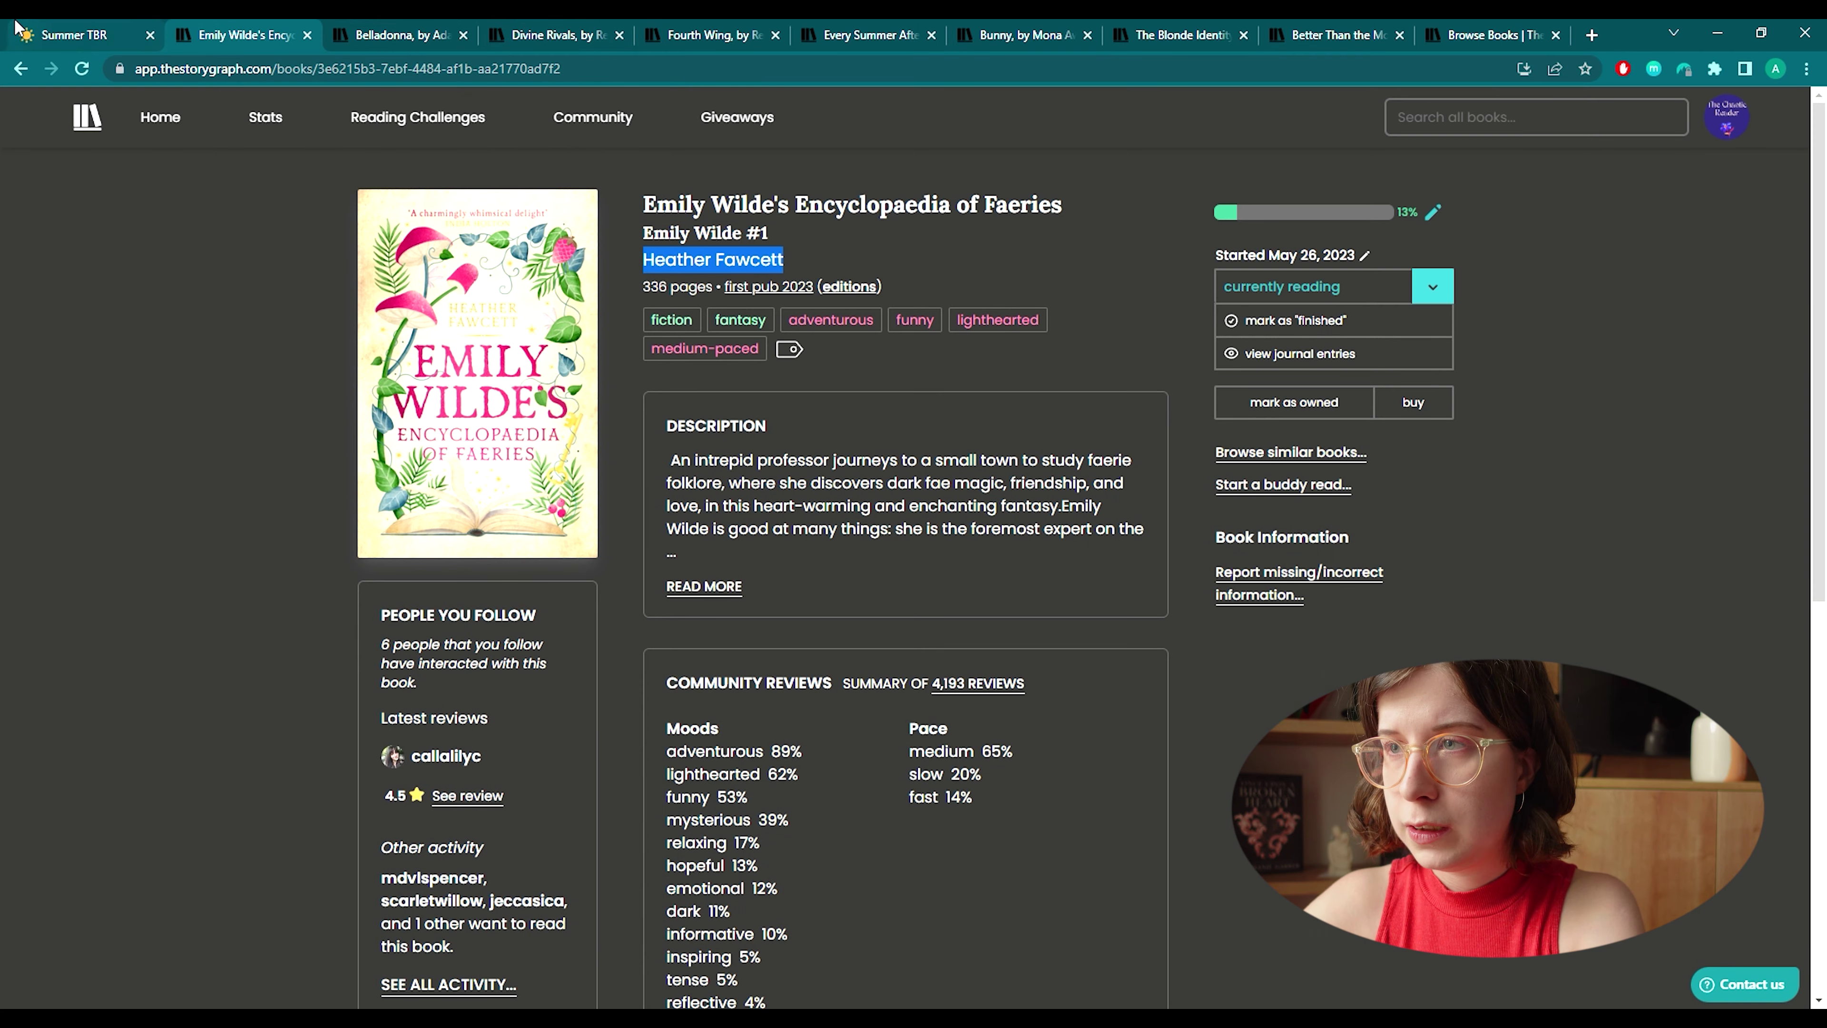
key("ctrl+c")
left_click(75, 35)
key("ctrl+v")
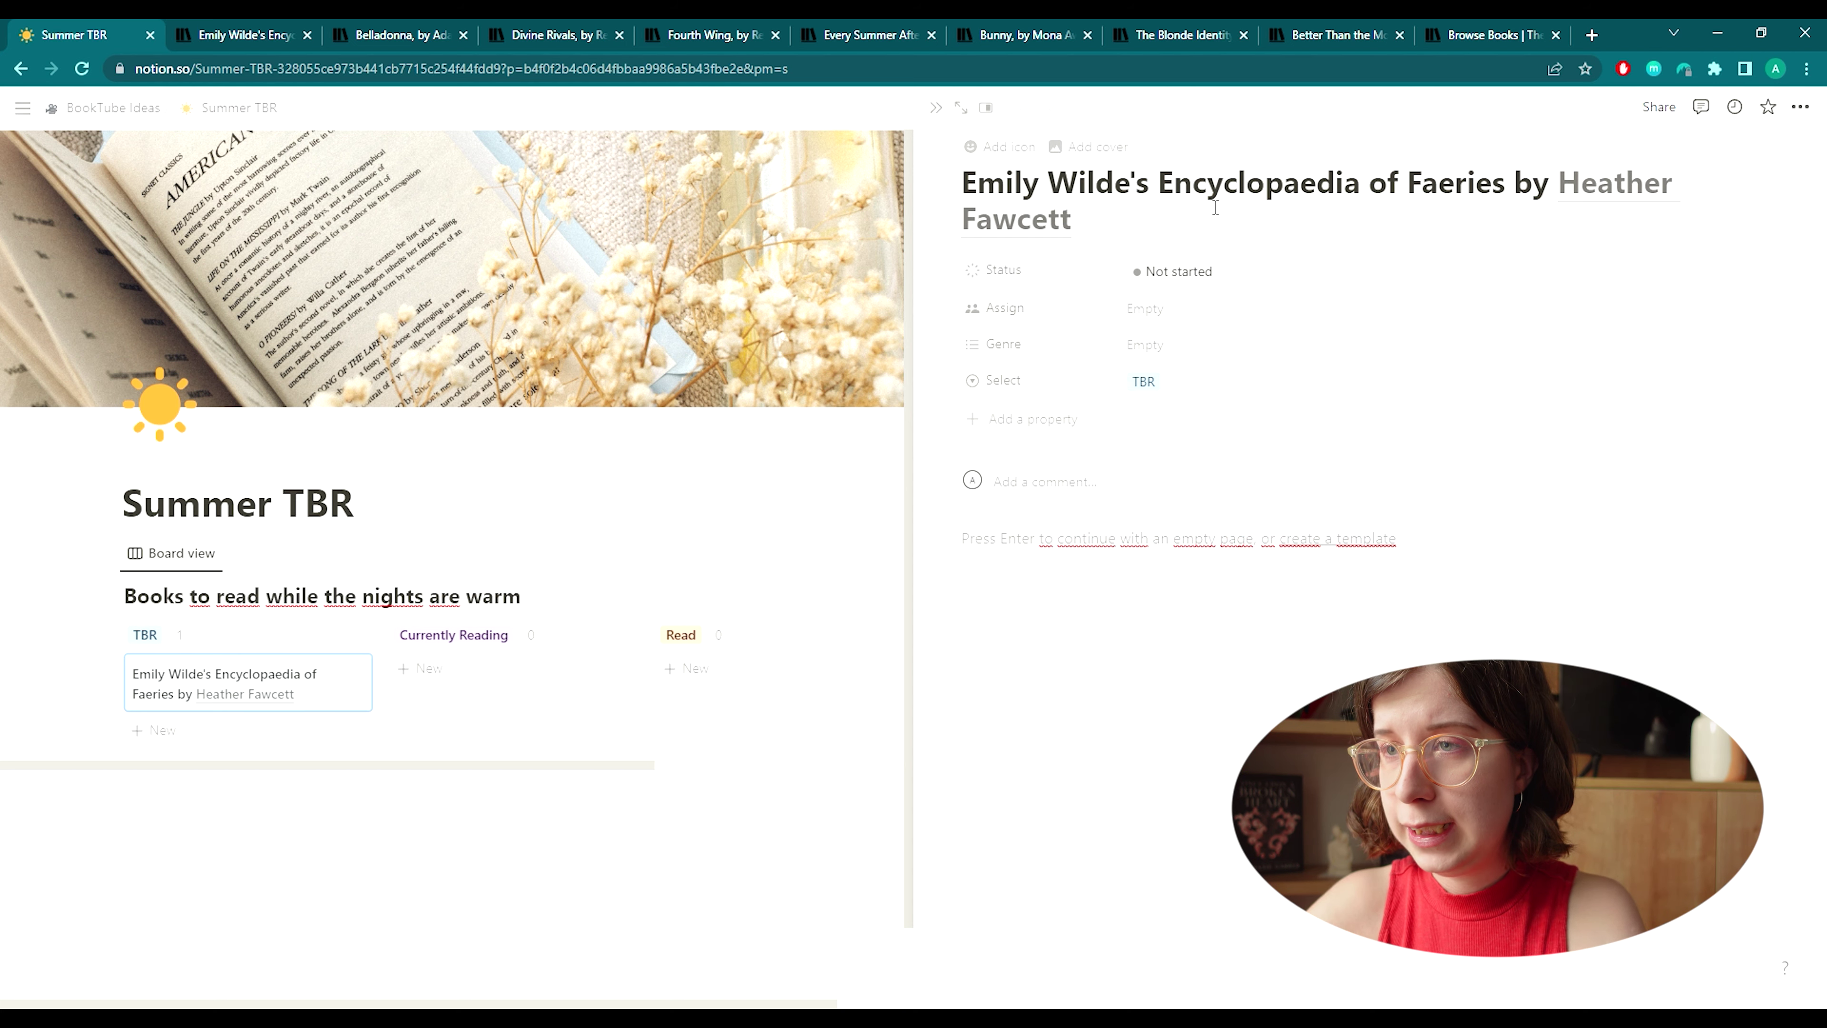
Set Select to Currently Reading, tag Genre Fantasy, Romance and Historical, then close the page.
left_click(1187, 381)
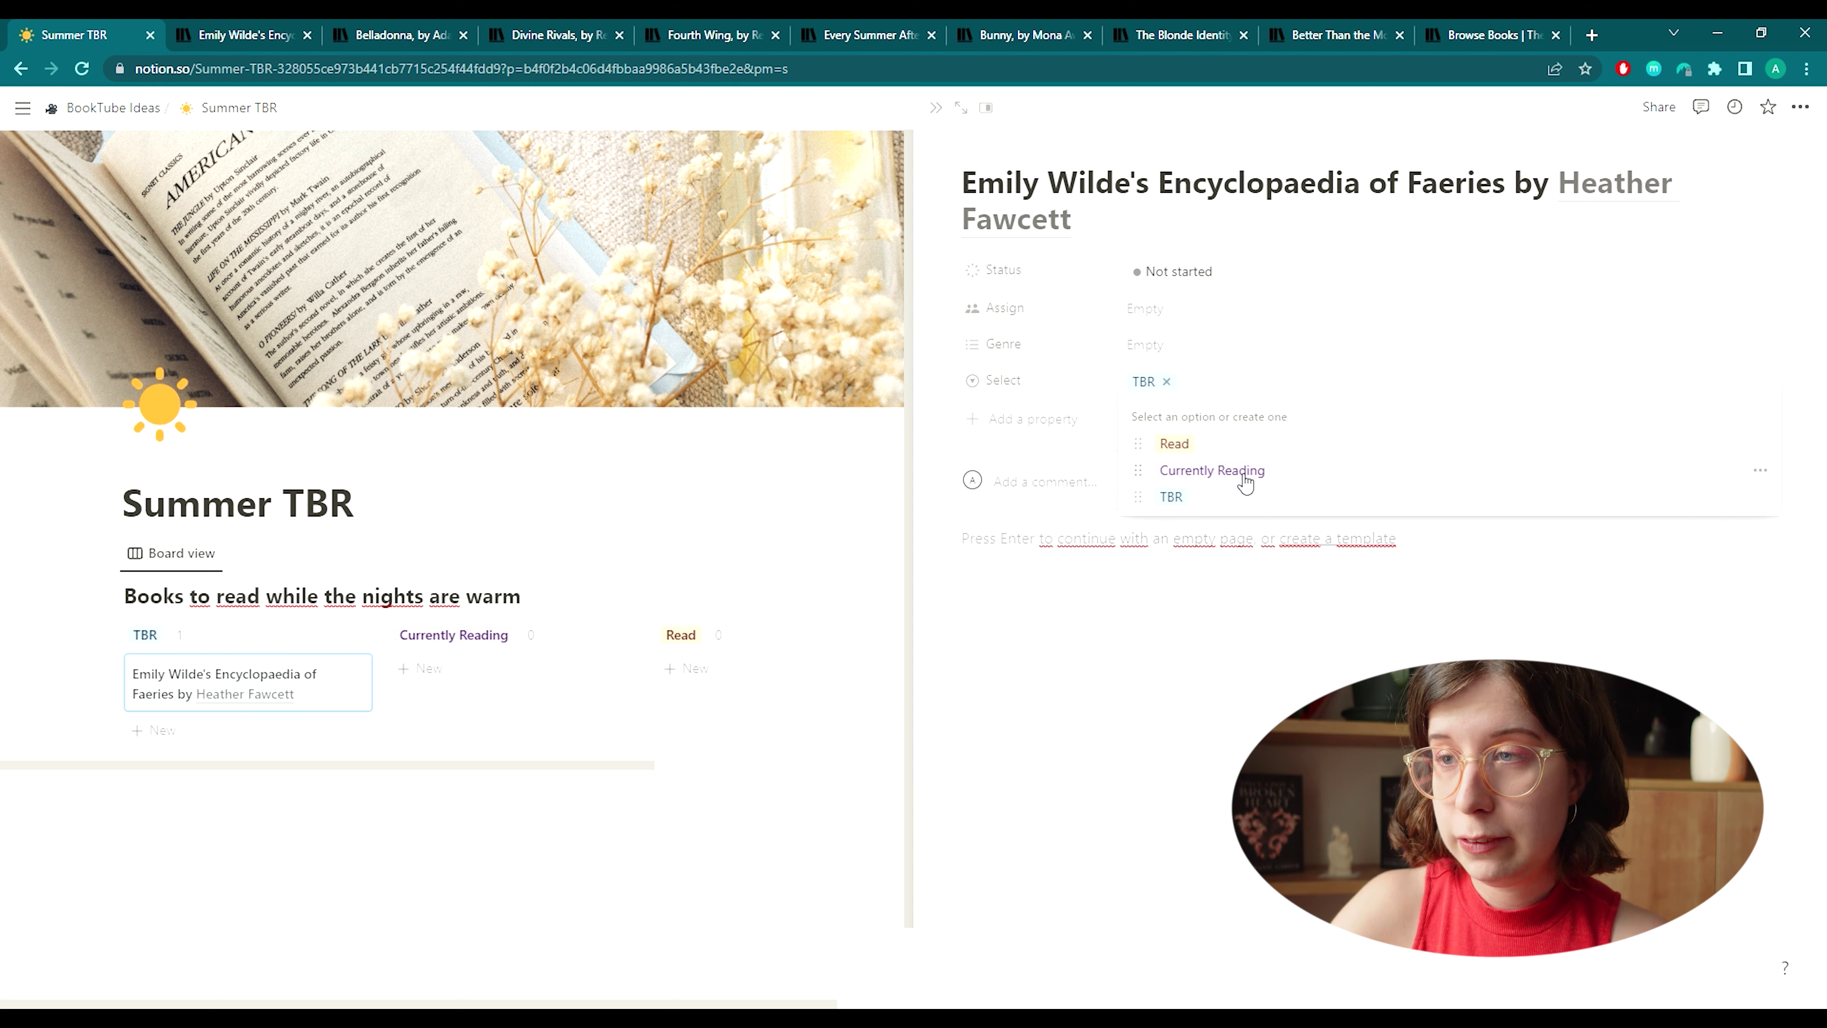
left_click(1244, 475)
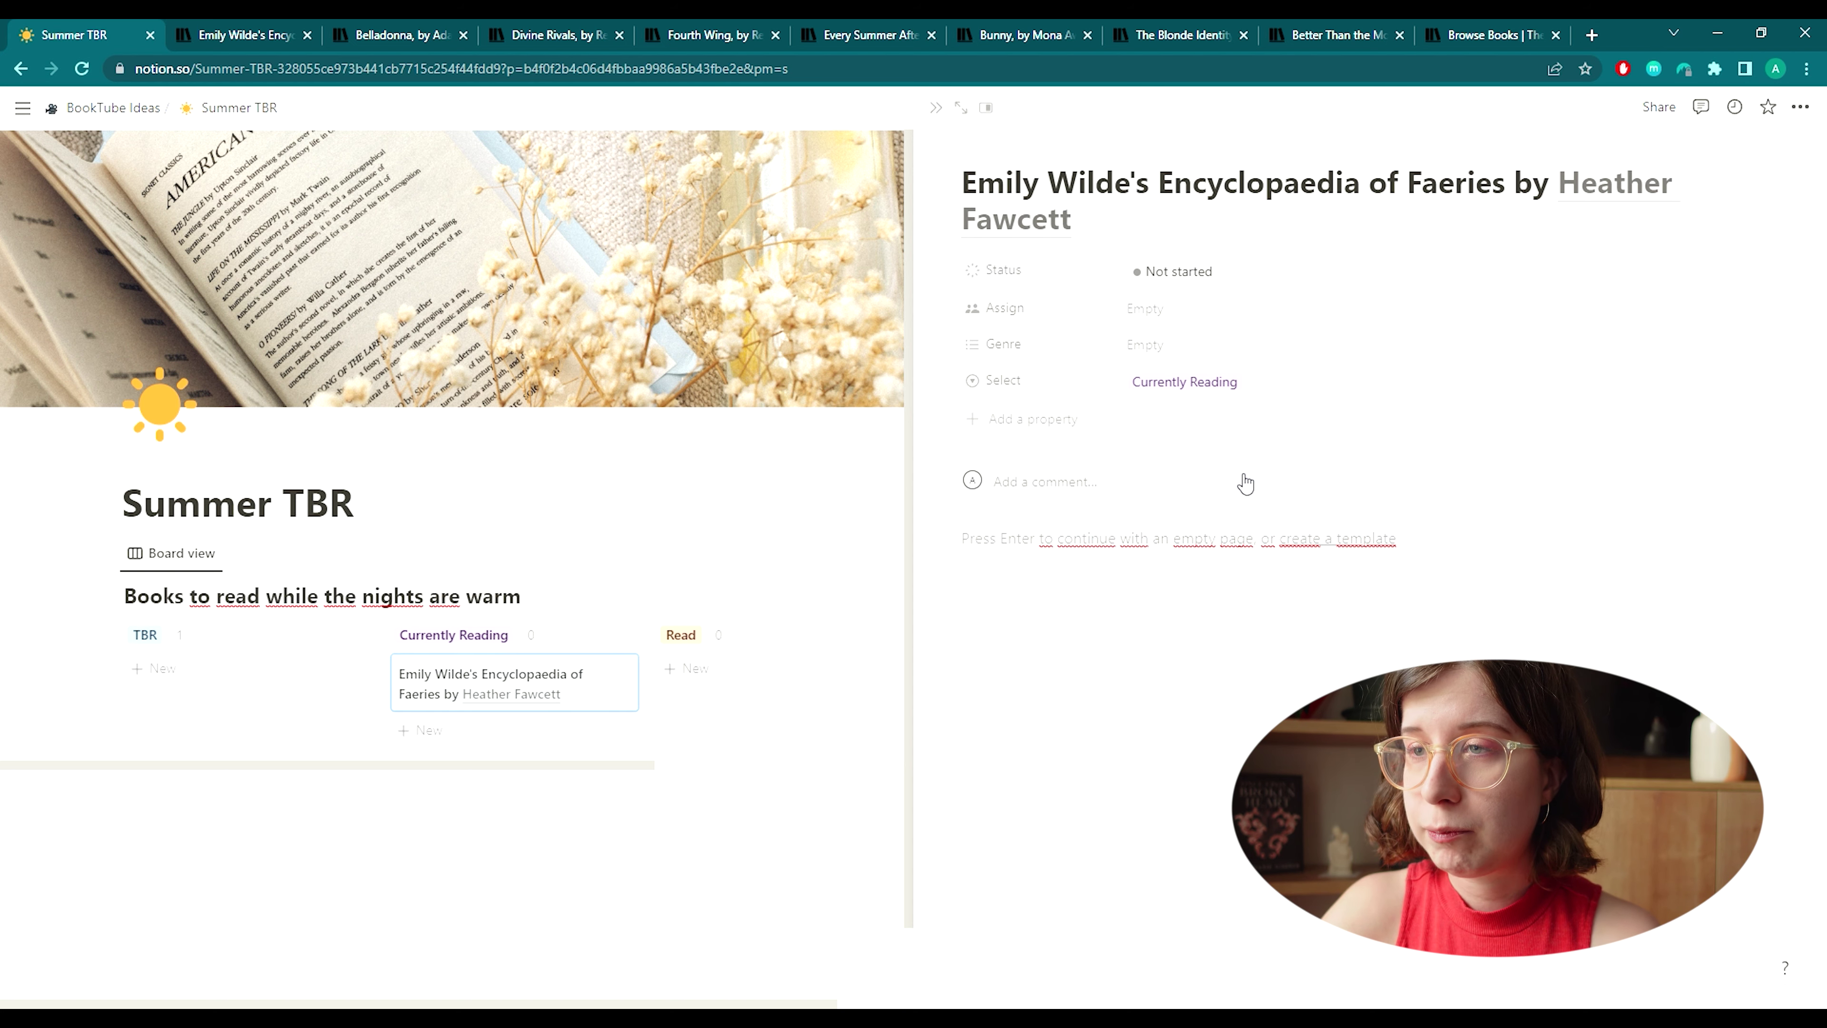
left_click(1171, 346)
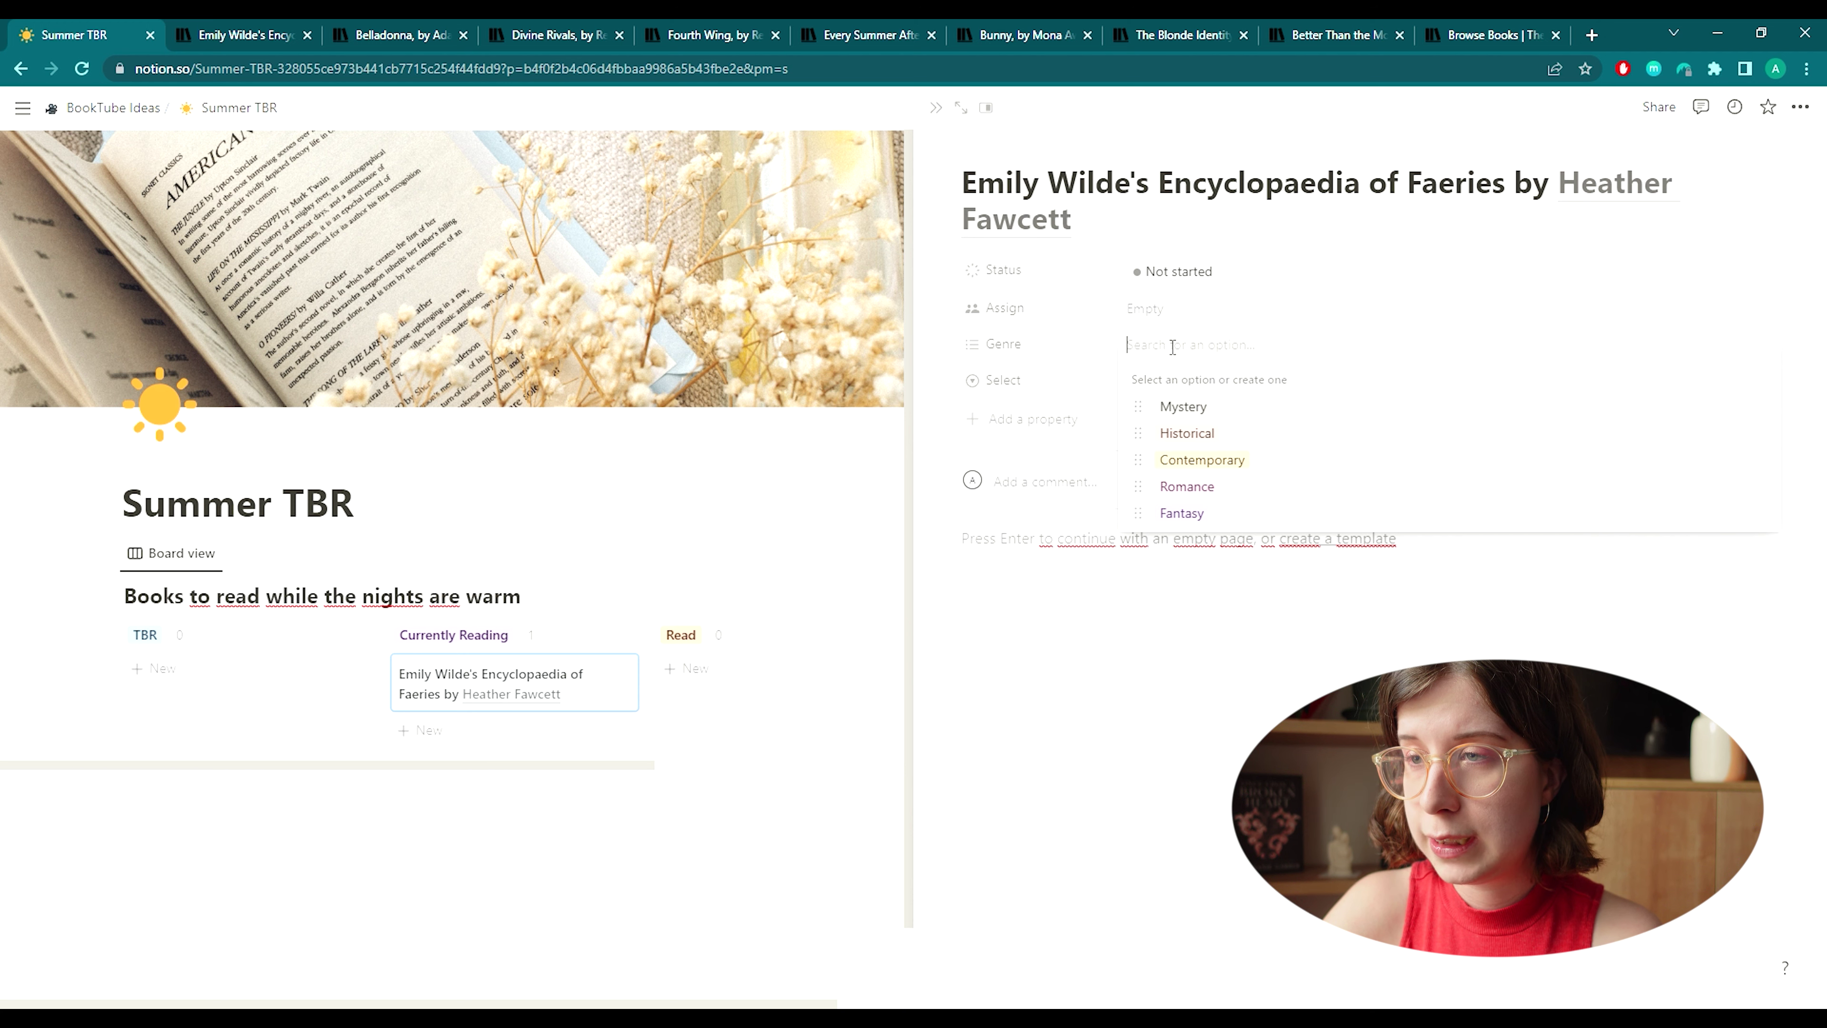
left_click(1235, 515)
left_click(1242, 489)
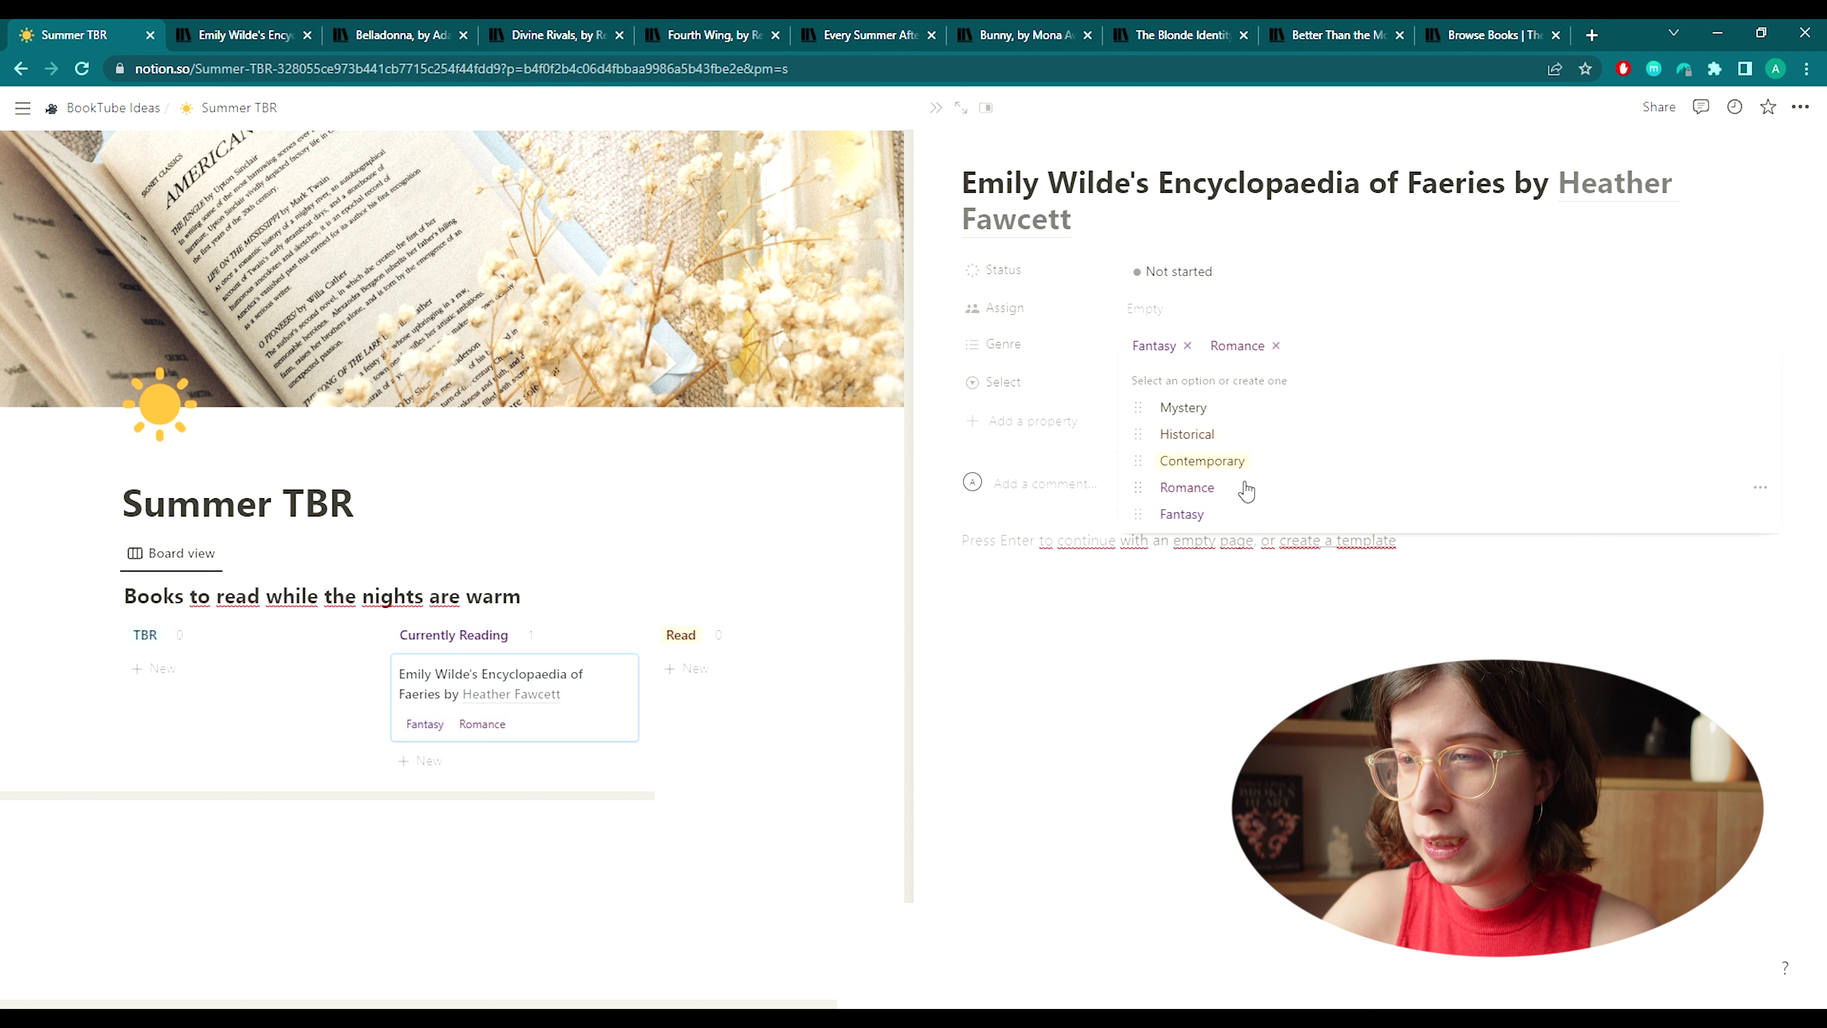
left_click(1243, 440)
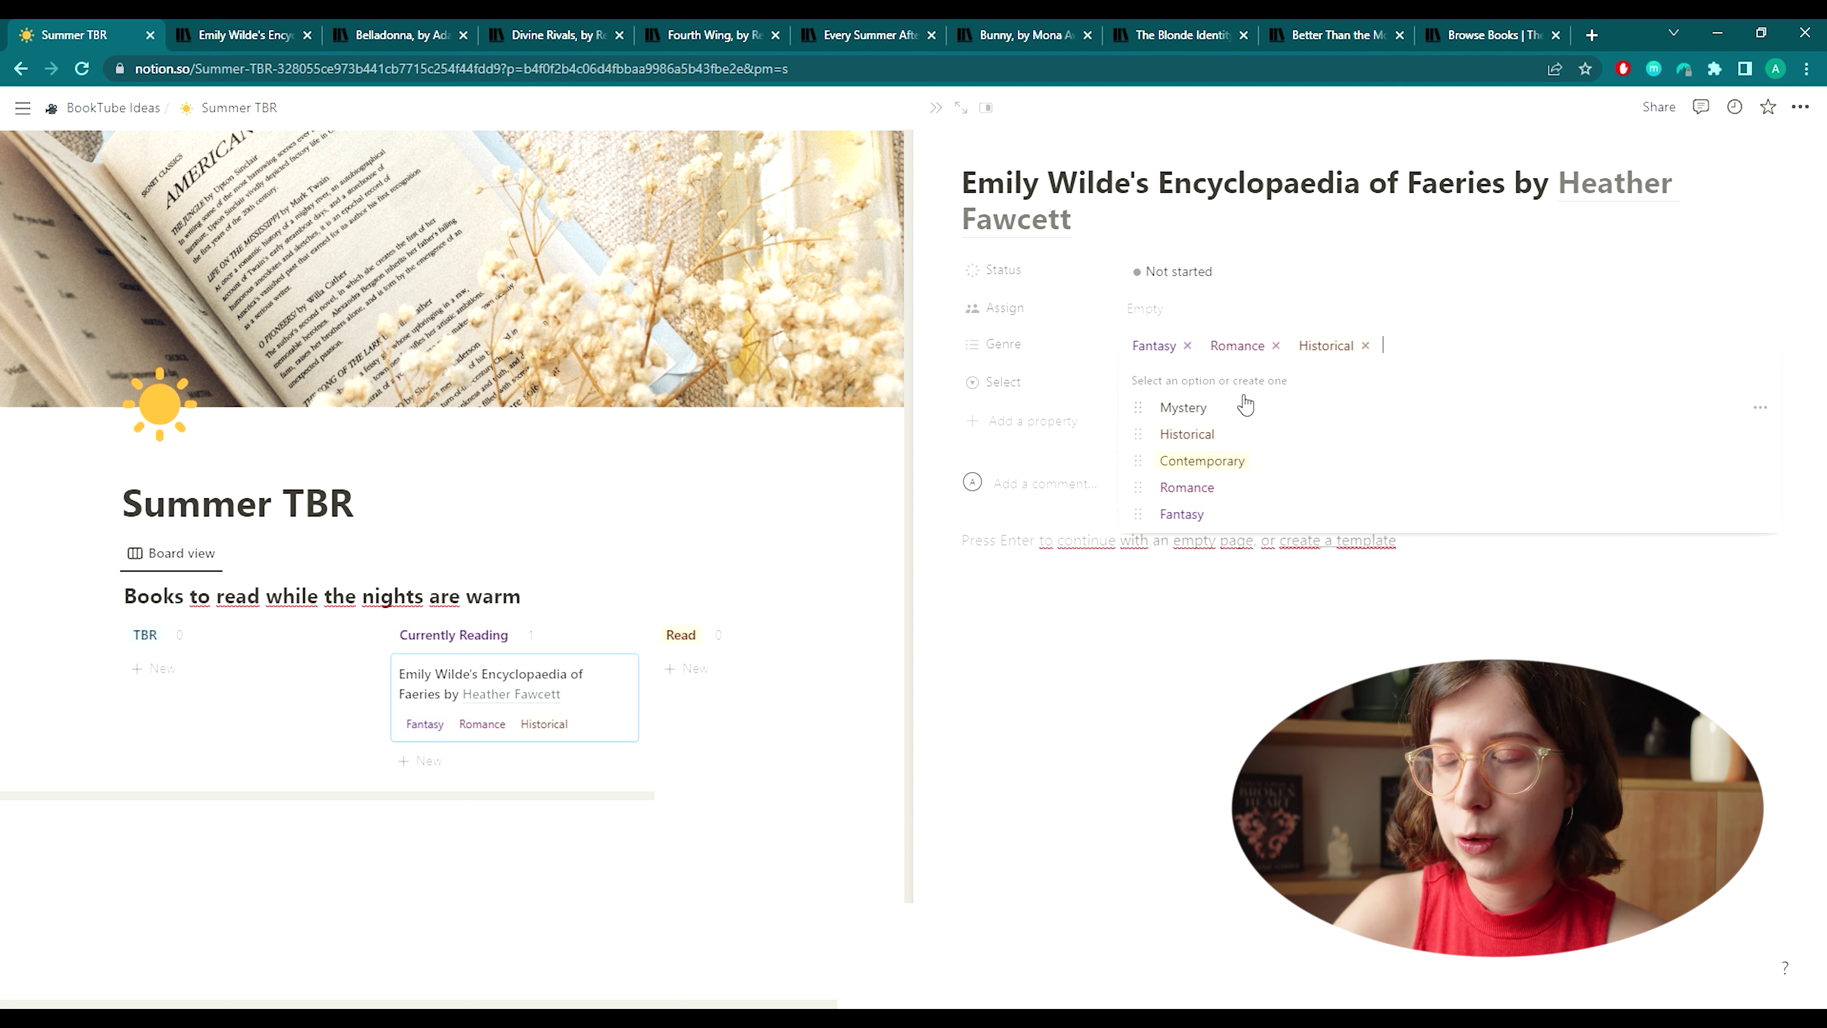
left_click(1234, 637)
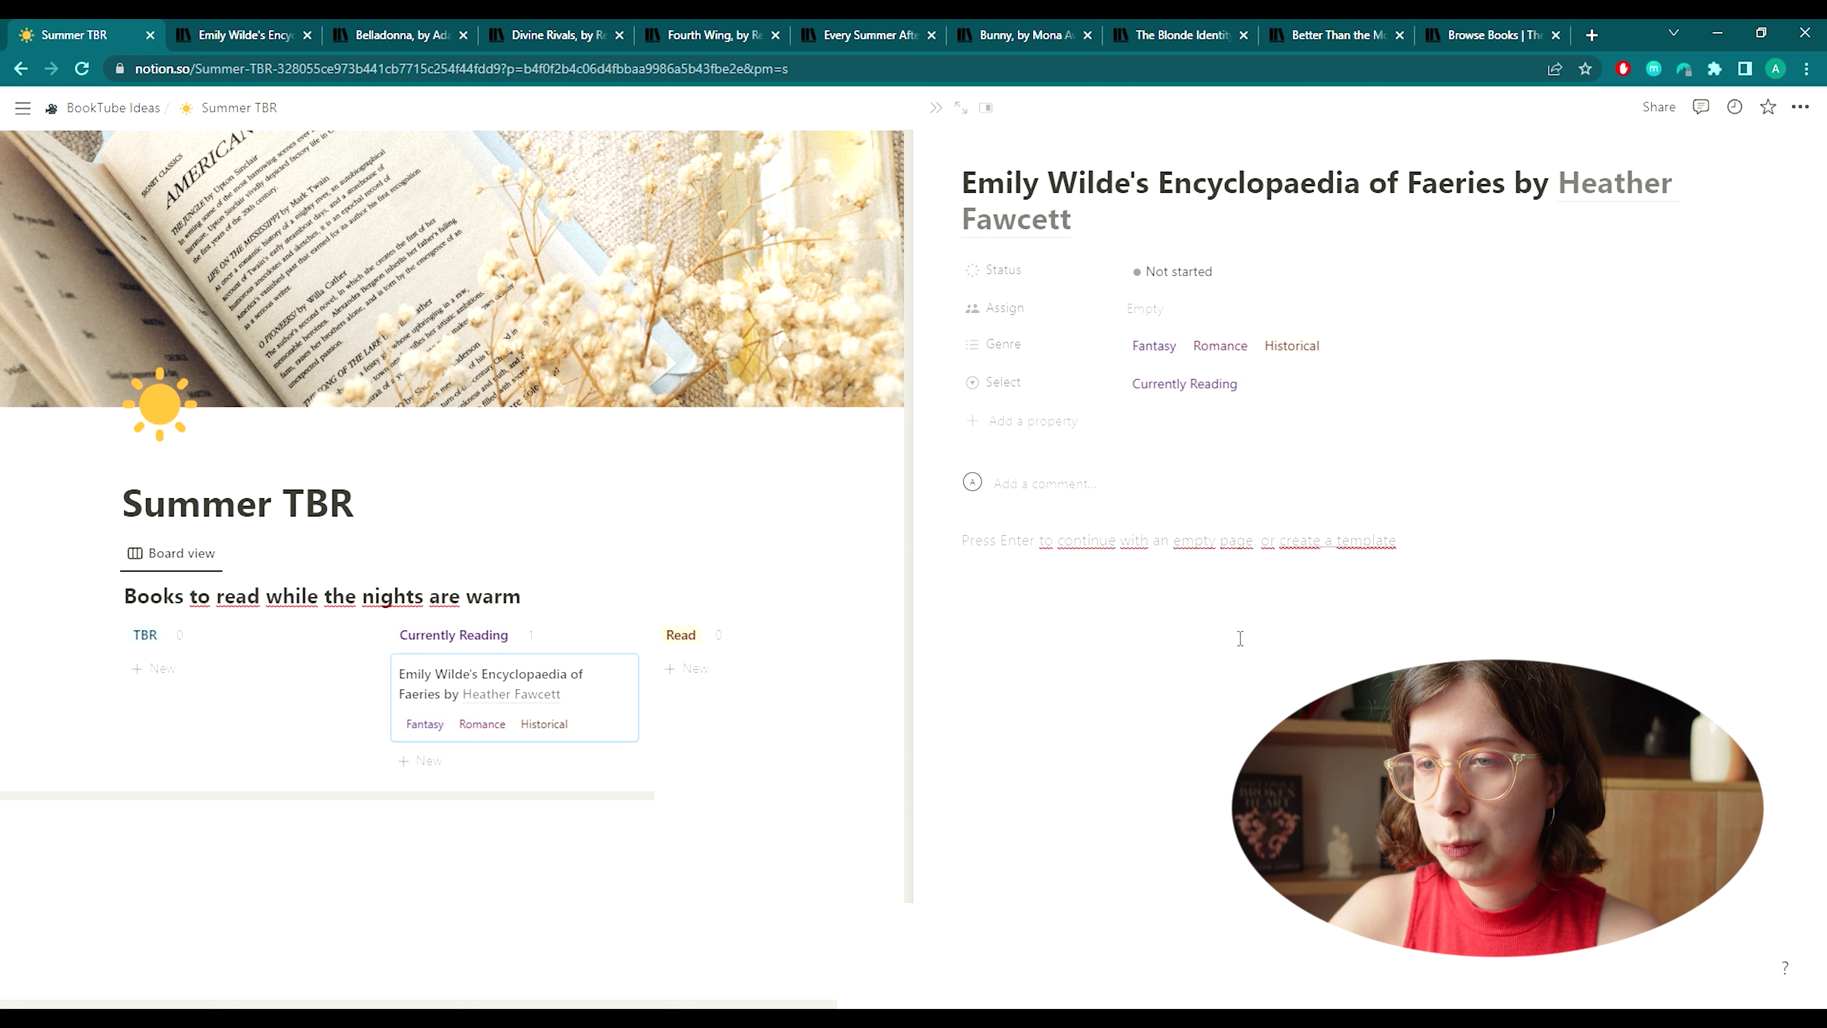
left_click(936, 108)
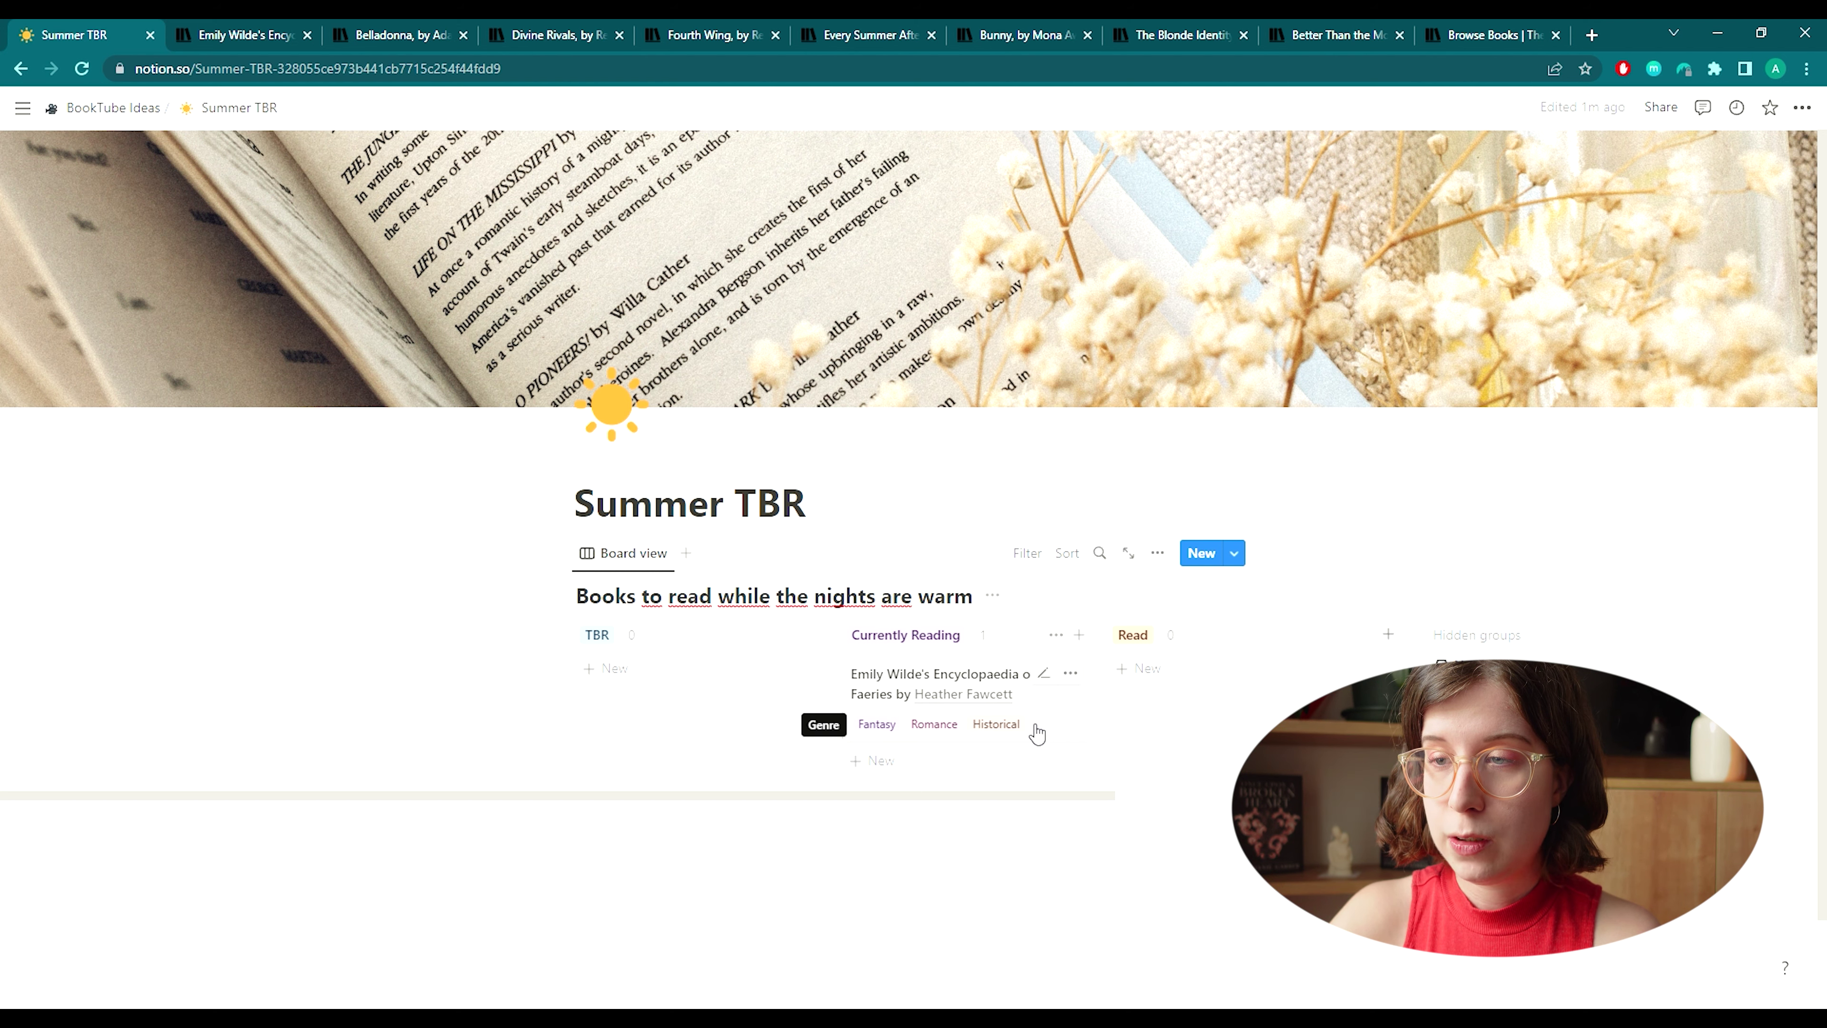
Set the fairy emoji as the Emily Wilde page icon, then start a new TBR card.
left_click(874, 683)
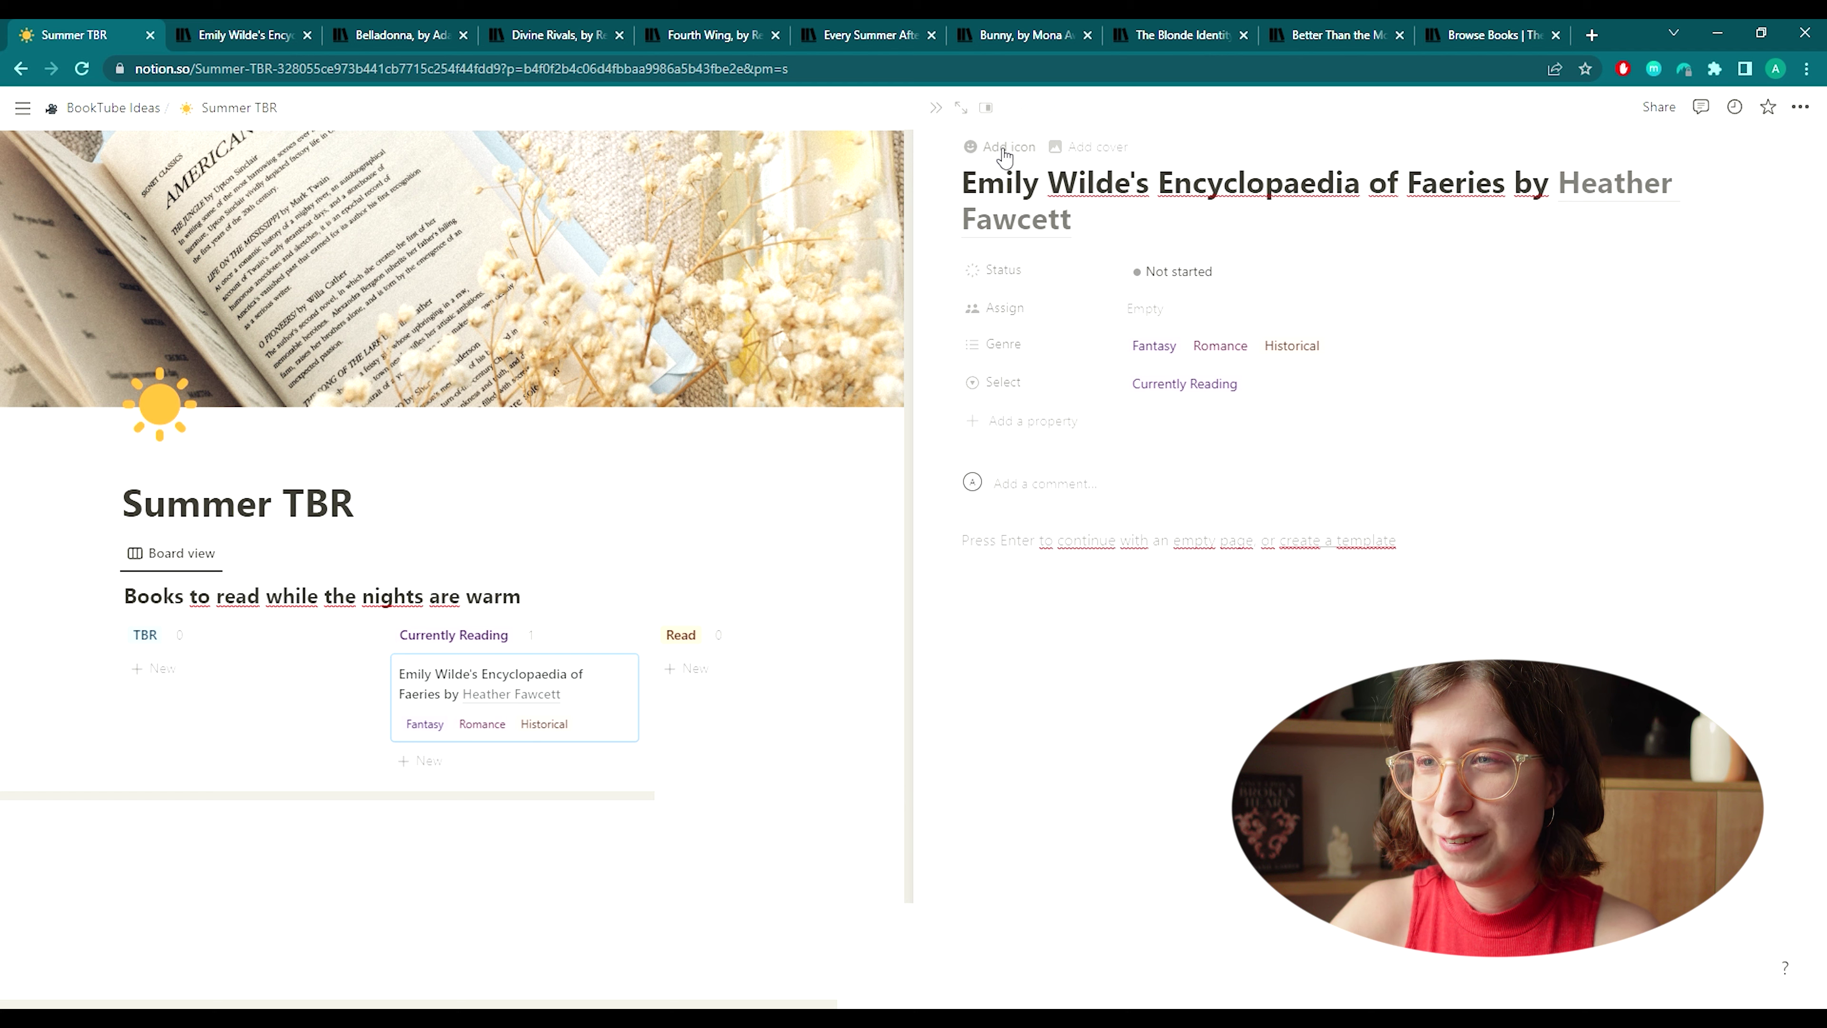
left_click(1000, 152)
type("fairy")
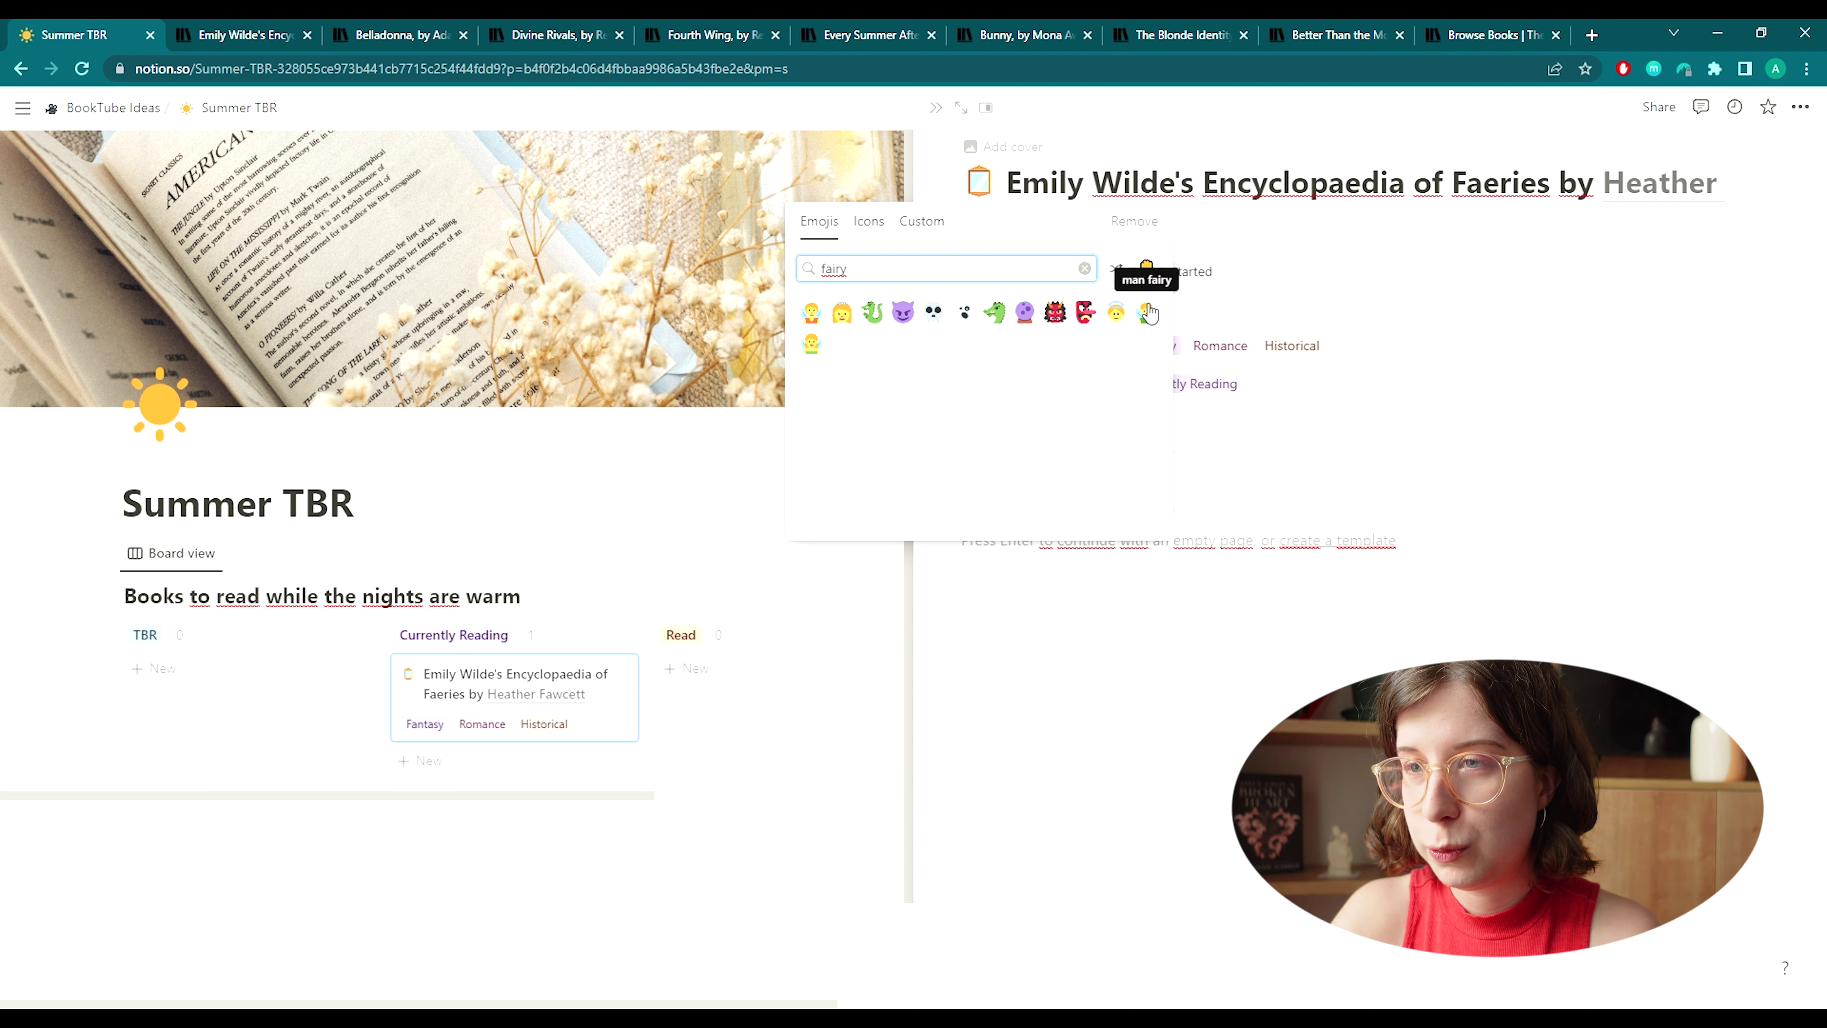
left_click(815, 311)
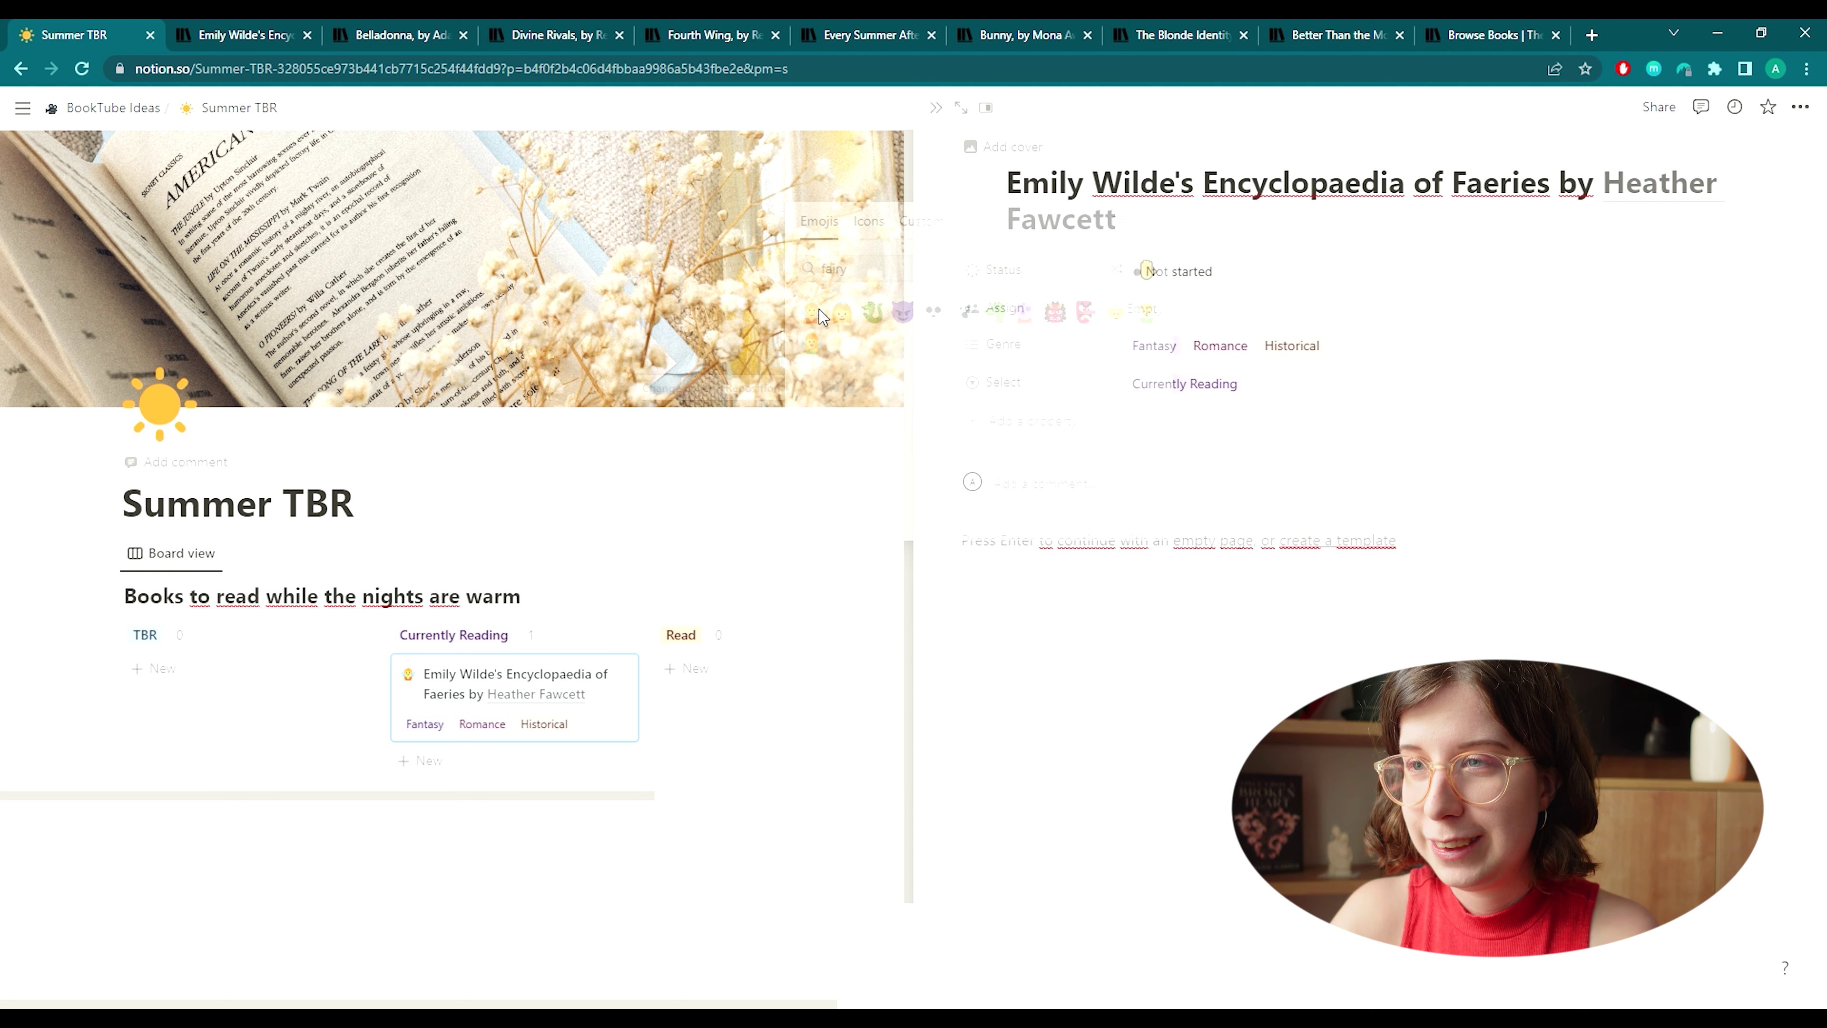
left_click(940, 108)
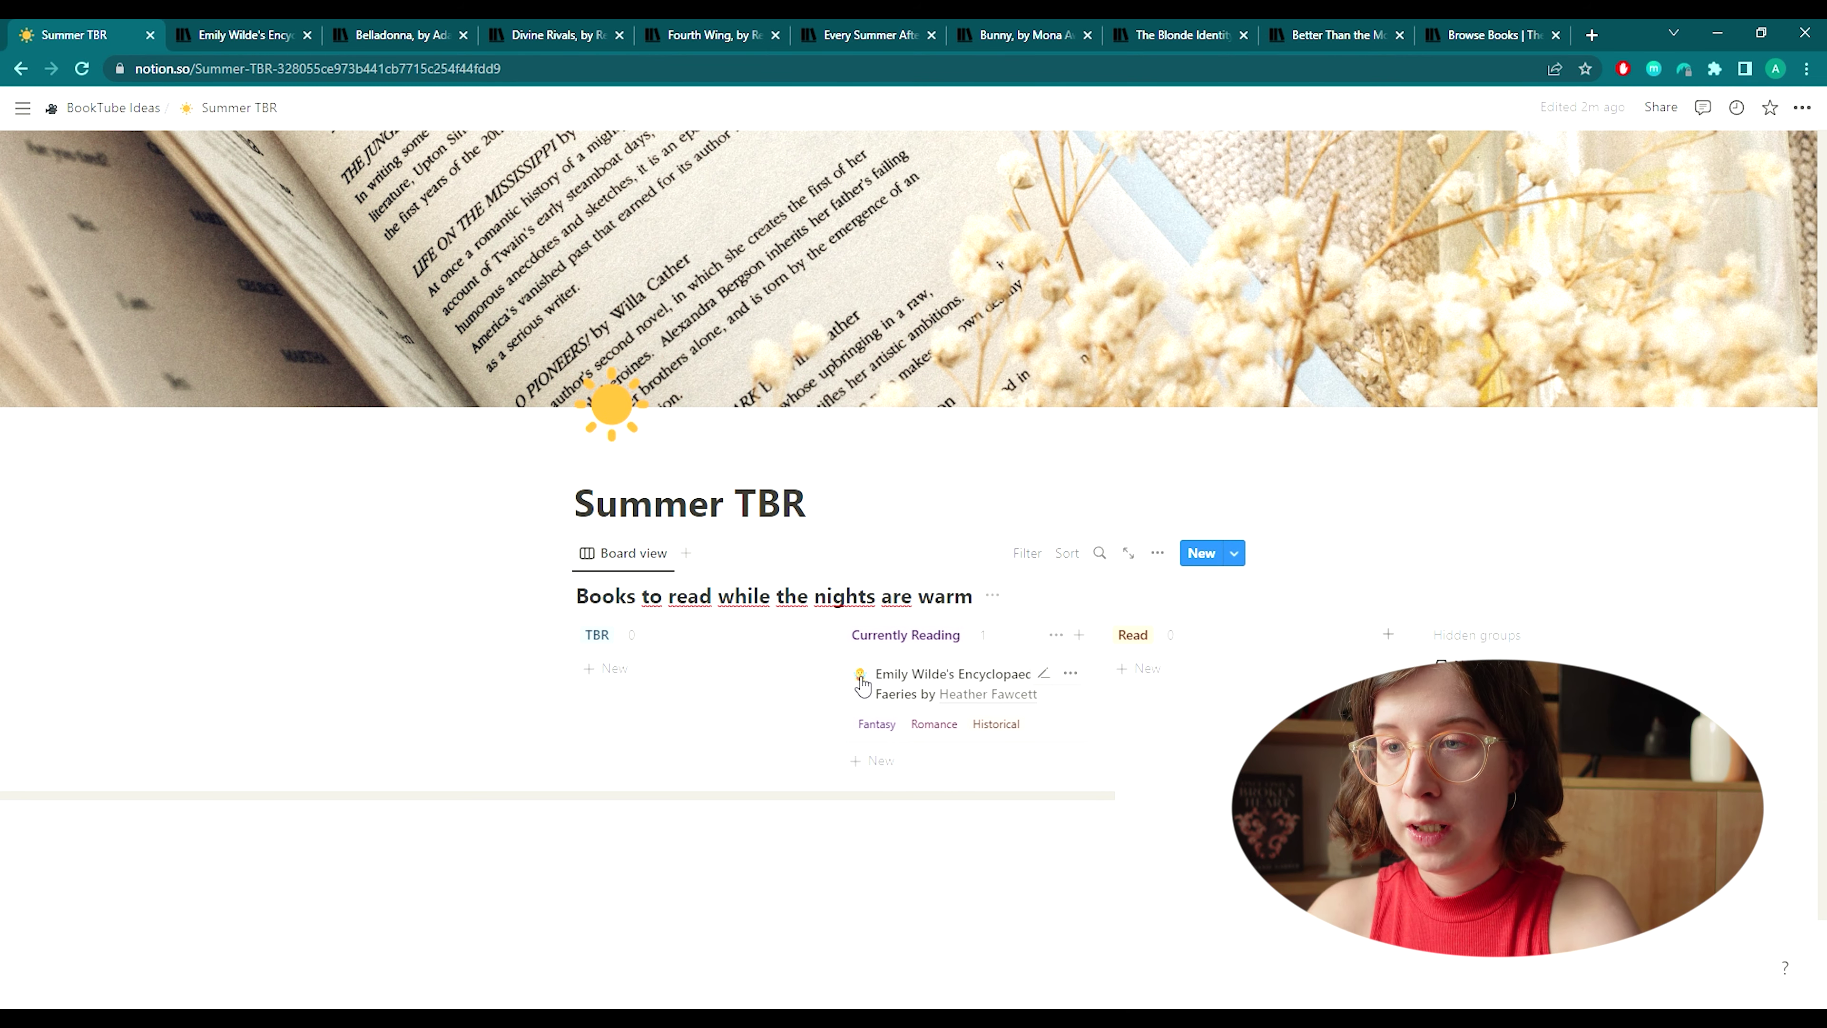
left_click(617, 668)
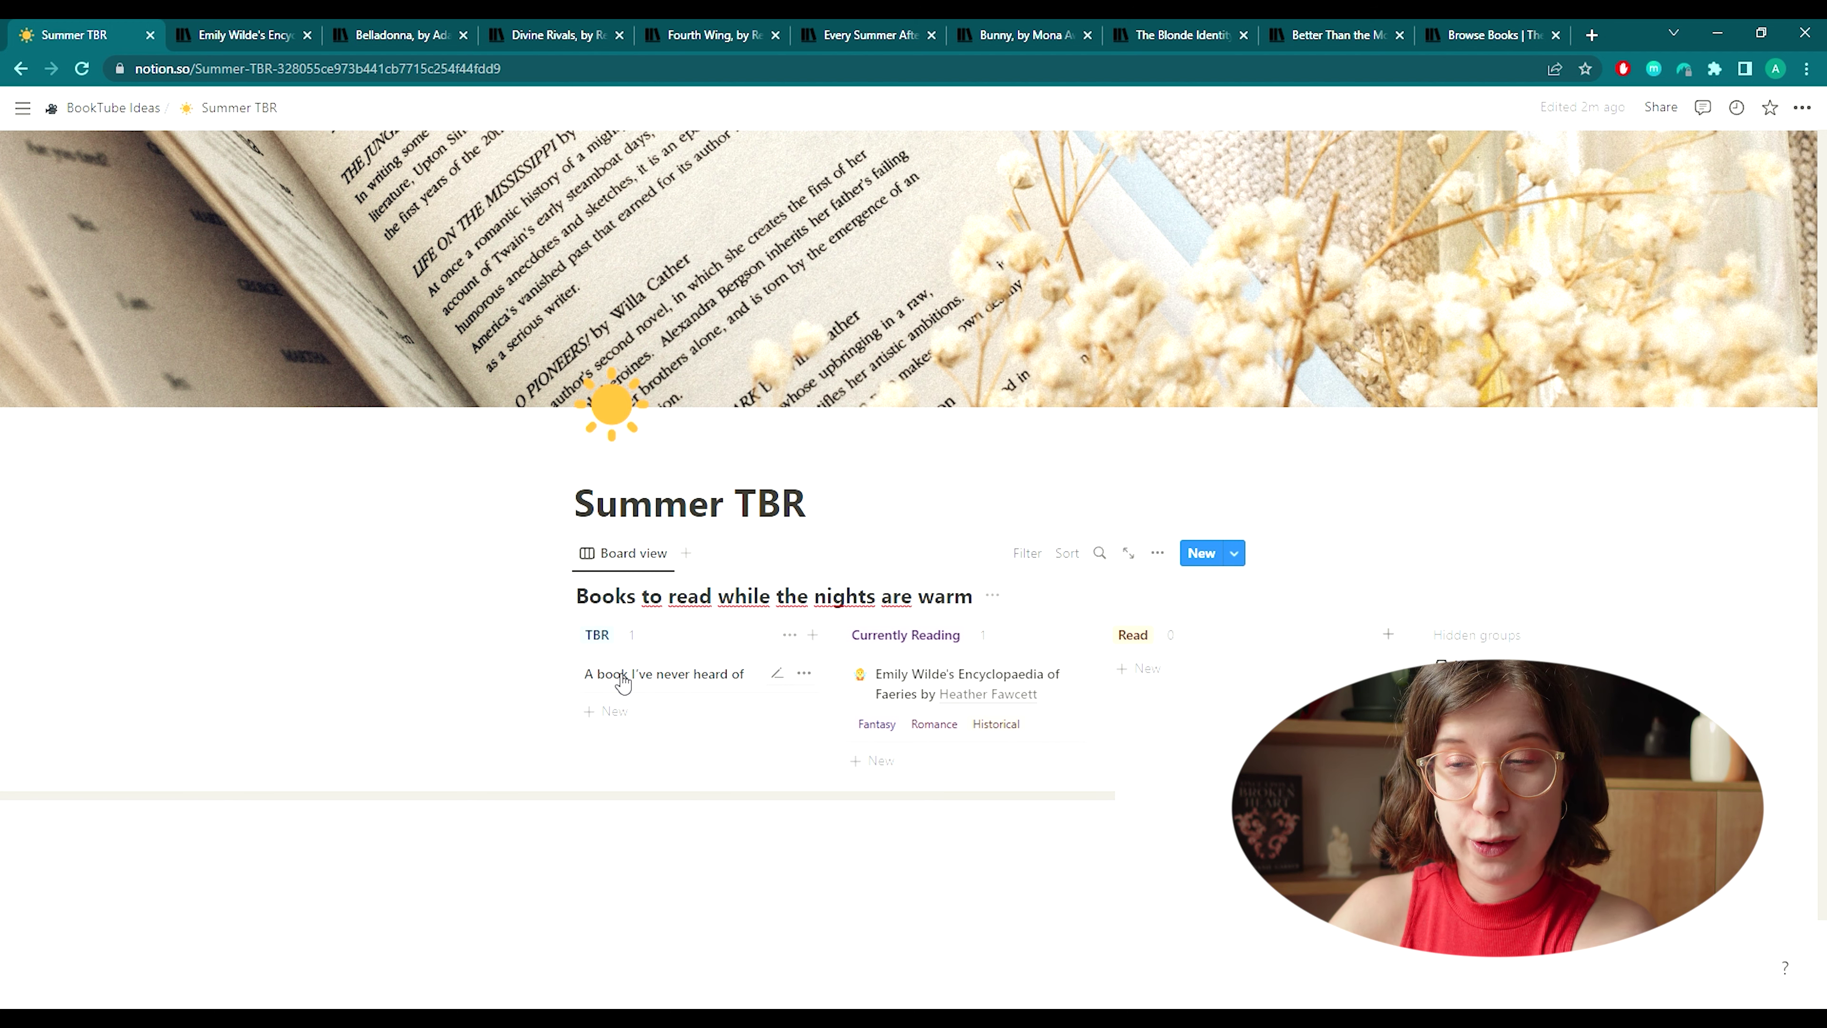
Open the 'A book I've never heard of' card and begin editing its title.
left_click(648, 678)
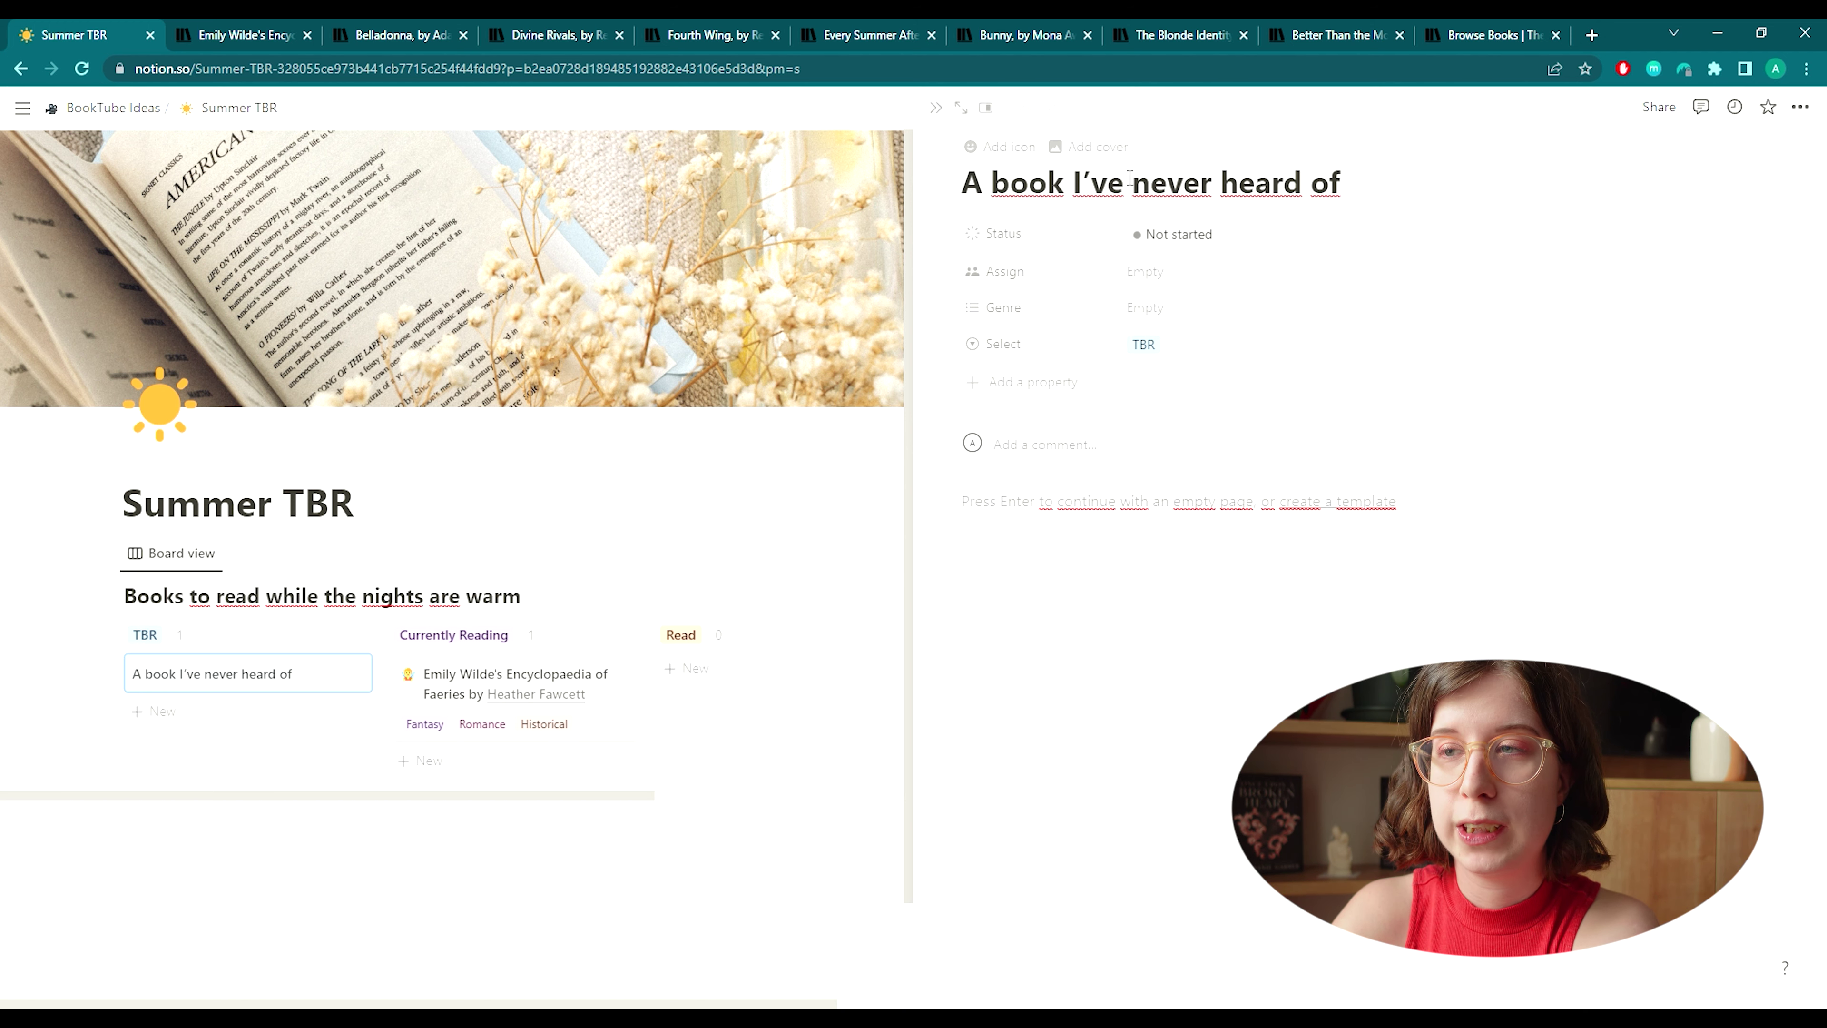
left_click(1092, 182)
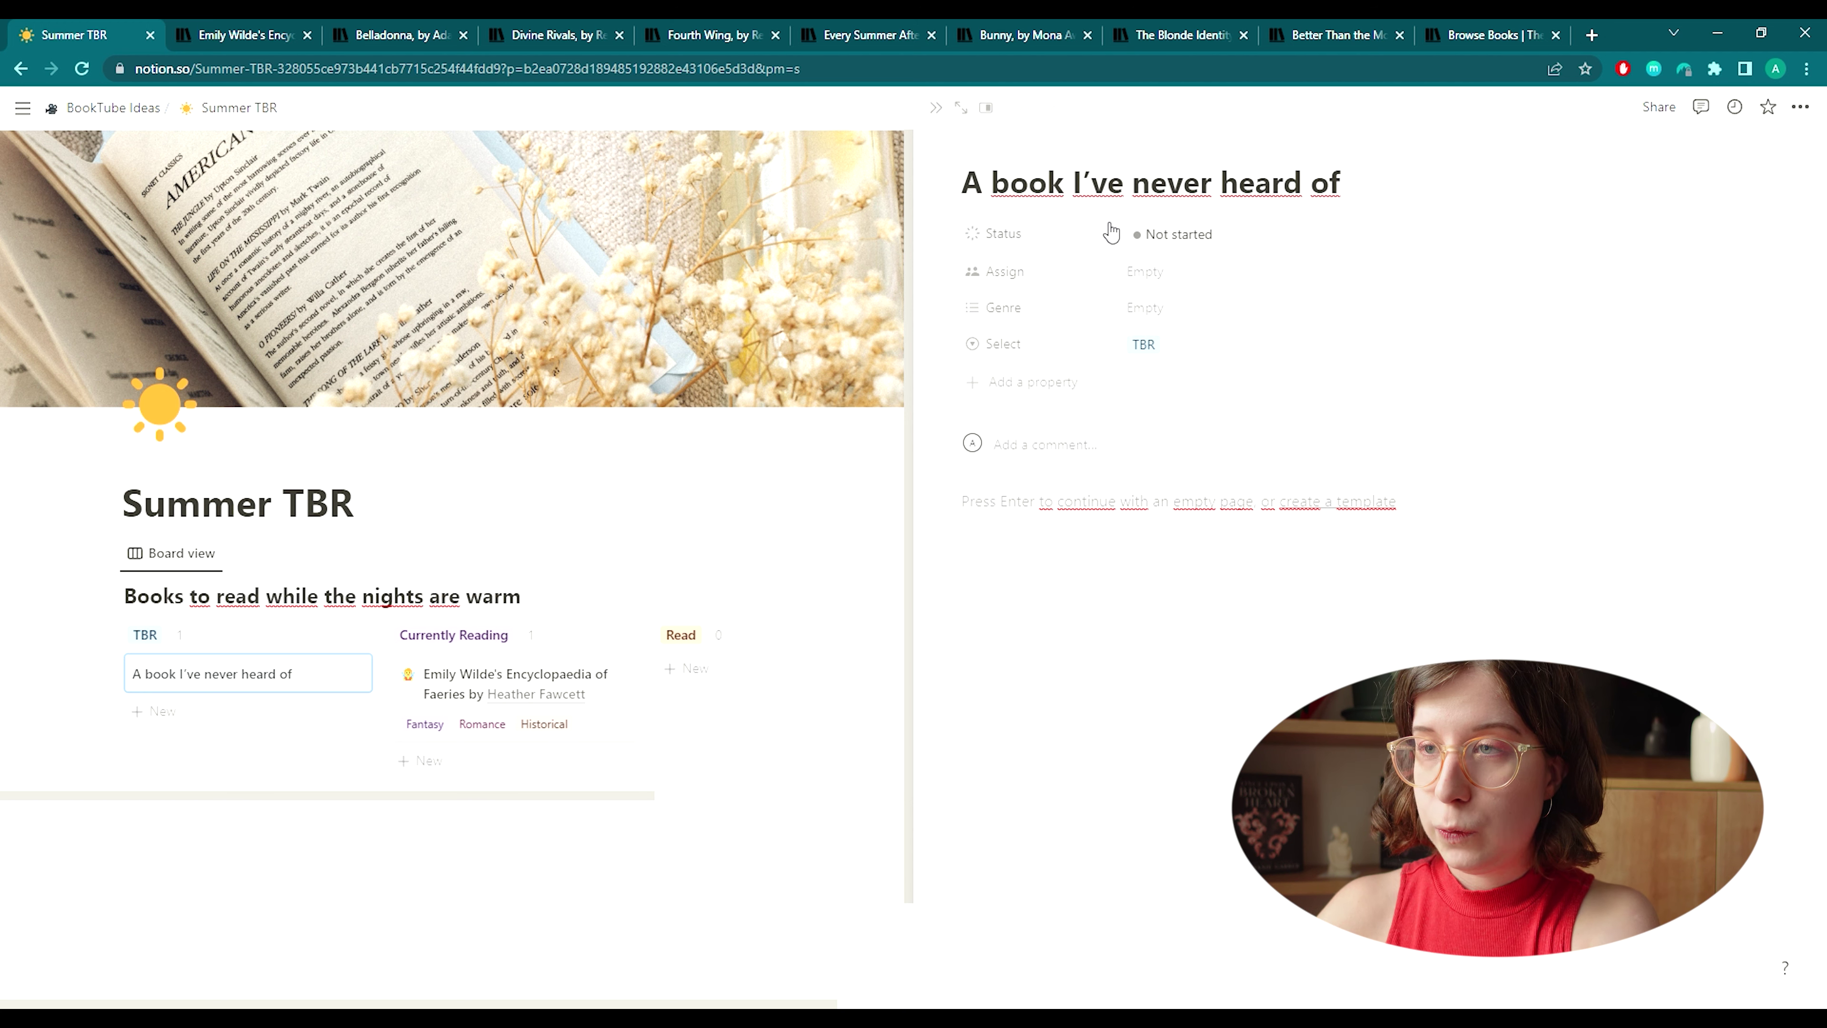
Edit the card title and open the genre options, closing them without choosing a genre.
left_click(1033, 190)
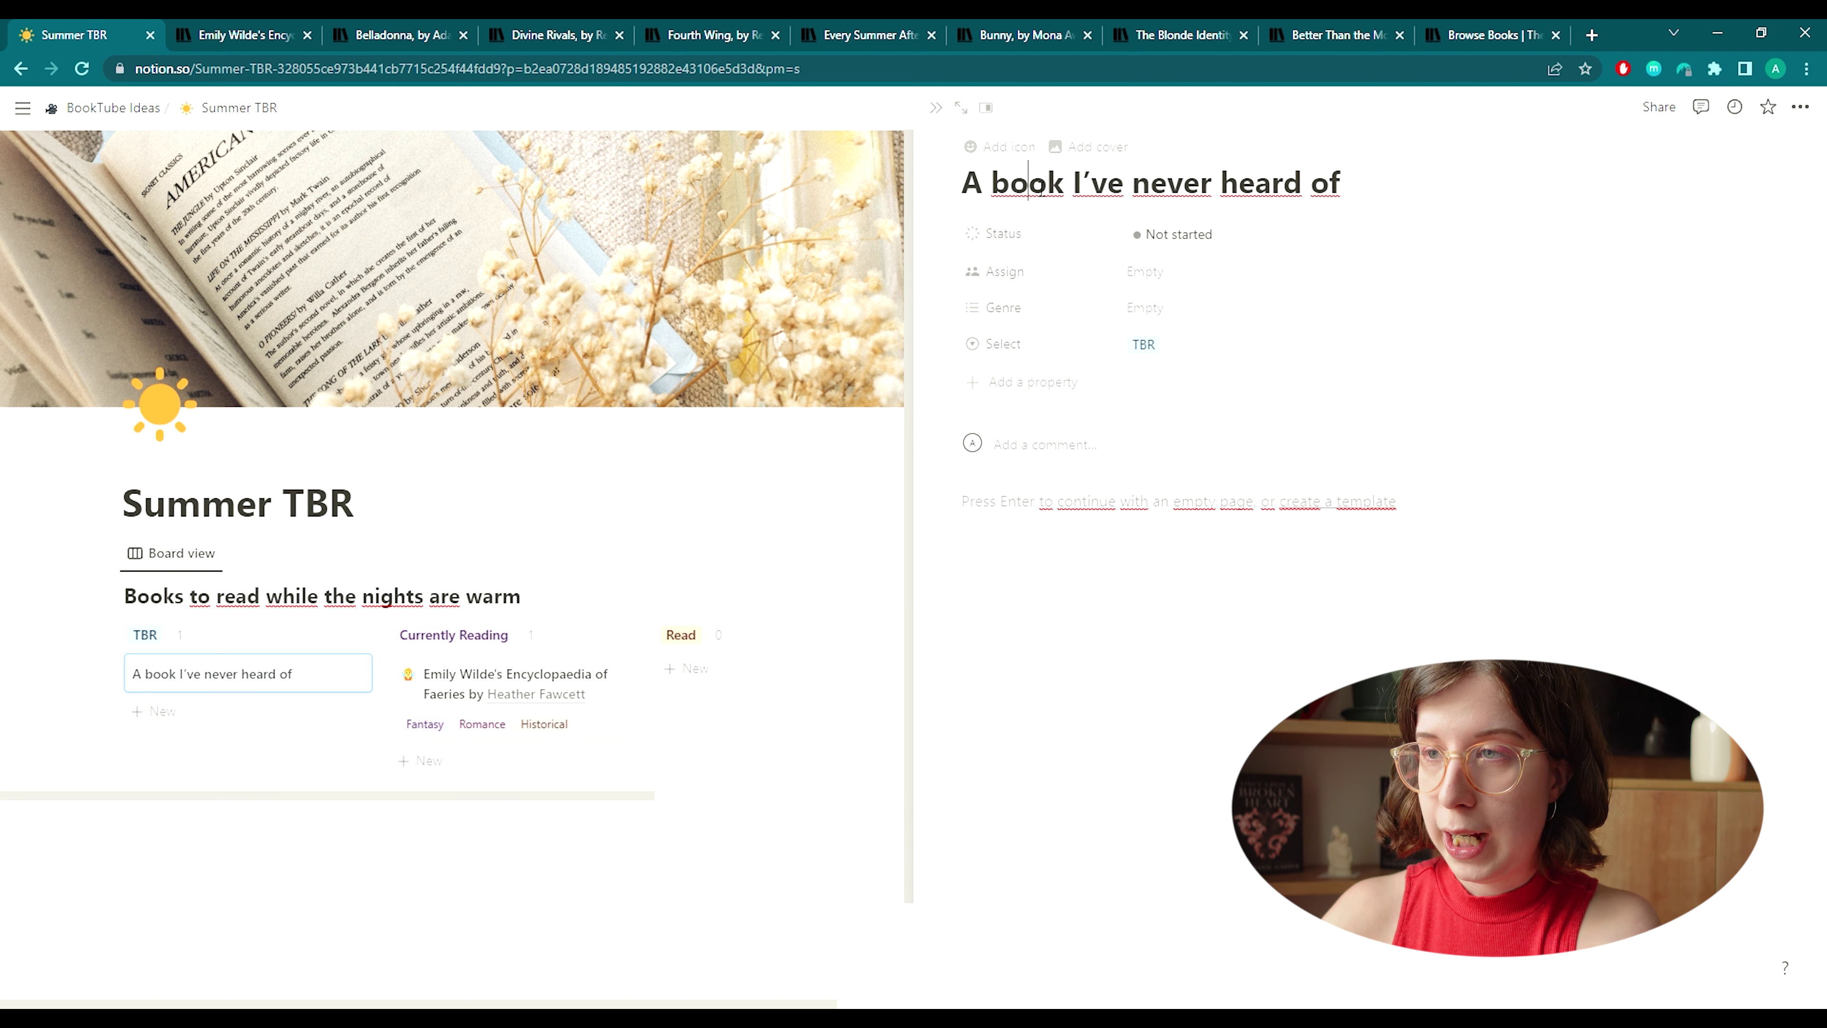
left_click(1150, 309)
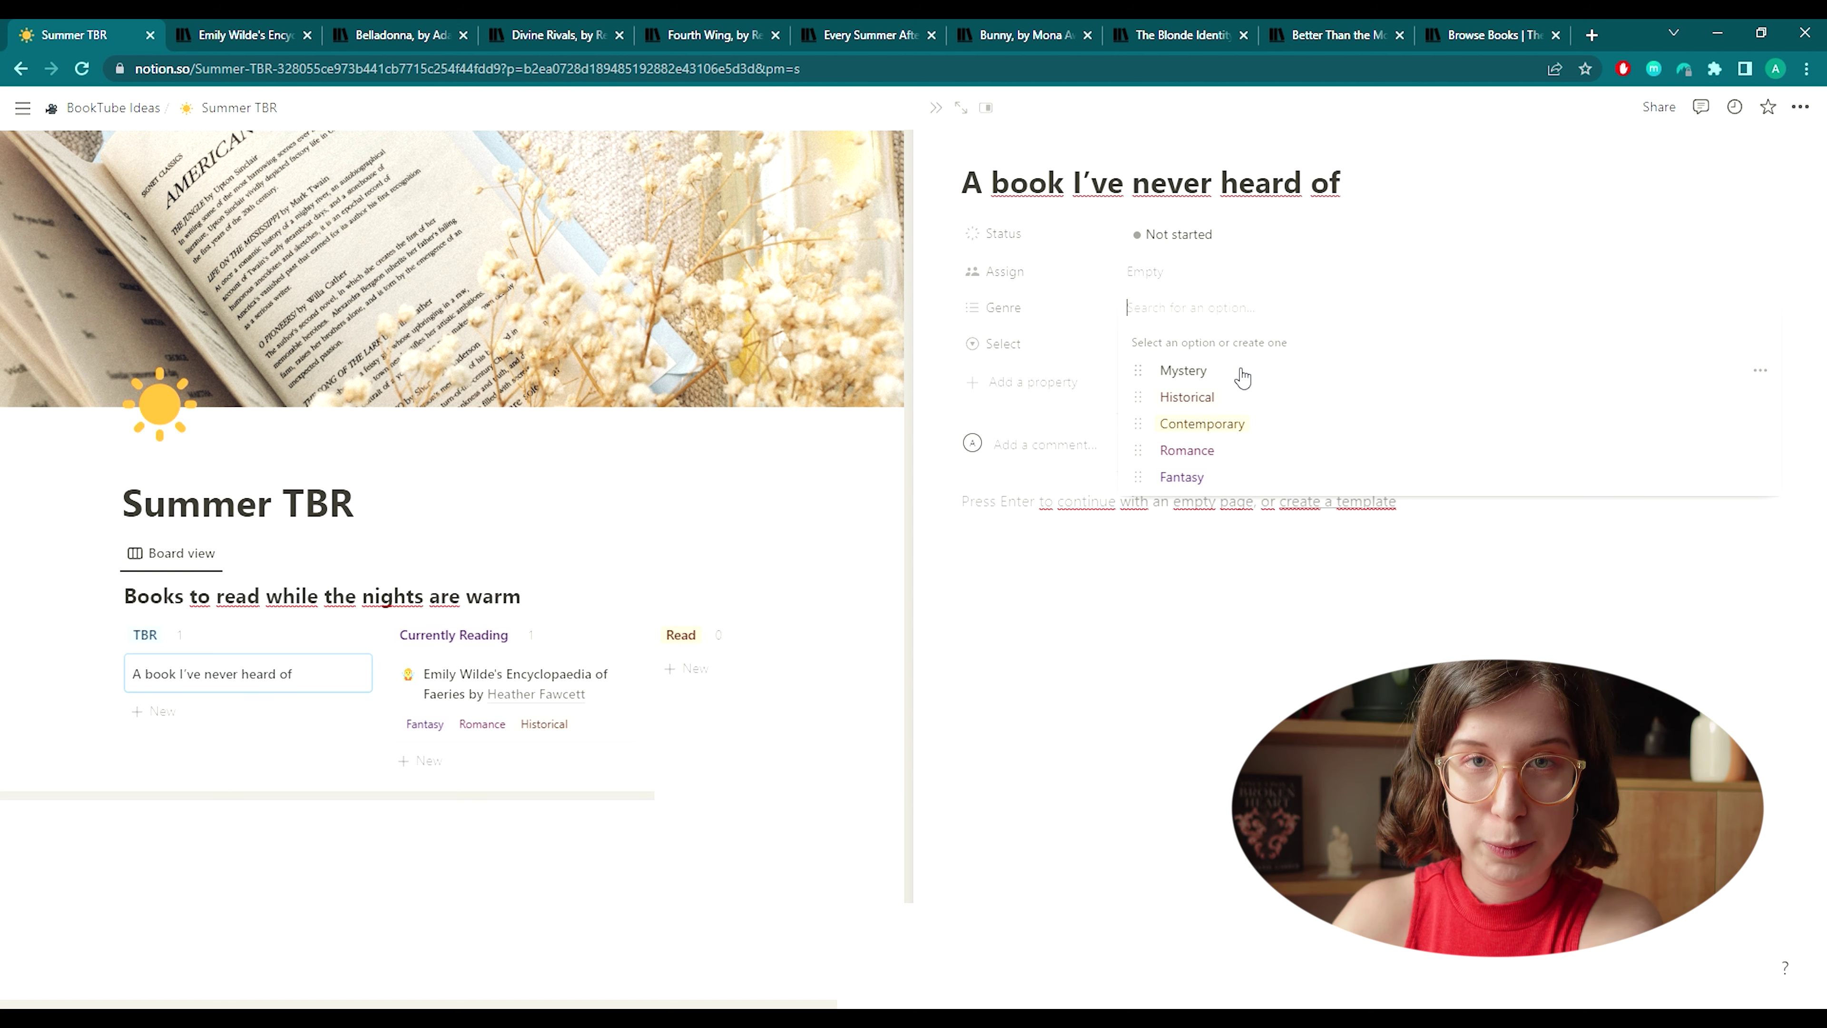
left_click(640, 702)
key("alt+Left")
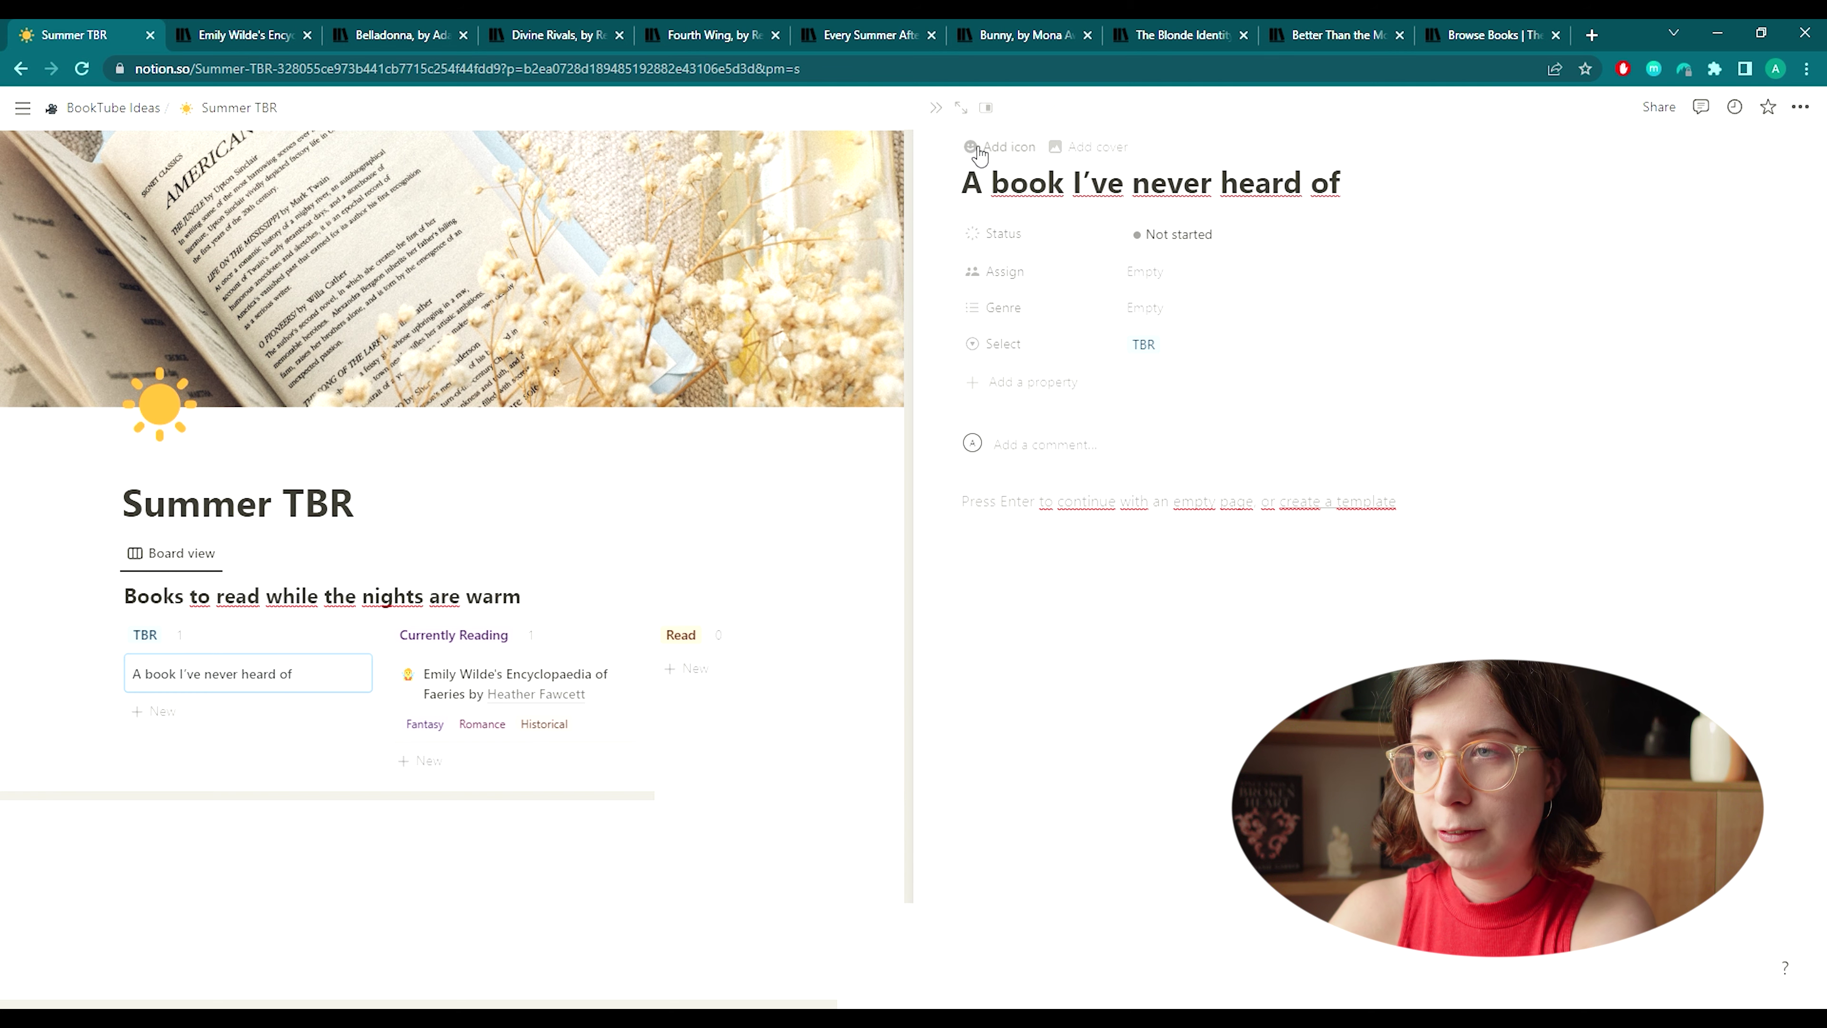
Search 'quest' and set the white question-mark emoji as the page icon, then close the page.
left_click(971, 149)
left_click(979, 181)
type("quest")
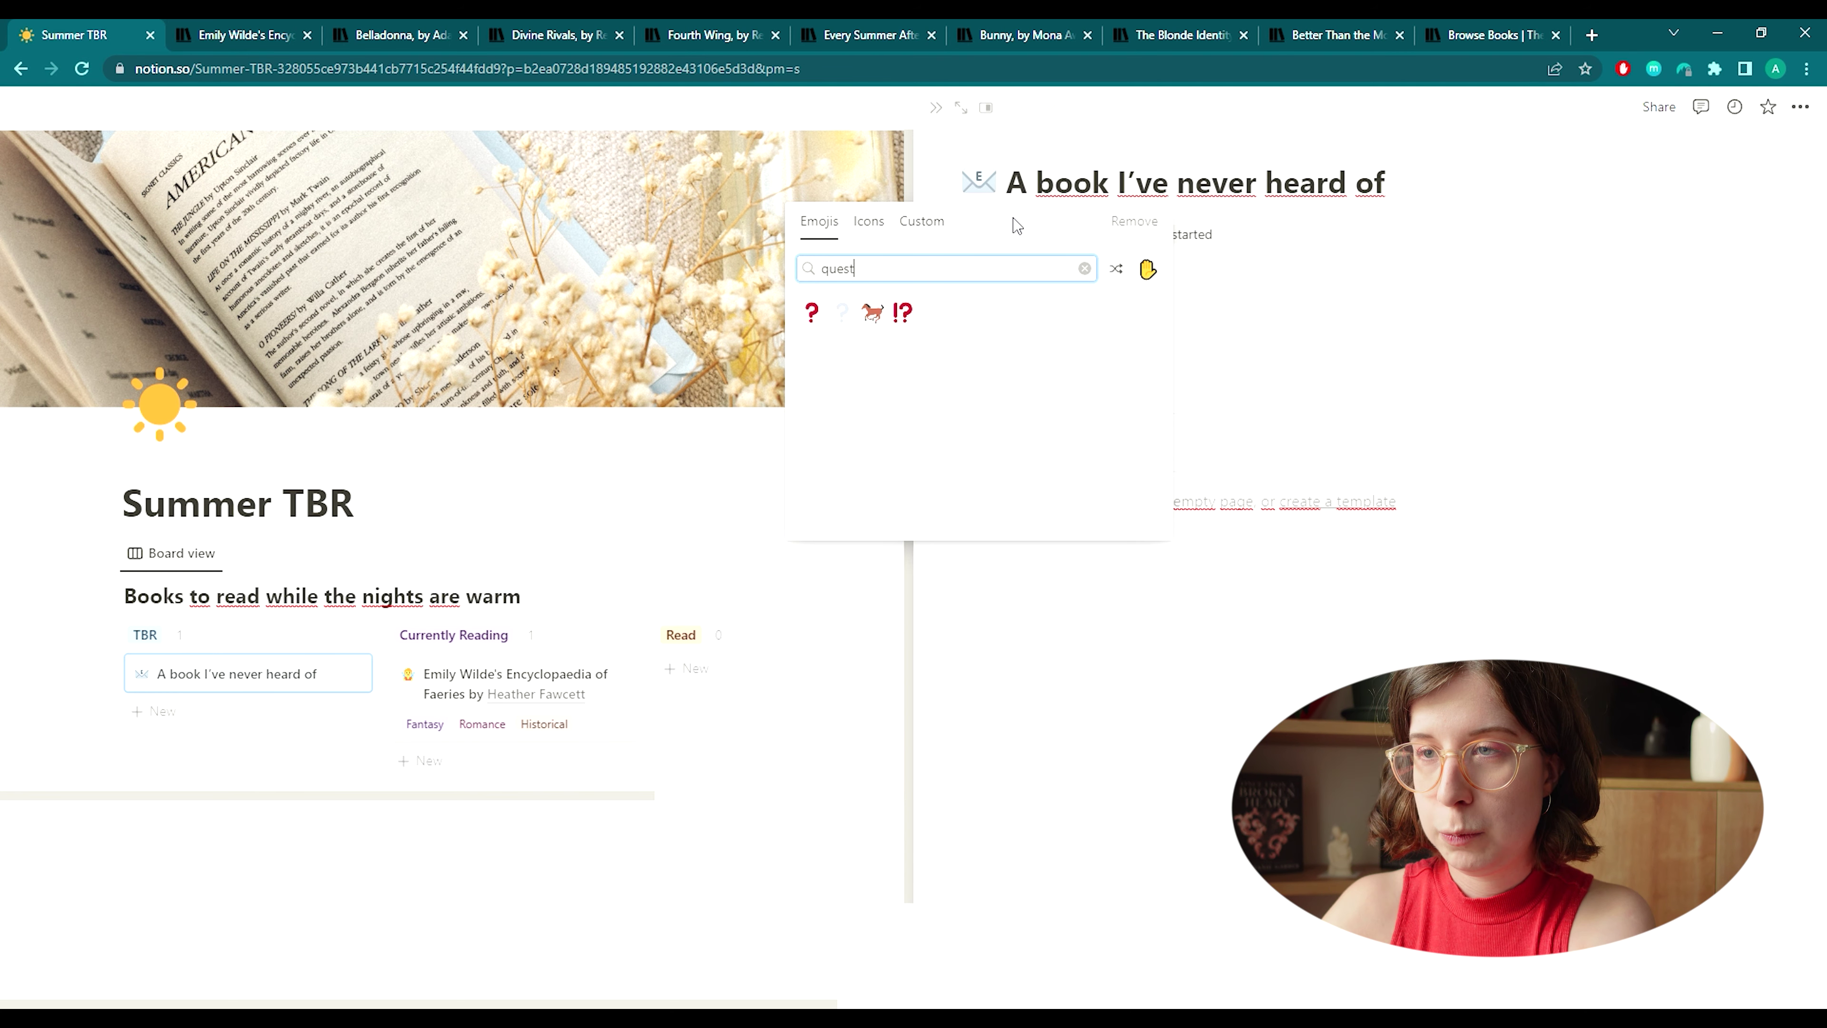
left_click(842, 312)
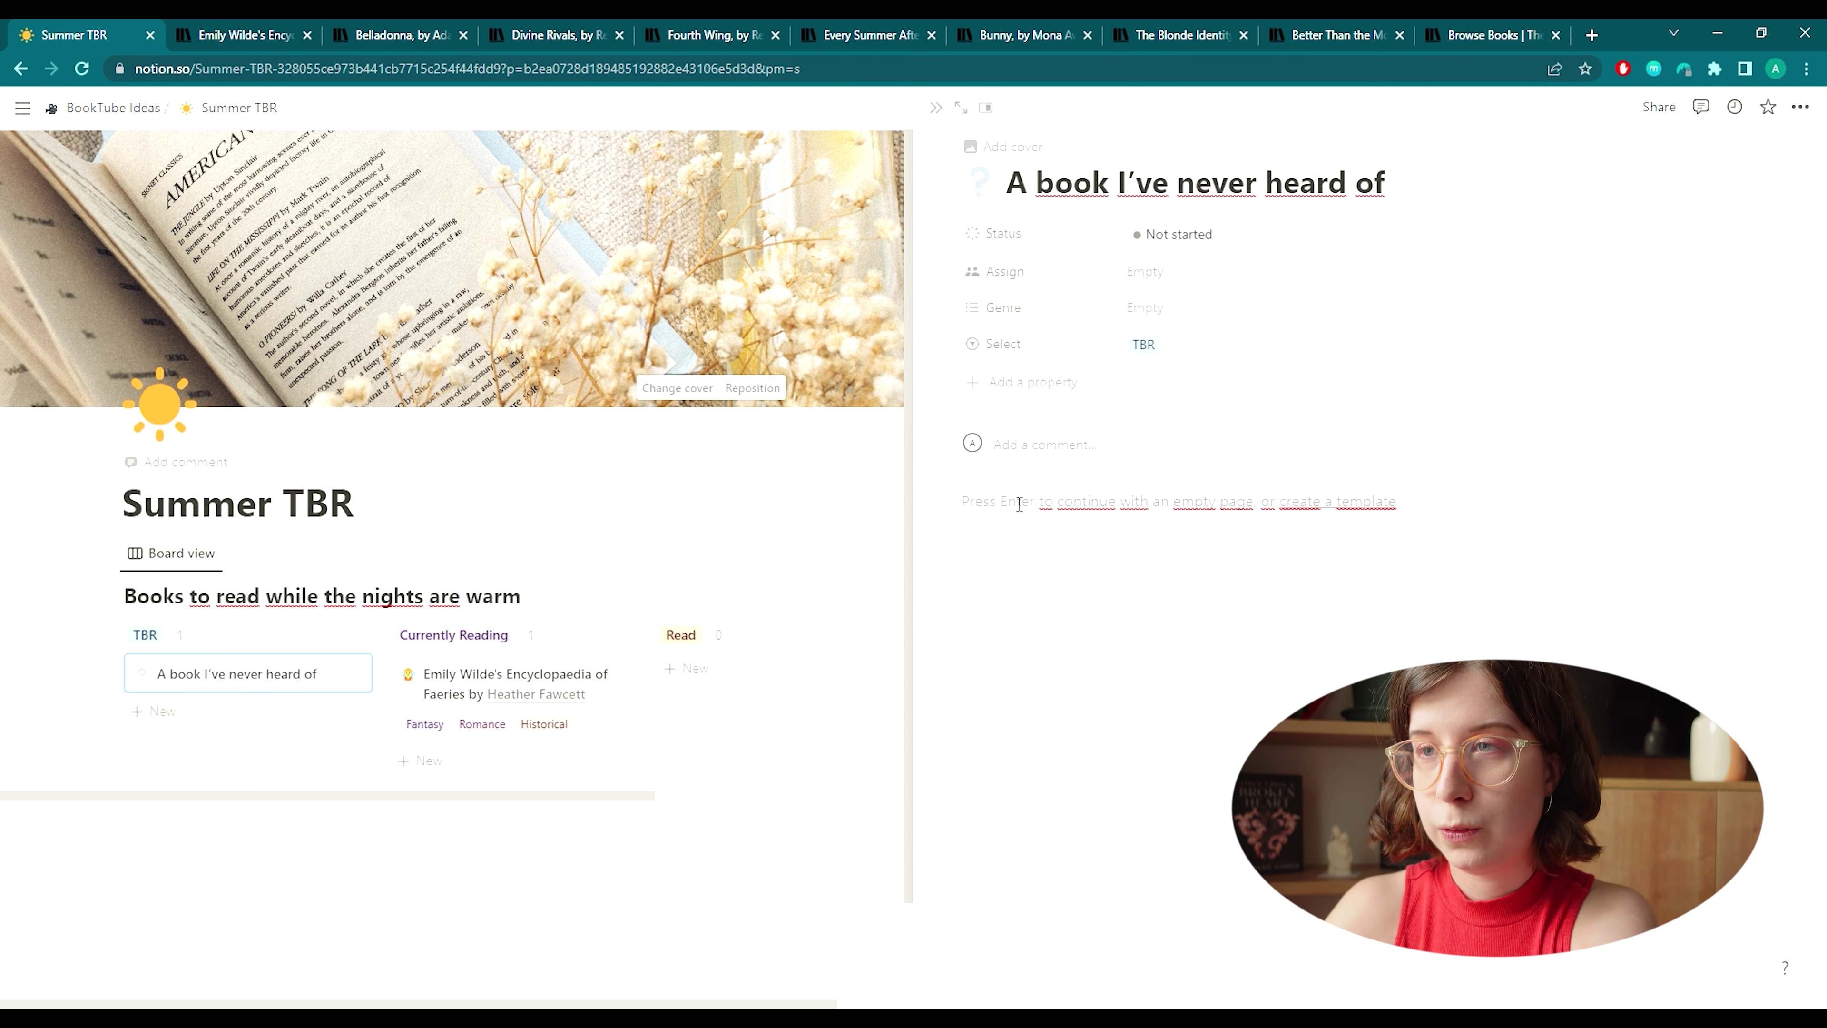
left_click(936, 108)
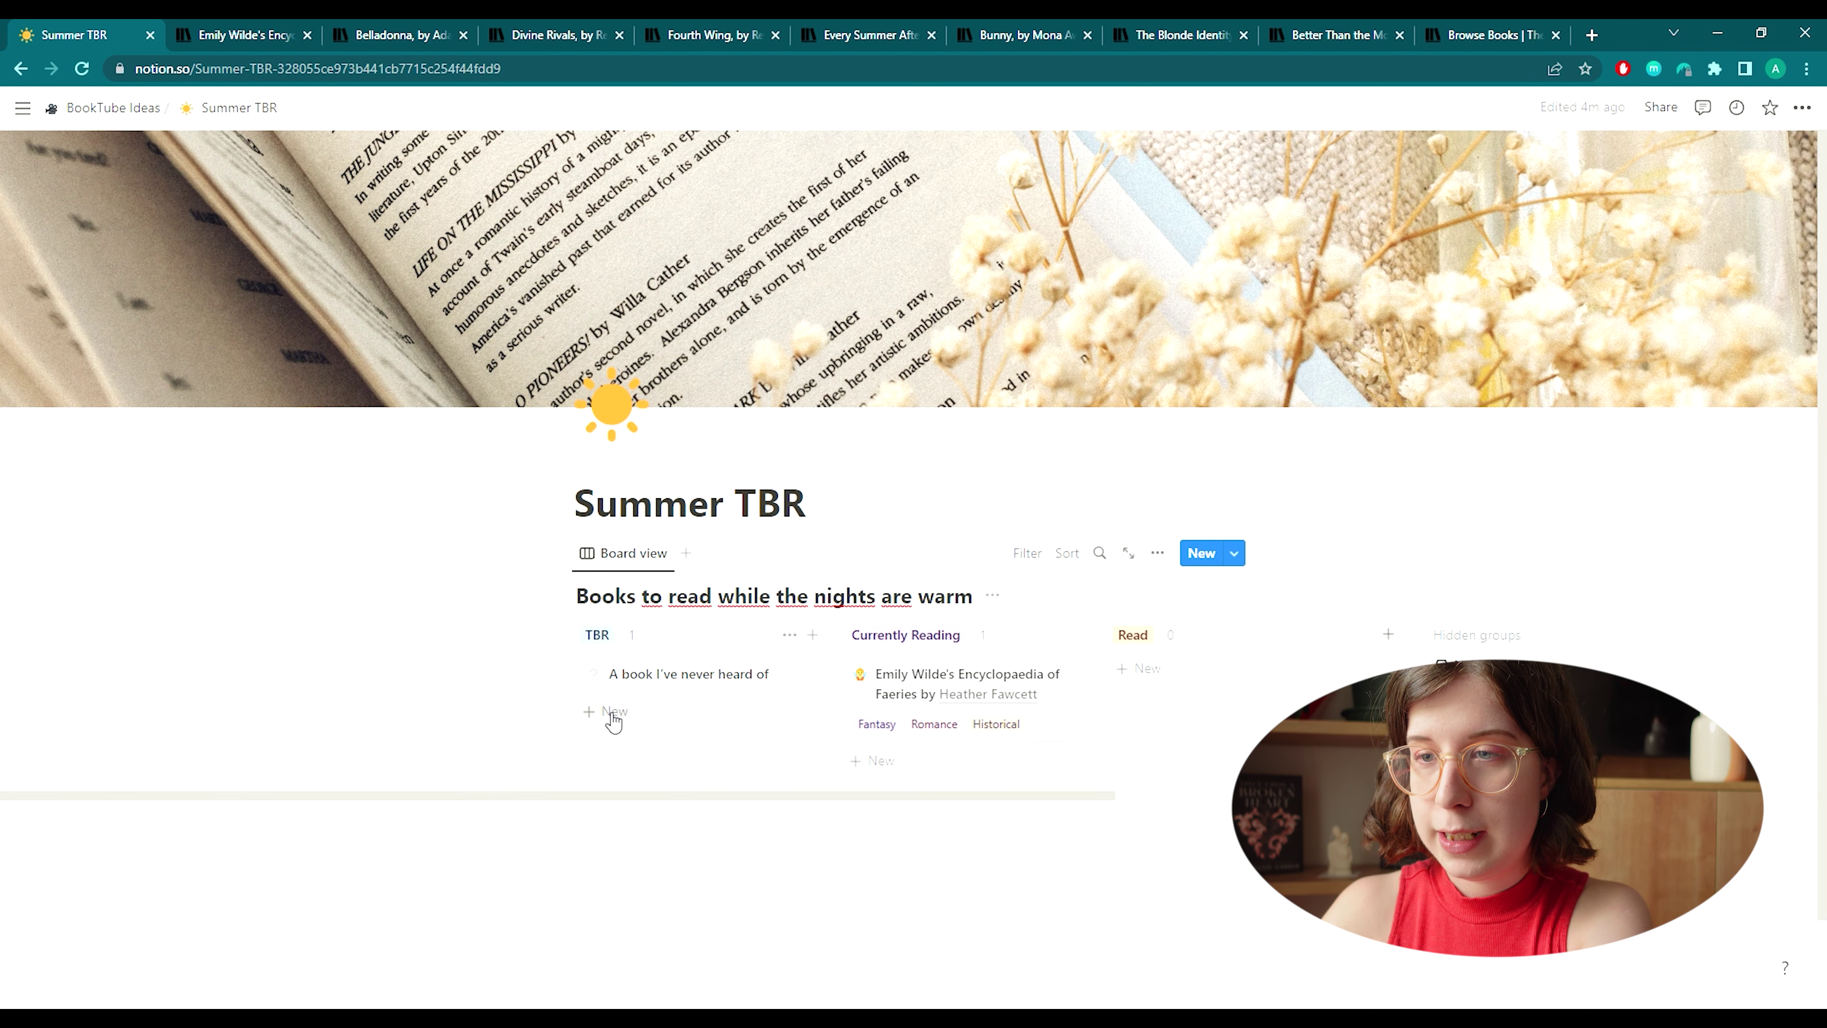
Add a TBR card titled 'Belladonna by Adalyn Grace' and open its page.
left_click(611, 711)
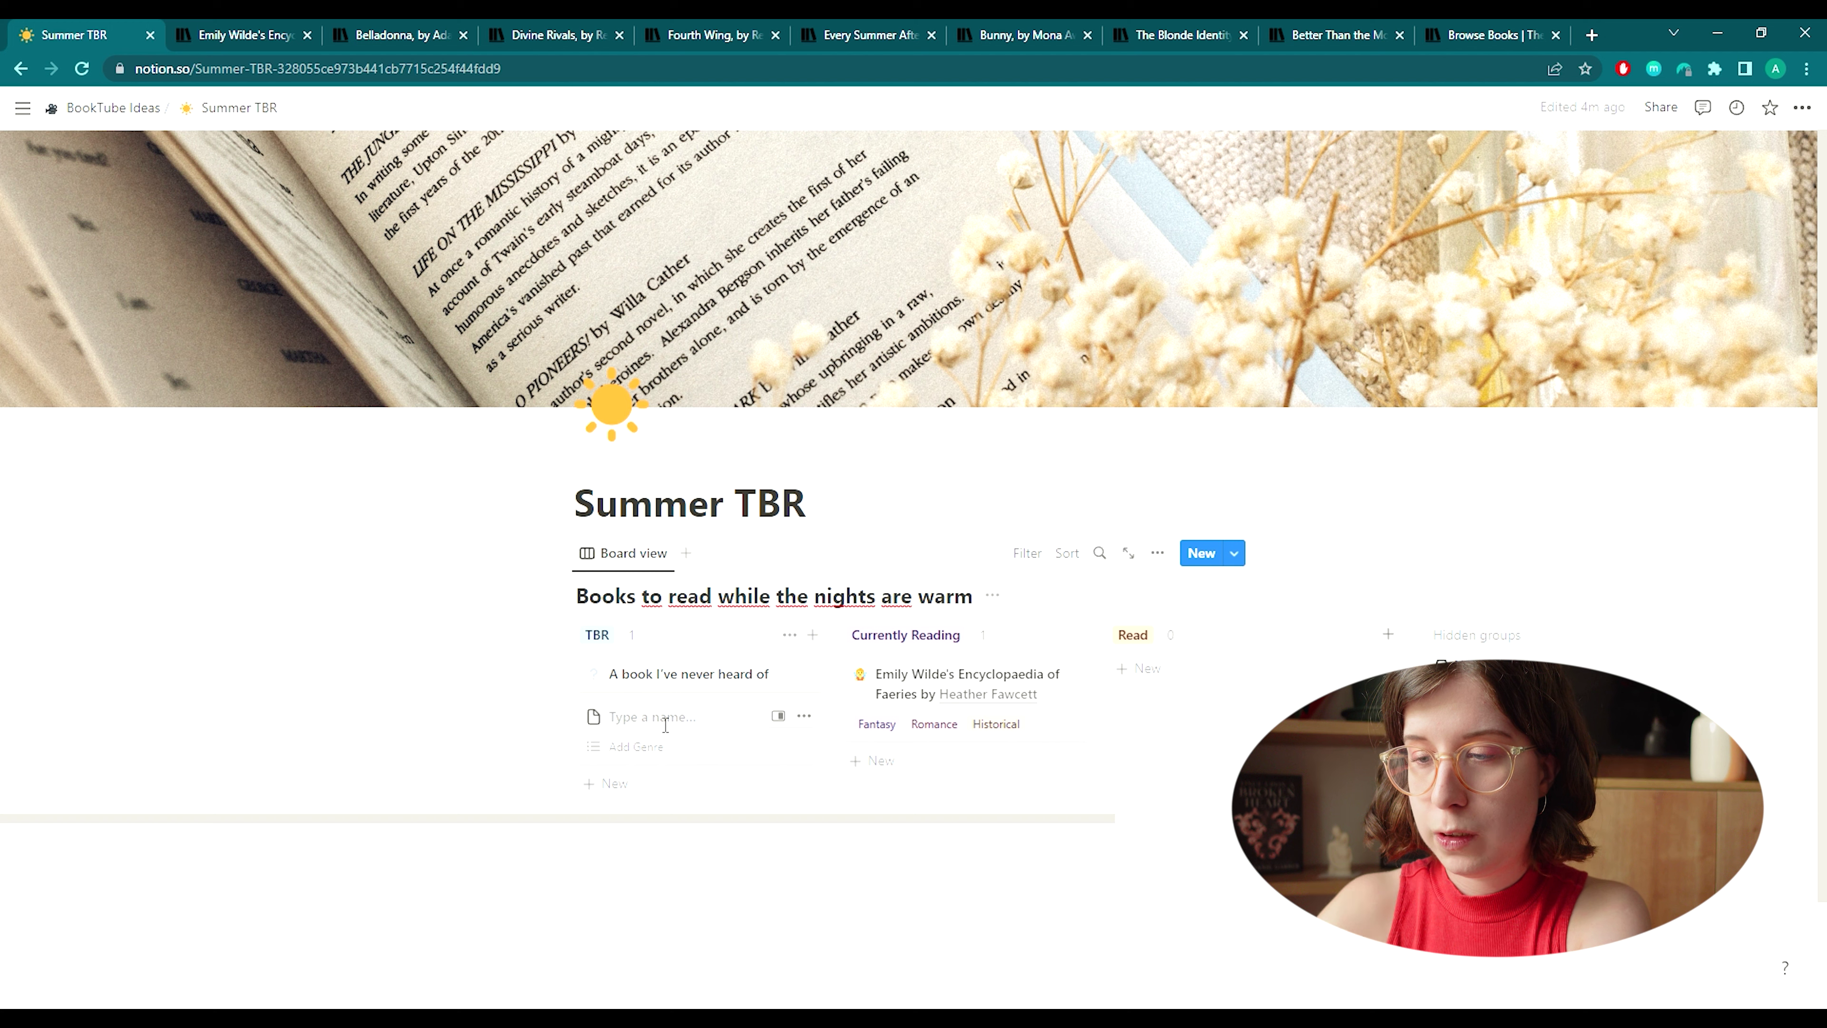
type("Belladonna by Adalyn Grace")
key("Return")
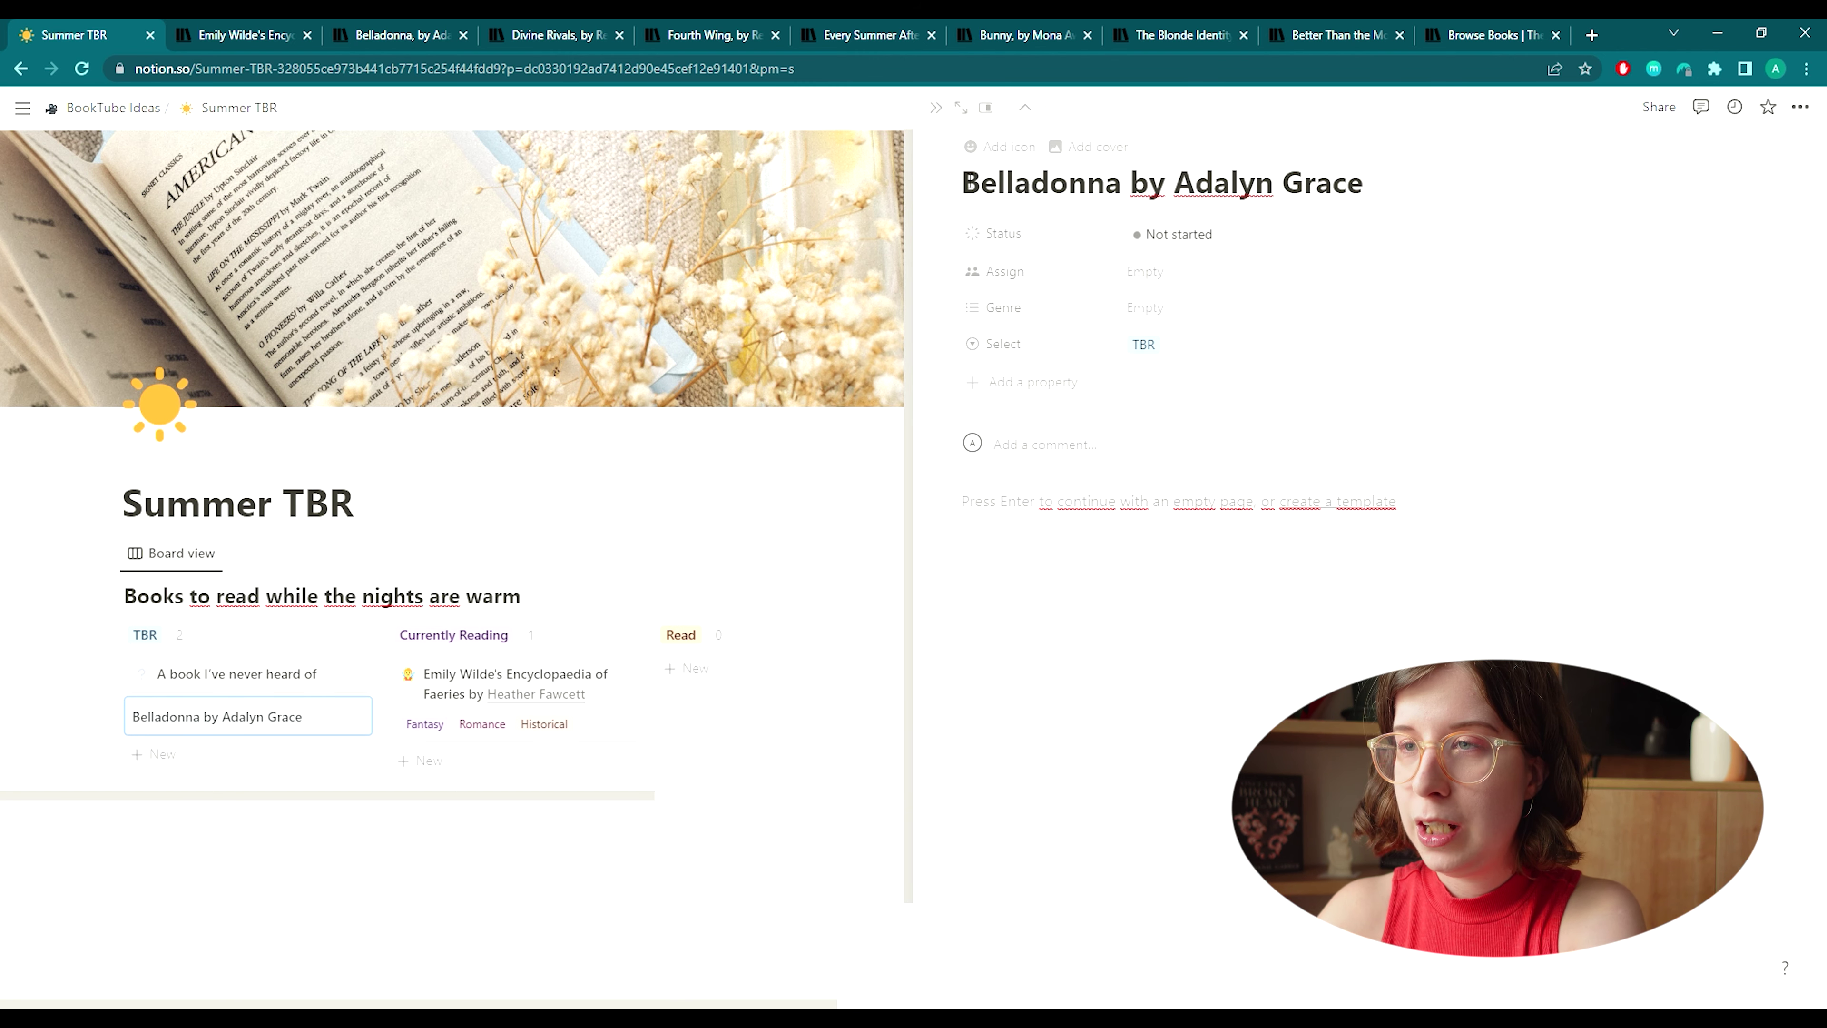
Give Belladonna the red bird emoji icon and set its Select to Currently Reading.
left_click(1000, 146)
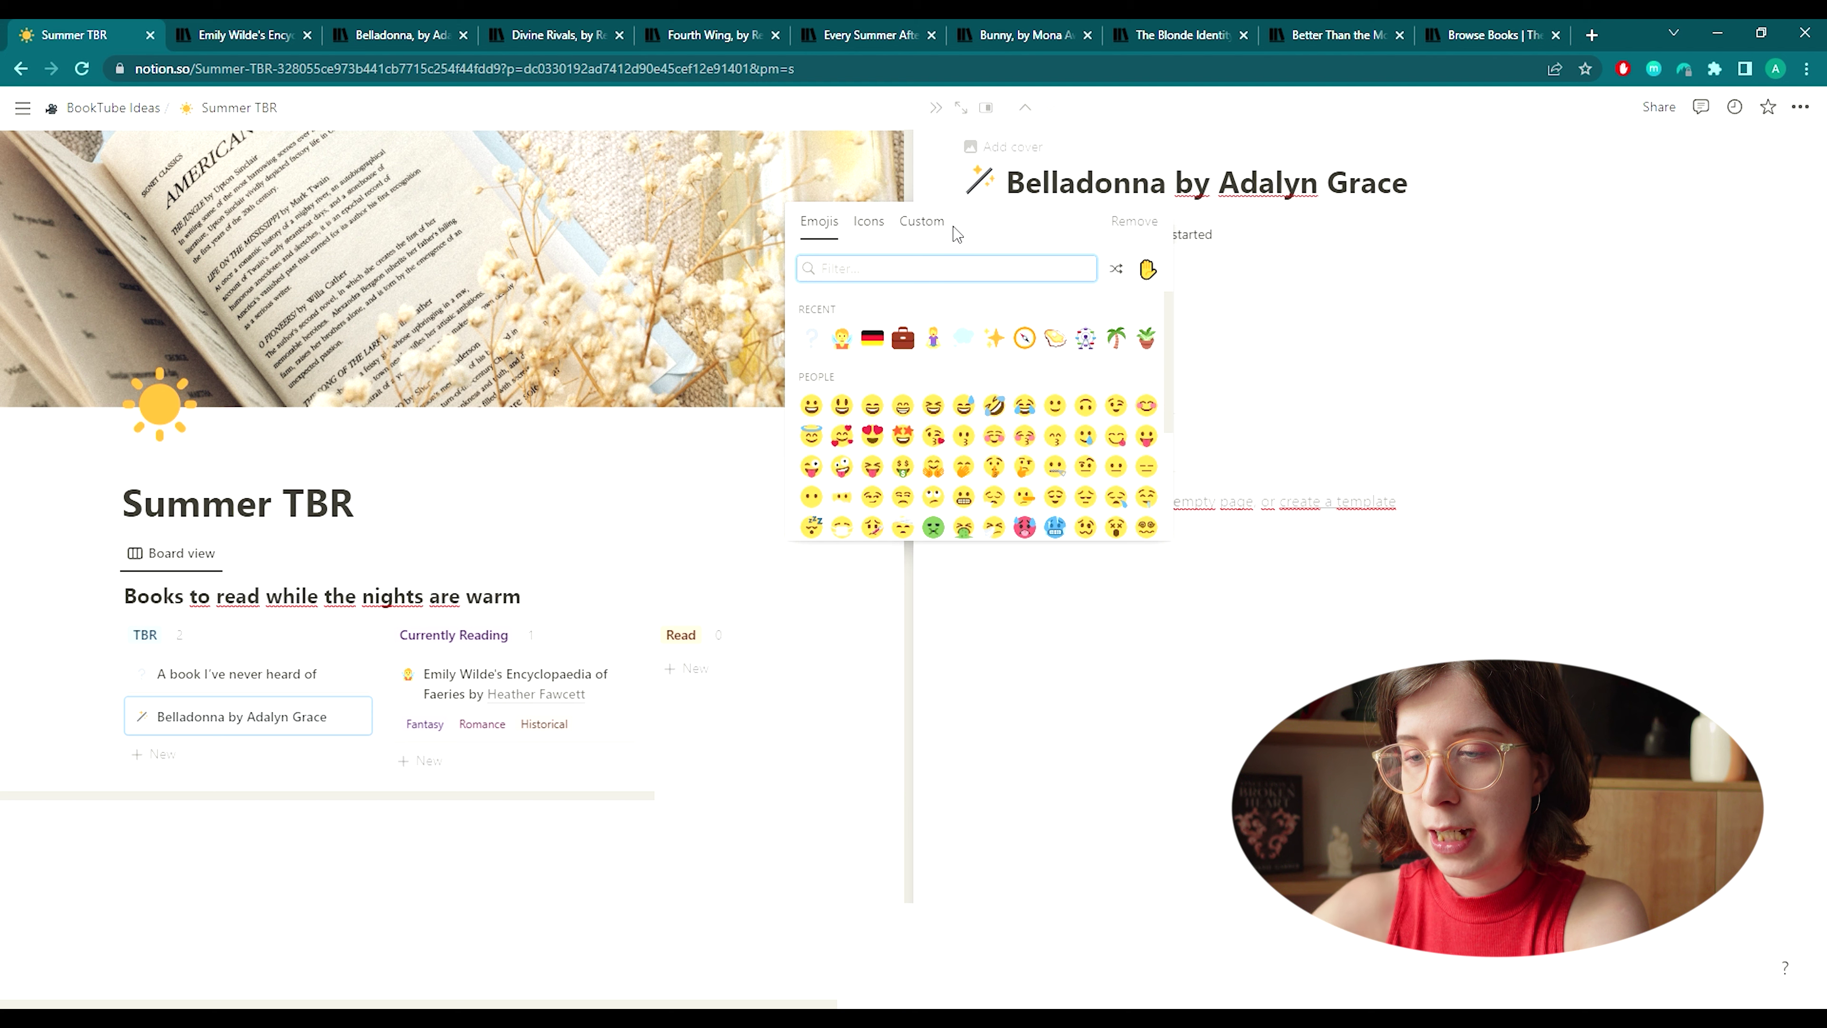
type("bi")
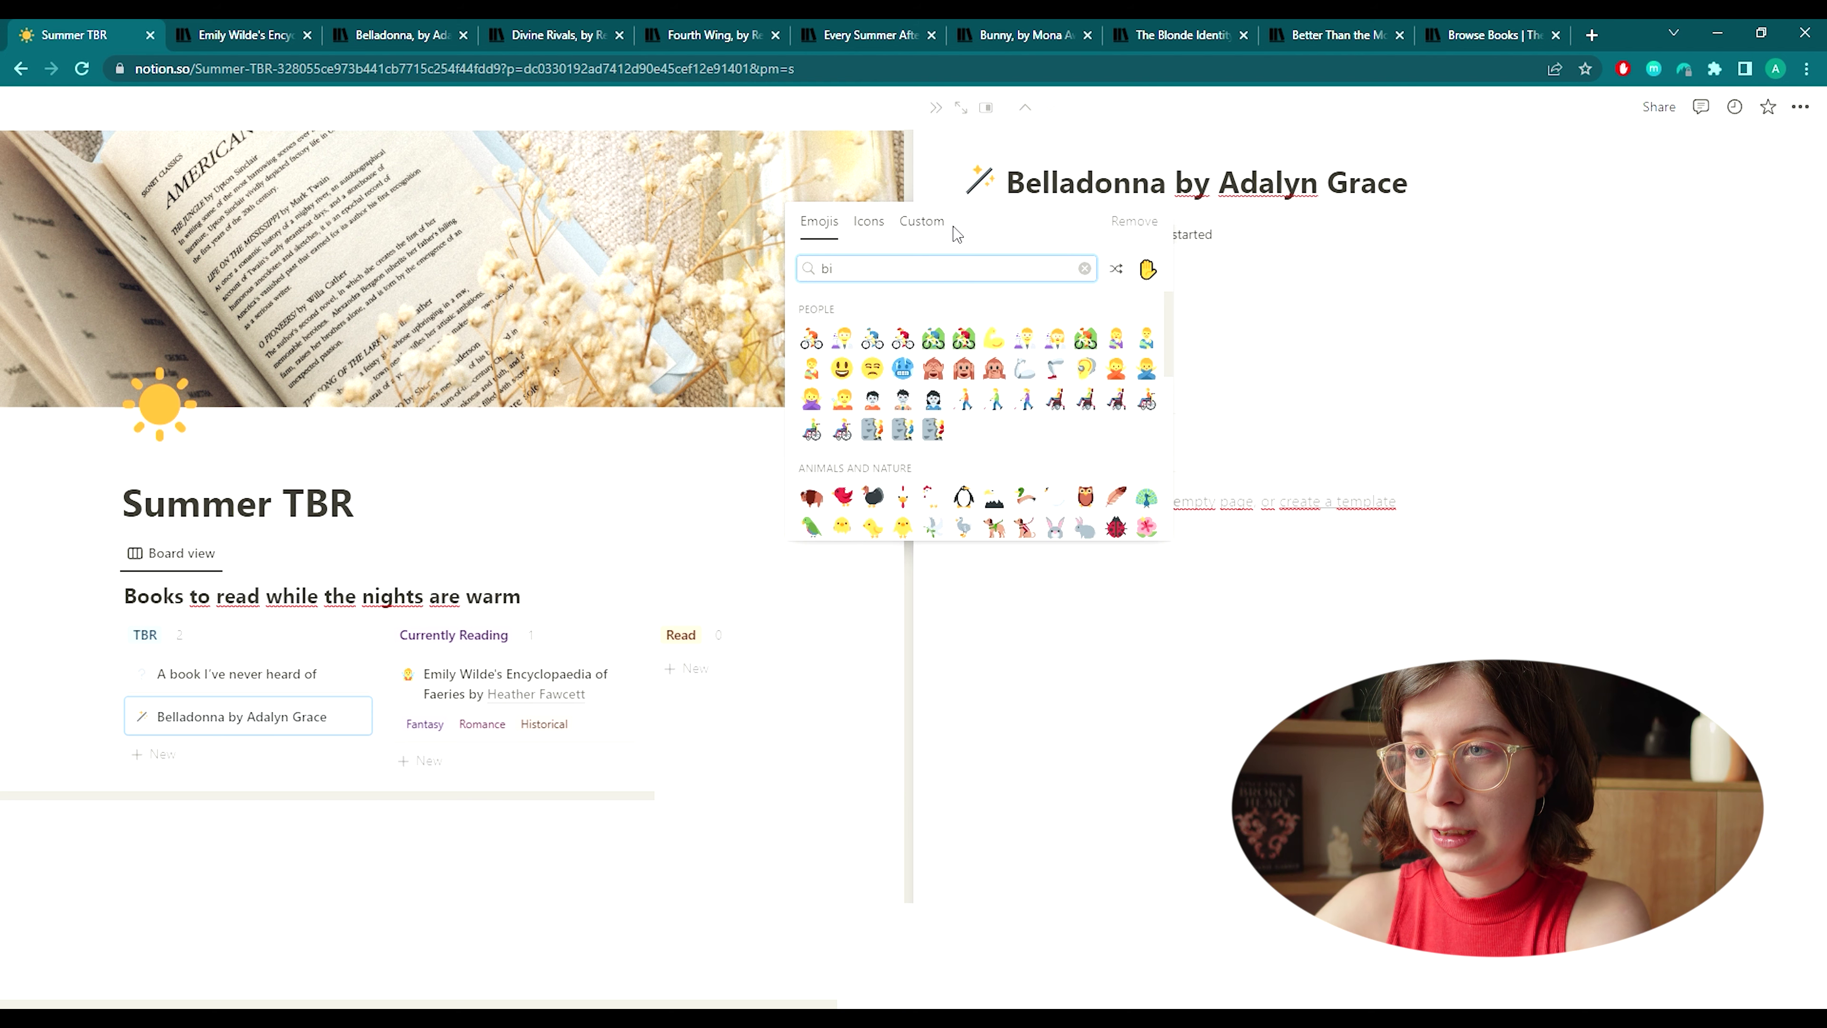
type("rd")
left_click(812, 317)
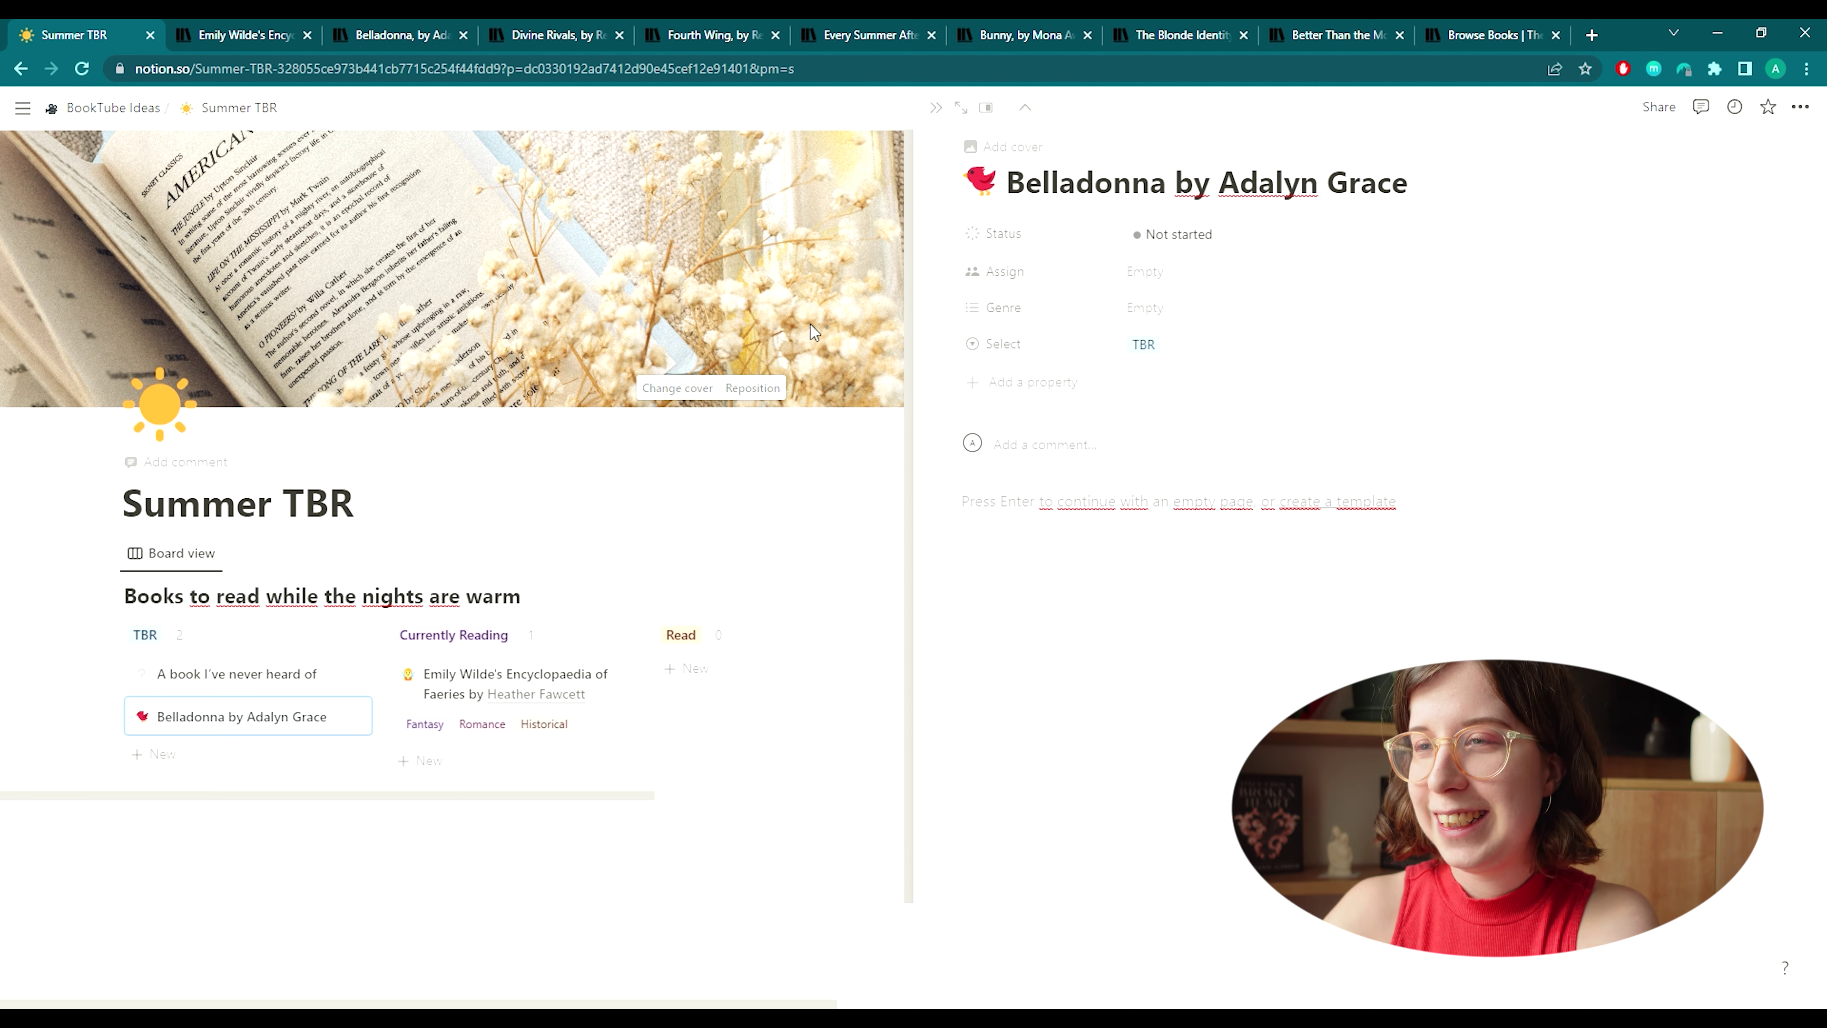
left_click(1194, 341)
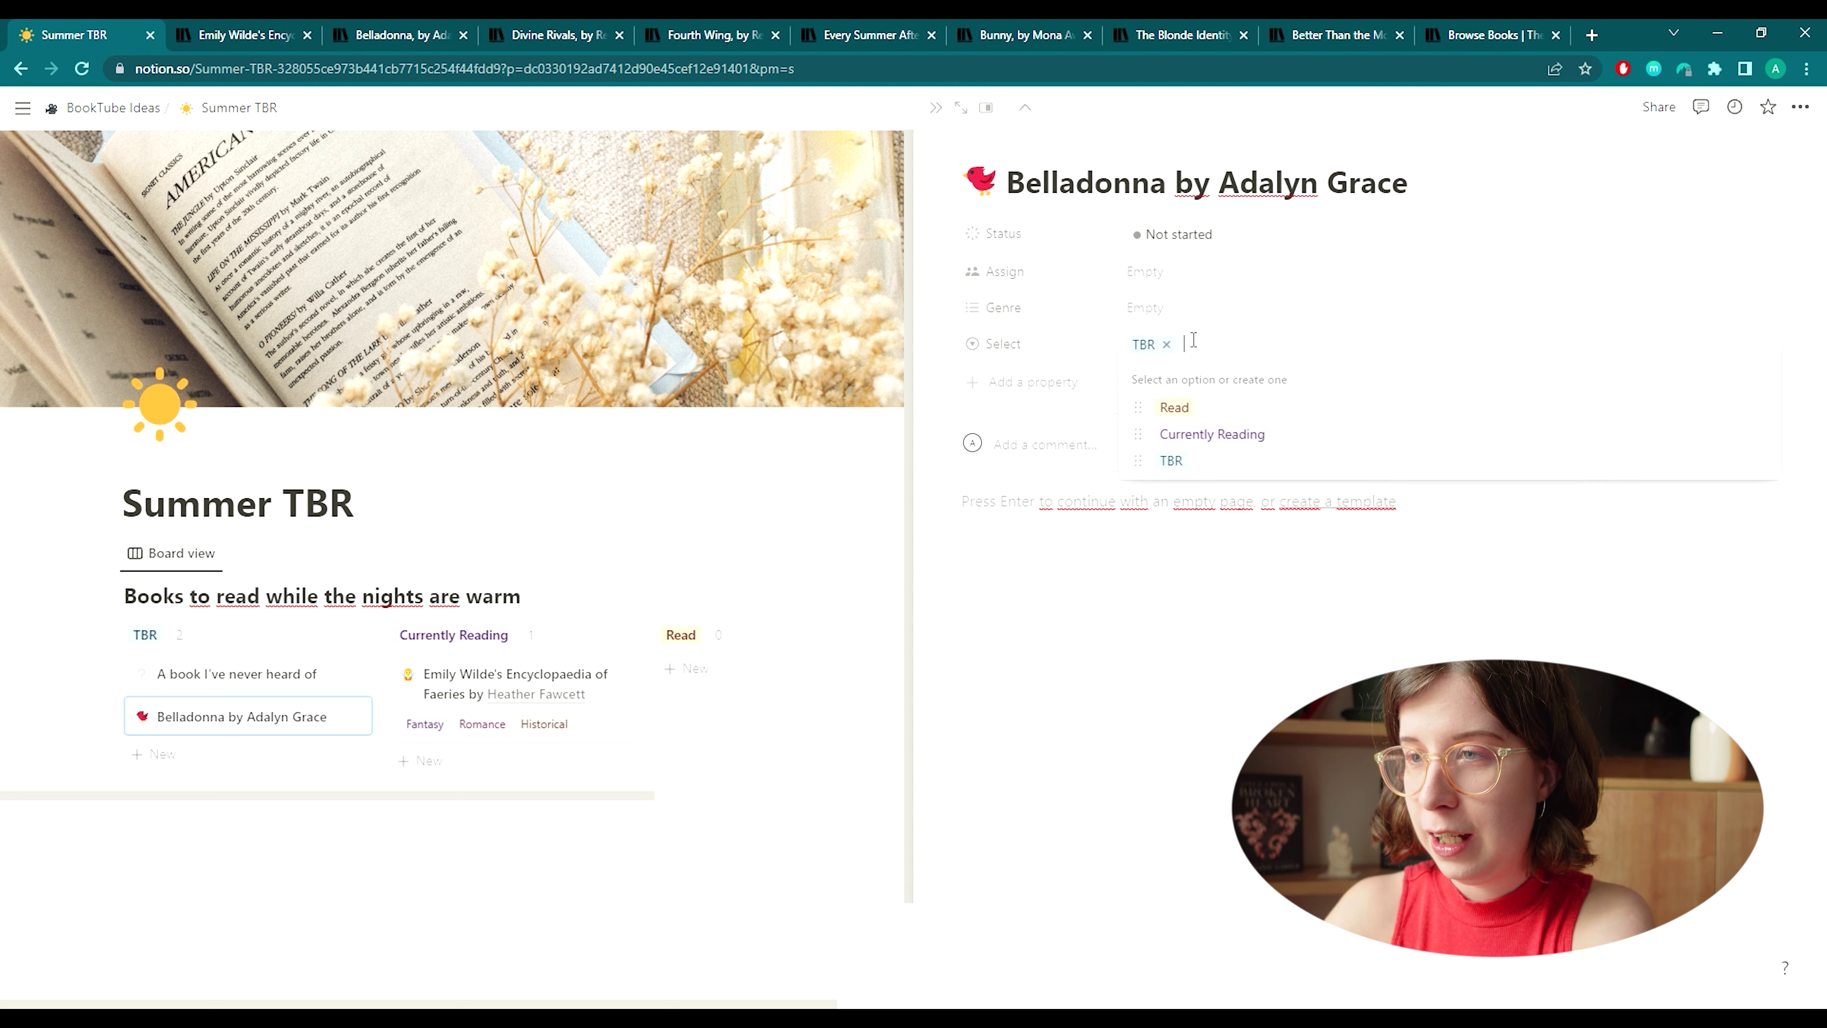
left_click(1268, 442)
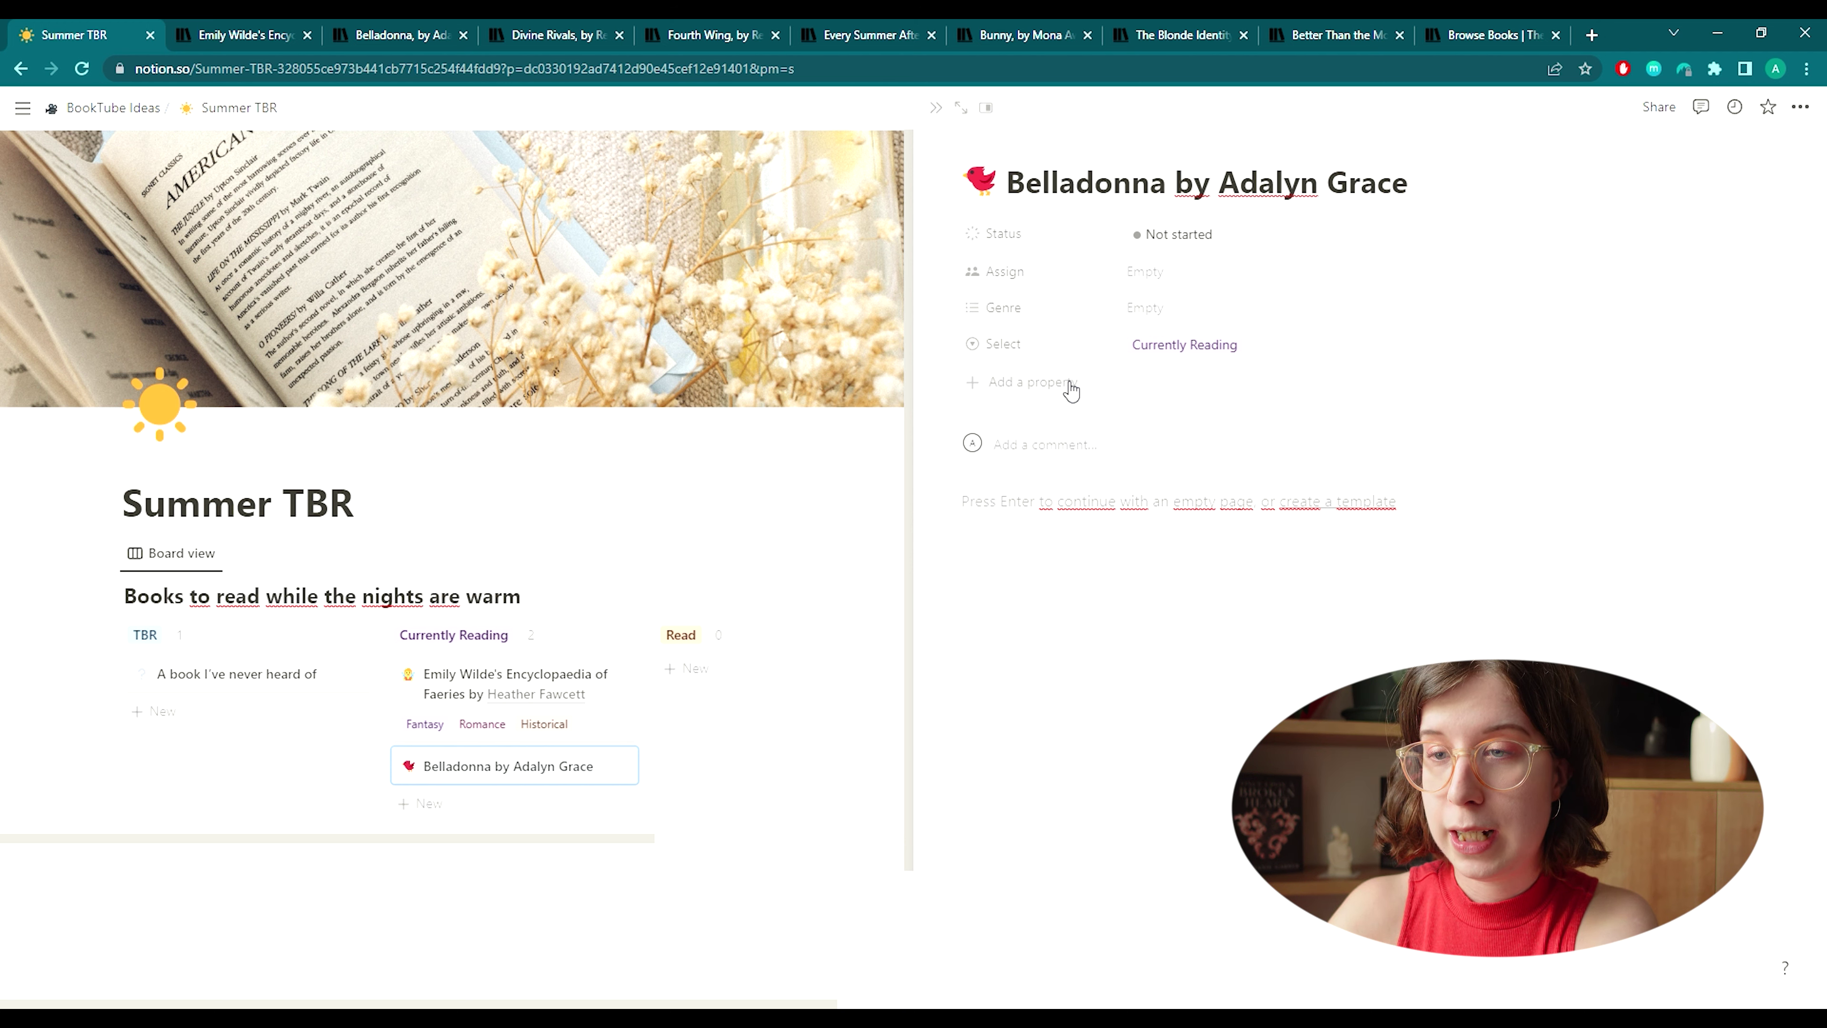
Tag Belladonna's Genre as Fantasy, Romance and Historical in that order, then close its page.
left_click(1164, 310)
left_click(1249, 398)
left_click(1244, 462)
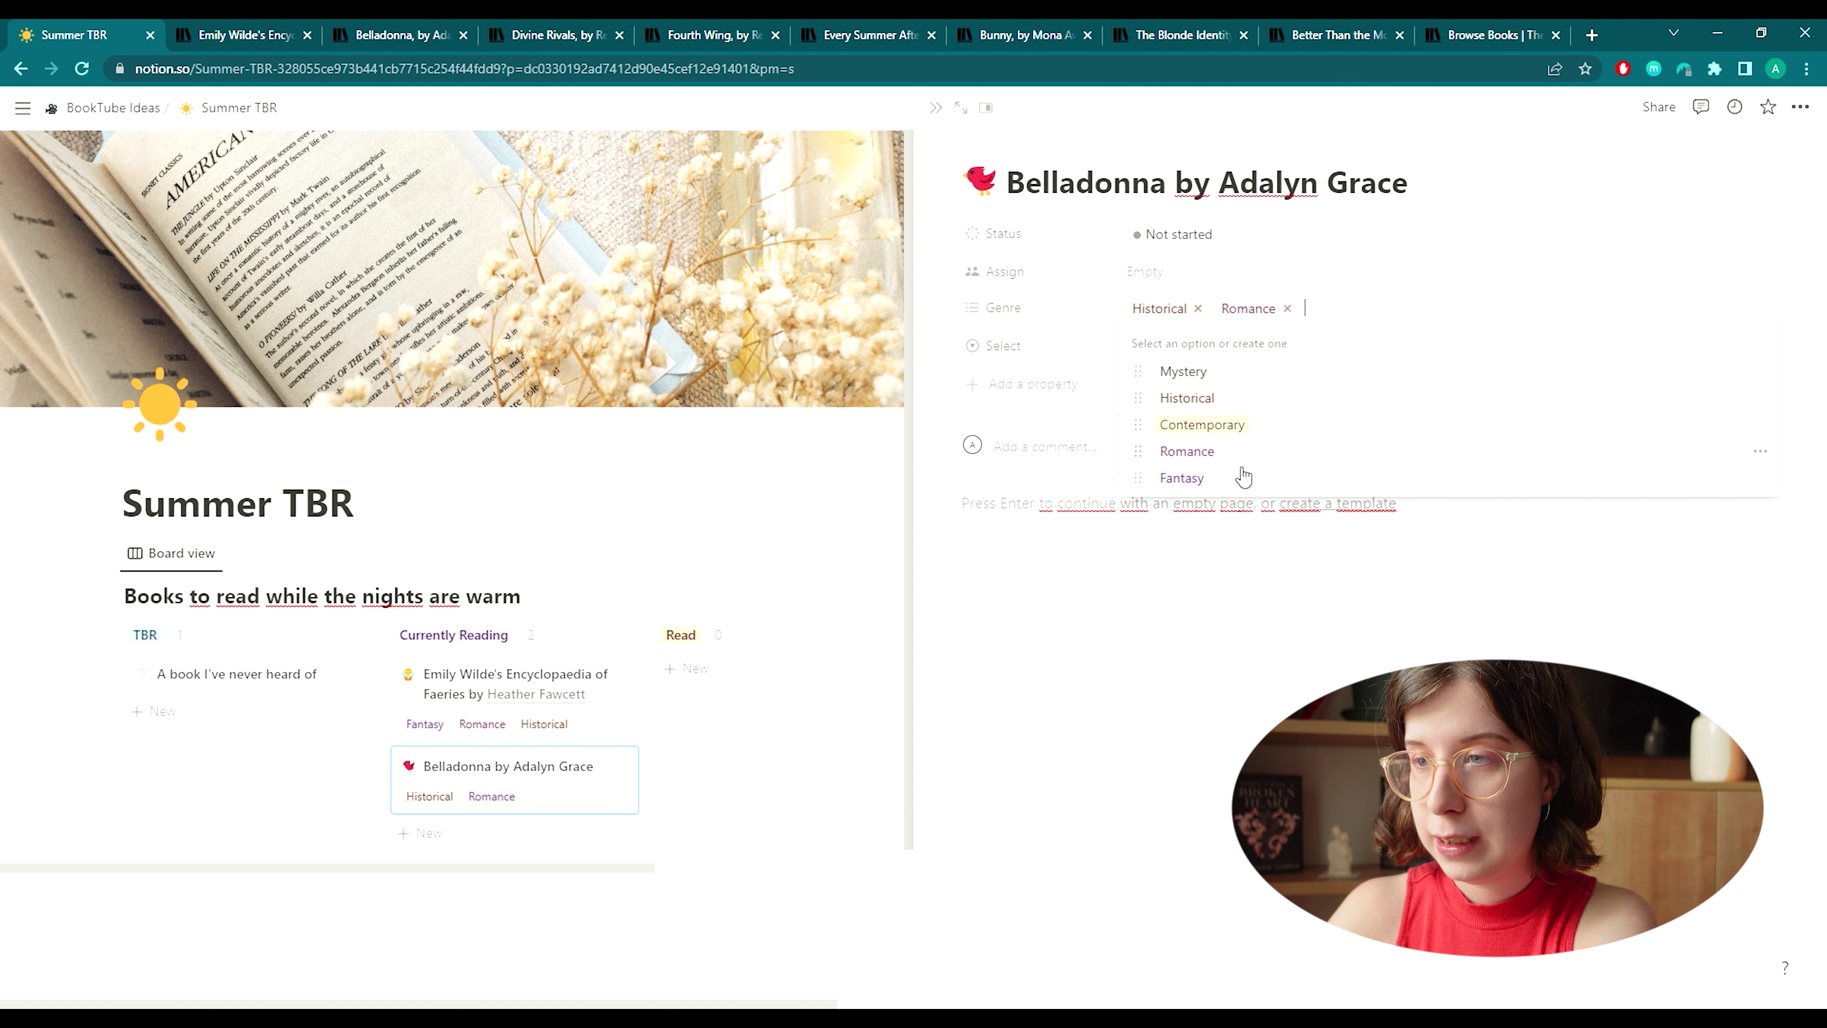
left_click(1239, 482)
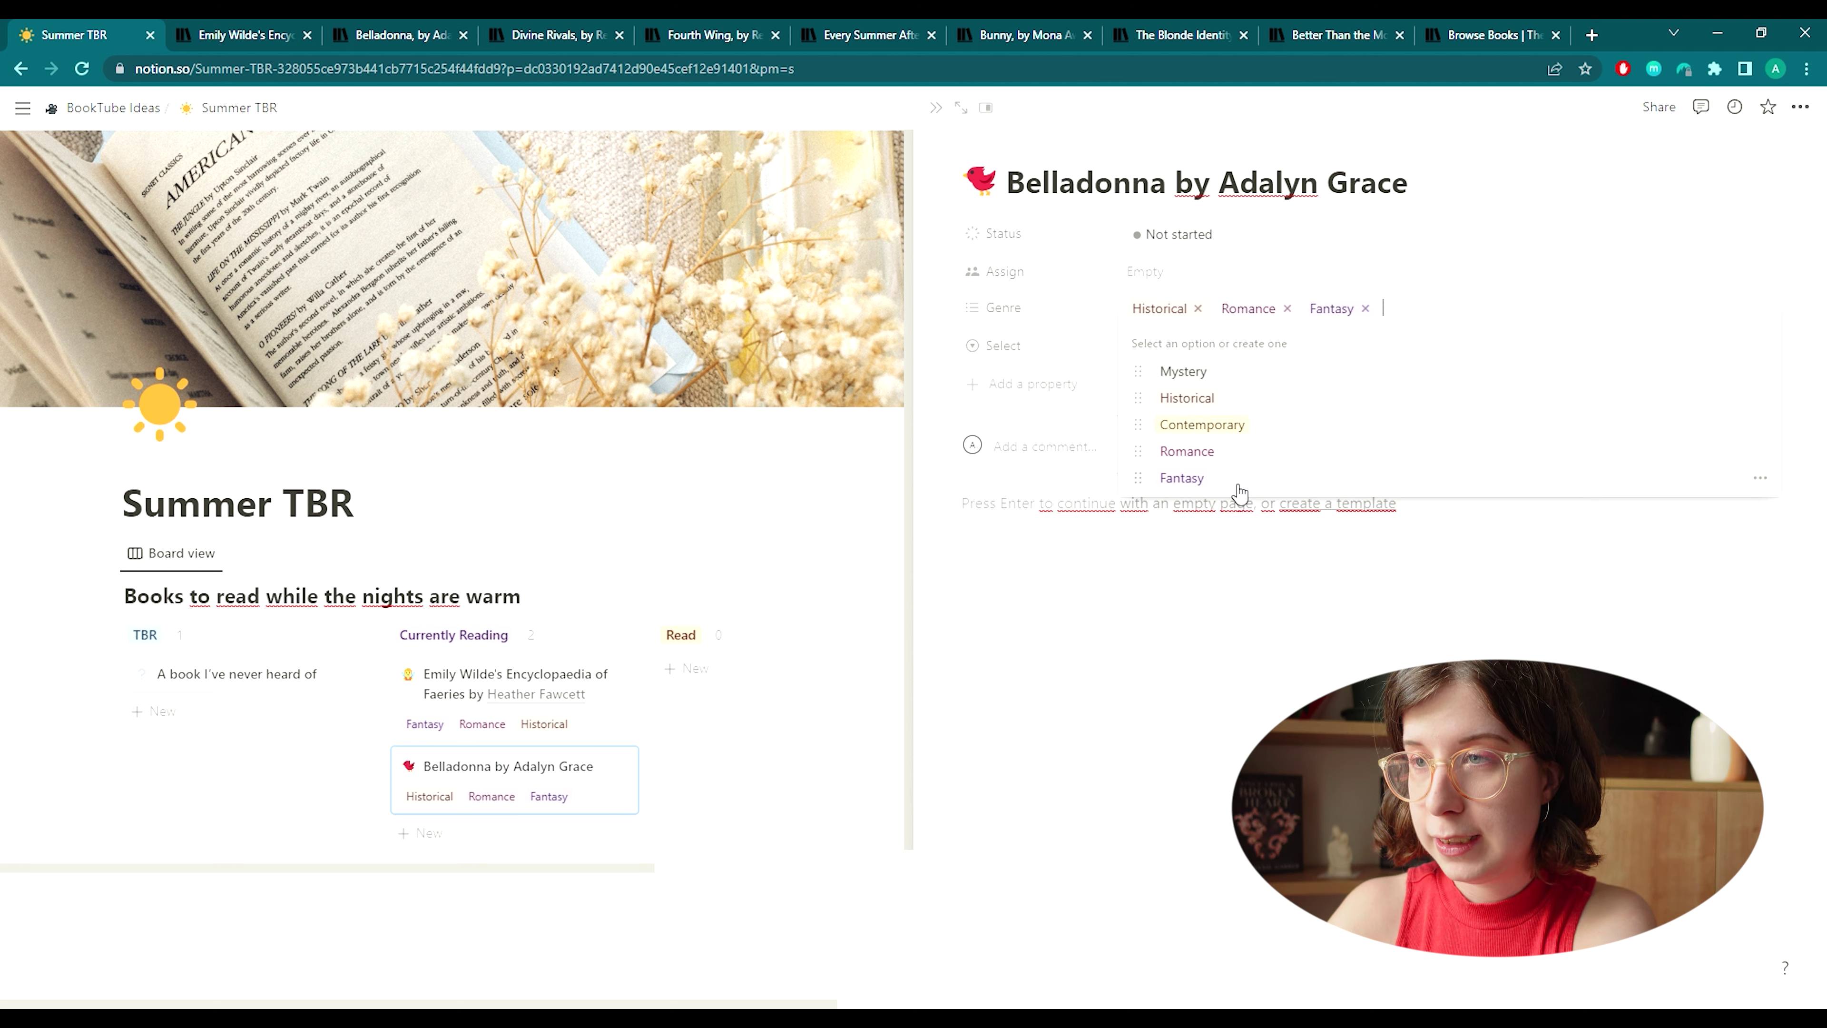
left_click(1199, 309)
left_click(1199, 310)
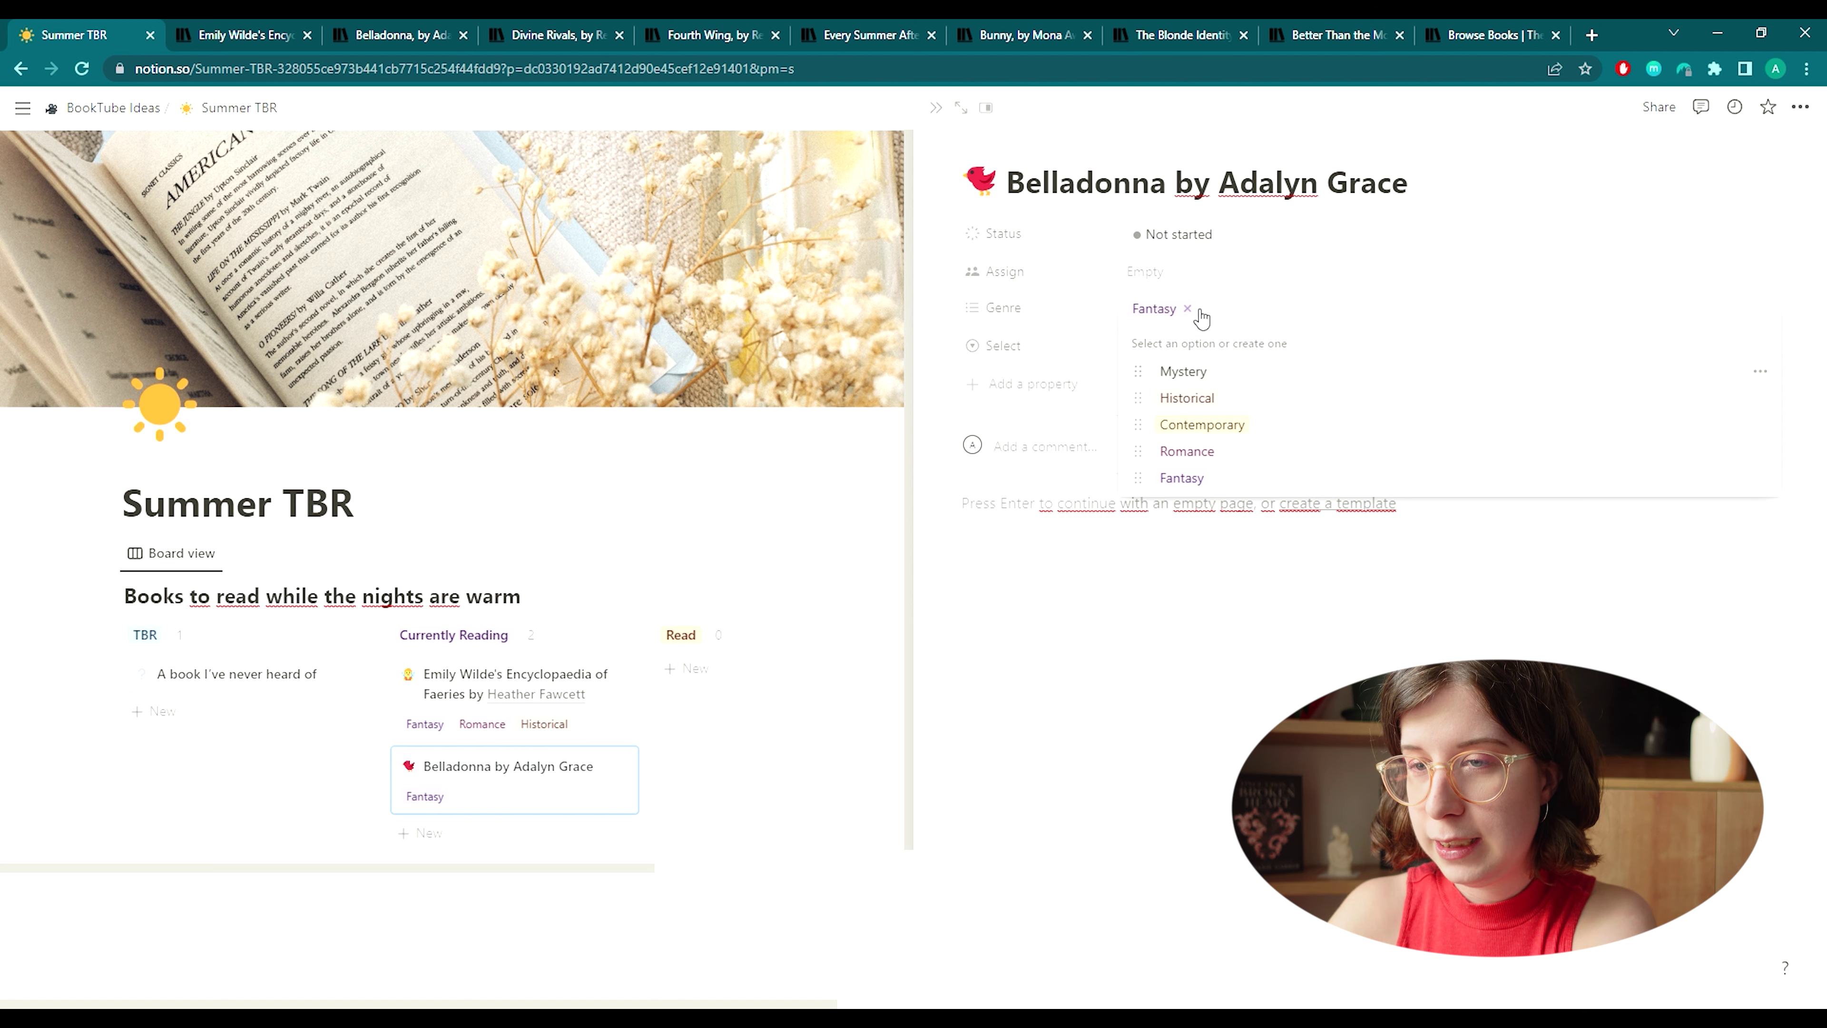
left_click(1190, 309)
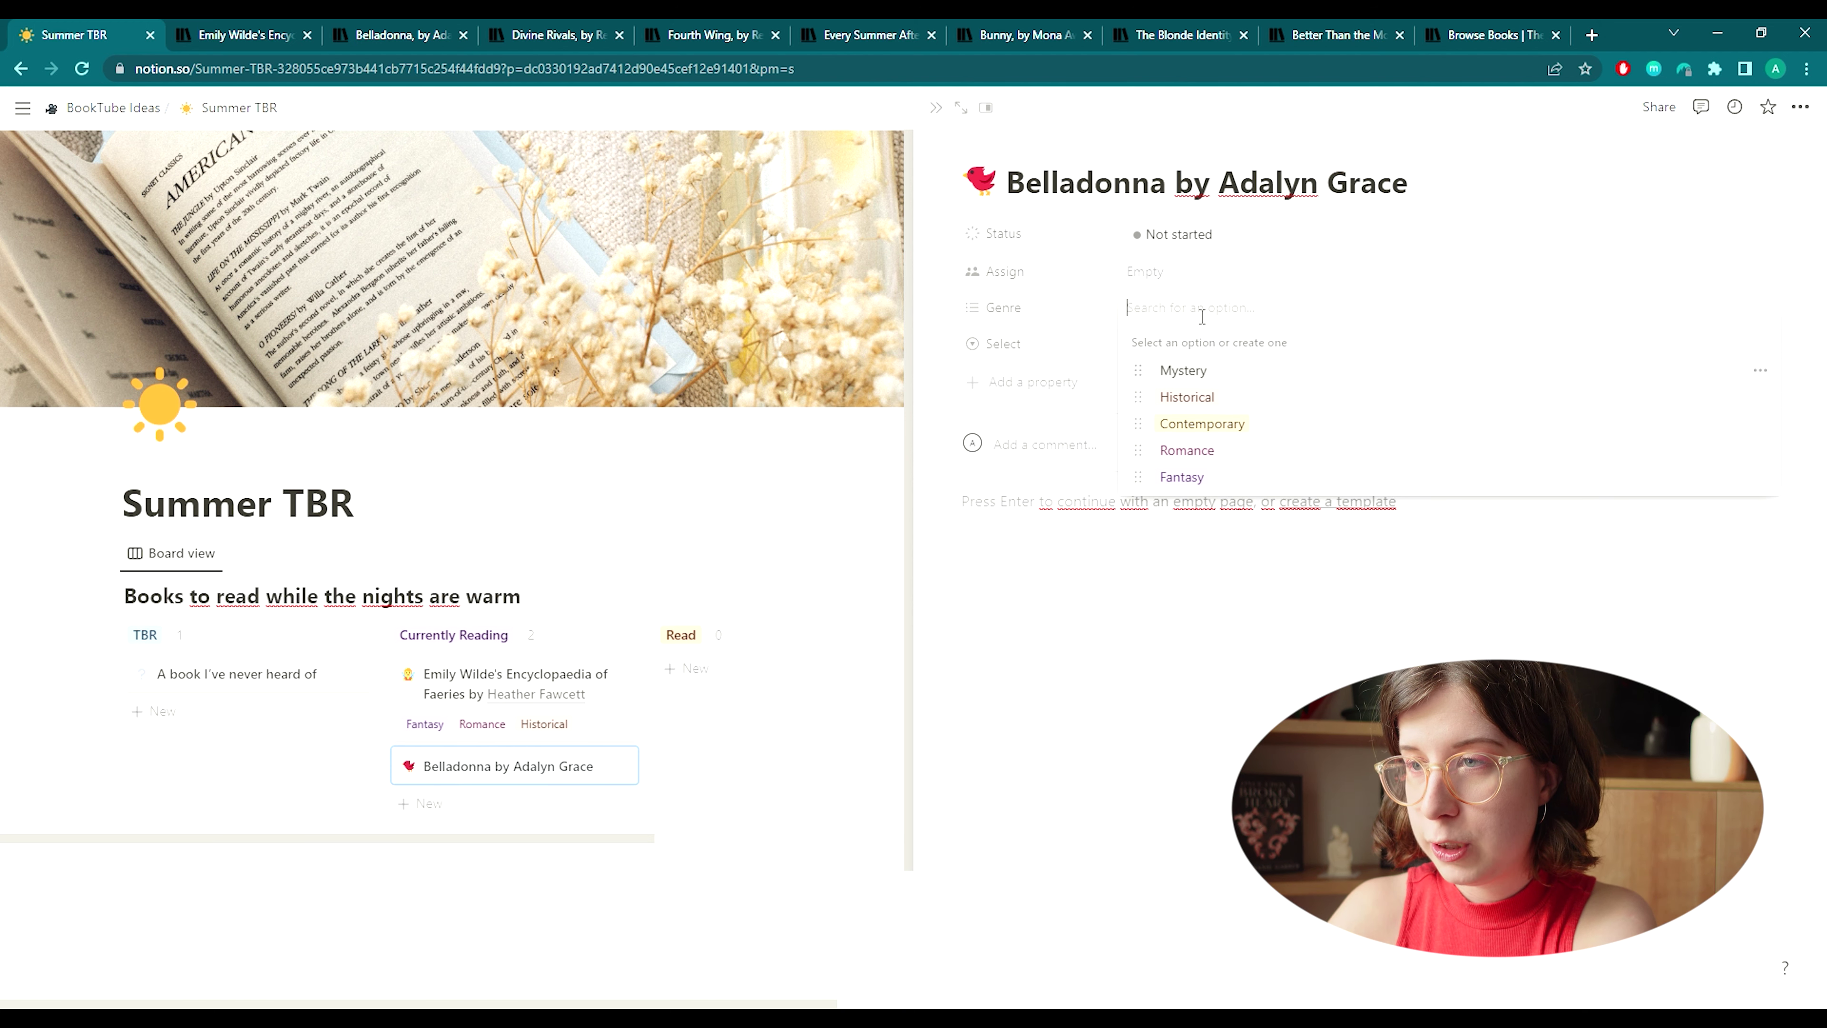
left_click(1234, 478)
left_click(1233, 452)
left_click(1238, 401)
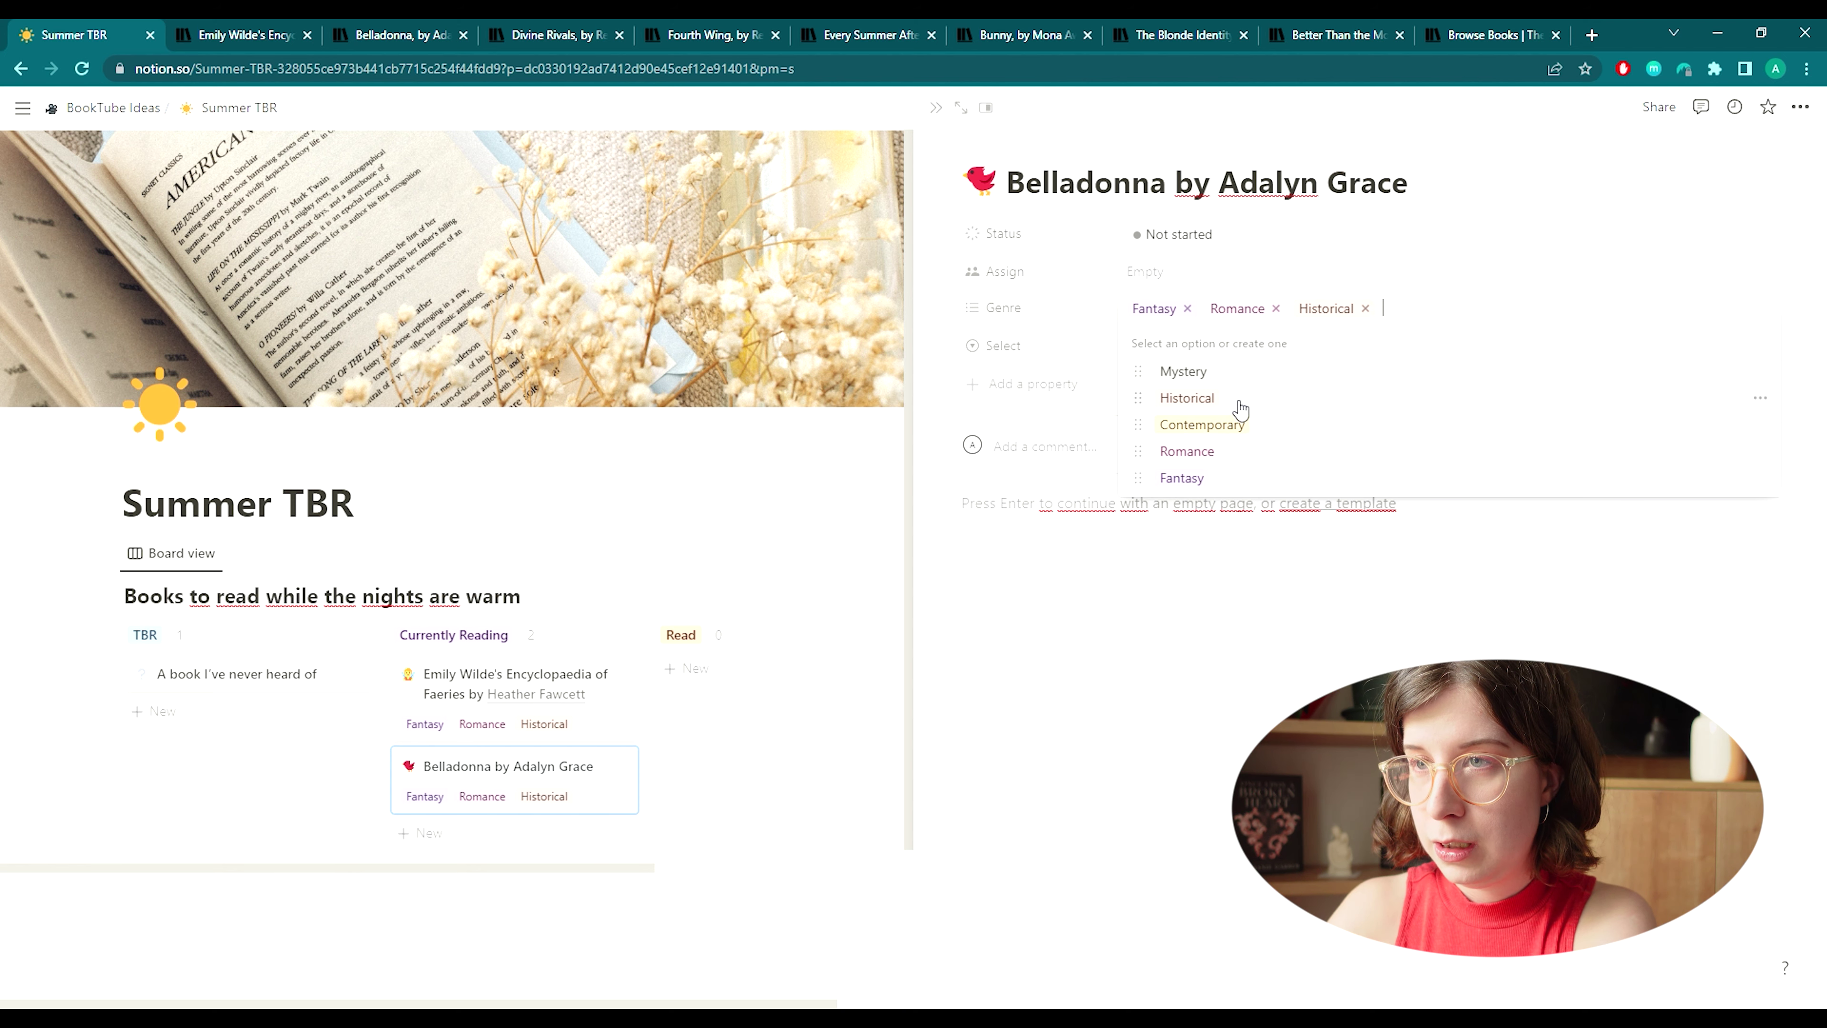
left_click(949, 120)
left_click(936, 108)
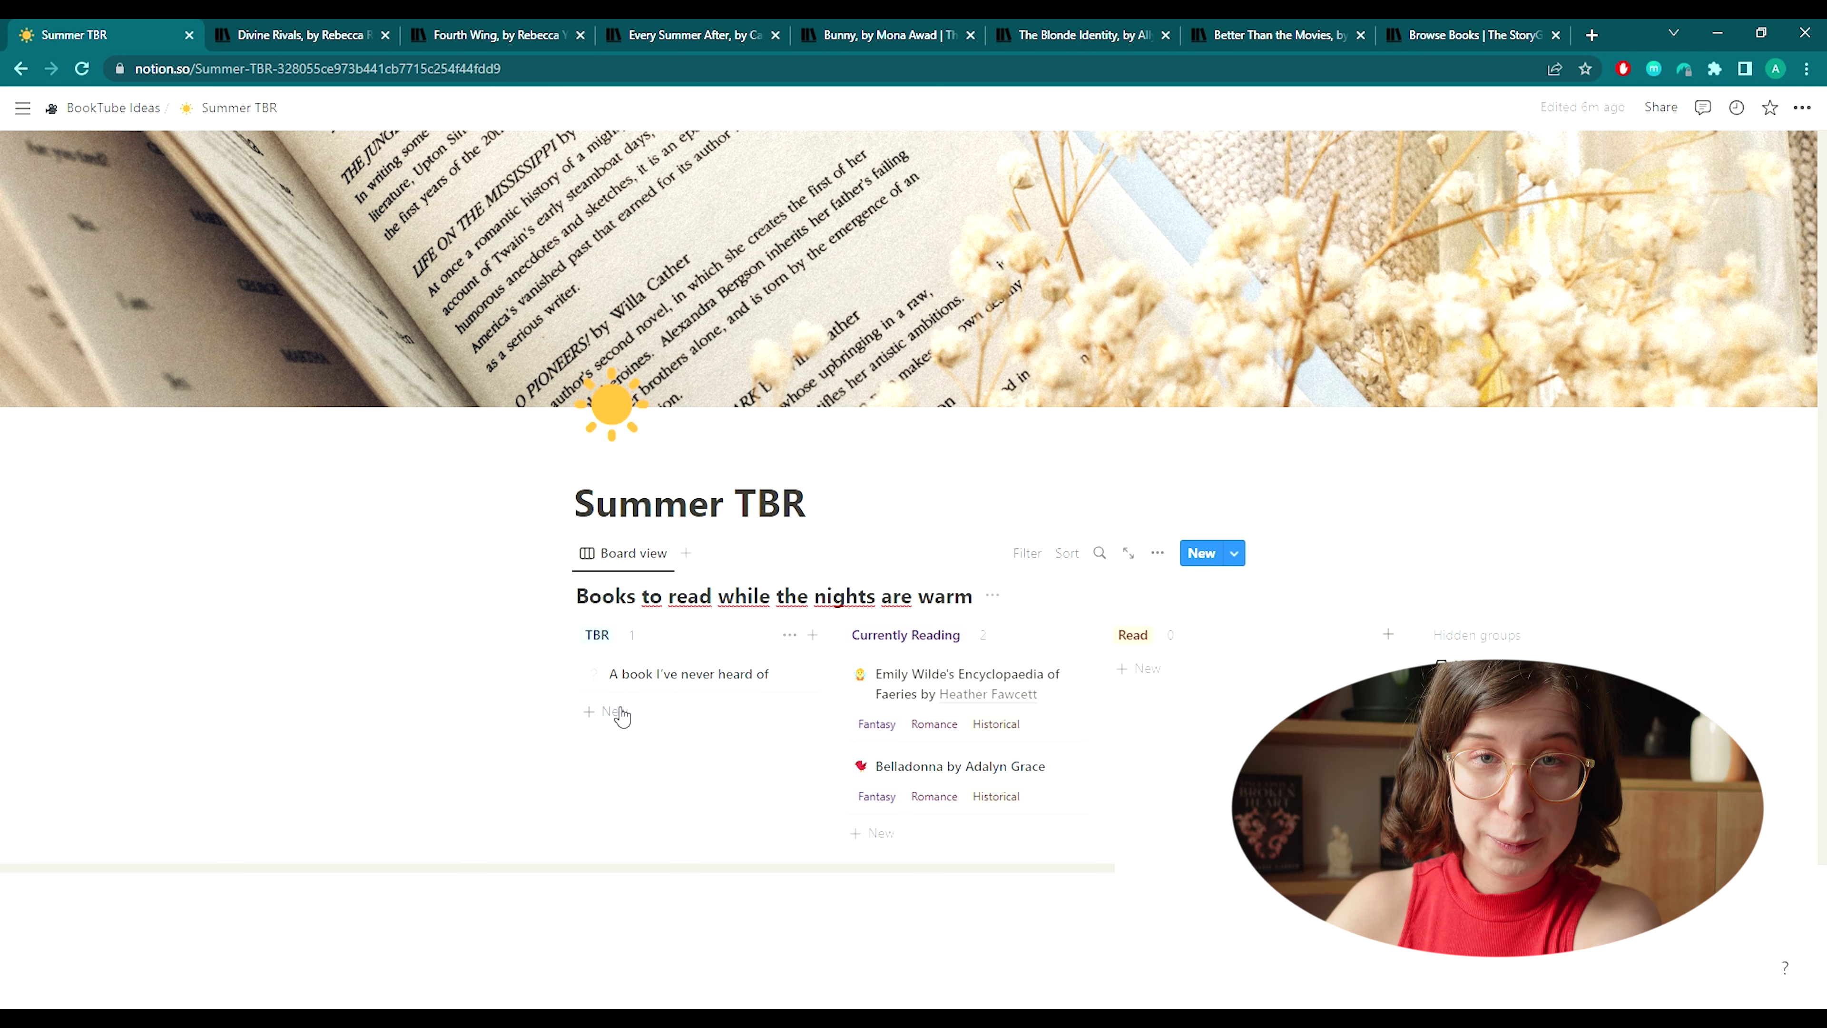
Create a TBR card 'Divine Rivals' and extend its title to 'Divine Rivals by Rebecca Ross'.
left_click(620, 712)
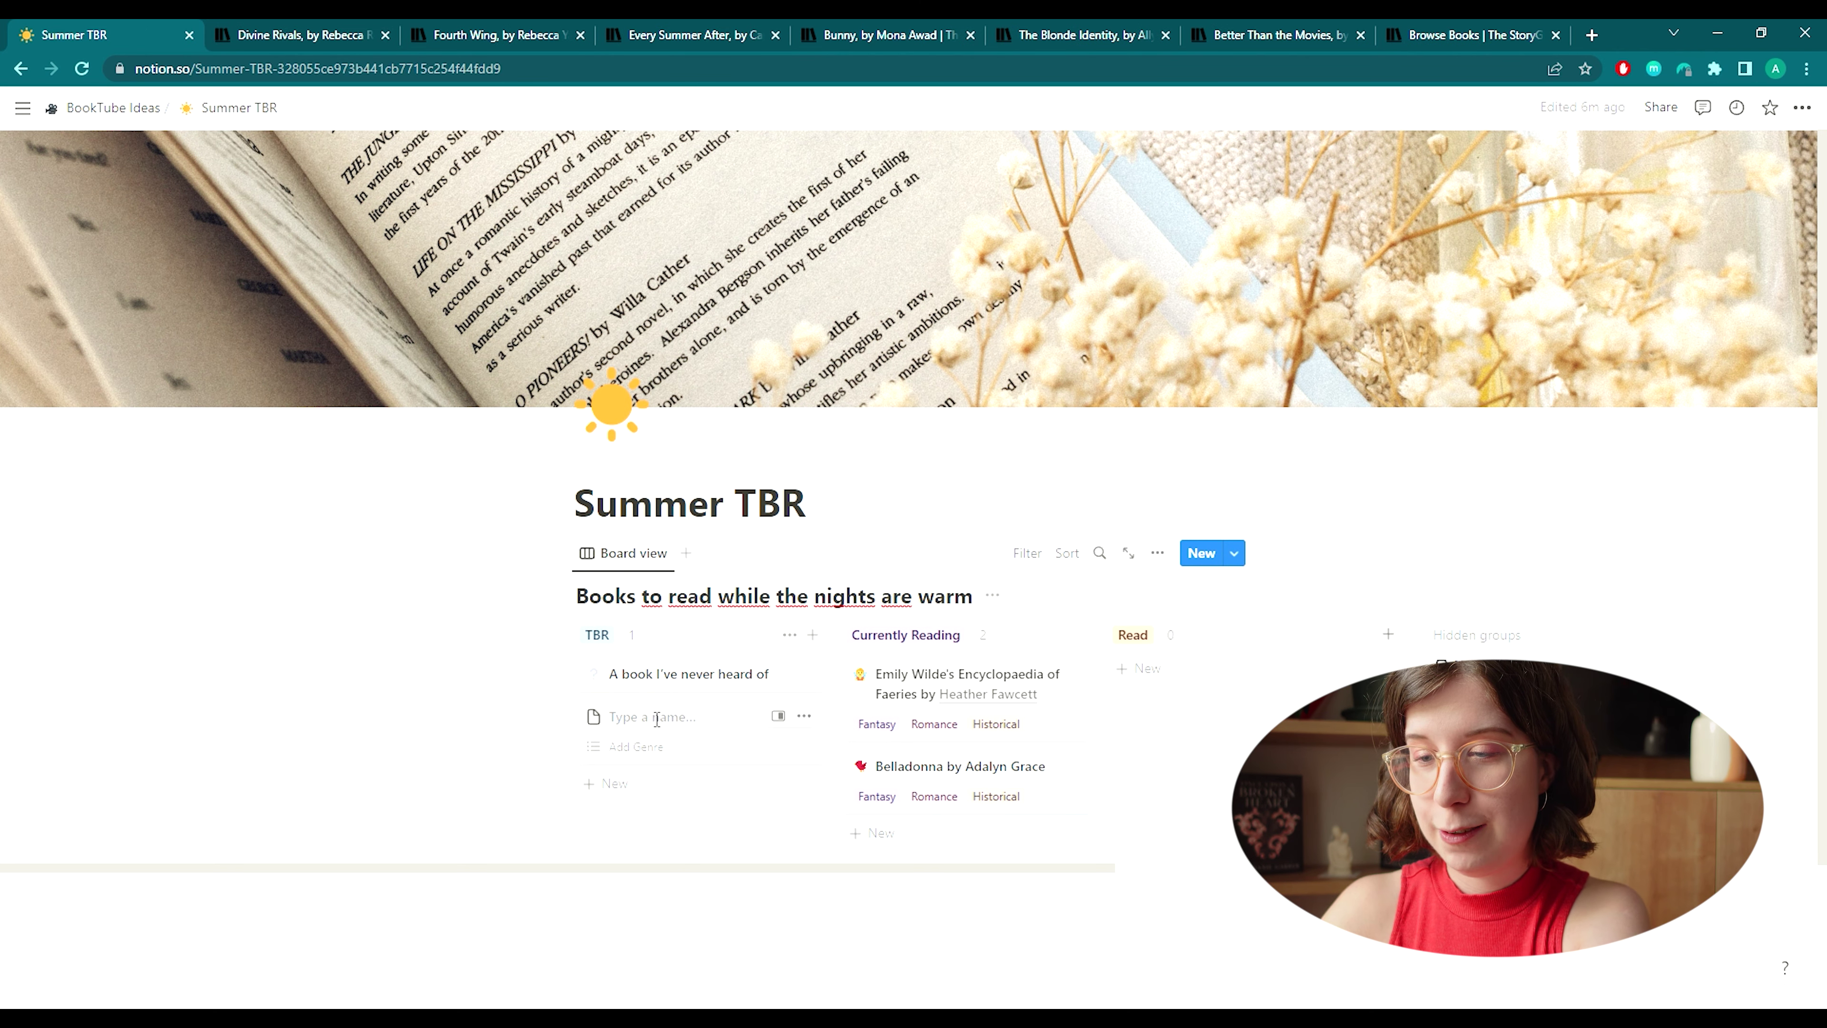
type("Divine")
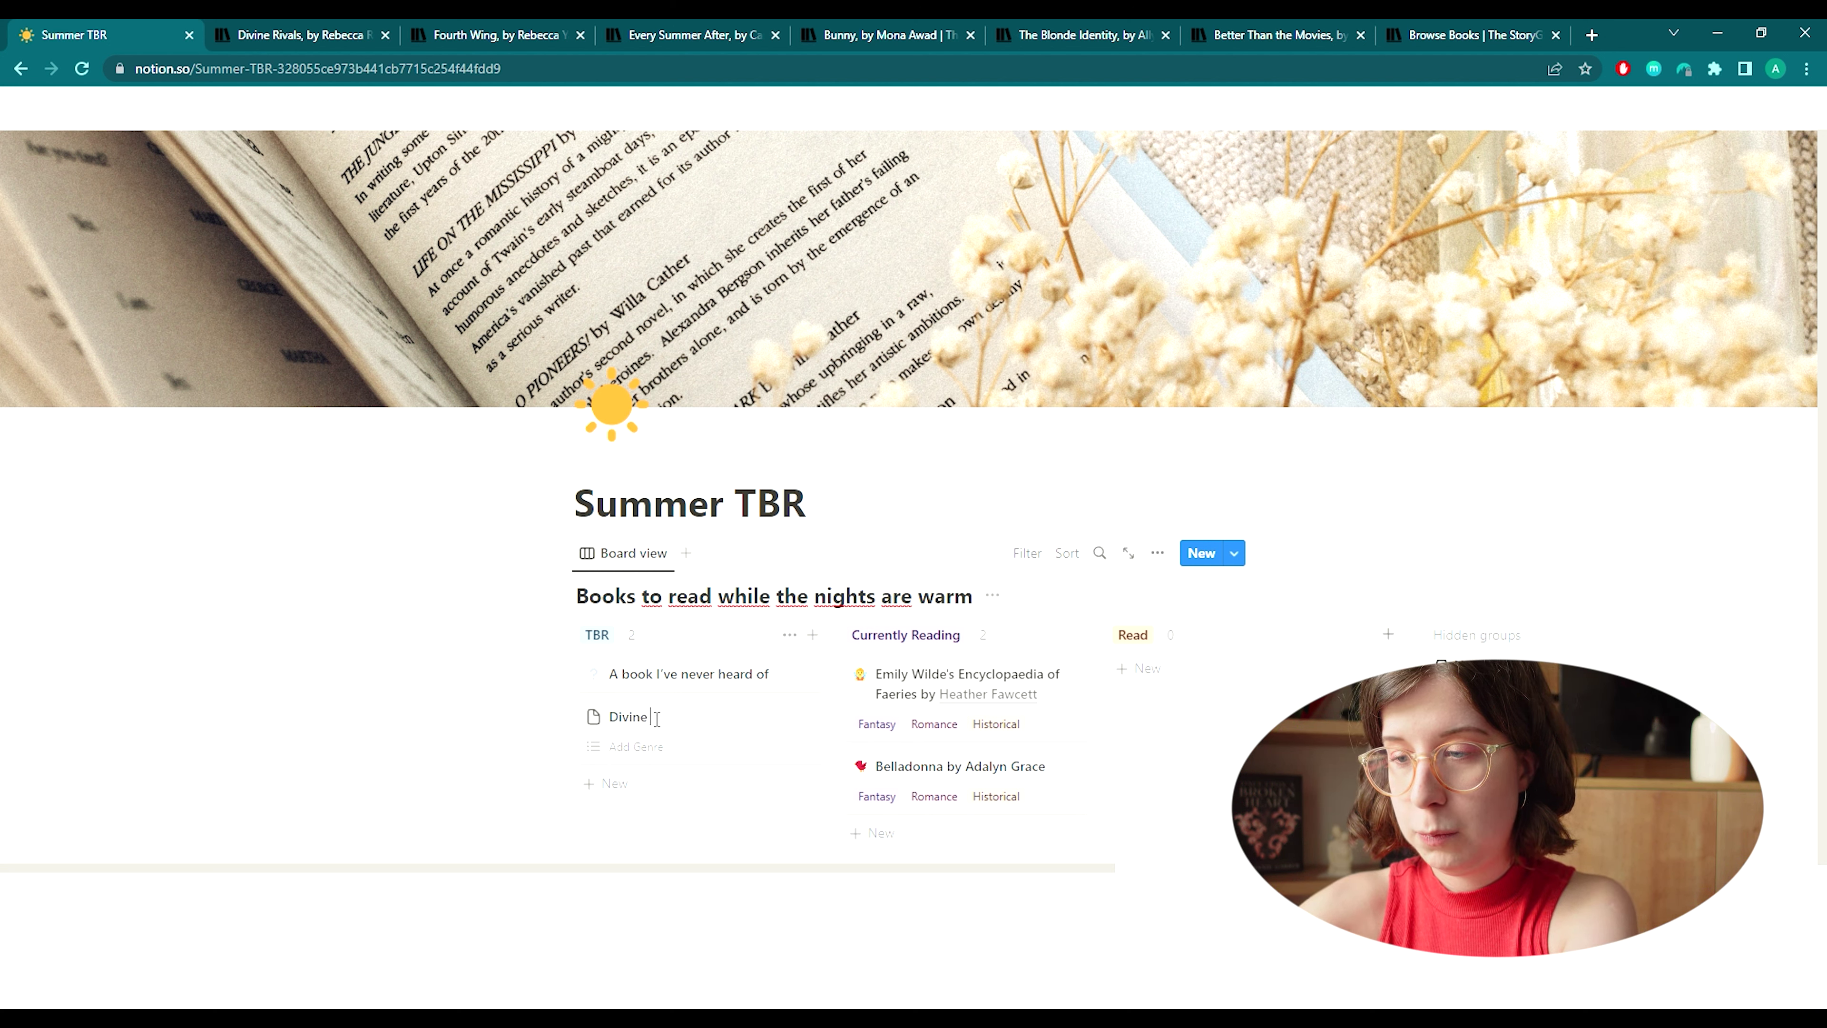
type(" Rivals")
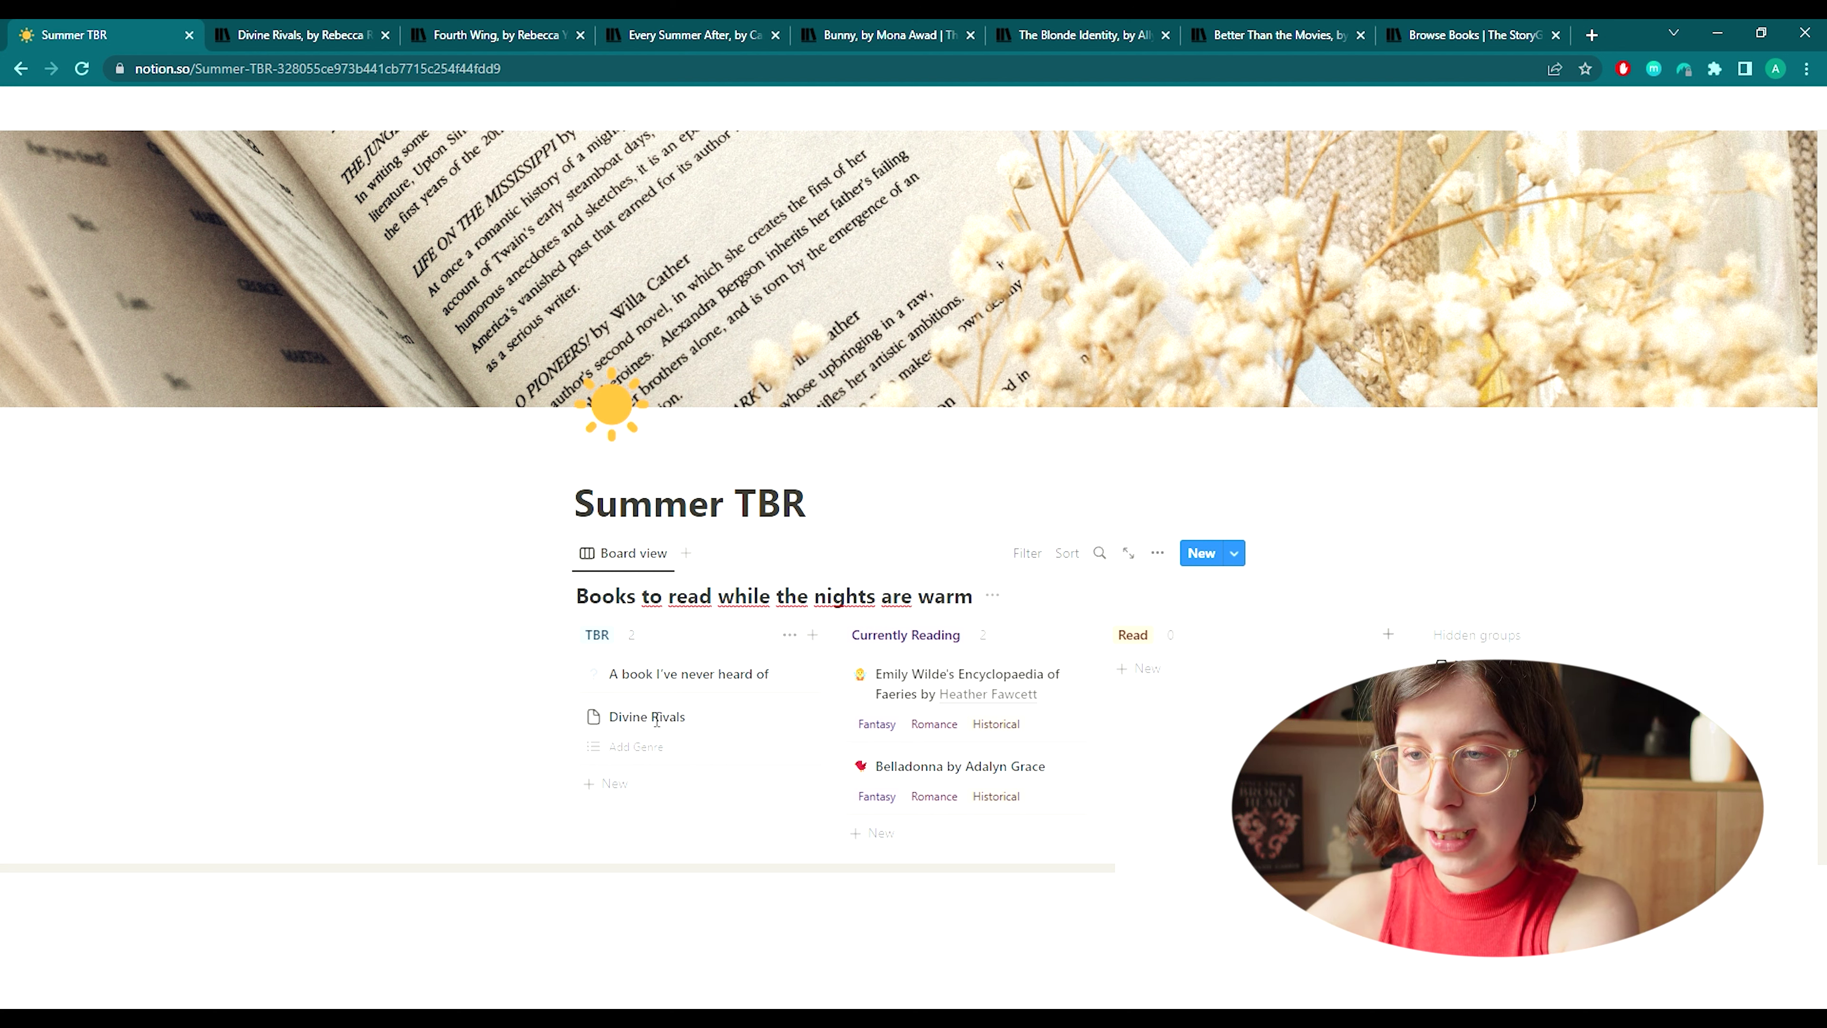
key("Return")
left_click(717, 723)
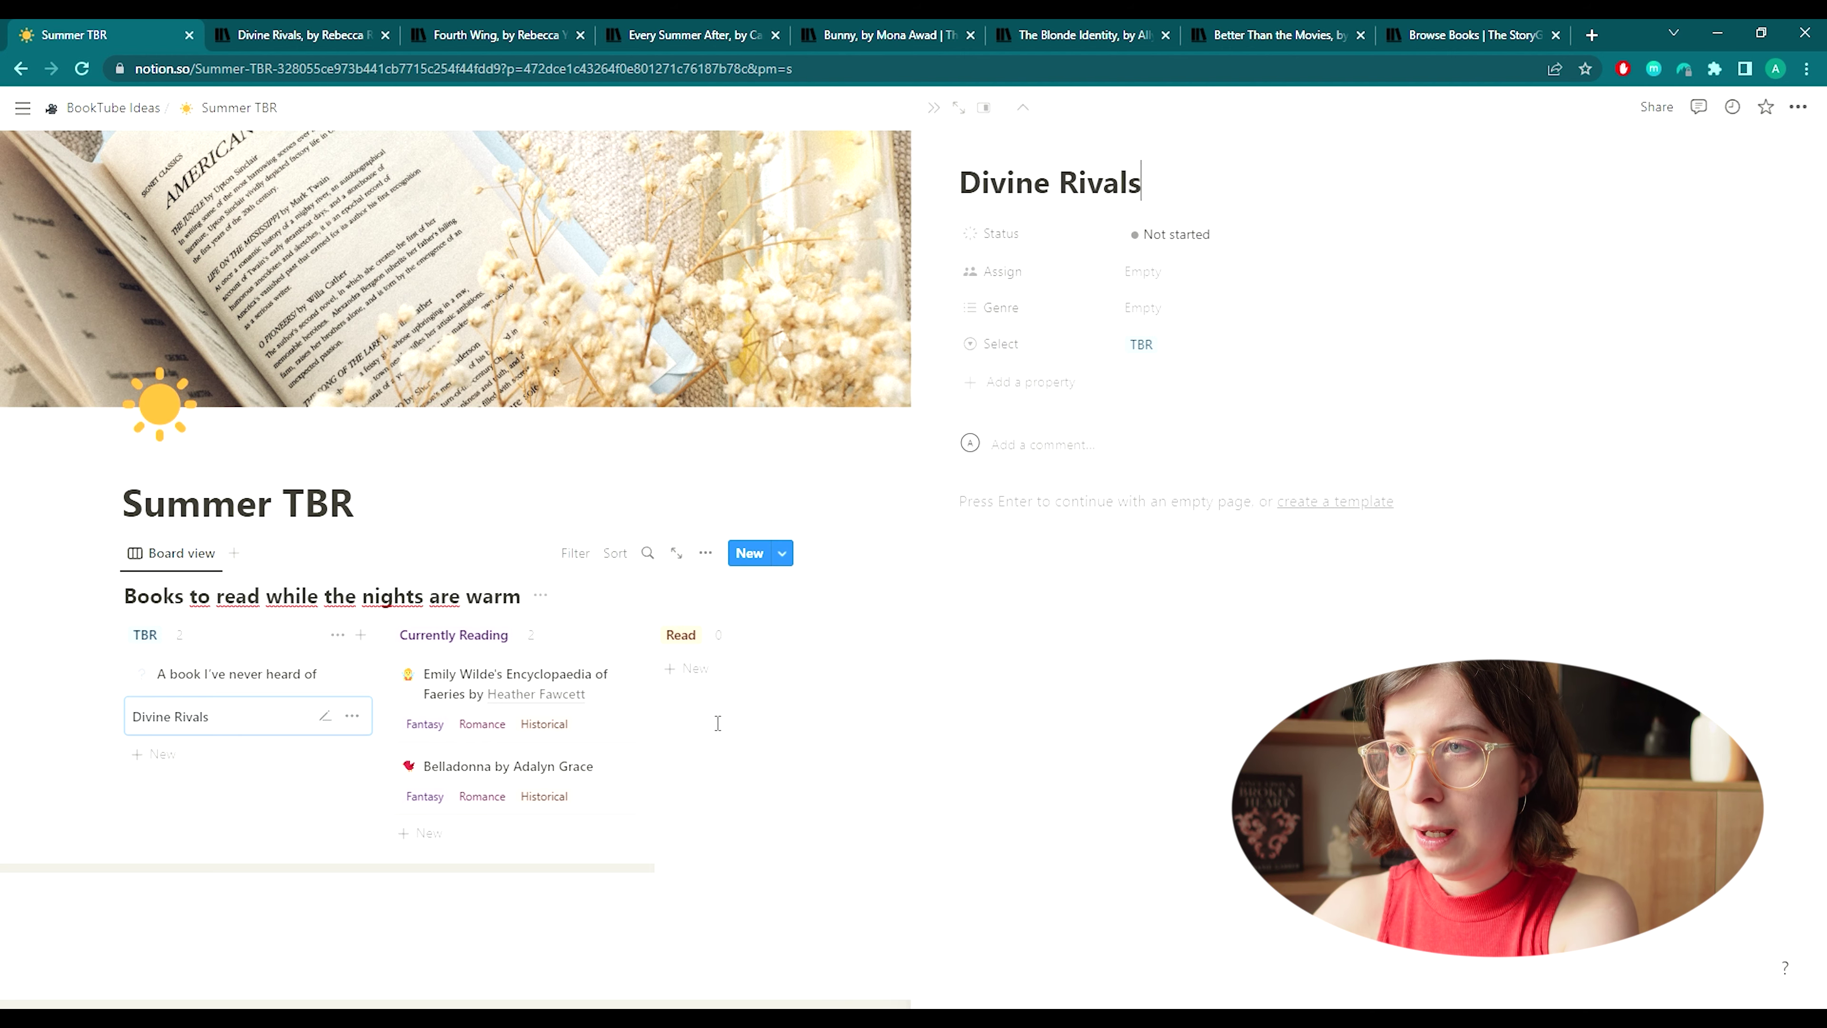
type("yb Rebe")
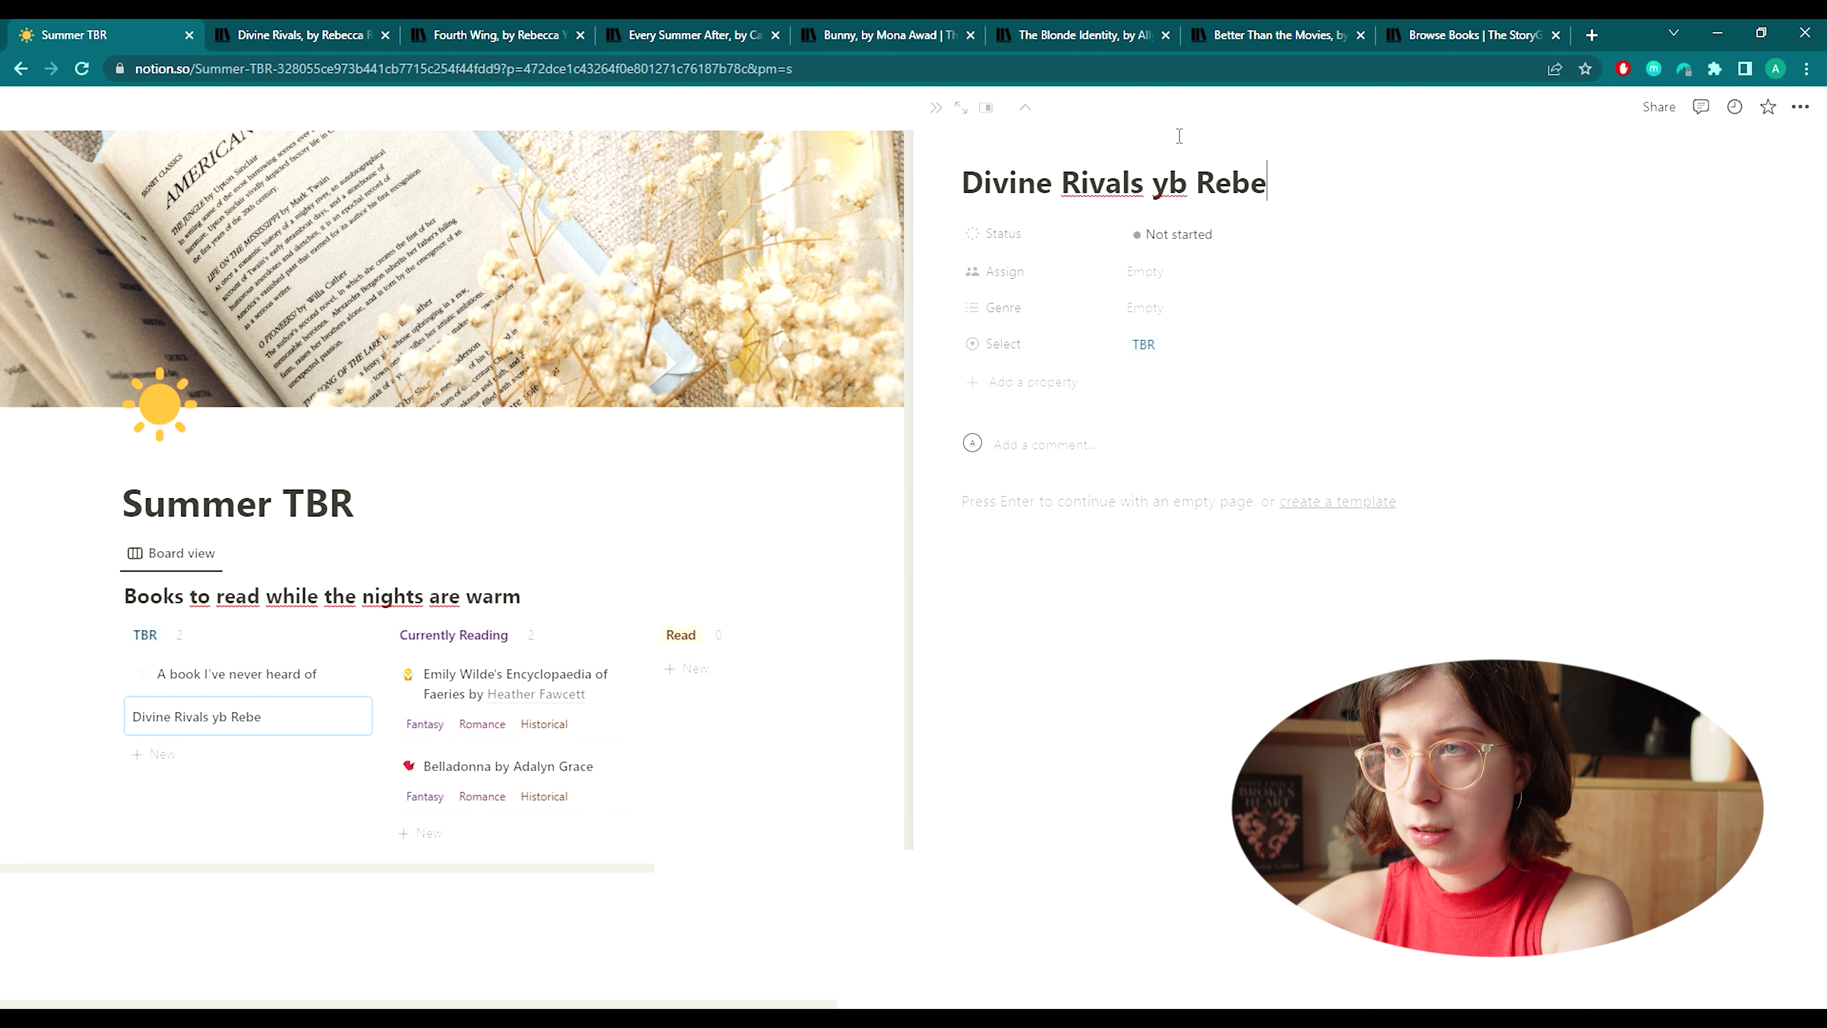
key("BackSpace")
key("BackSpace")
key("BackSpace")
key("BackSpace")
key("BackSpace")
key("BackSpace")
key("BackSpace")
type("by ")
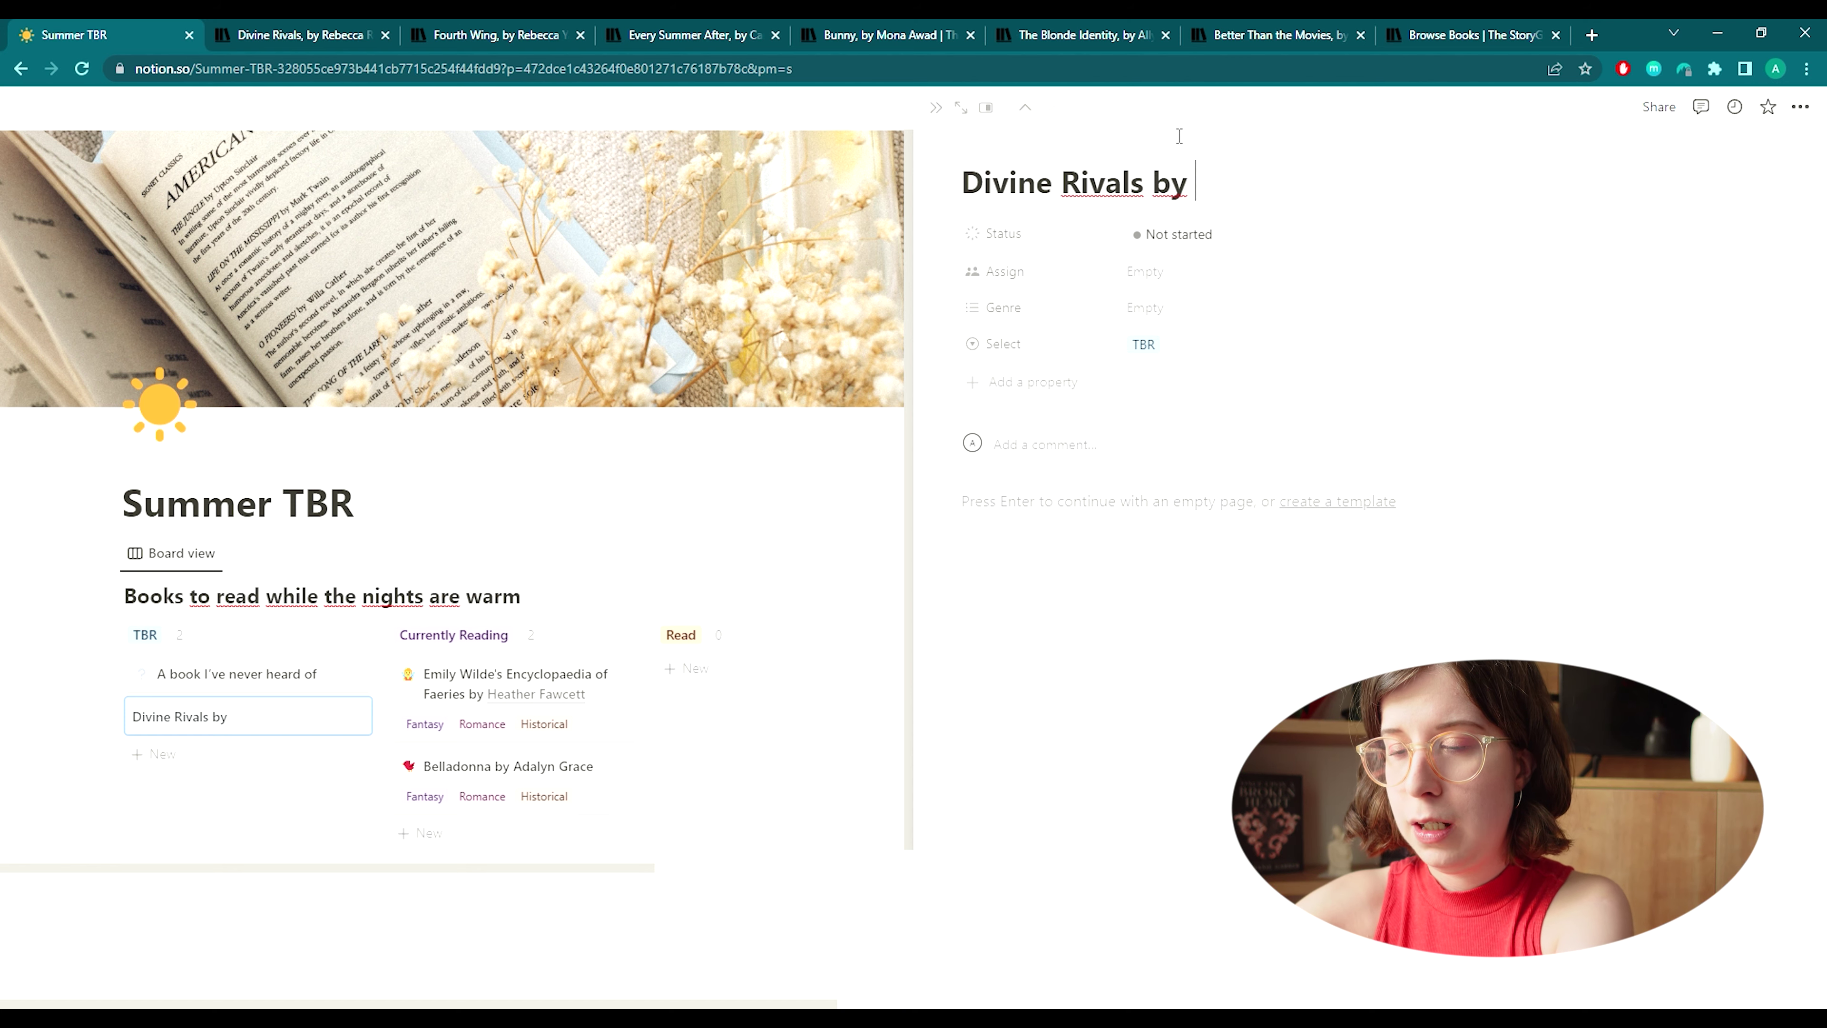
type("Rebecca Ross")
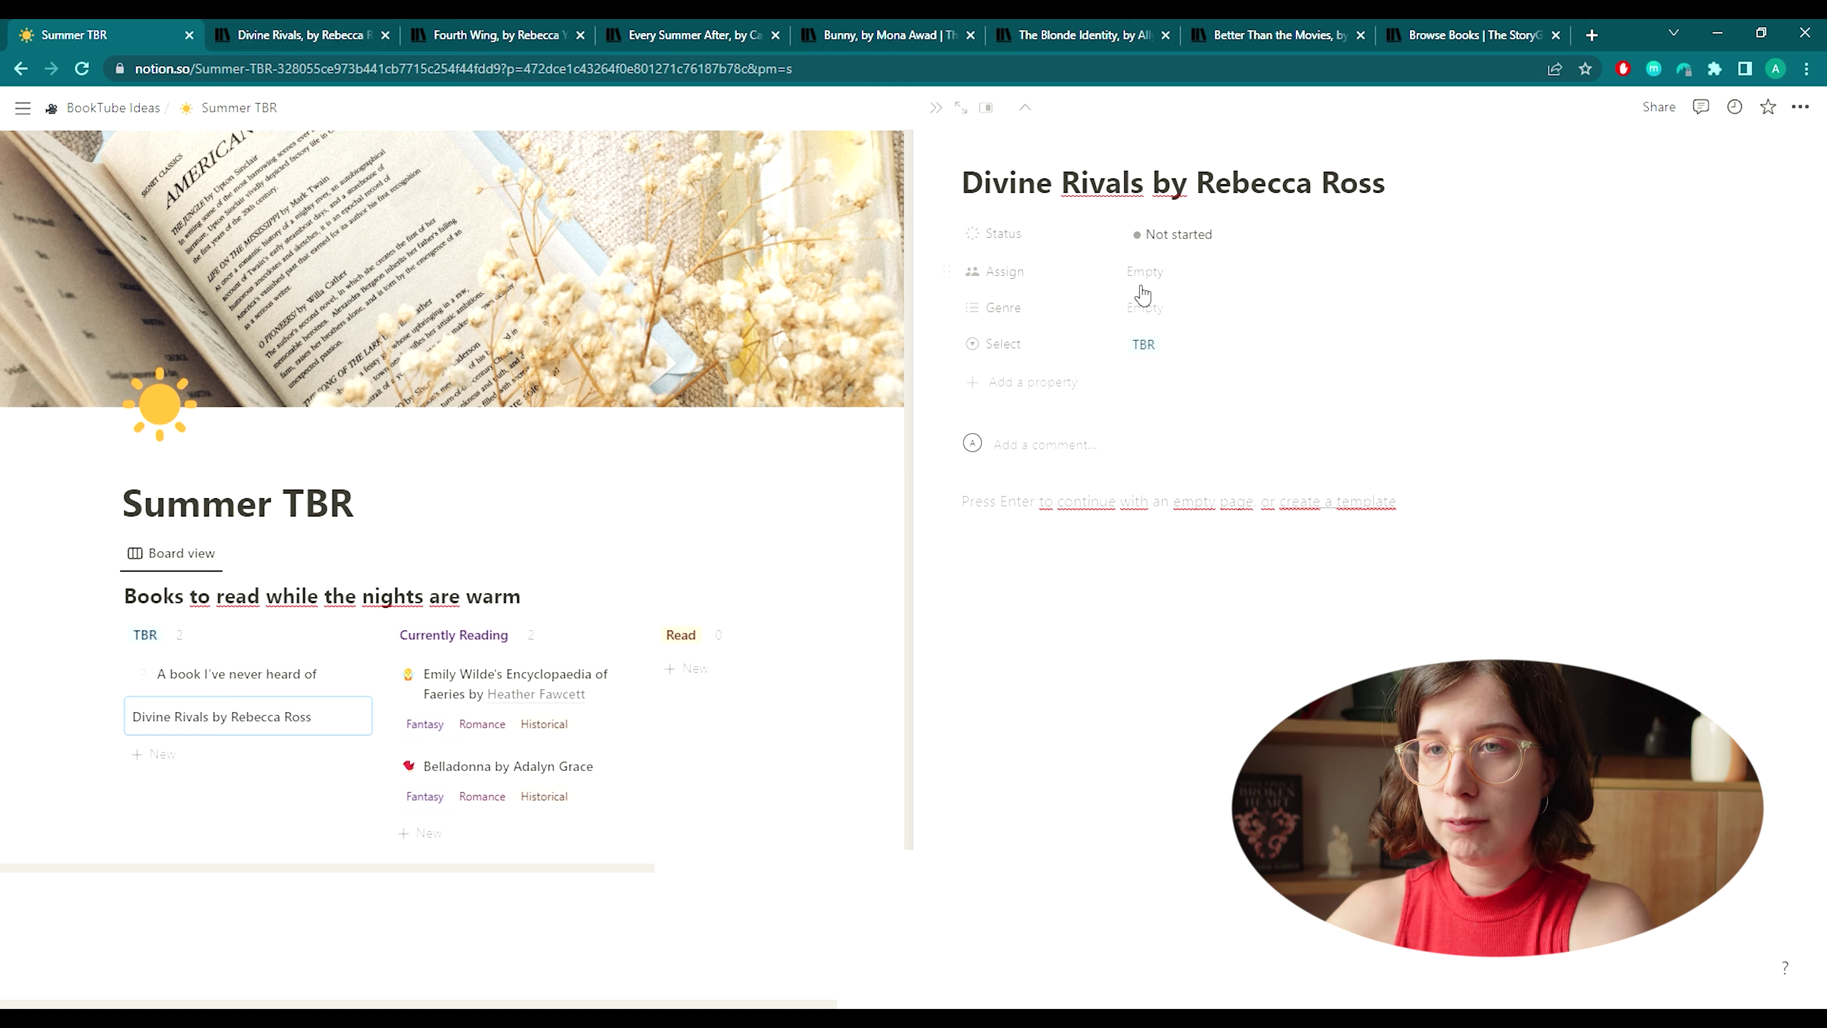
Check Divine Rivals' genres on StoryGraph, then tag it Fantasy, Romance and Historical in Notion.
left_click(302, 35)
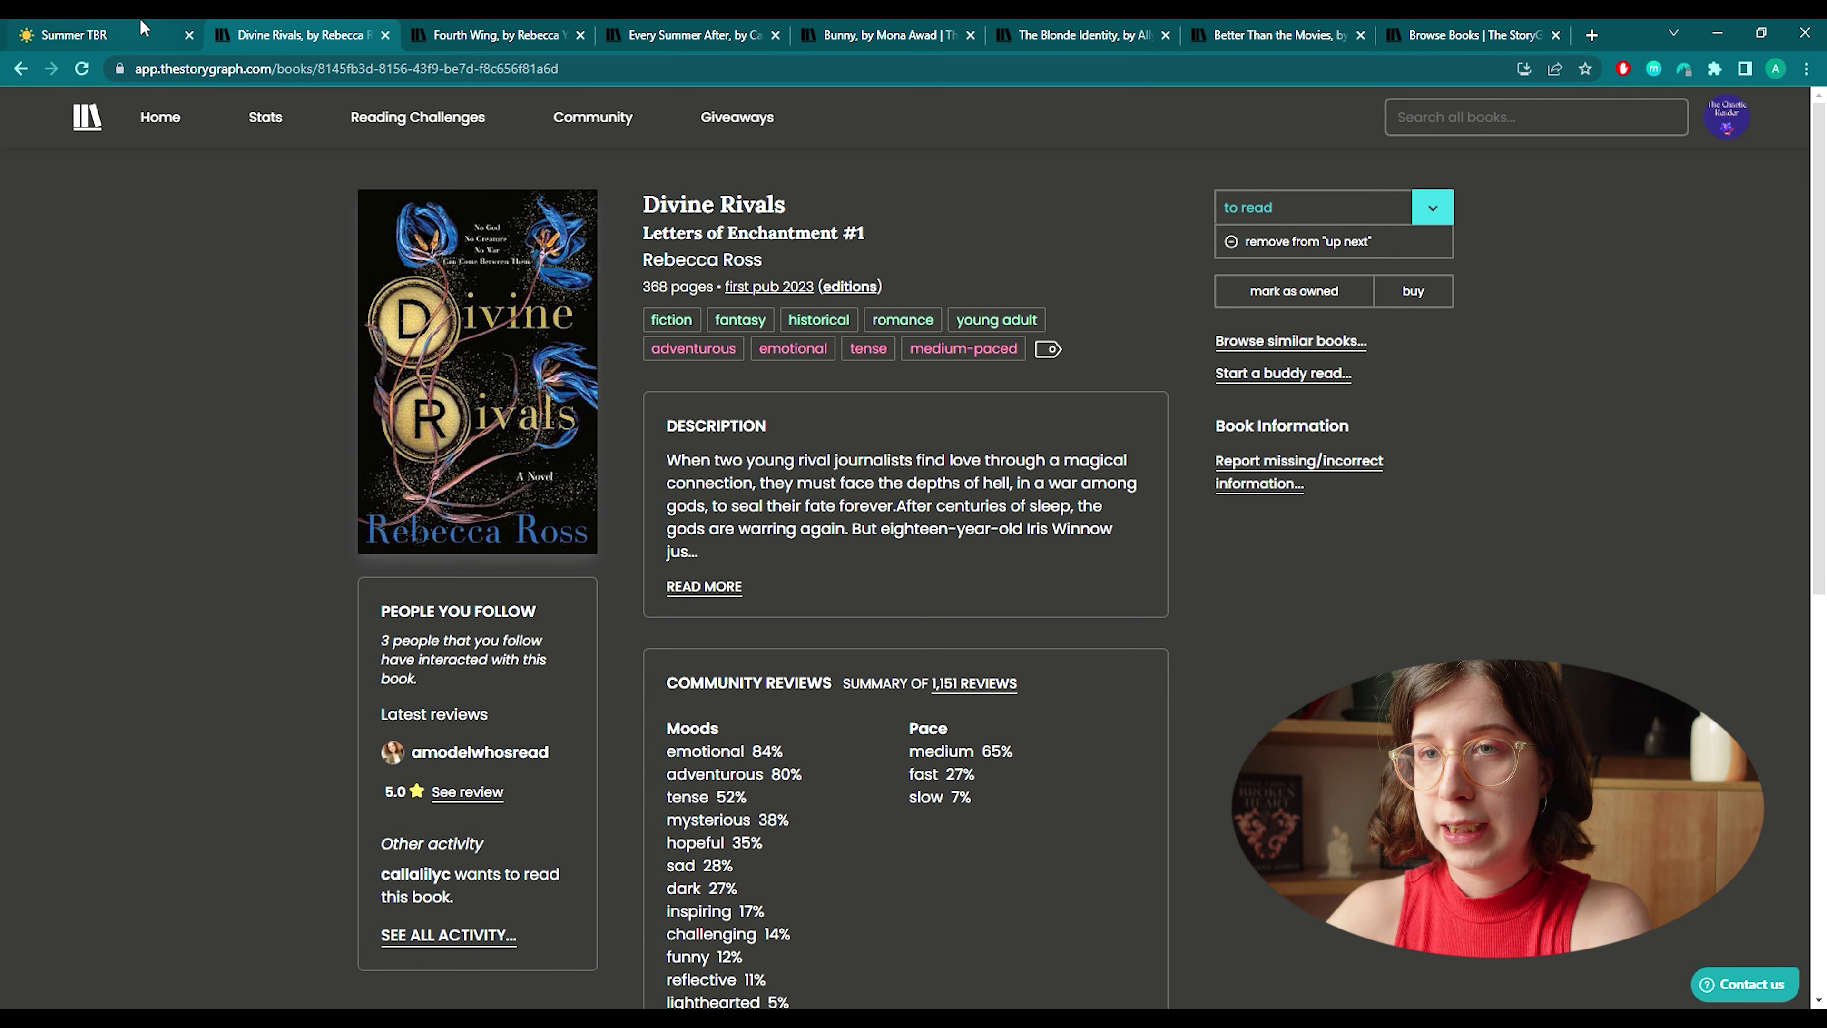
left_click(153, 29)
left_click(1152, 307)
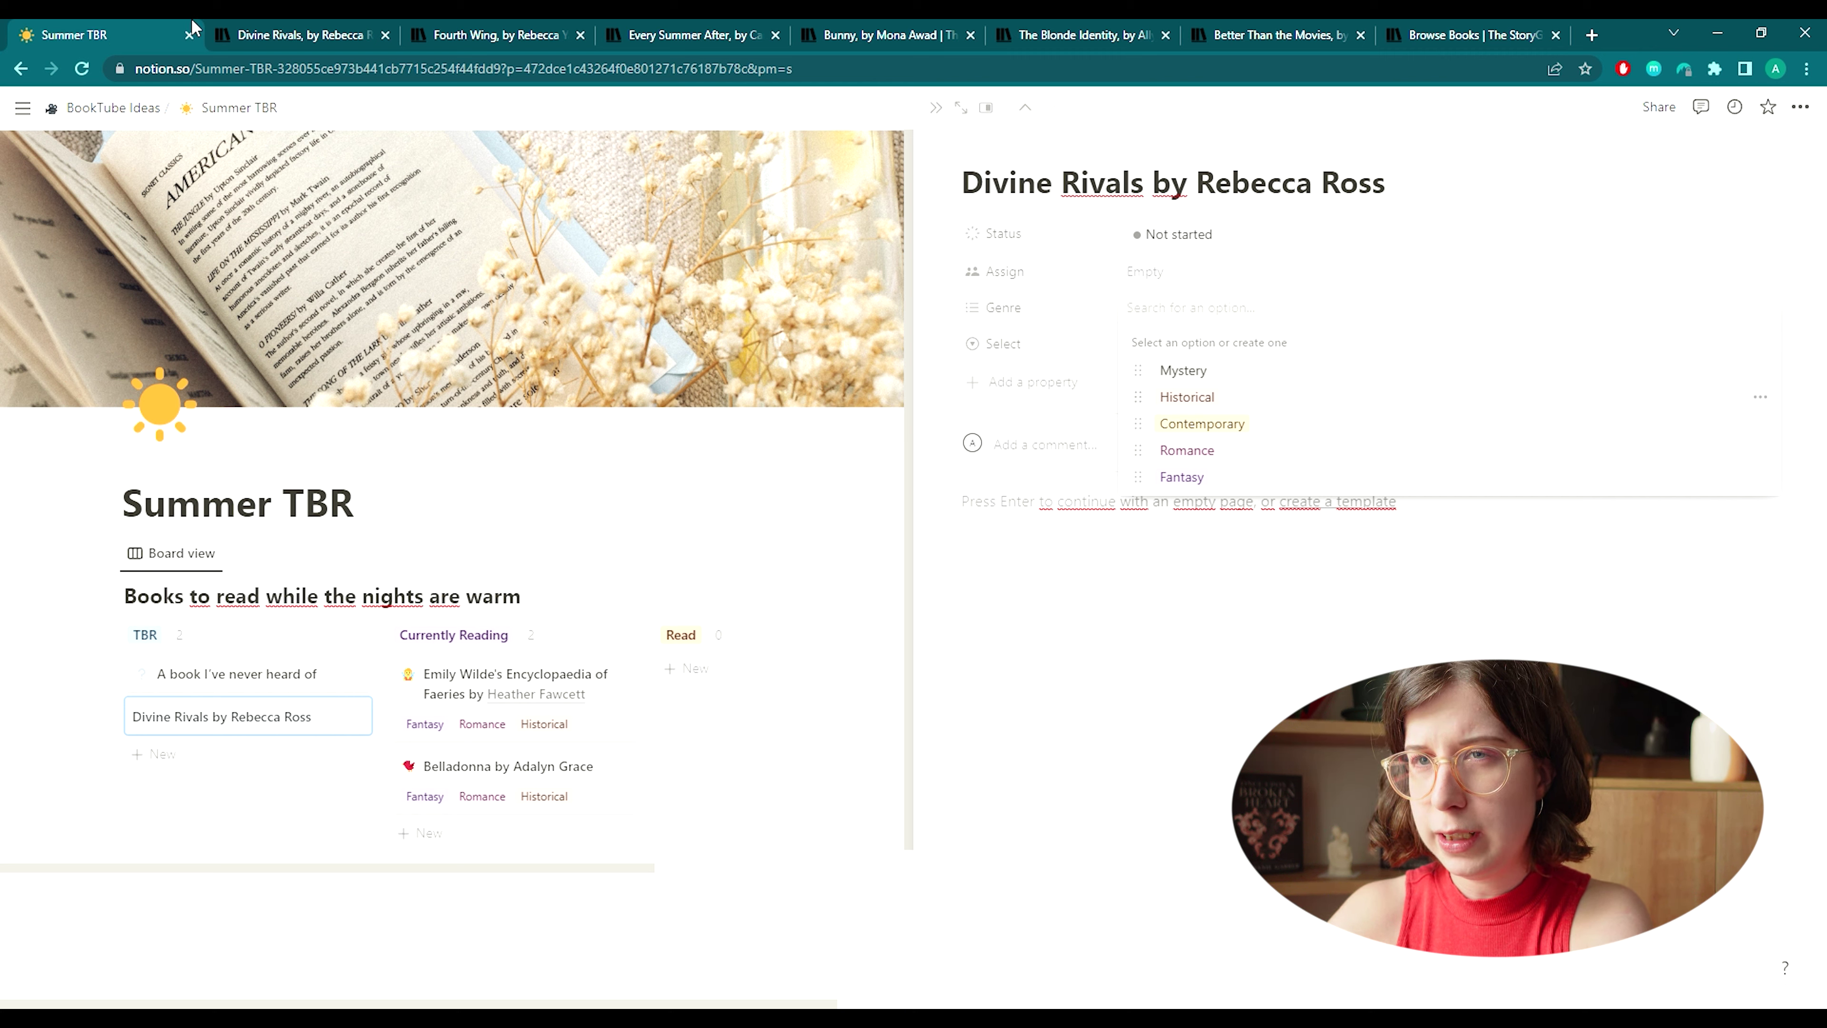
left_click(279, 31)
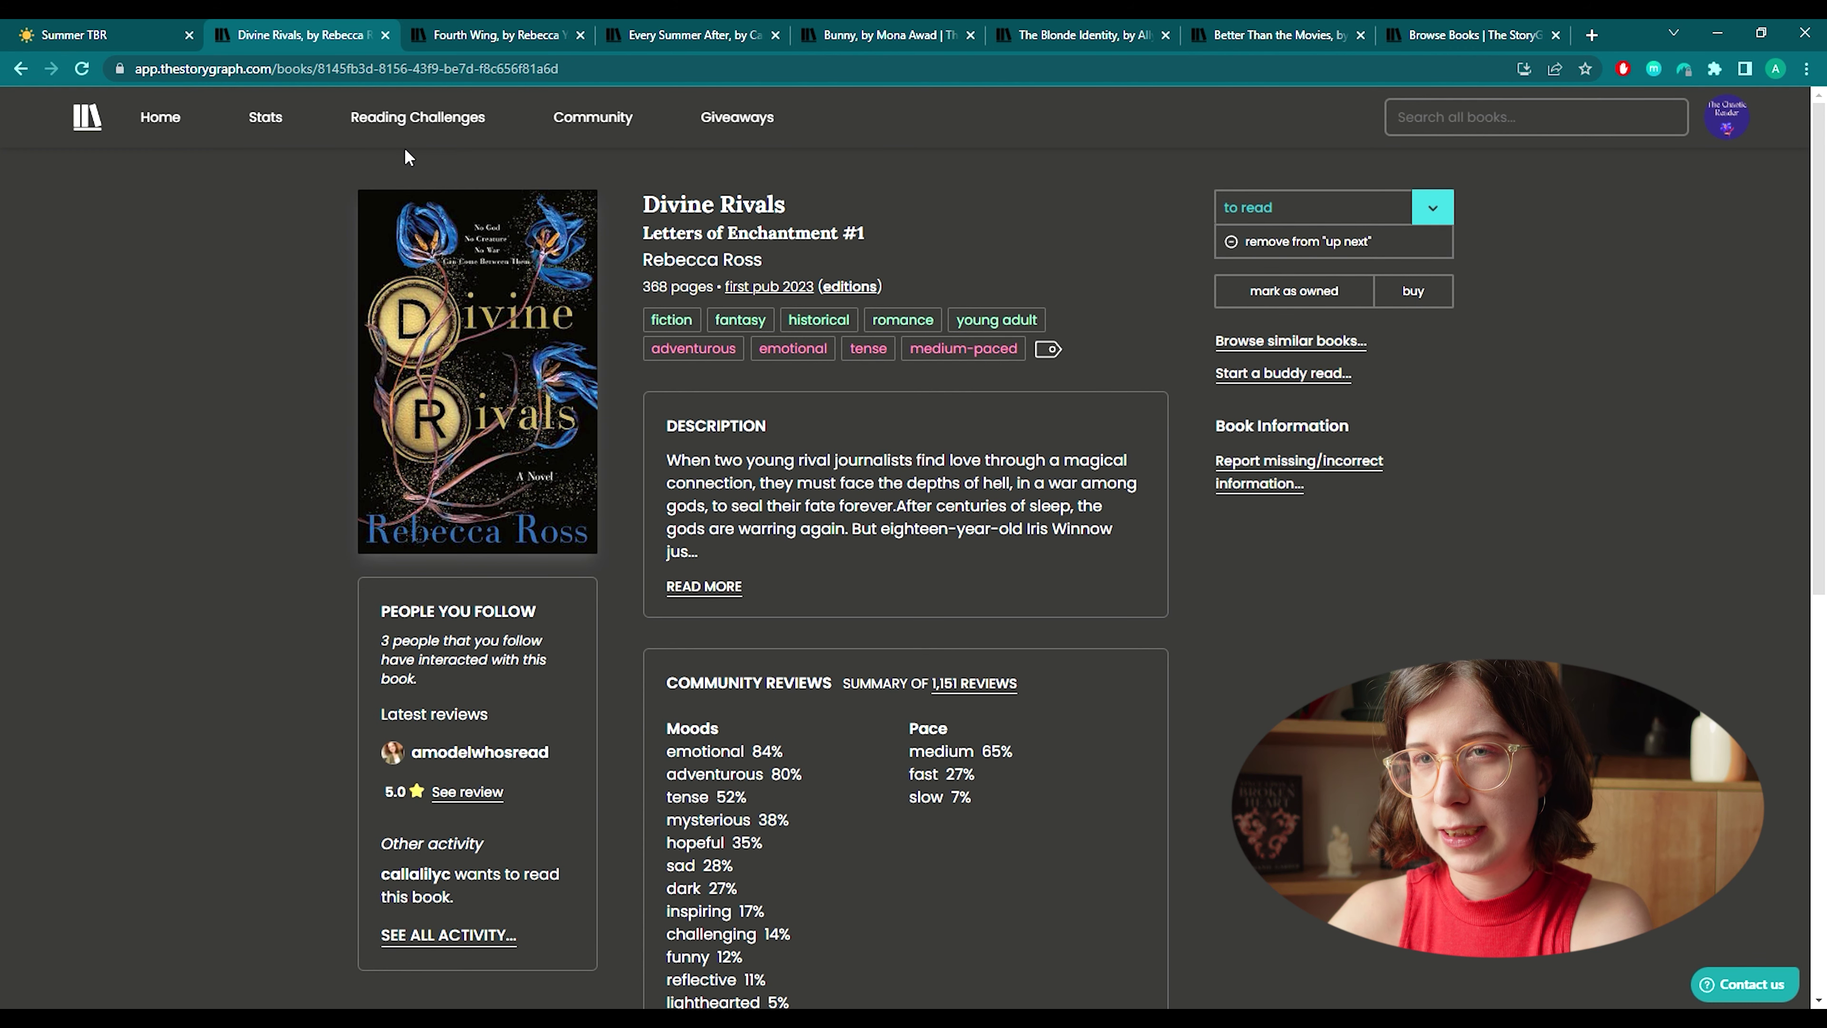
left_click(106, 29)
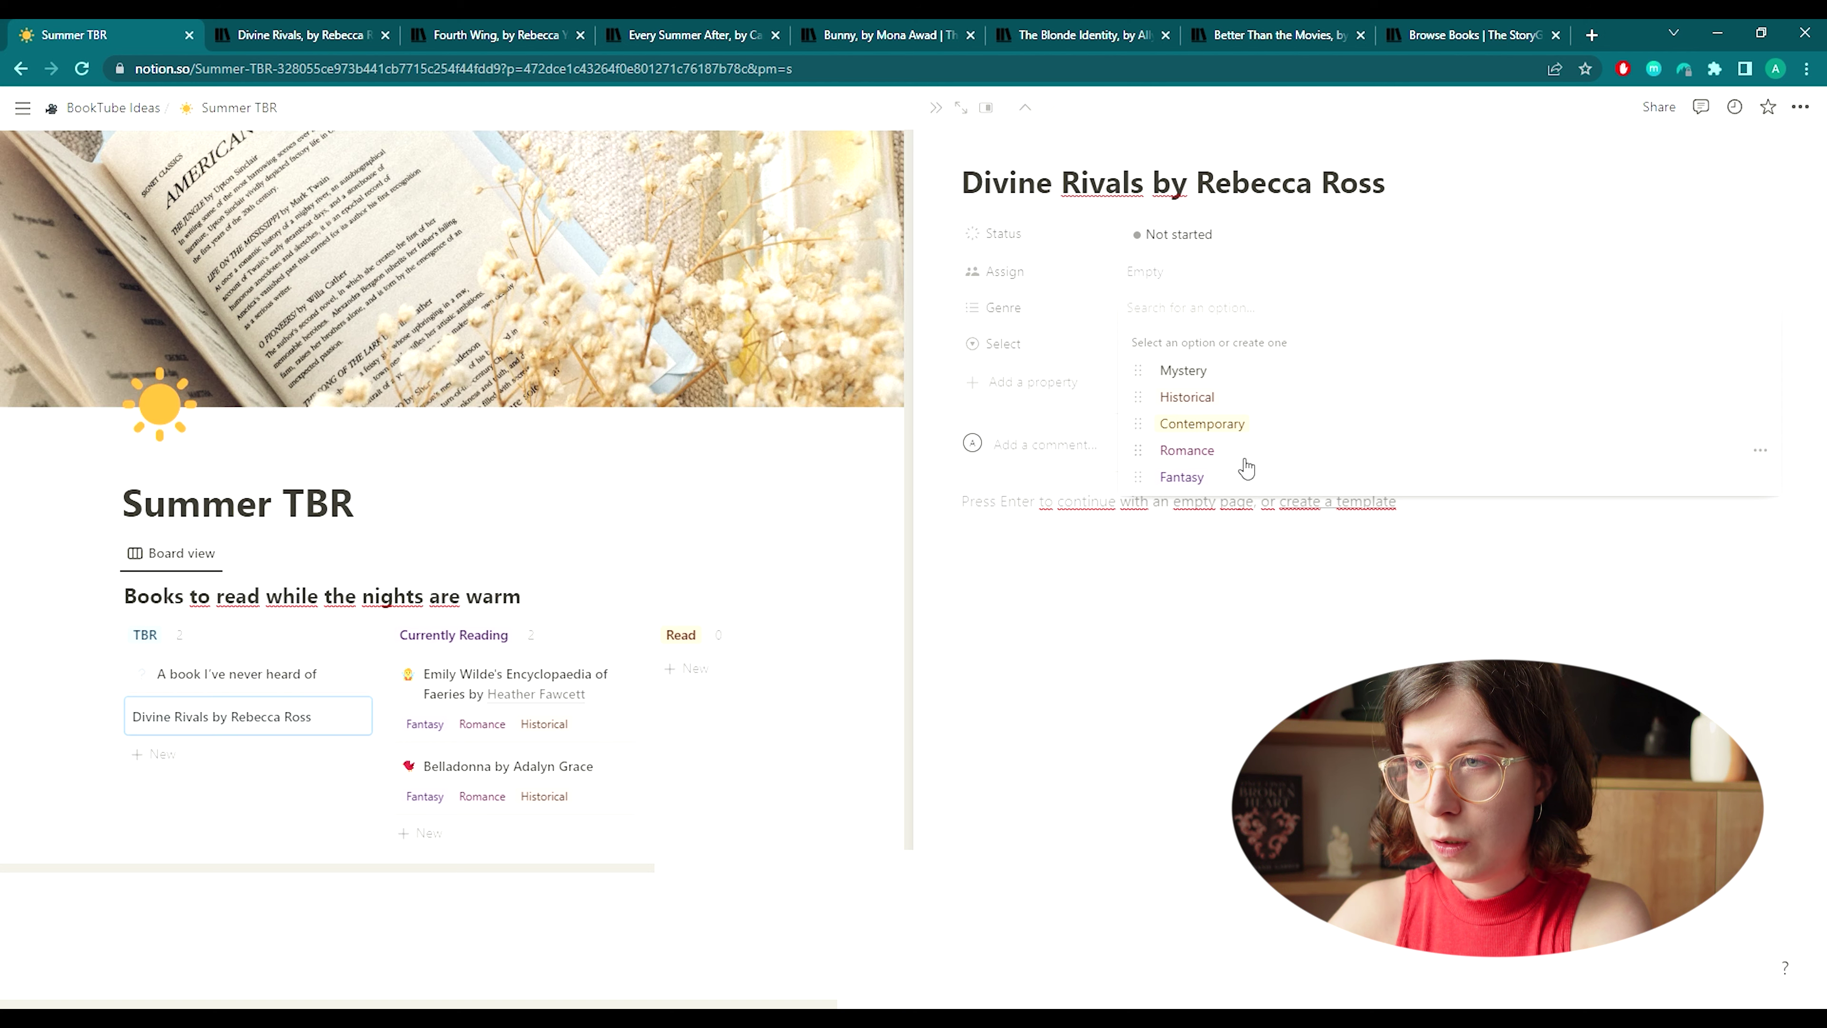
left_click(1243, 482)
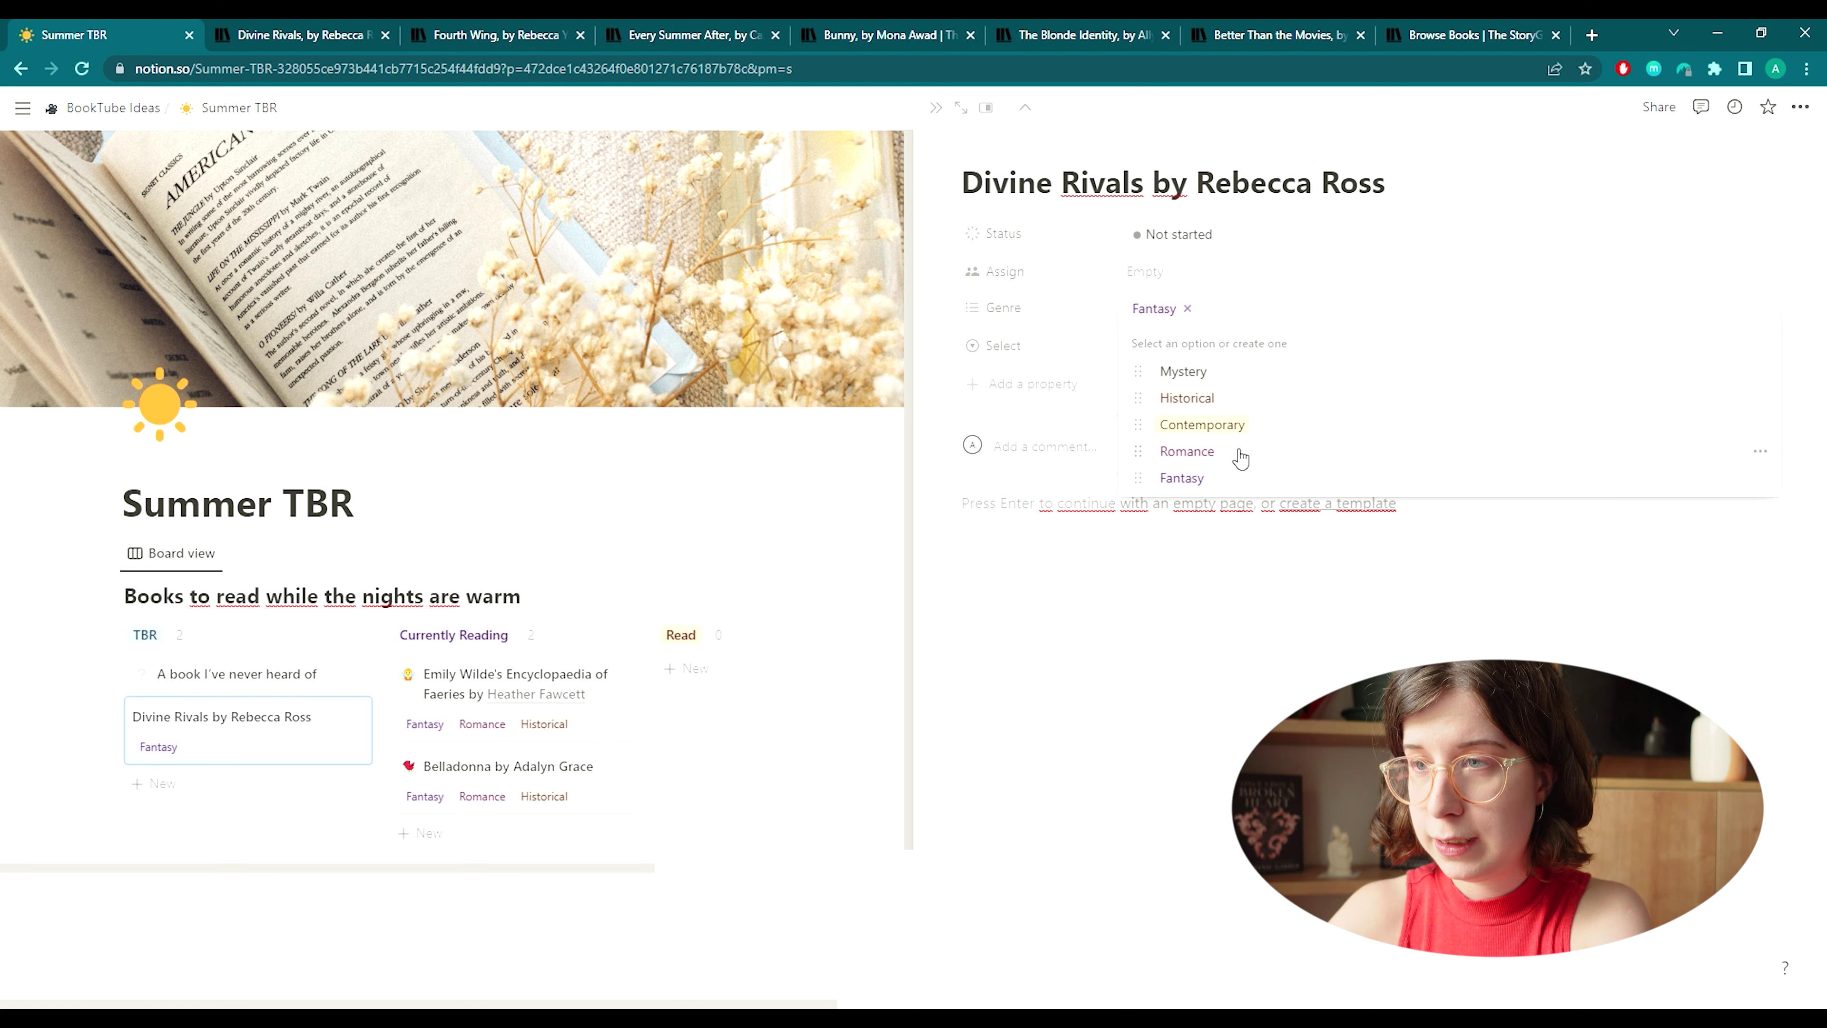
left_click(1241, 454)
left_click(1238, 400)
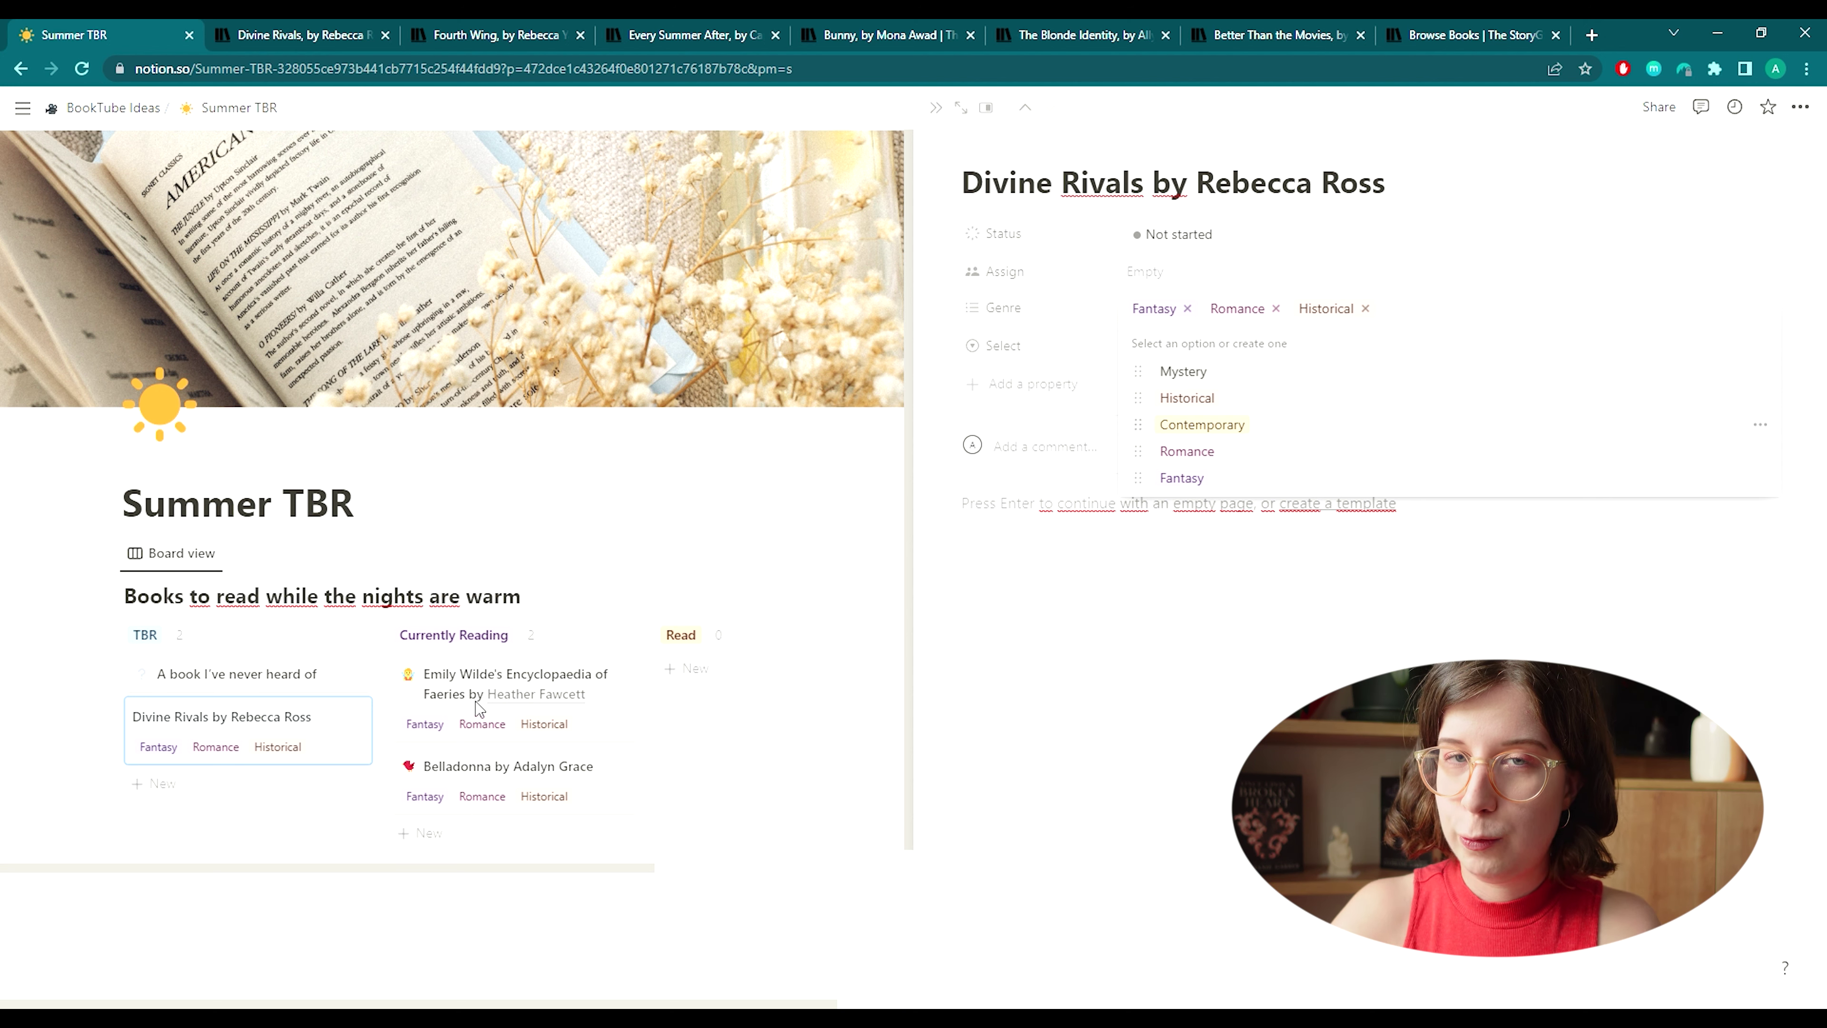
left_click(1023, 516)
Expand and copy the Divine Rivals description from StoryGraph, paste it into the page body with a blank line below.
key("Return")
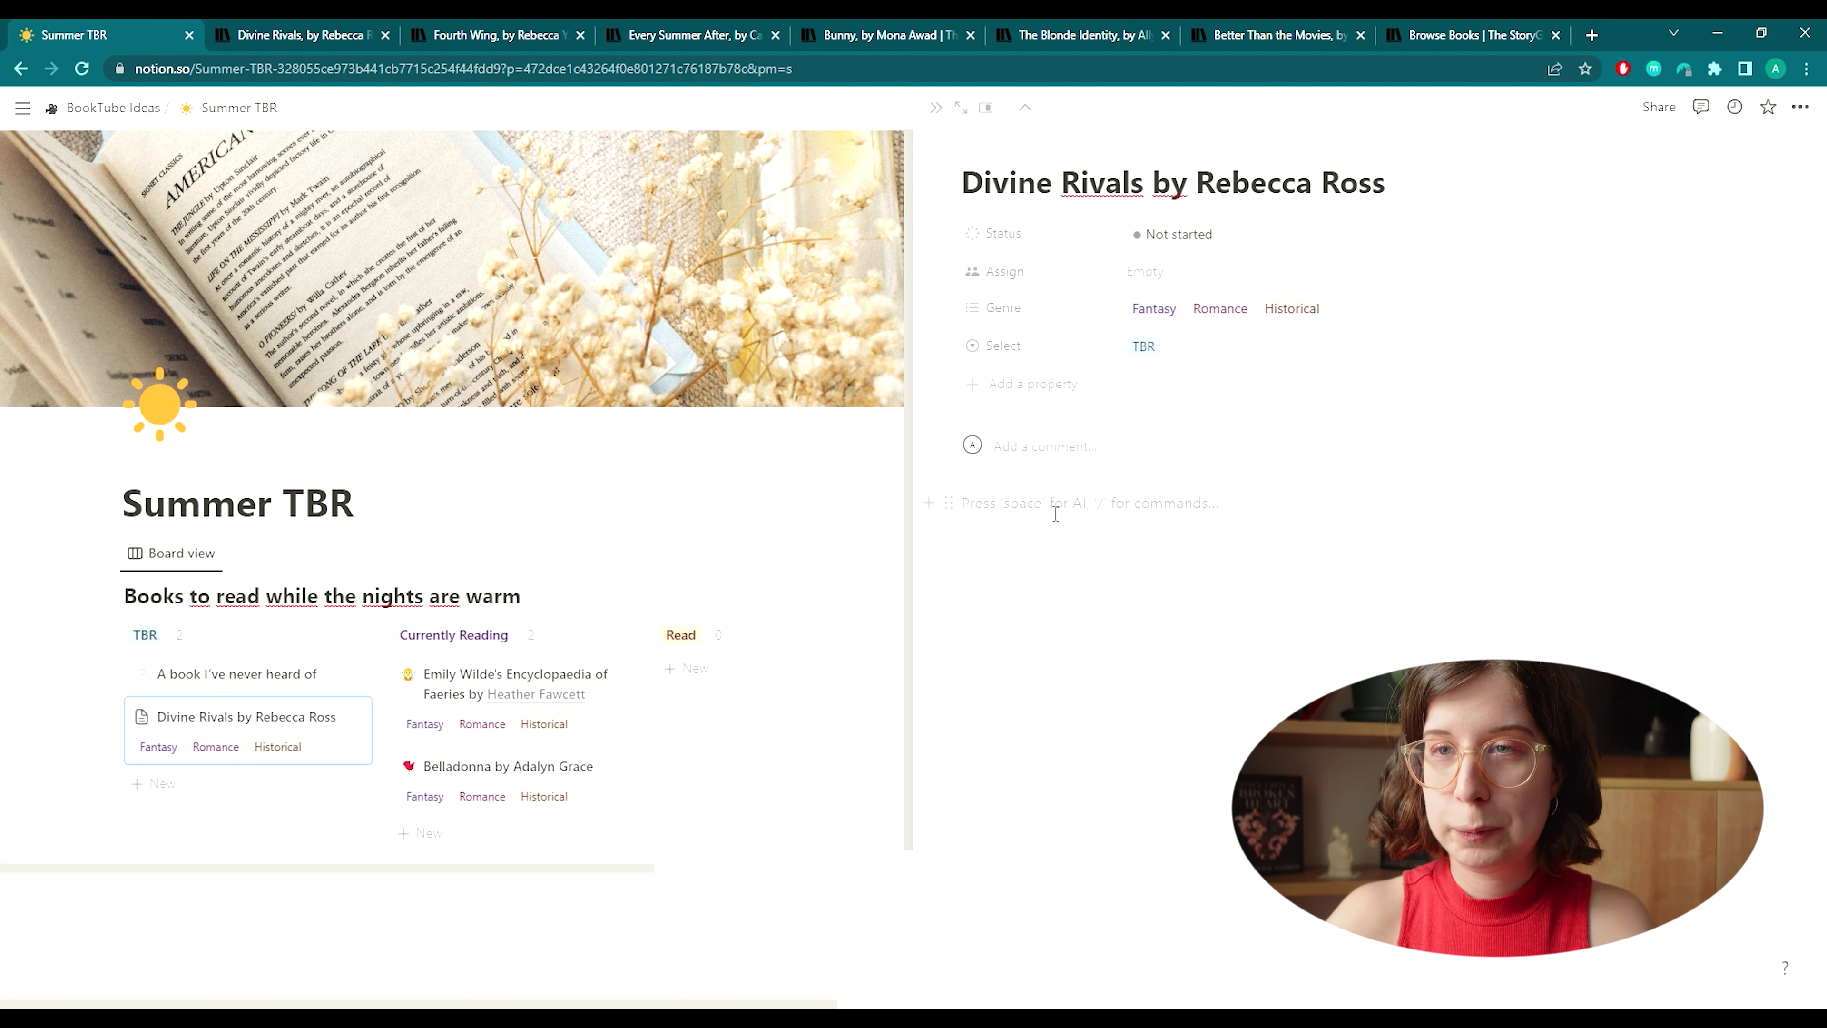
key("ctrl+Tab")
left_click(689, 592)
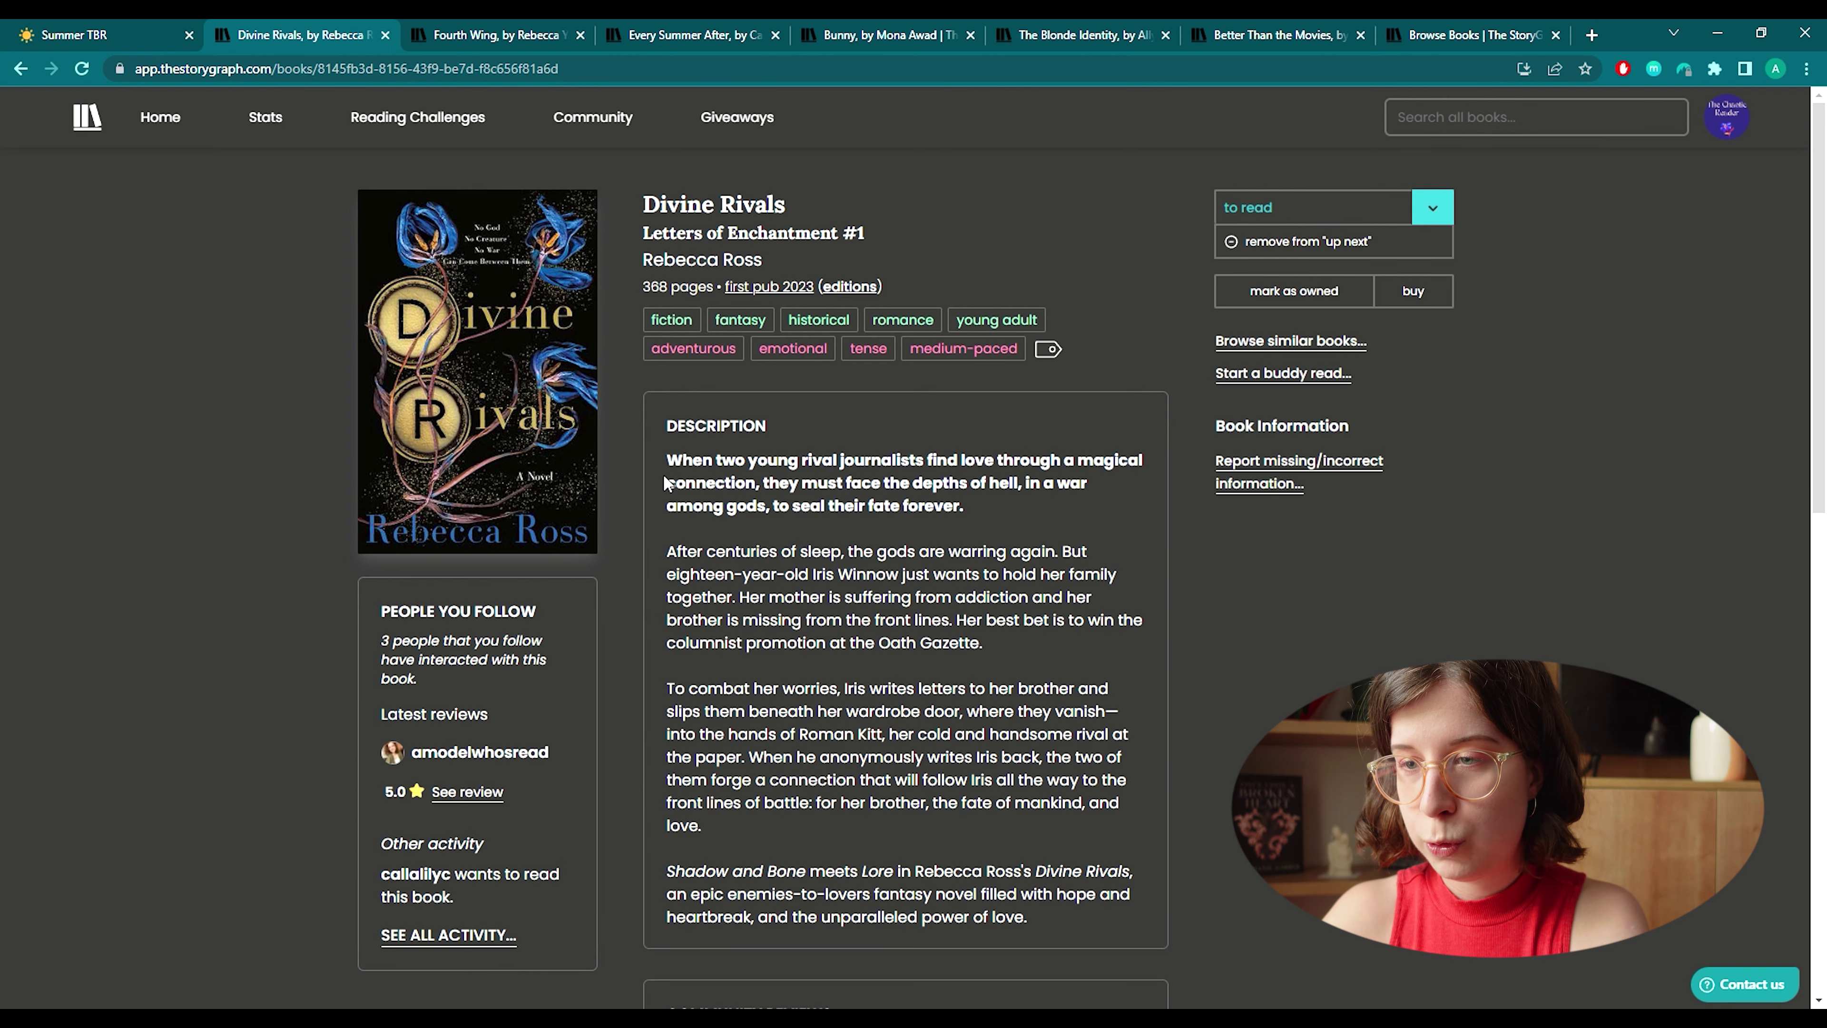
left_click_drag(667, 462, 1050, 932)
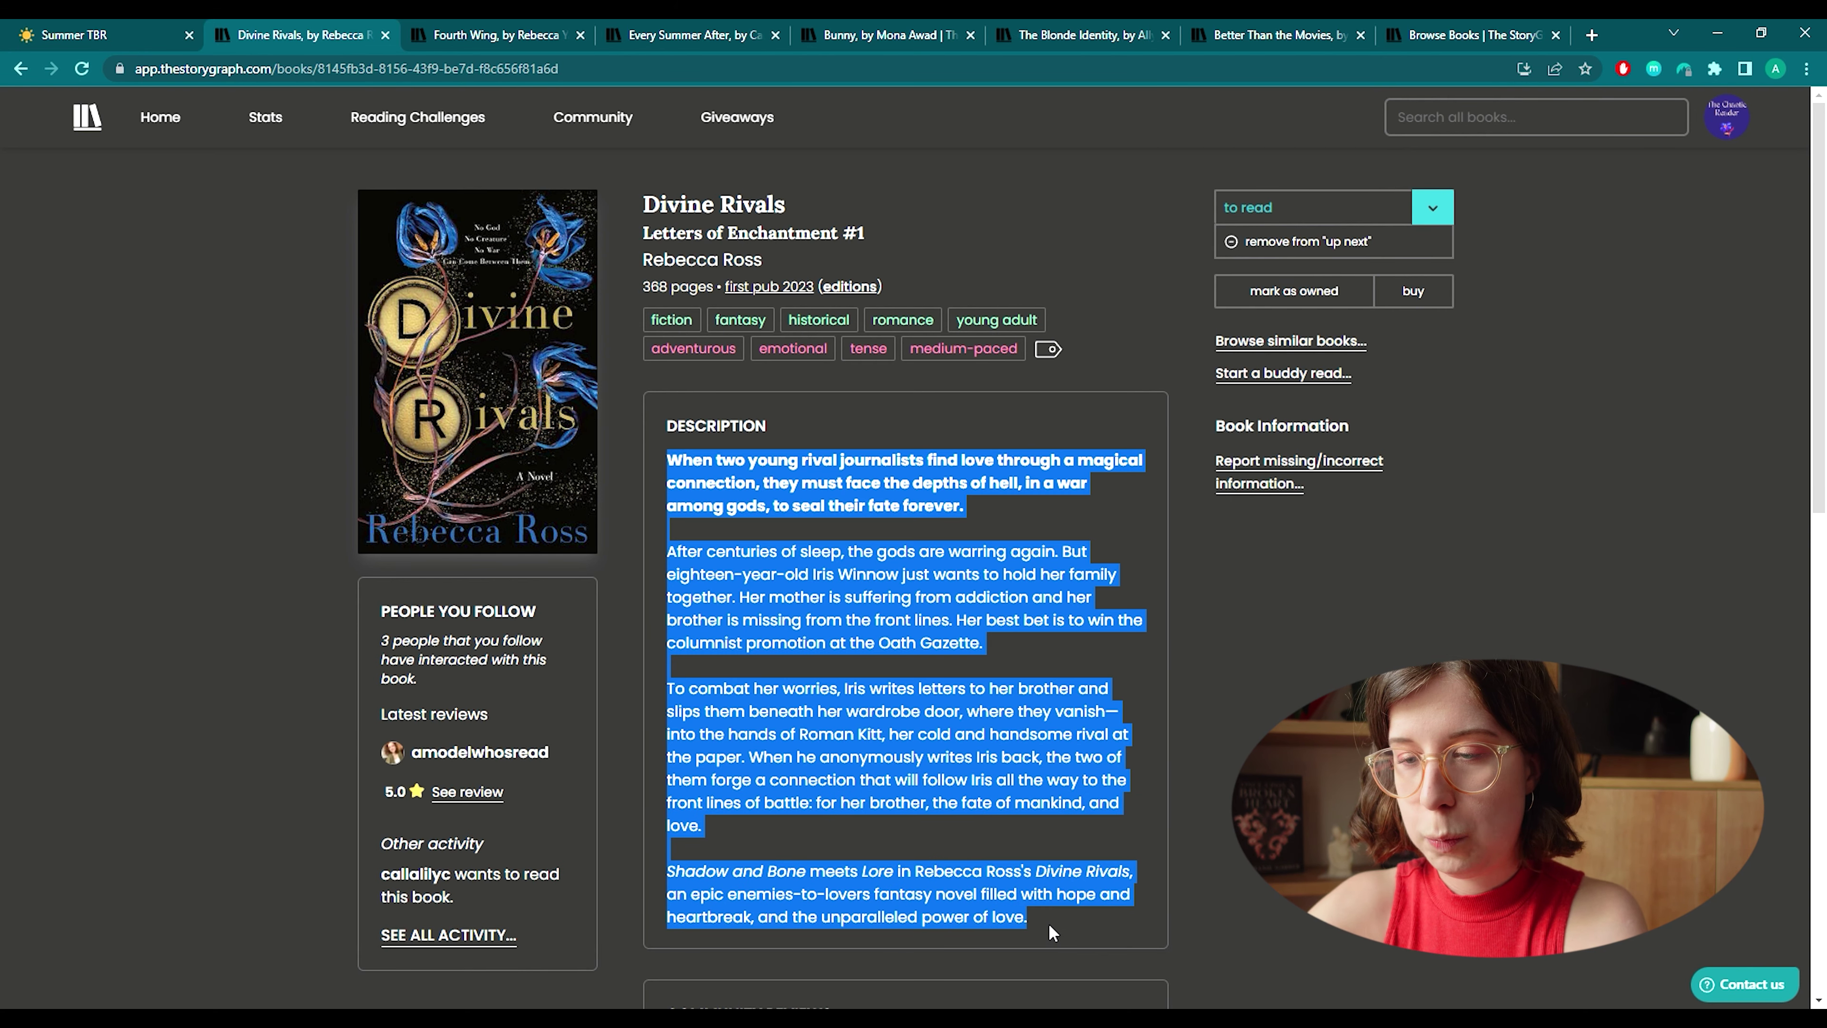
left_click(97, 33)
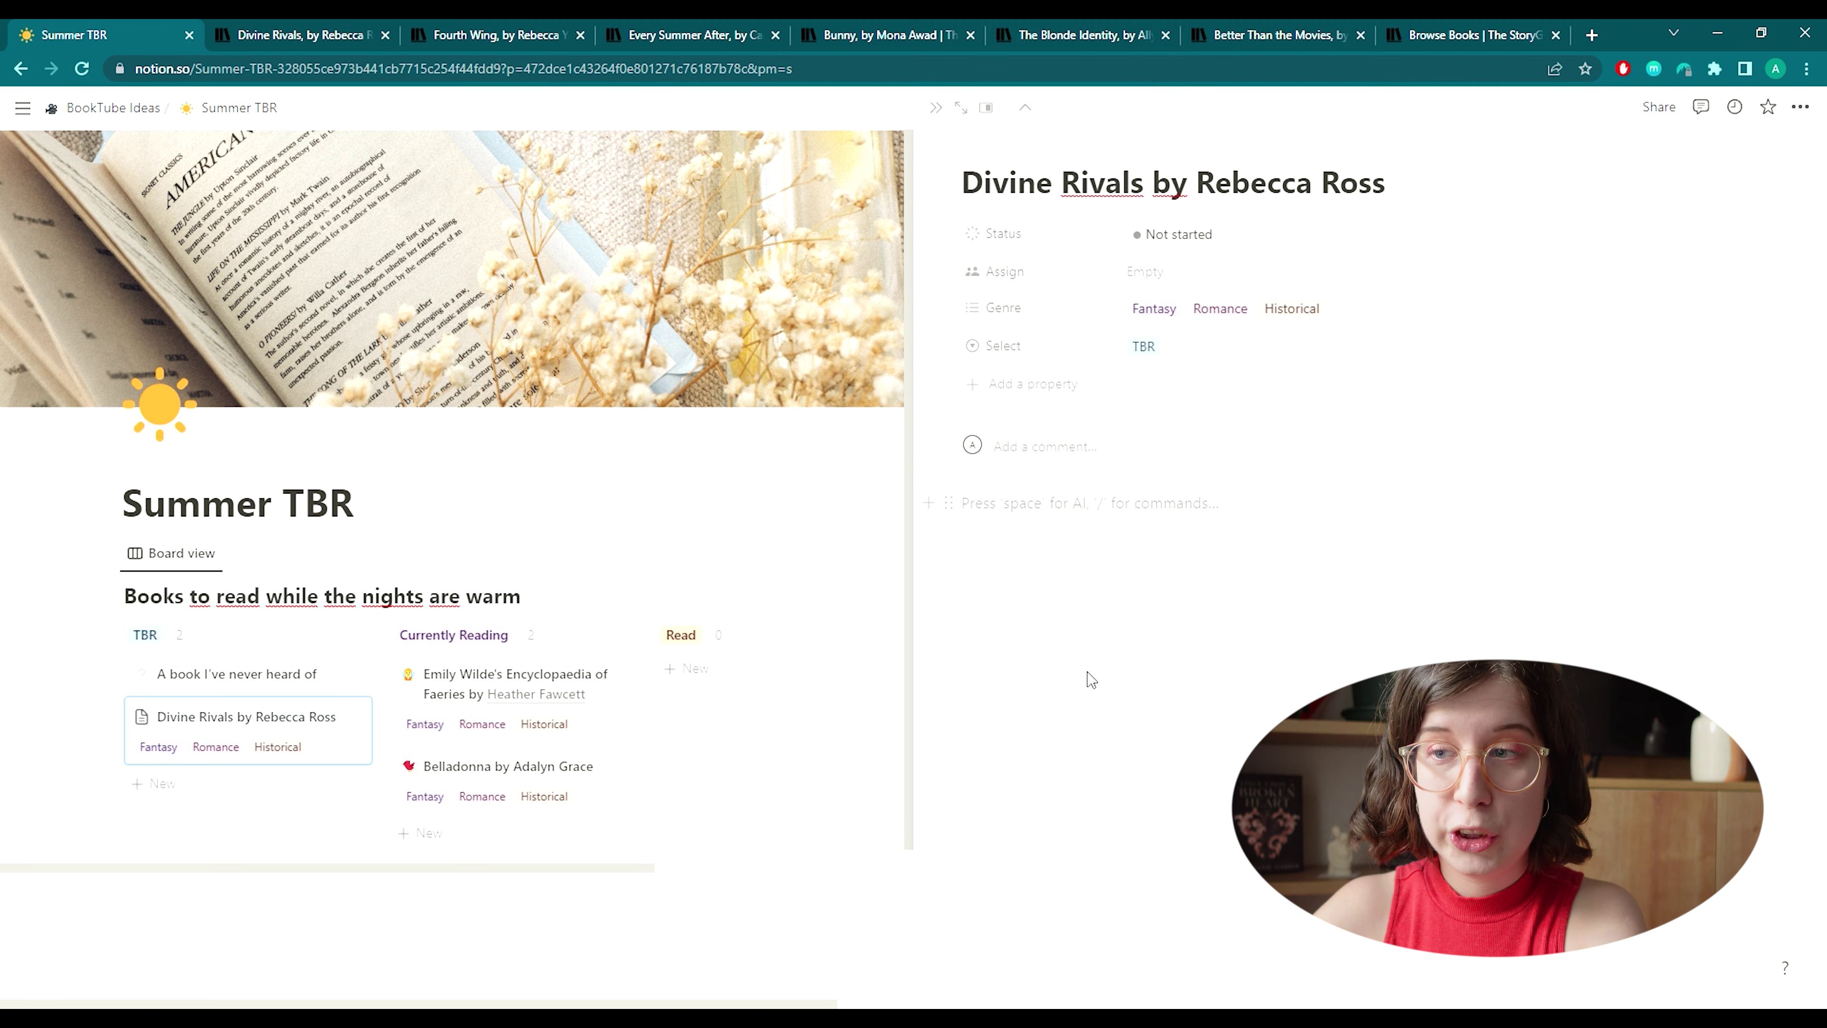
key("ctrl+v")
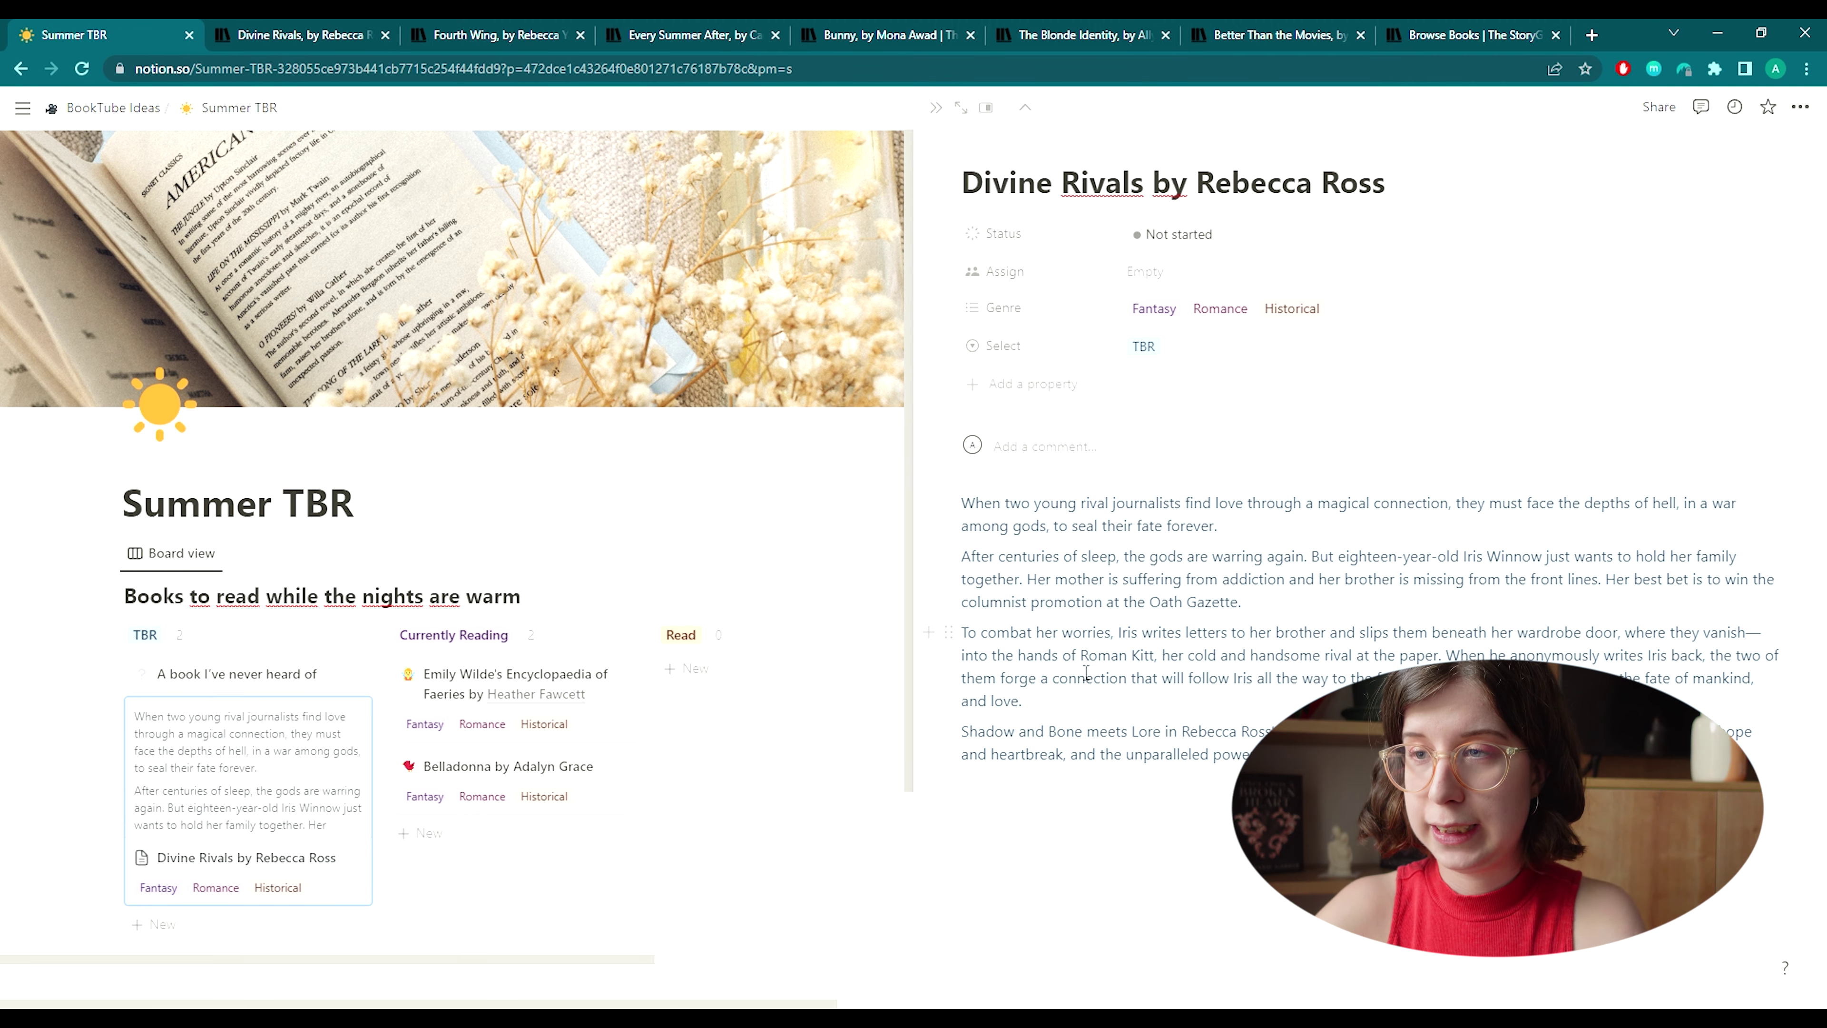
left_click(1213, 680)
left_click(964, 784)
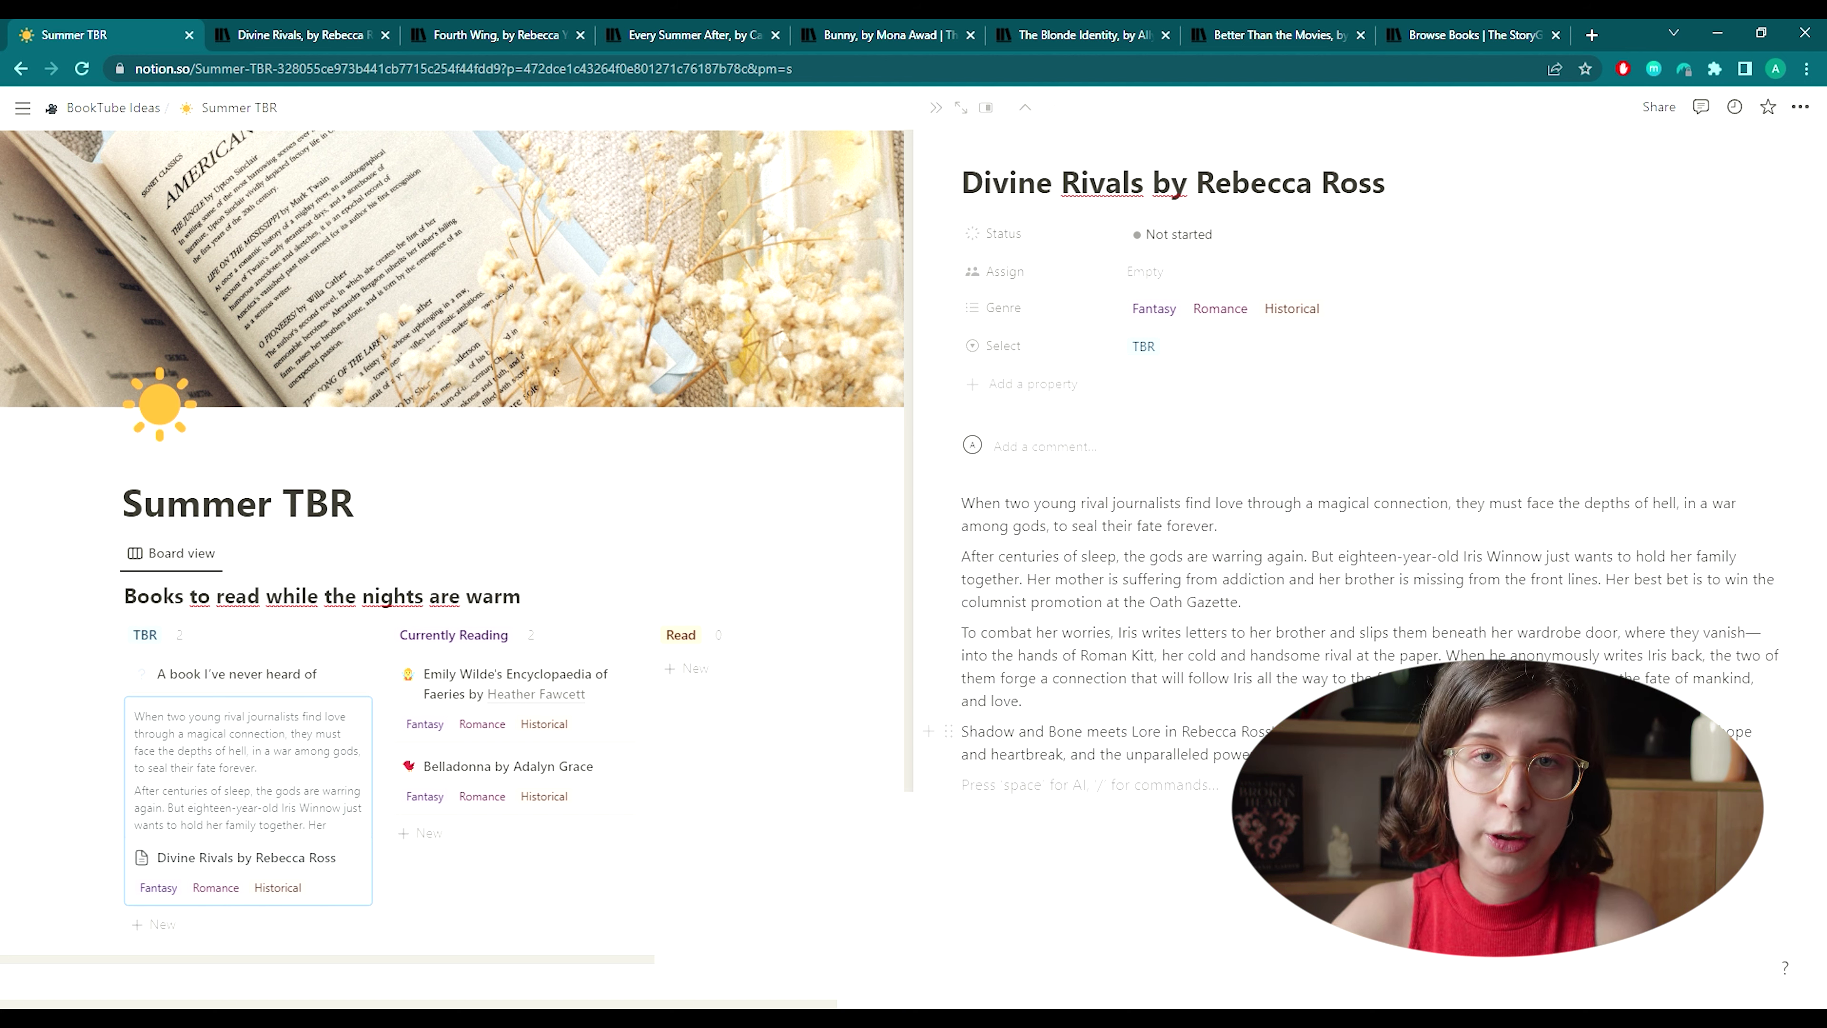
Give the Divine Rivals page a love-letter emoji icon, found by searching 'letter'.
left_click(962, 503)
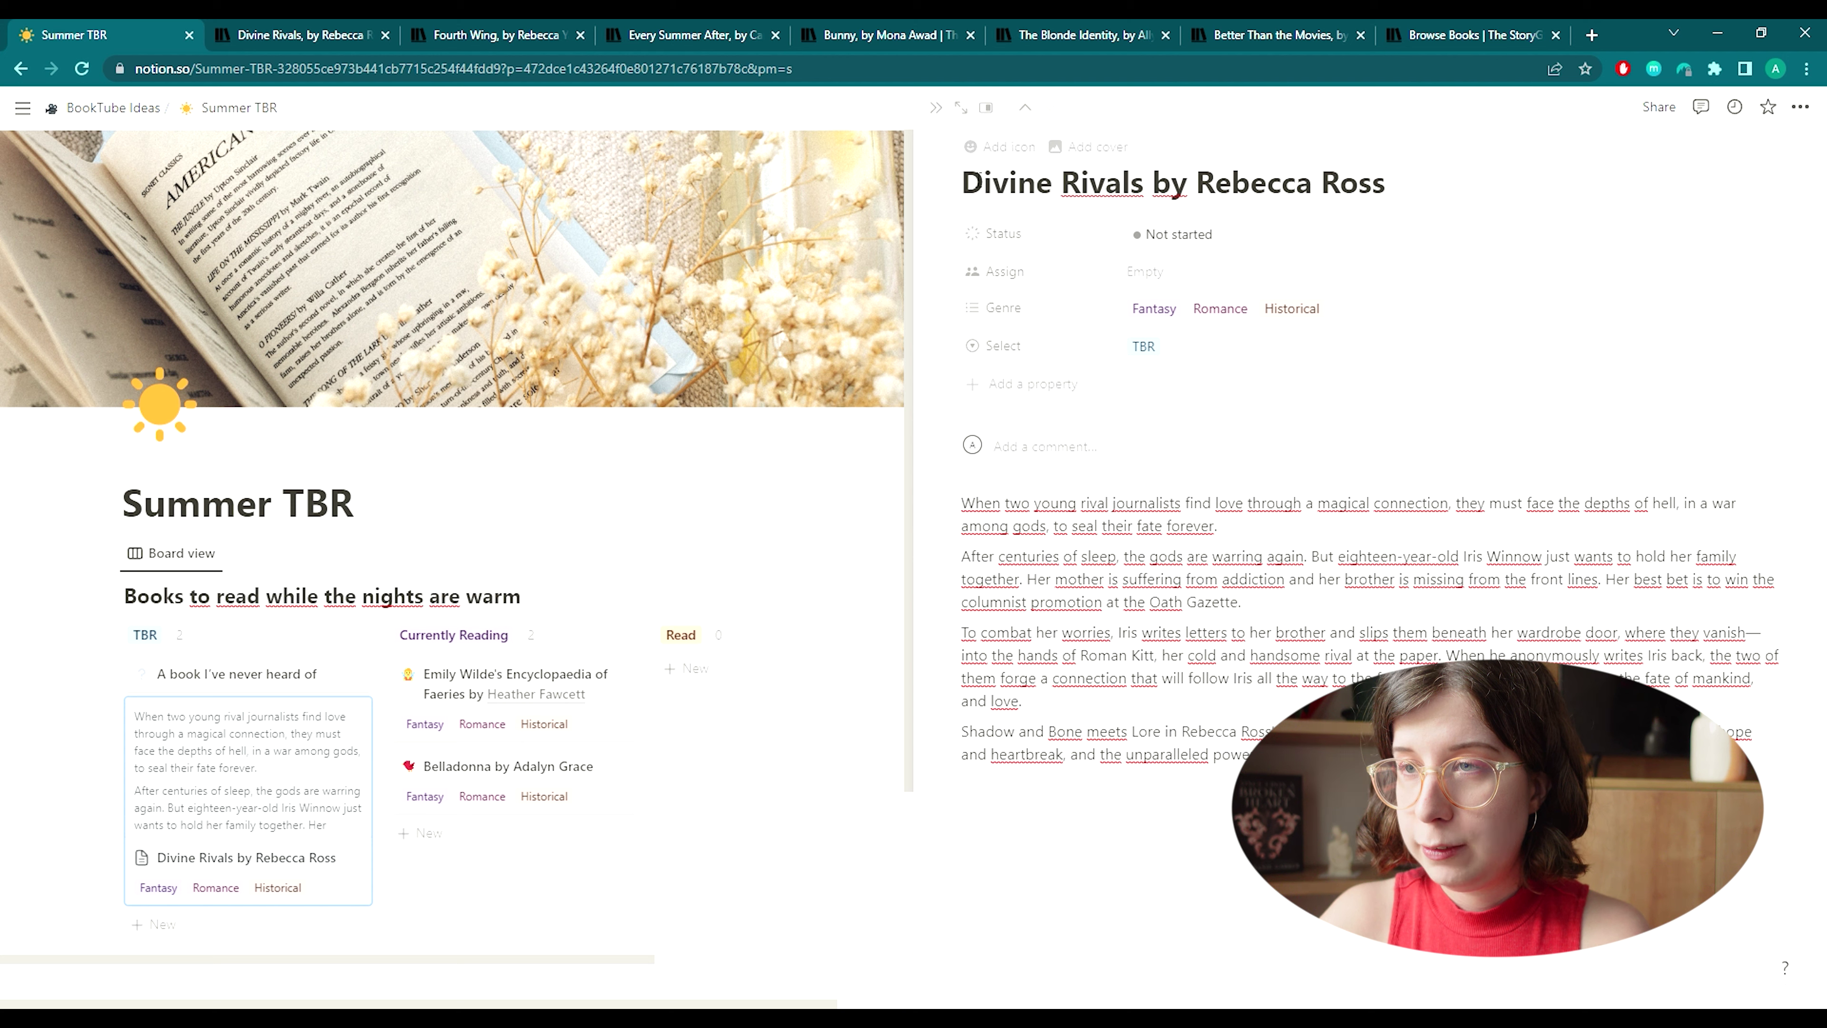
left_click(986, 148)
left_click(982, 183)
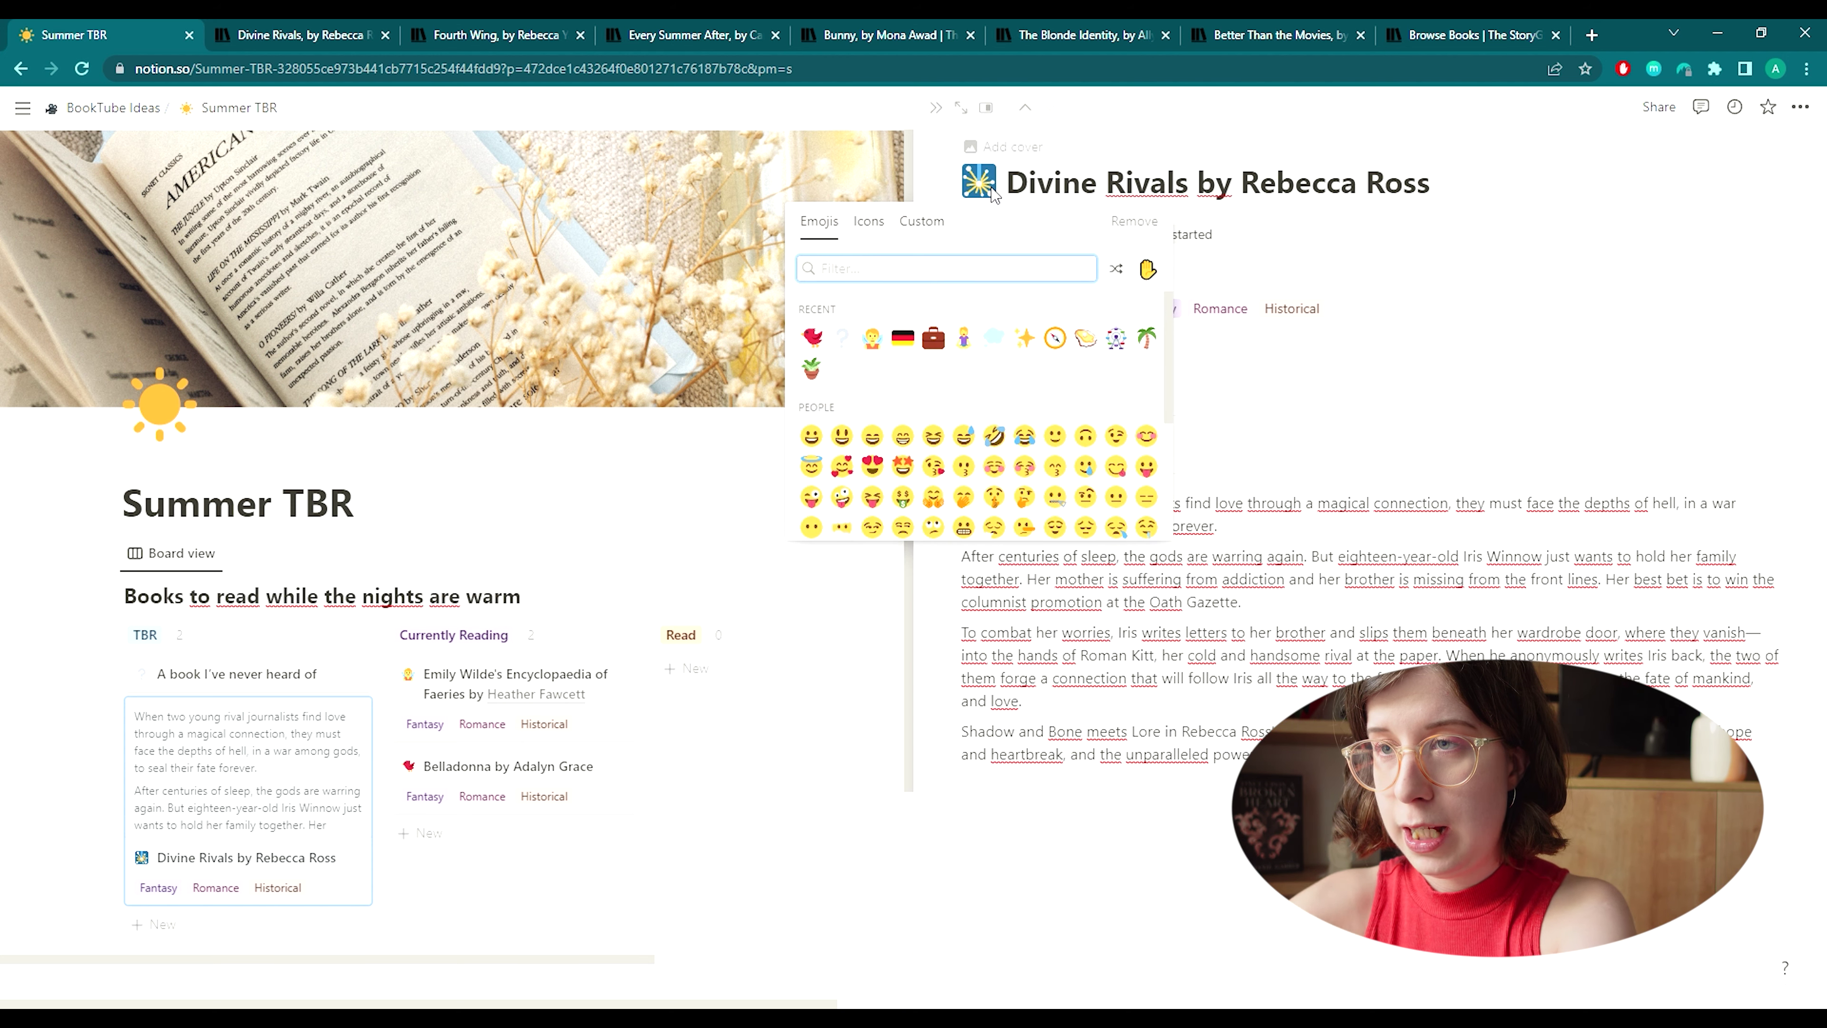
type("letter")
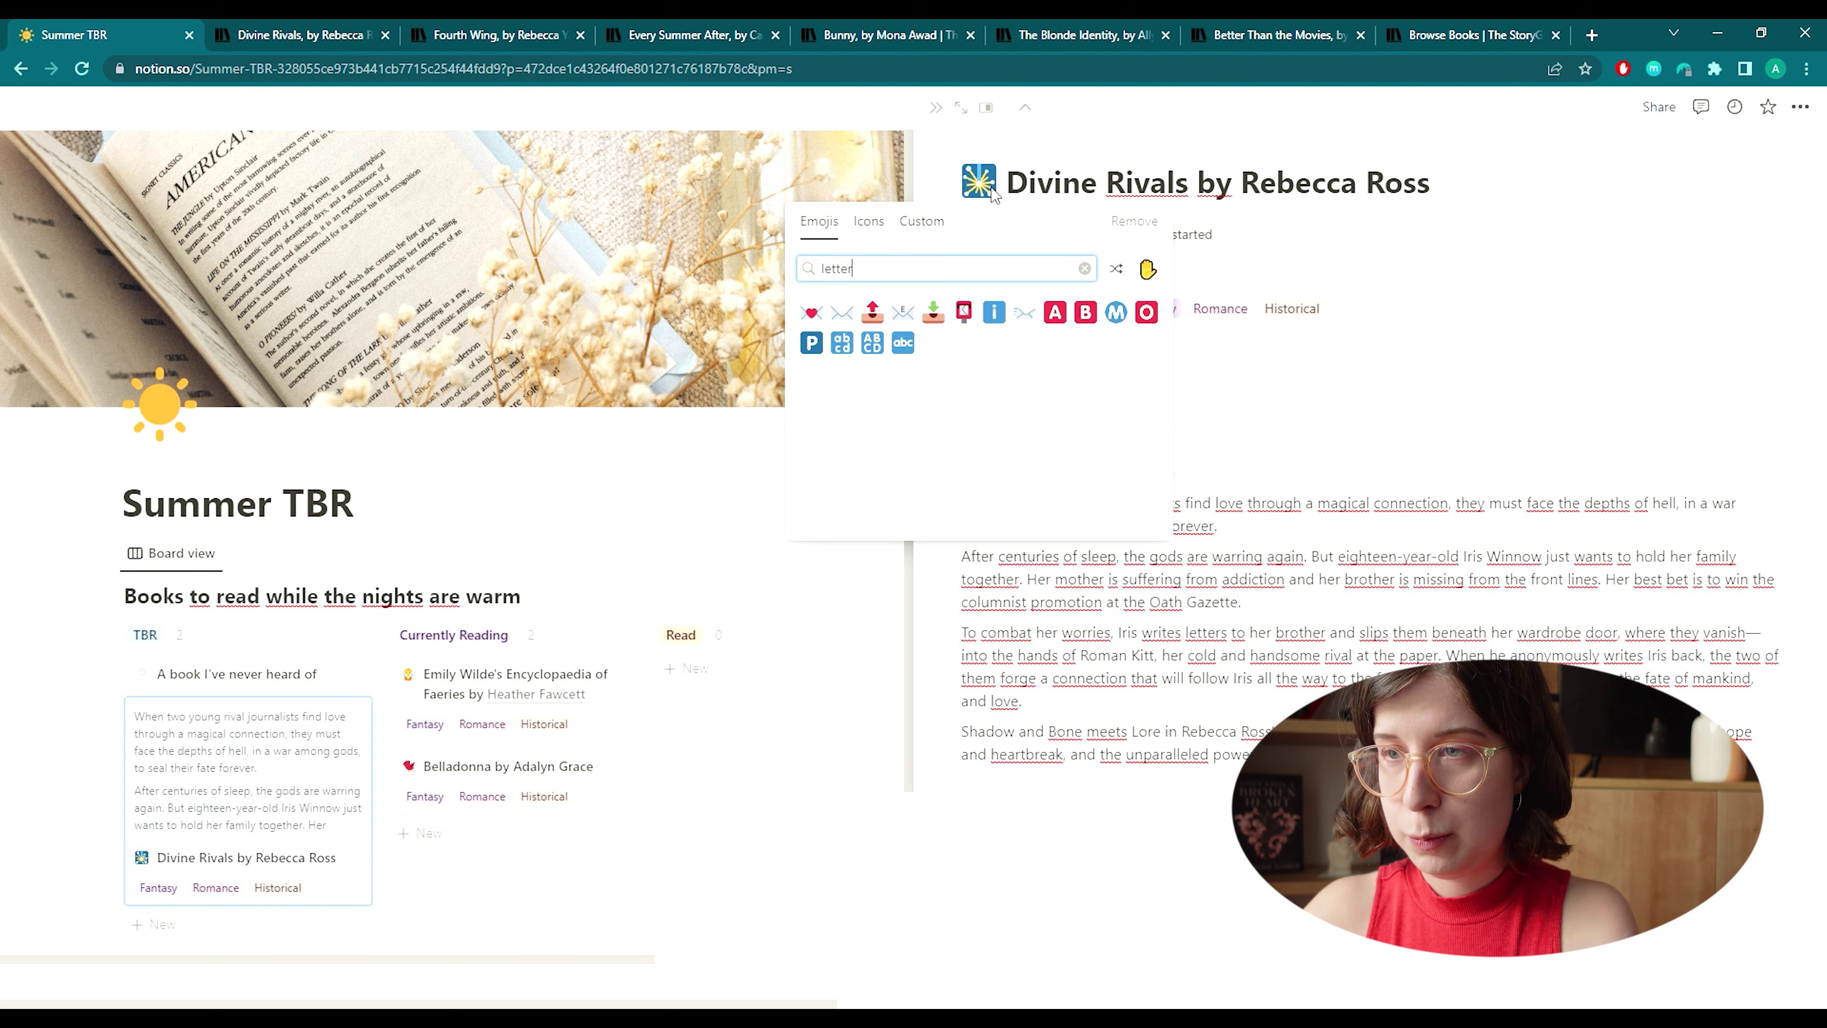
left_click(820, 313)
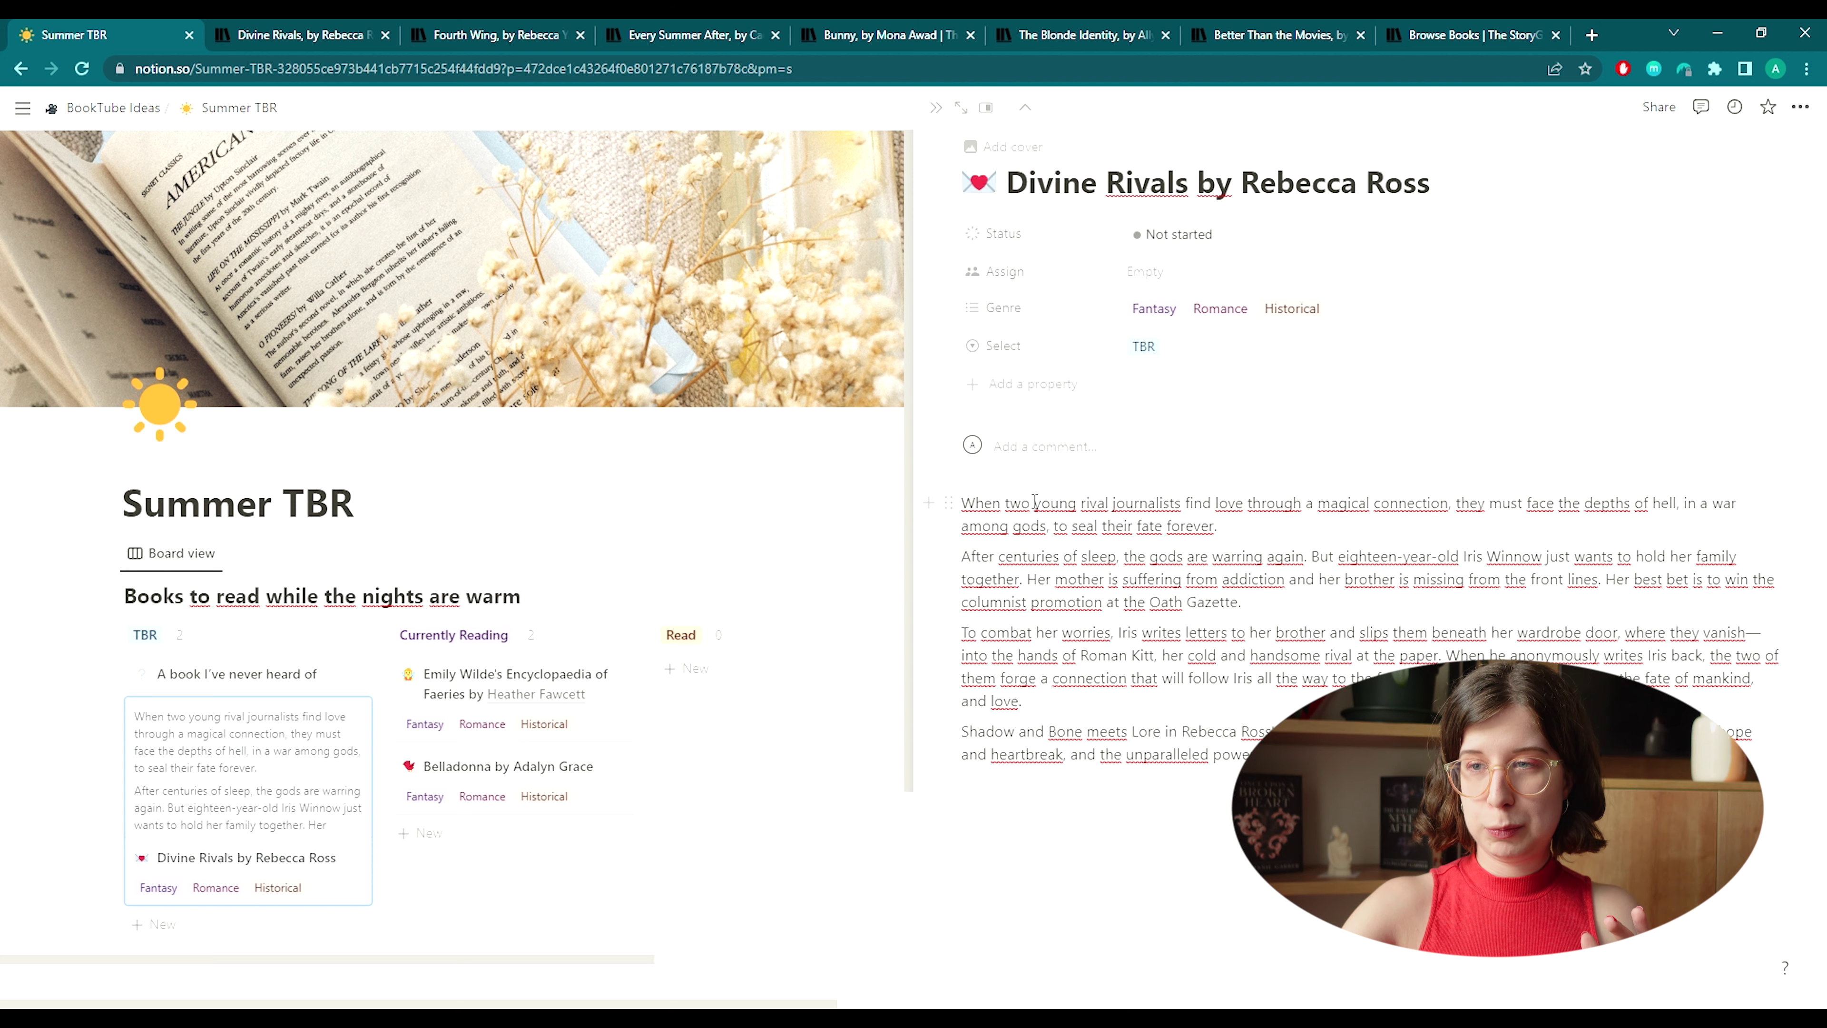
left_click(1215, 529)
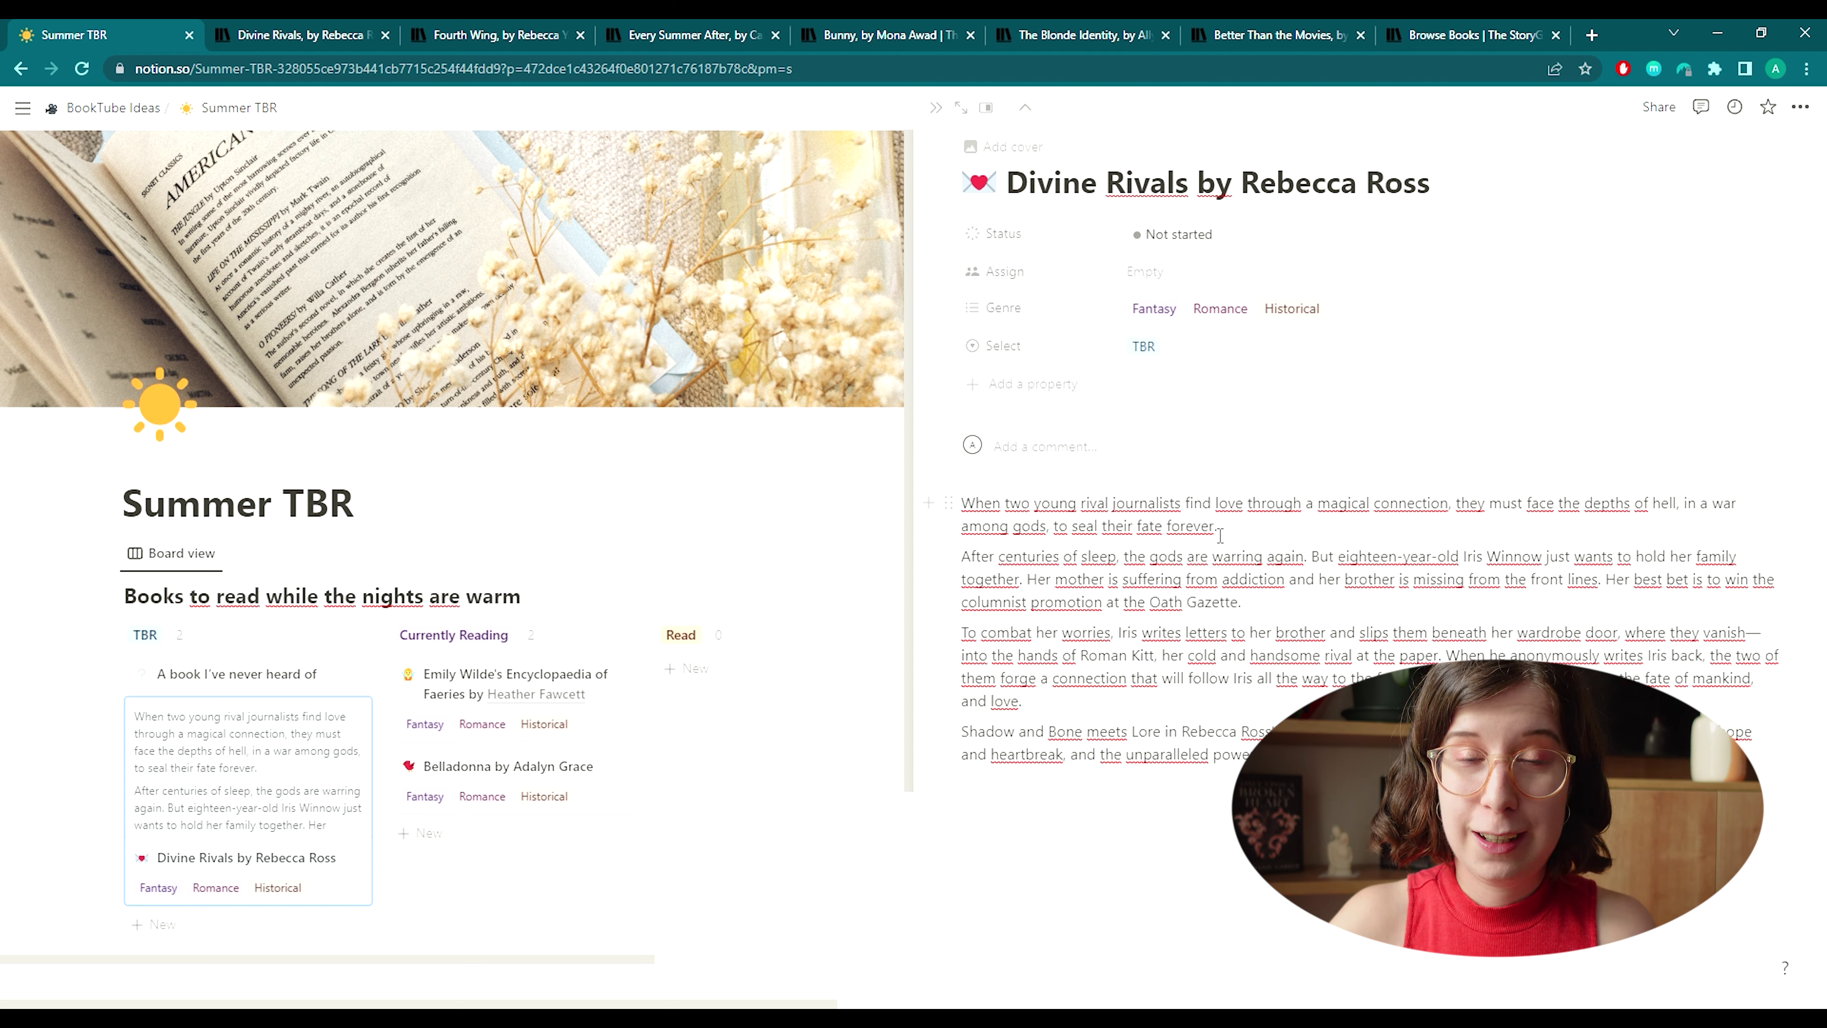
Browse the Divine Rivals editions list on StoryGraph, then close that tab.
key("ctrl+Tab")
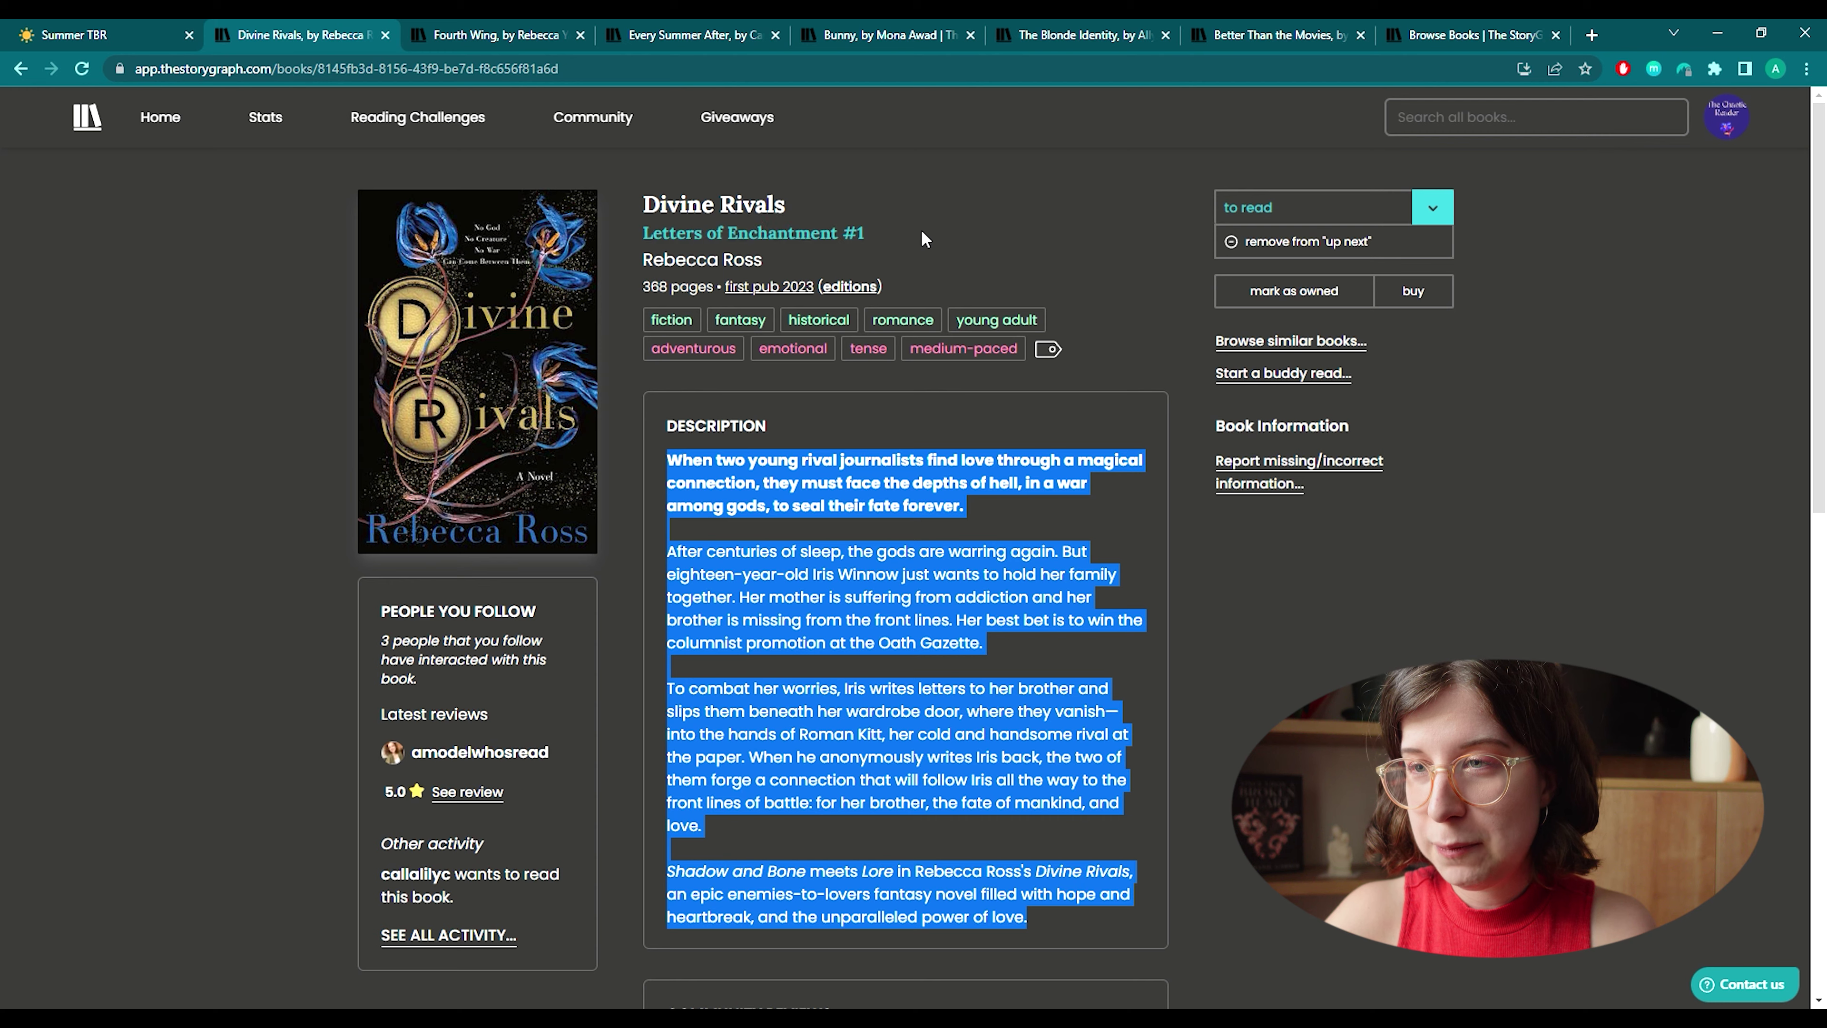
left_click(921, 228)
left_click(868, 286)
scroll(444, 593, "down", 3)
scroll(444, 594, "down", 10)
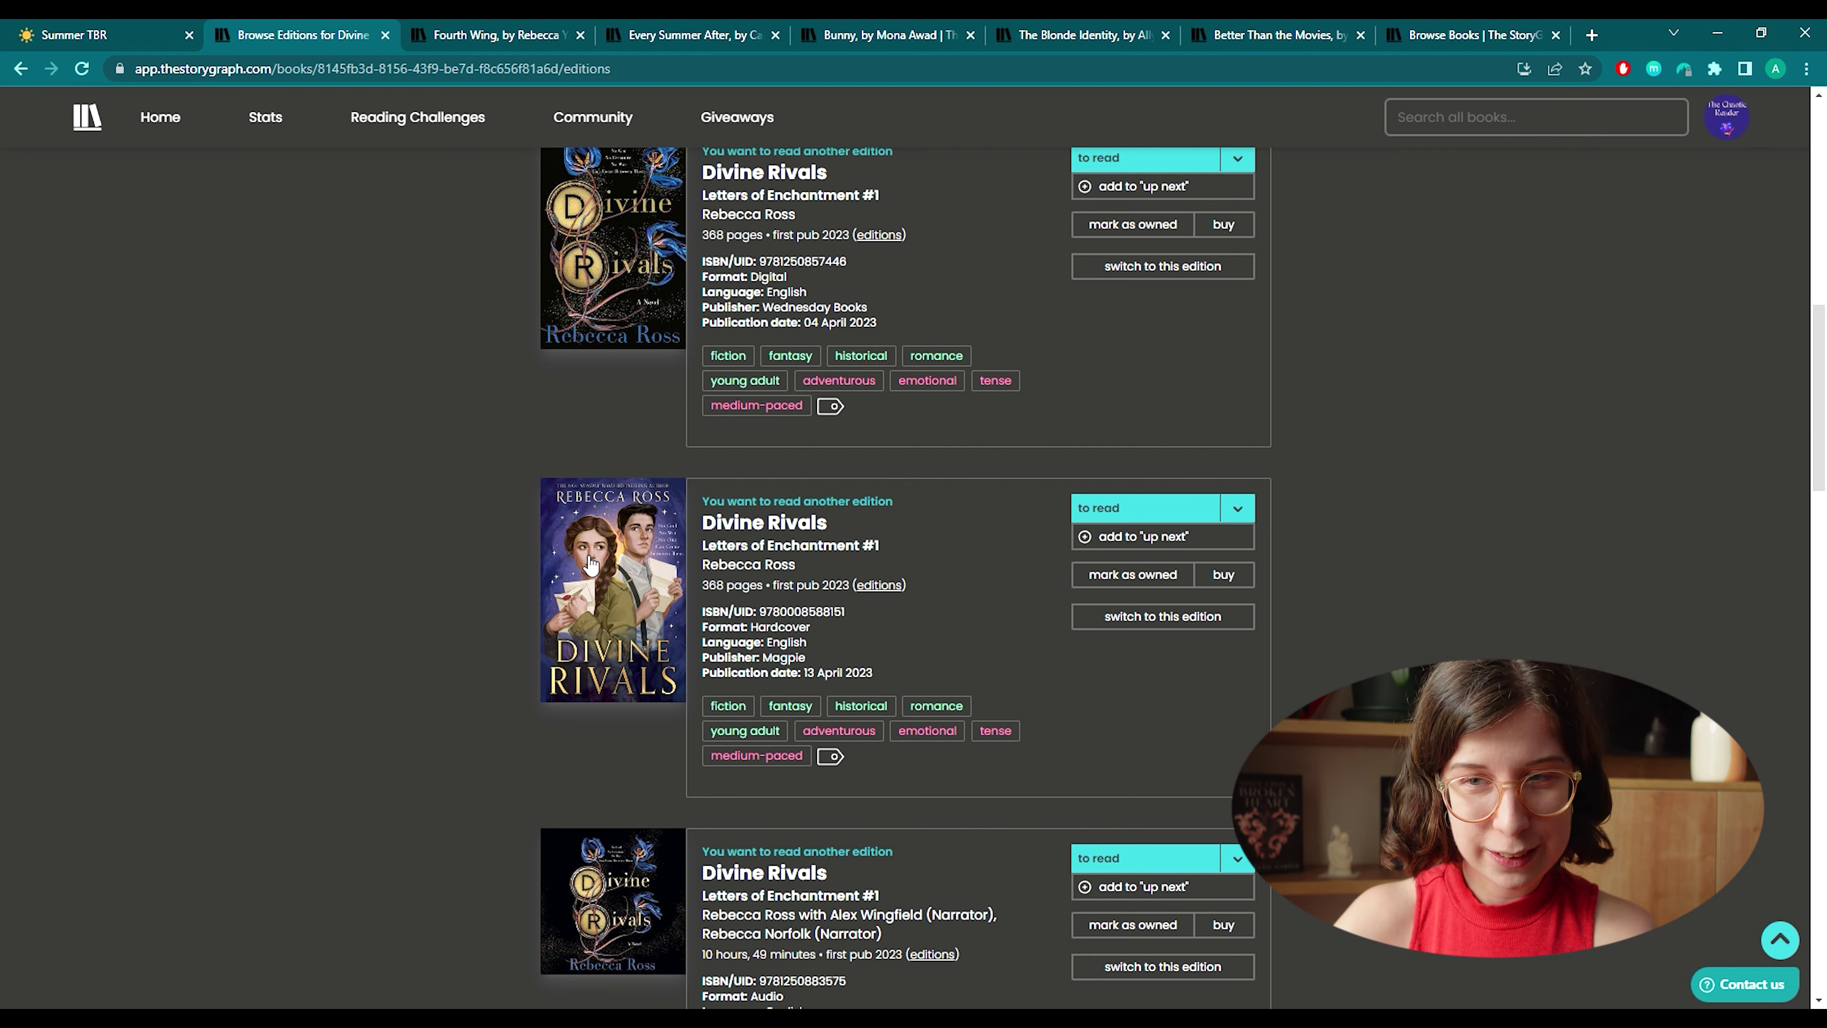
scroll(590, 580, "up", 10)
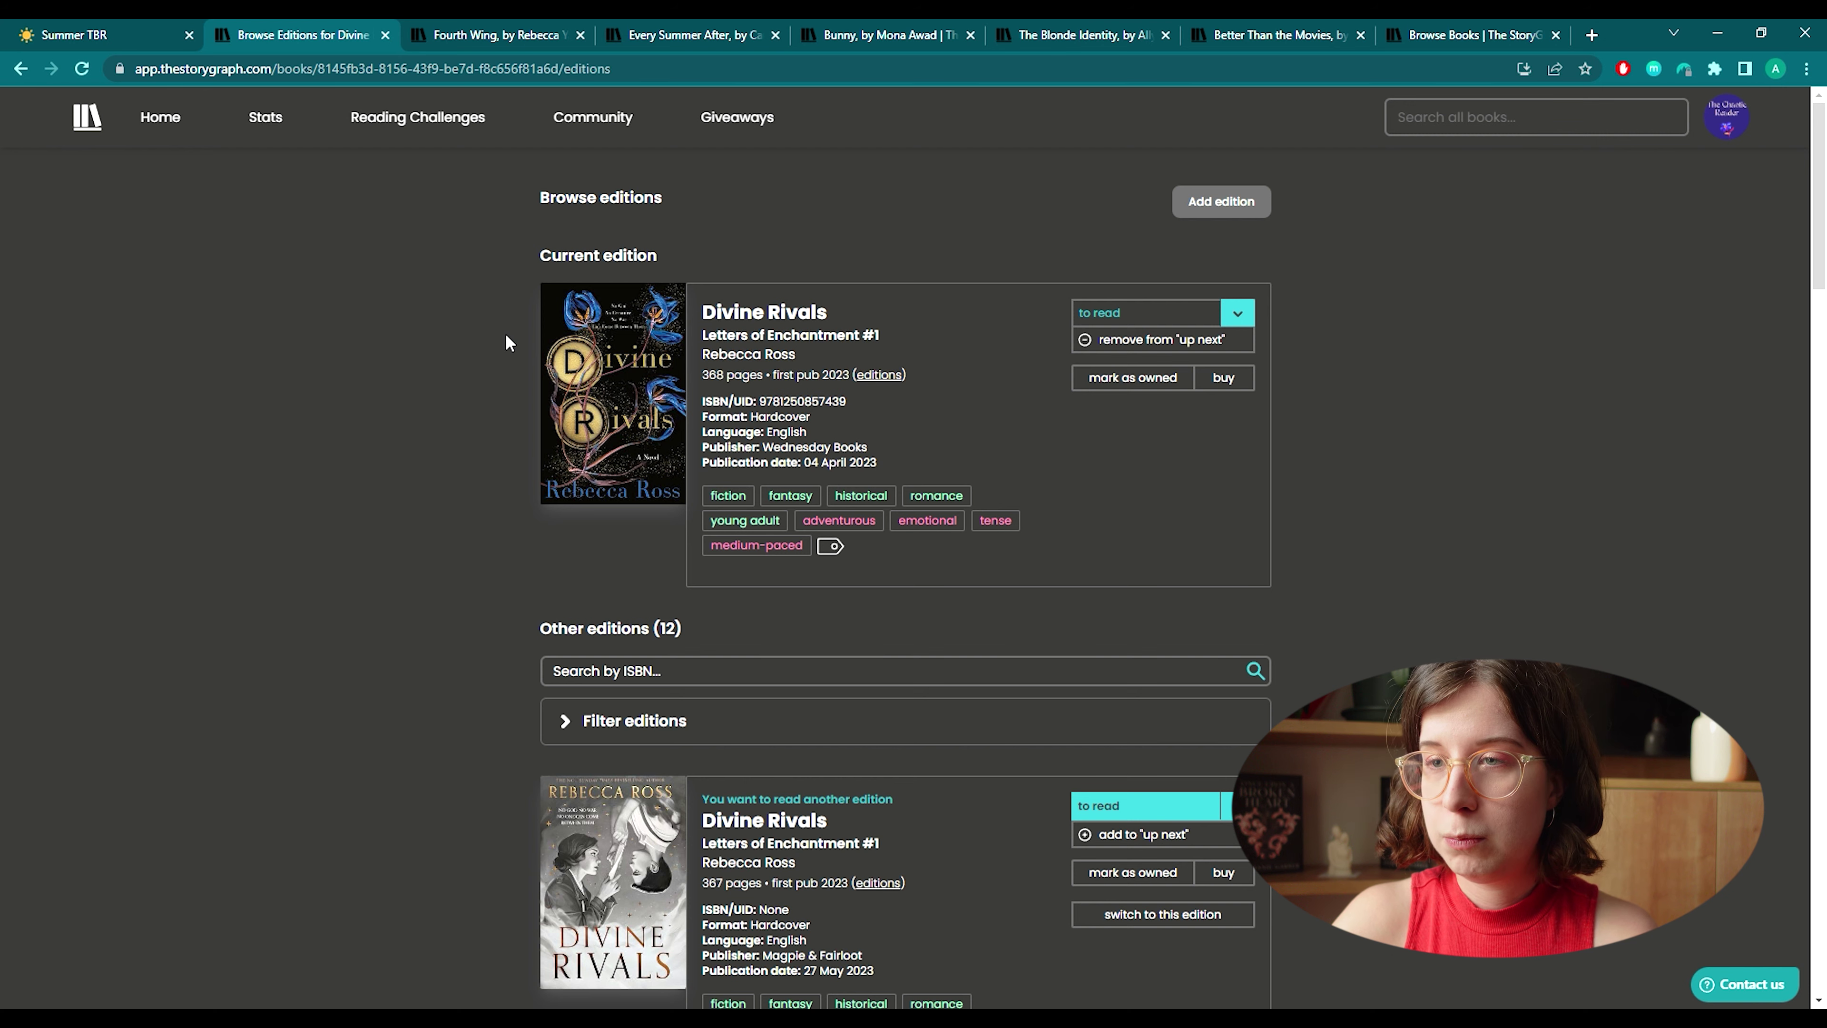
scroll(537, 569, "down", 10)
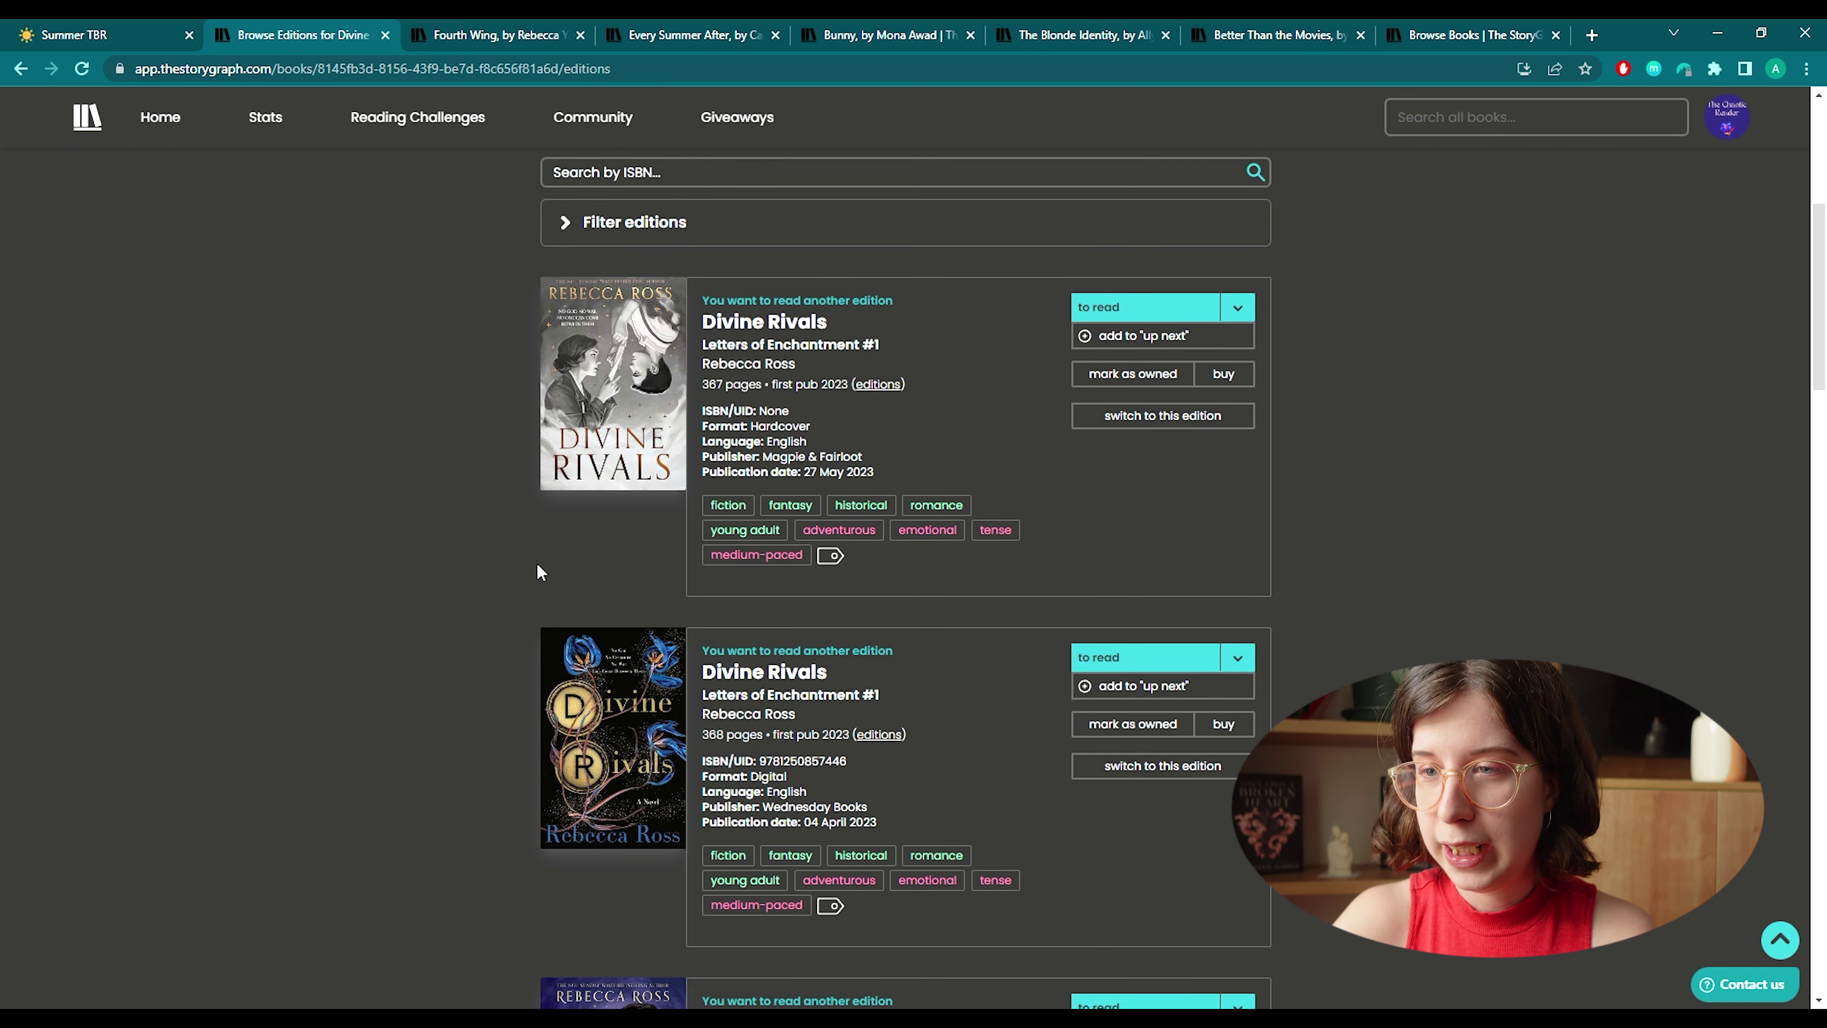
scroll(537, 562, "down", 1)
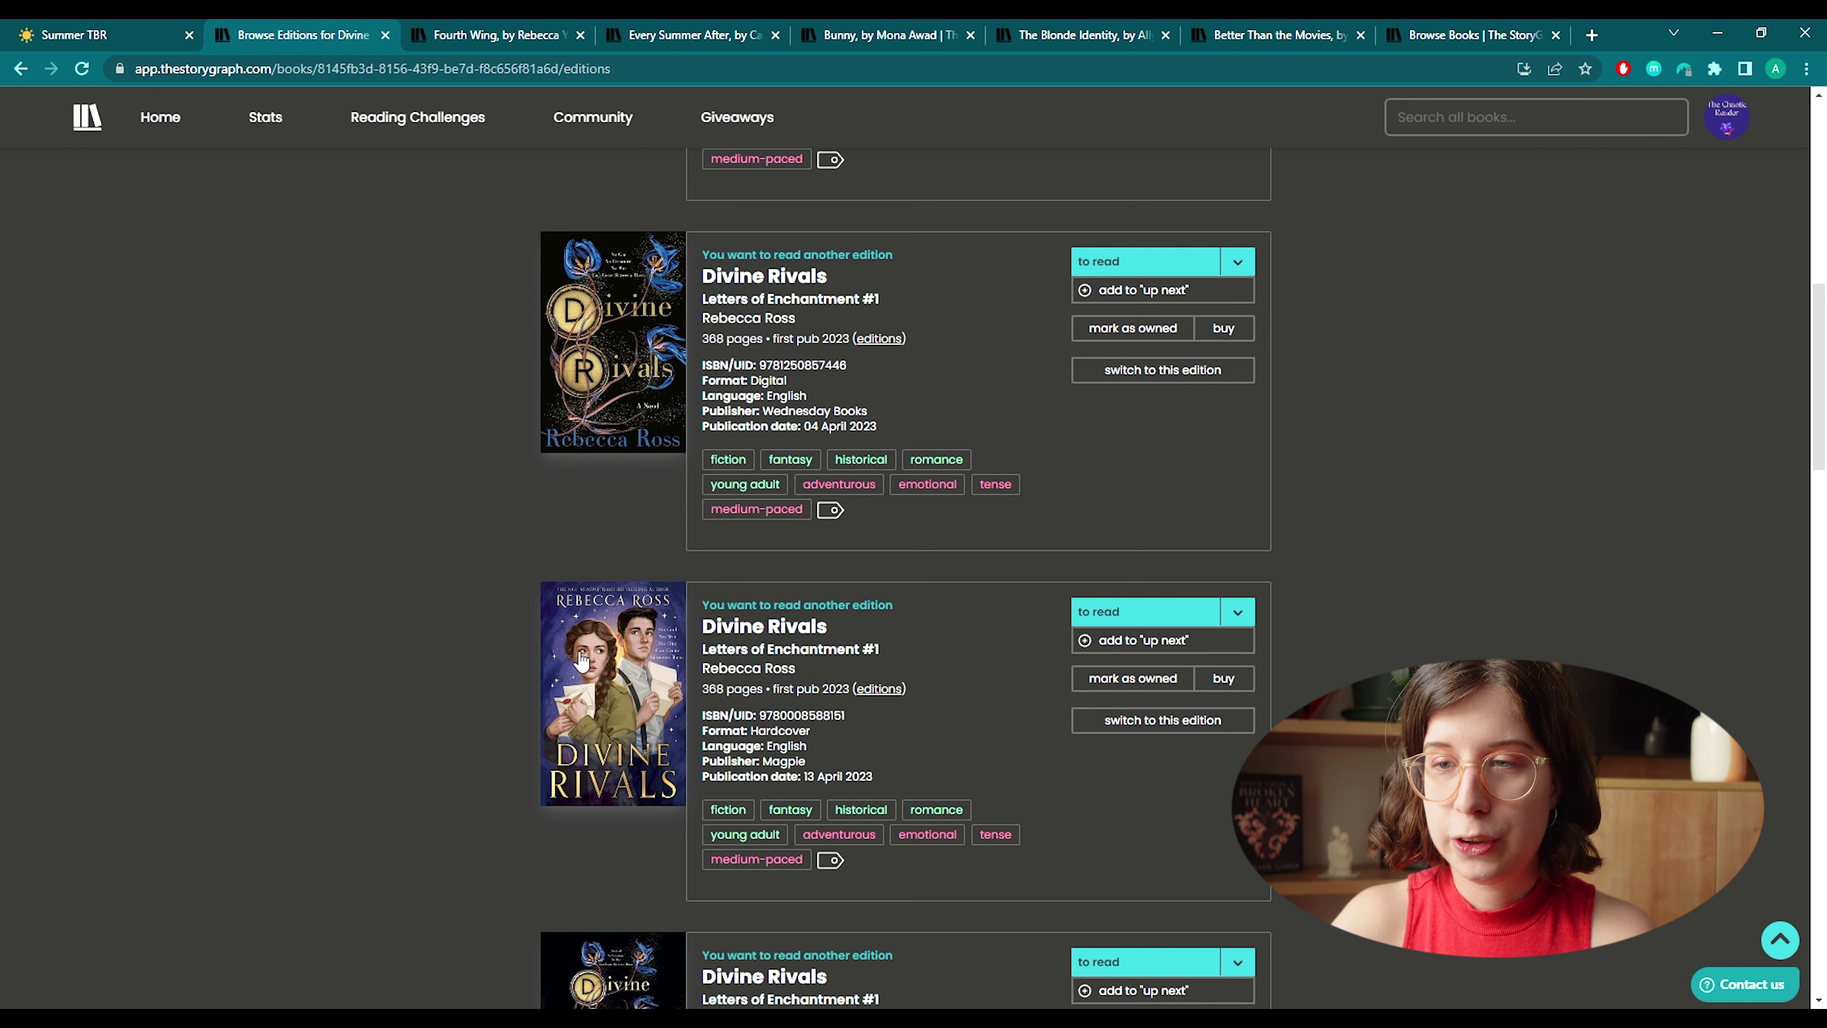
scroll(311, 662, "up", 11)
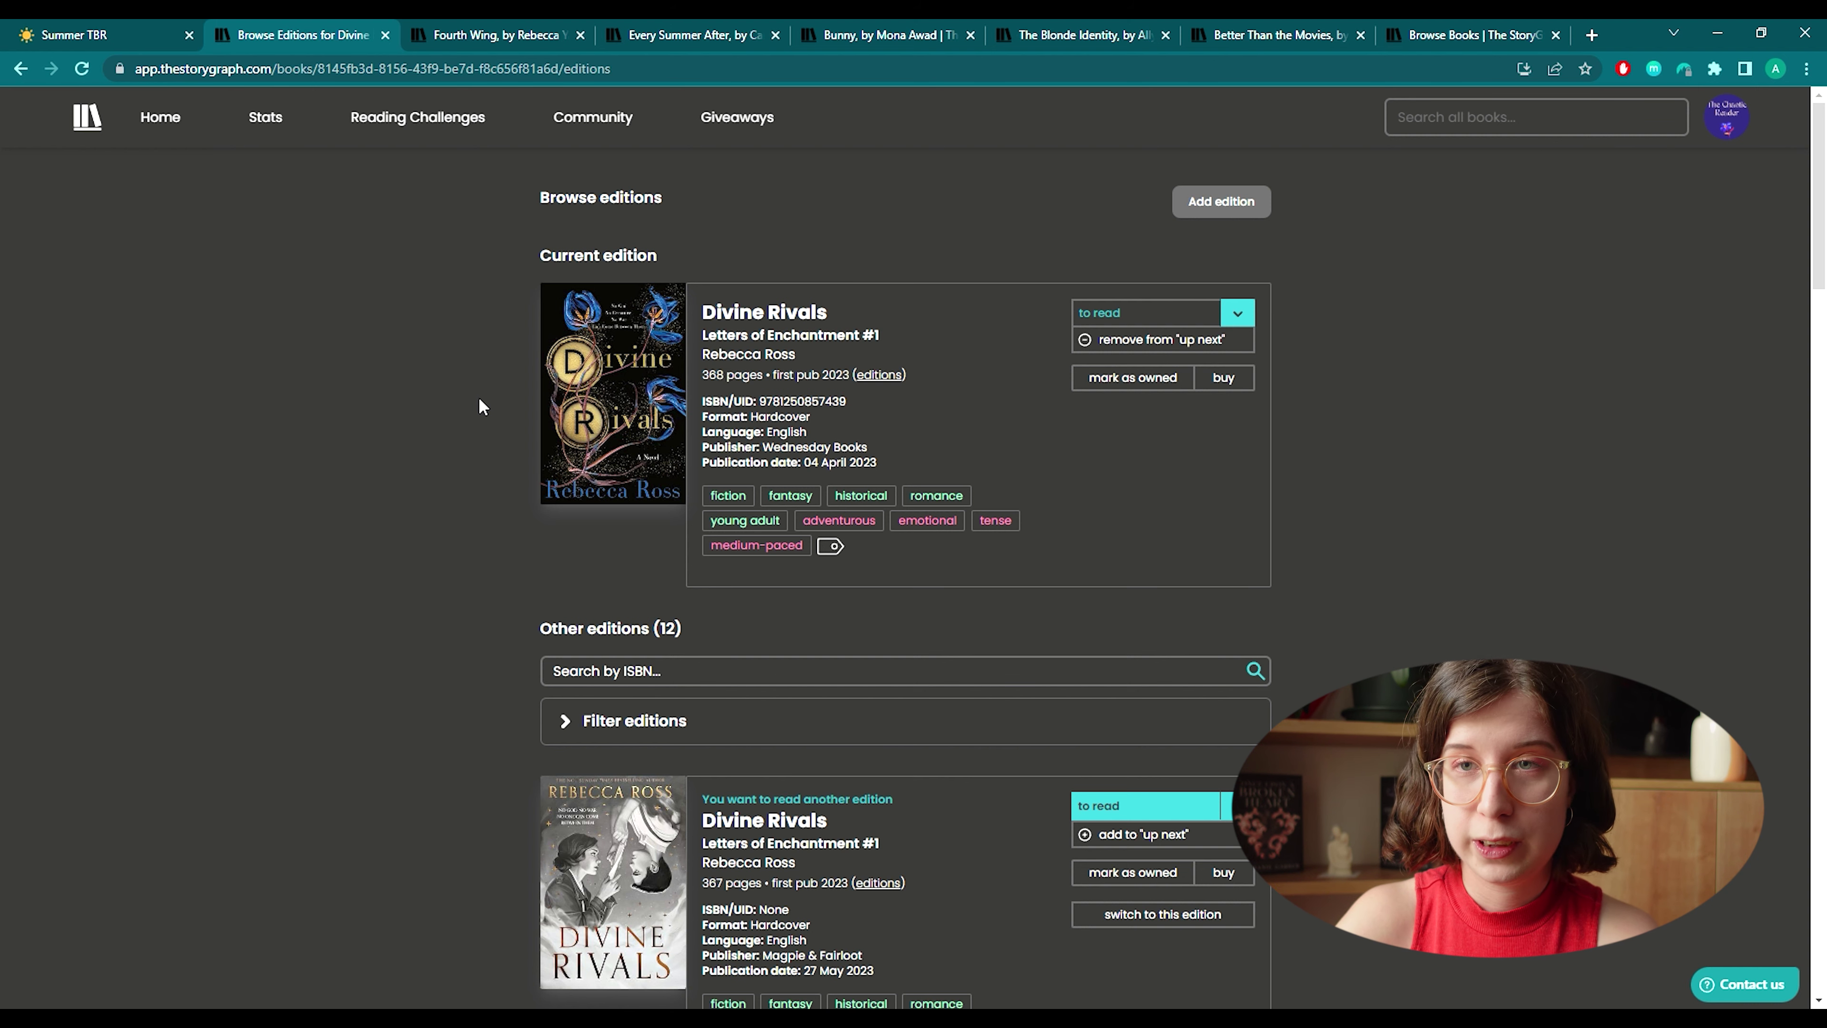
key("ctrl+w")
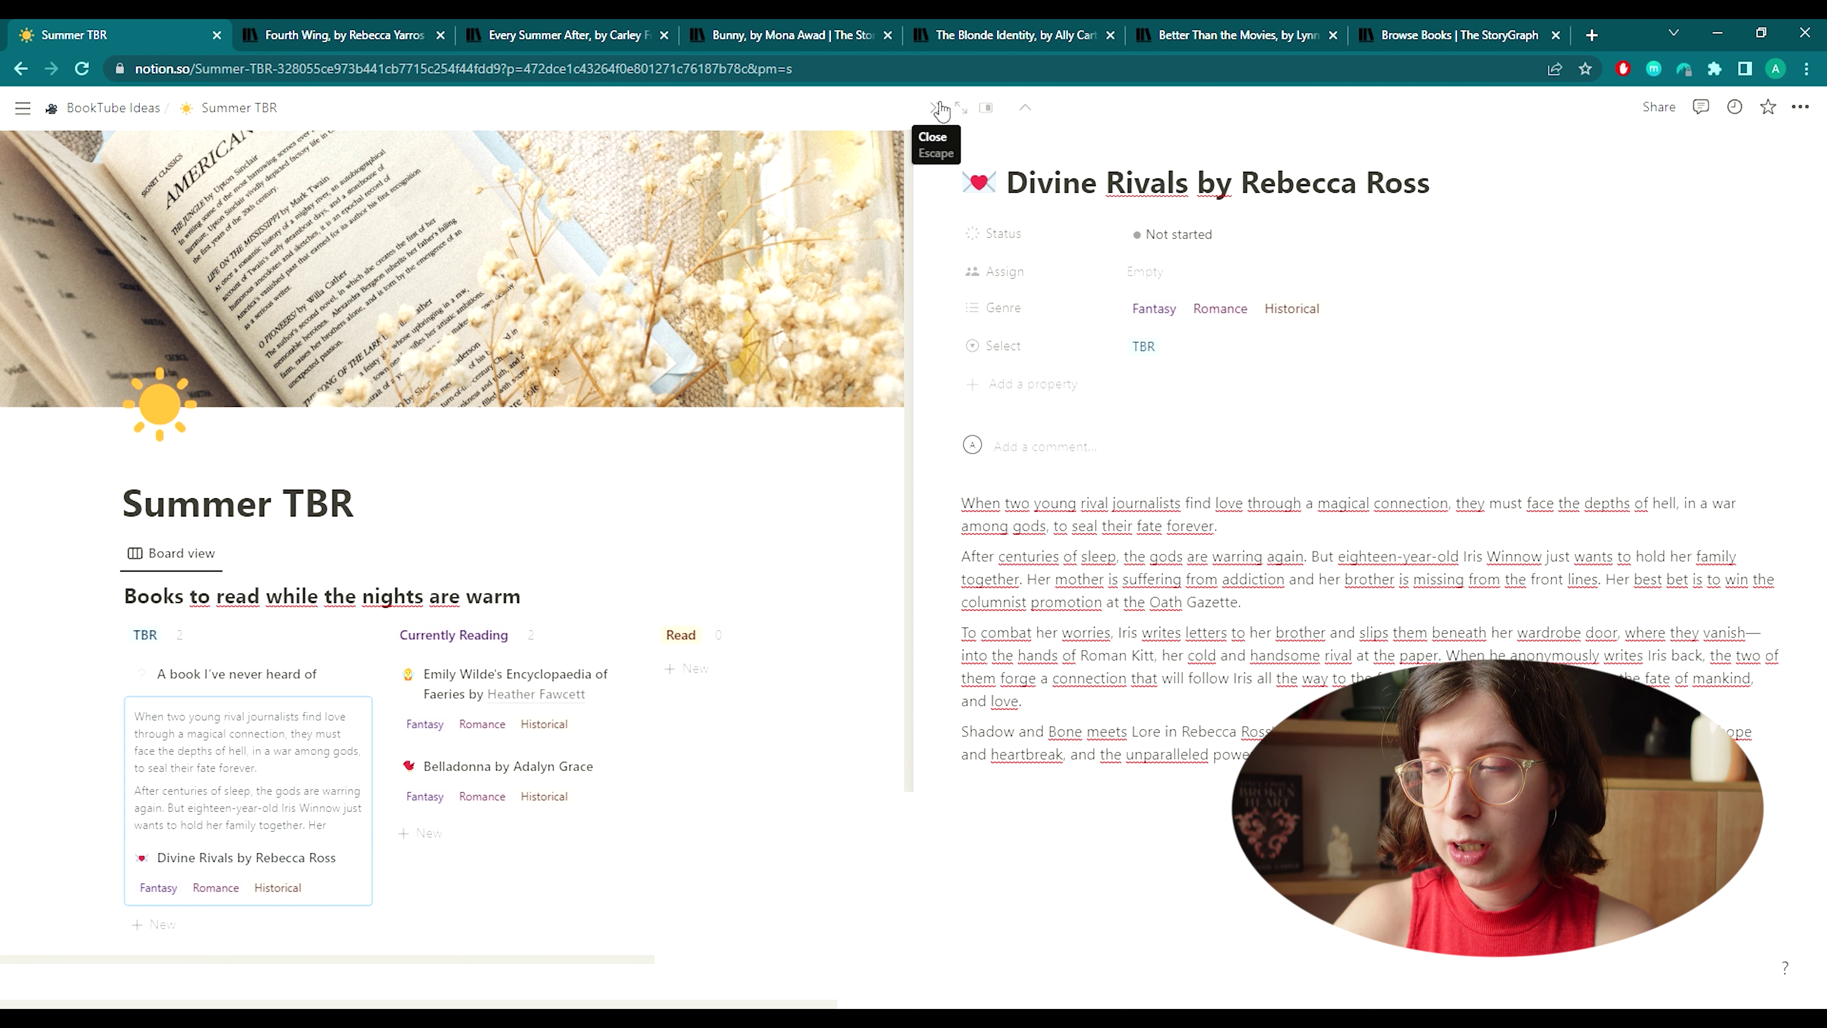
Close the Divine Rivals preview and add a 'Fourth Wing by Rebecca Yarros' card under TBR.
left_click(938, 108)
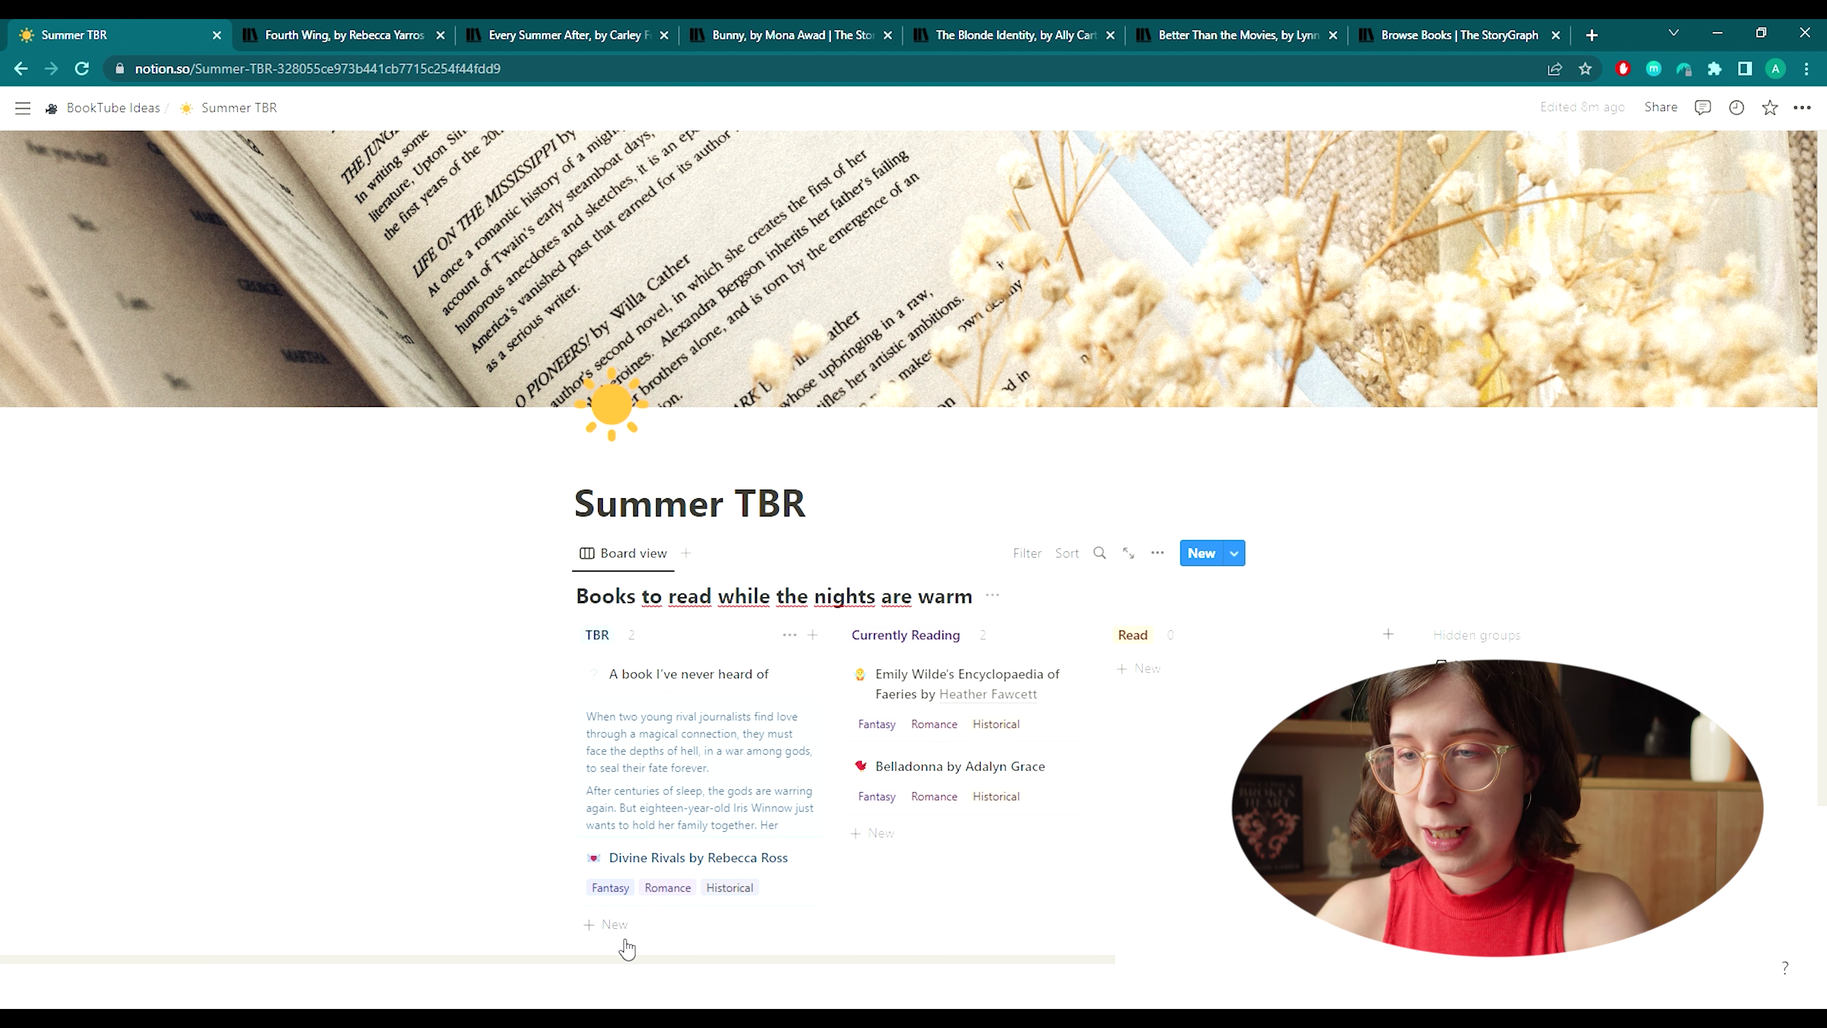
left_click(613, 924)
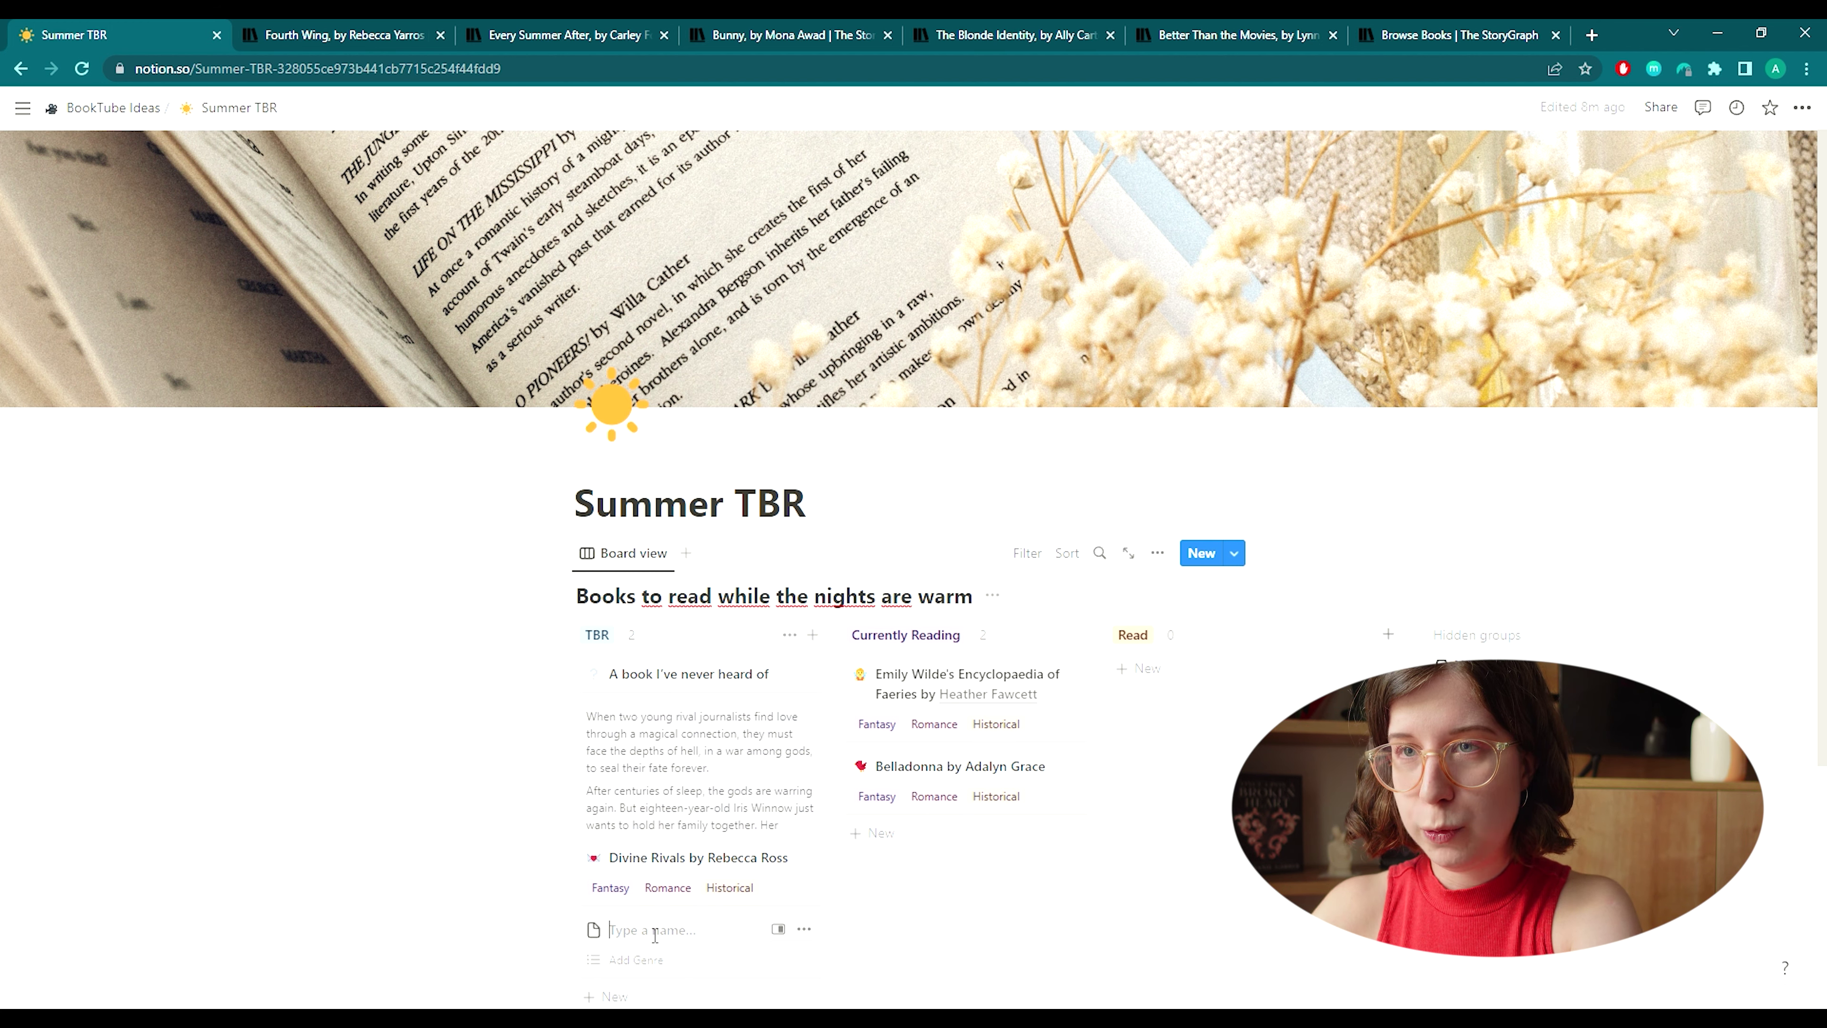
type("Four")
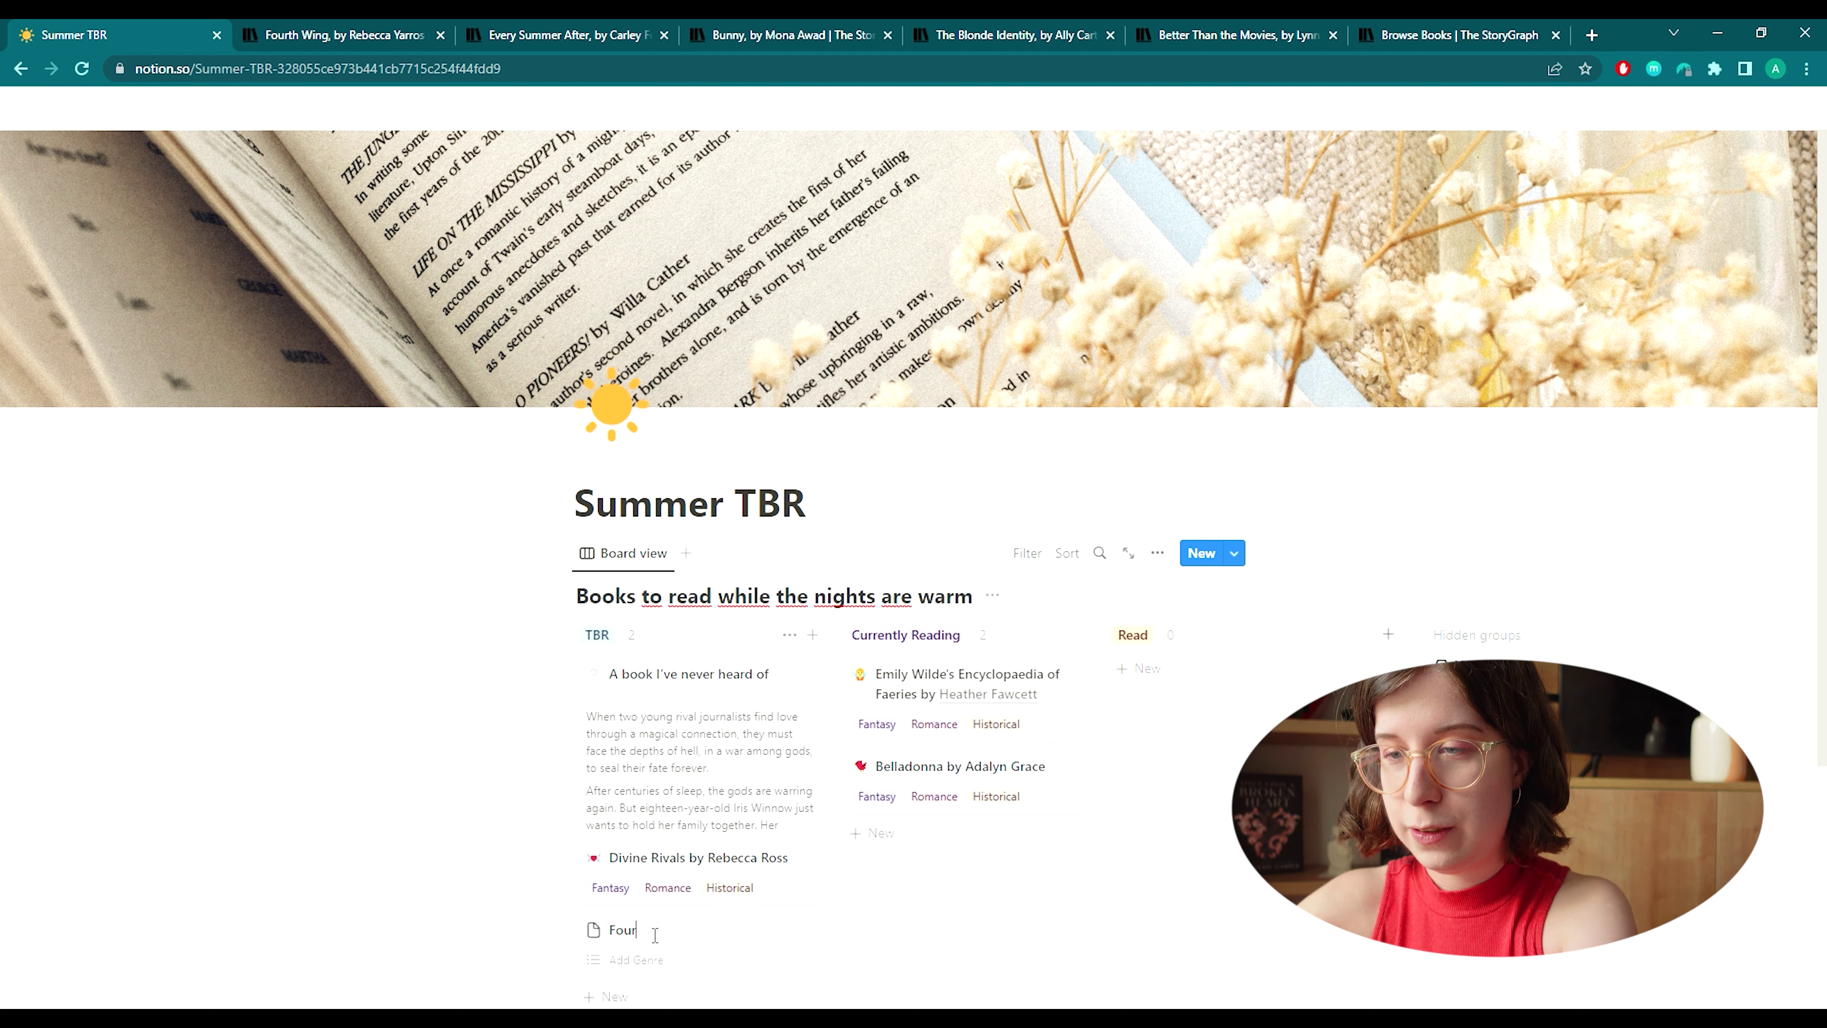
type("th Wing by")
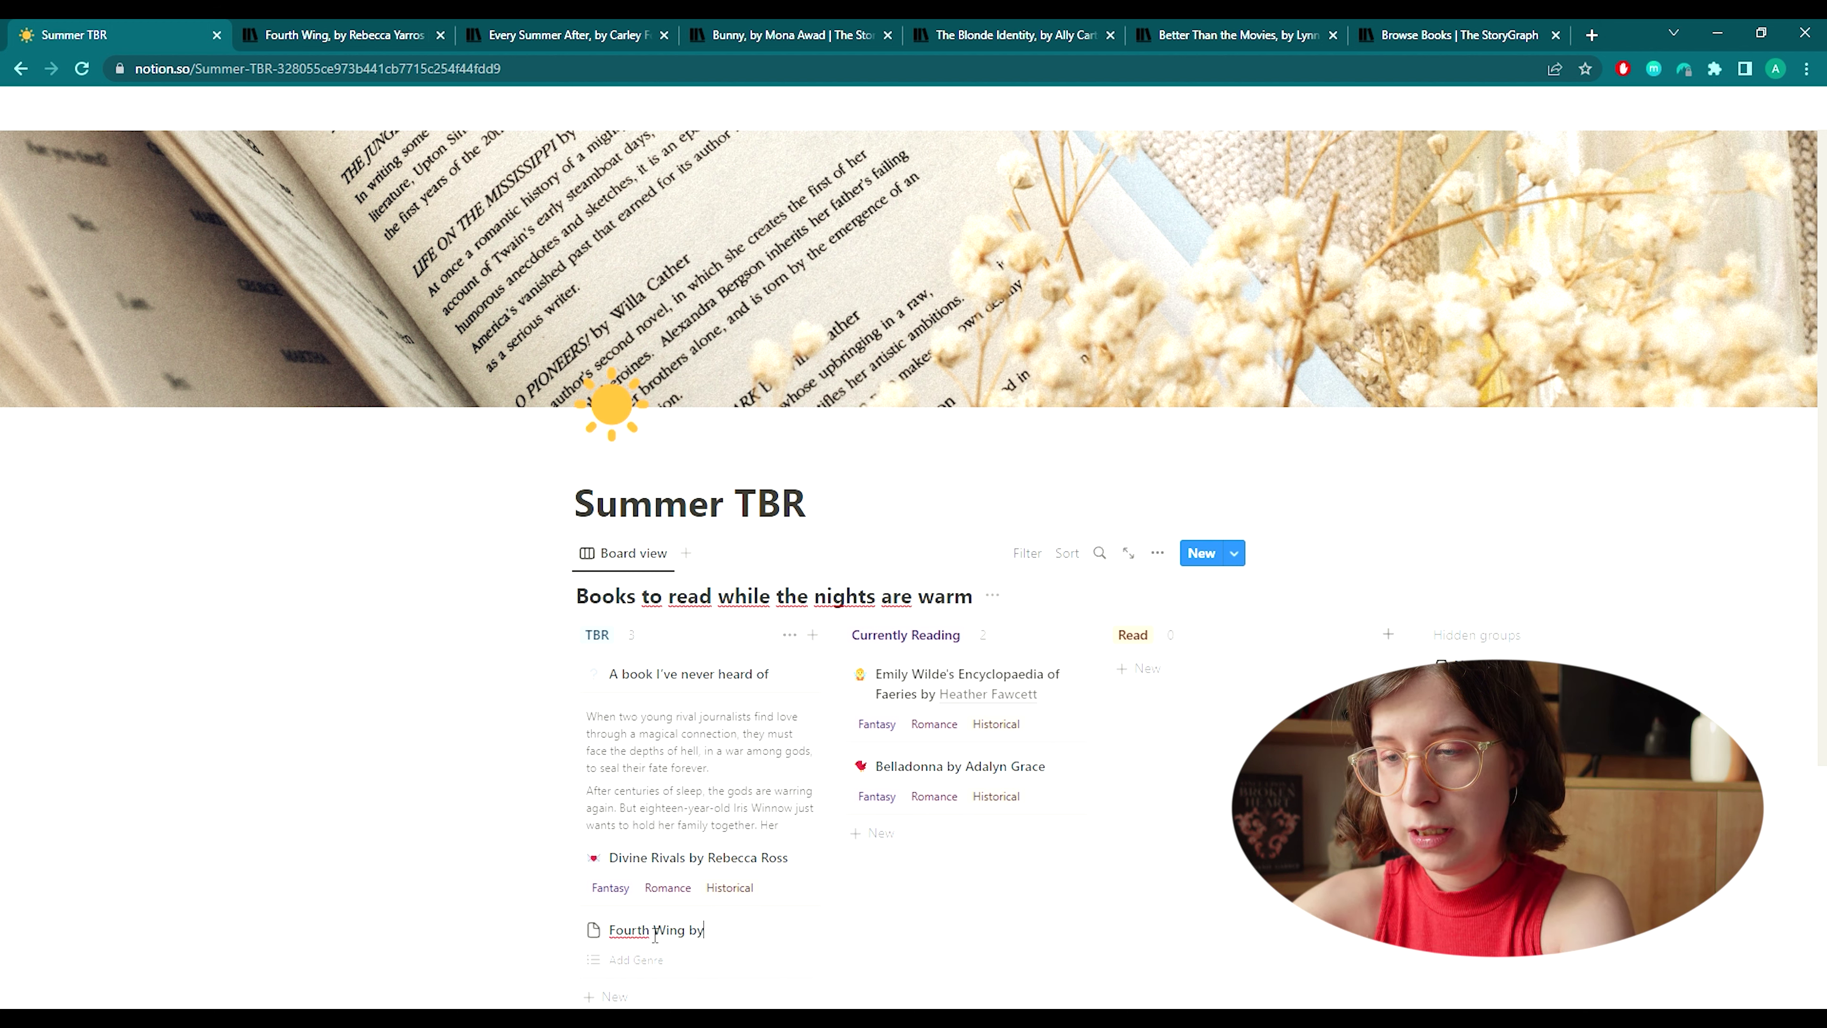
type(" Rebecca")
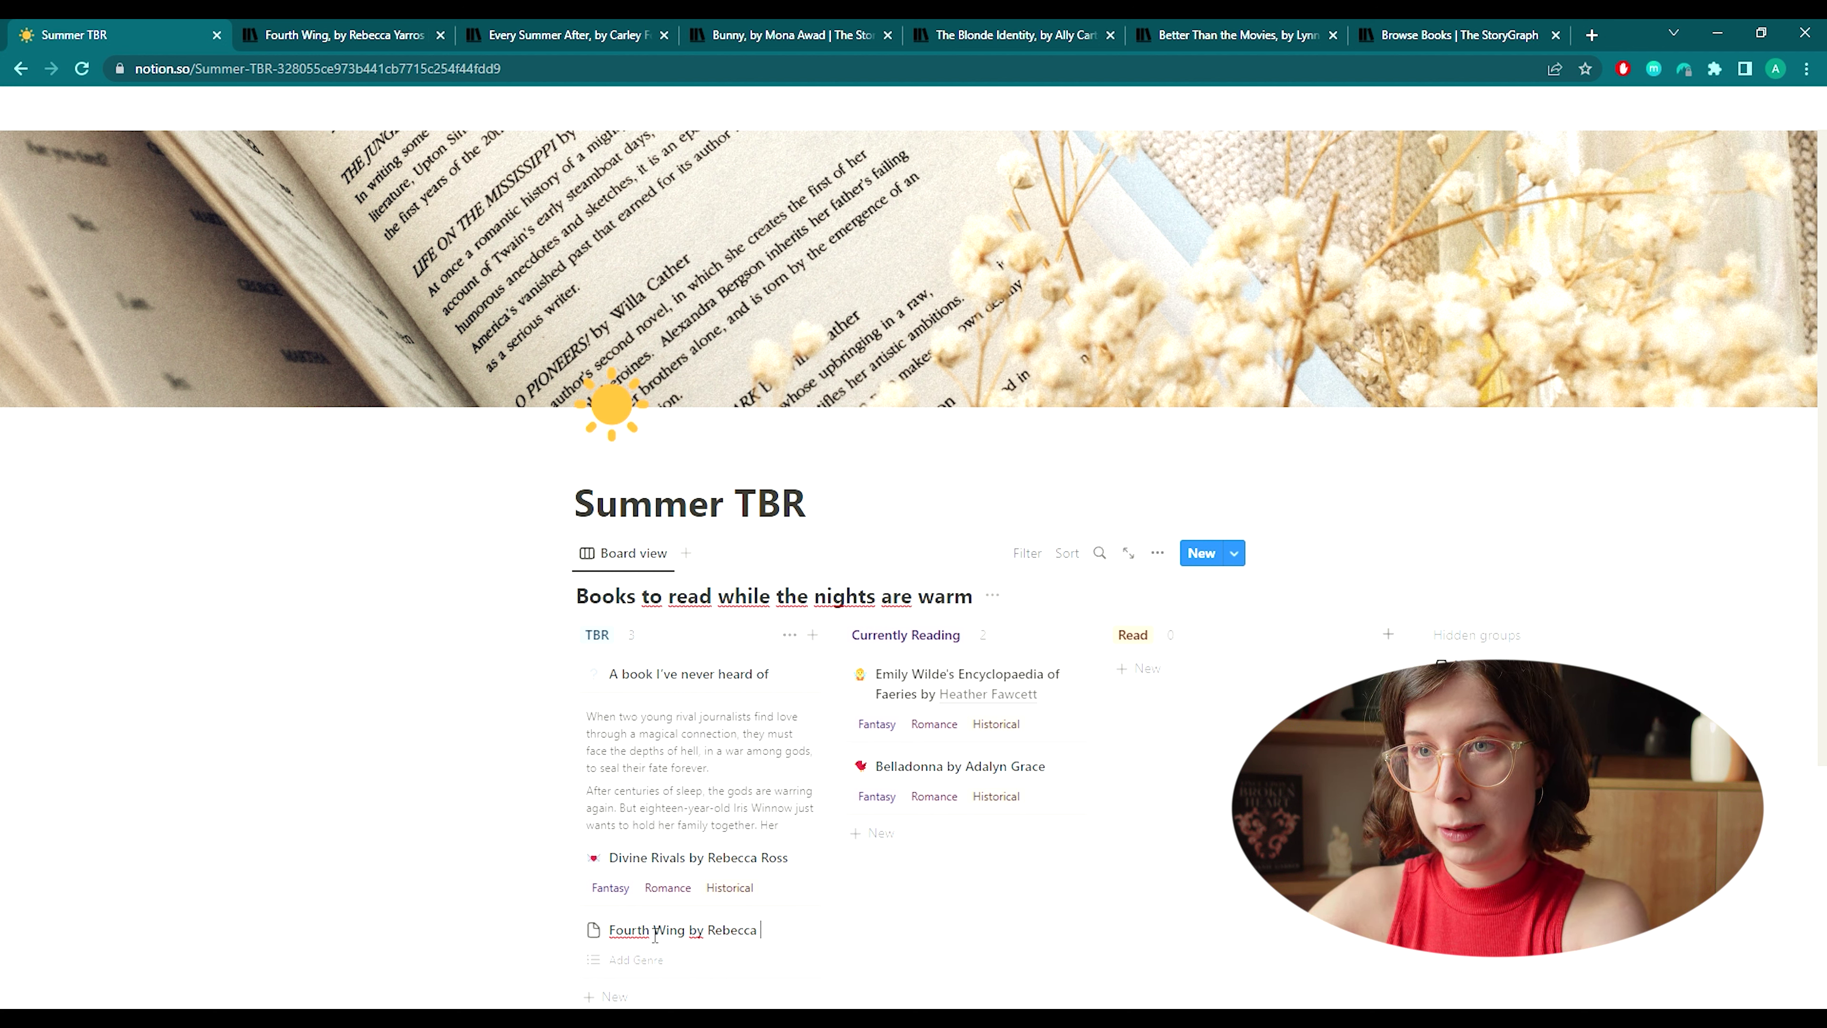
type(" Yarros")
key("Return")
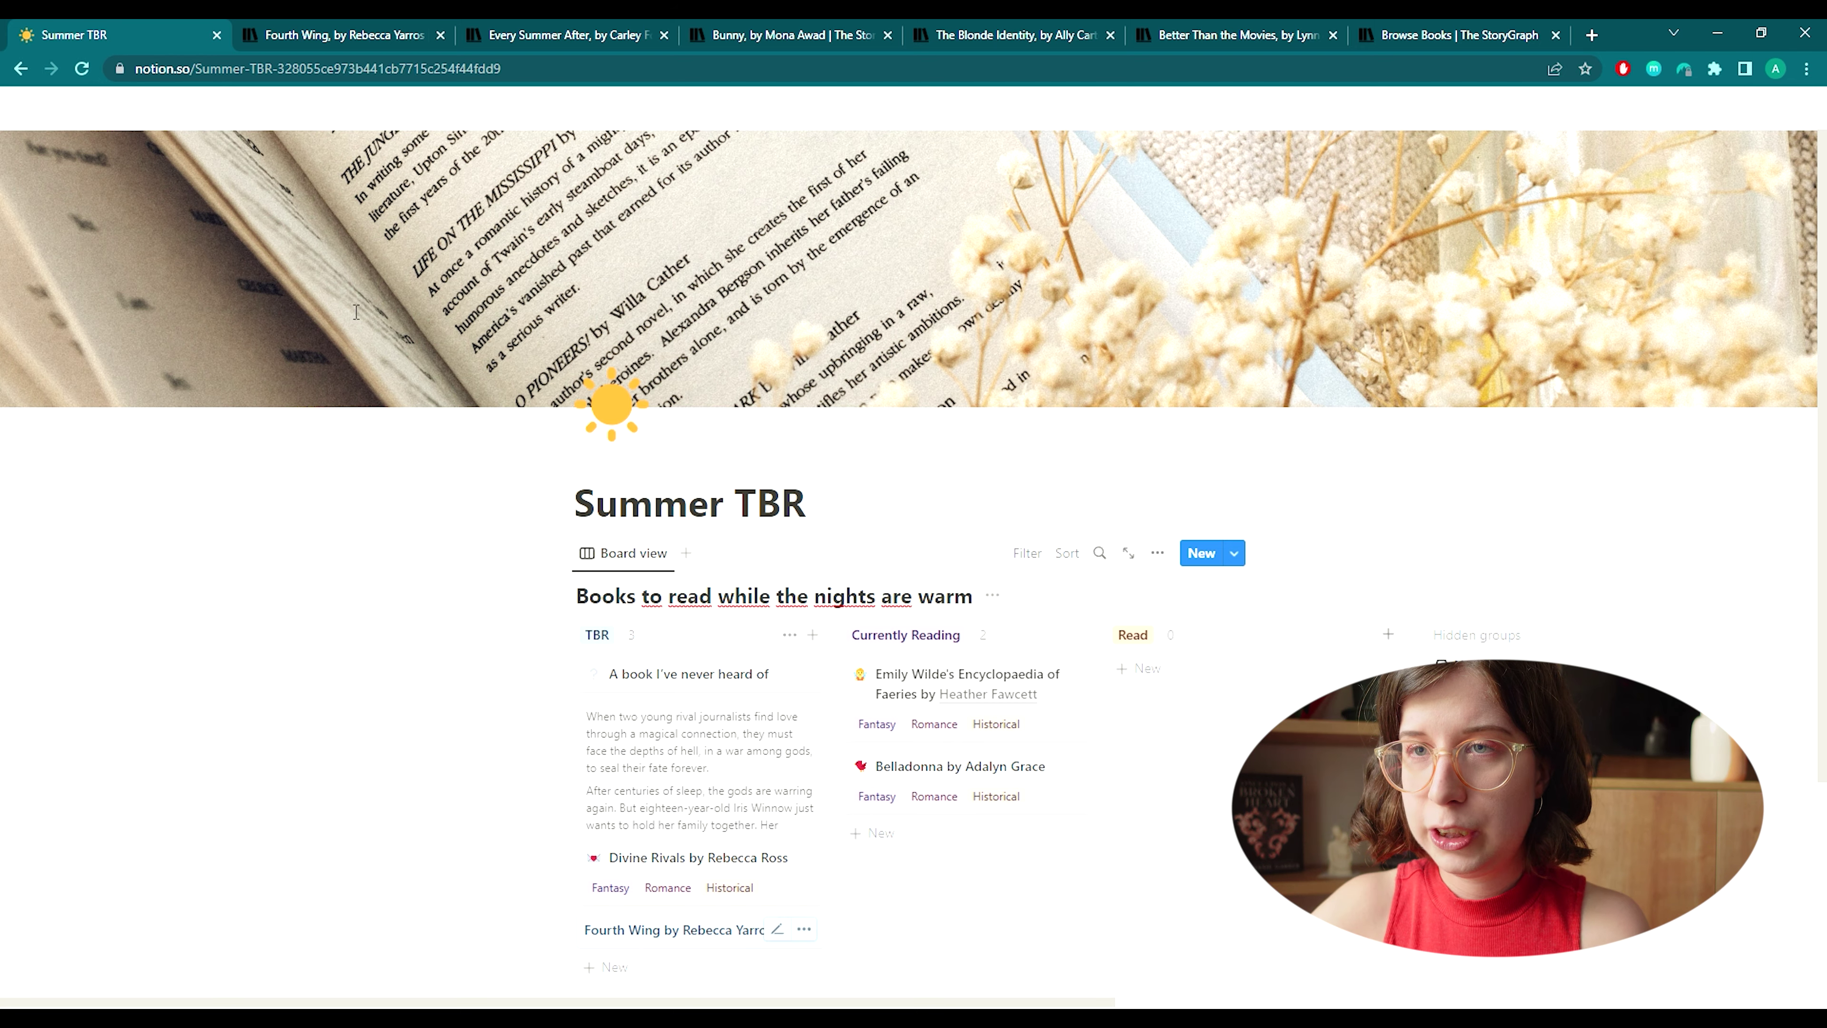
left_click(272, 29)
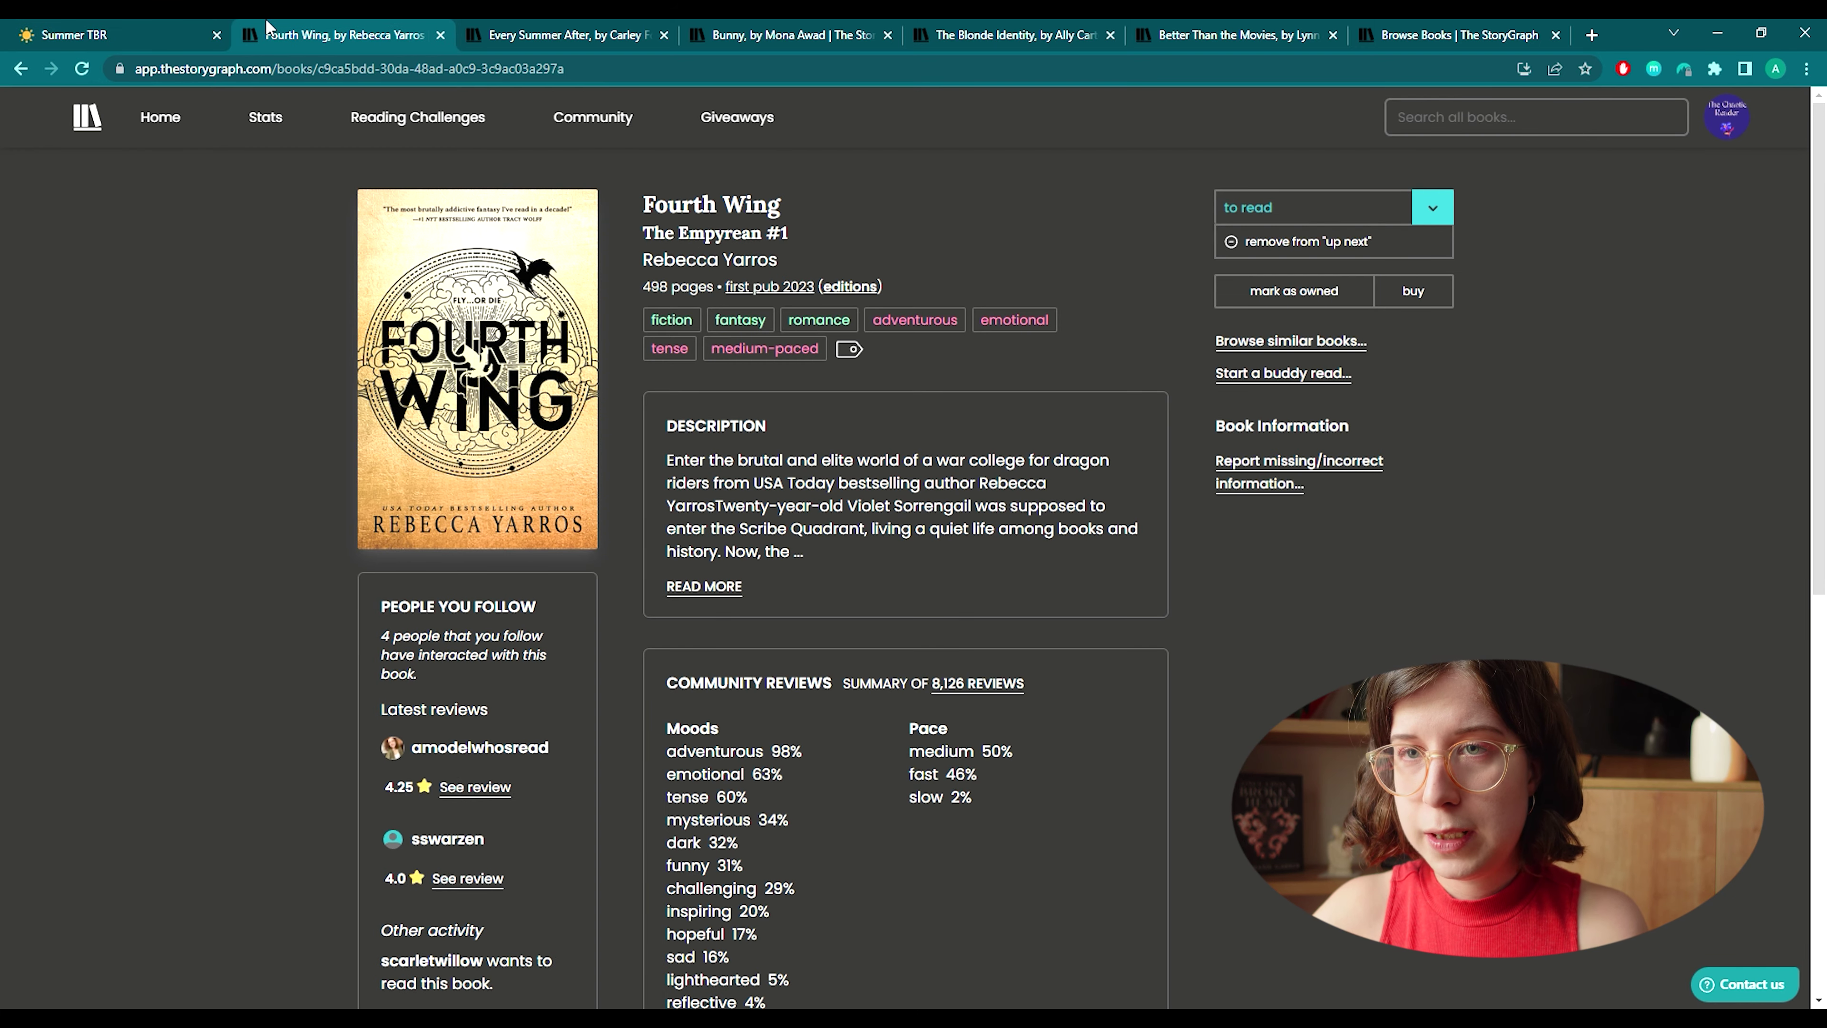
left_click(162, 27)
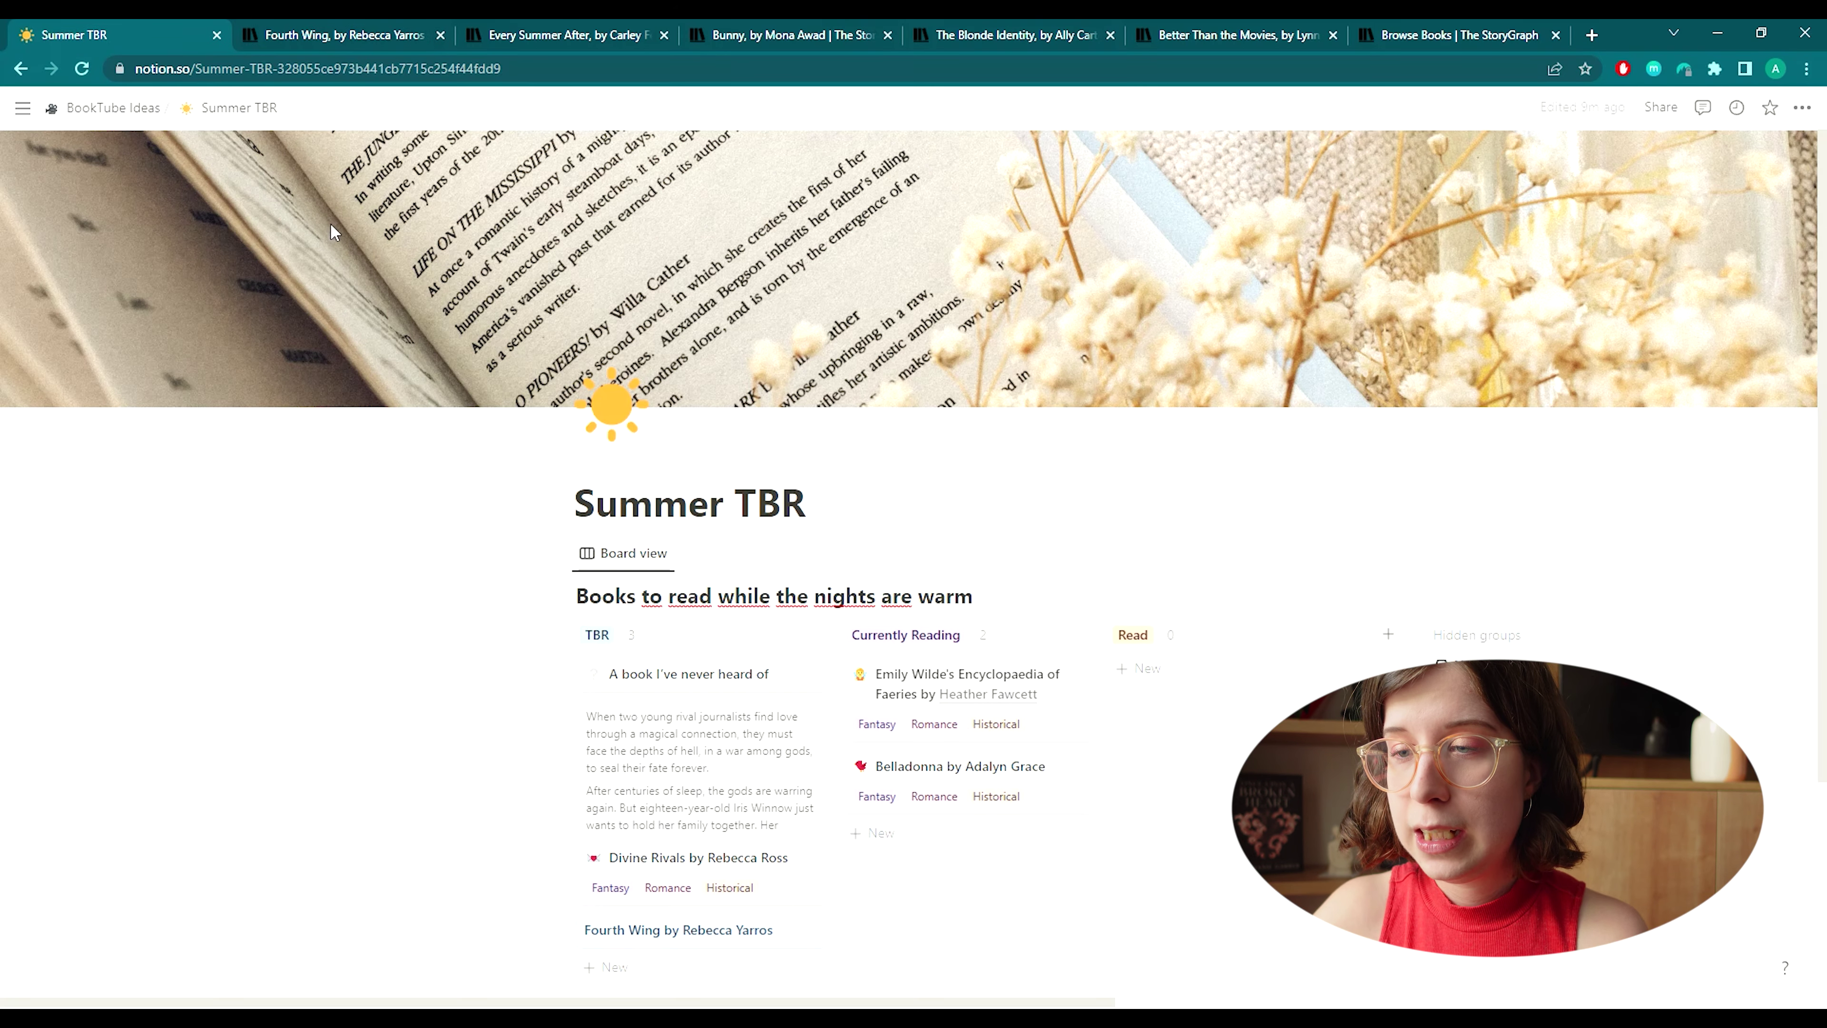
Open the Fourth Wing card and select its full expanded description on StoryGraph.
left_click(750, 938)
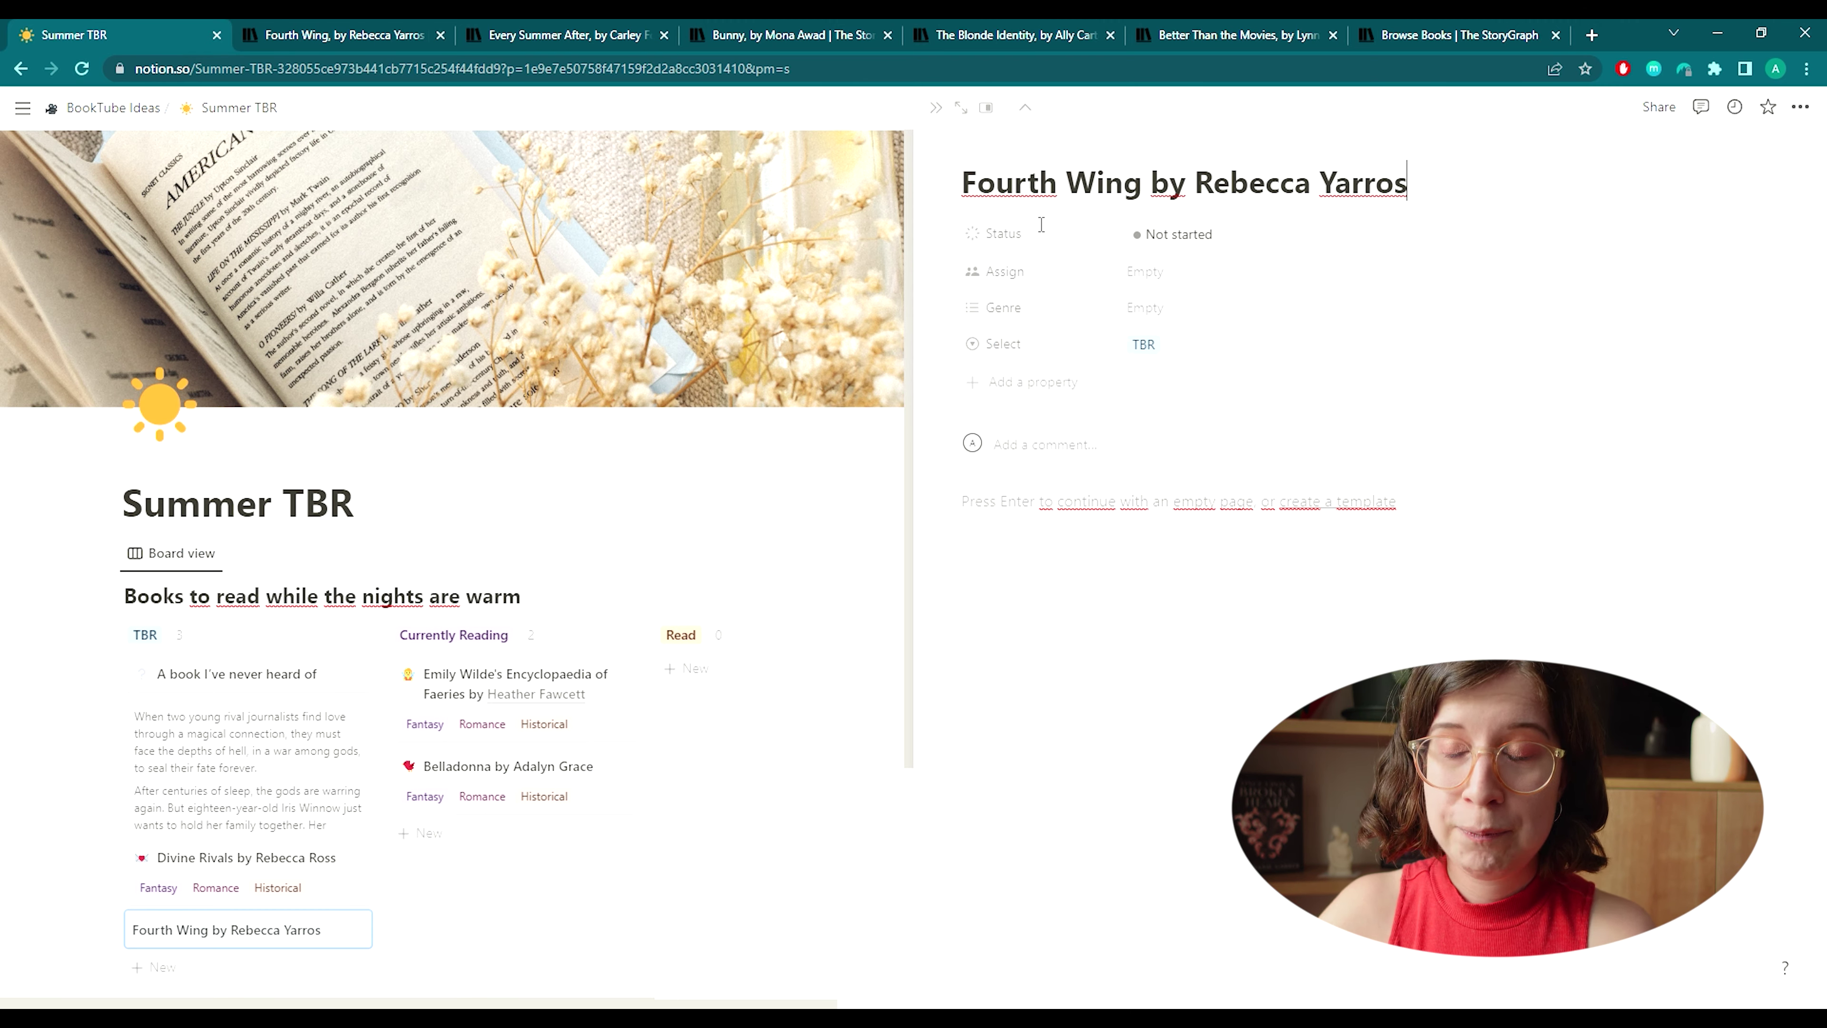
left_click(333, 34)
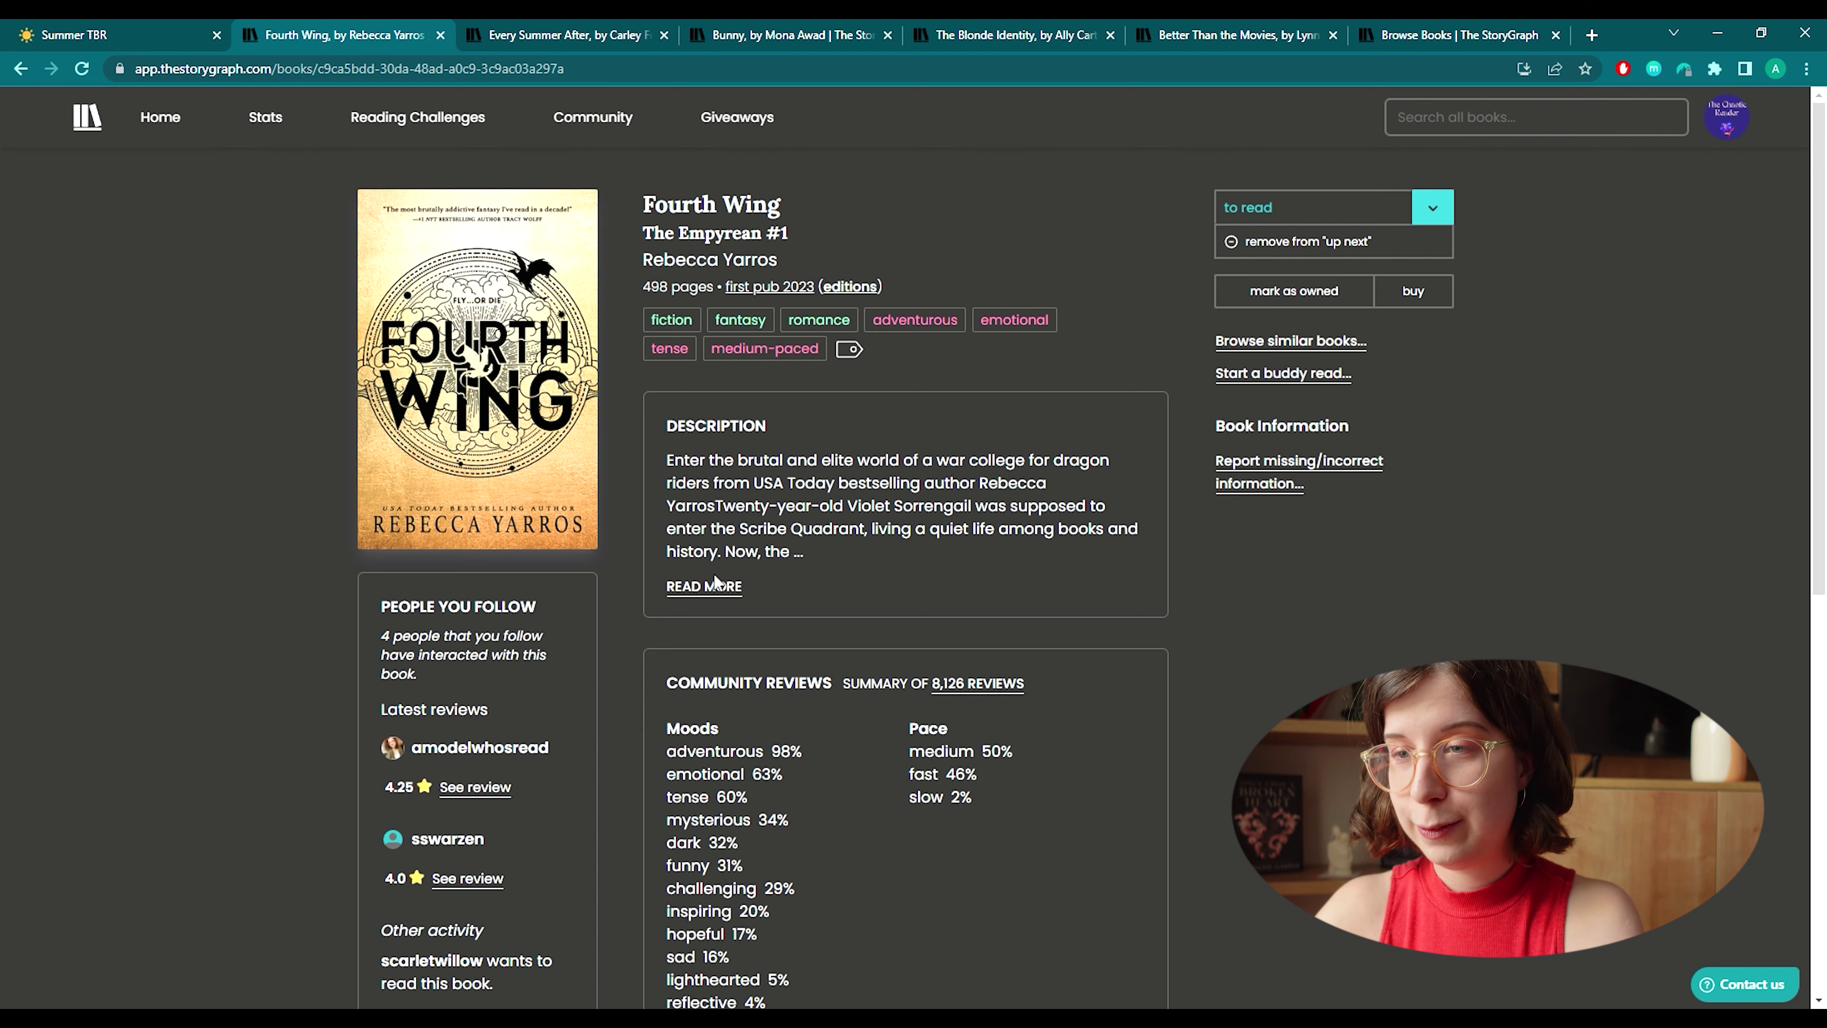
left_click(727, 587)
scroll(727, 586, "down", 2)
left_click_drag(666, 283, 822, 965)
scroll(648, 504, "up", 3)
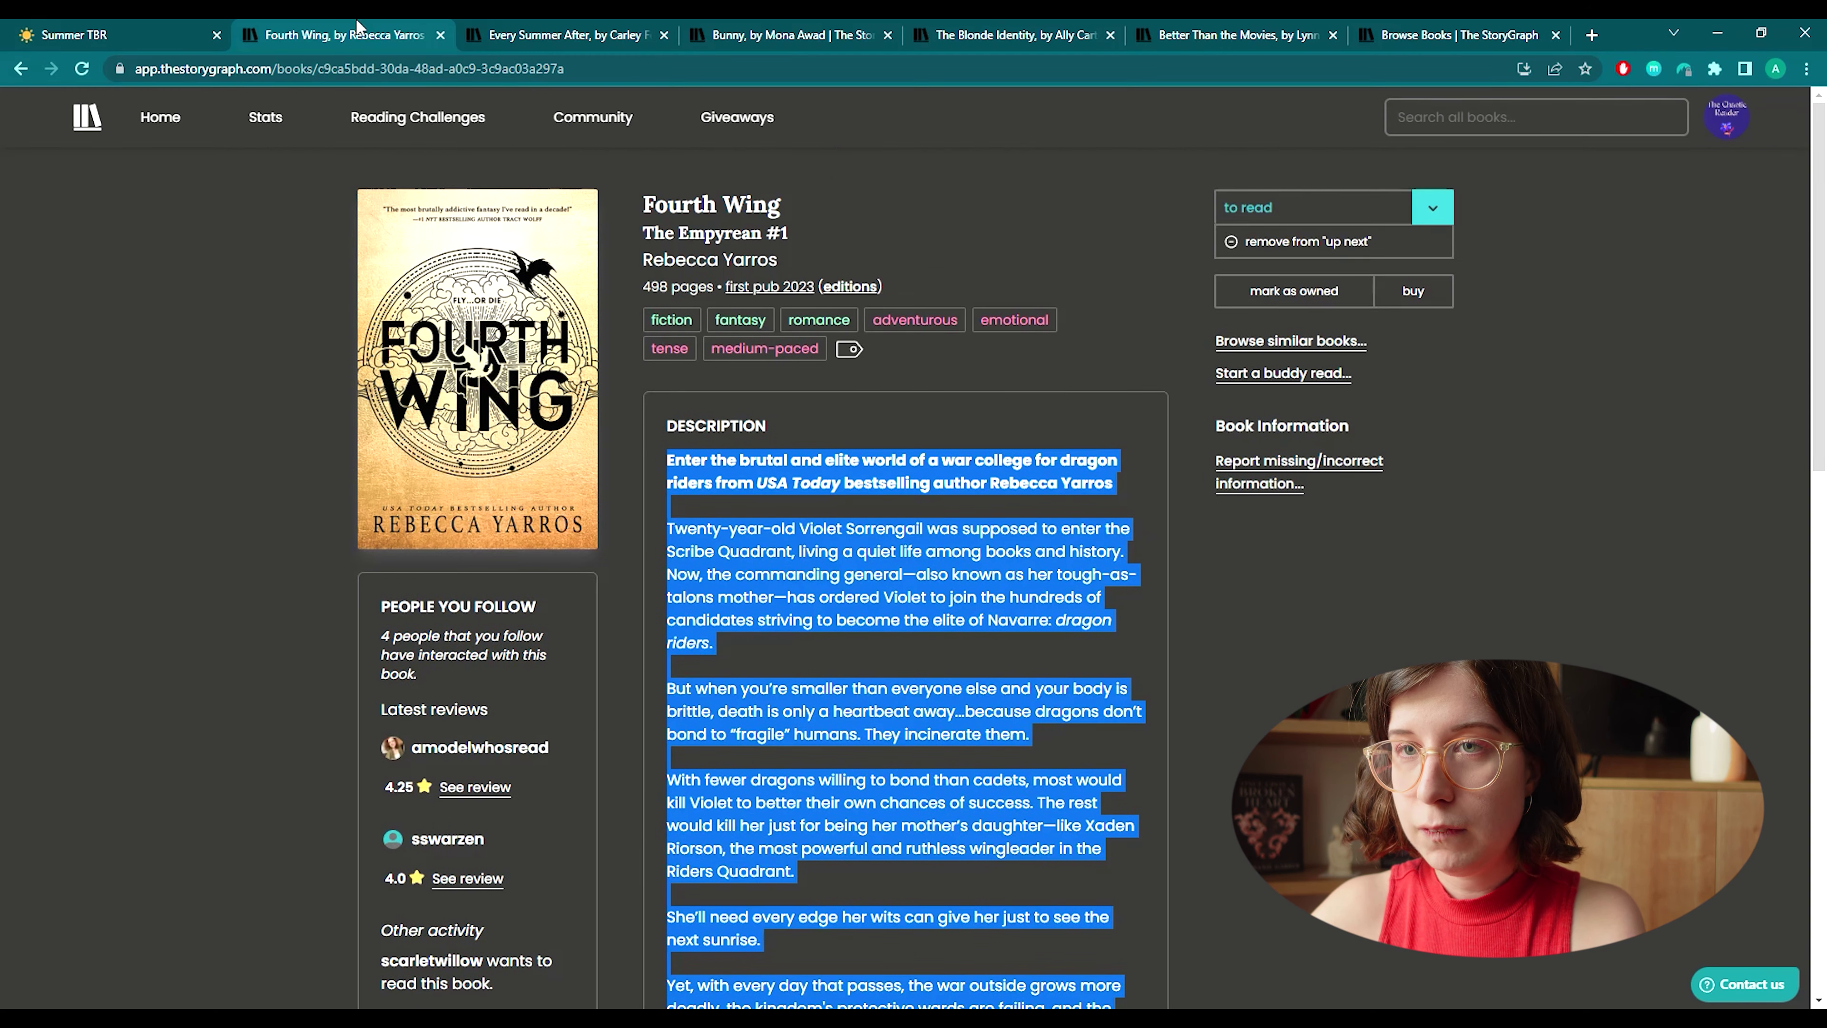
Paste the Fourth Wing description into the body of its Notion page.
left_click(76, 32)
left_click(975, 505)
key("ctrl+v")
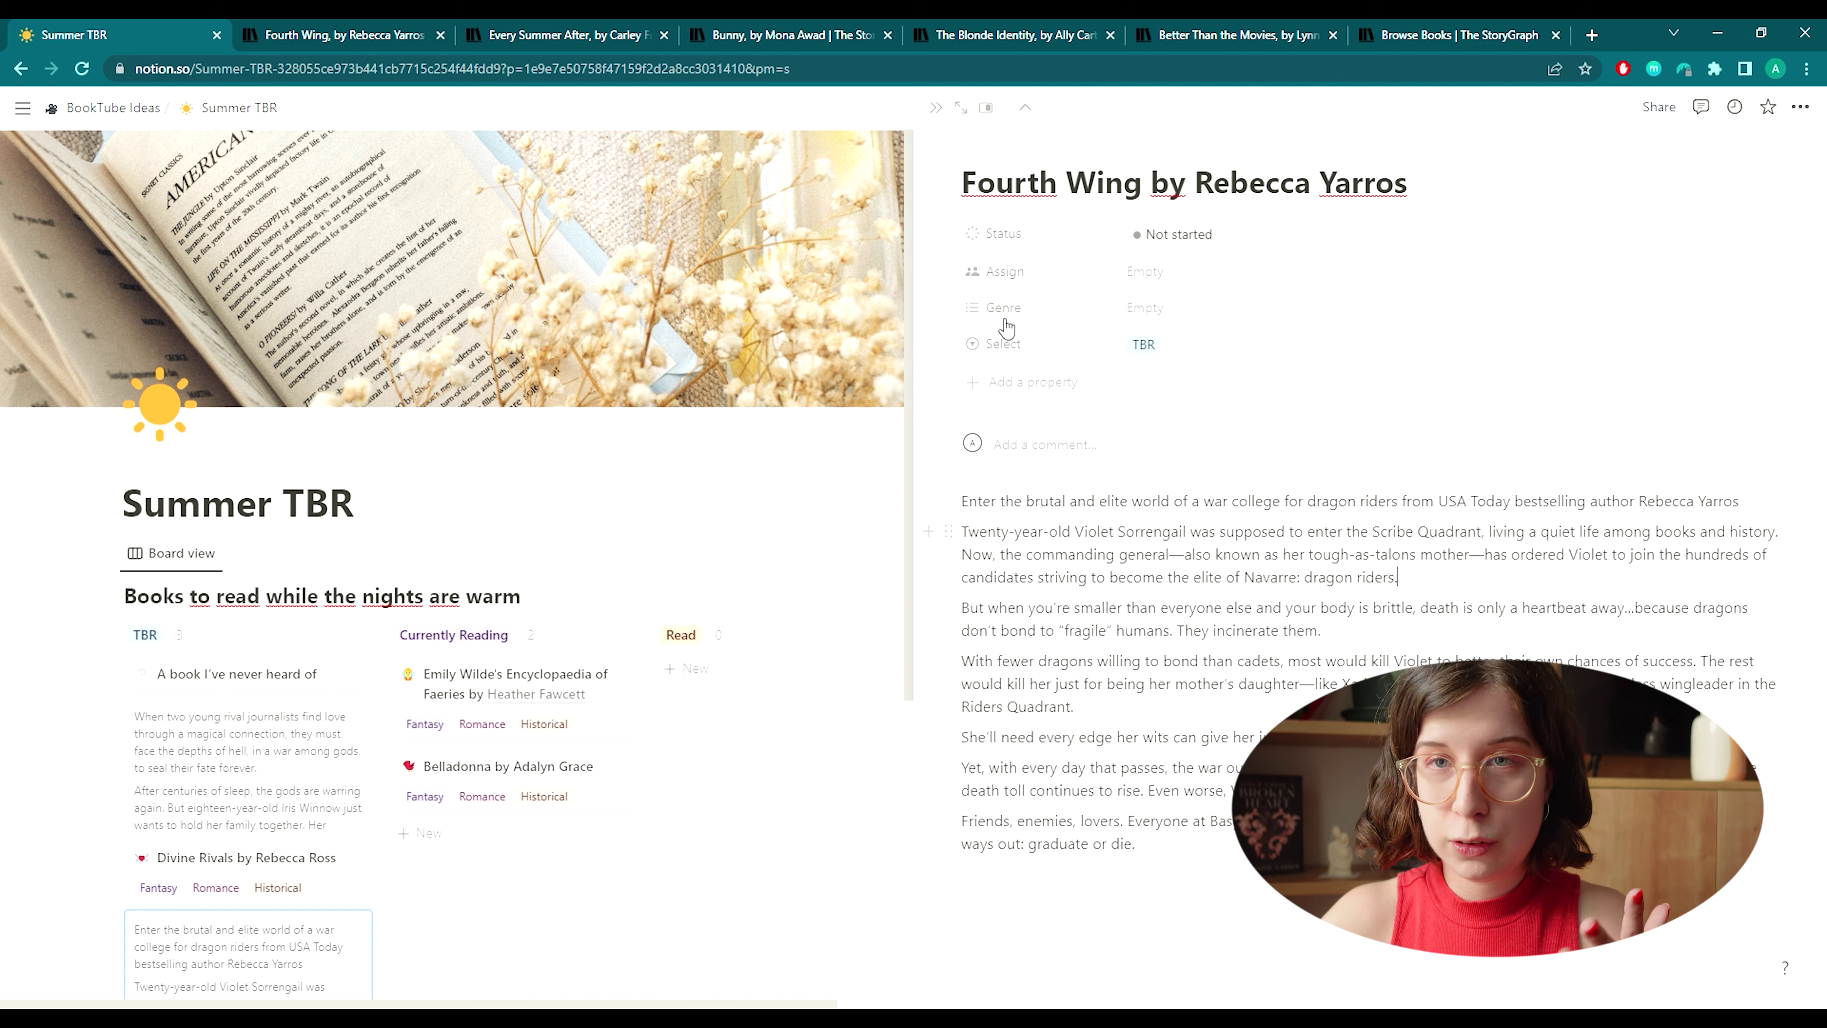
left_click(385, 25)
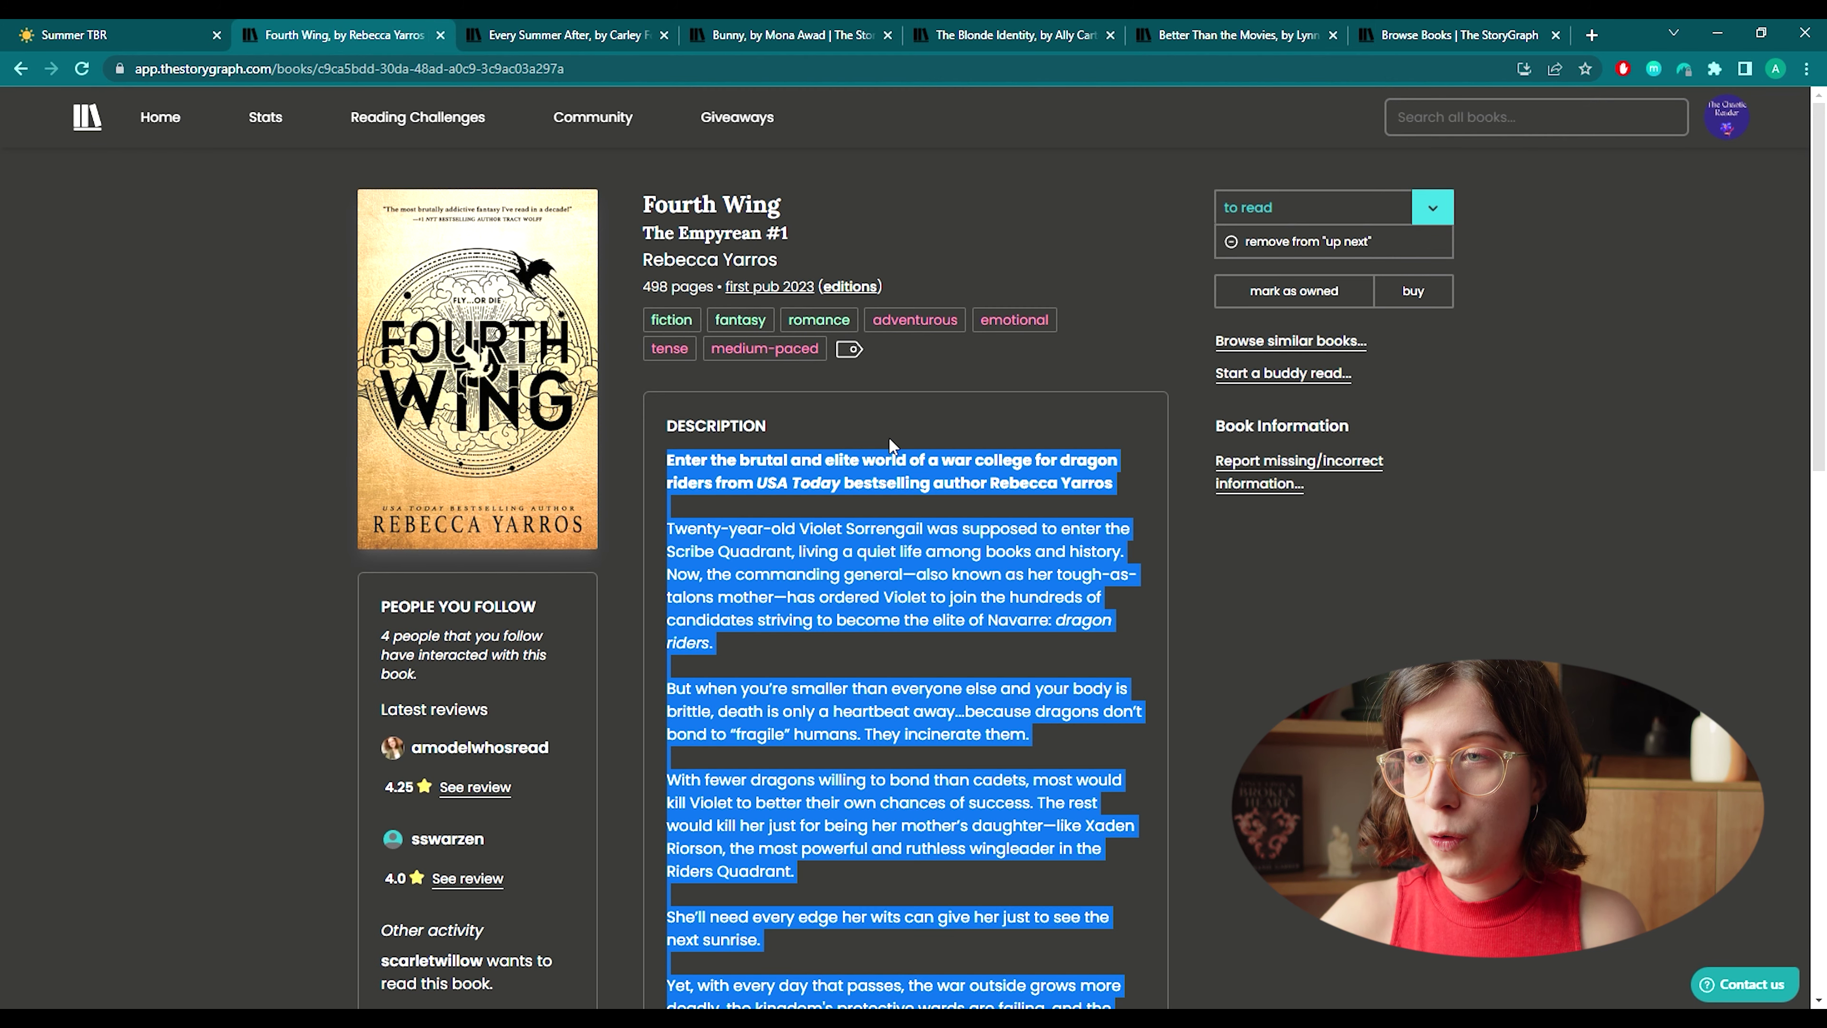
left_click(317, 446)
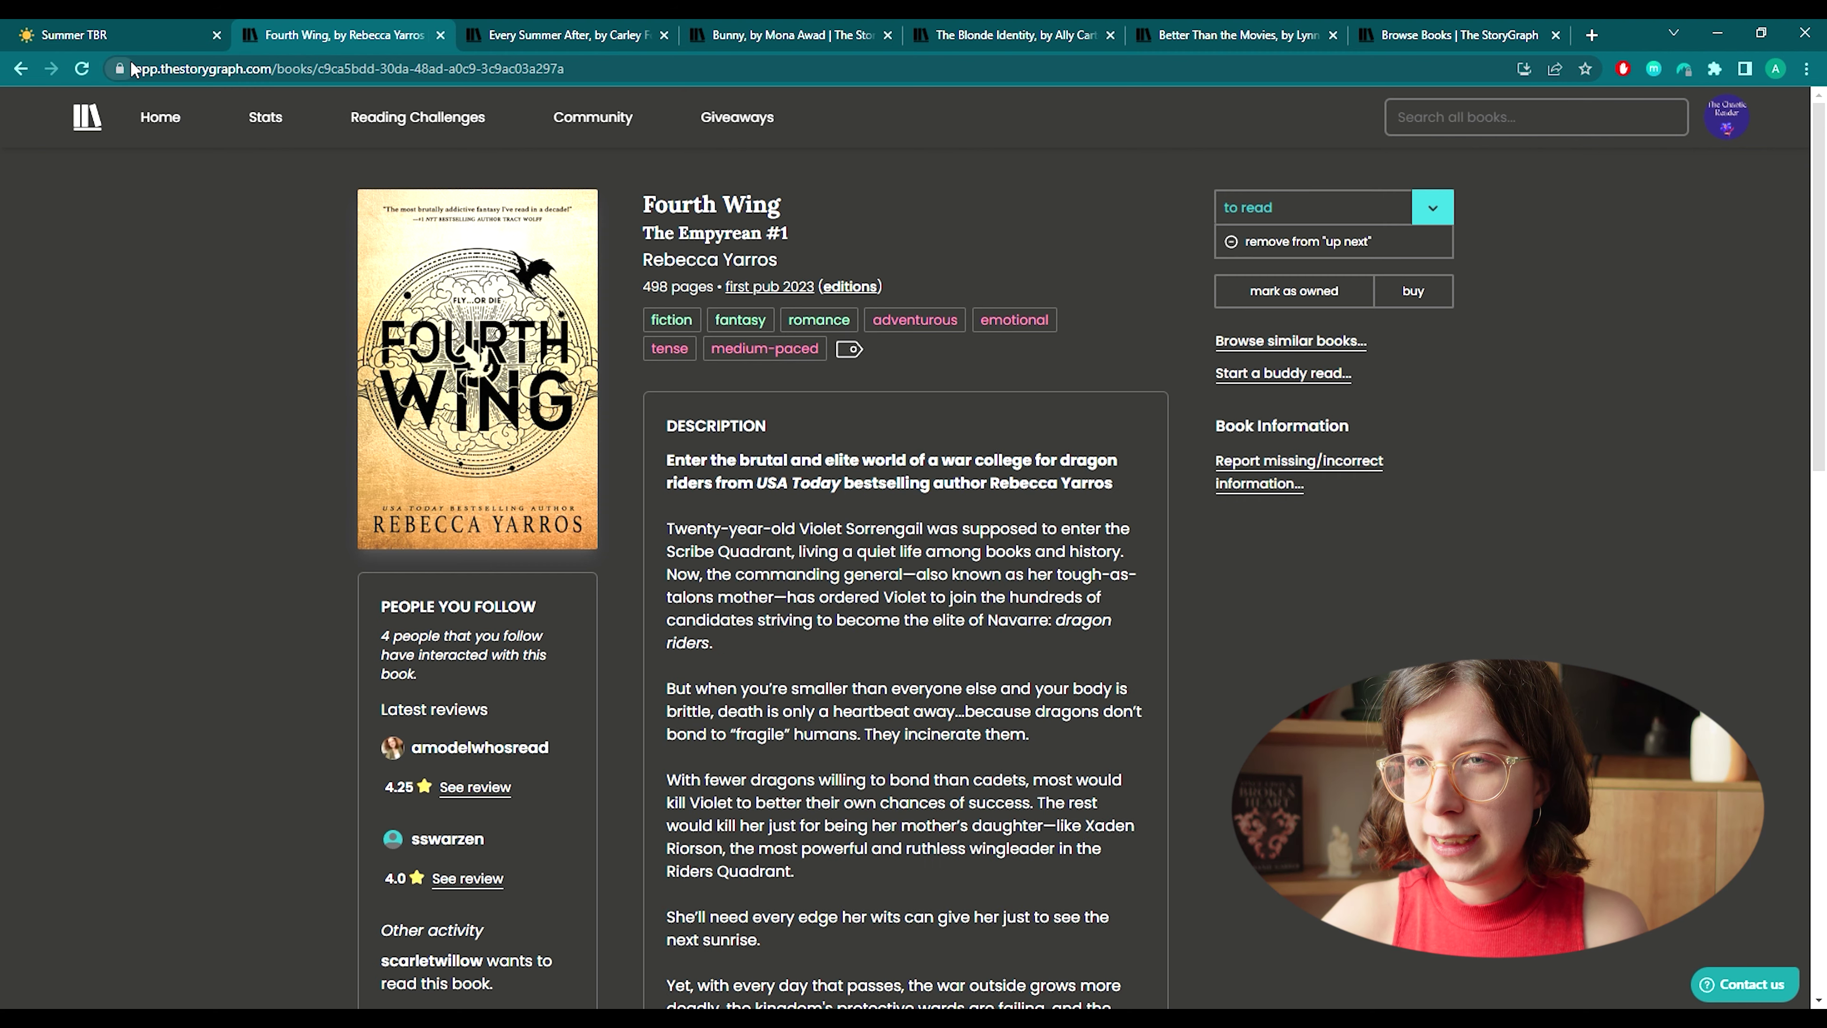
left_click(131, 37)
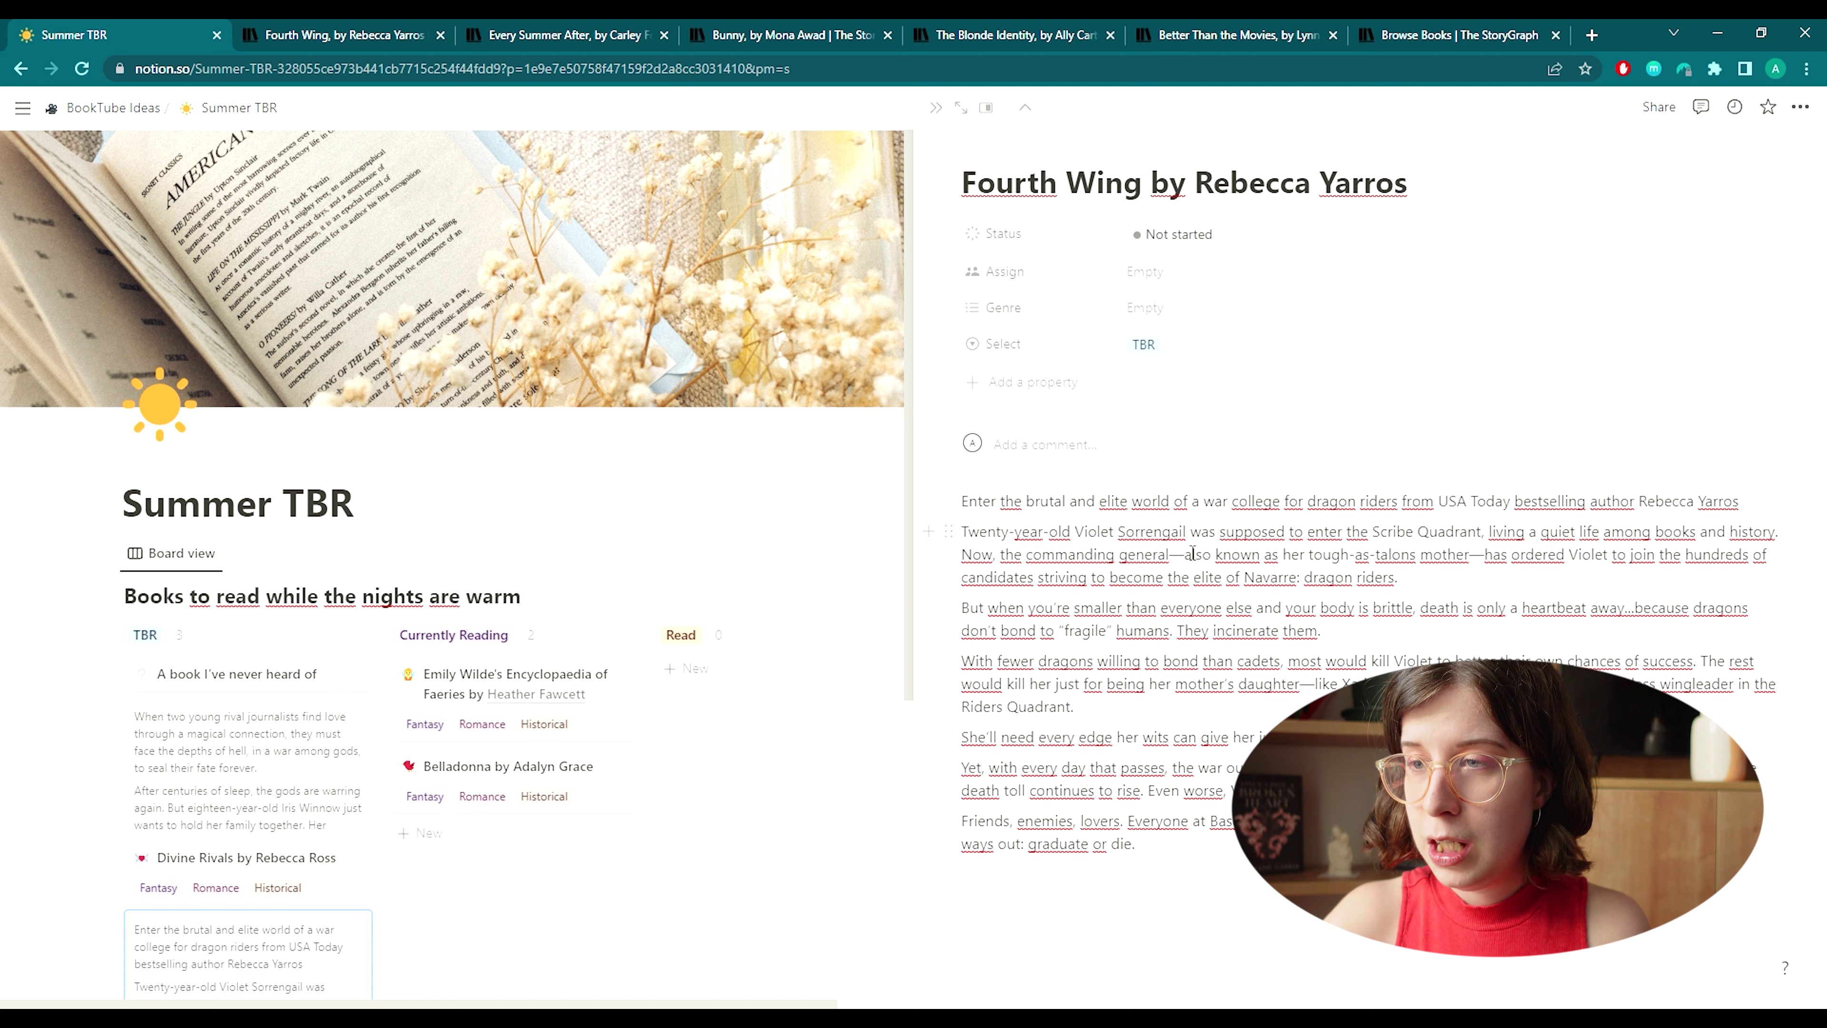
Tag Fourth Wing with the Fantasy and Romance genres.
left_click(1195, 535)
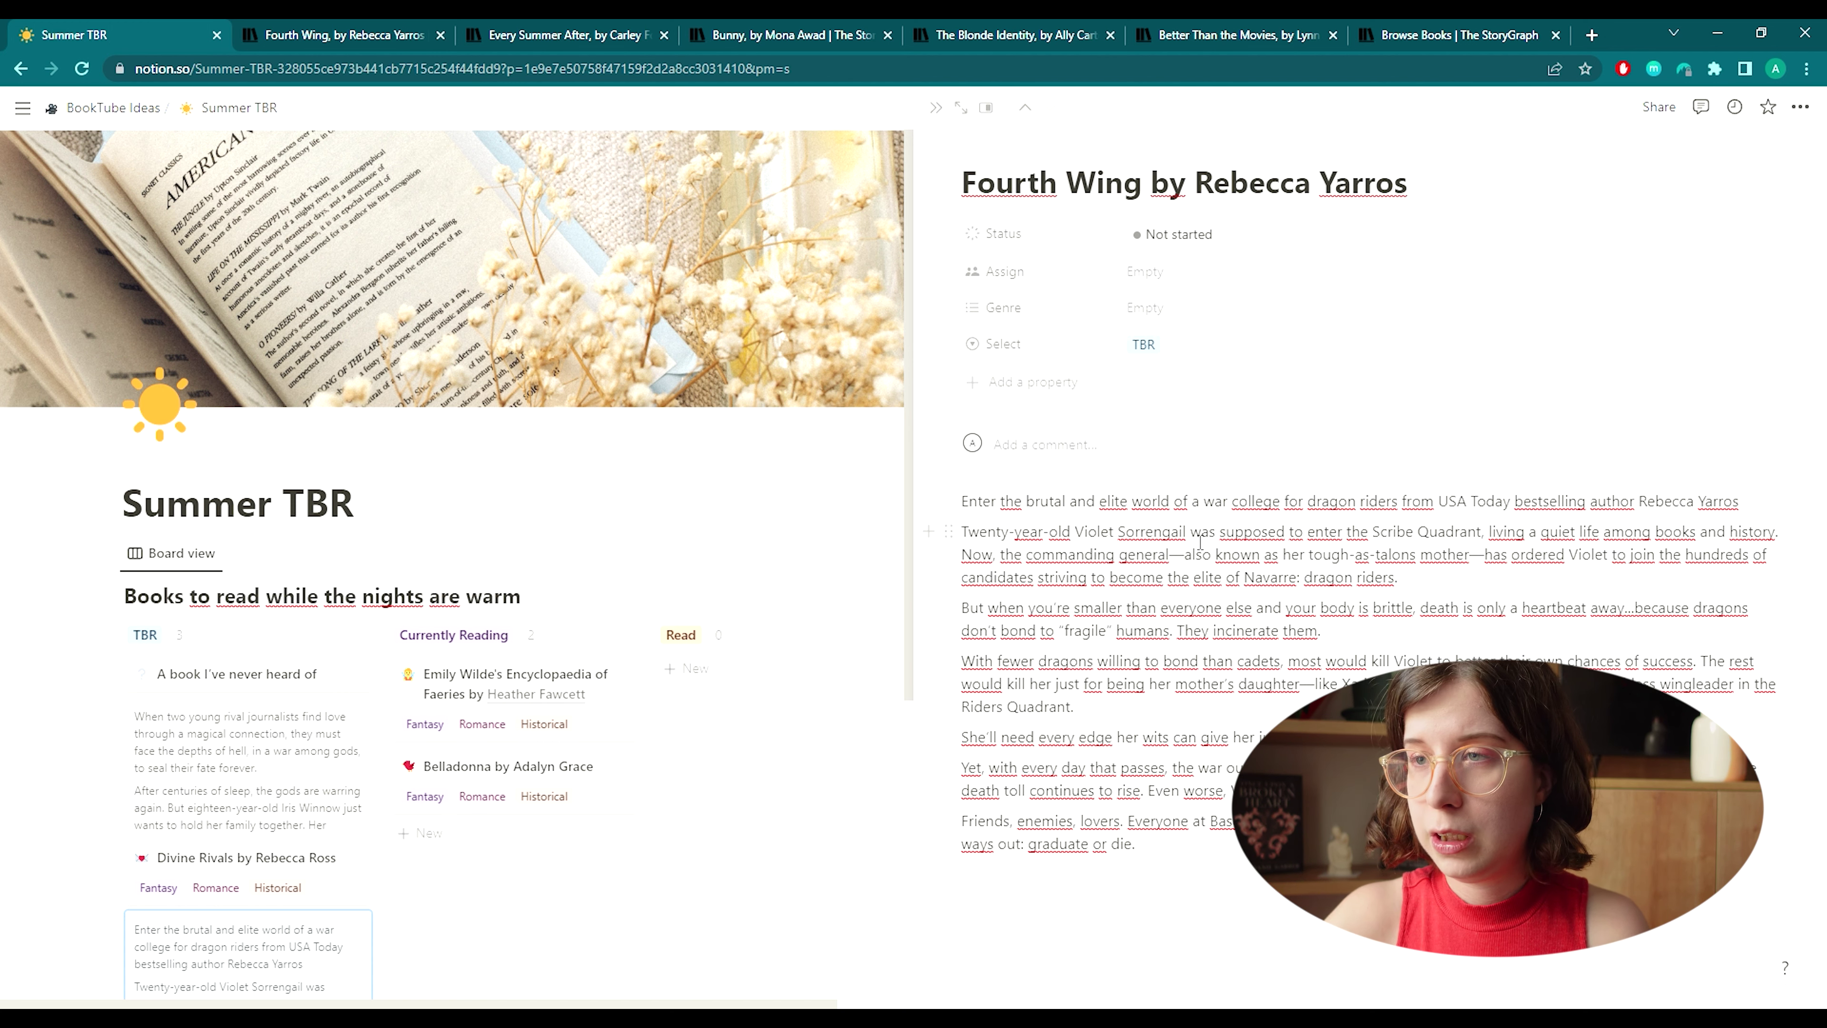
left_click(1146, 309)
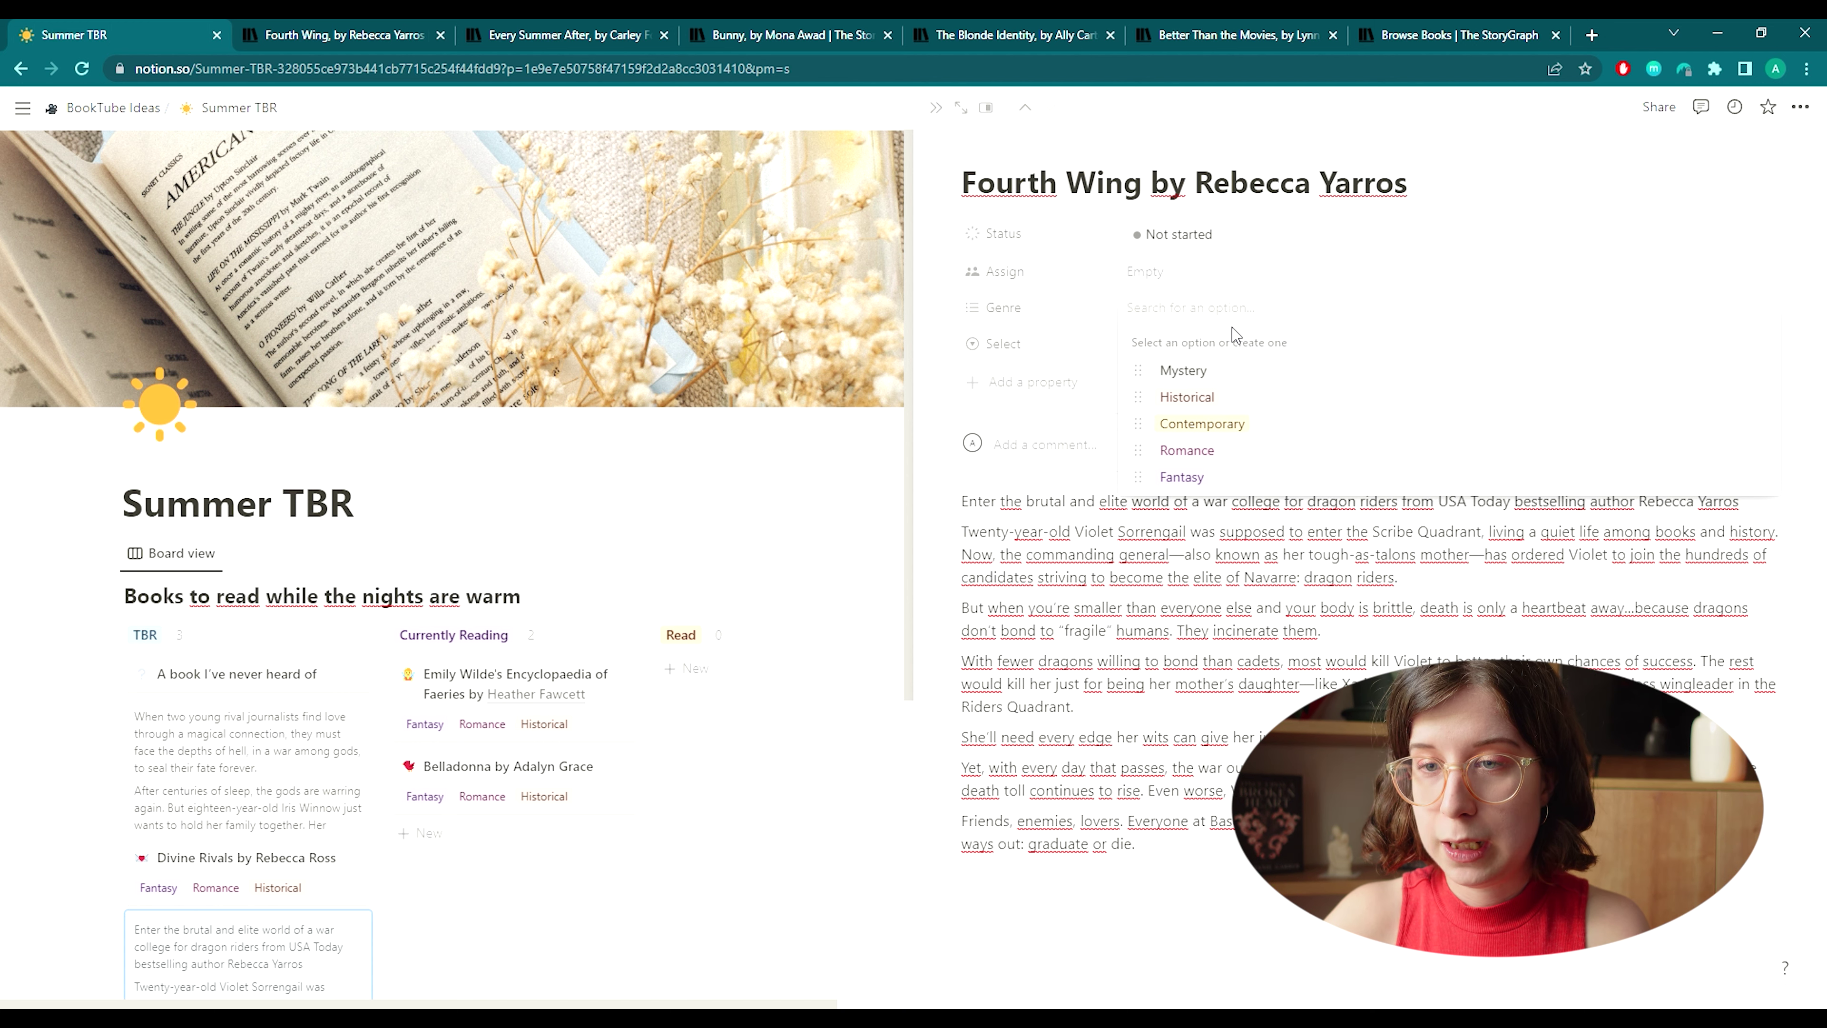
left_click(1250, 477)
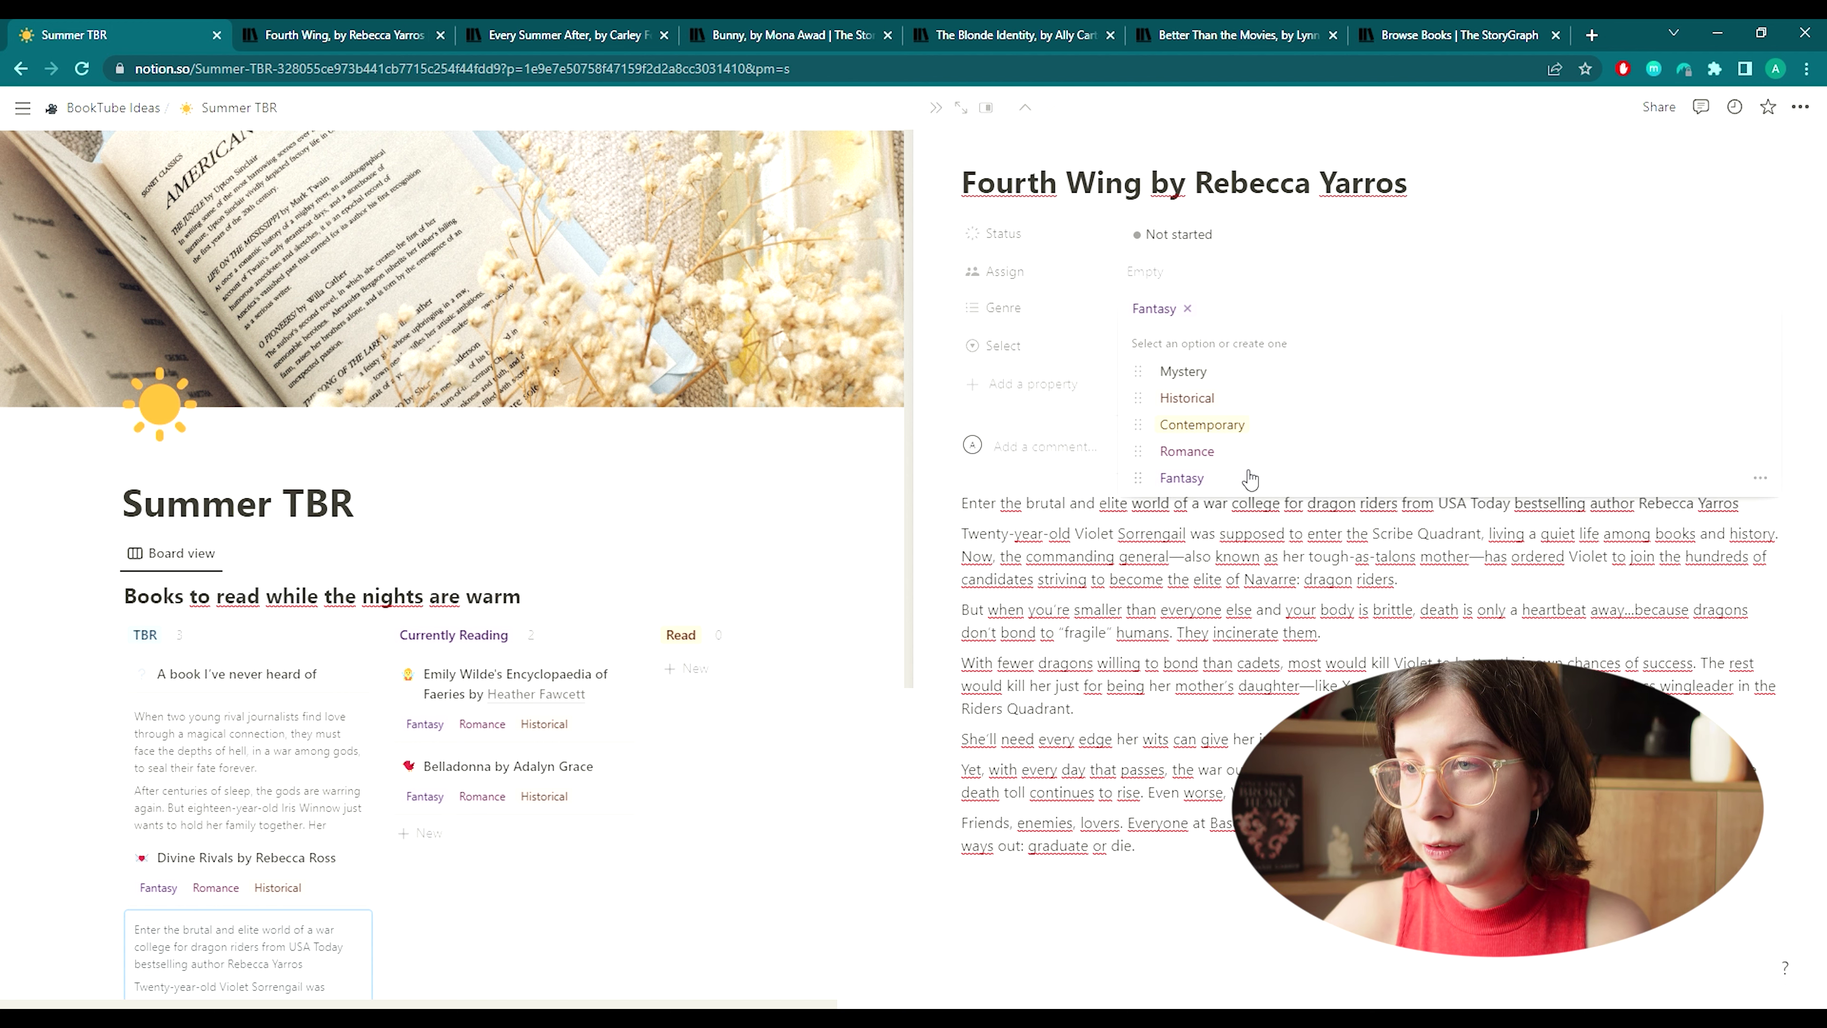
left_click(1246, 451)
key("Escape")
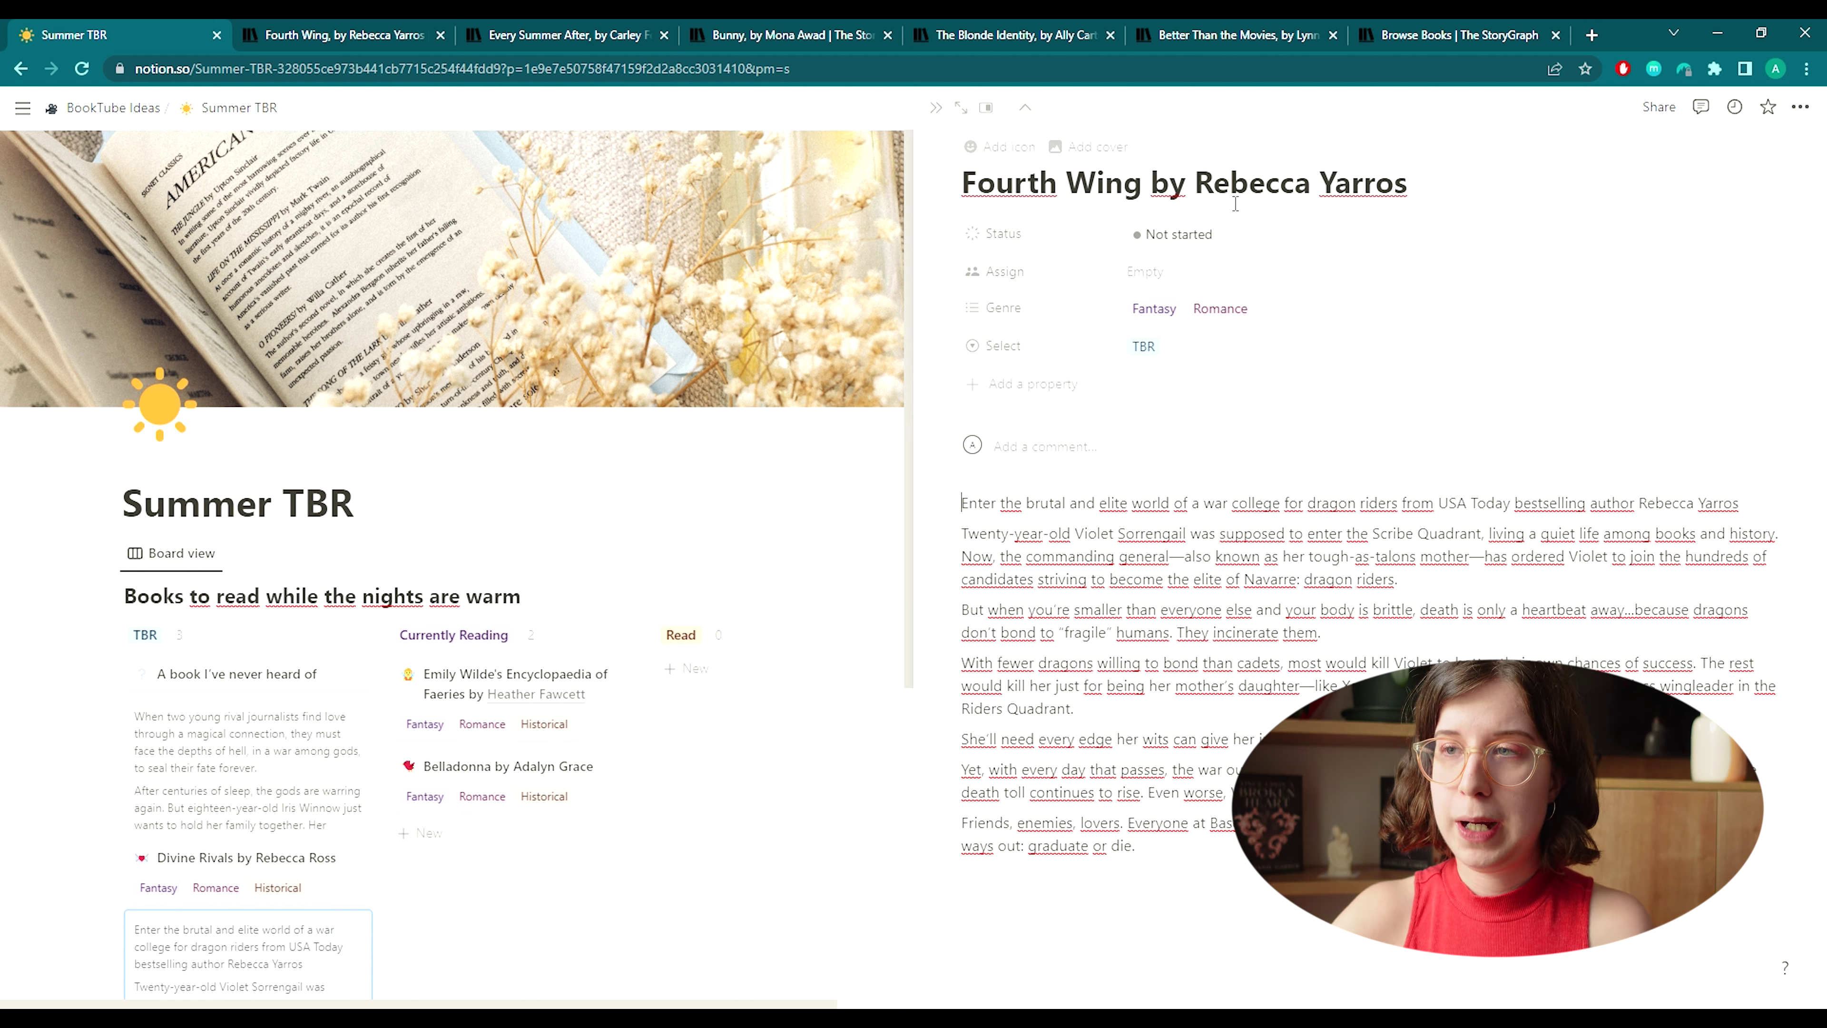
Give Fourth Wing a green dragon emoji icon and close its page panel.
left_click(1009, 147)
type("dra")
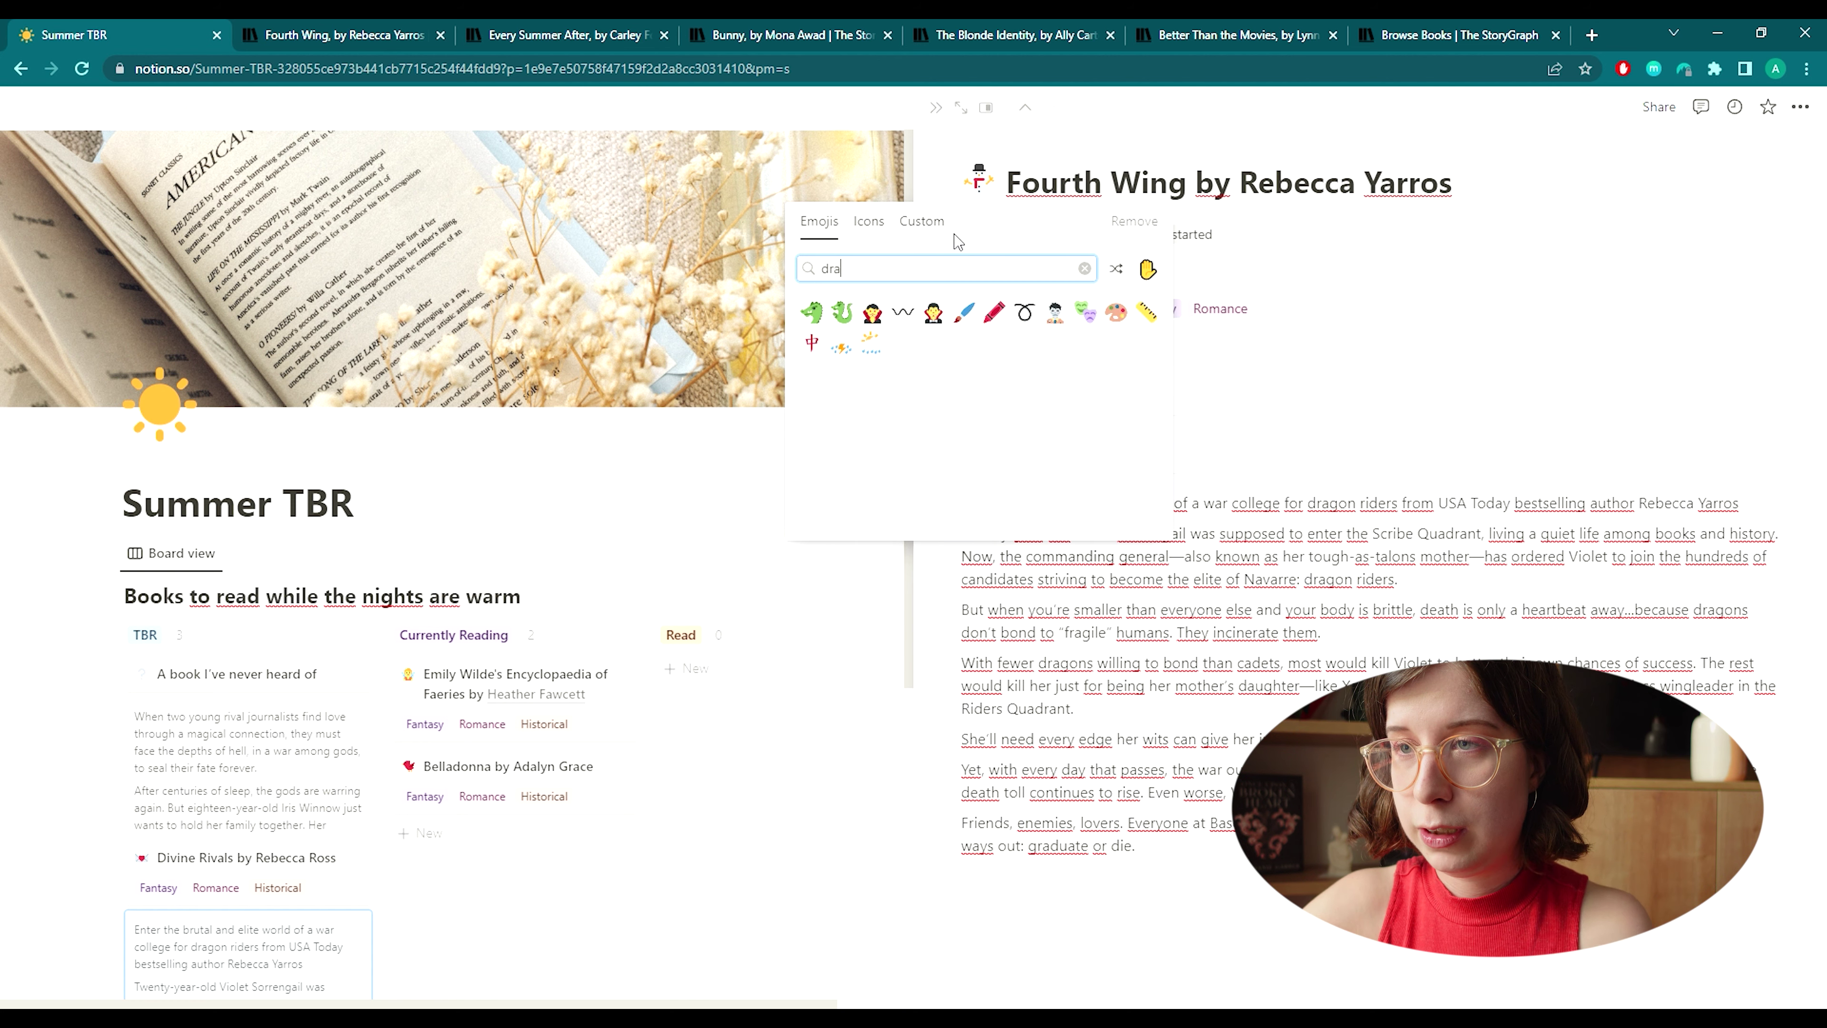
type("gon")
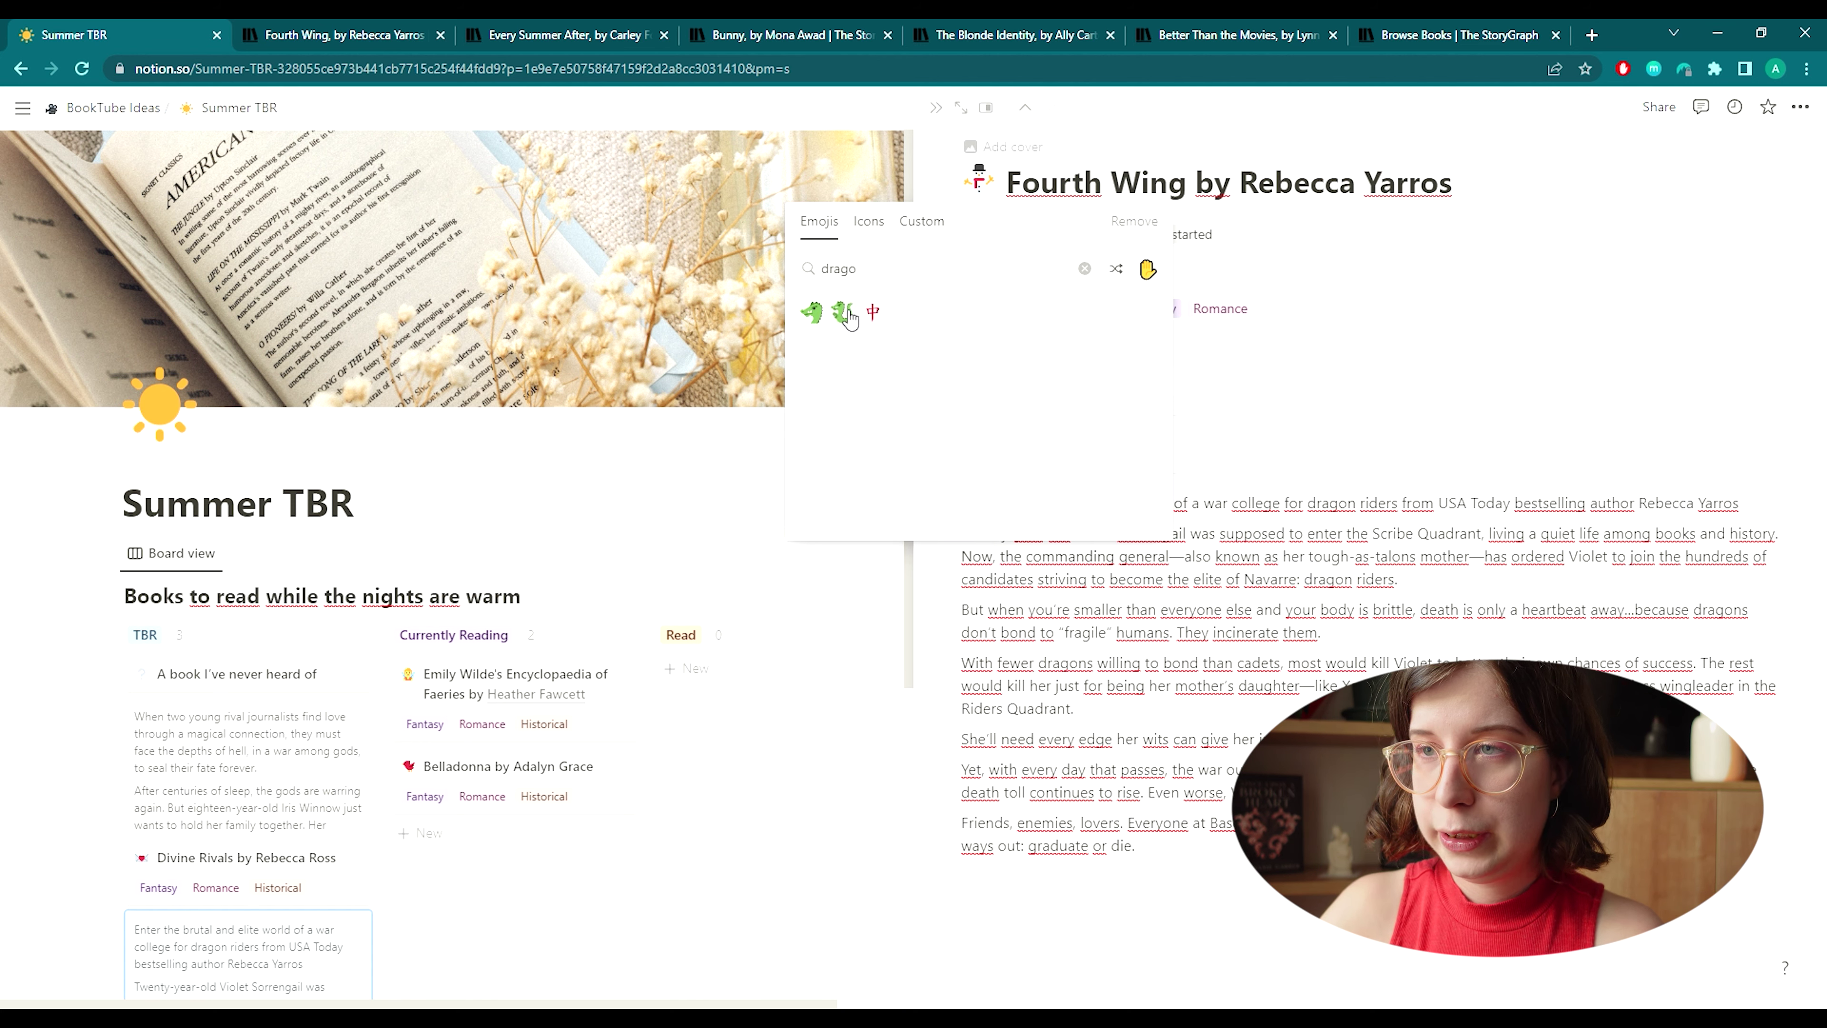
left_click(842, 311)
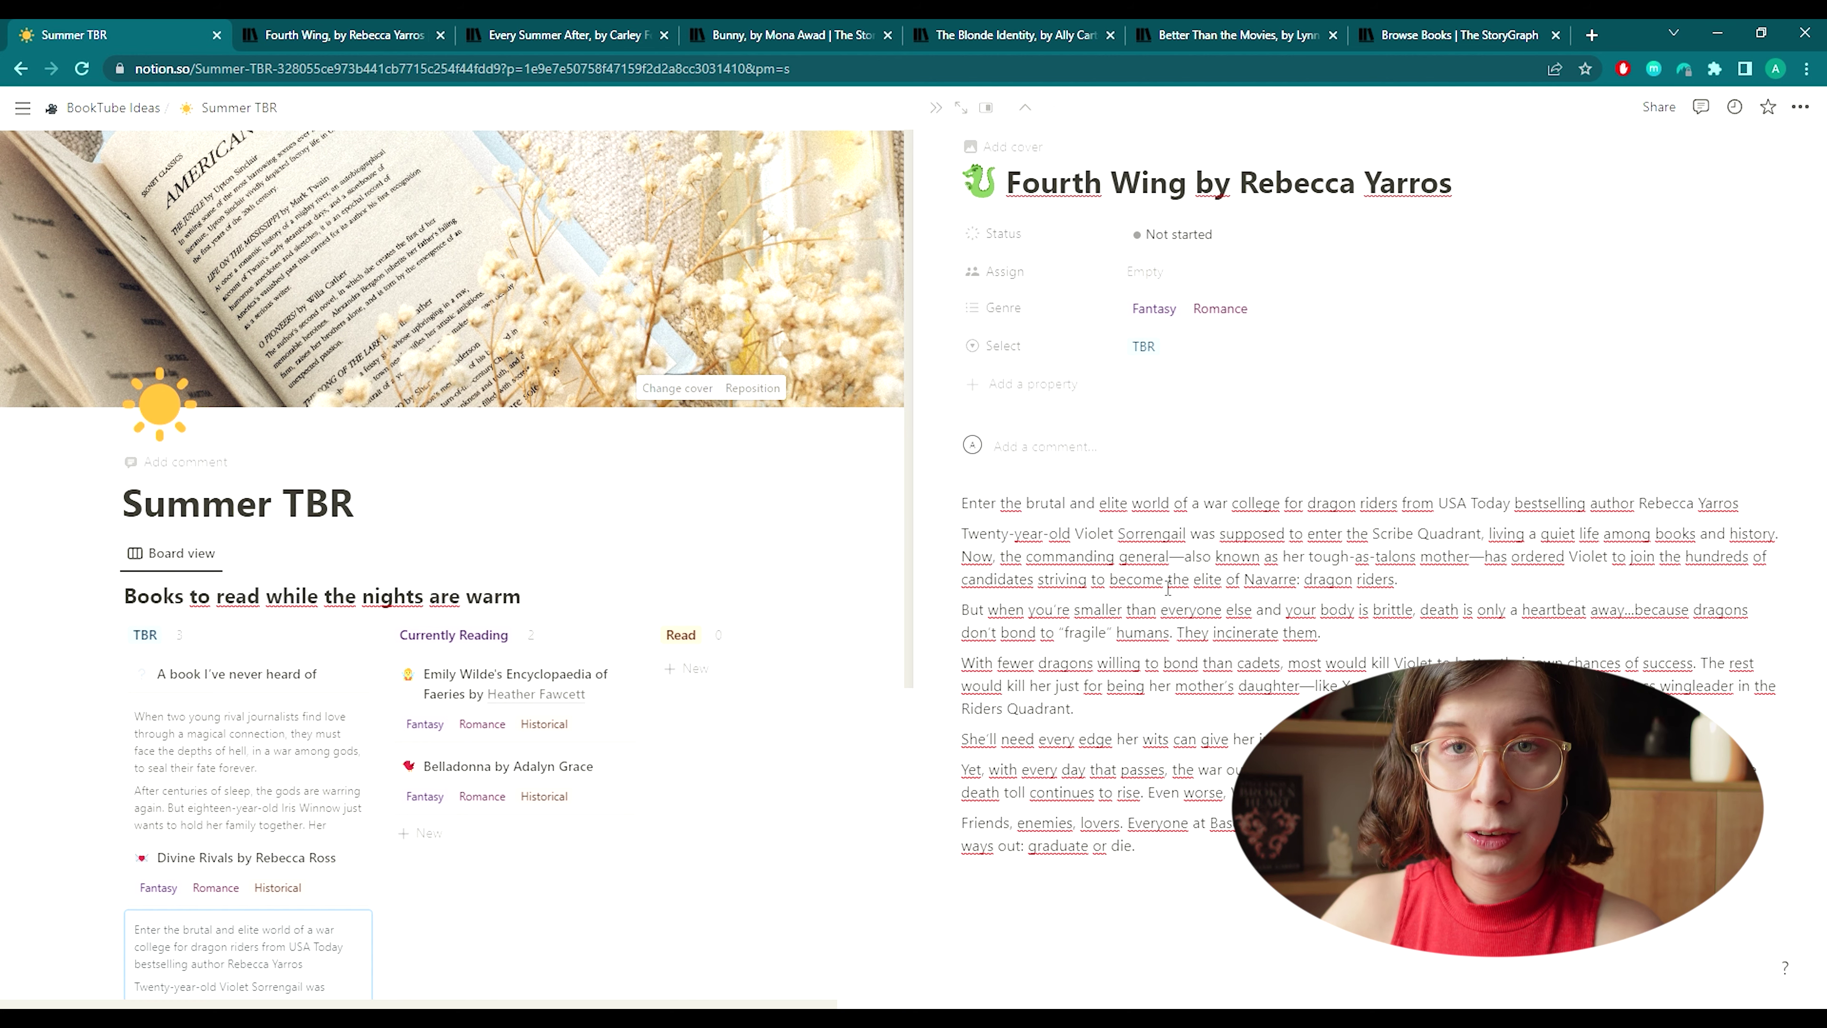
left_click(942, 110)
Look over the Summer TBR board and close the Fourth Wing StoryGraph tab.
scroll(405, 763, "down", 3)
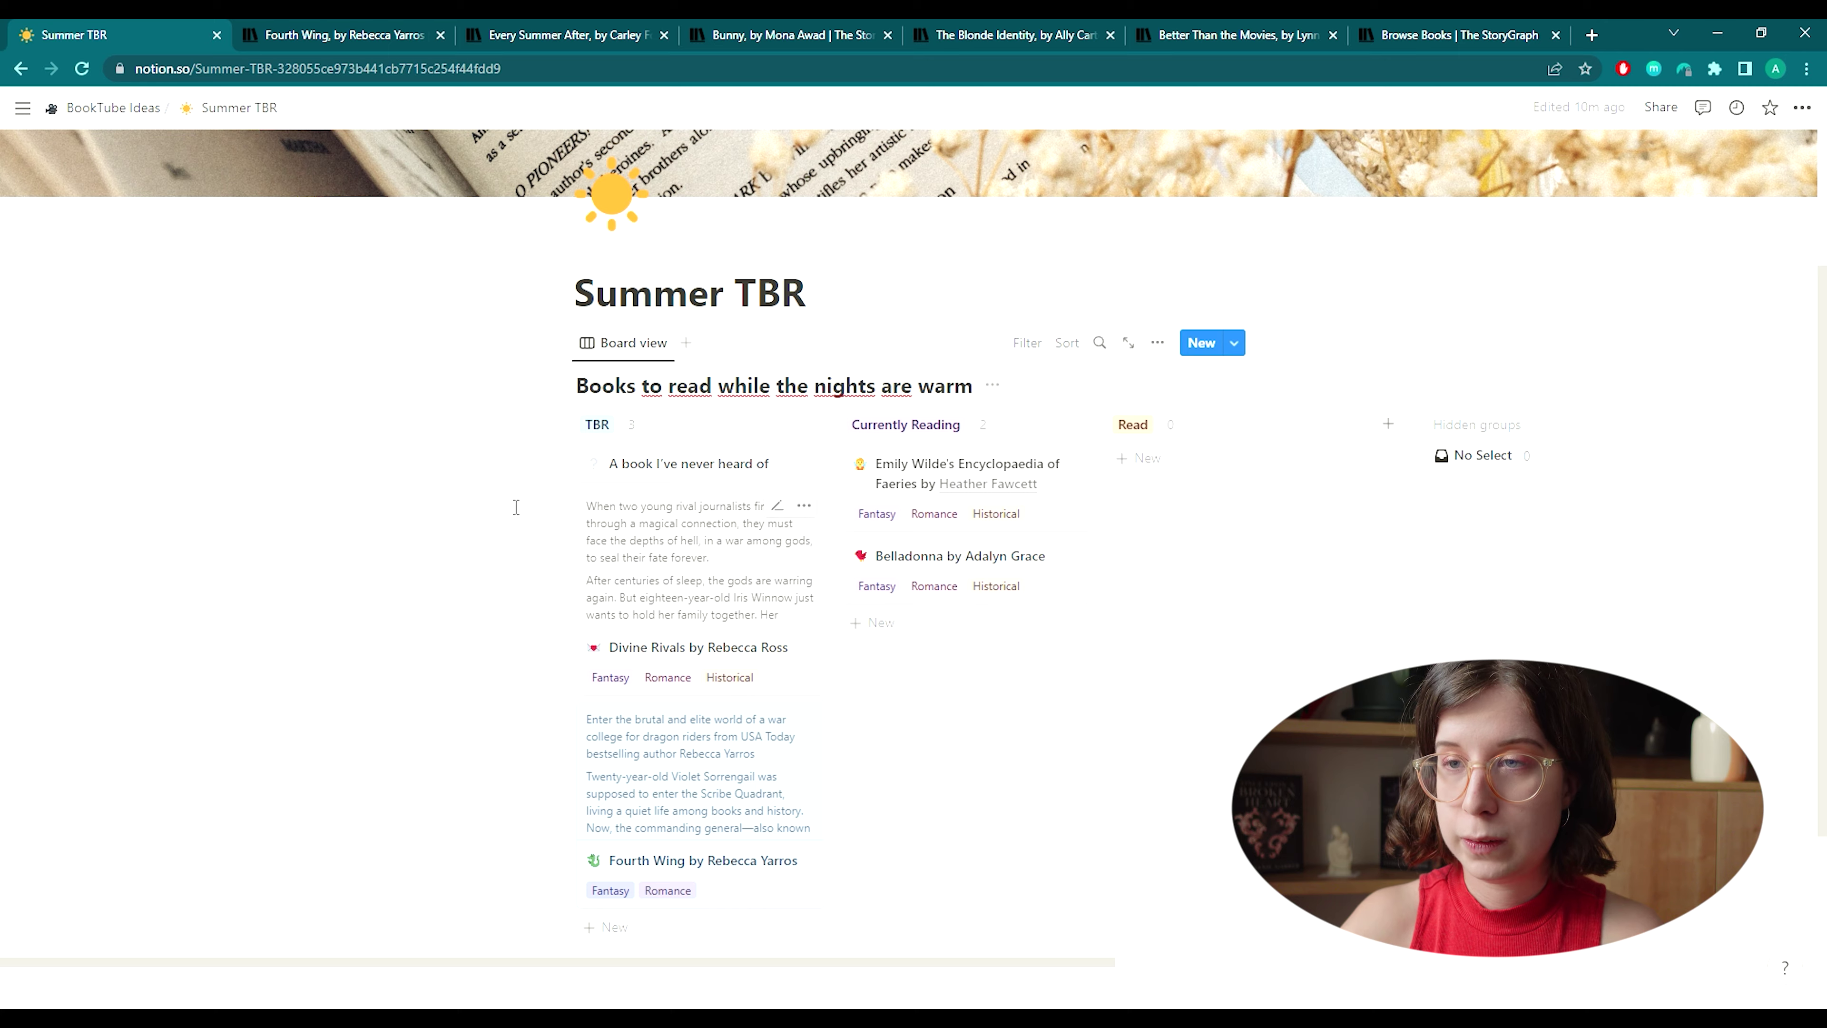
scroll(512, 508, "up", 3)
scroll(516, 507, "down", 5)
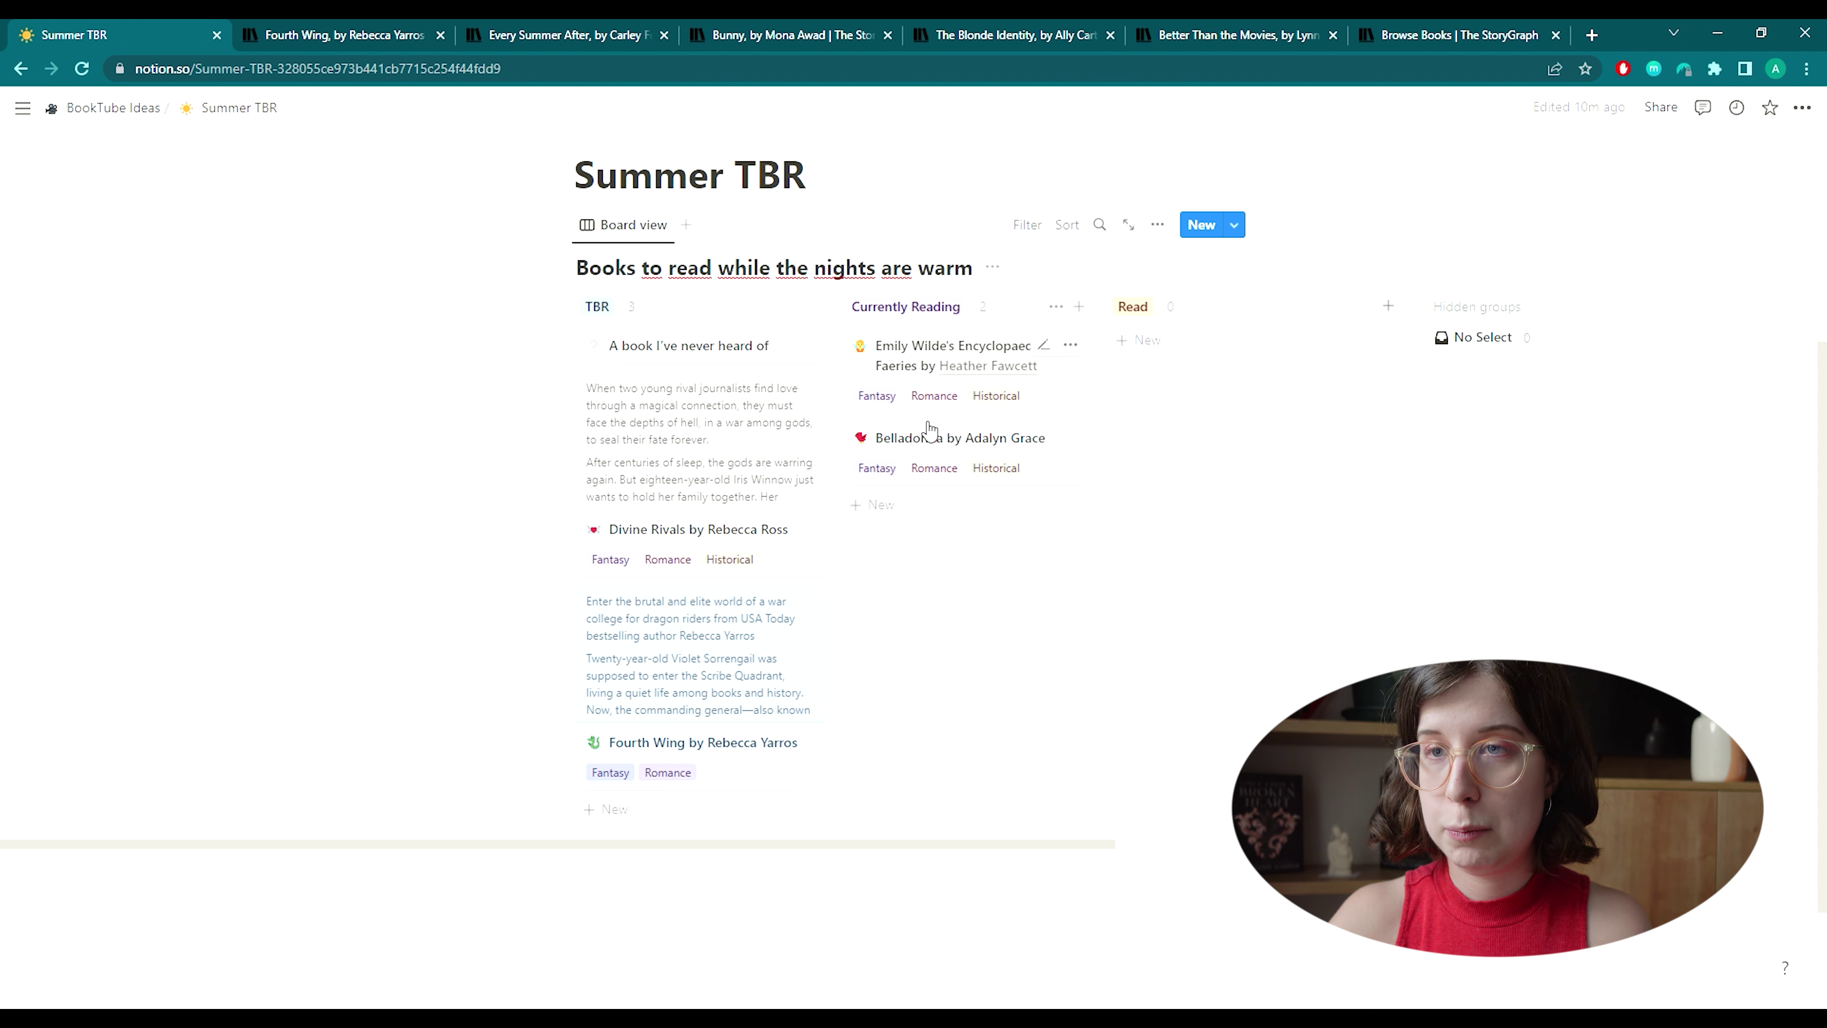
left_click(440, 35)
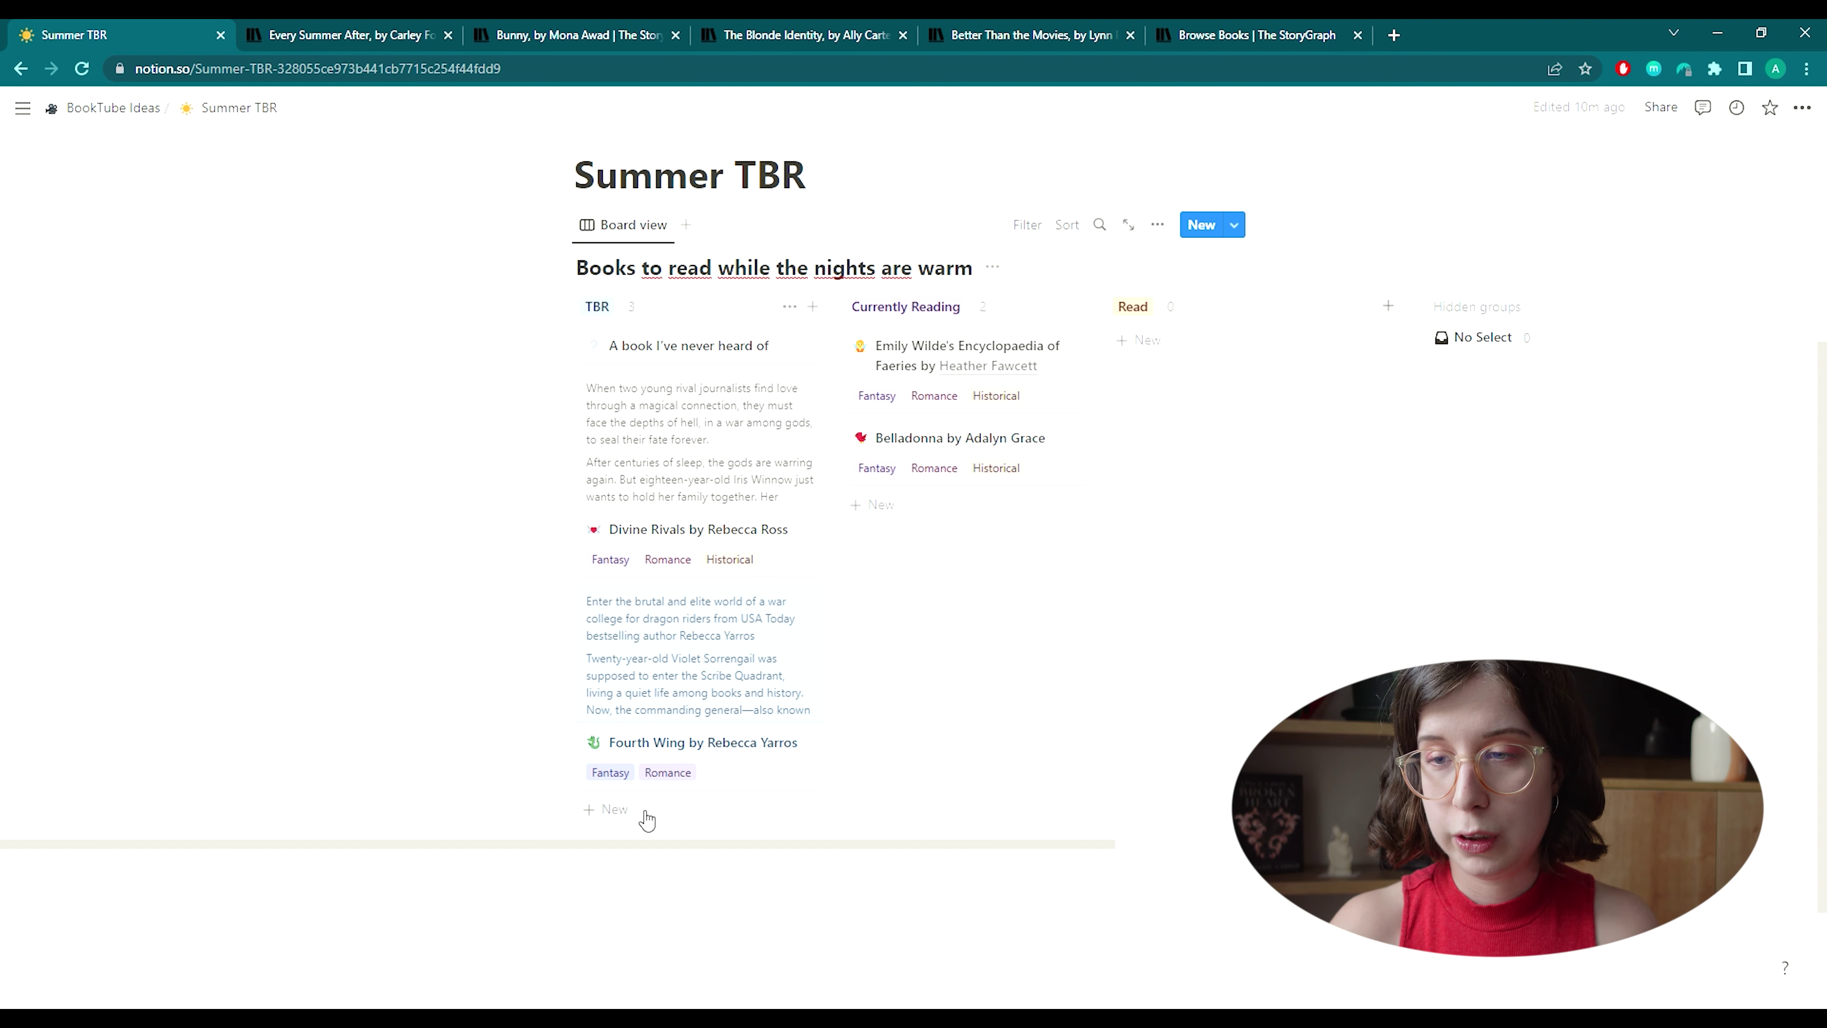
Add an 'Every Summer After by Carley Fortune' card to the TBR column.
left_click(606, 809)
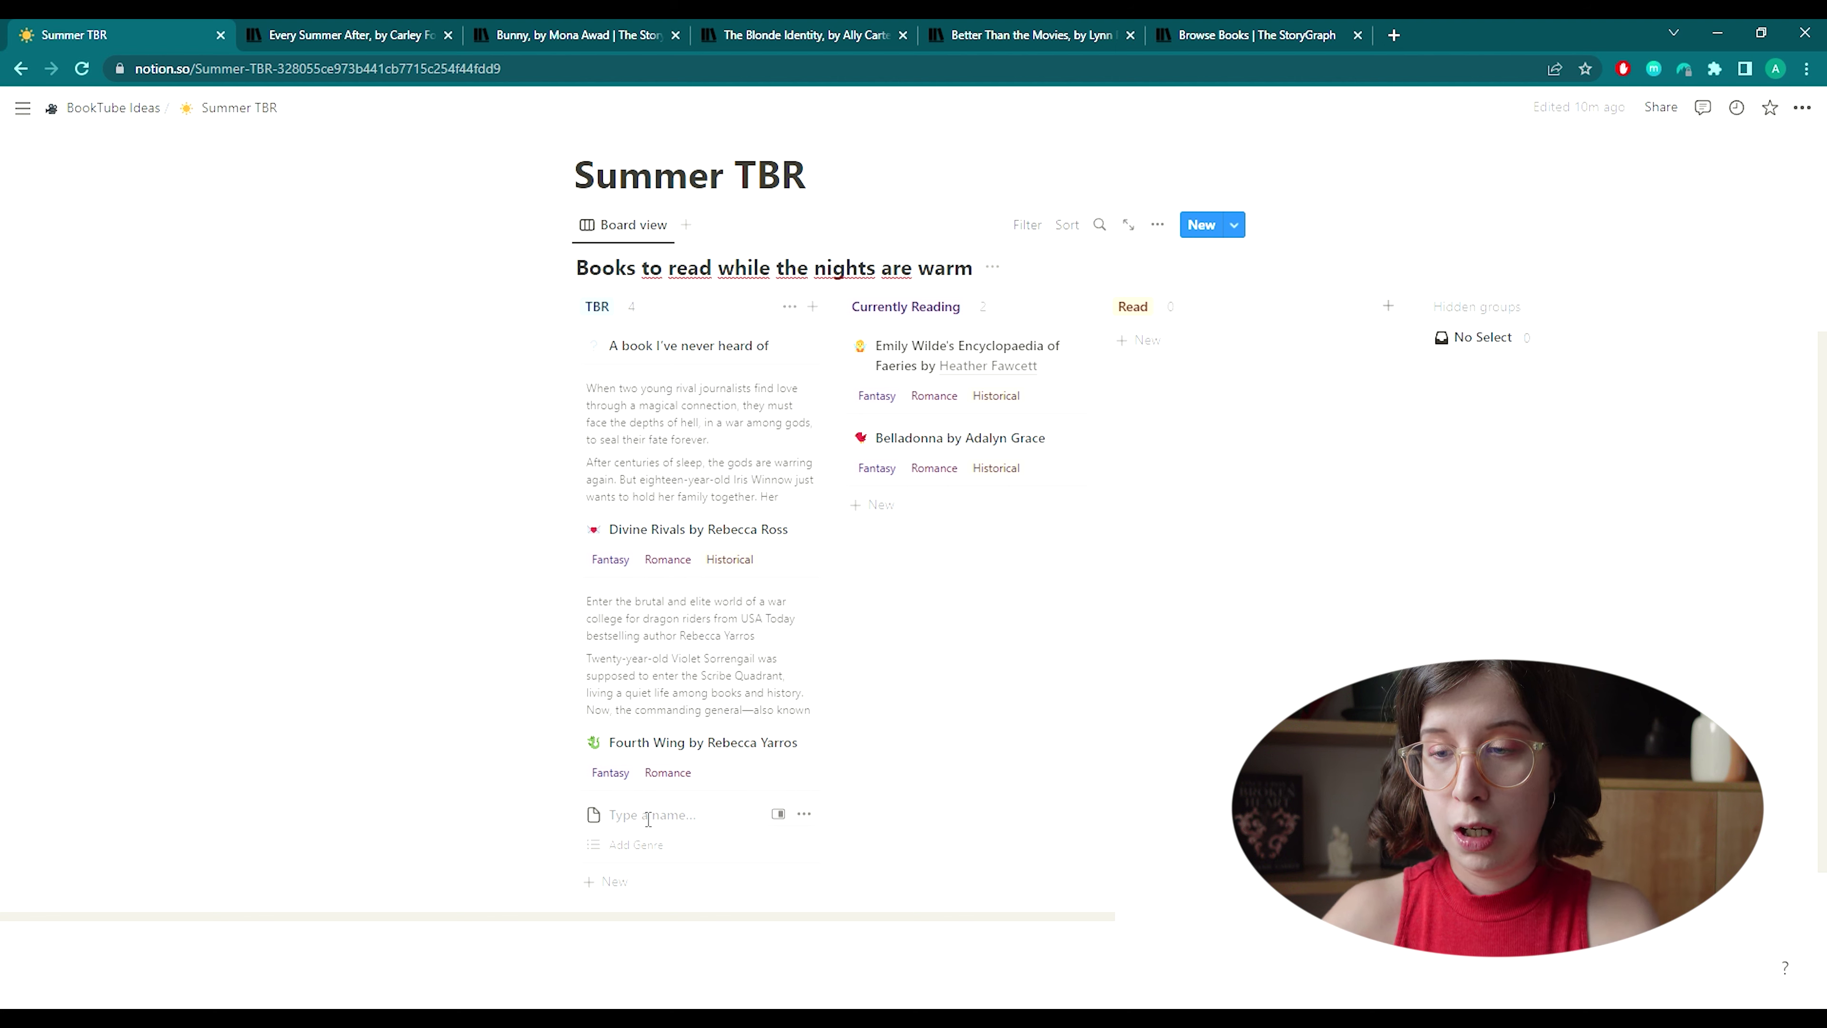
type("Every Summer ")
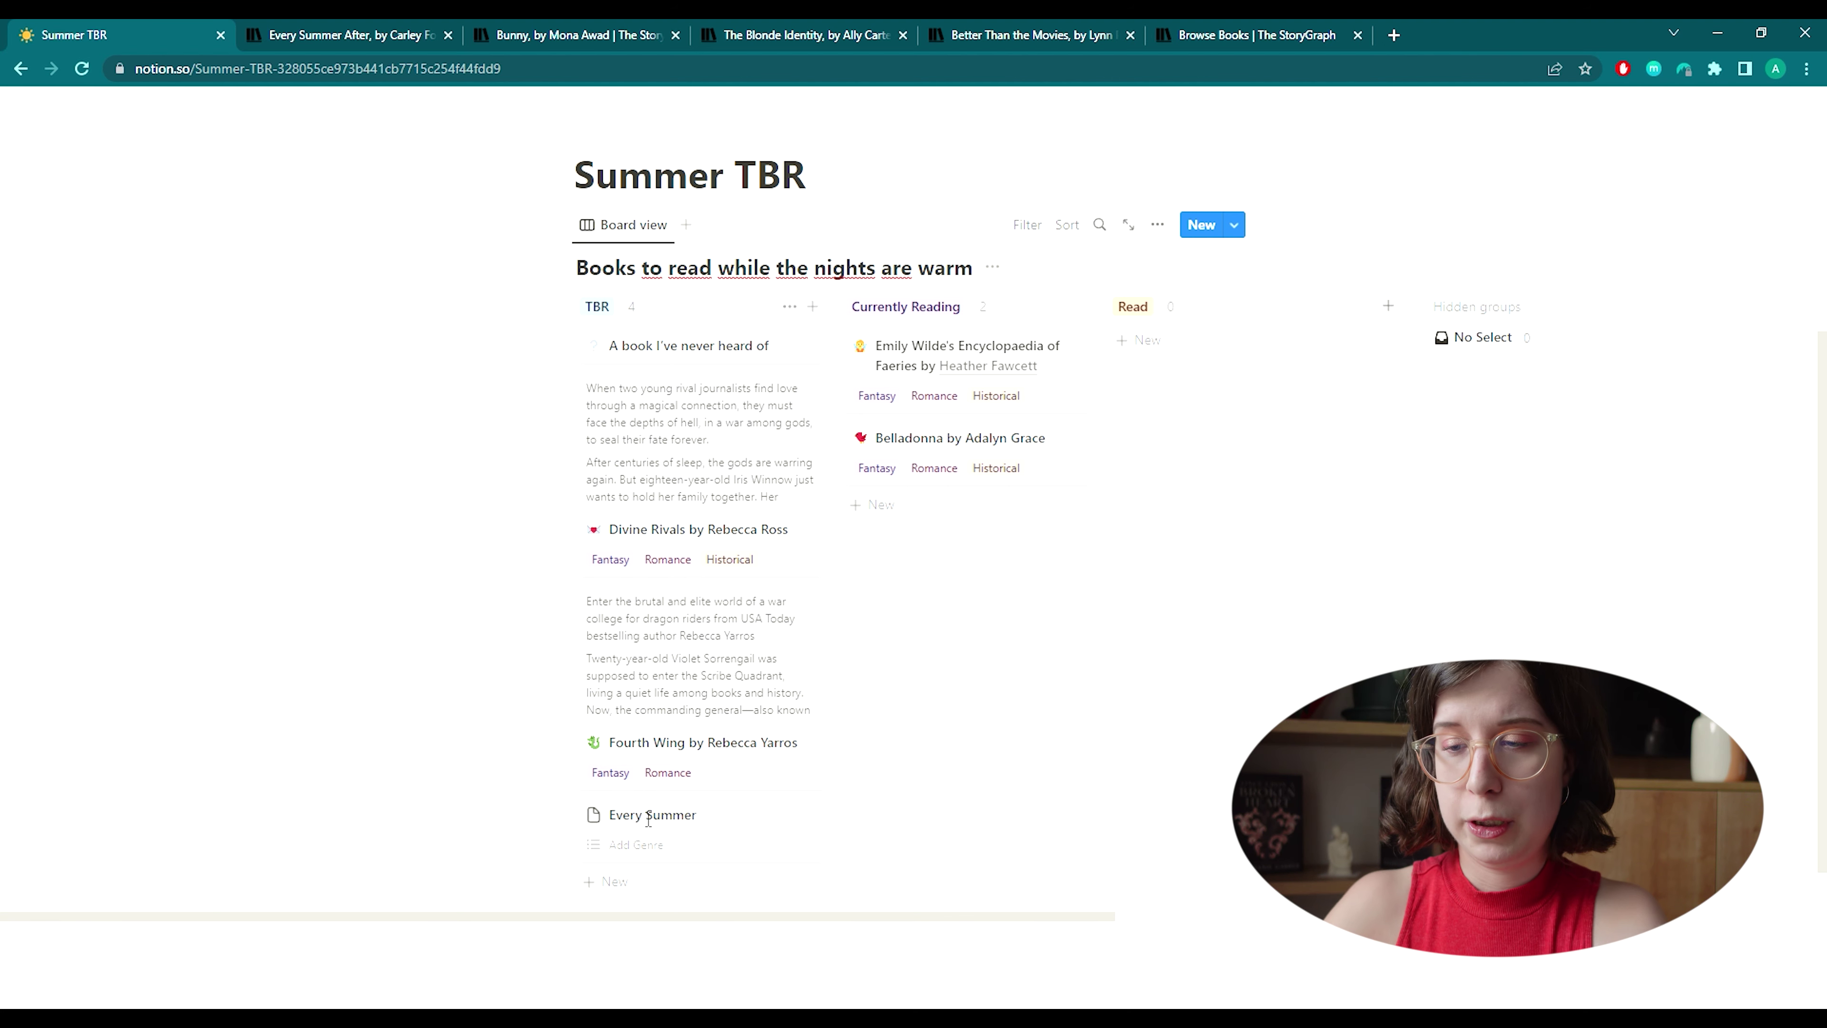
type("After")
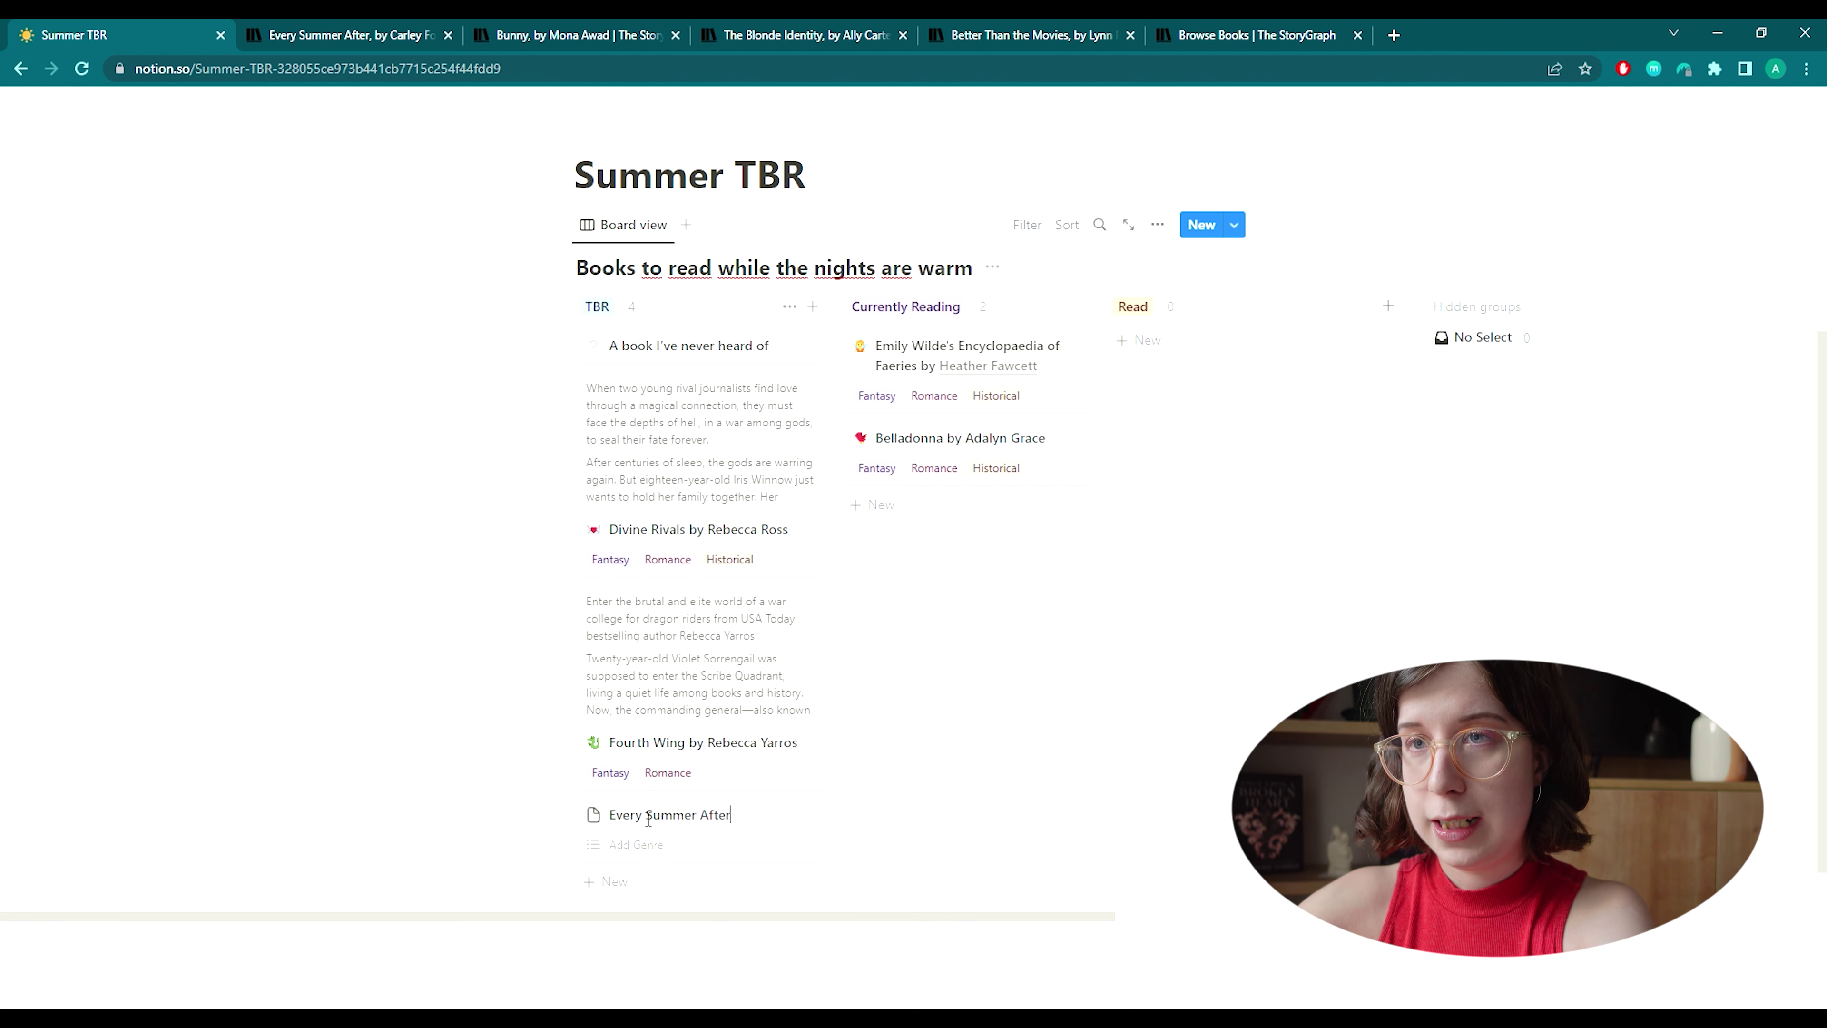
type(" by C")
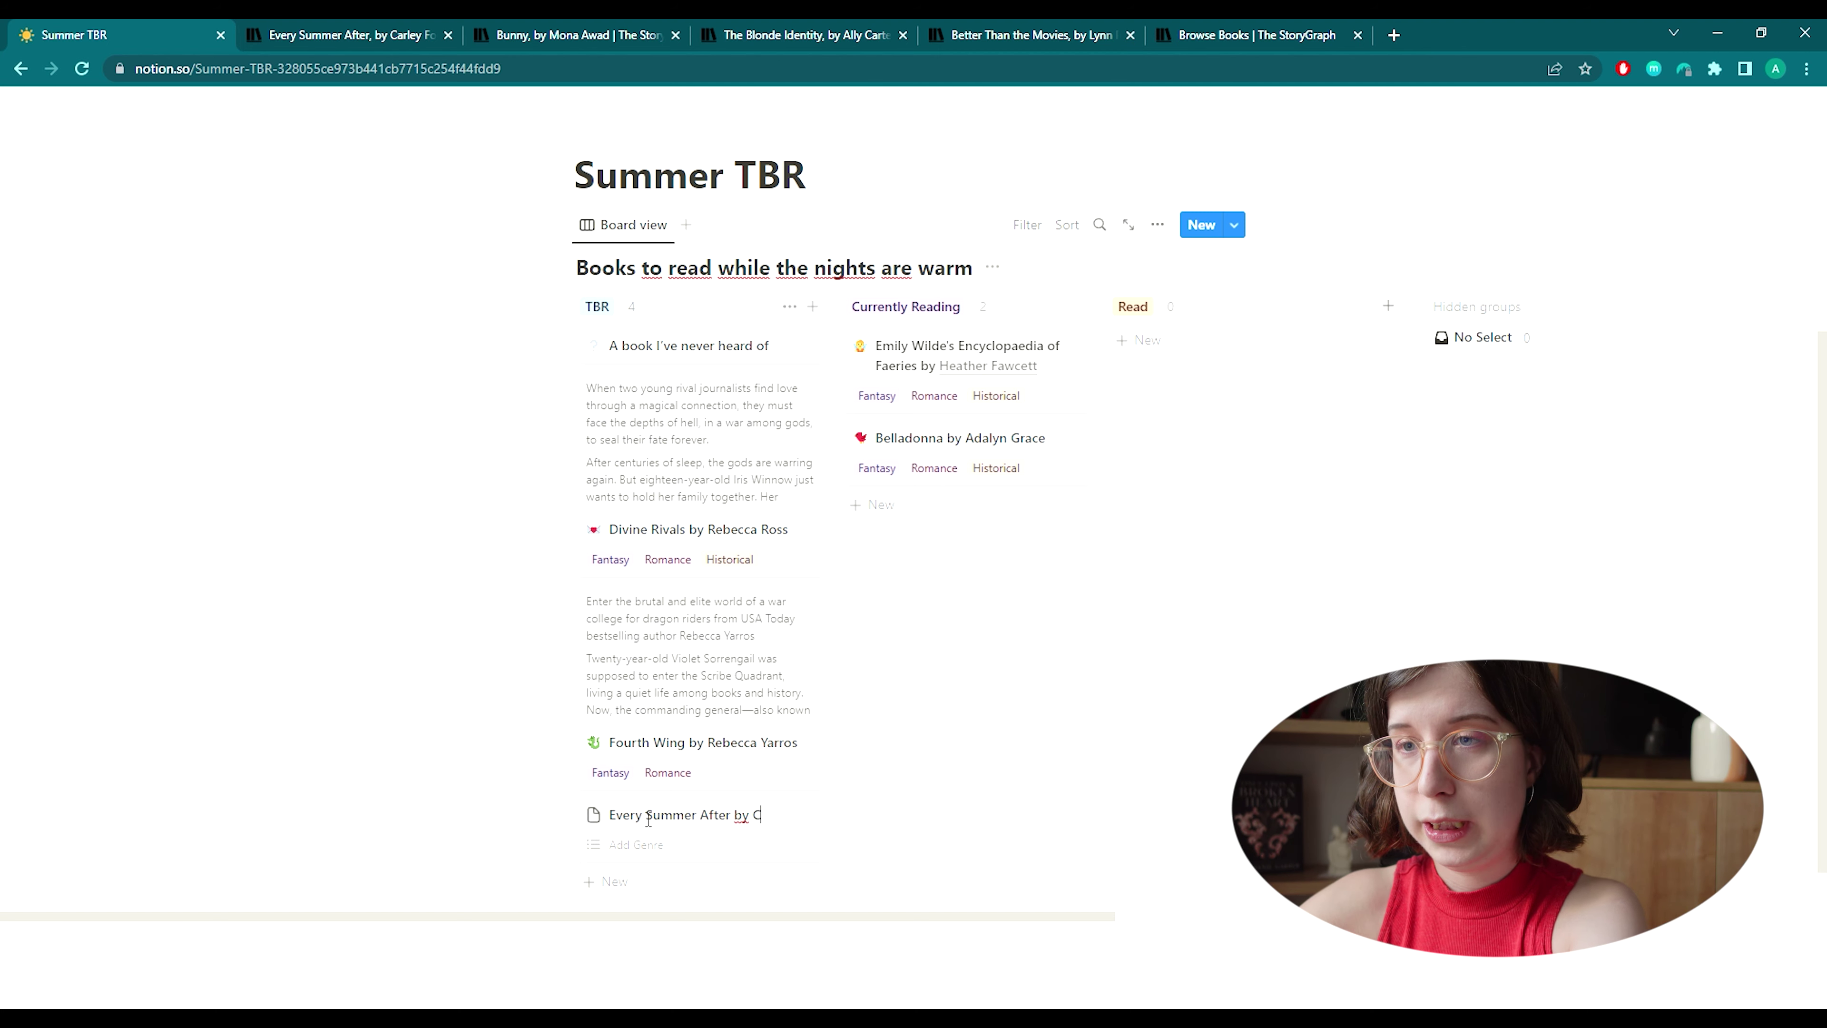
type("arley")
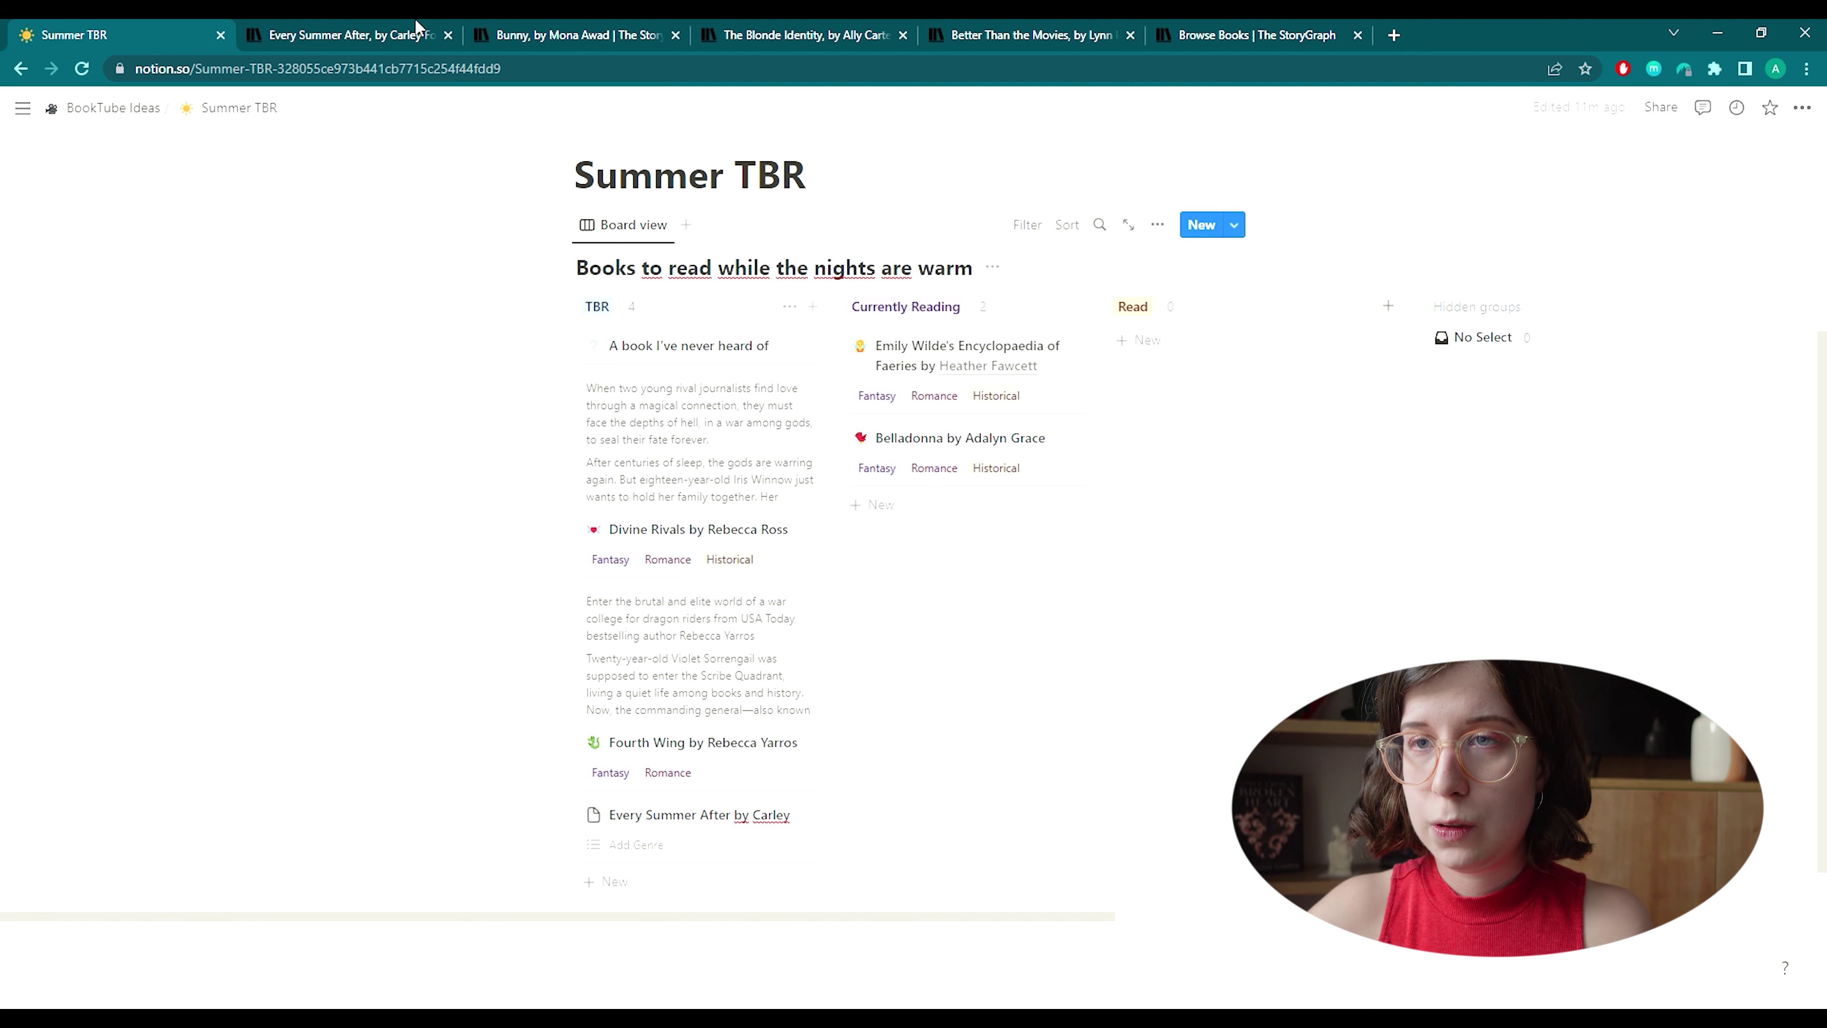
left_click(401, 28)
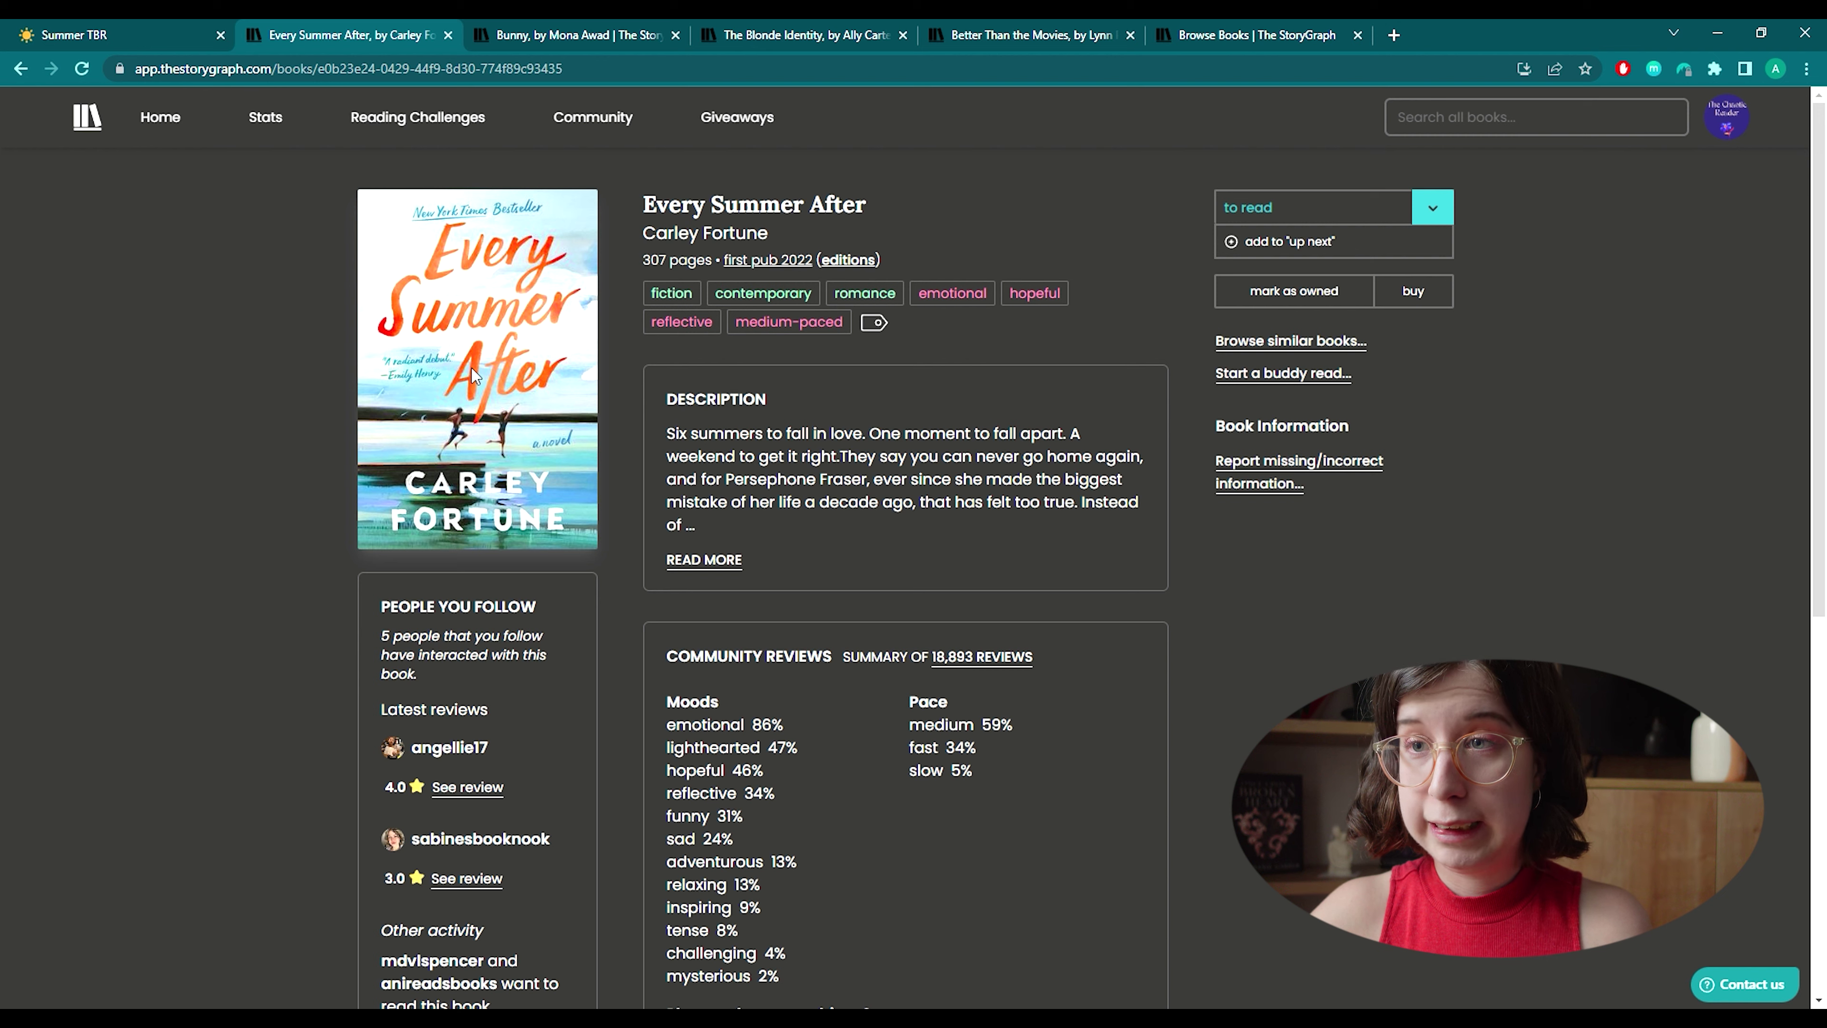
left_click(113, 27)
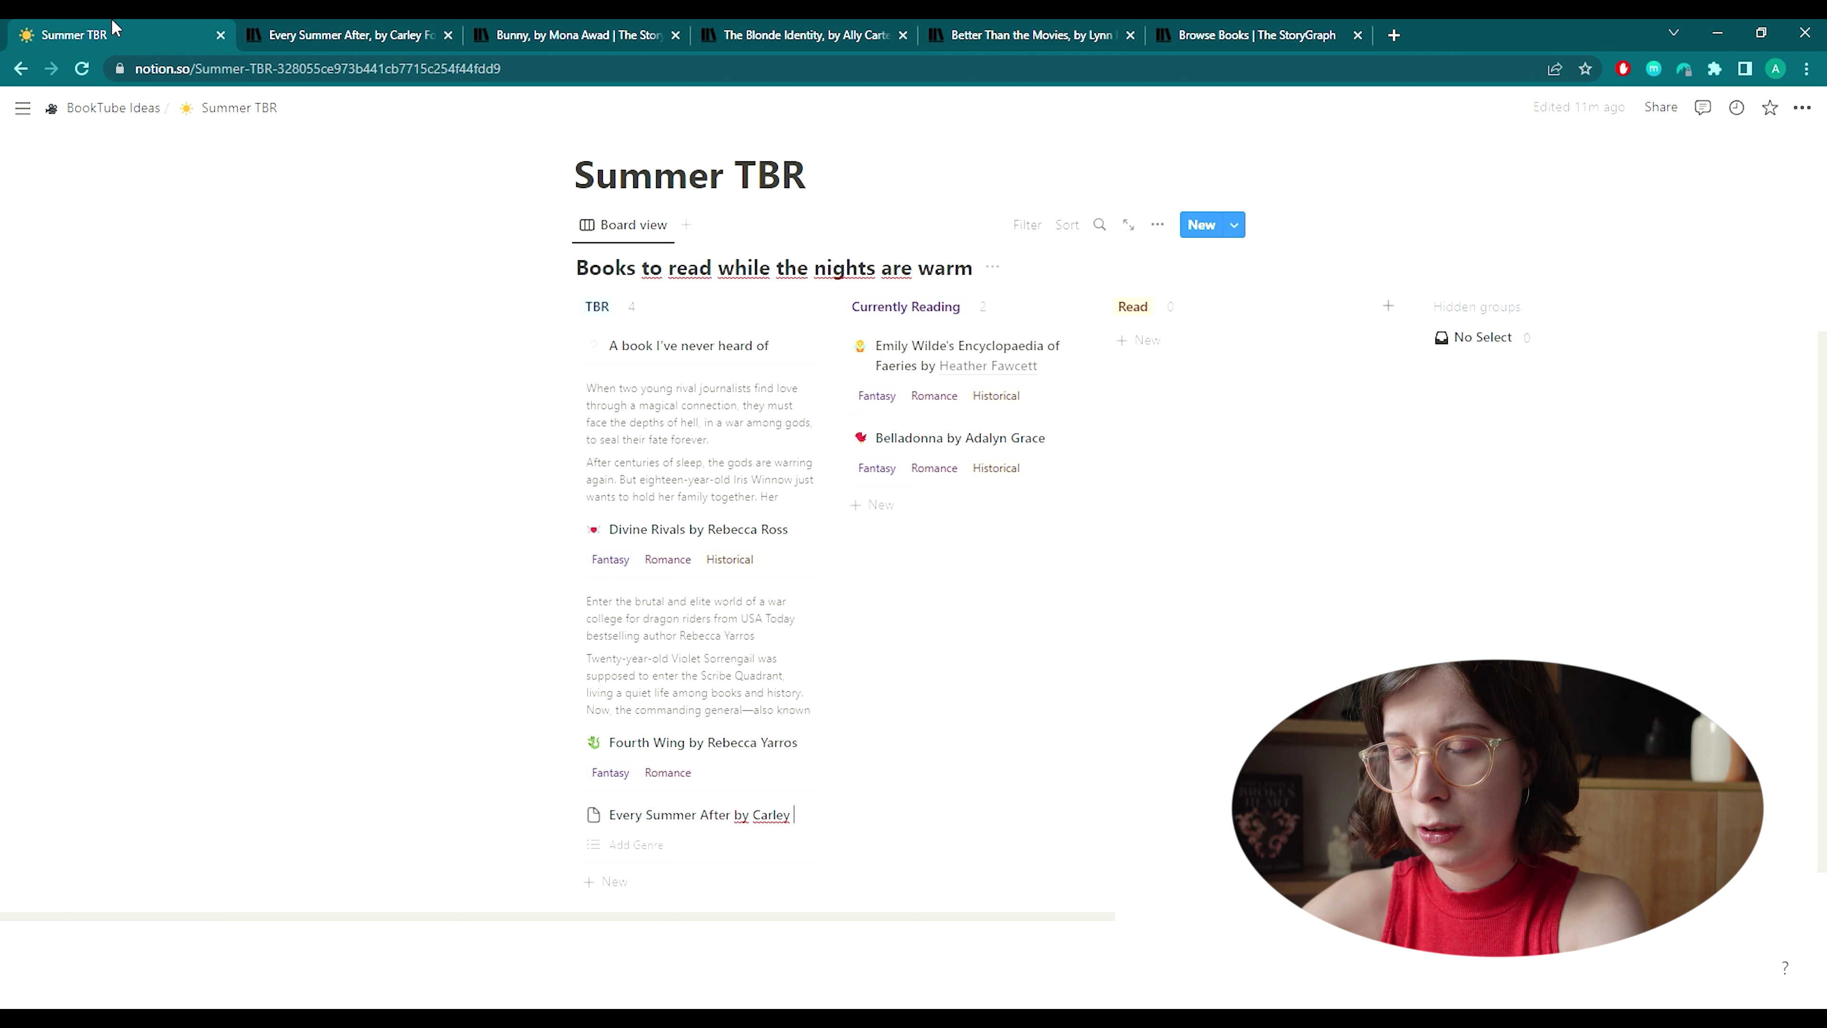
type("Fortune")
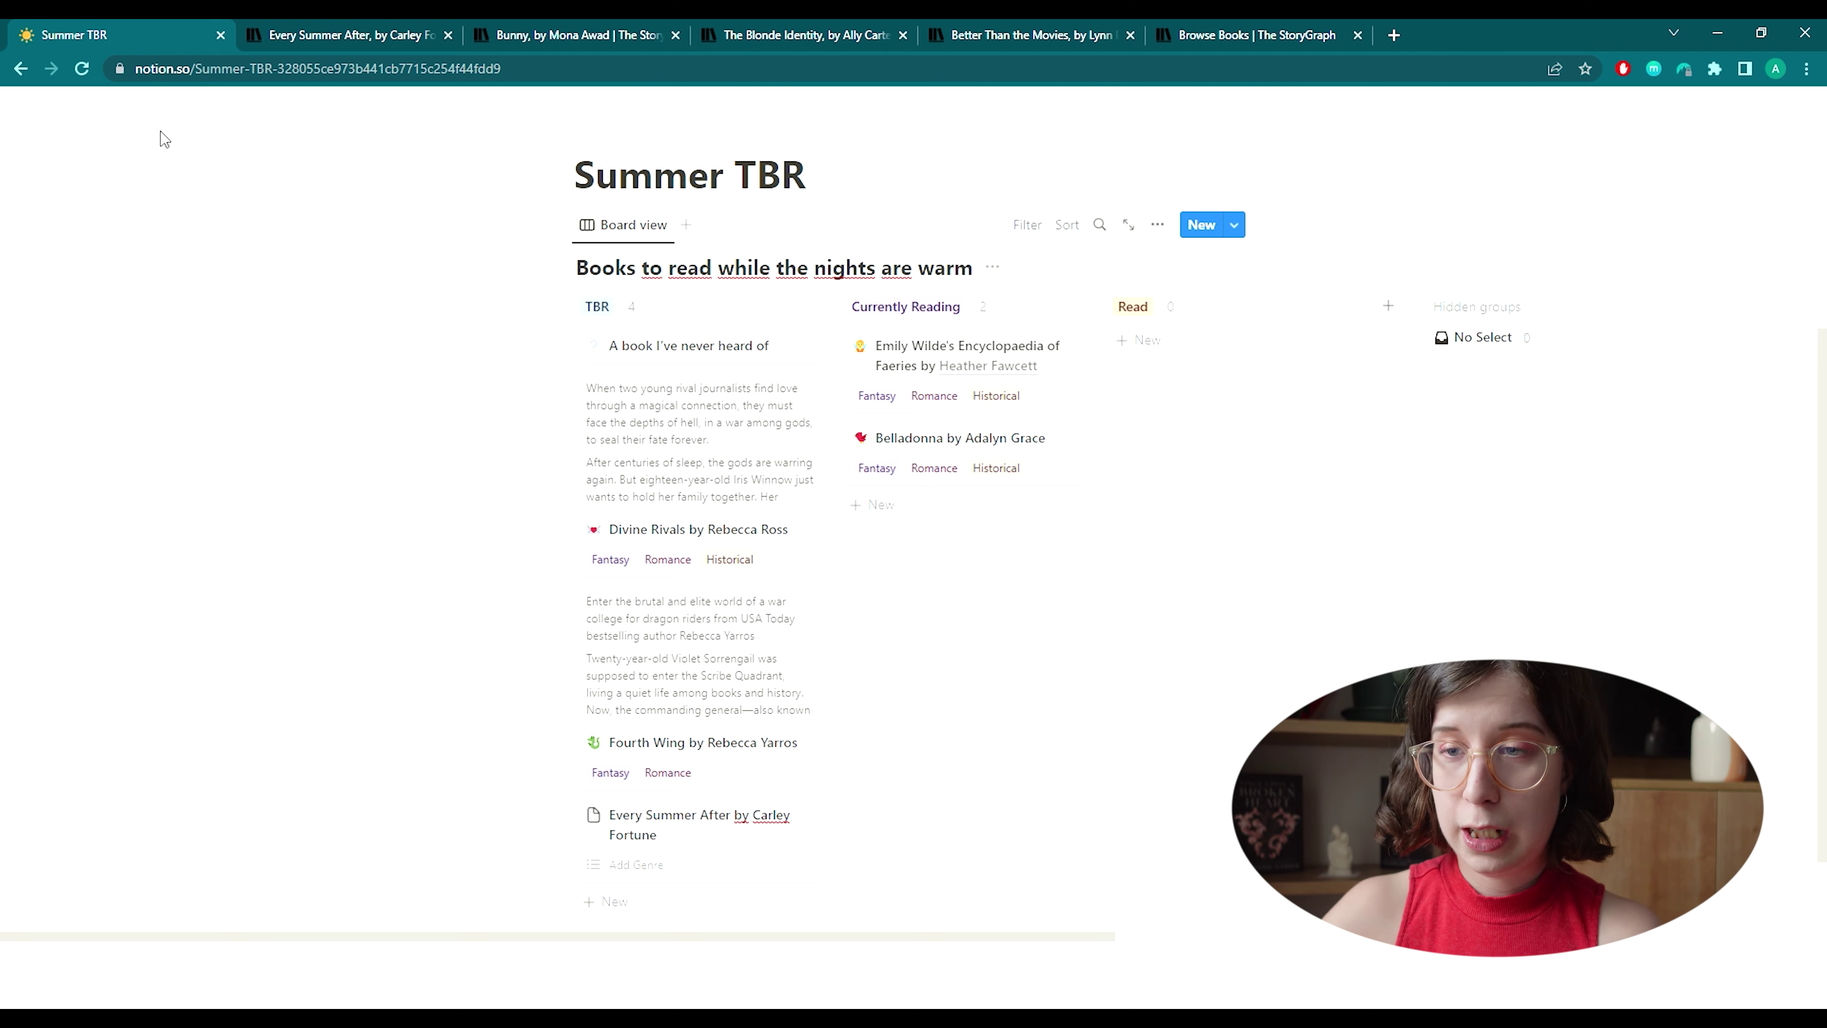
key("Return")
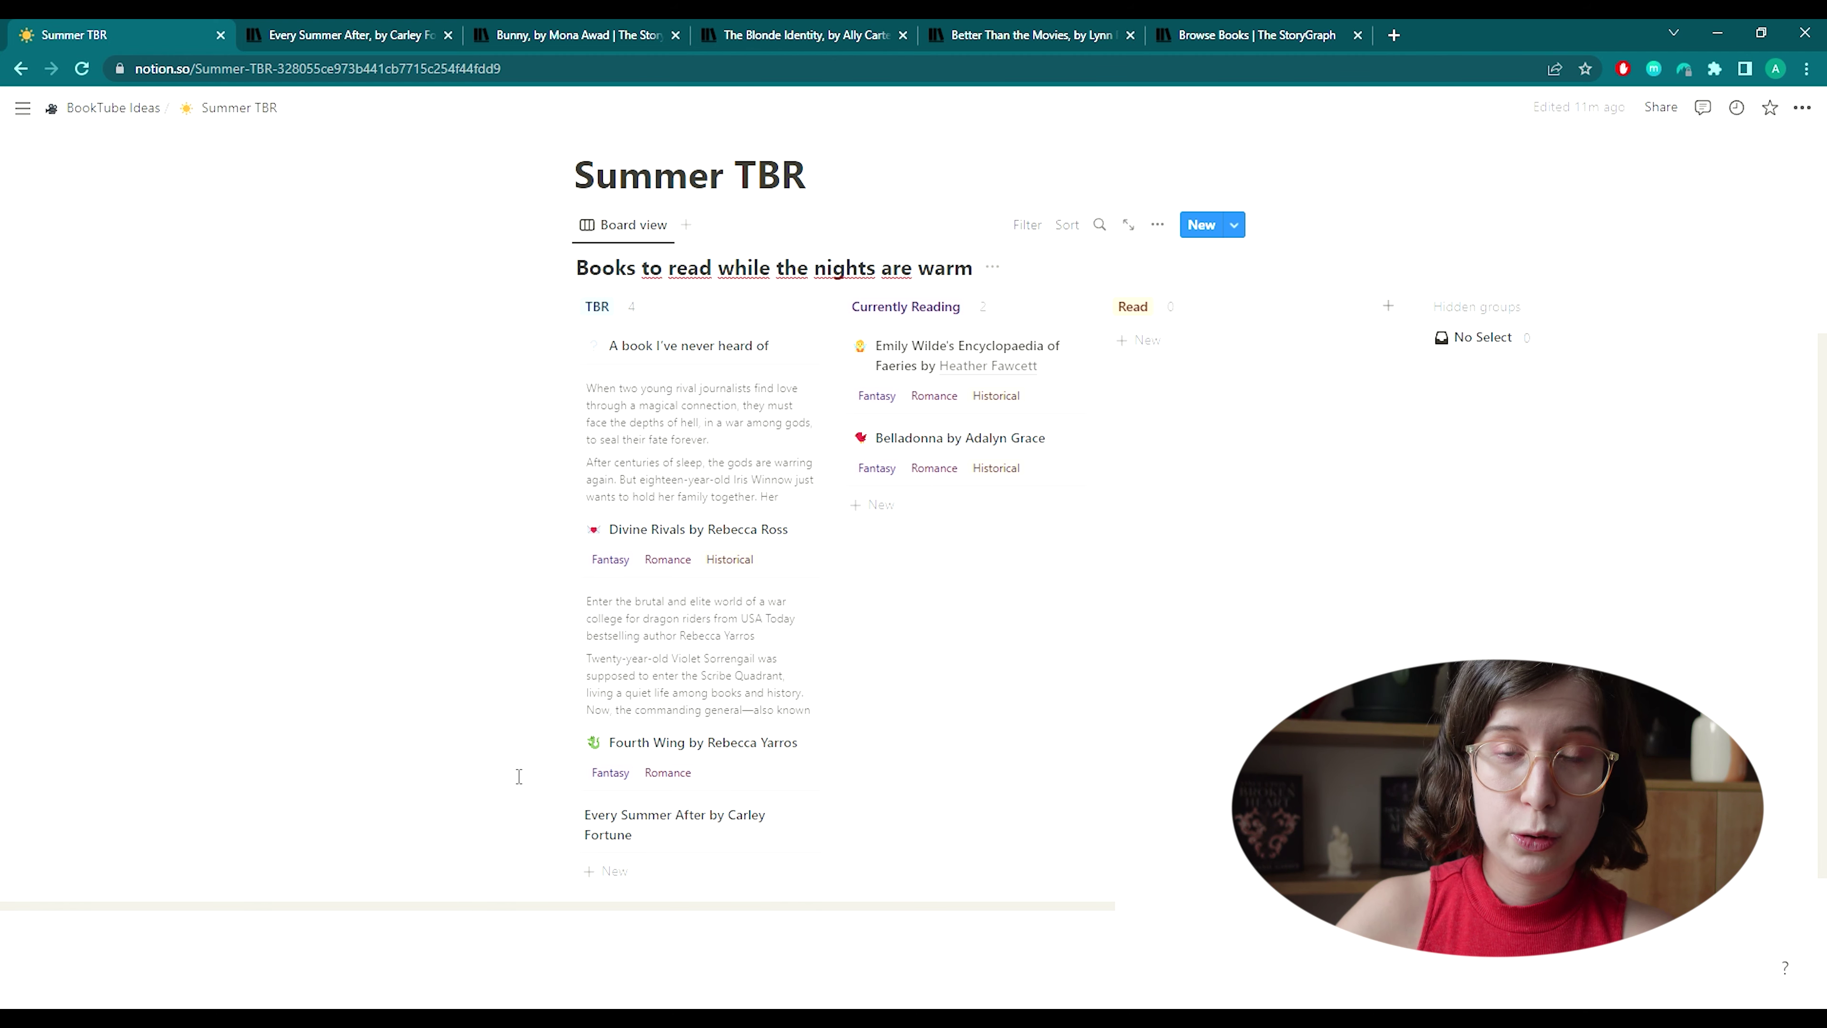
Give the Every Summer After page a wave emoji icon.
left_click(702, 835)
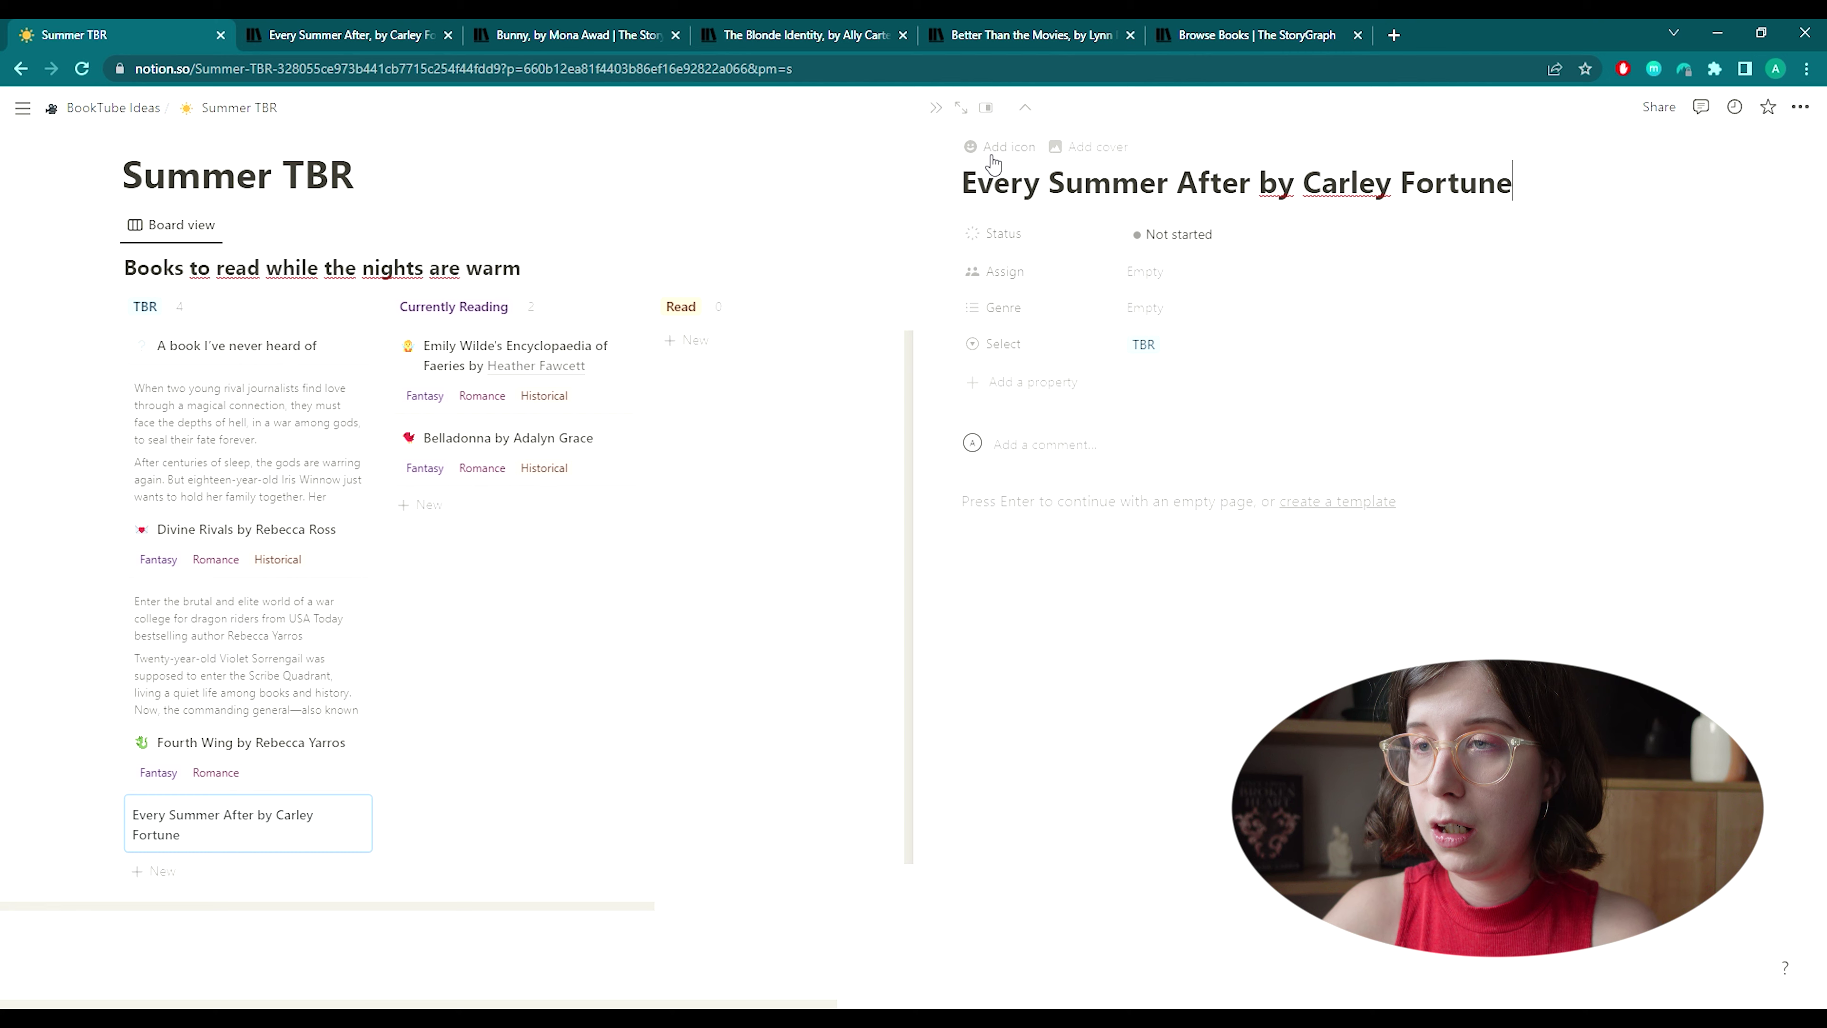
left_click(1000, 147)
left_click(978, 180)
type("wave")
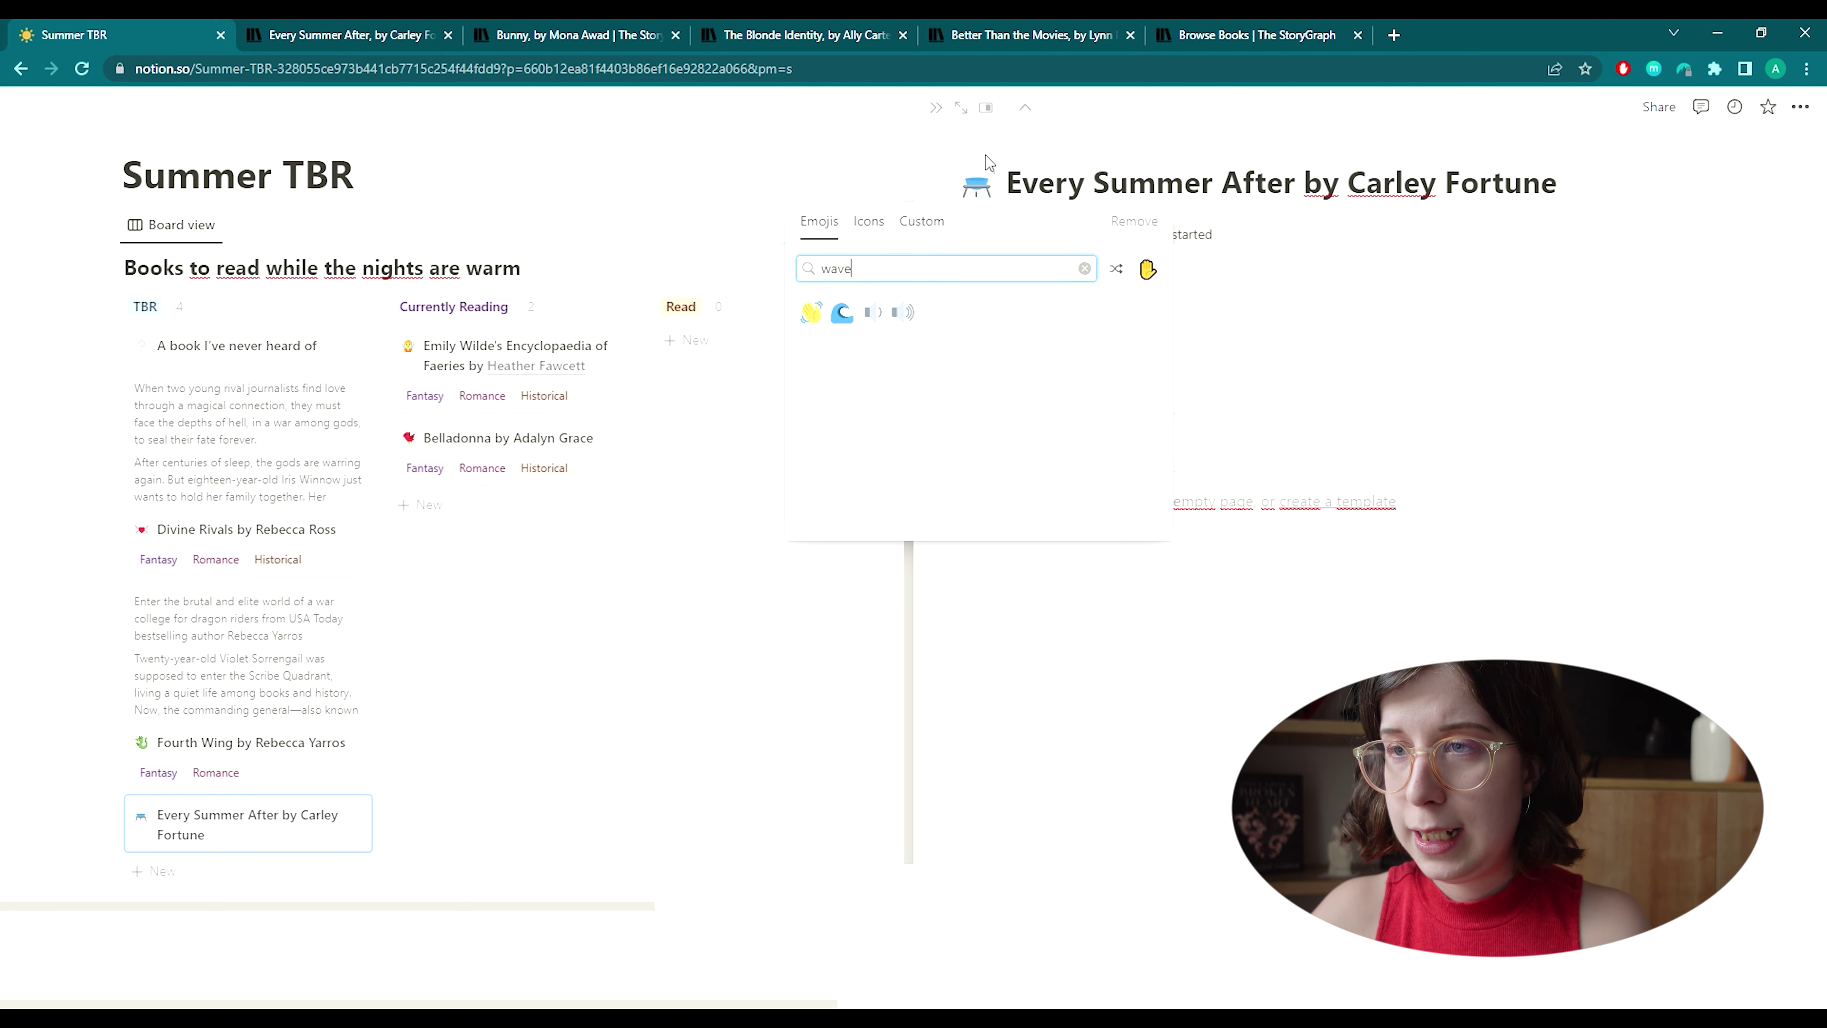
left_click(842, 311)
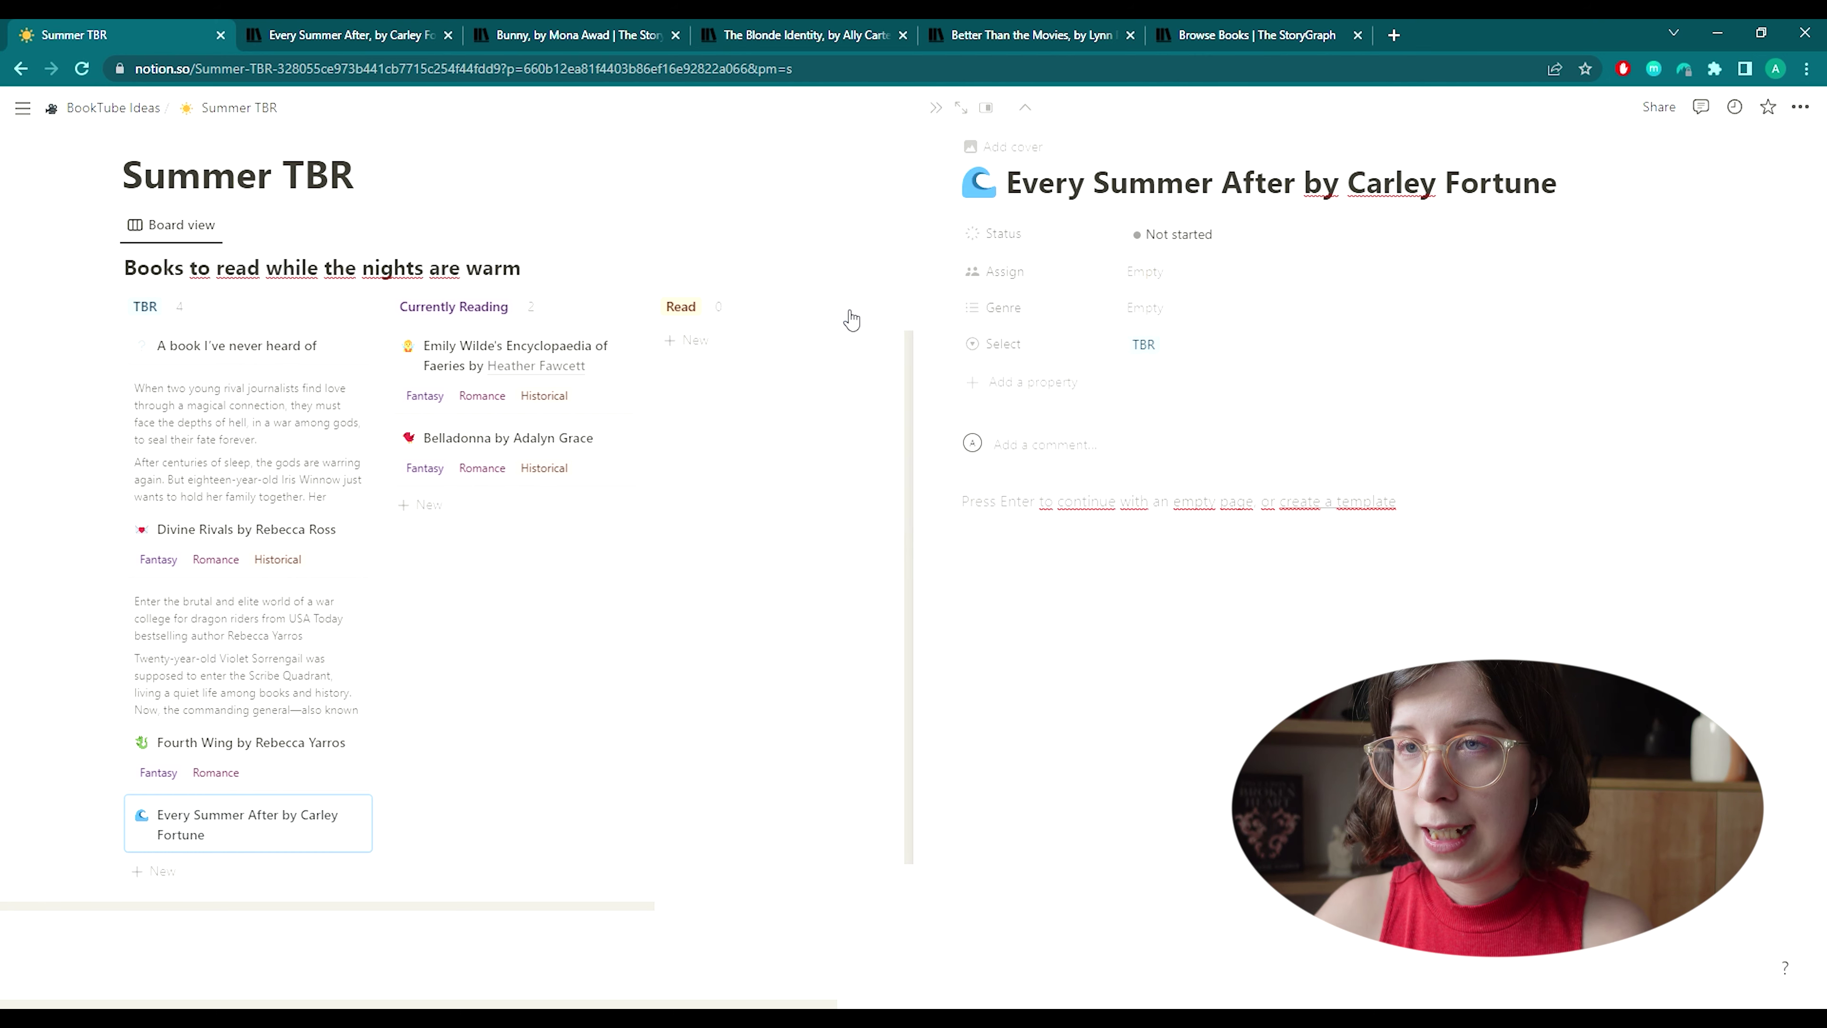
left_click(353, 34)
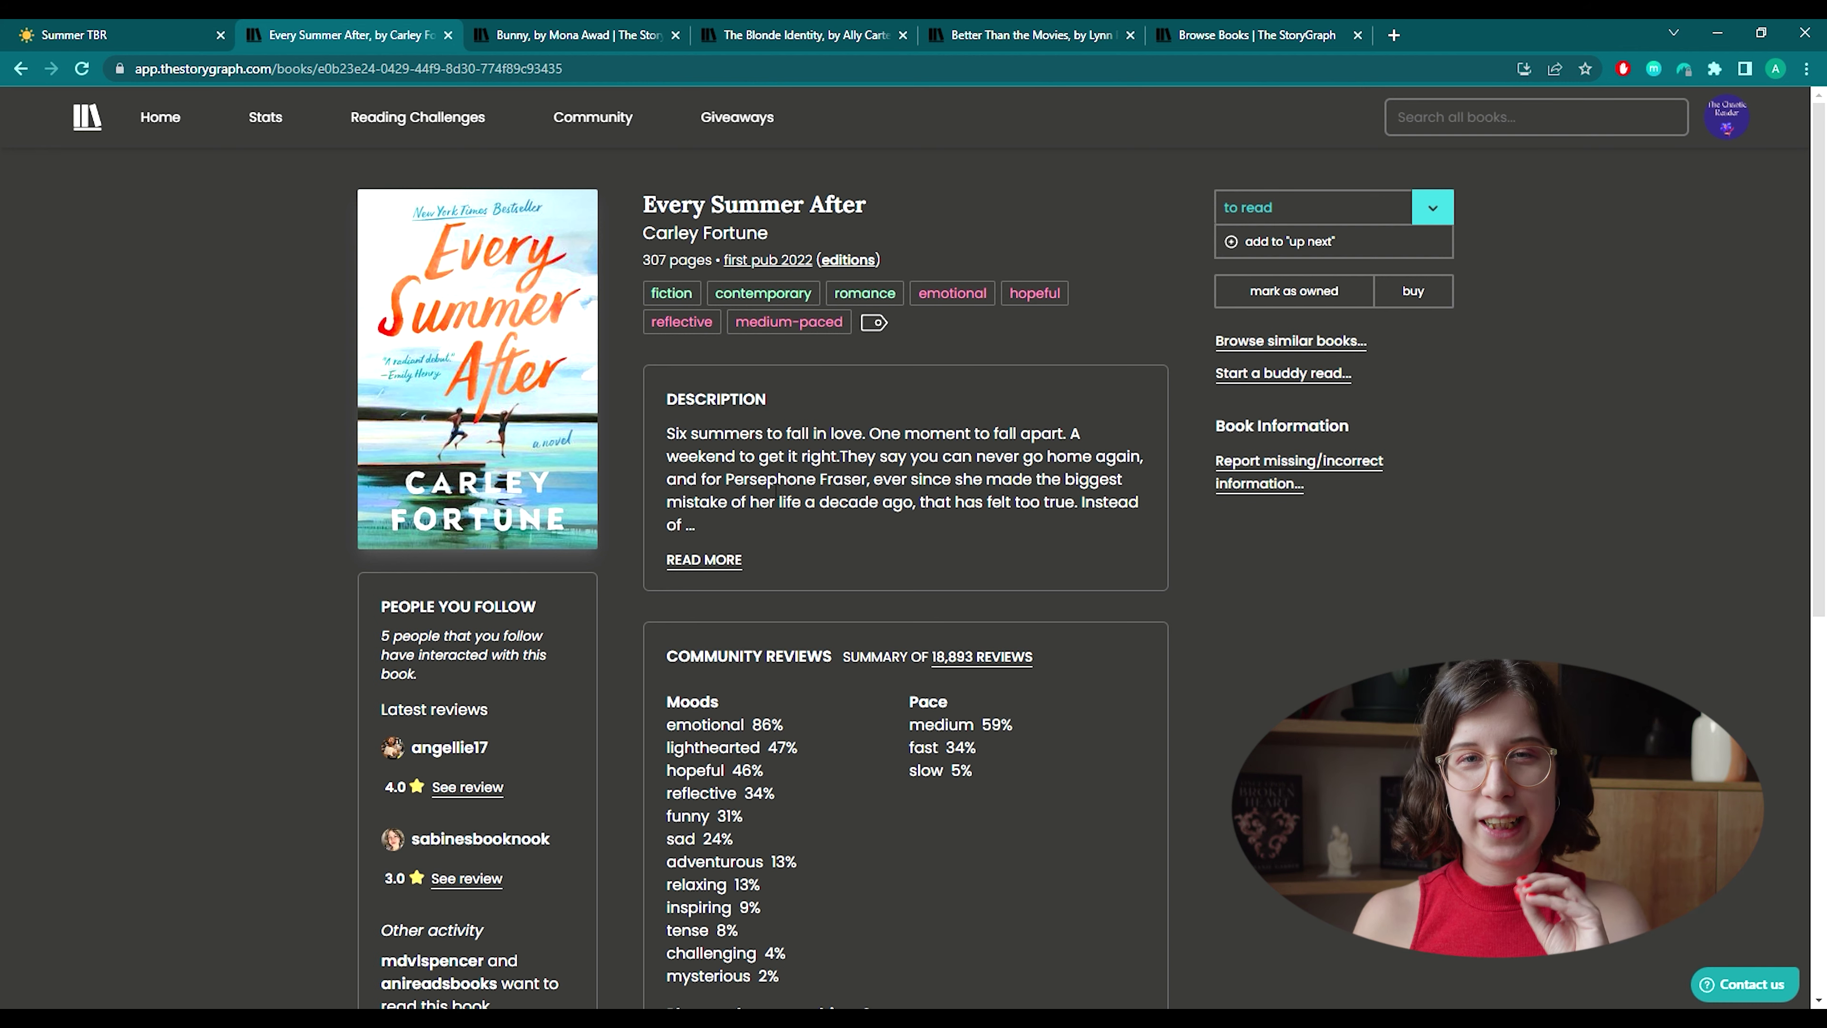
Expand the full Every Summer After description on StoryGraph and select all of it.
left_click(734, 562)
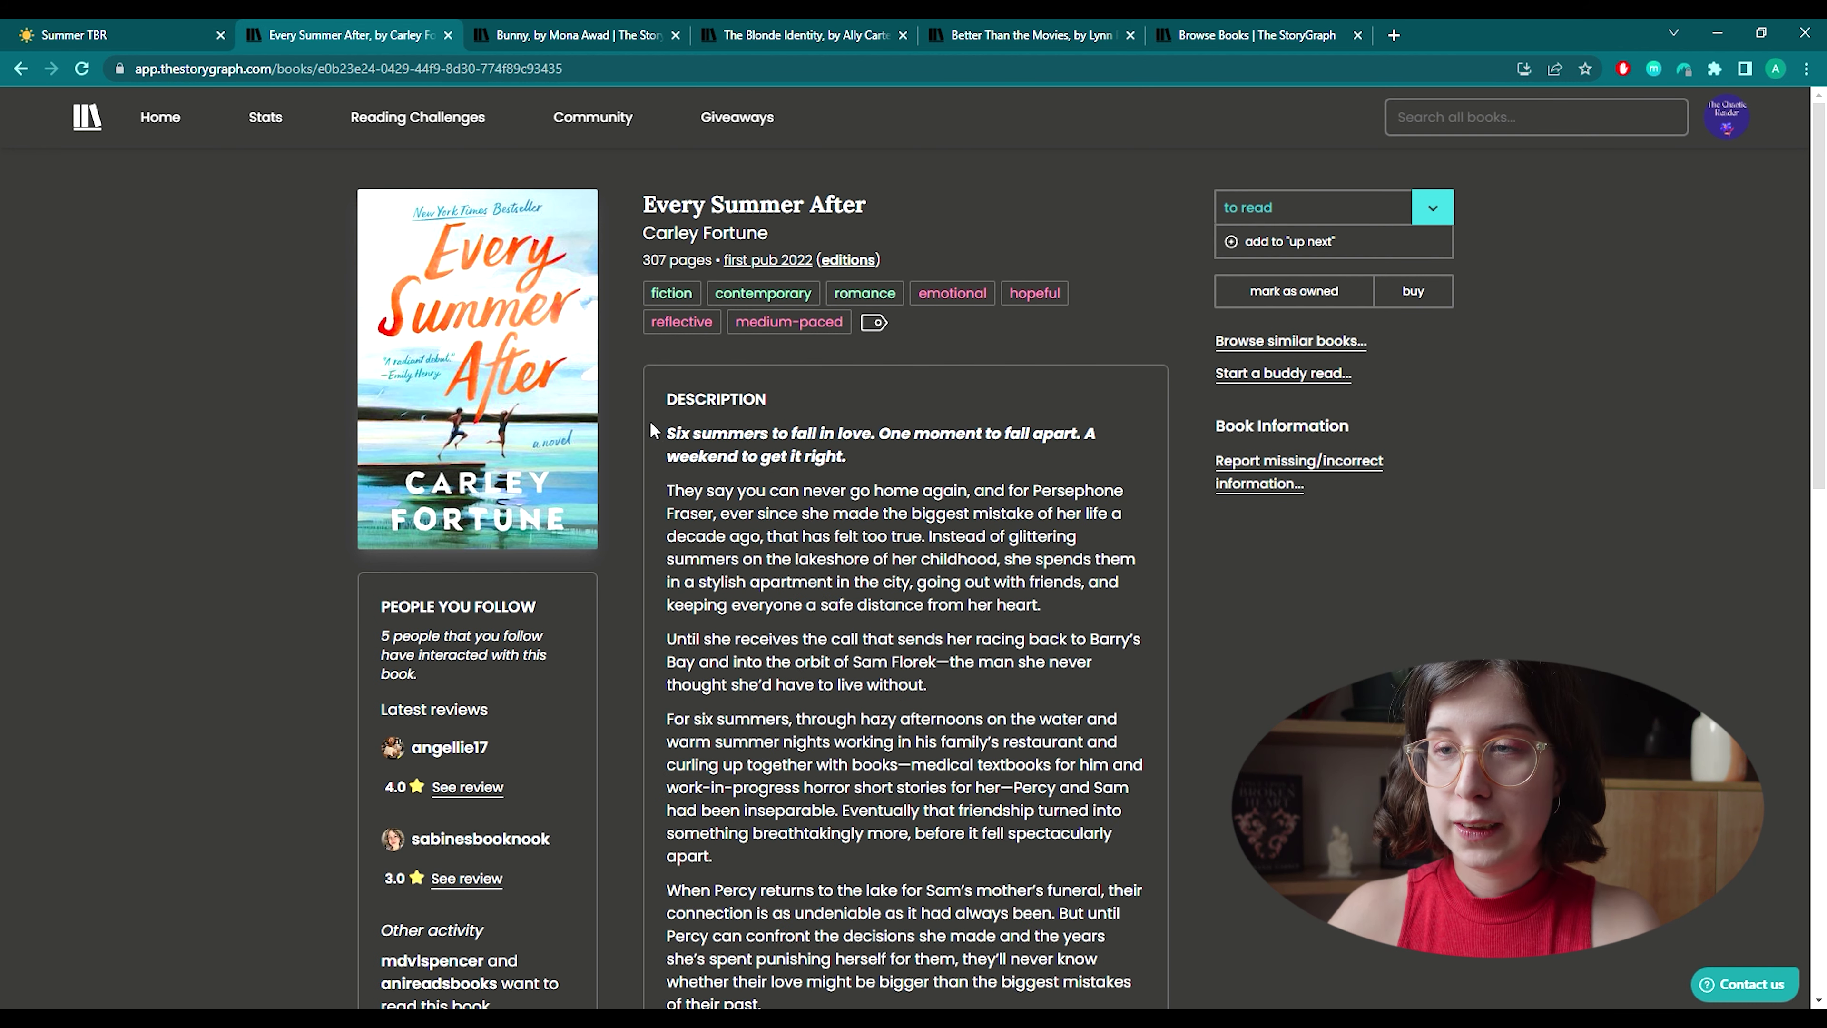
scroll(737, 485, "down", 3)
scroll(736, 485, "up", 1)
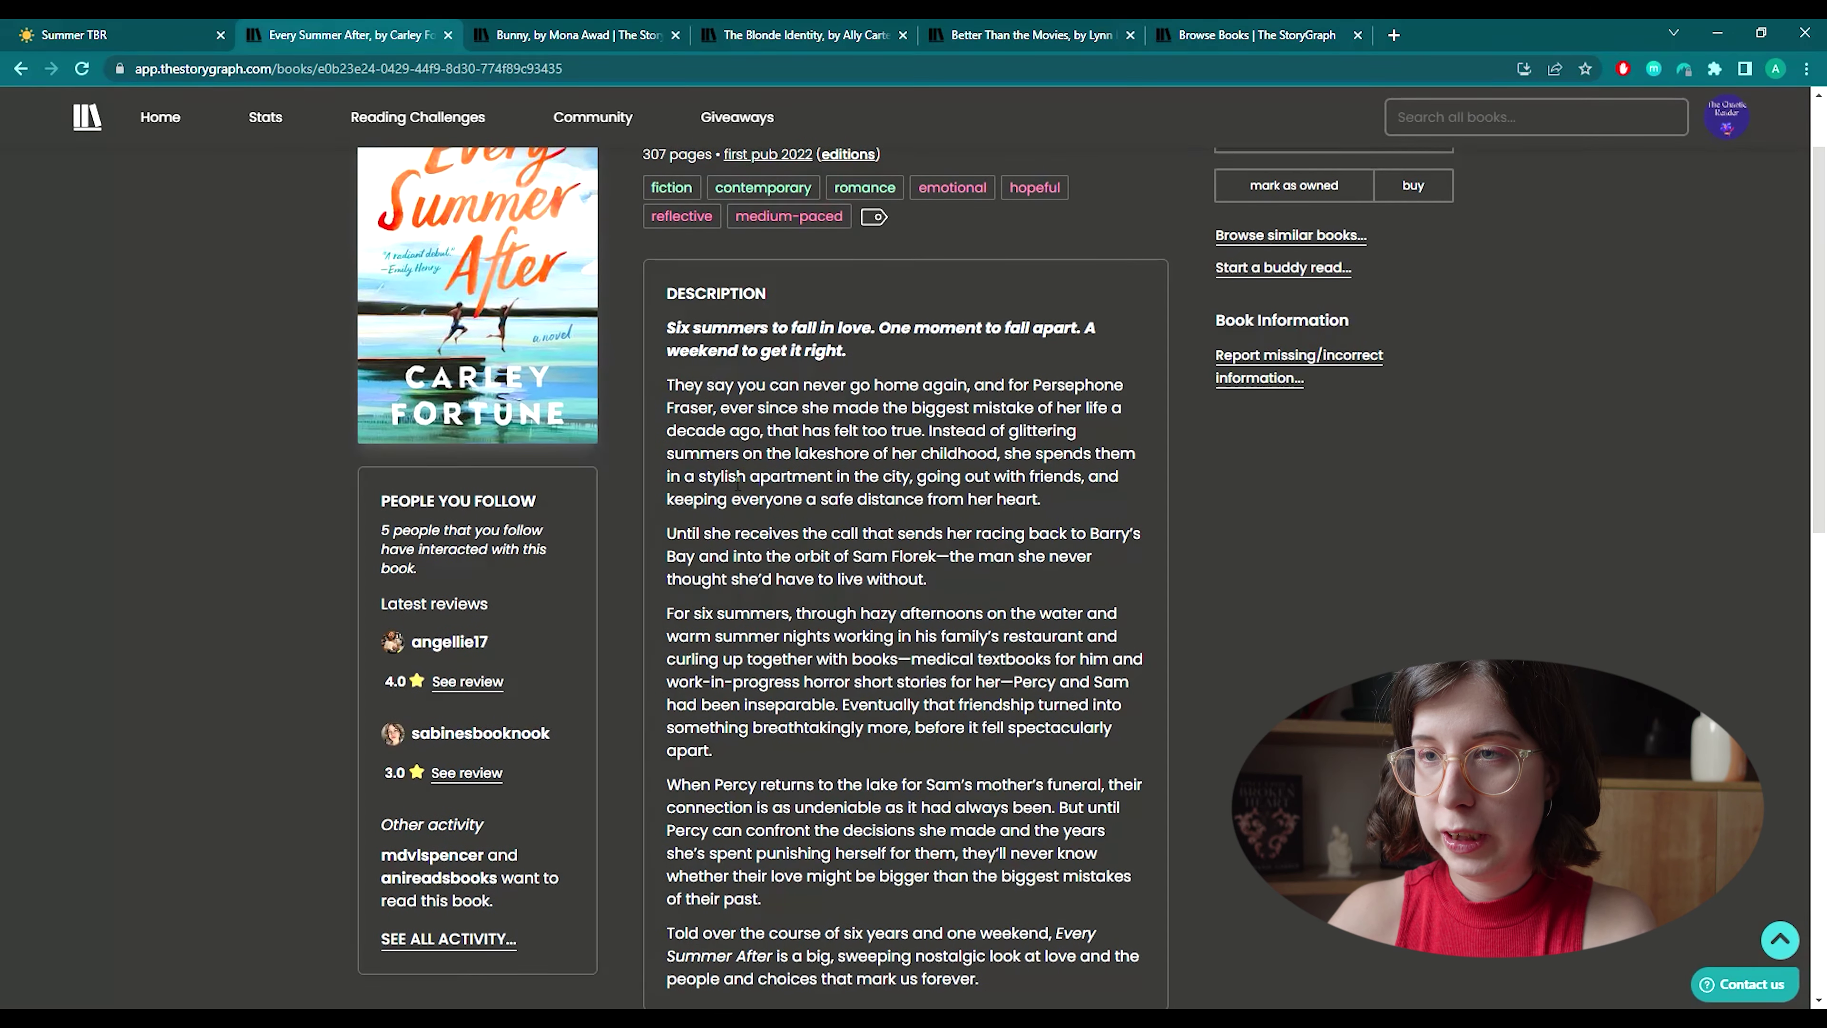
scroll(662, 338, "down", 10)
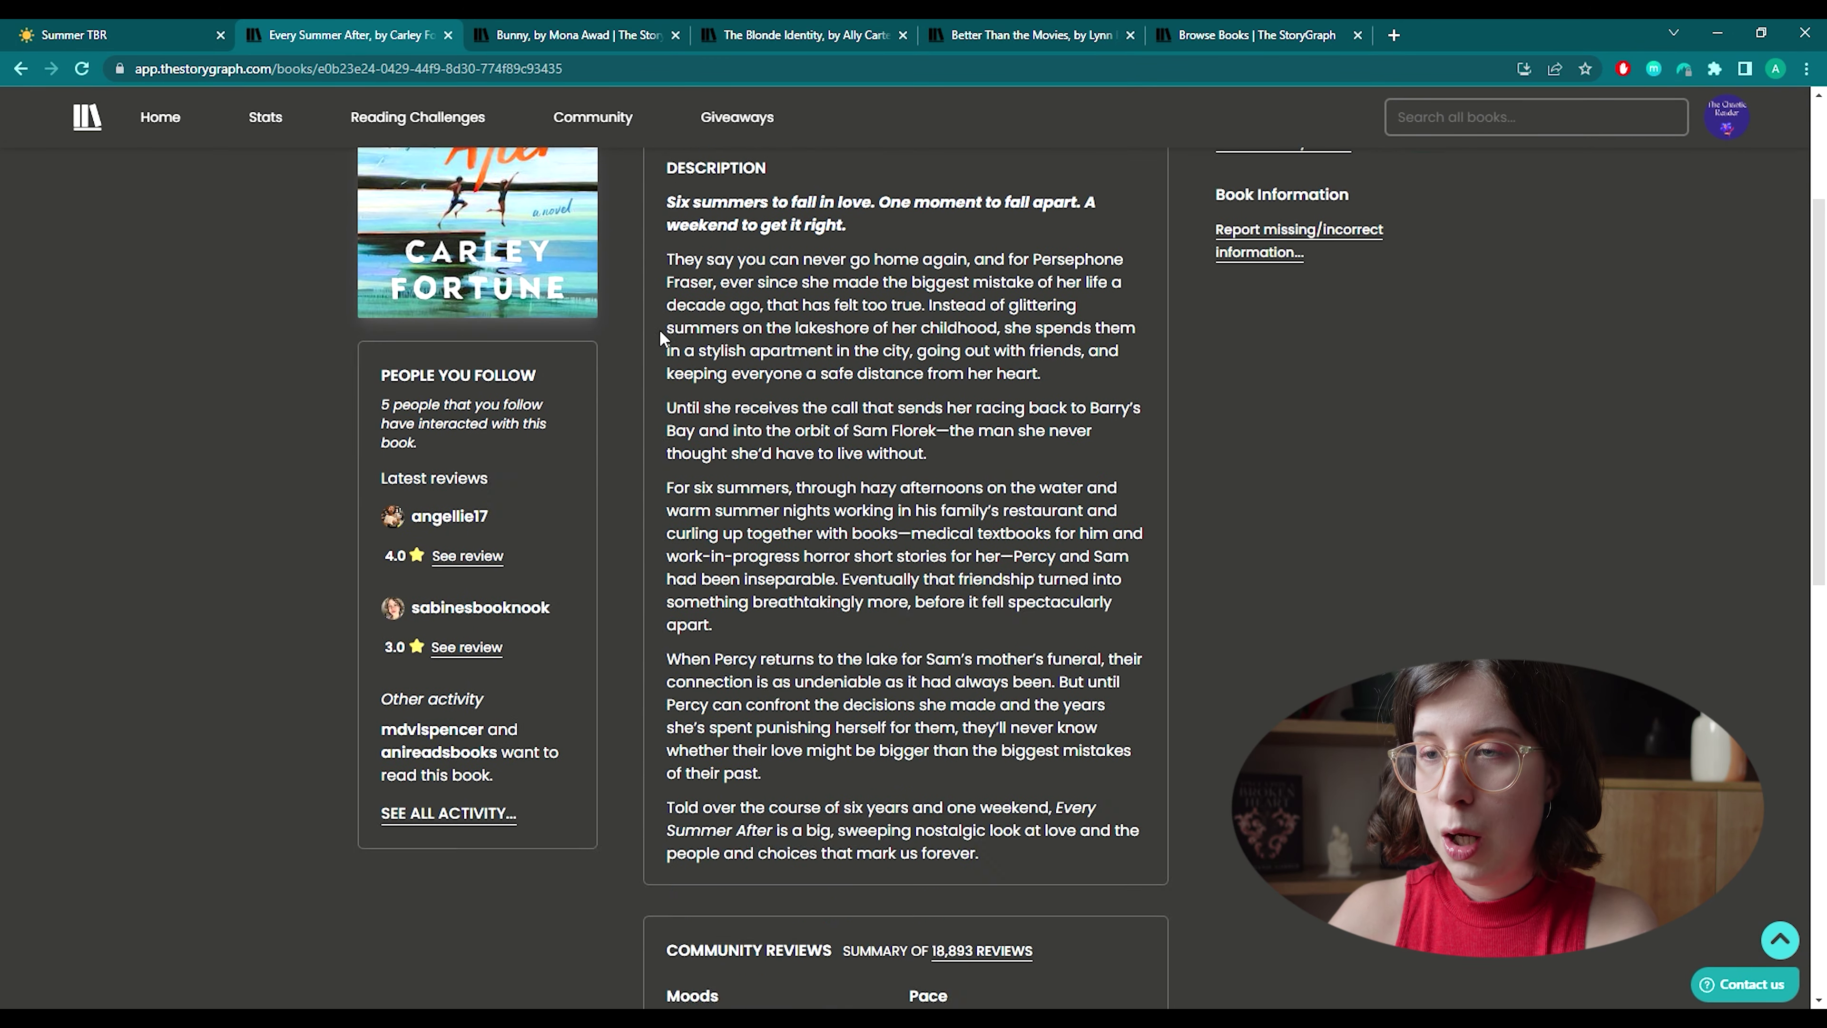
scroll(660, 329, "down", 3)
scroll(660, 328, "up", 14)
scroll(659, 328, "down", 1)
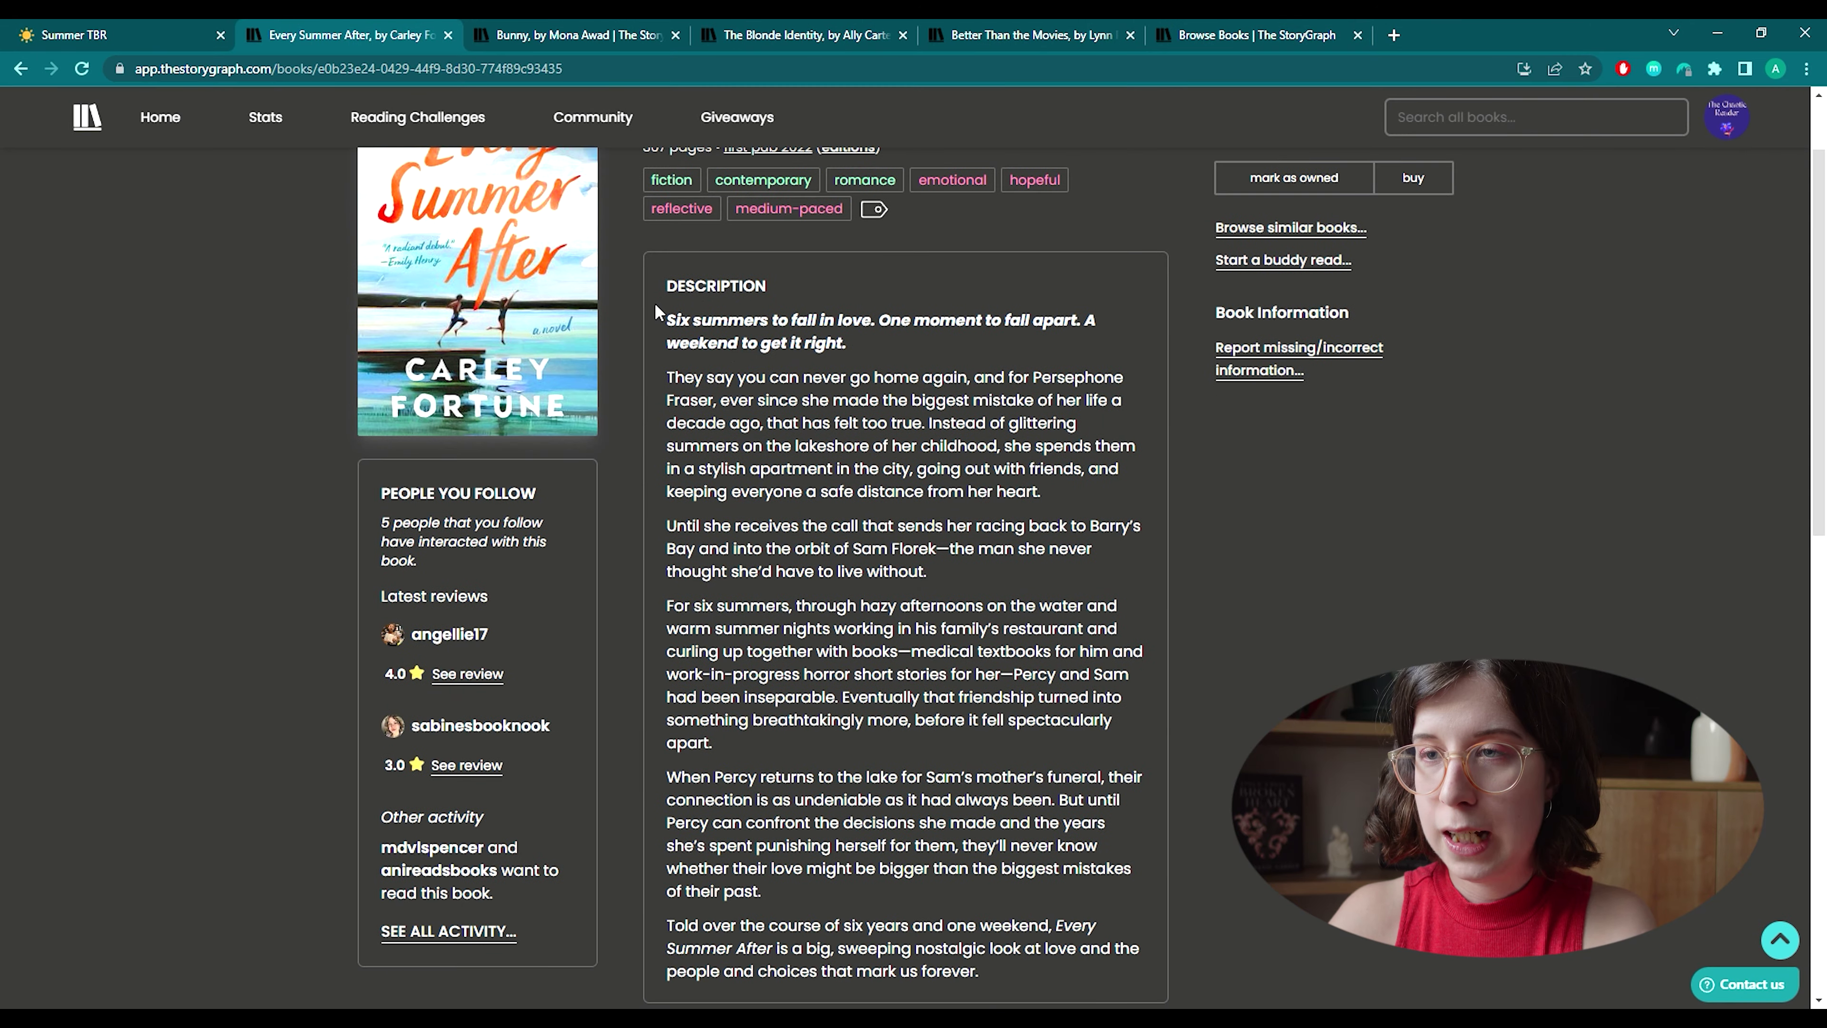
scroll(680, 328, "up", 1)
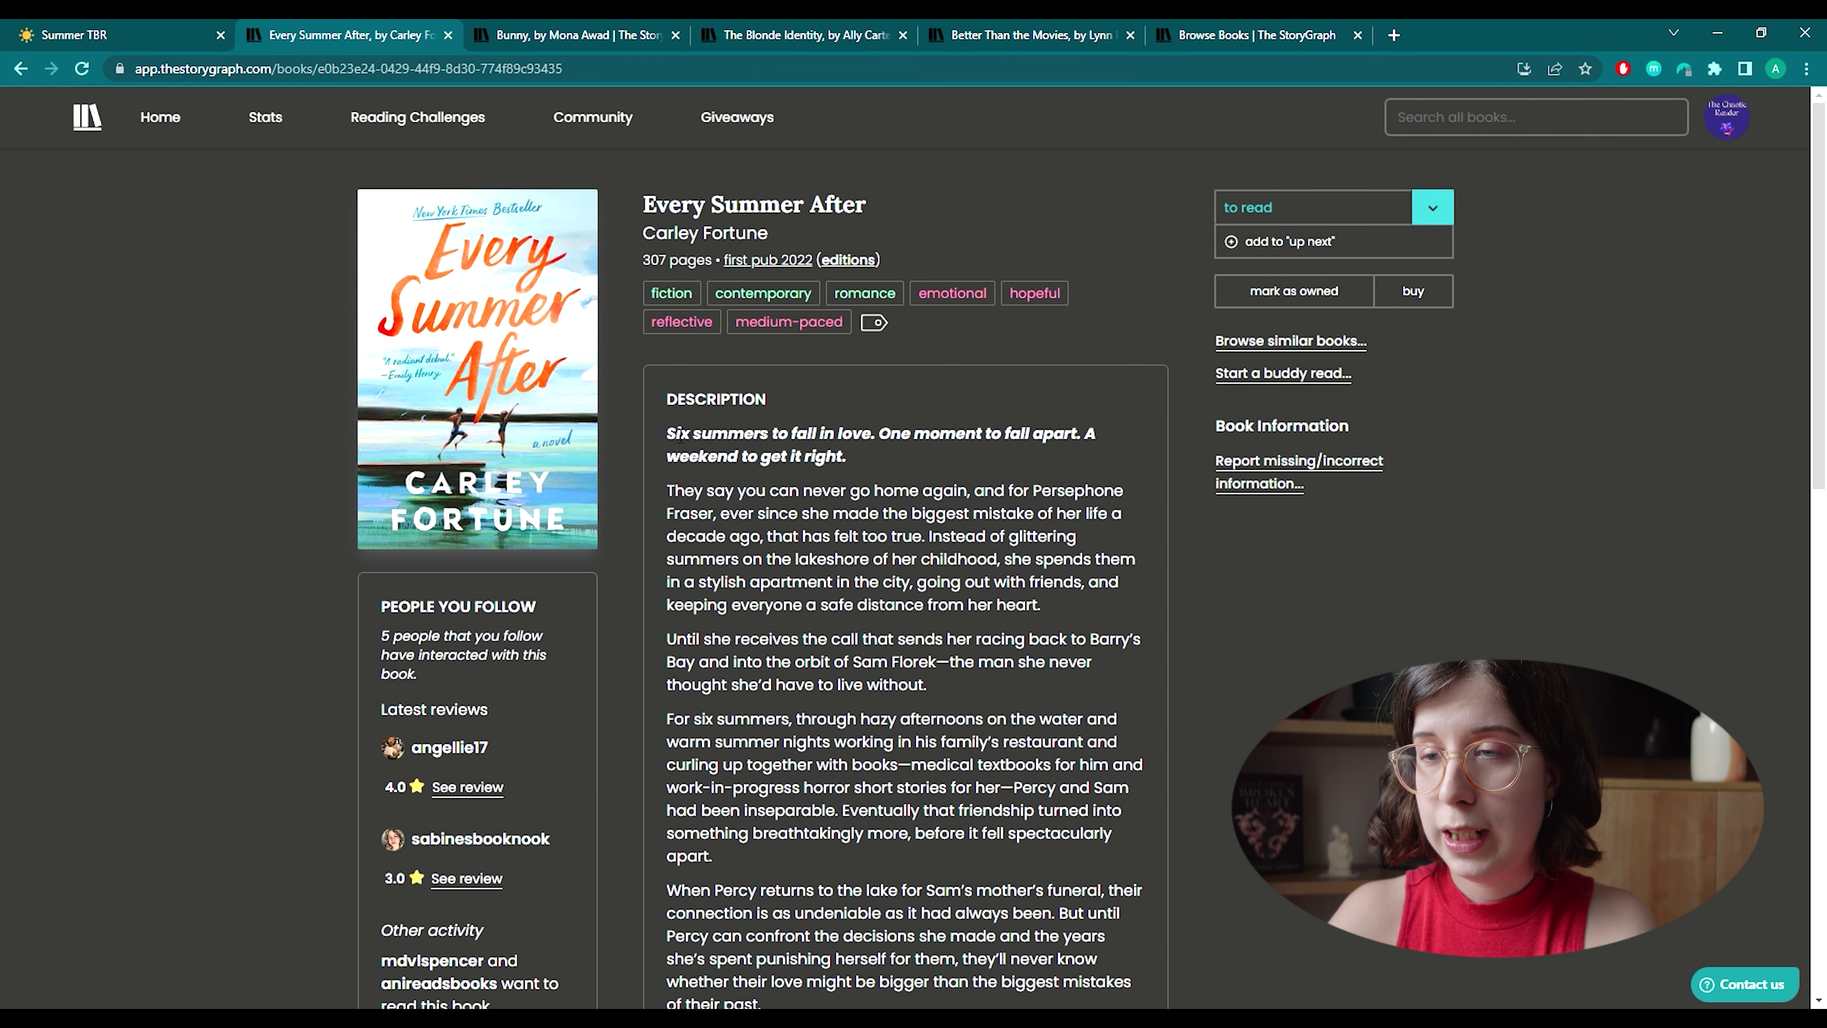
scroll(681, 466, "down", 2)
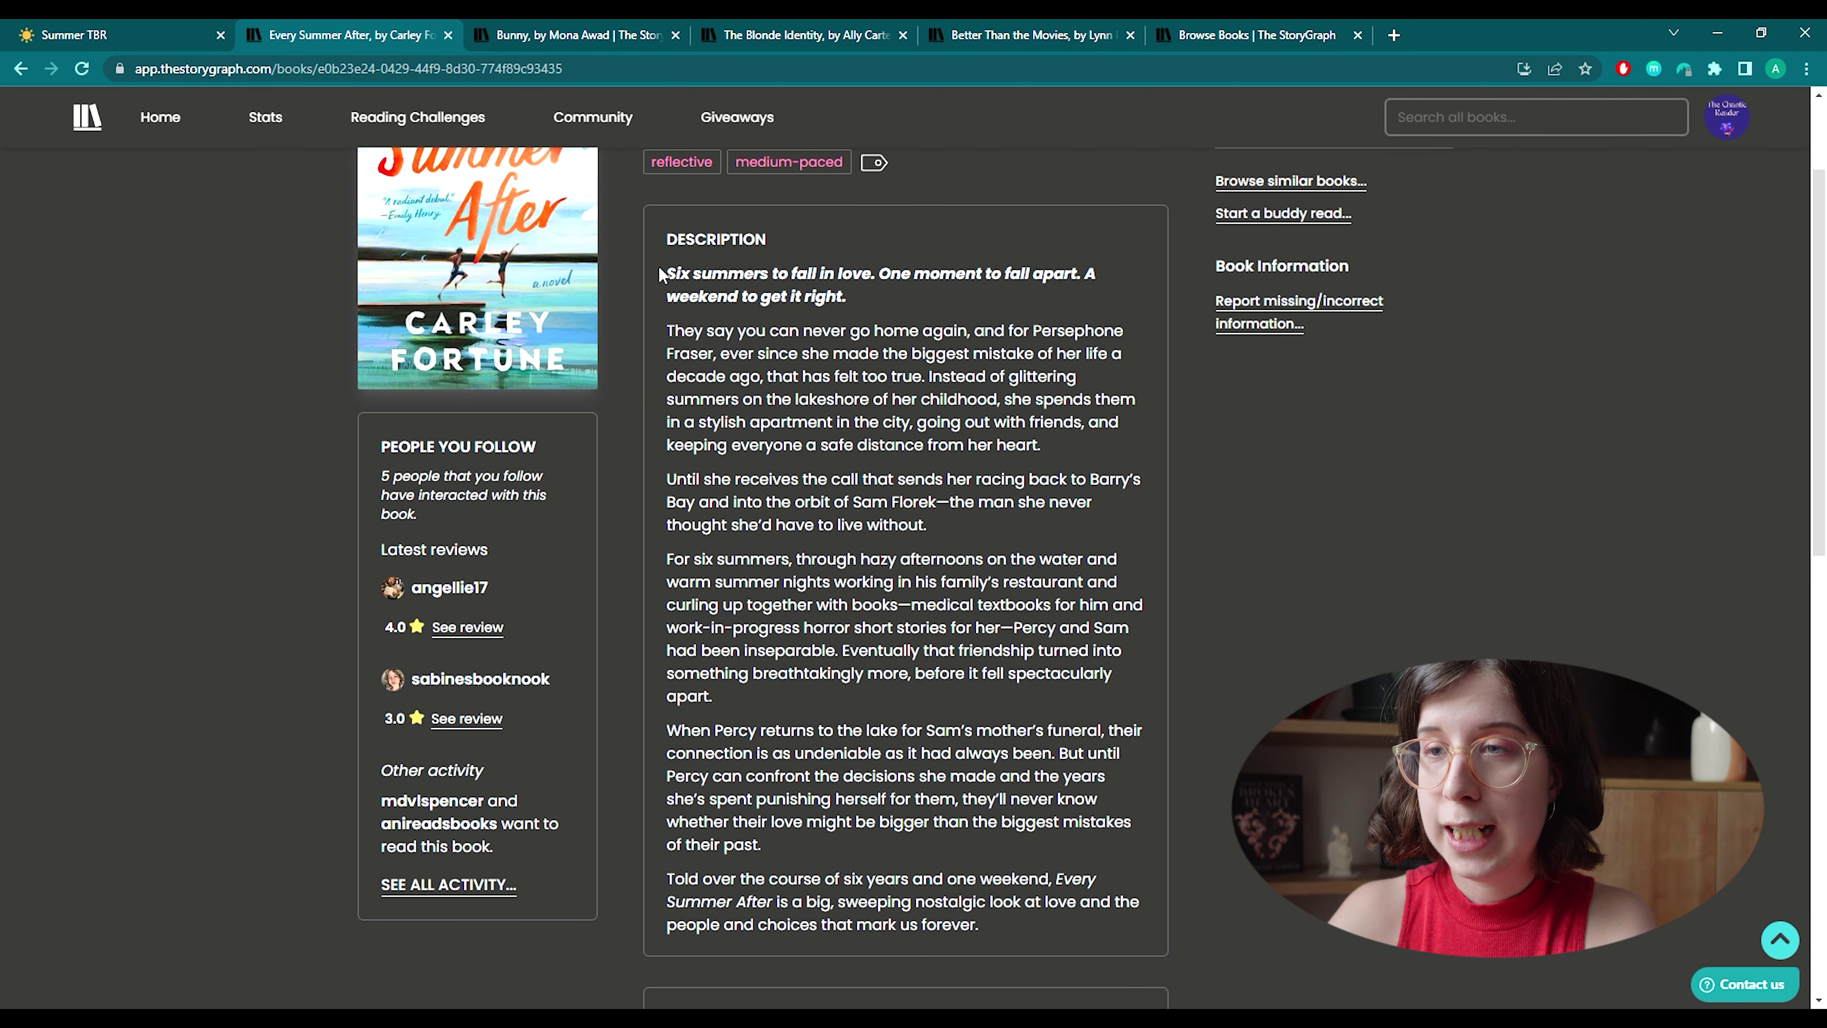
left_click_drag(659, 265, 987, 926)
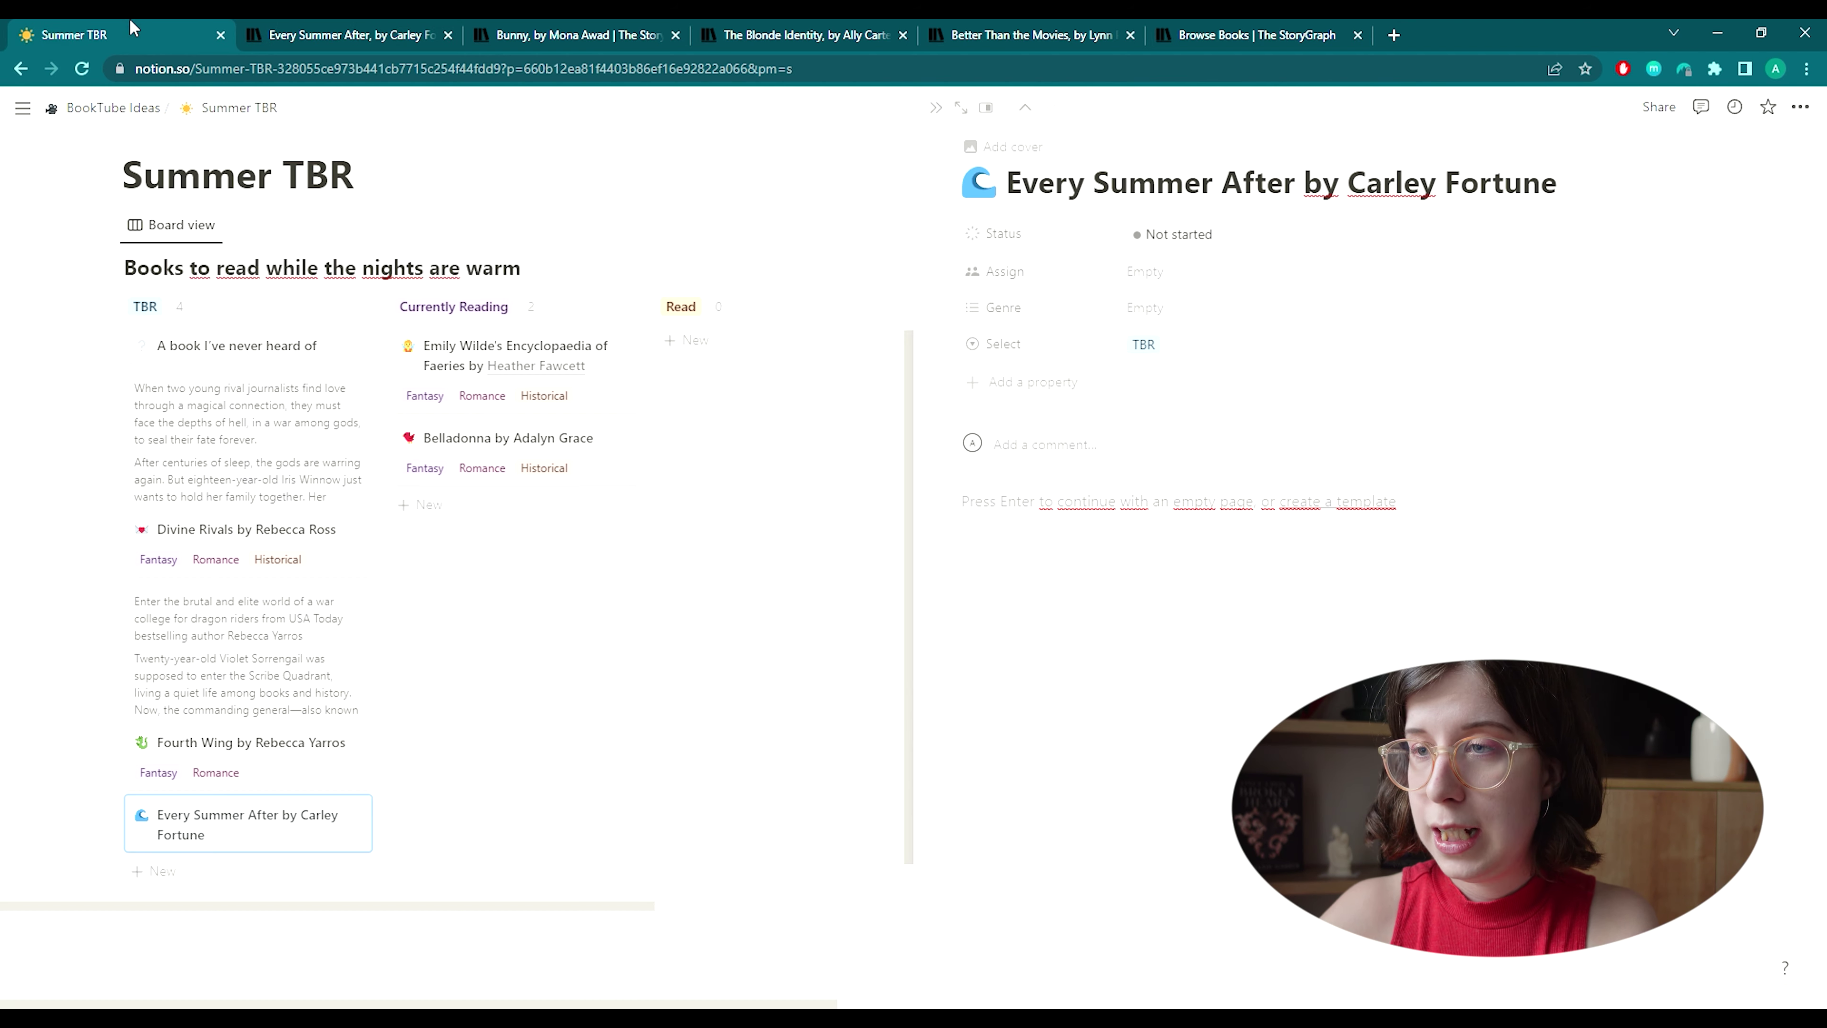
left_click(134, 32)
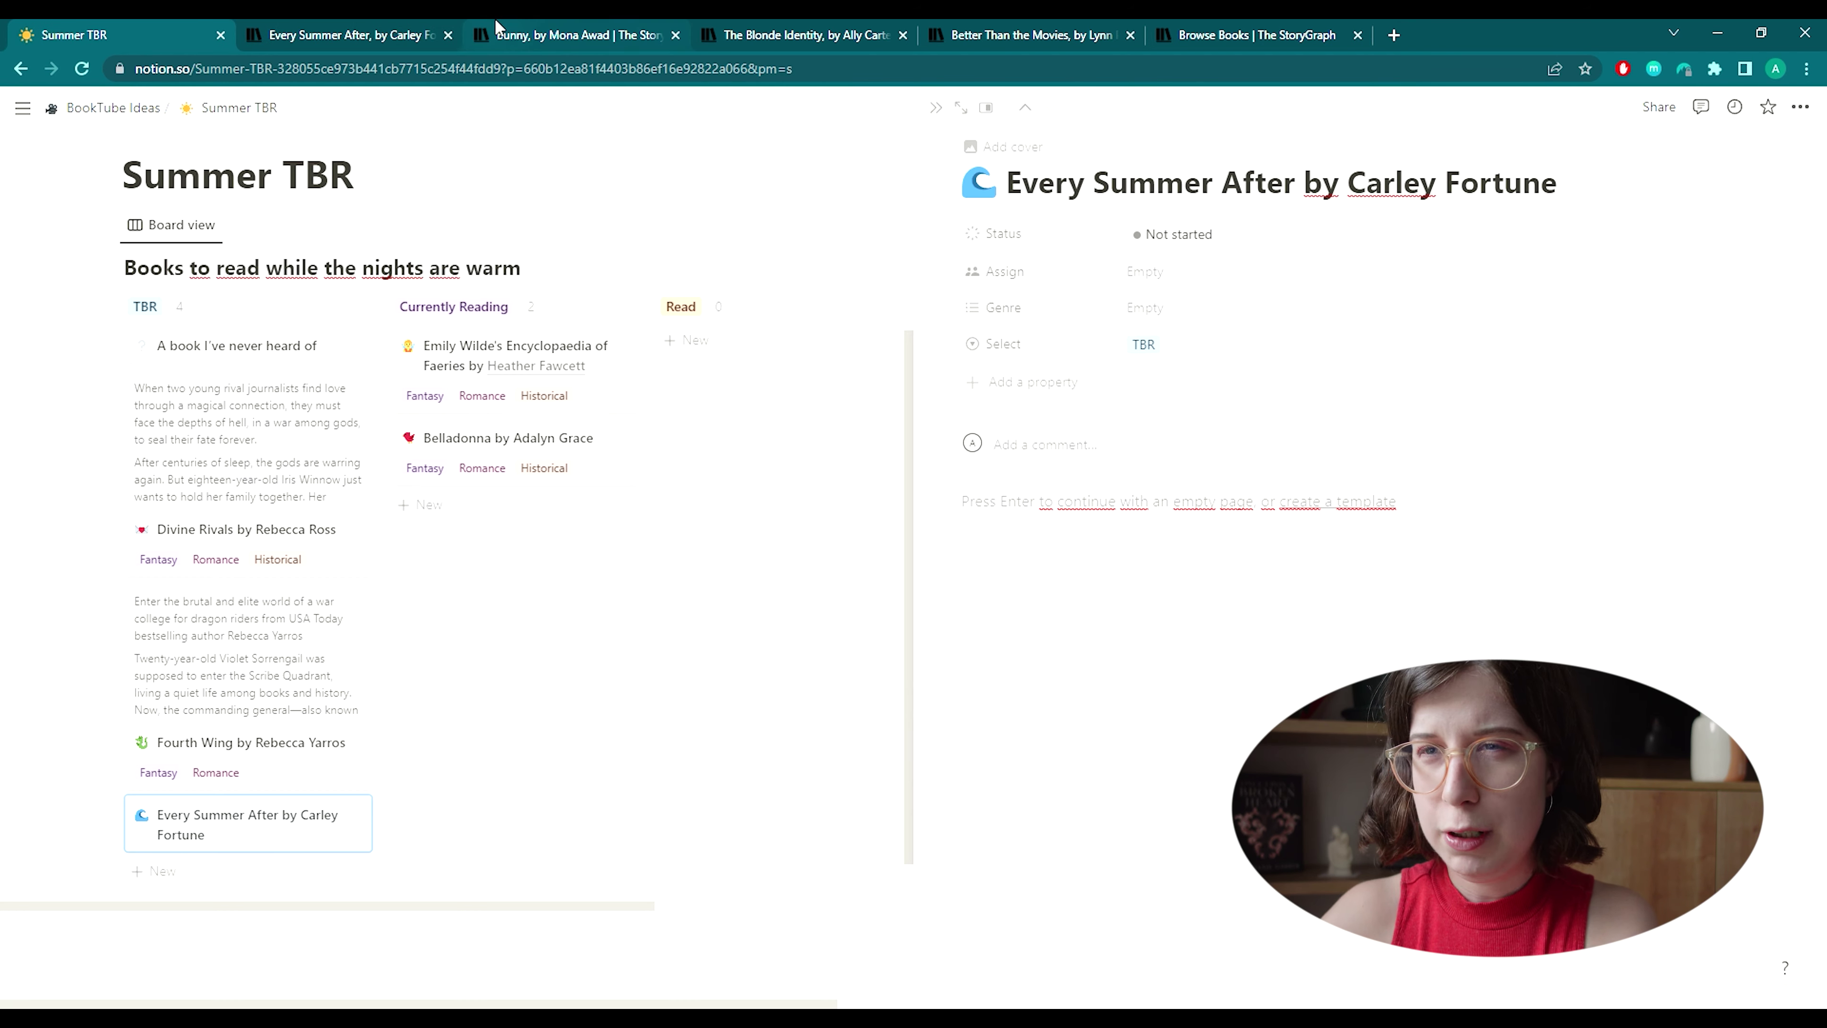
left_click(345, 35)
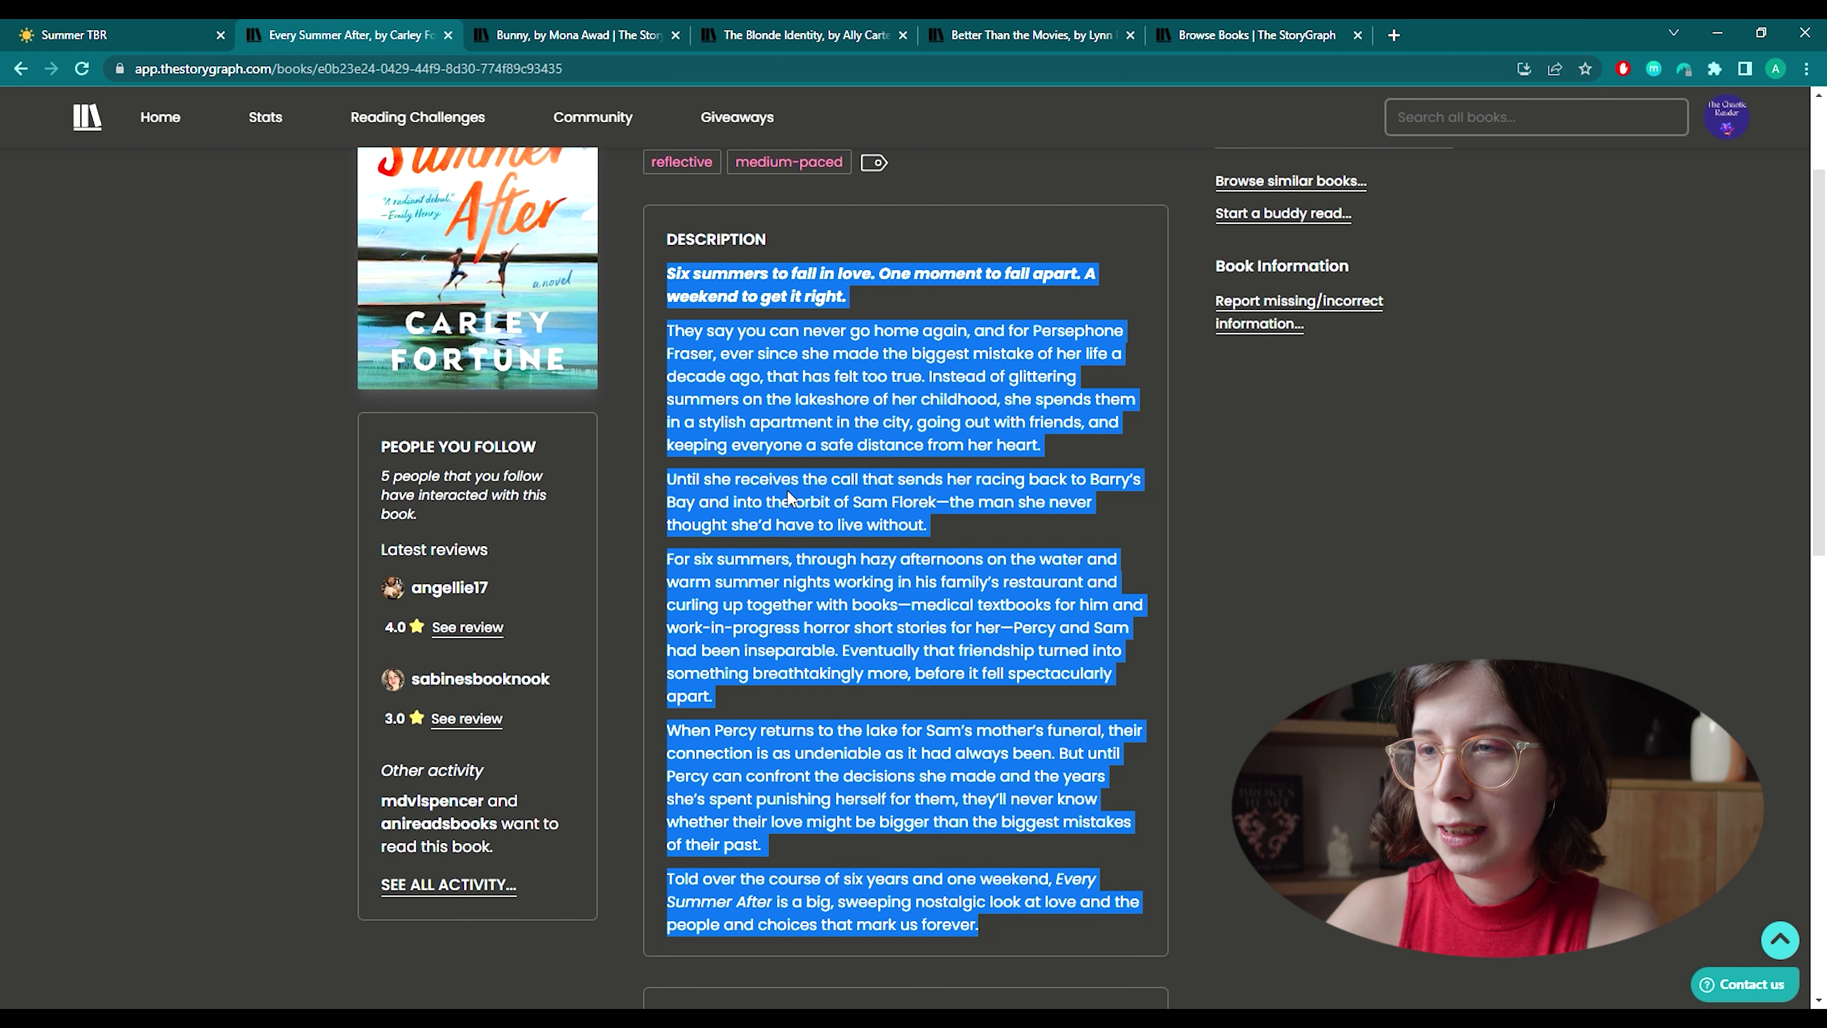
left_click(130, 32)
Paste the Every Summer After description and tag it Contemporary and Romance.
key("Return")
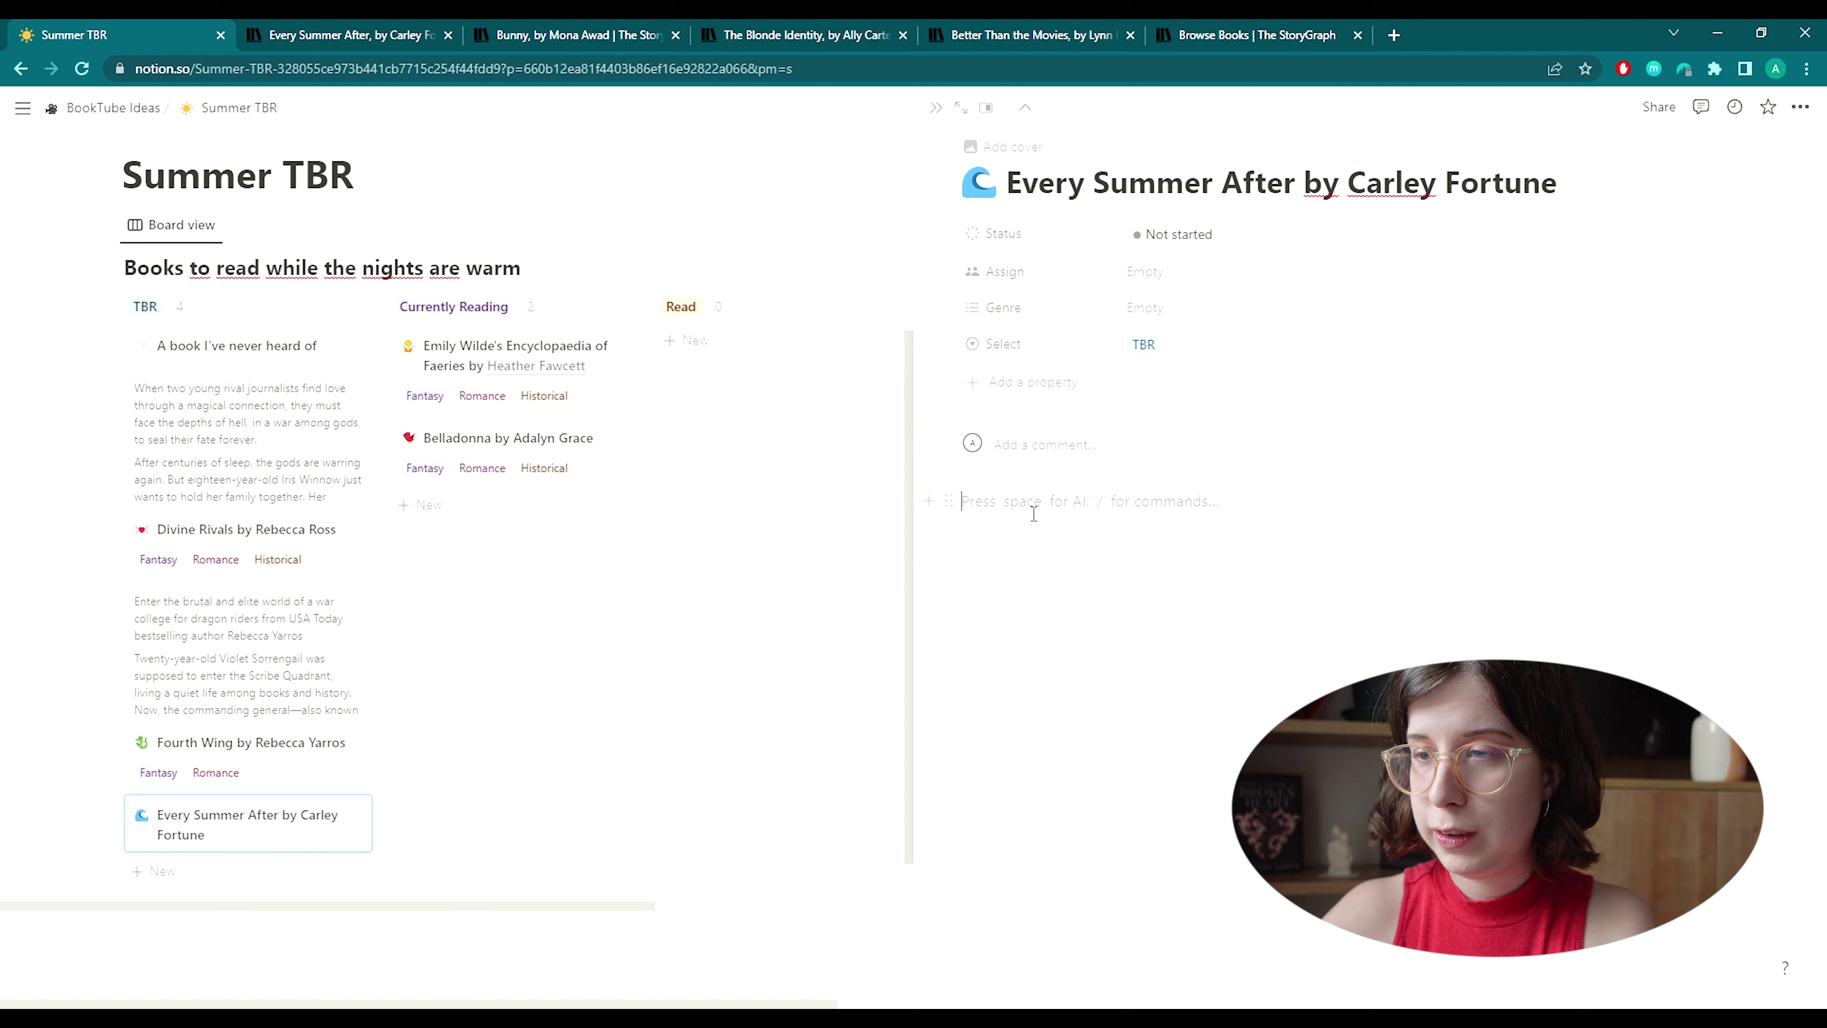
key("ctrl+v")
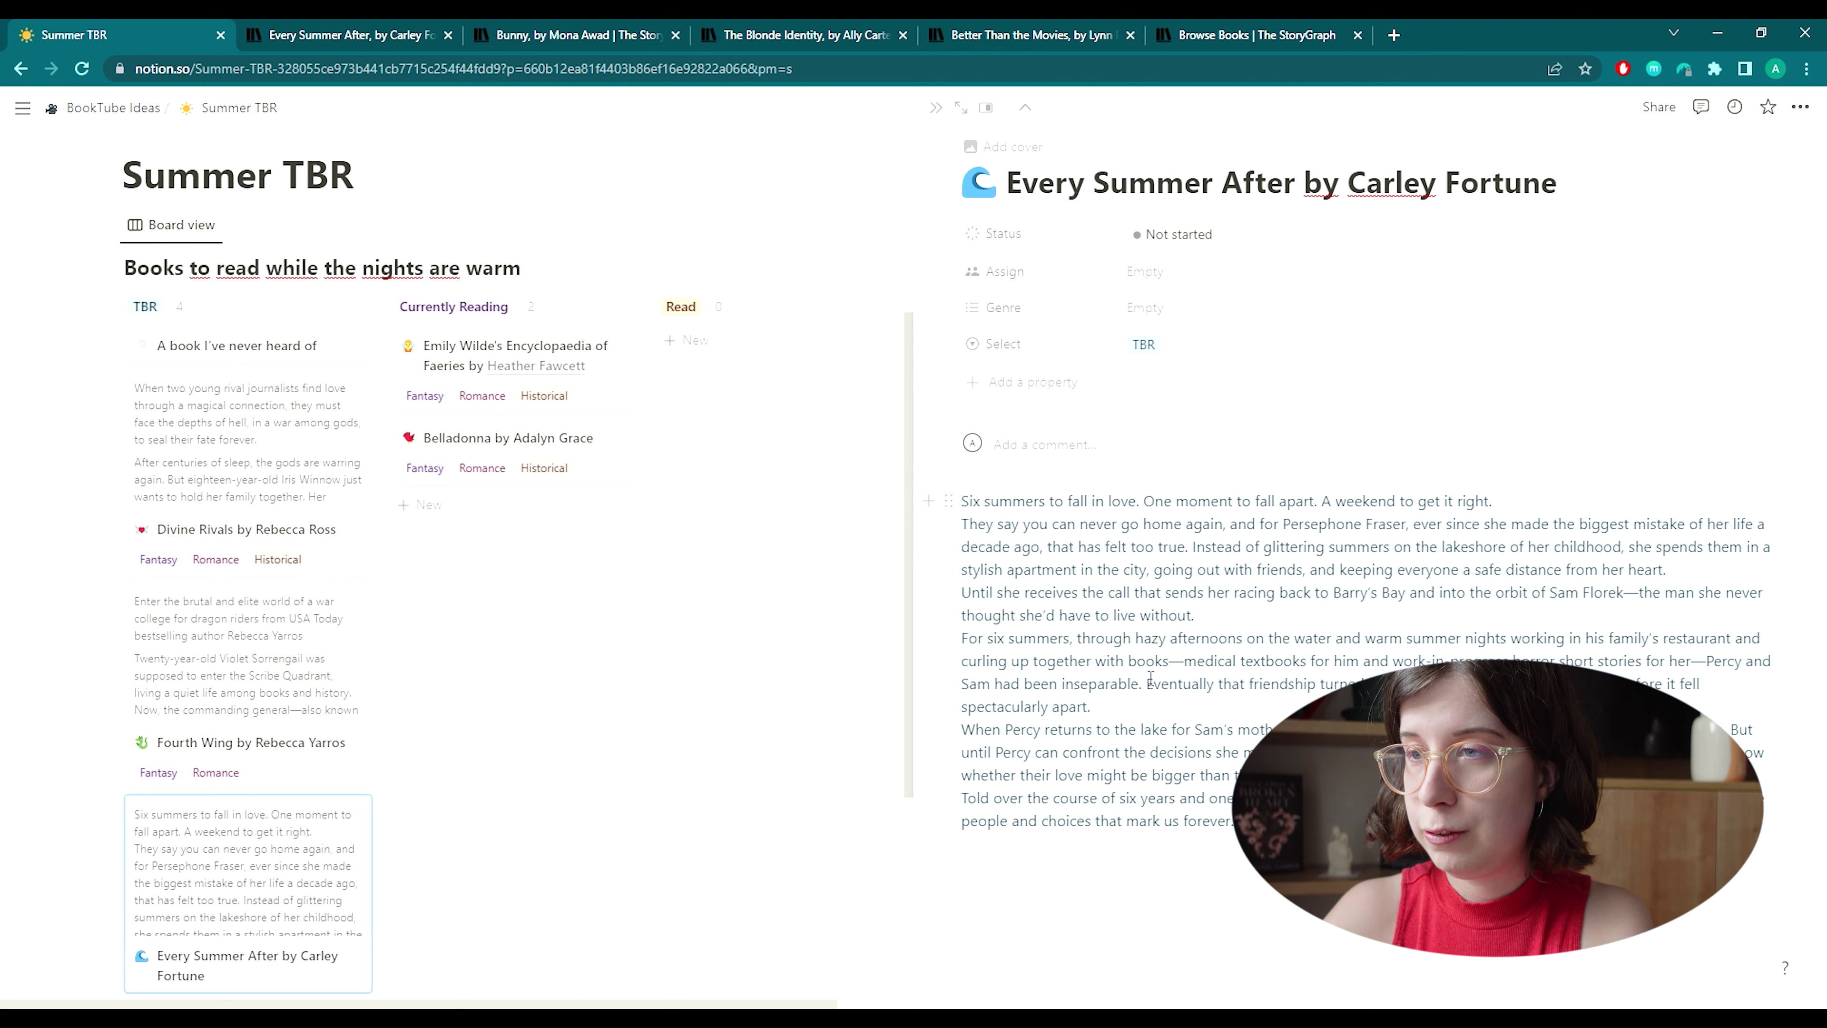
left_click(1169, 308)
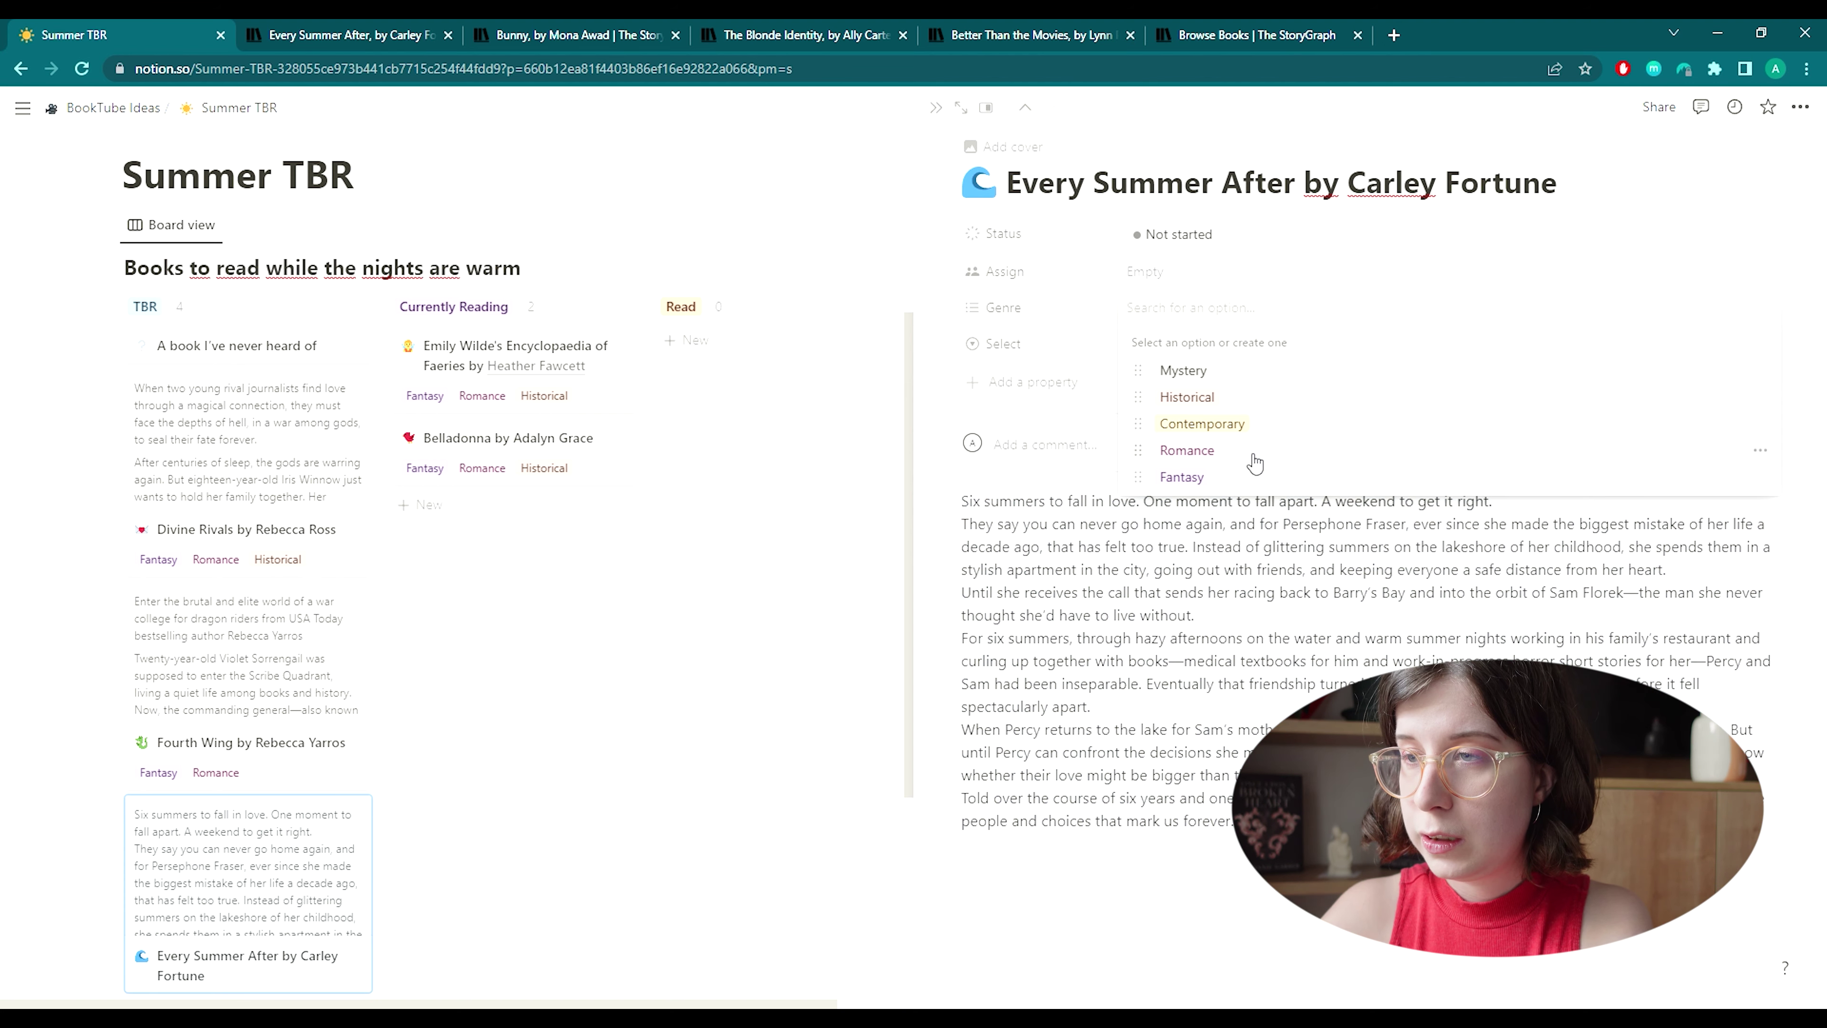
left_click(1282, 431)
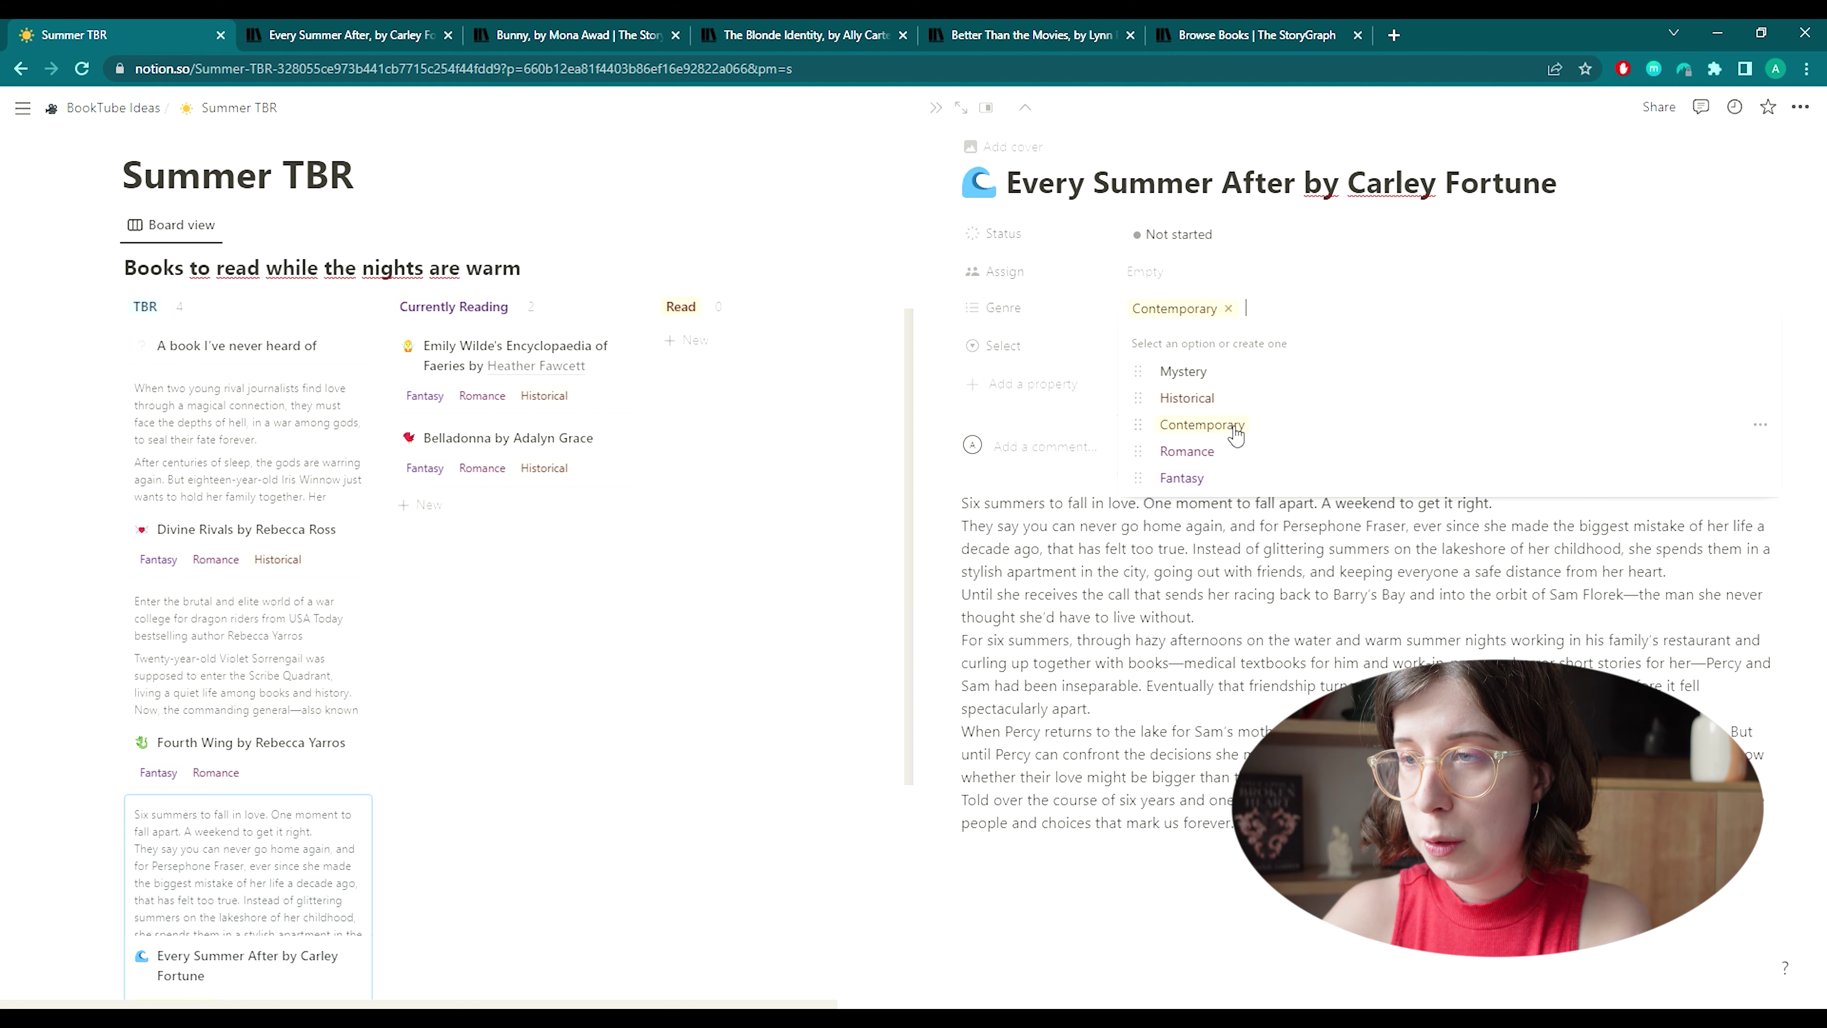
left_click(1240, 459)
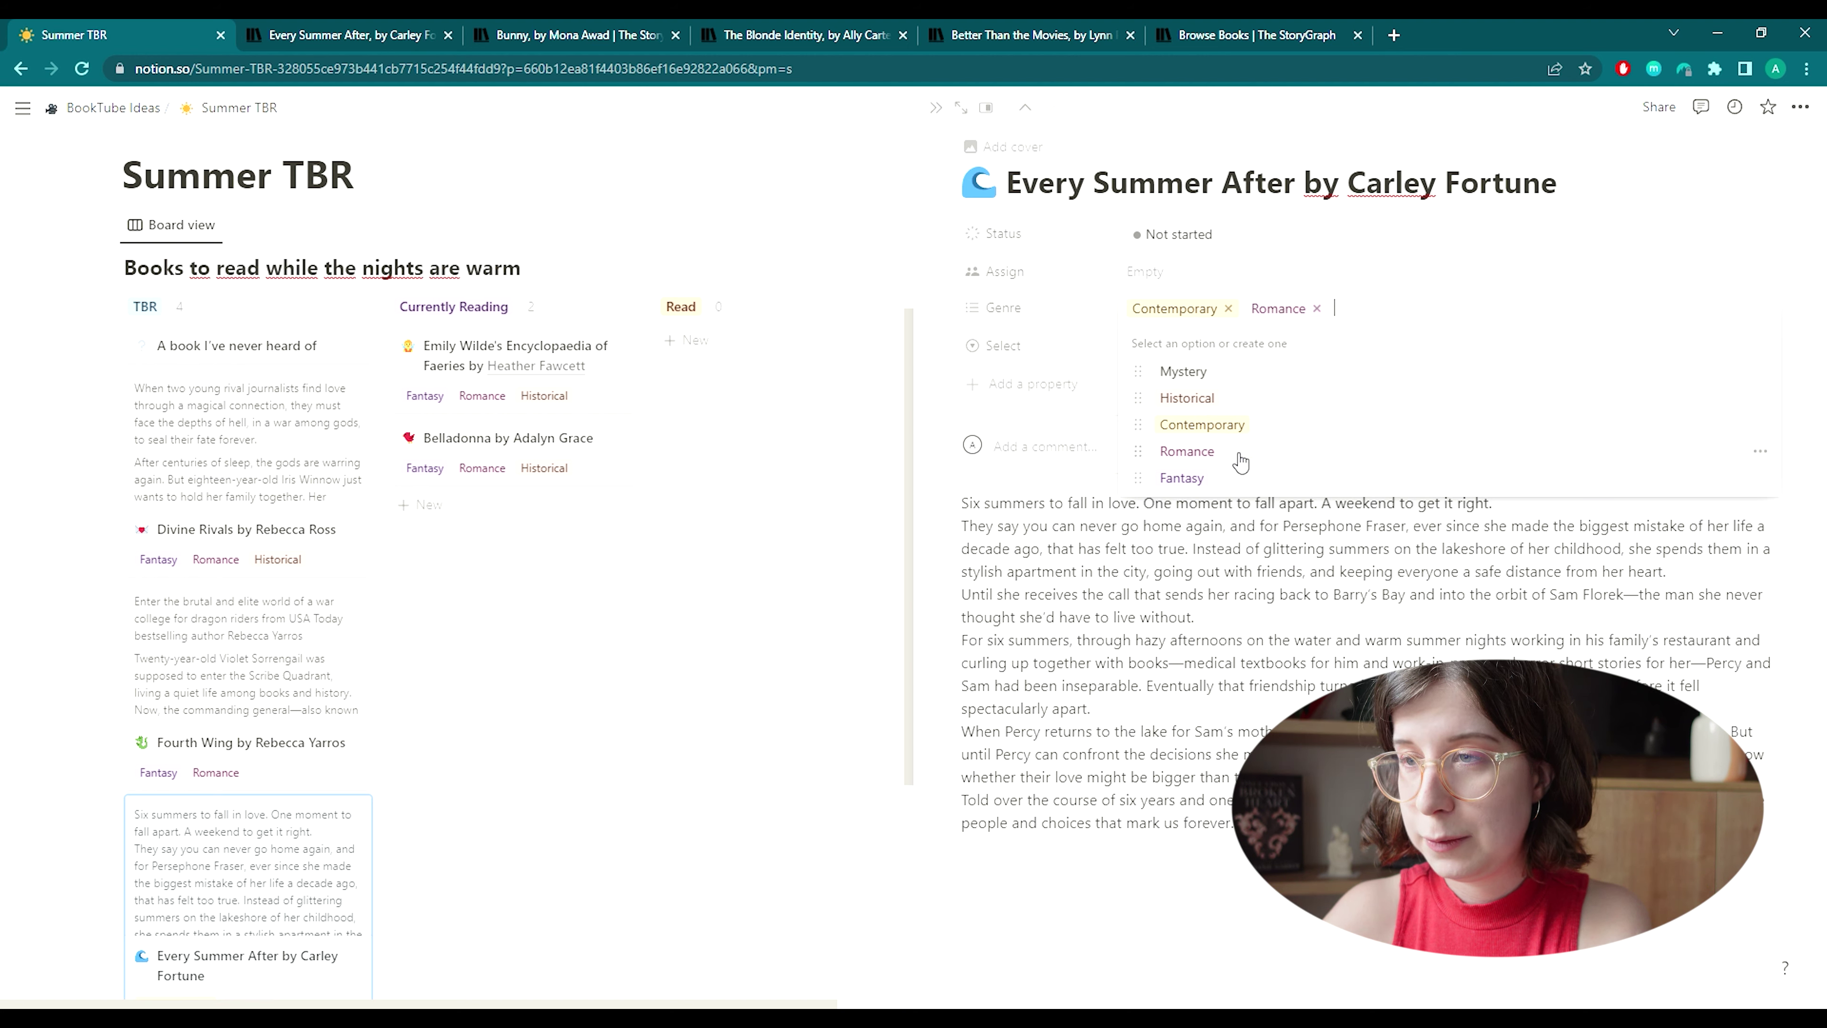
left_click(1149, 685)
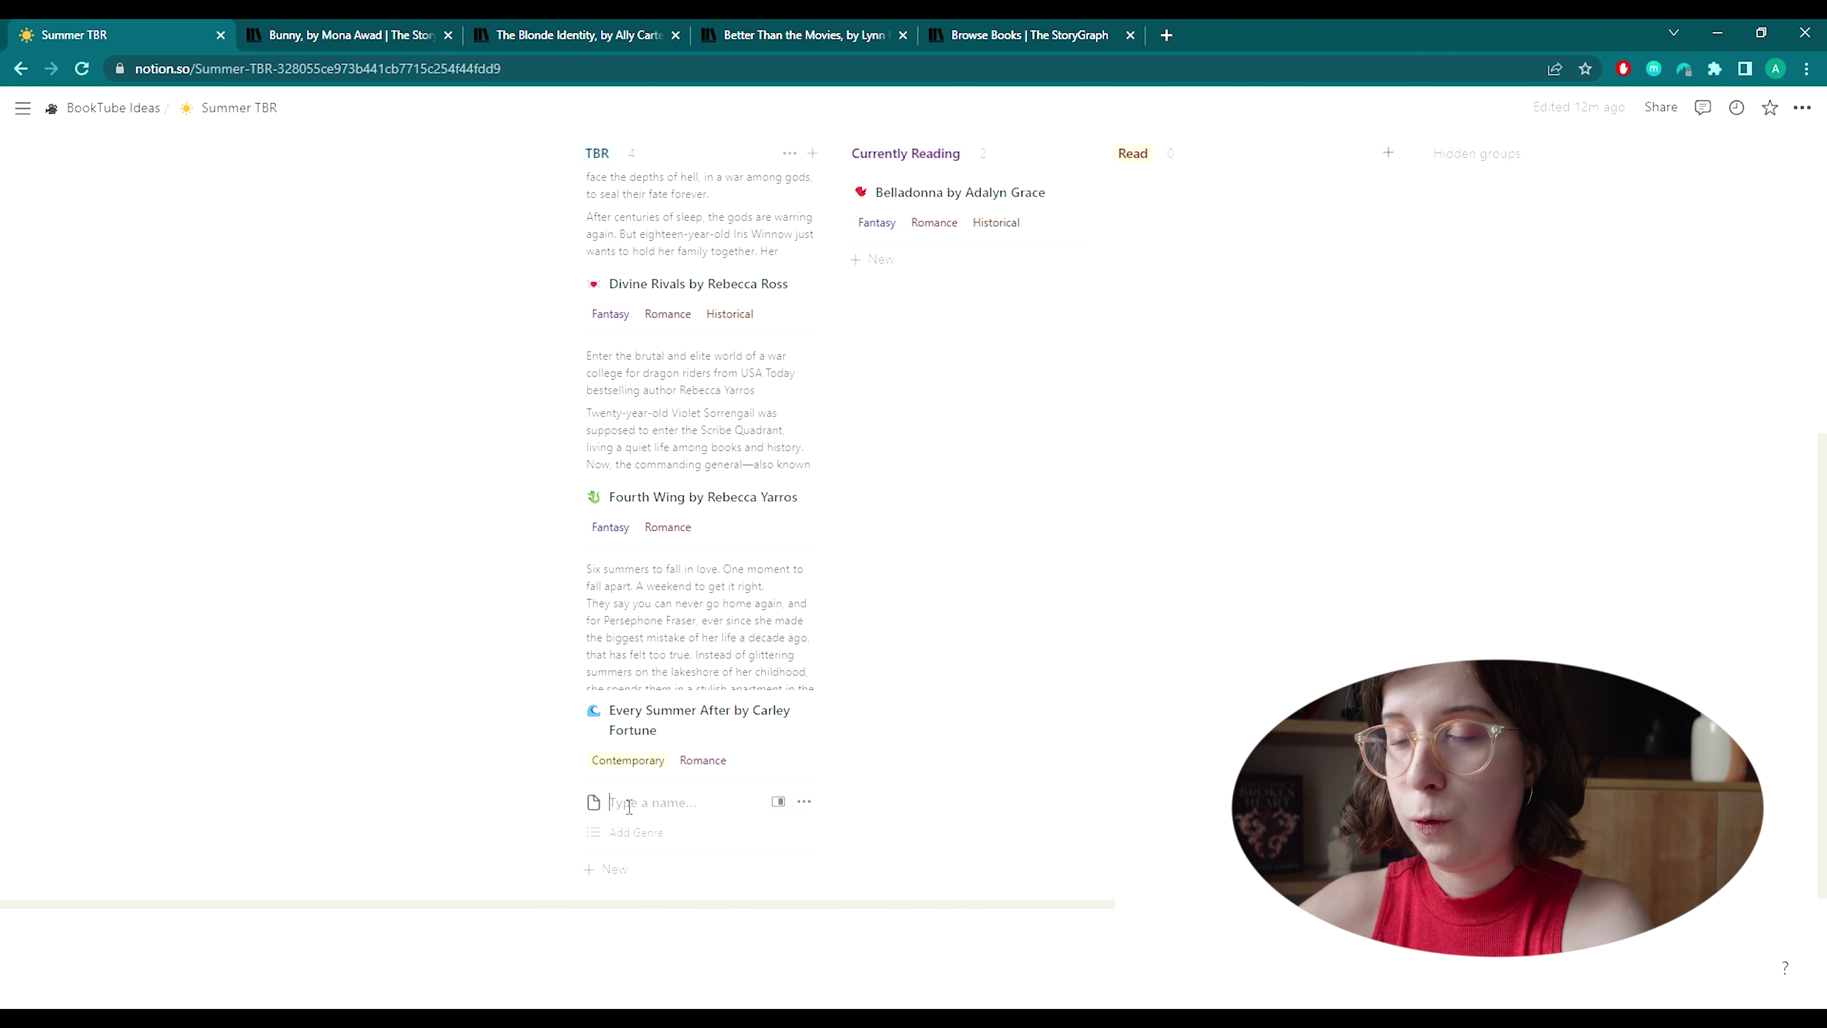
Add a 'Bunny by Mona Awad' card to the TBR column.
type("Bunny by")
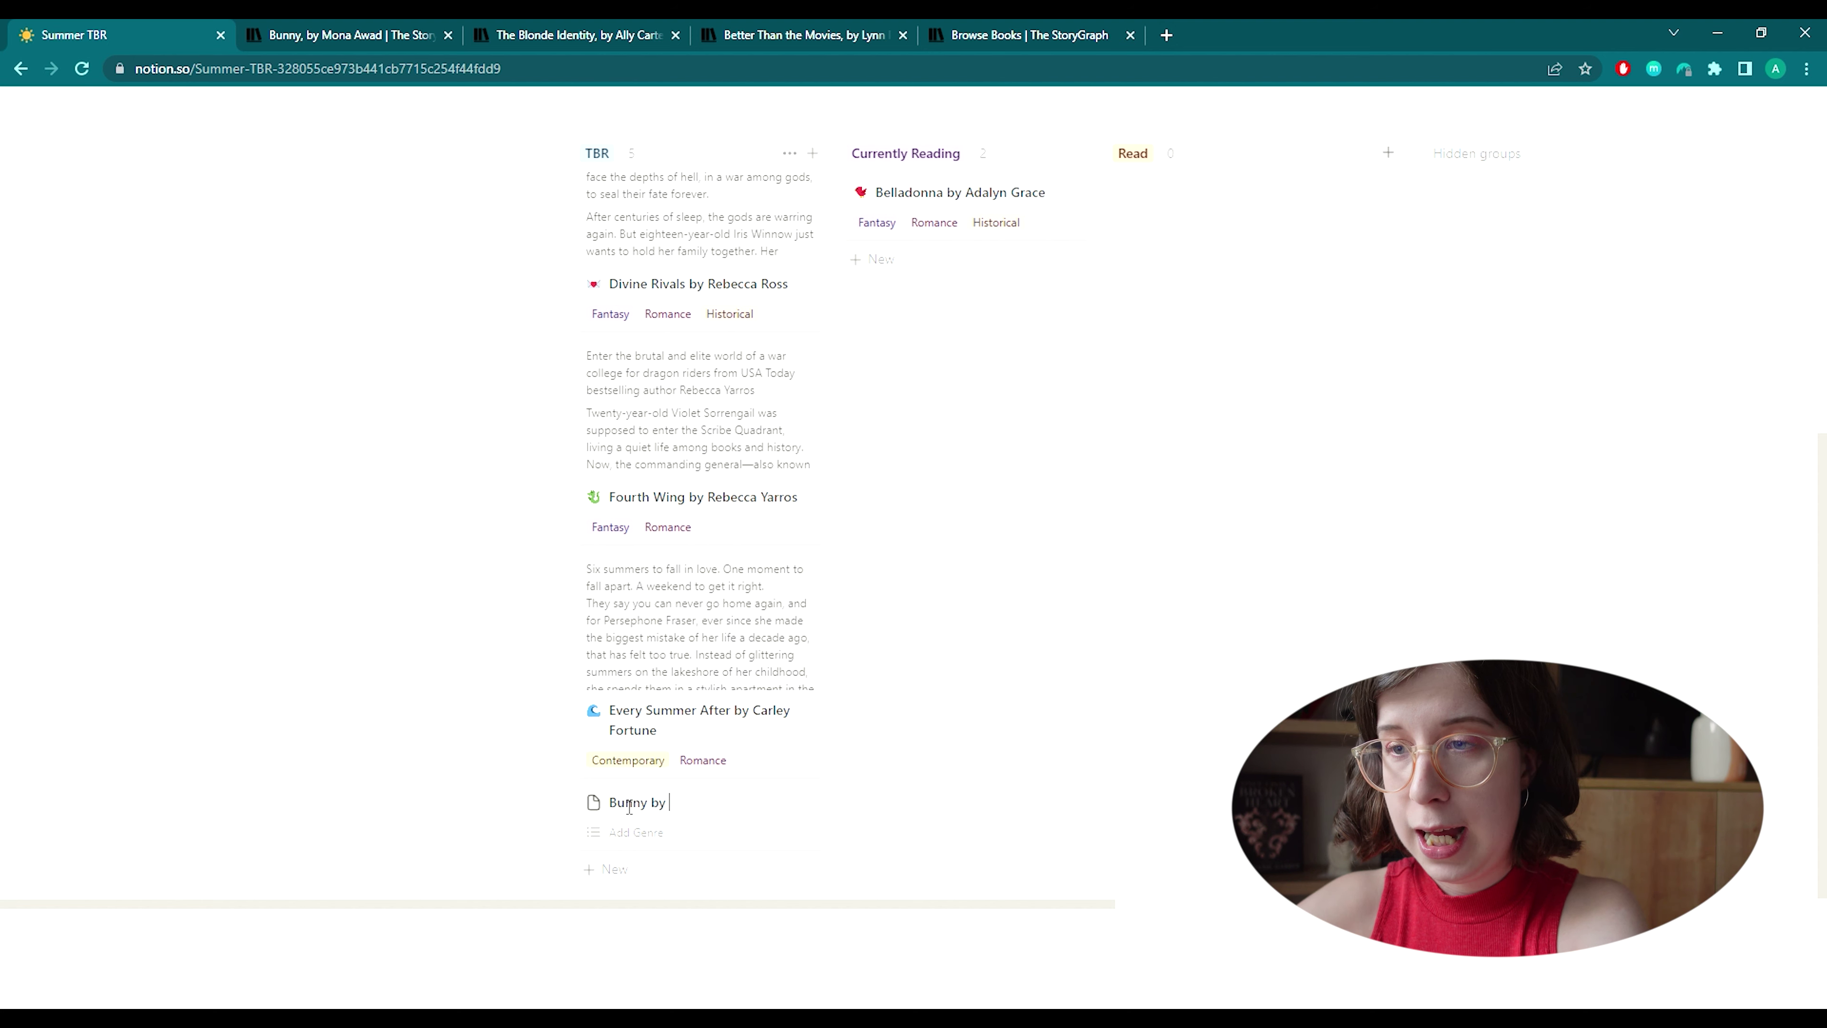
type("Mona Aw")
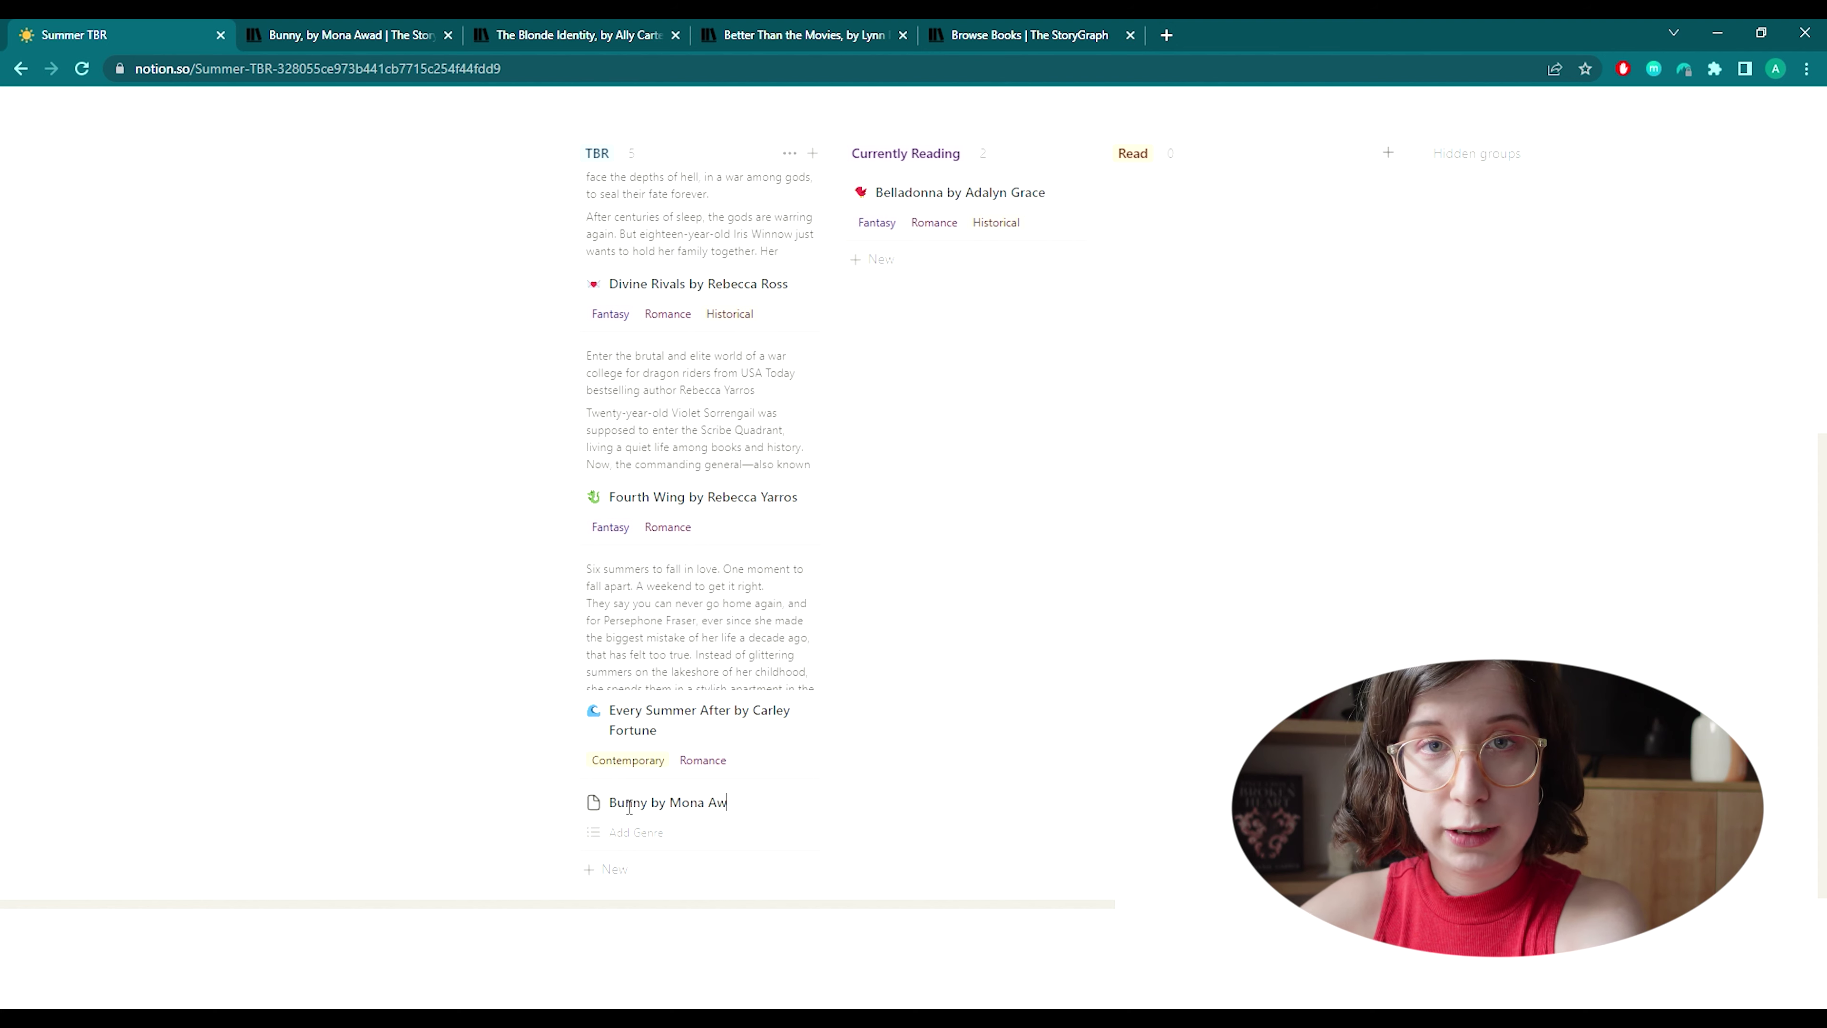
type("ad")
left_click(462, 775)
Expand and select the full Bunny description on its StoryGraph page.
left_click(345, 35)
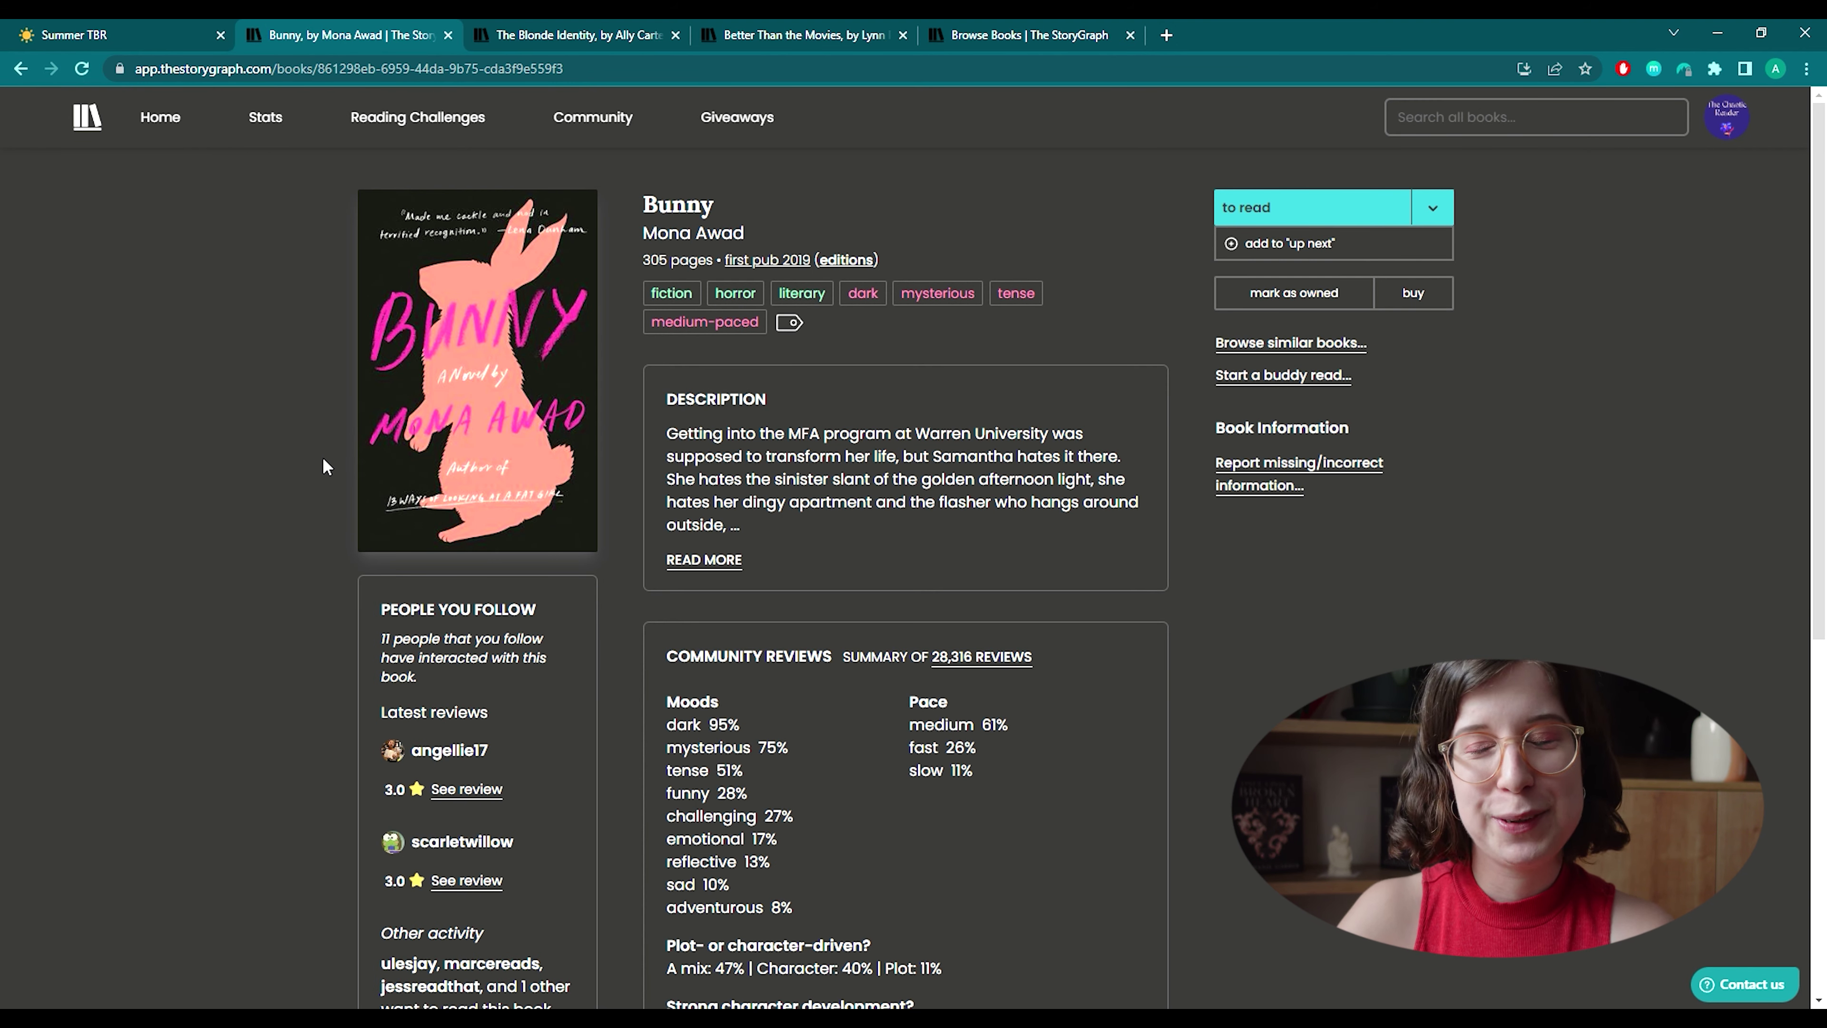
left_click(732, 562)
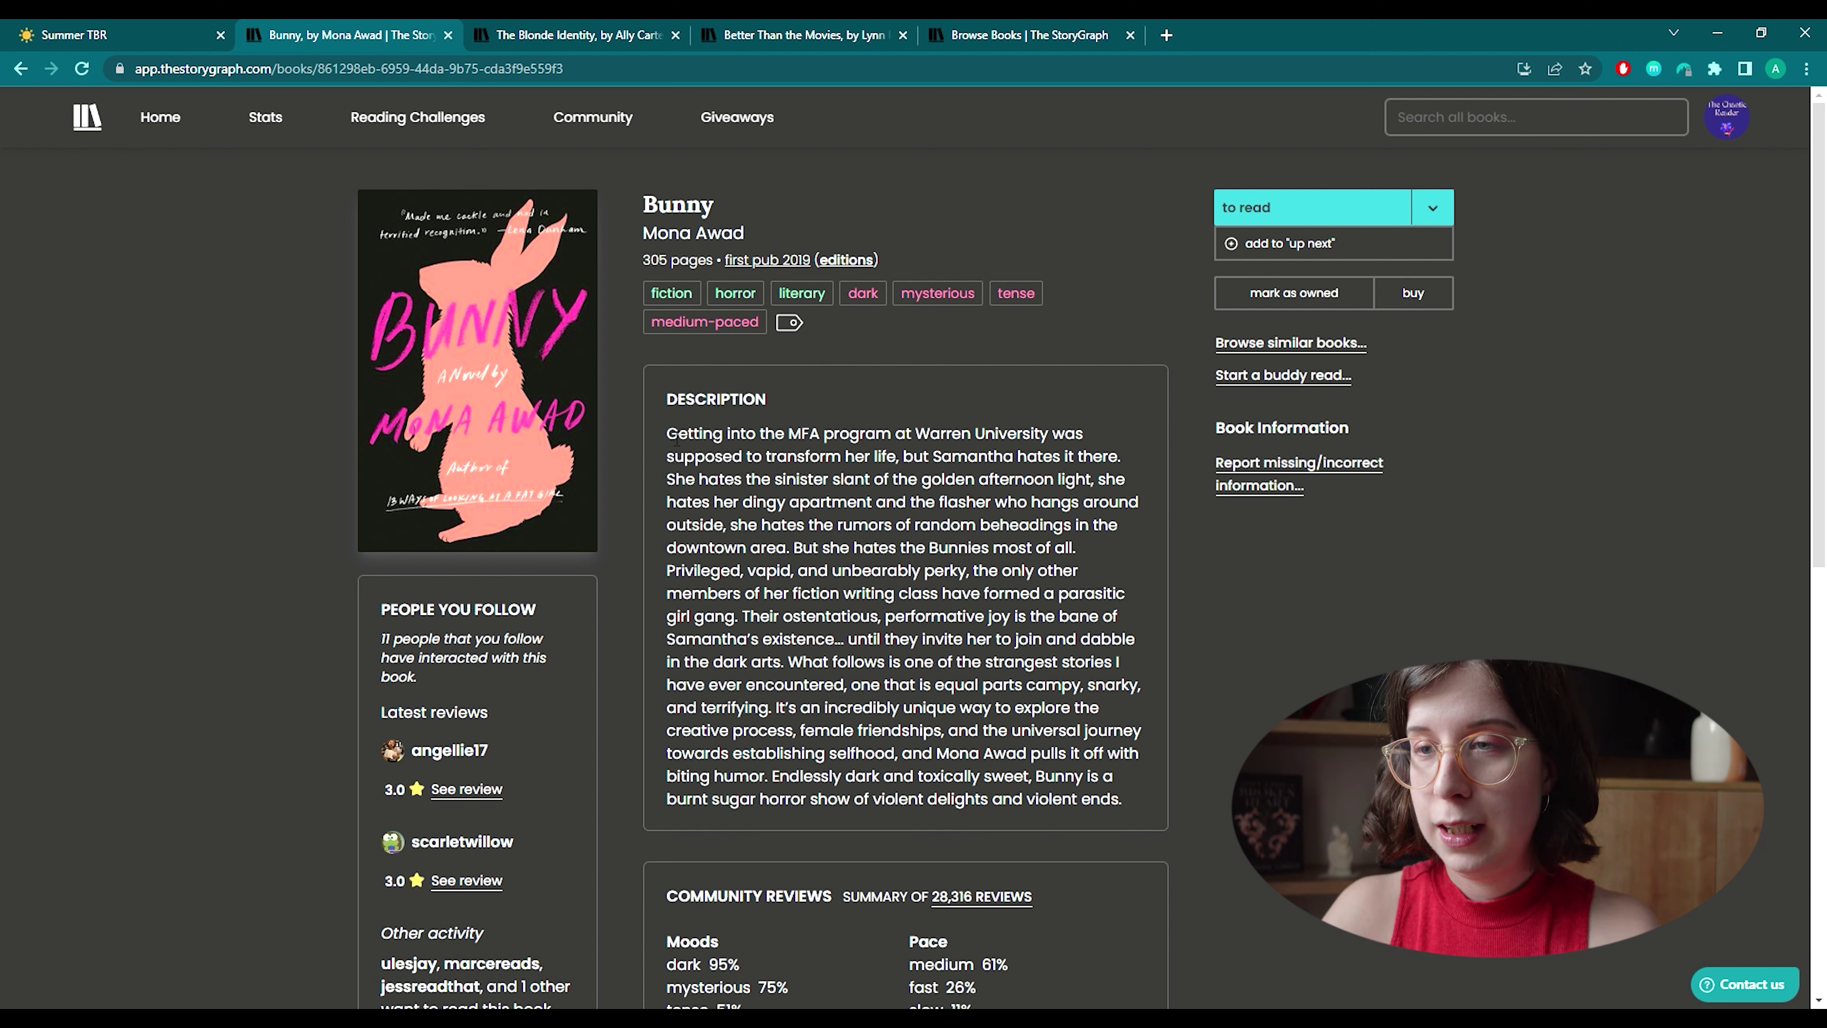
left_click_drag(668, 440, 1128, 815)
key("ctrl+c")
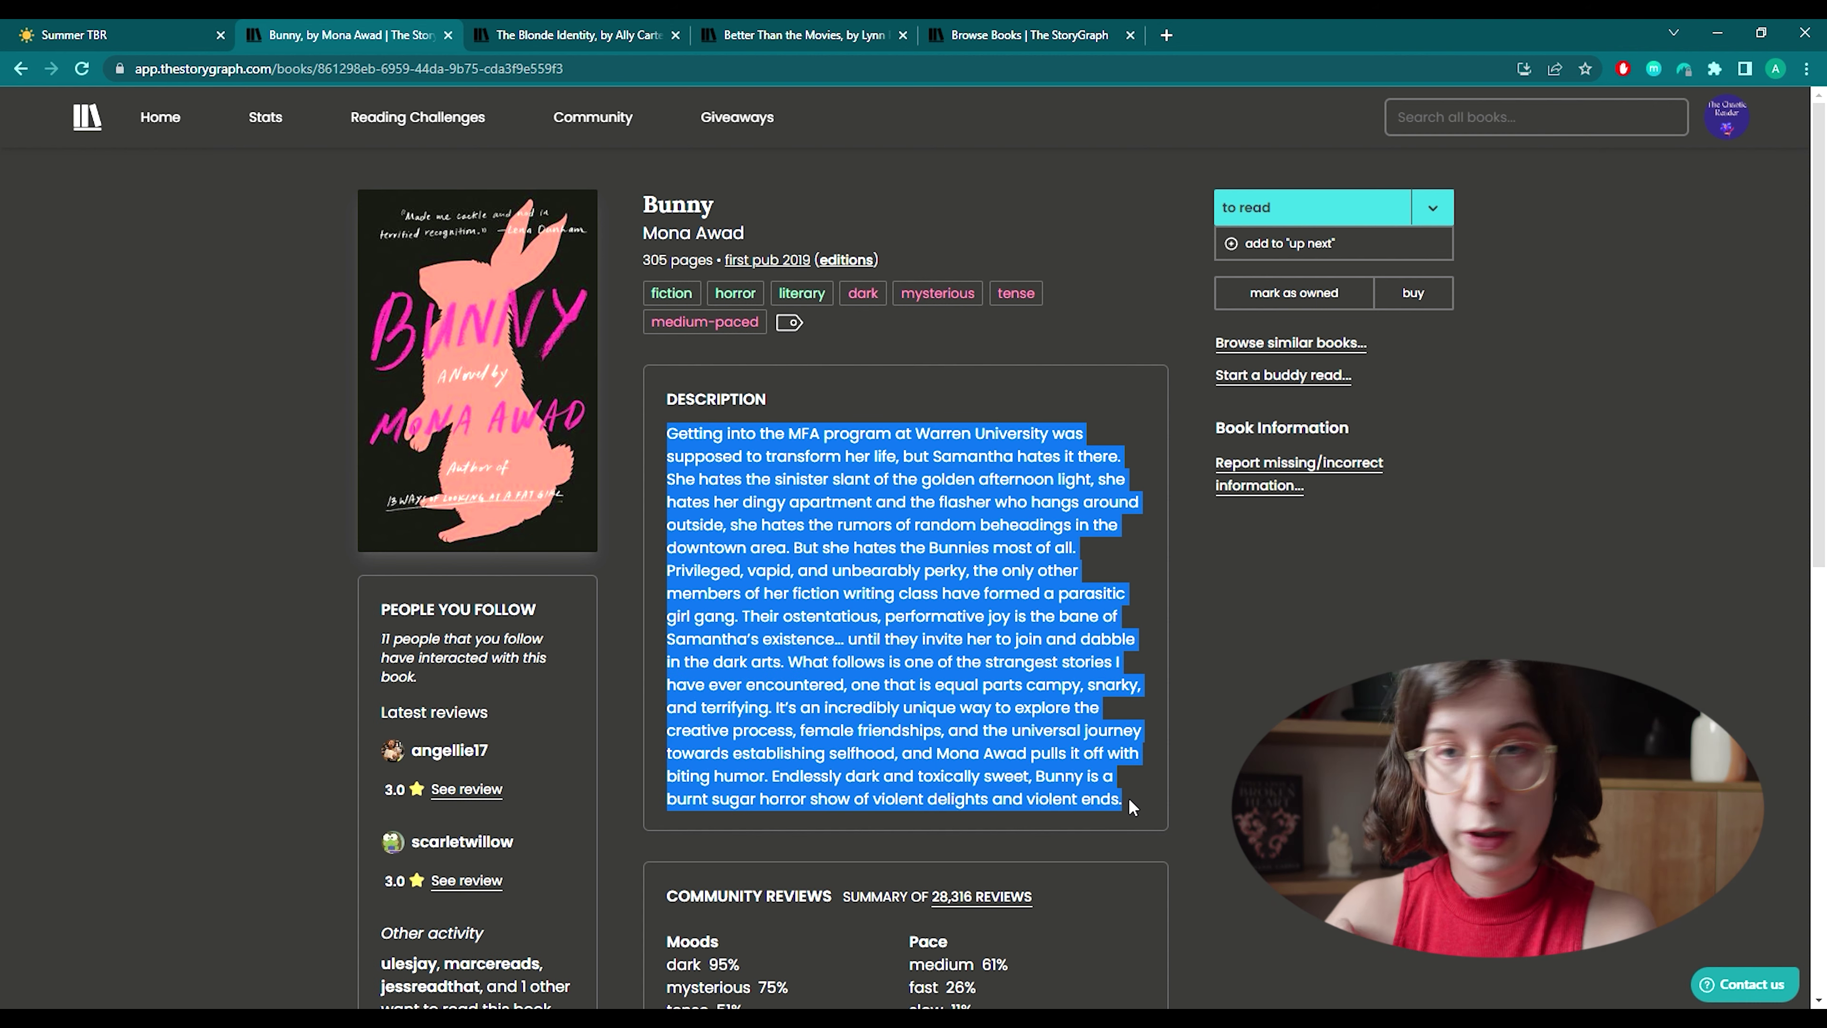
left_click(631, 461)
Paste the copied description into the Bunny page body.
left_click(108, 35)
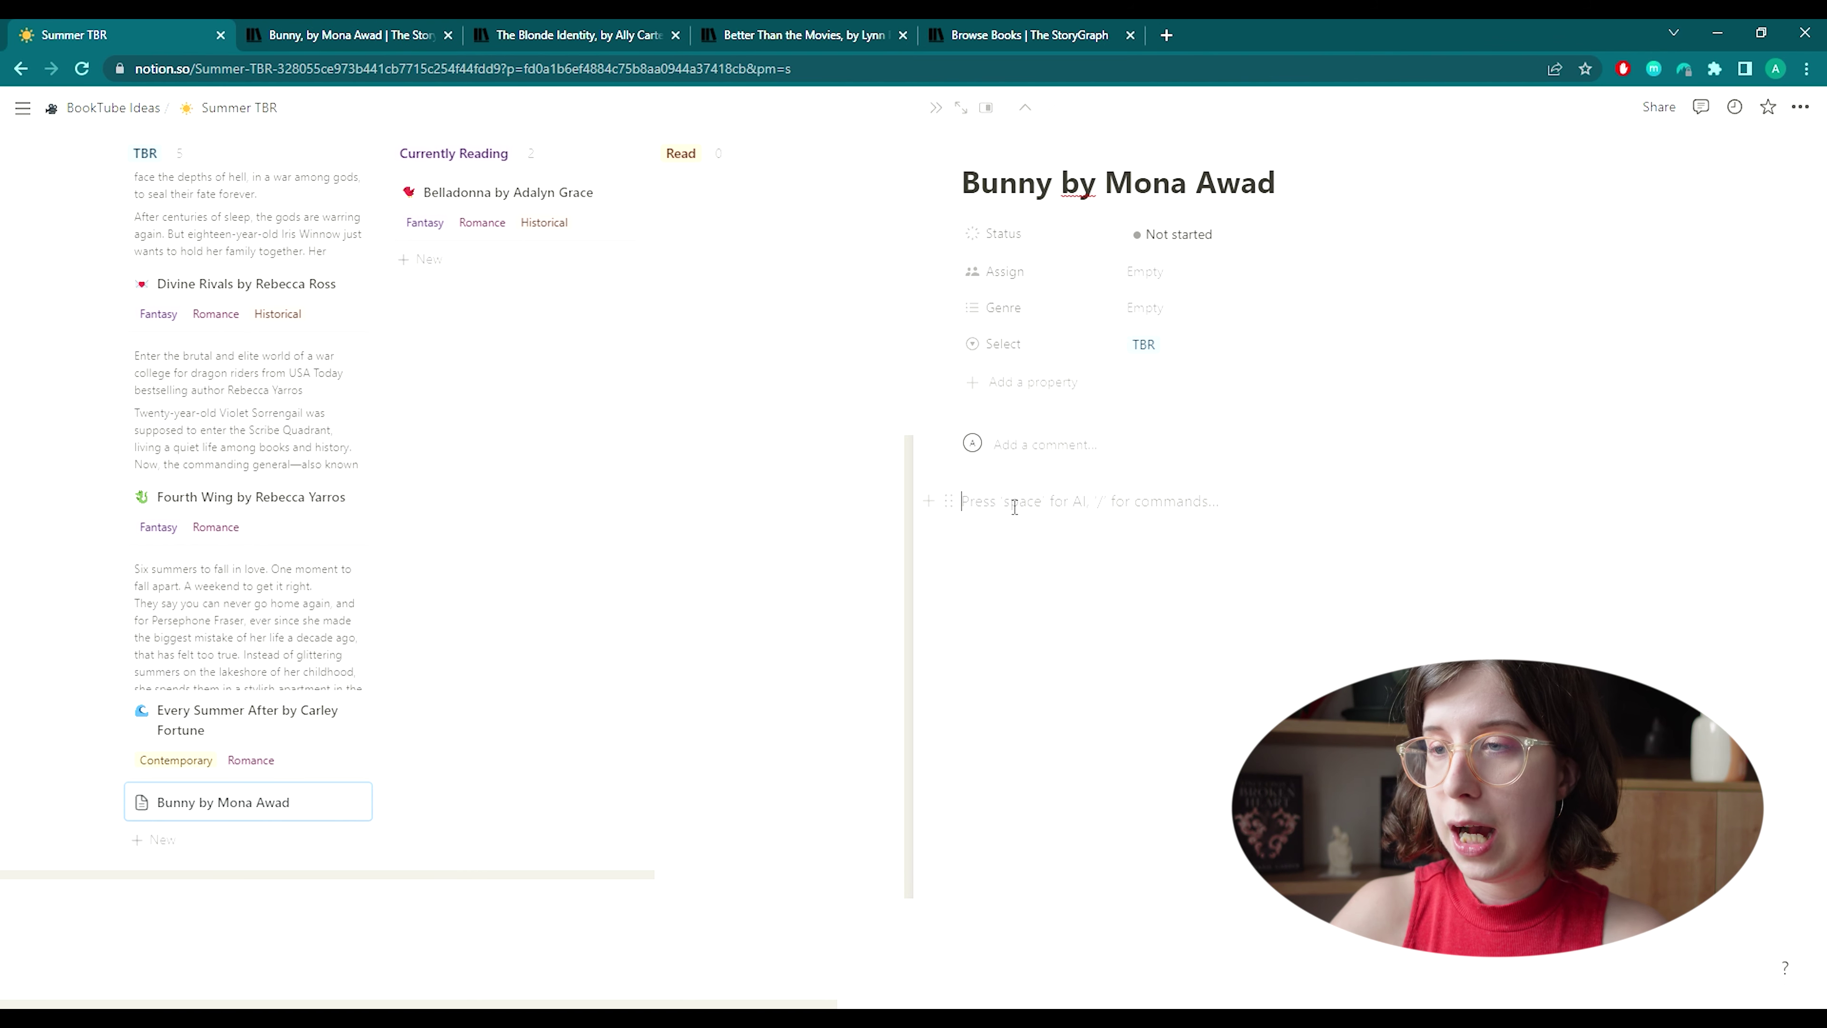
key("ctrl+v")
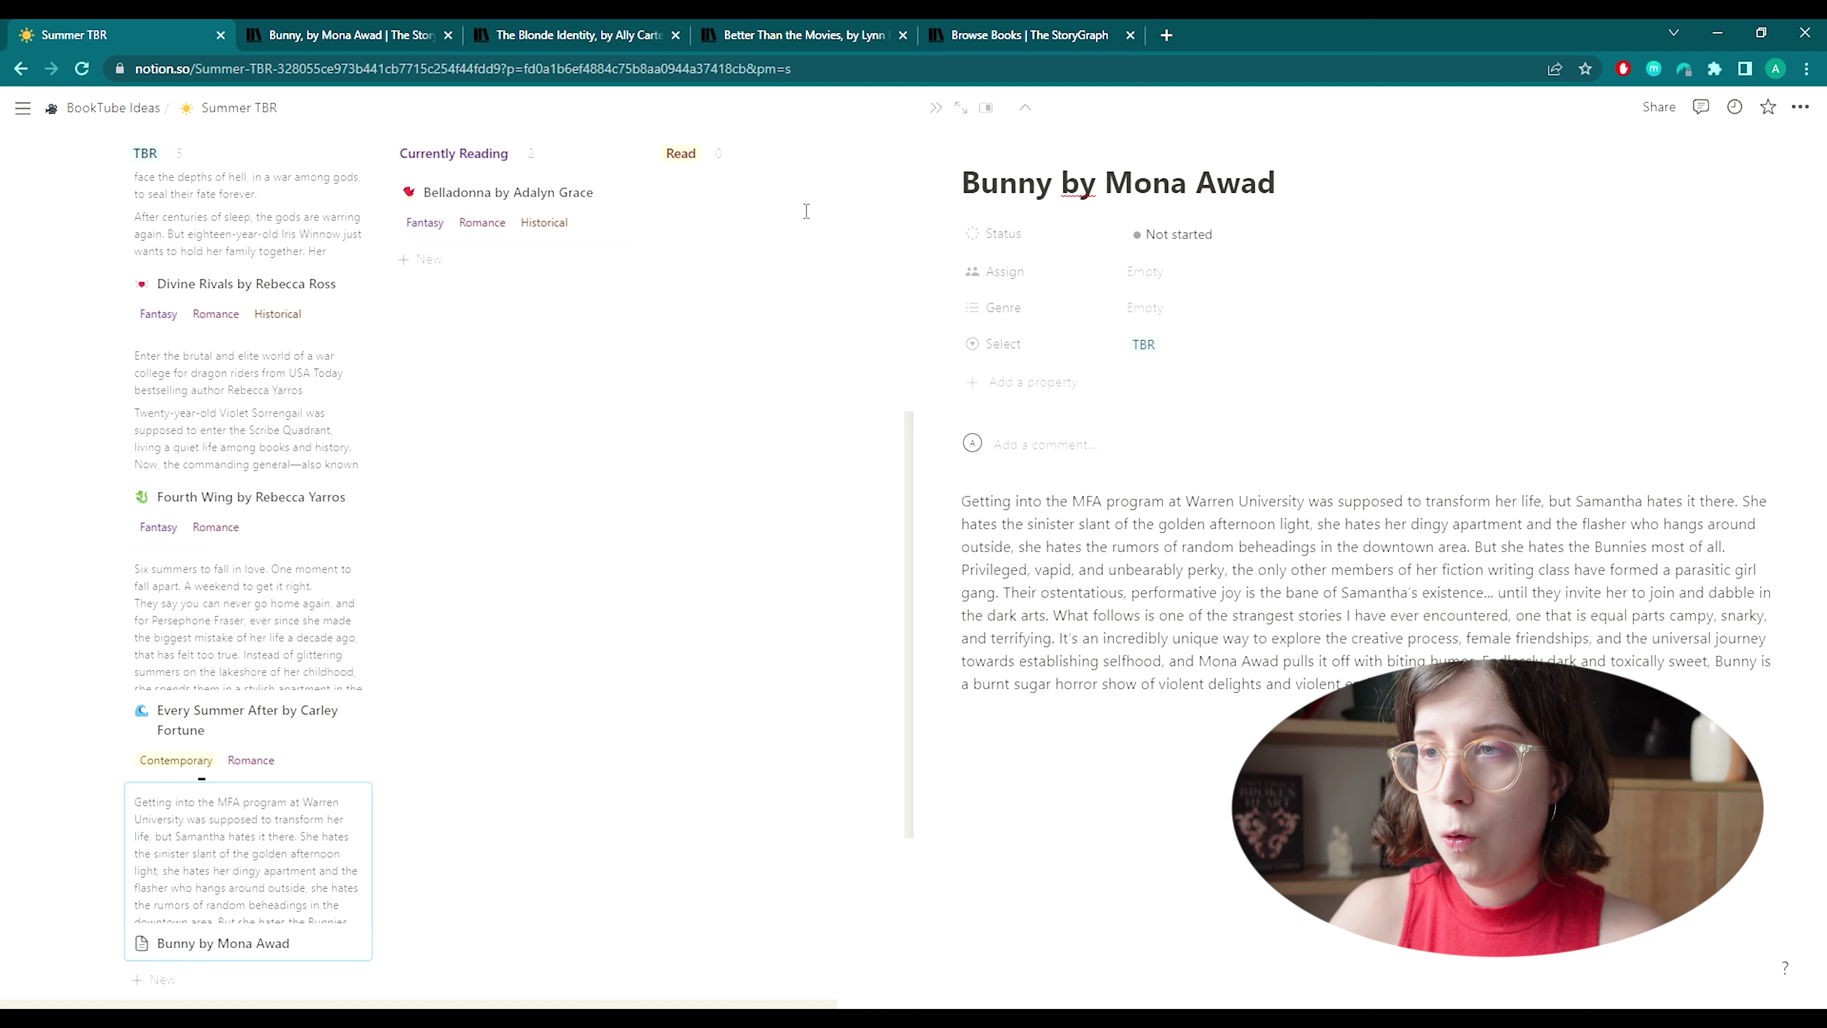
left_click(356, 35)
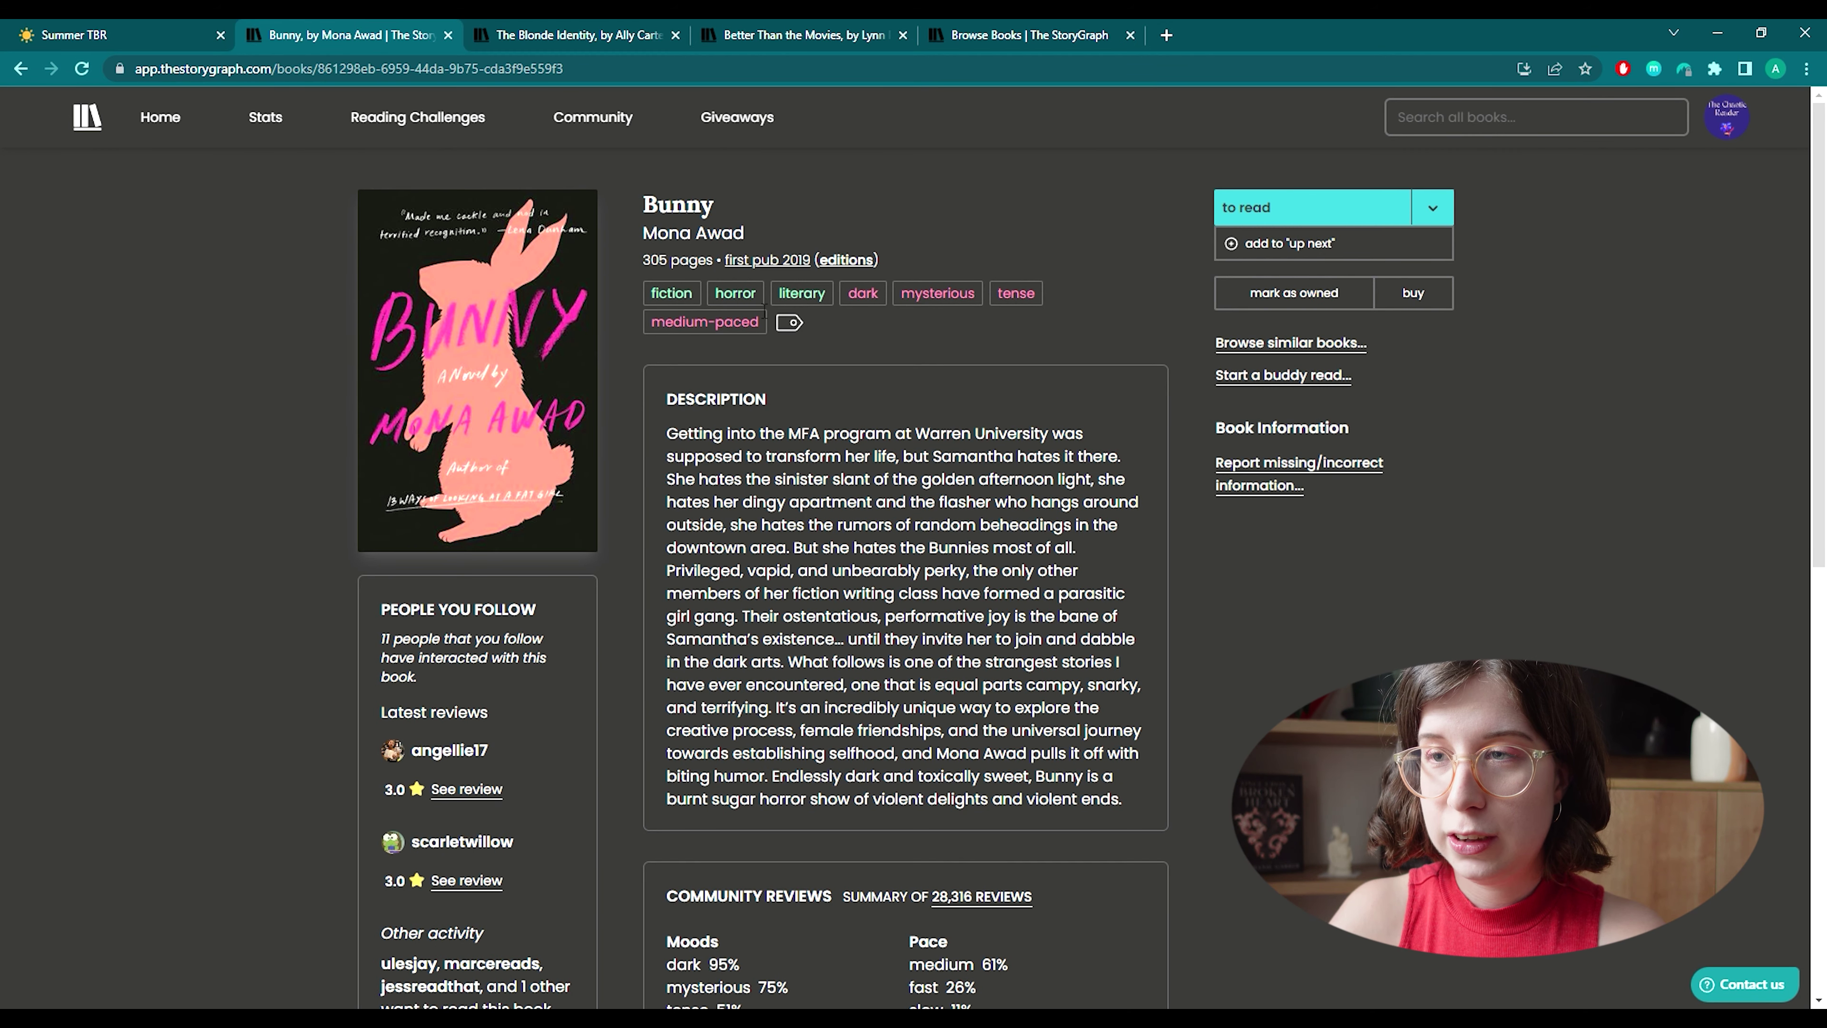
Create a new 'Literary' genre tag and apply it to Bunny.
left_click(144, 34)
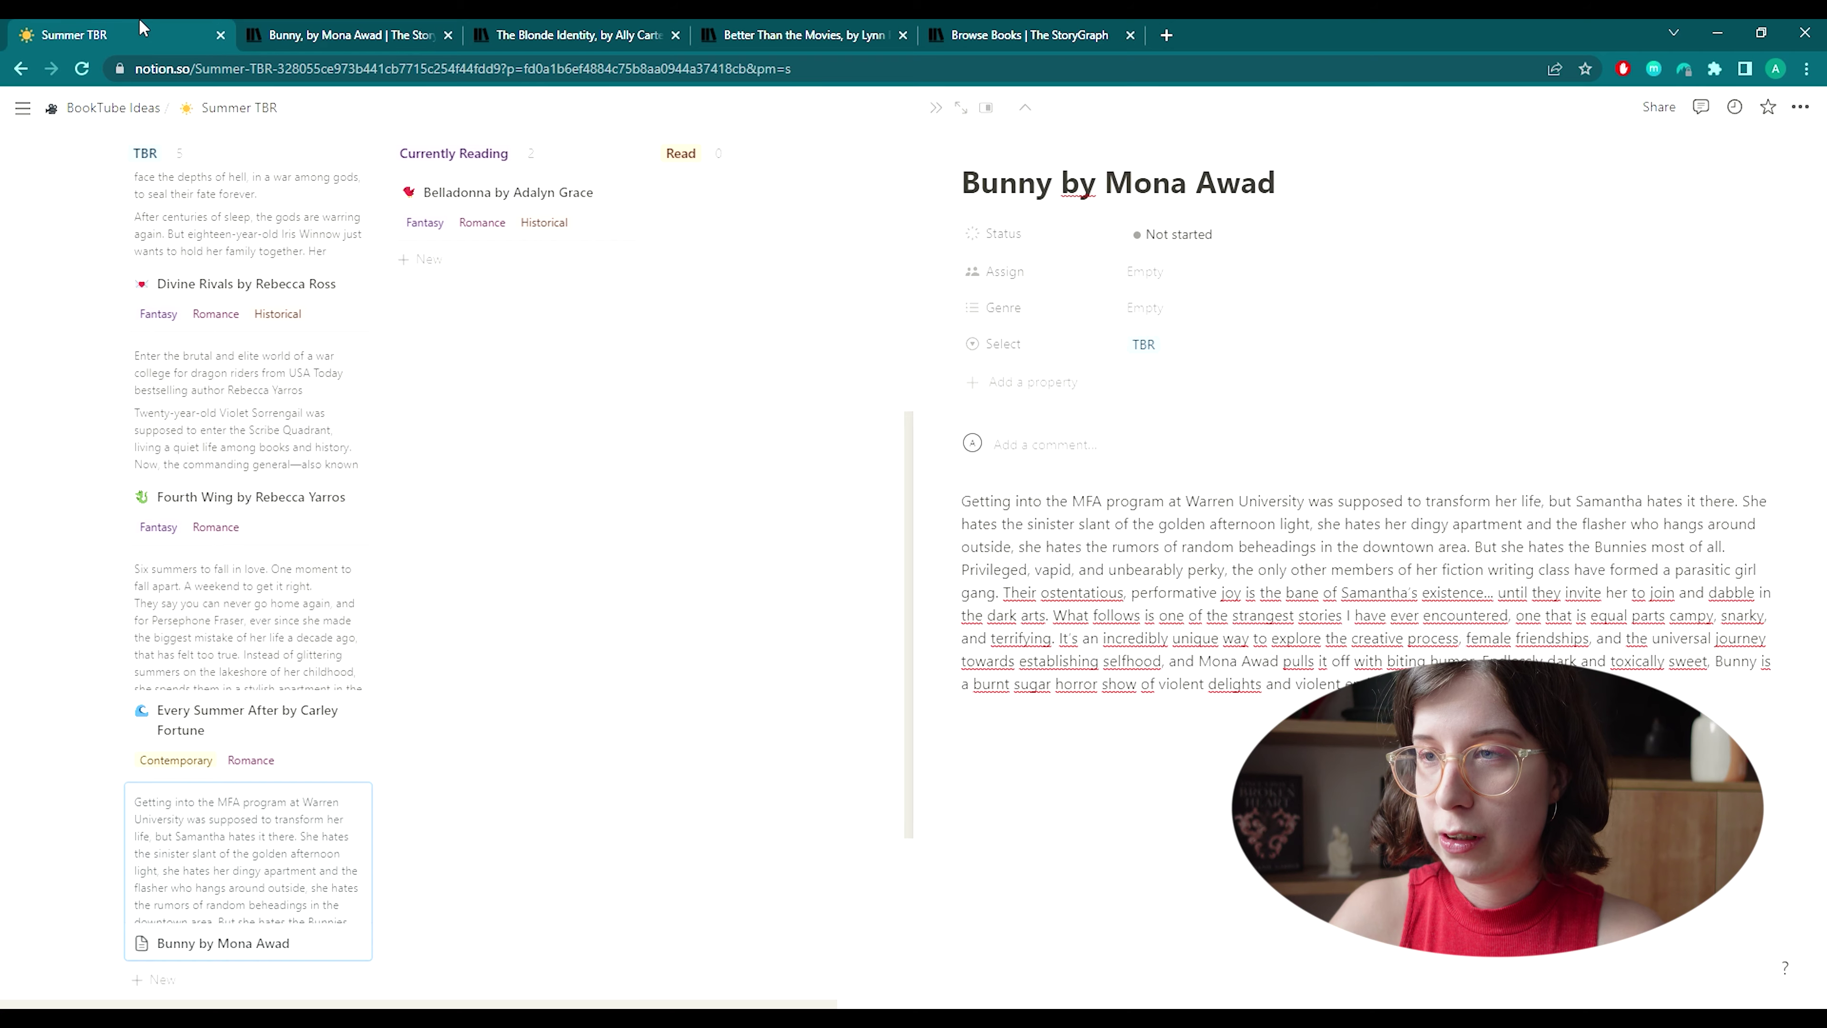
left_click(1163, 309)
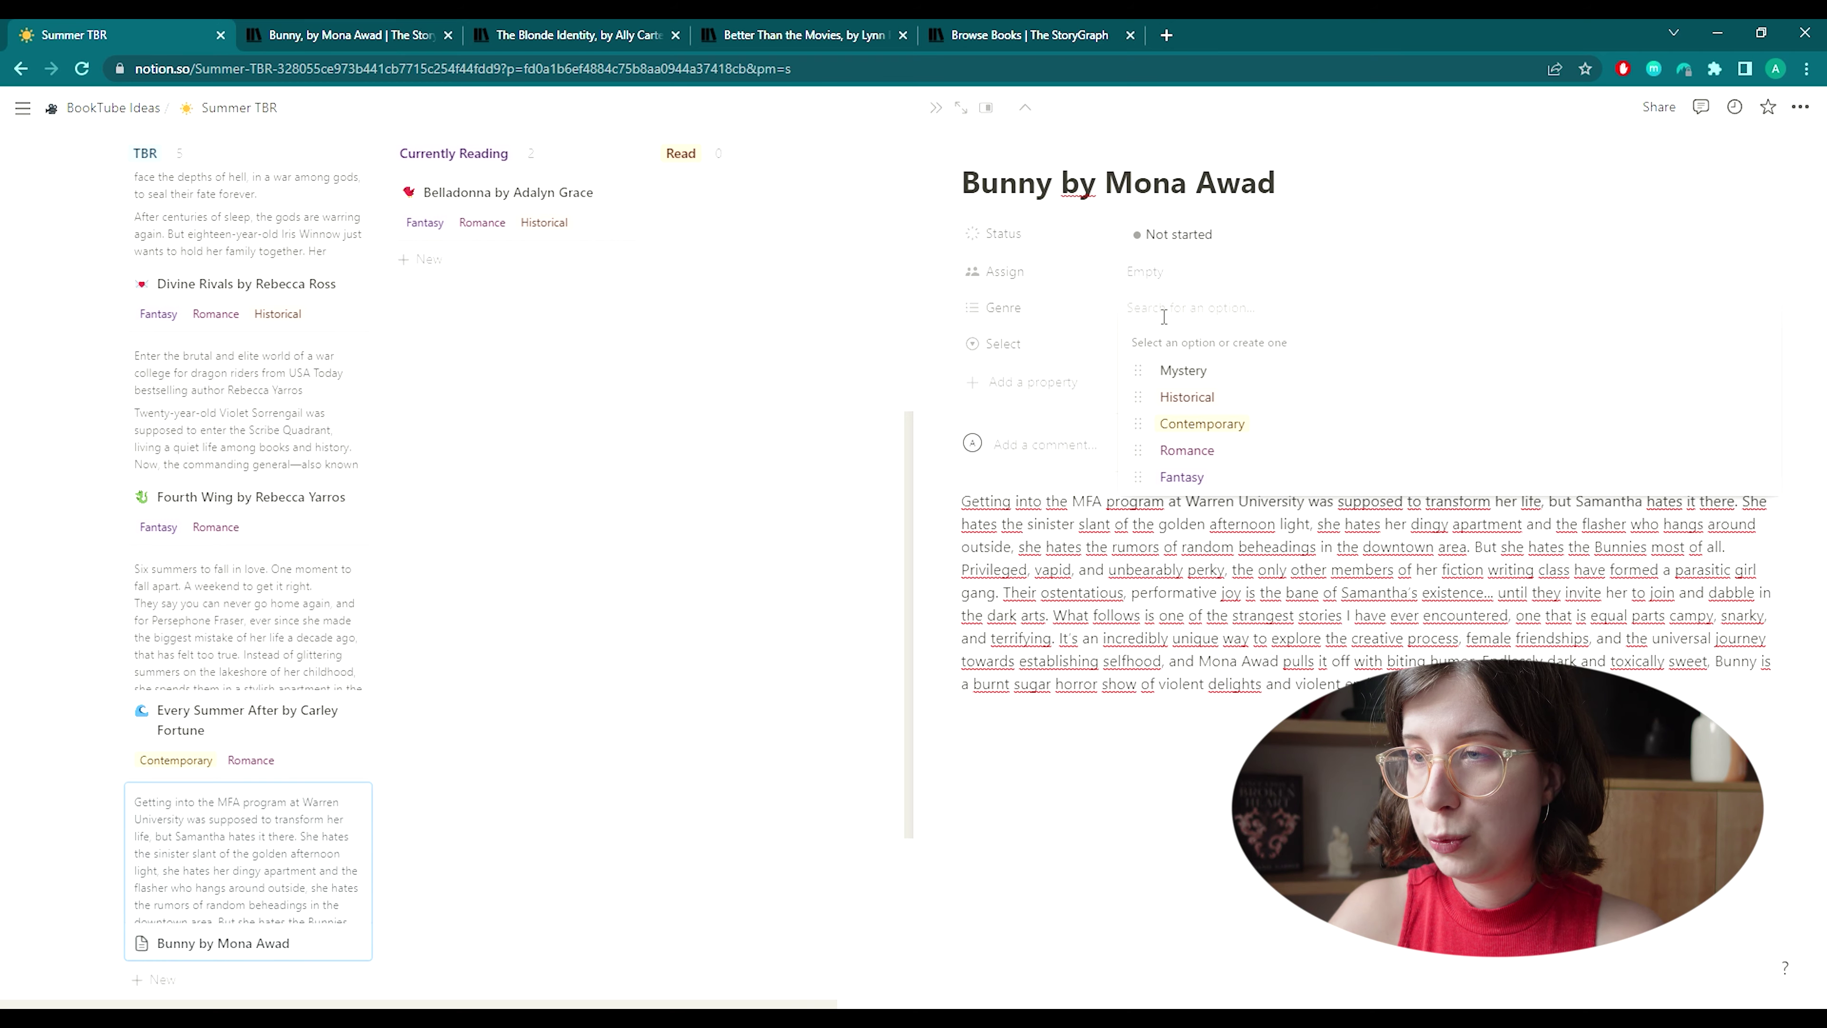
left_click(291, 29)
left_click(146, 27)
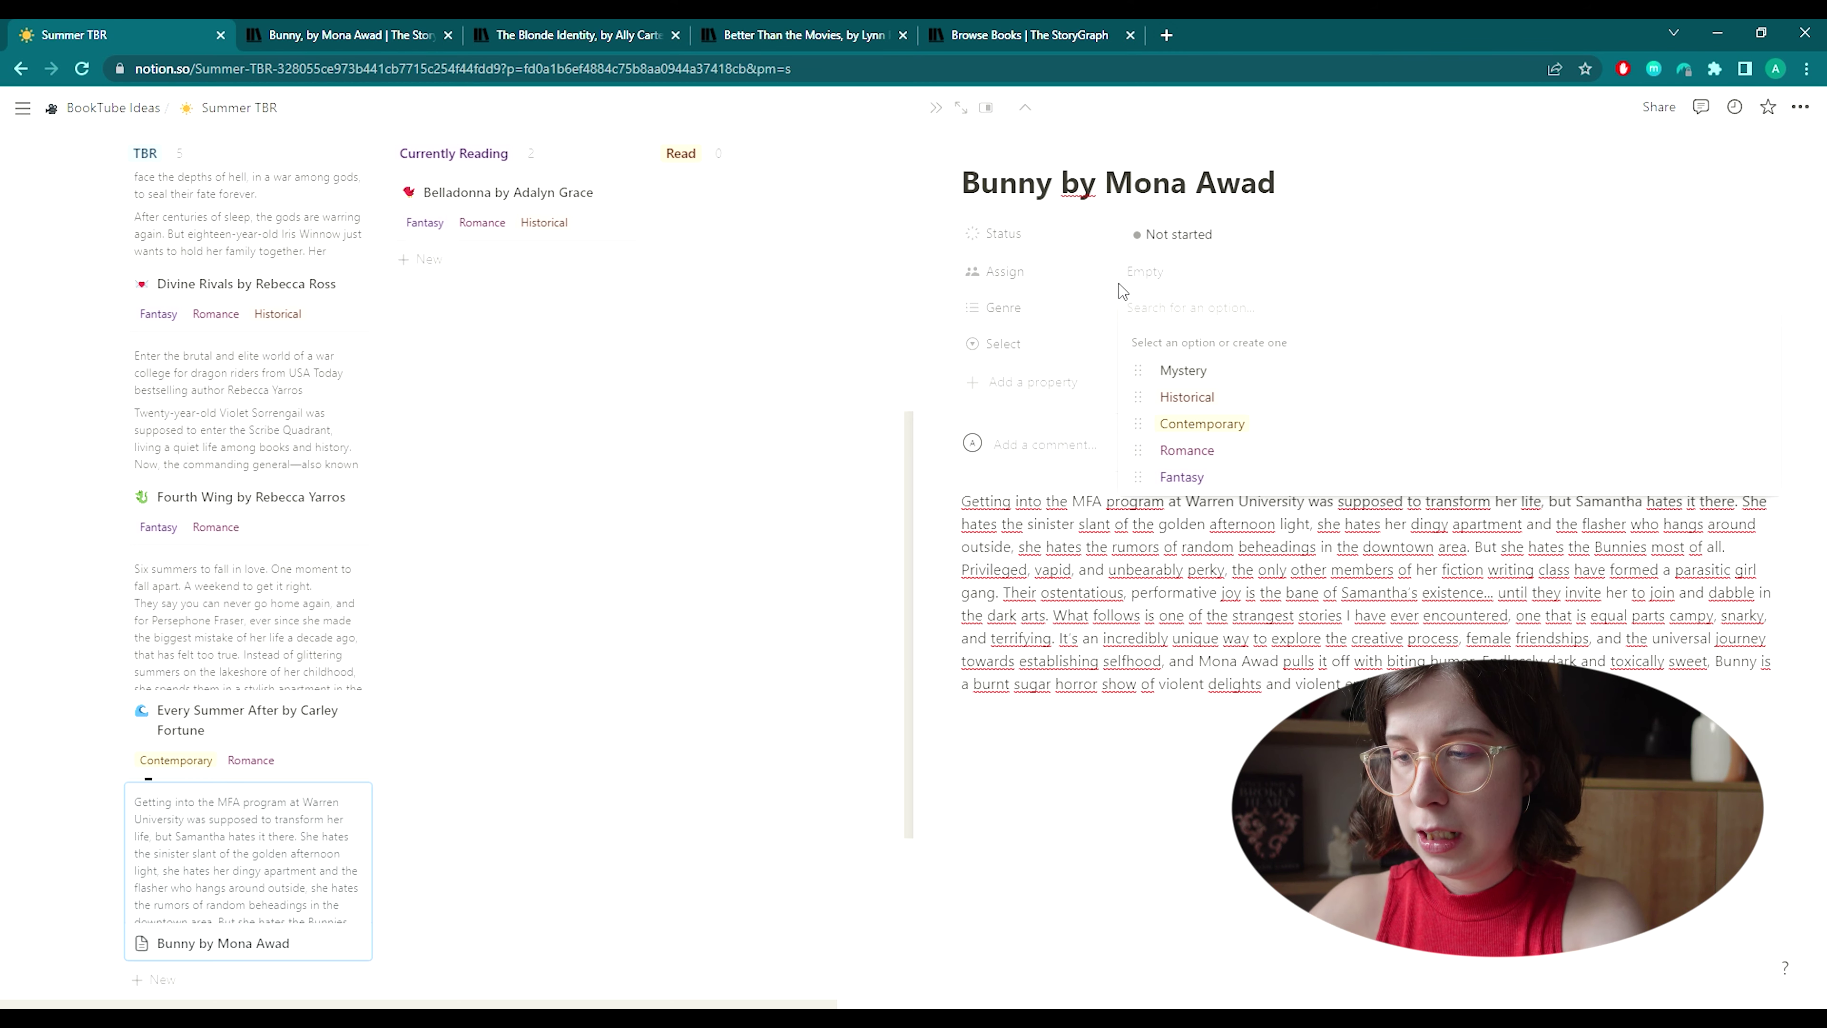
type("Literary")
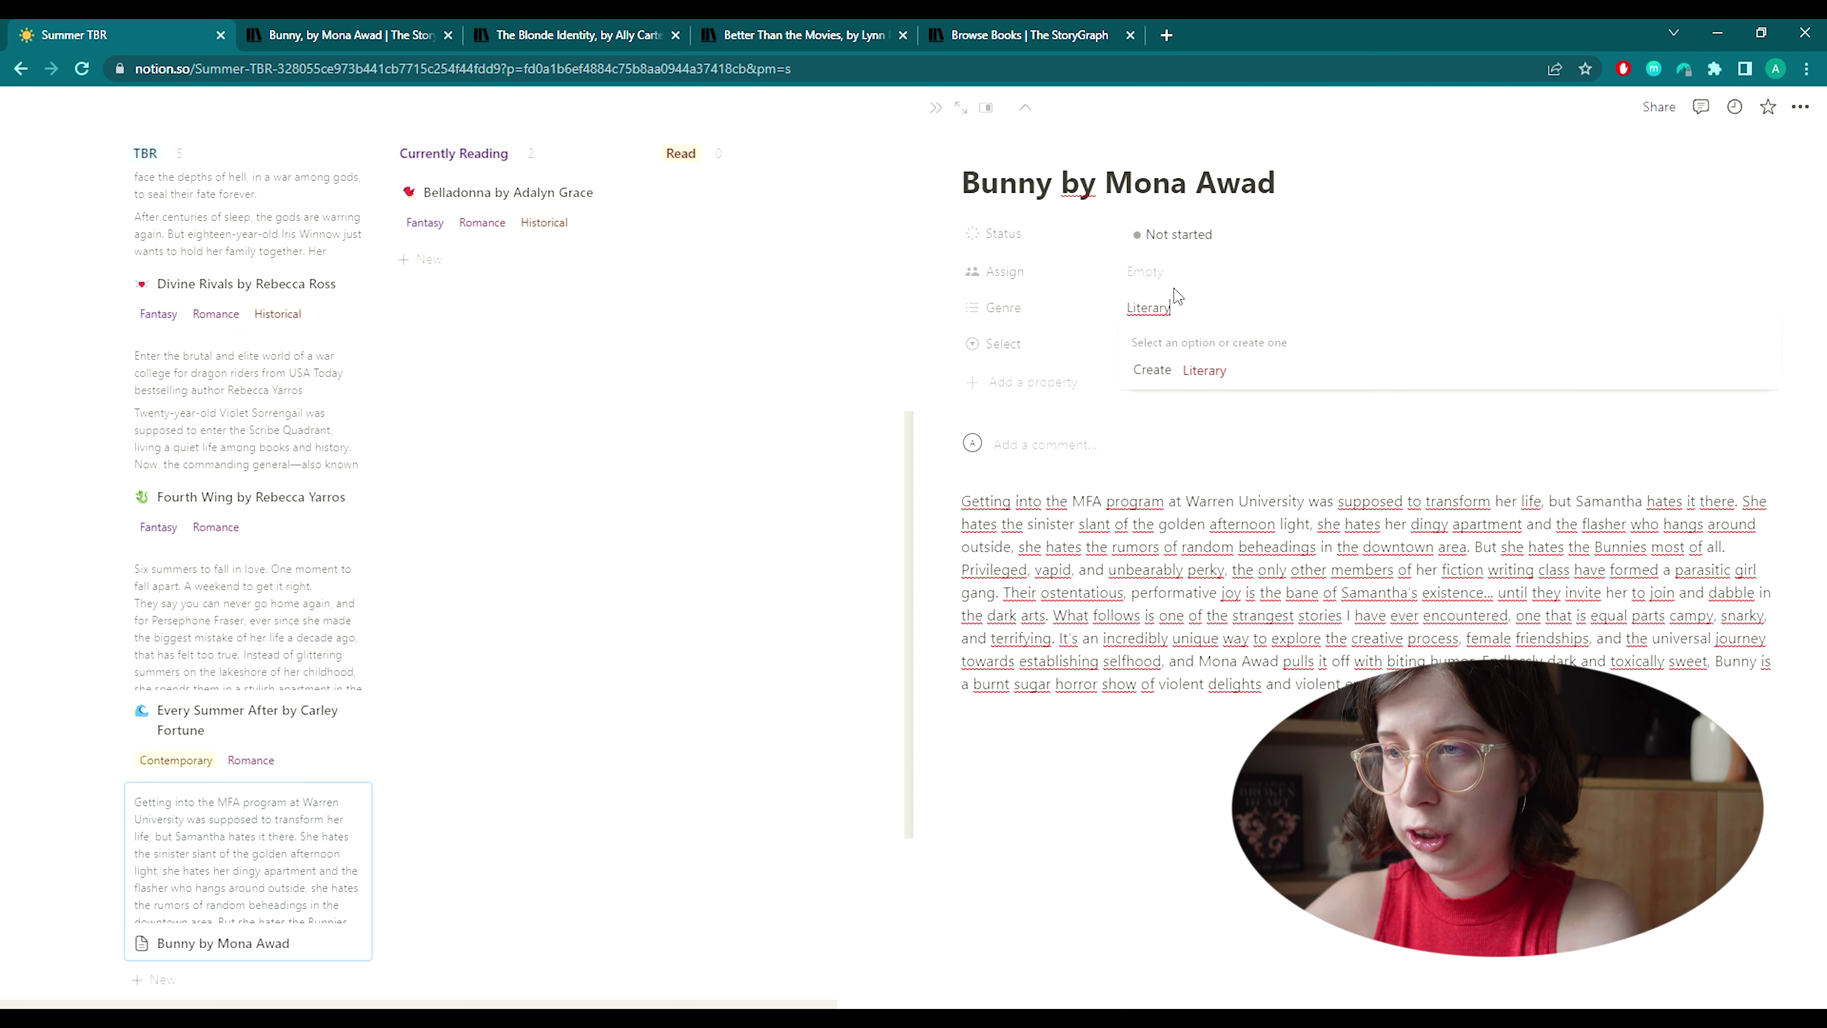
left_click(1251, 371)
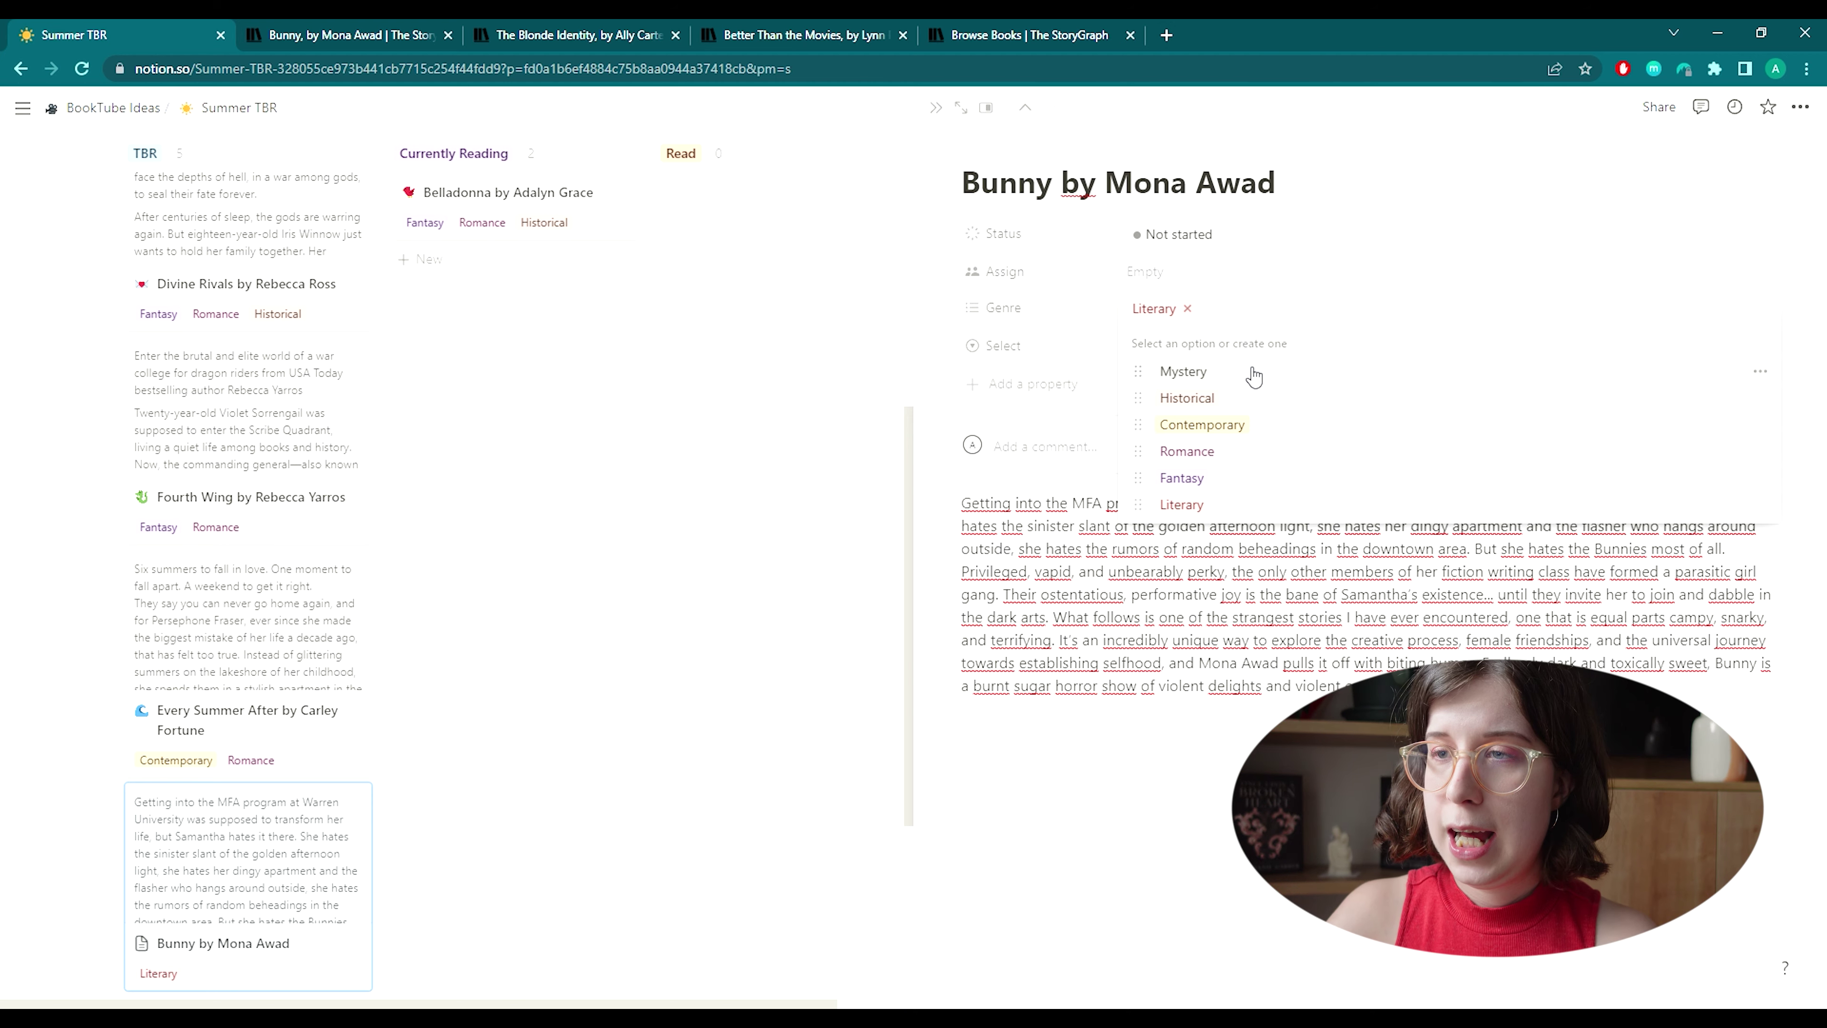
left_click(1029, 556)
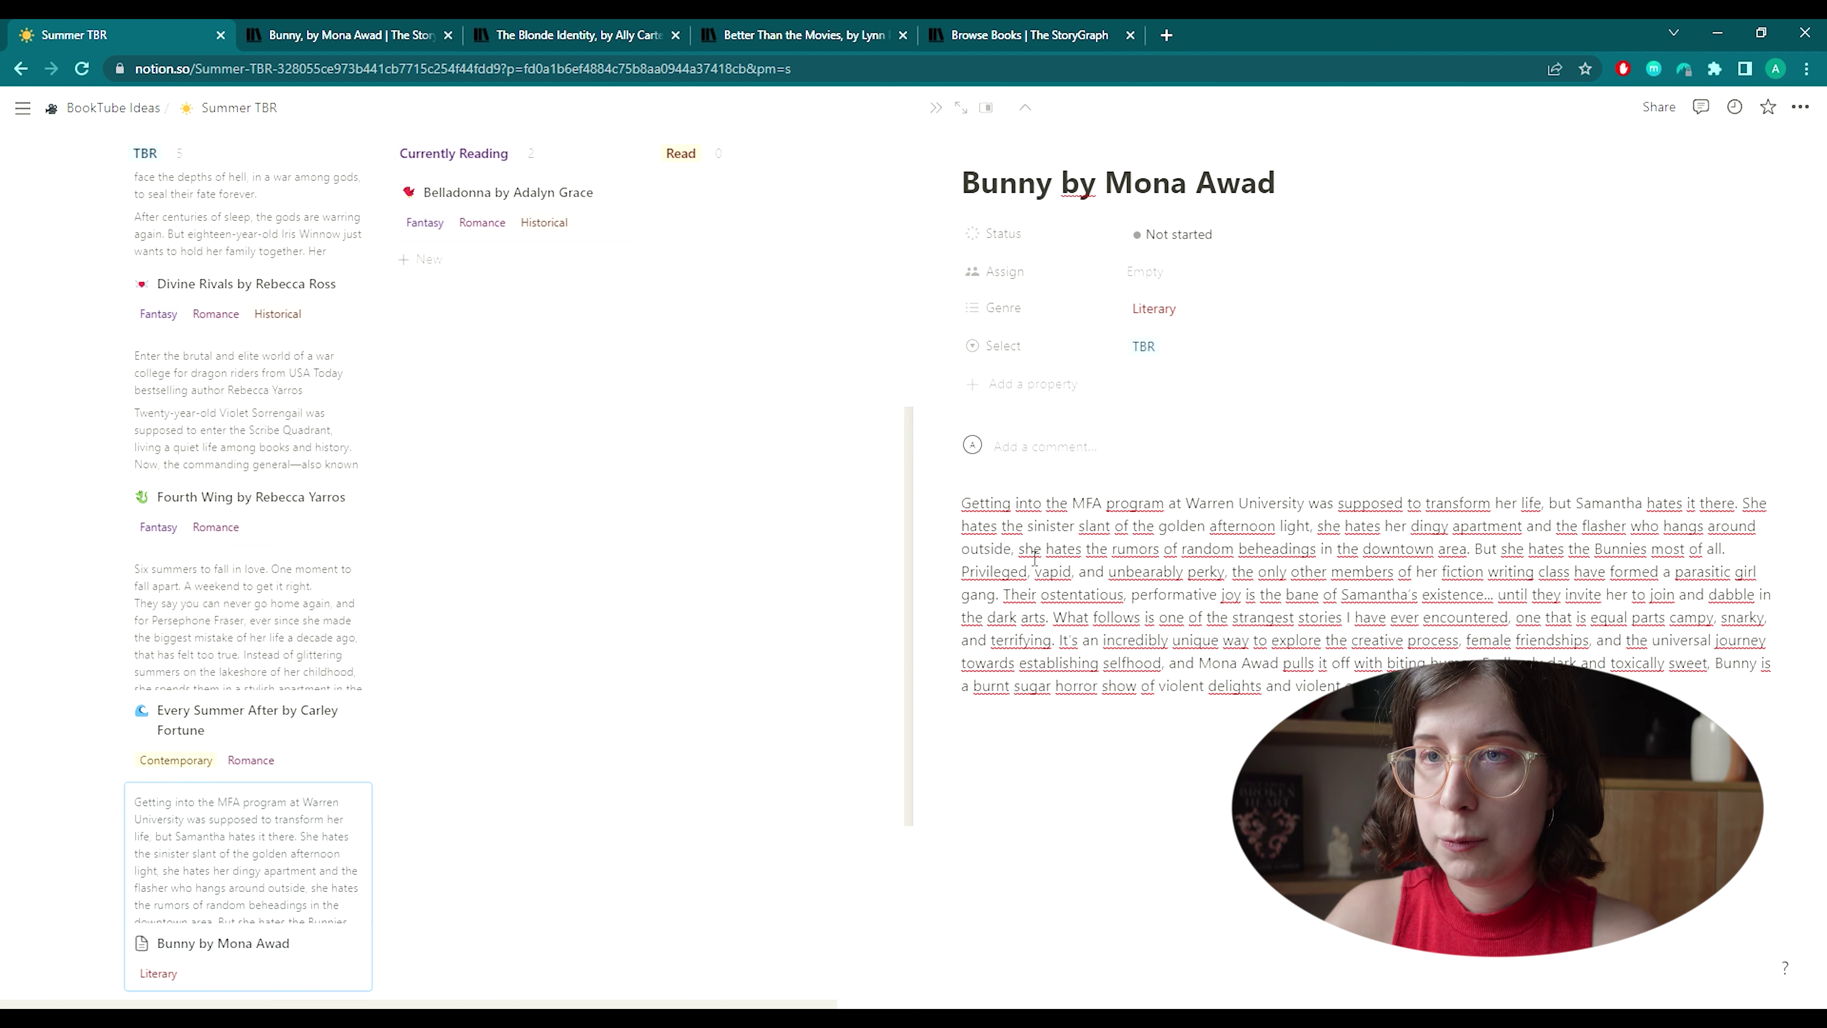
Give the Bunny page a rabbit emoji icon, found by searching 'bunny'.
left_click(401, 31)
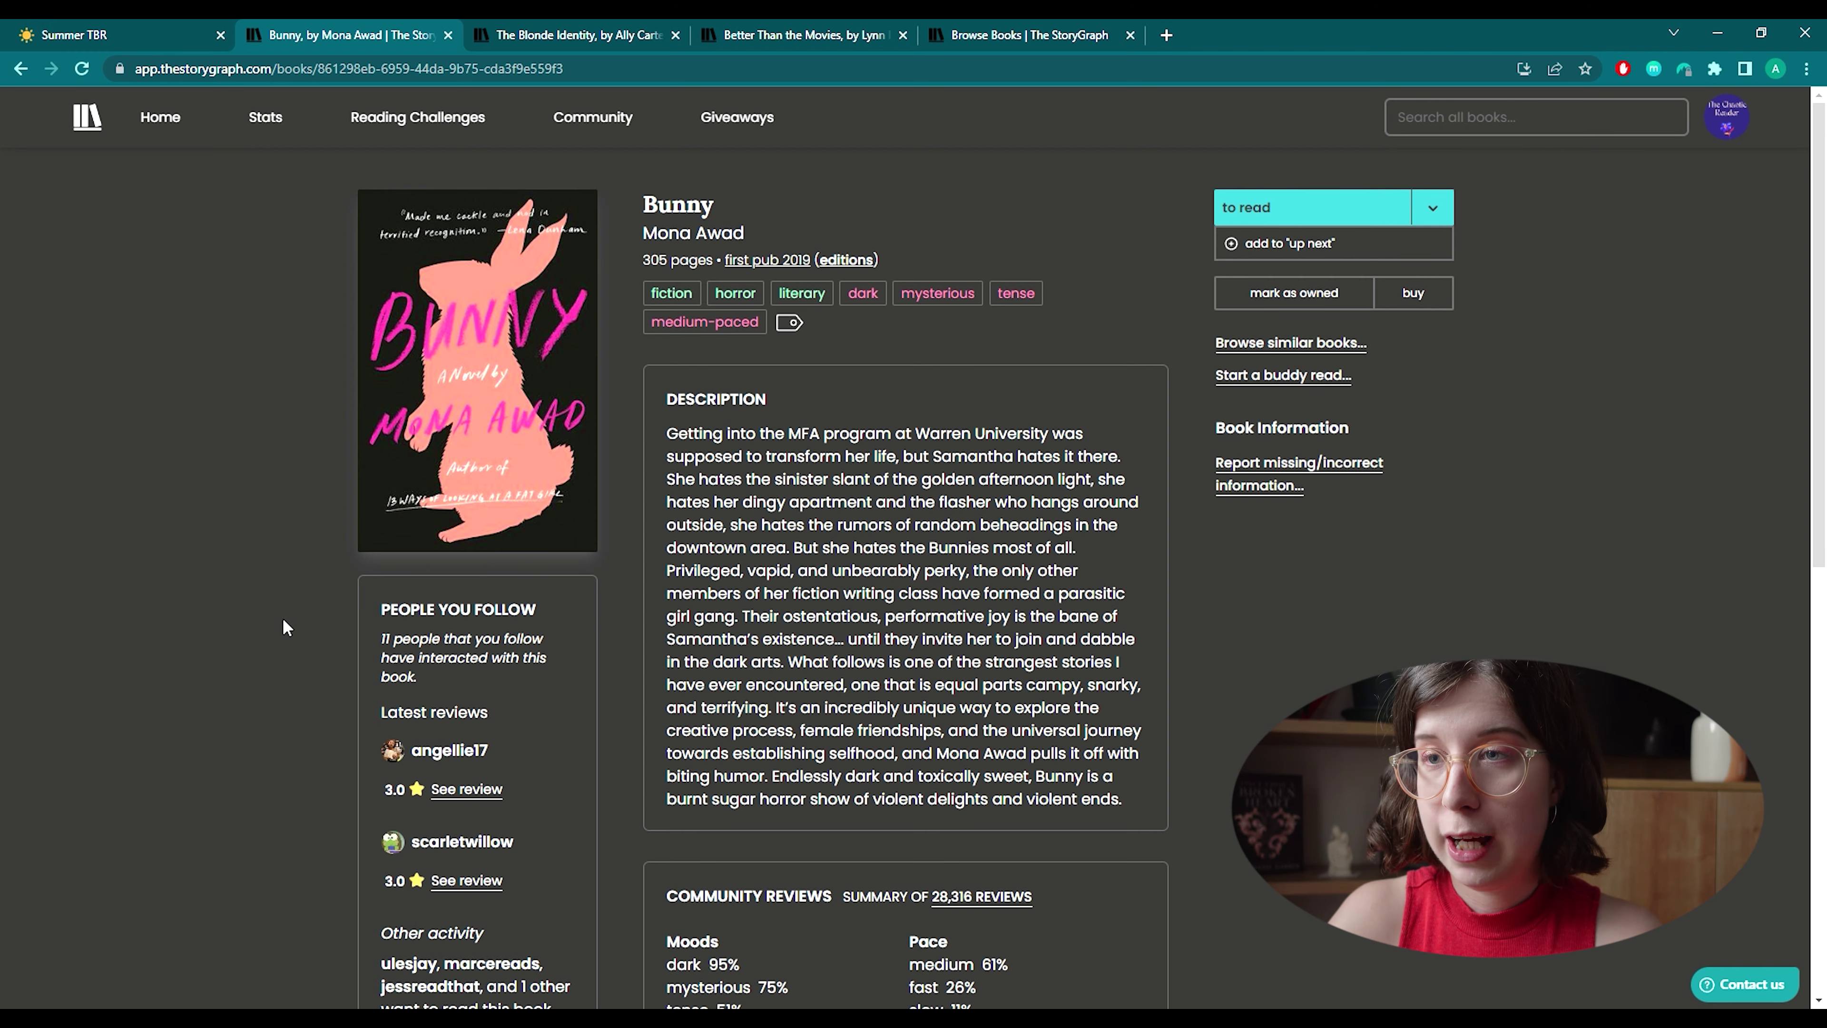
scroll(283, 619, "down", 10)
scroll(283, 616, "up", 10)
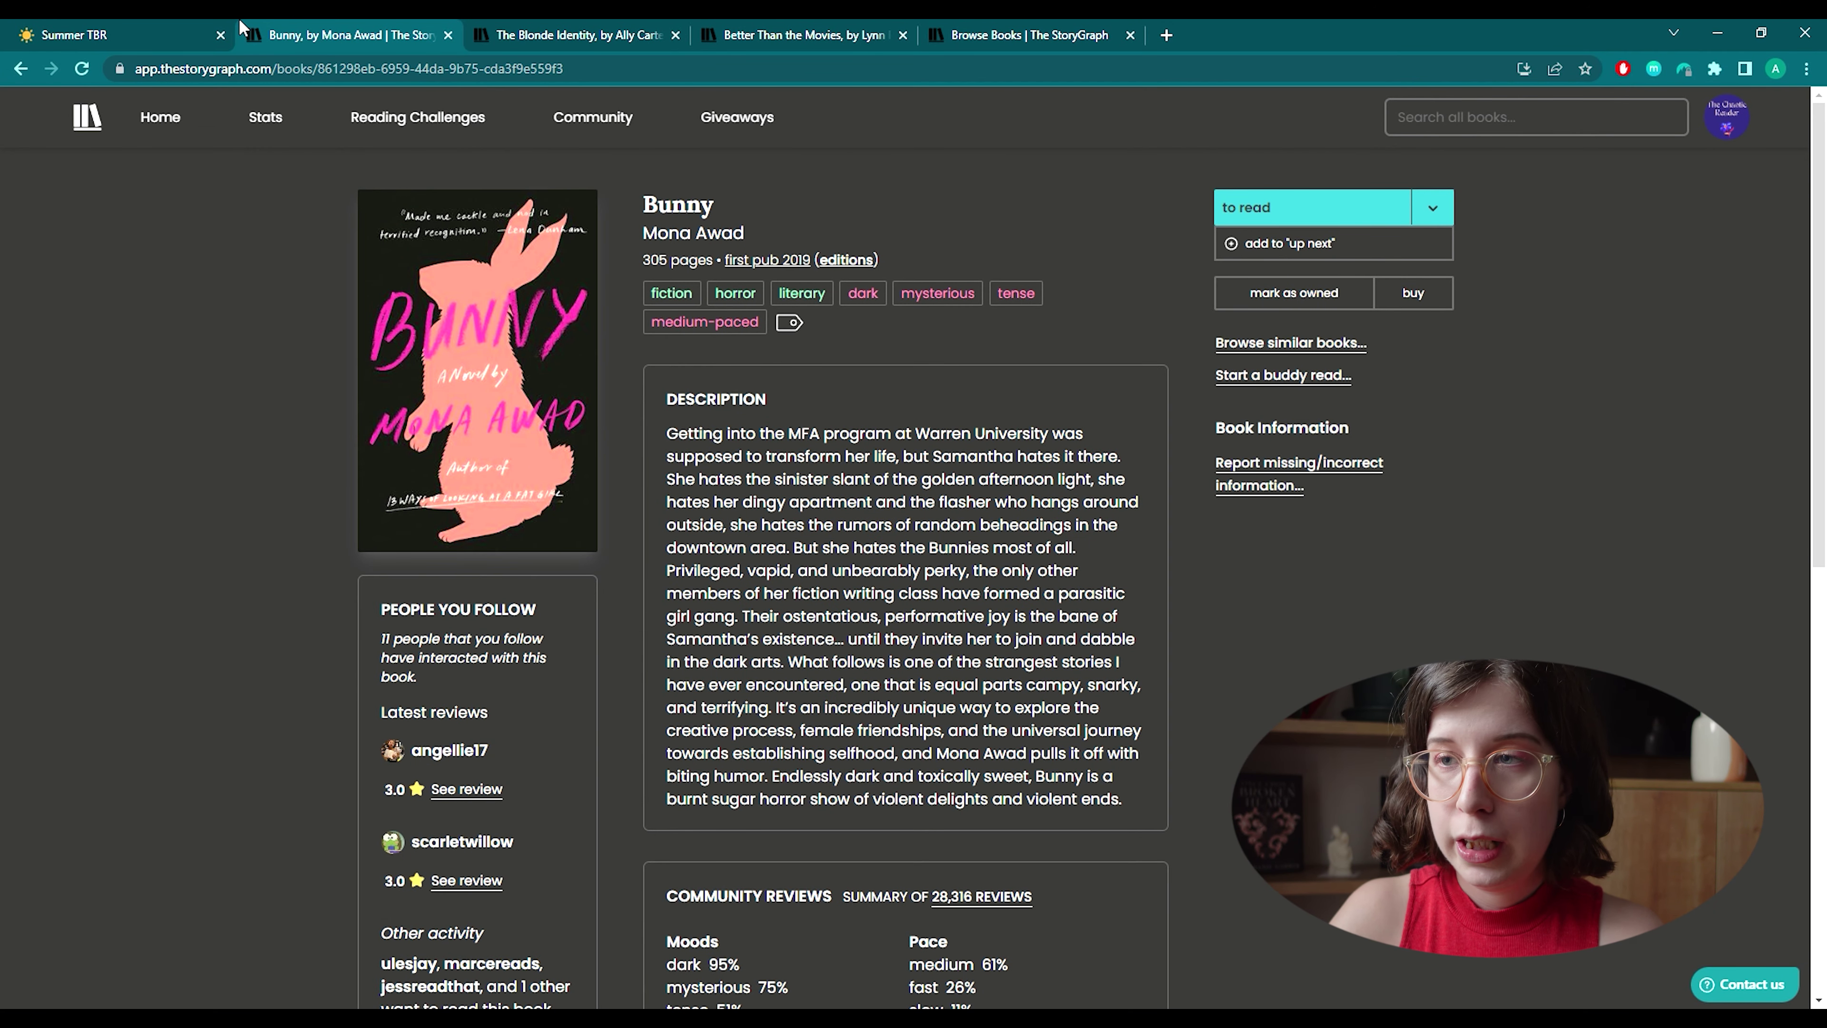
left_click(122, 35)
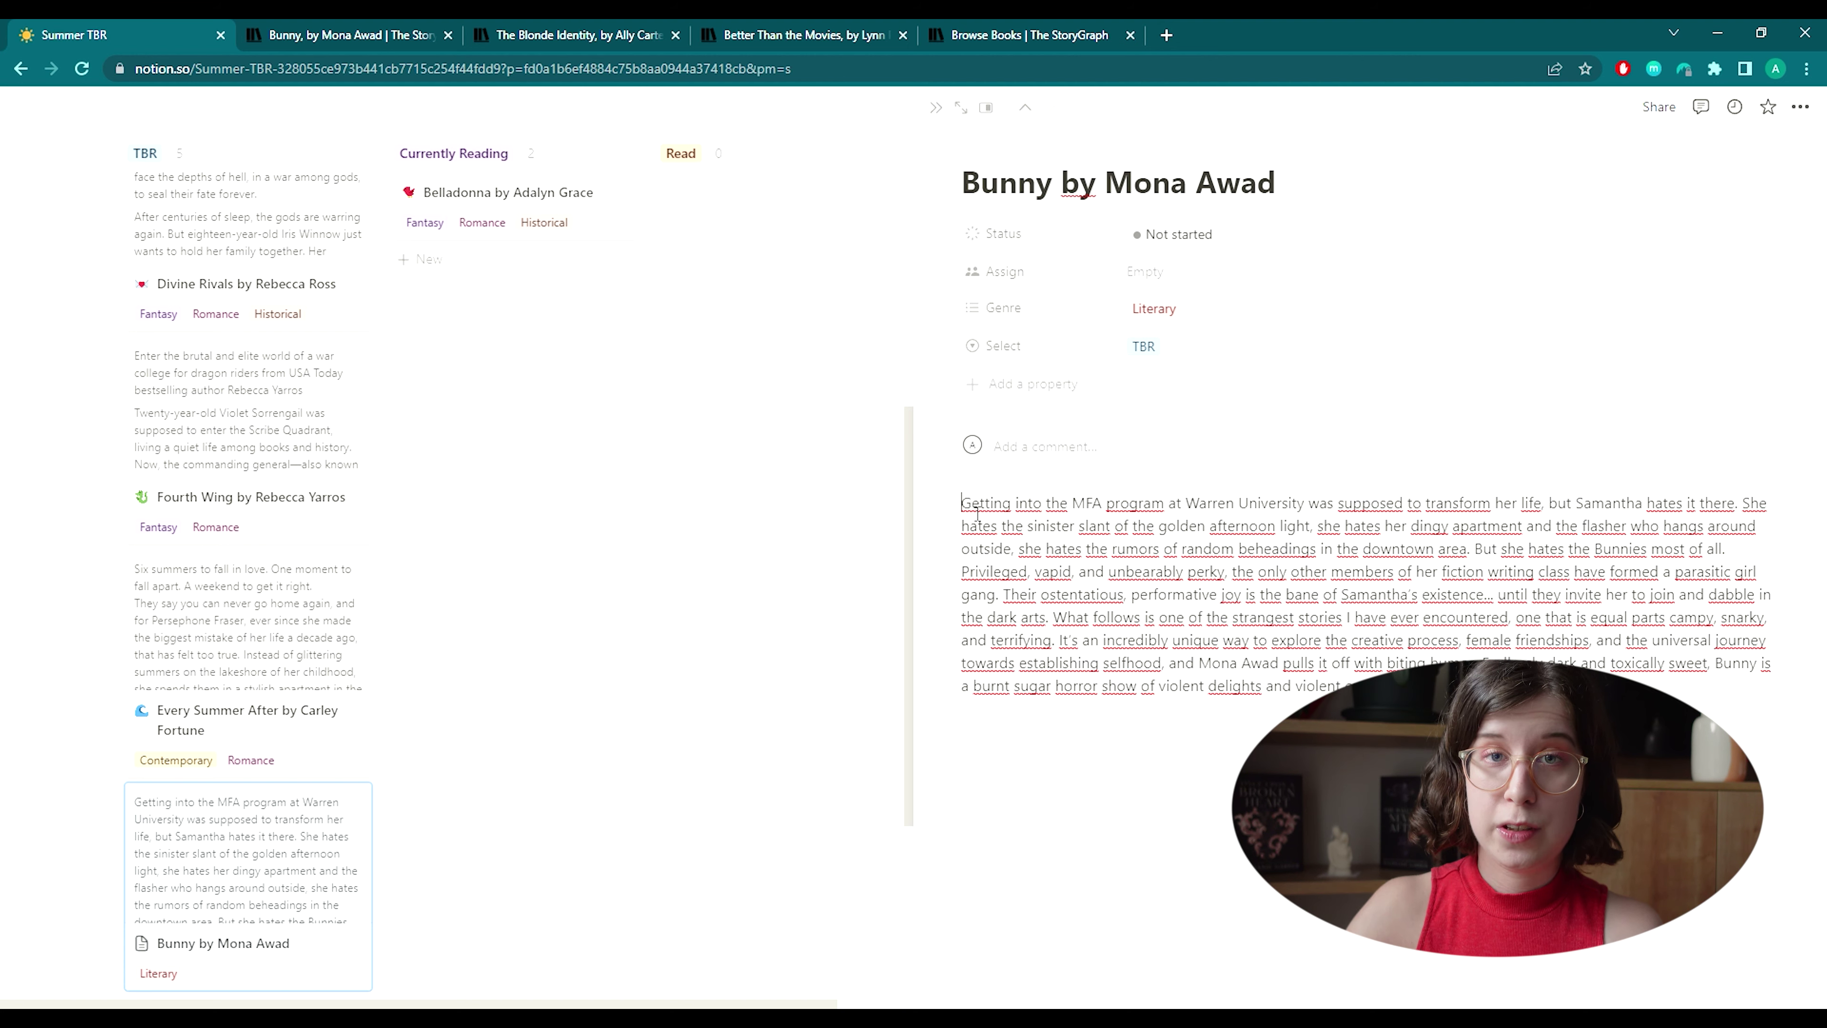
left_click(975, 148)
left_click(979, 181)
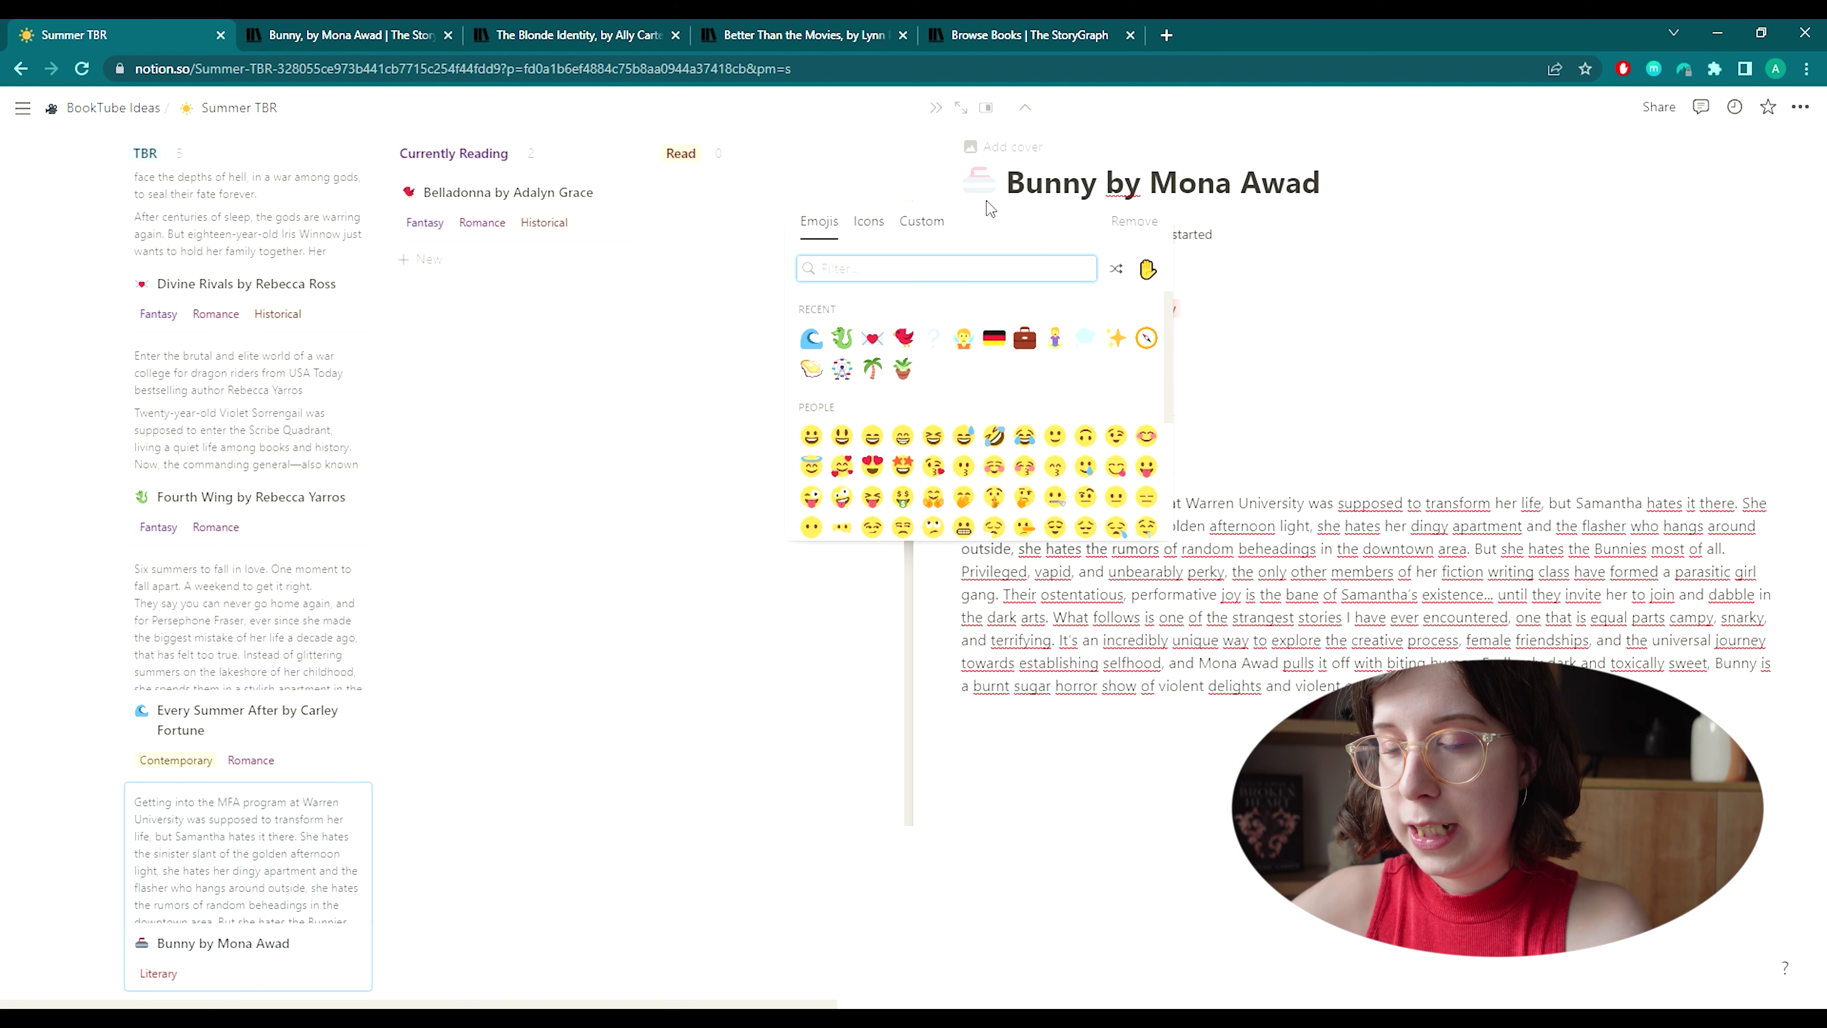
type("bunny")
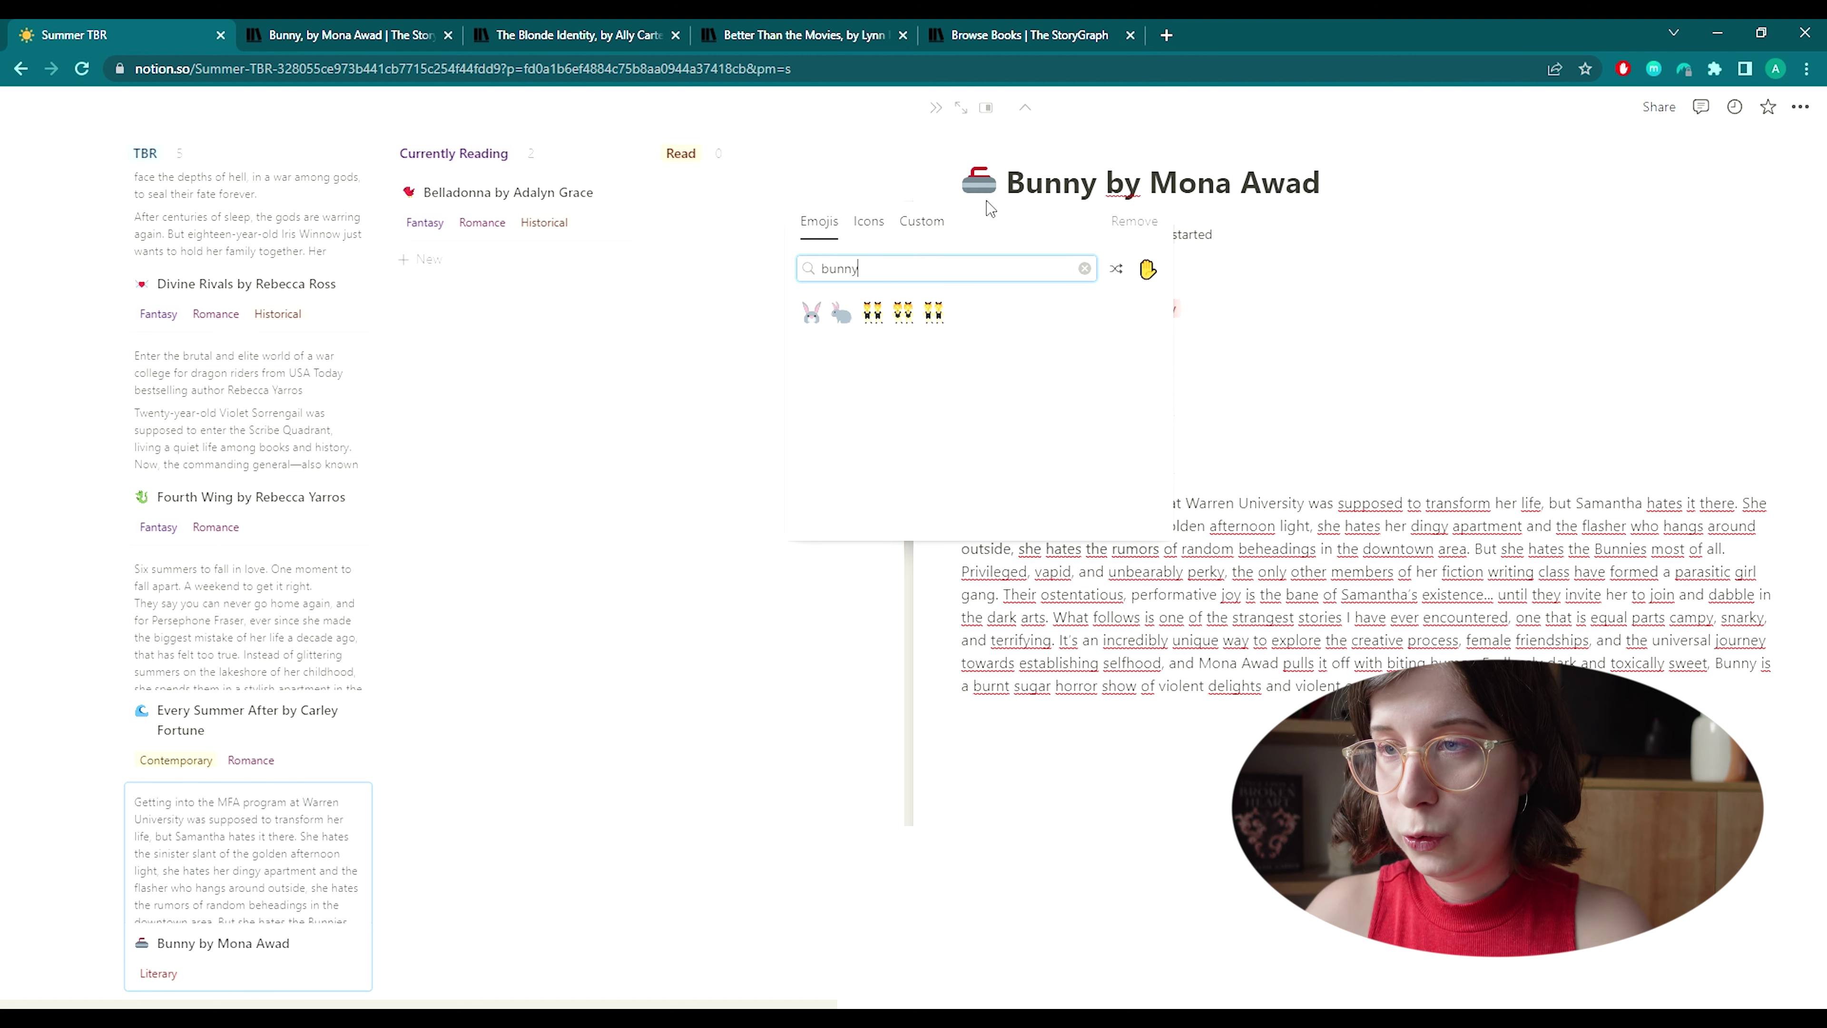
left_click(839, 314)
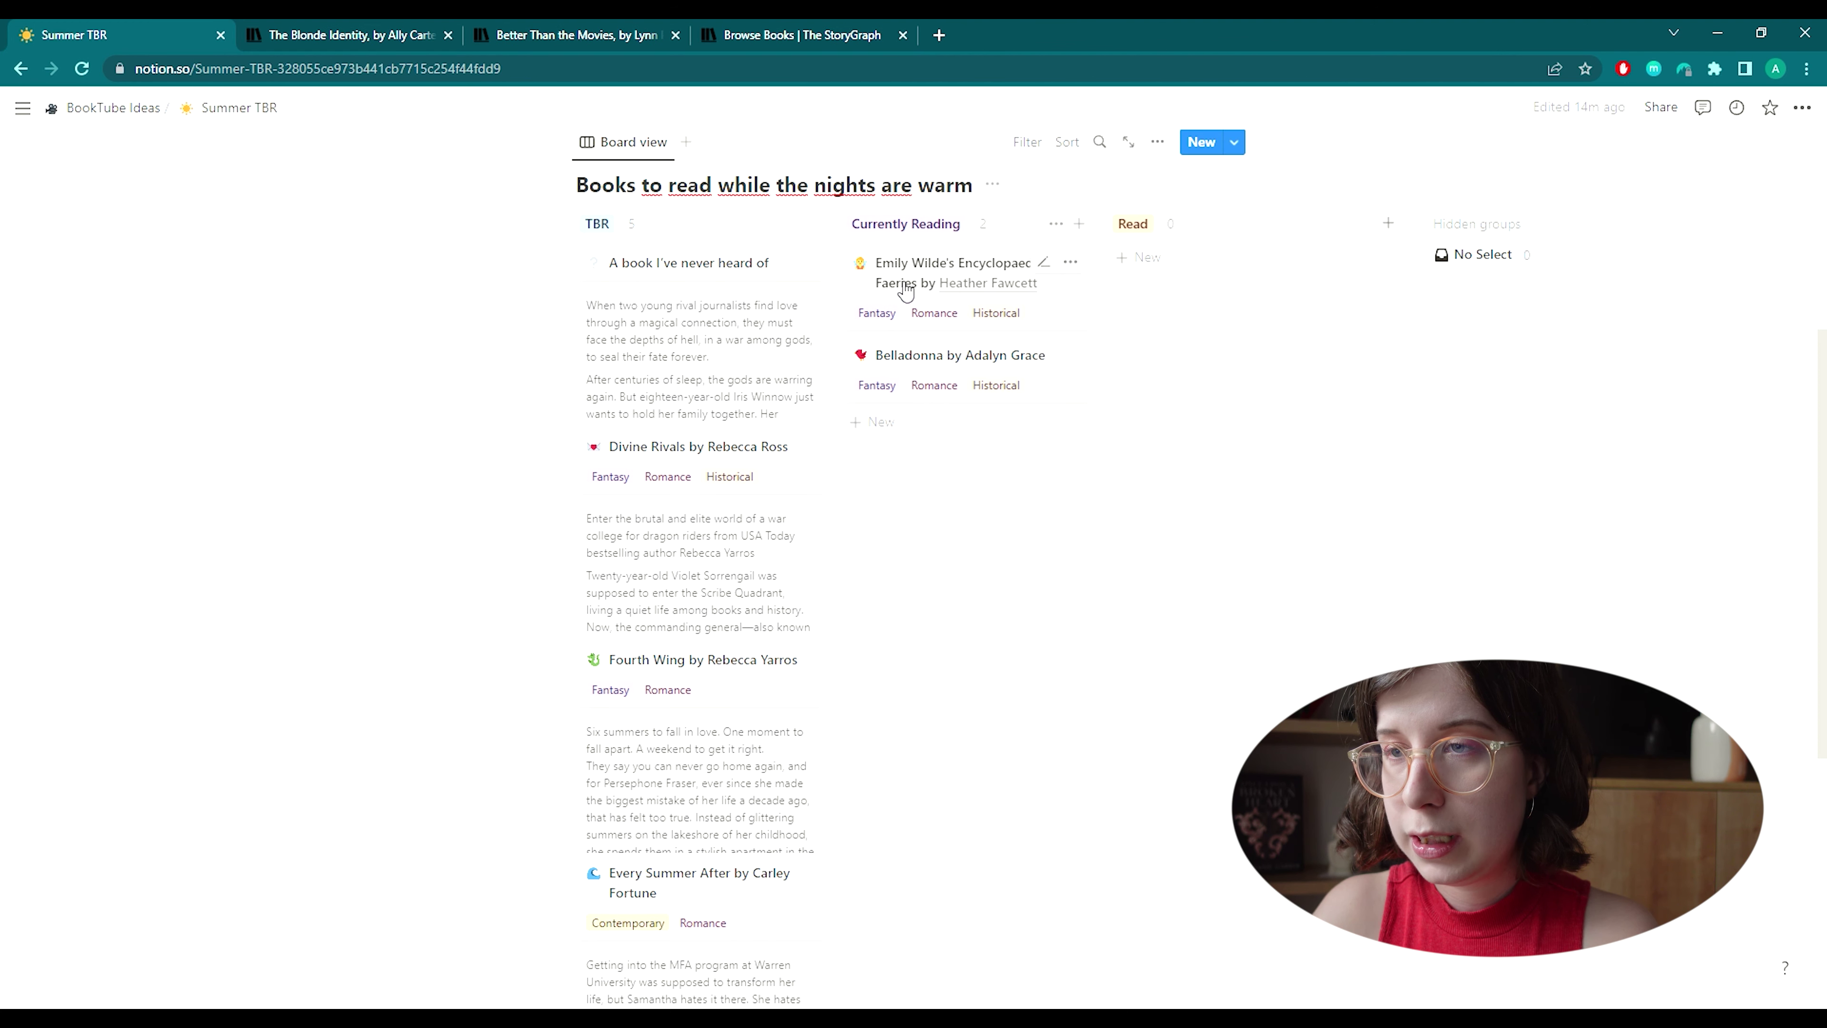
Add a 'The Blonde Identity' TBR card, open it, and append 'by Ally Carter' to the title.
scroll(701, 497, "down", 4)
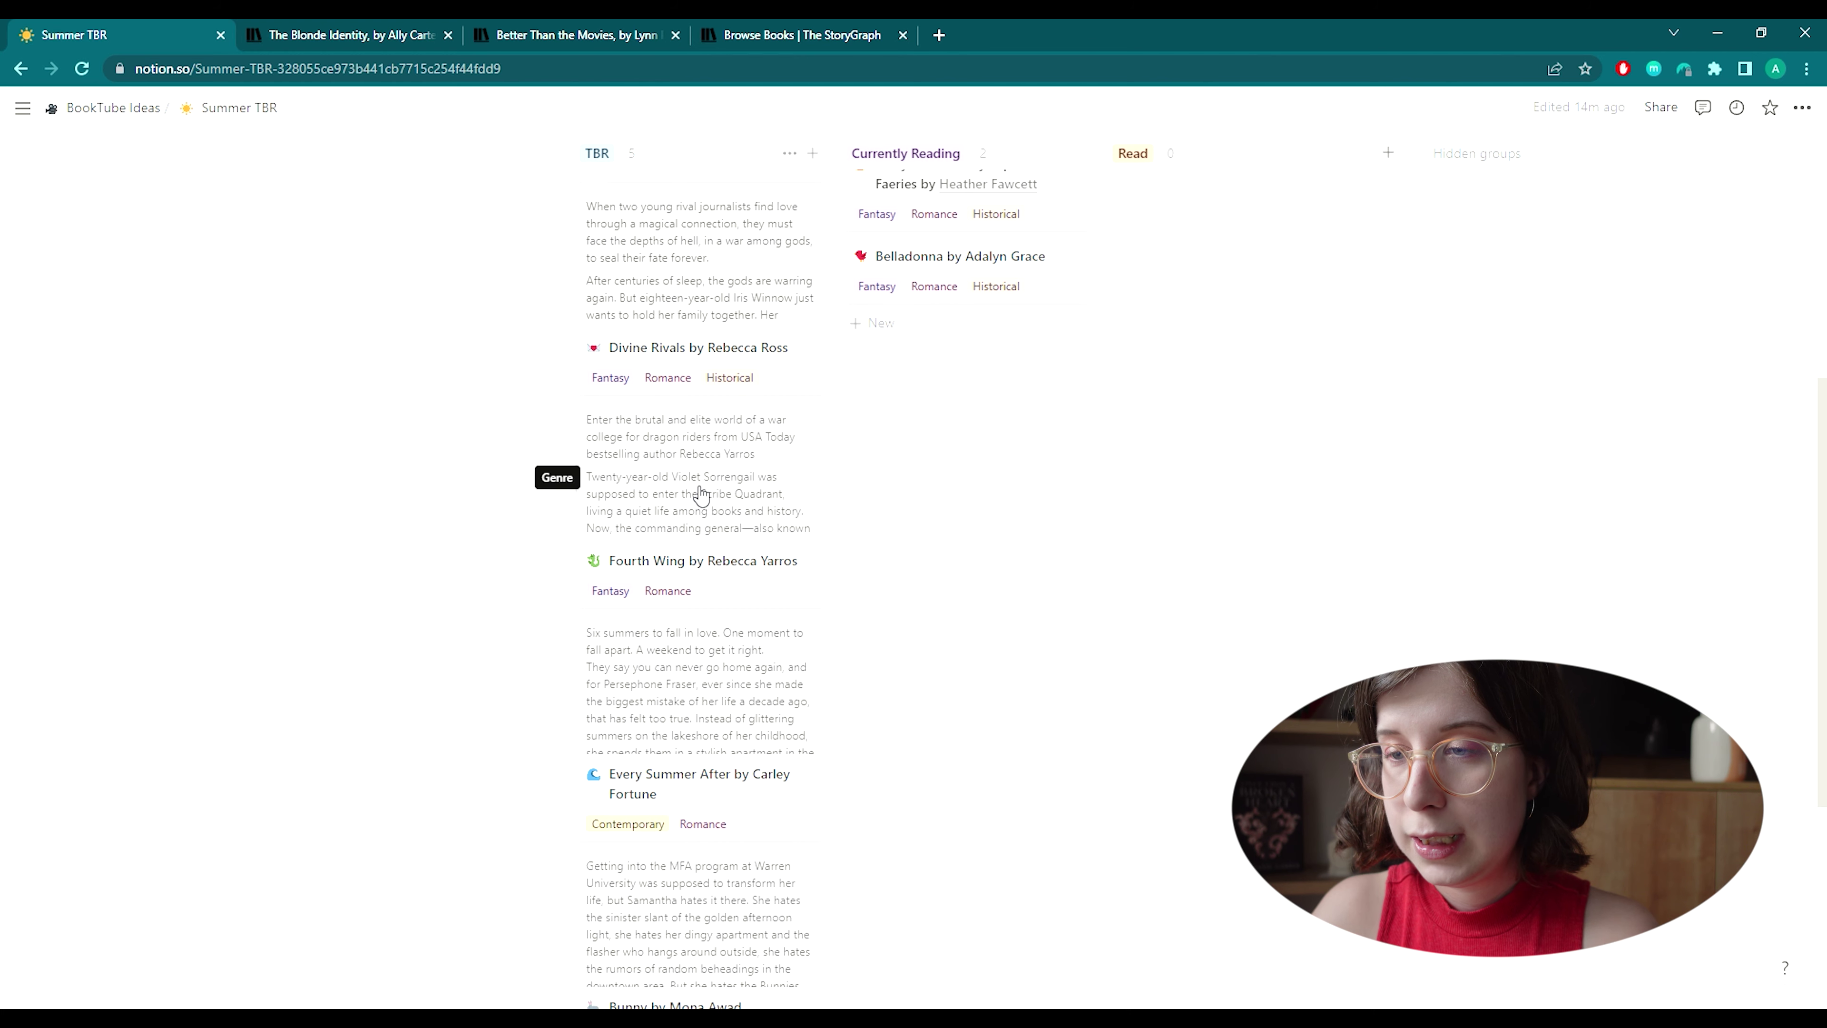
scroll(696, 497, "up", 1)
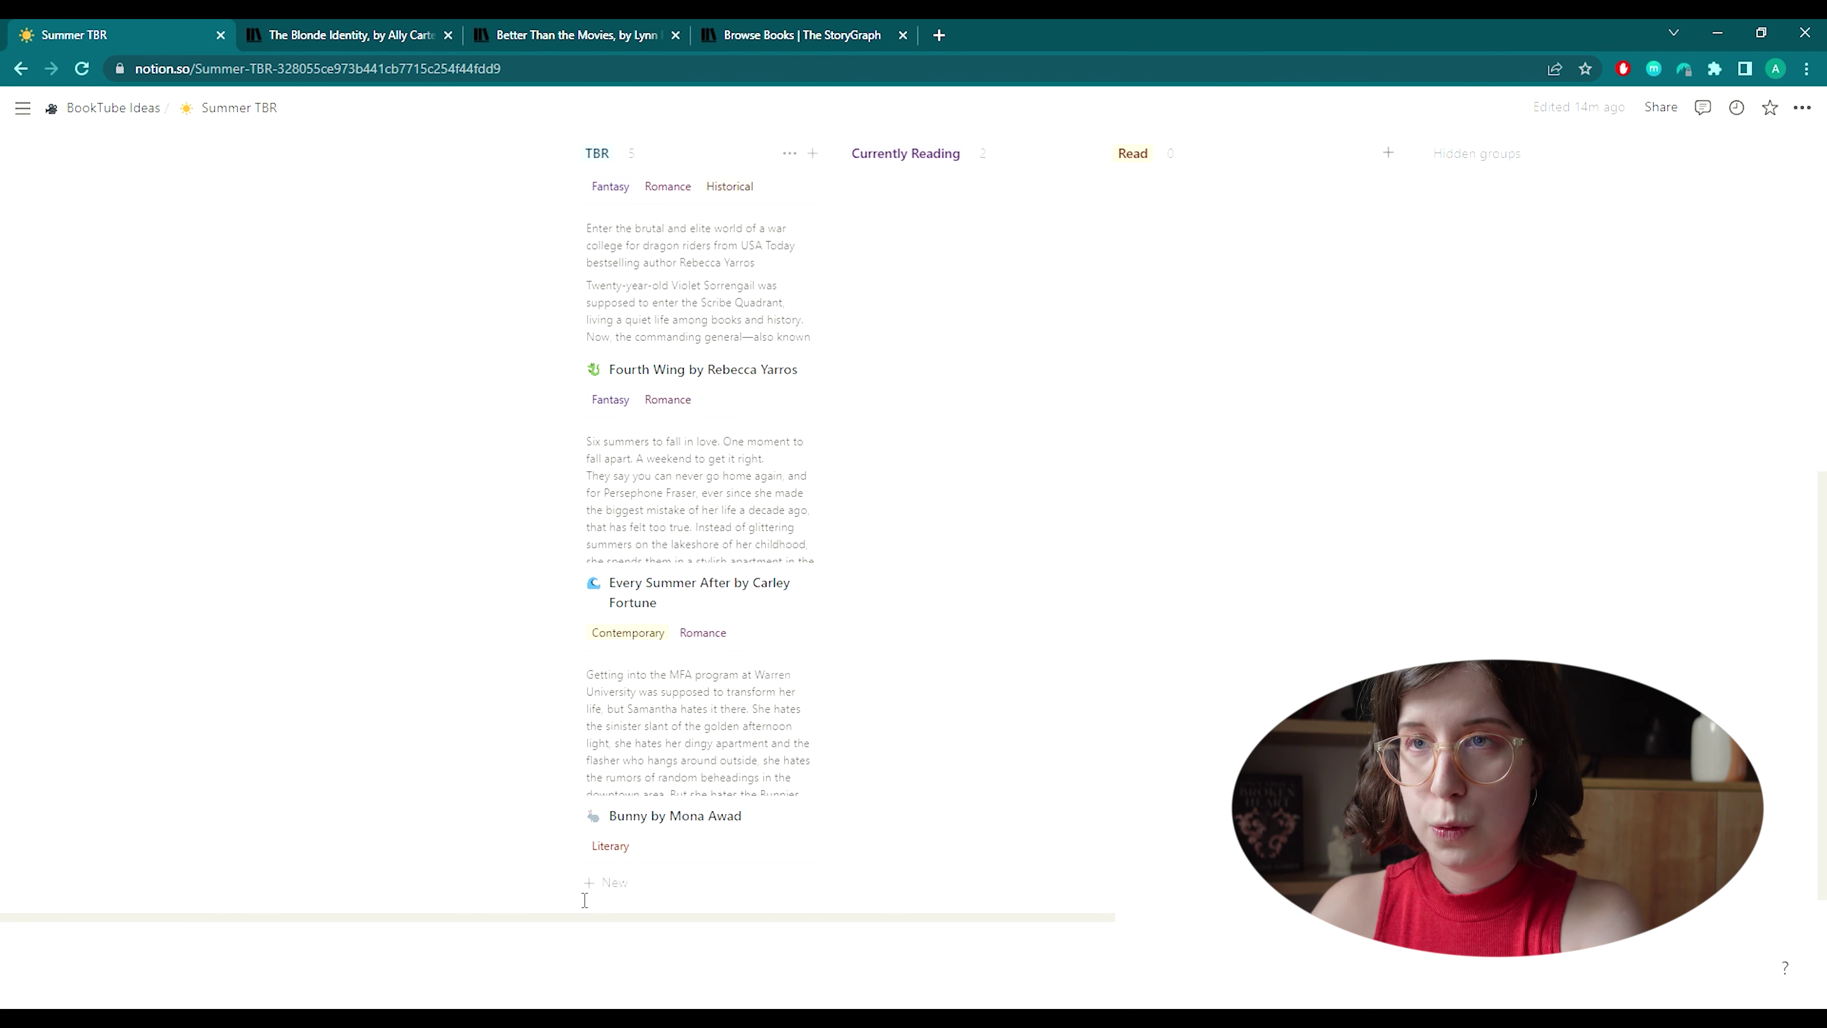
left_click(595, 883)
type("The Blonde Id")
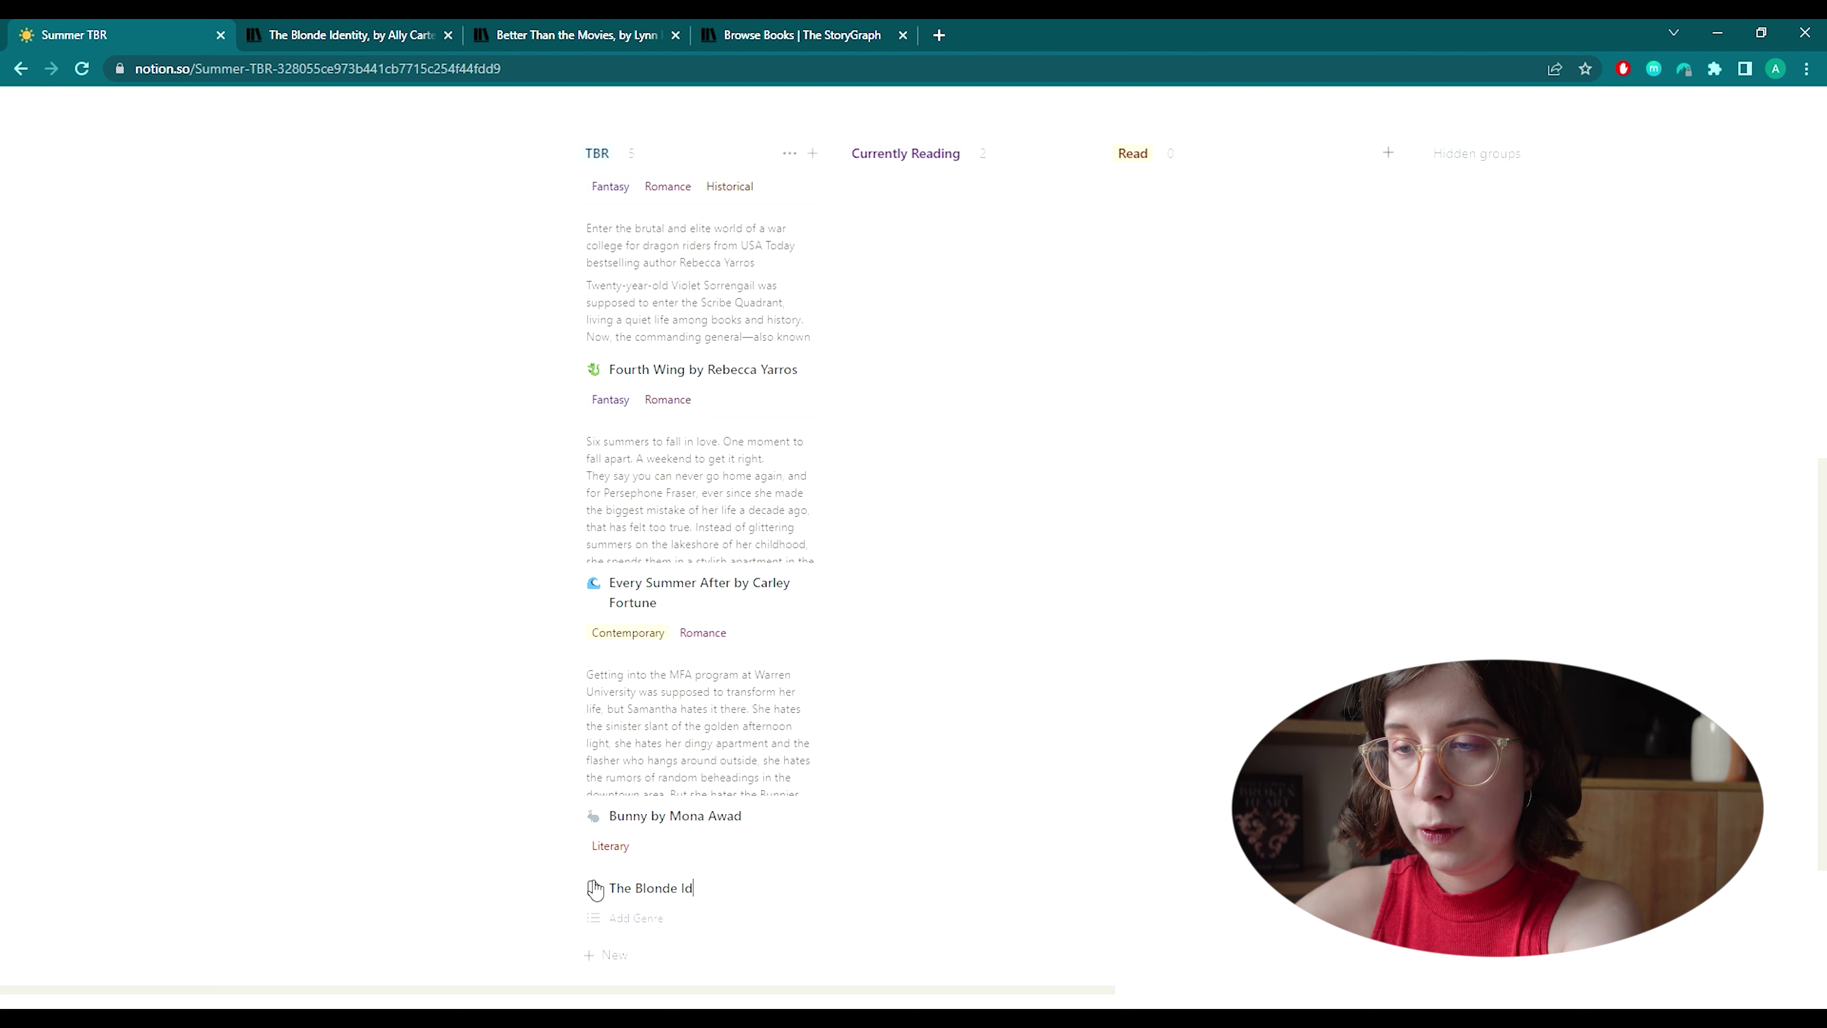
type("entity")
key("Return")
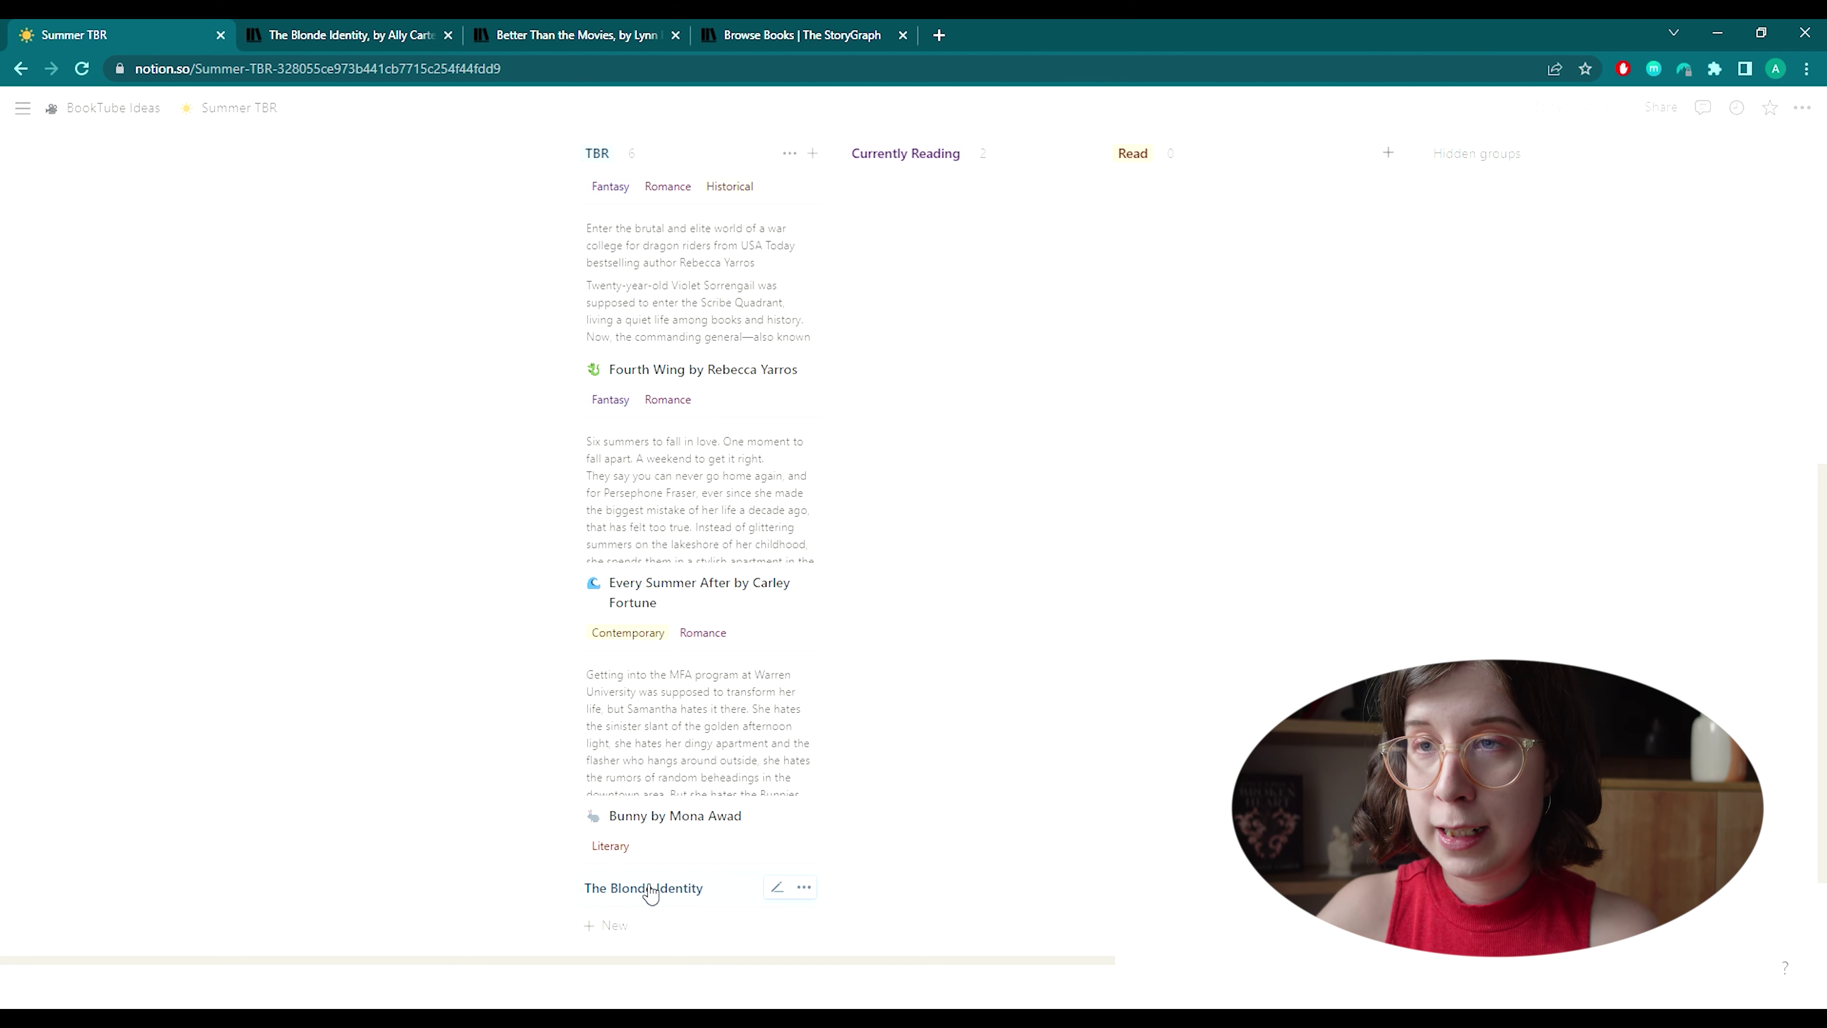
left_click(651, 890)
type("by ")
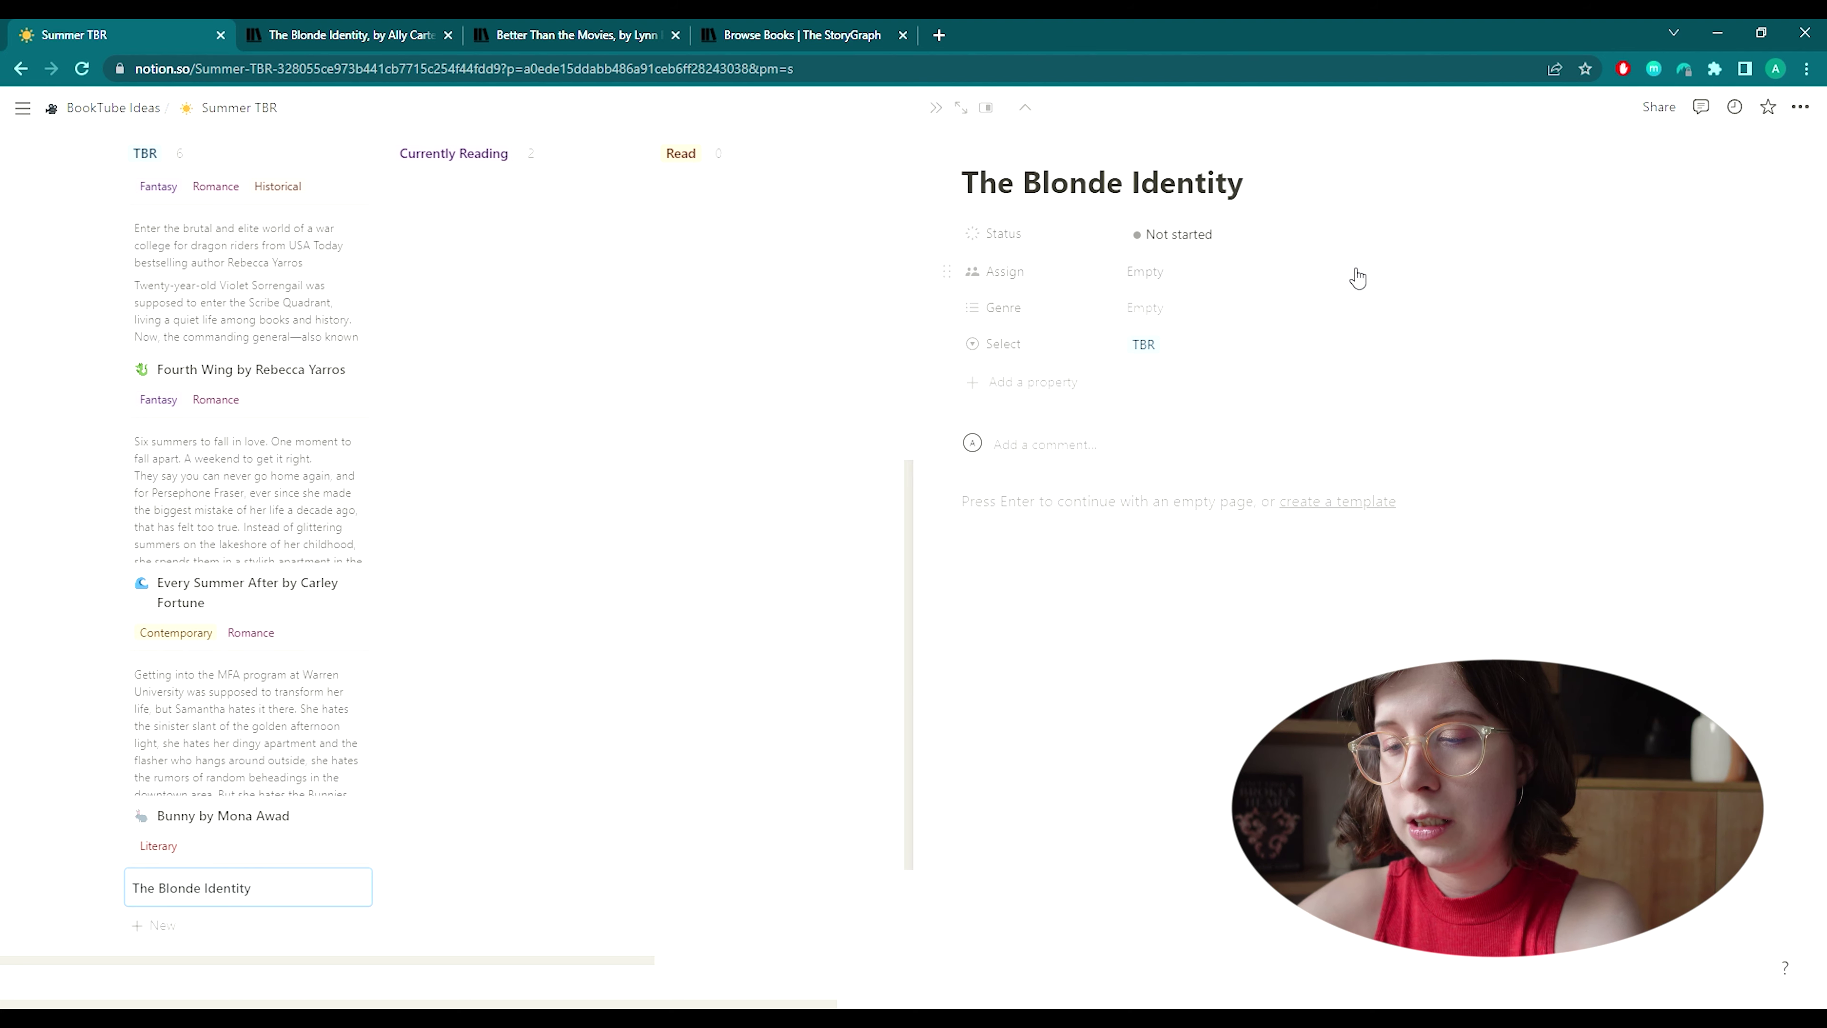
type("Ally")
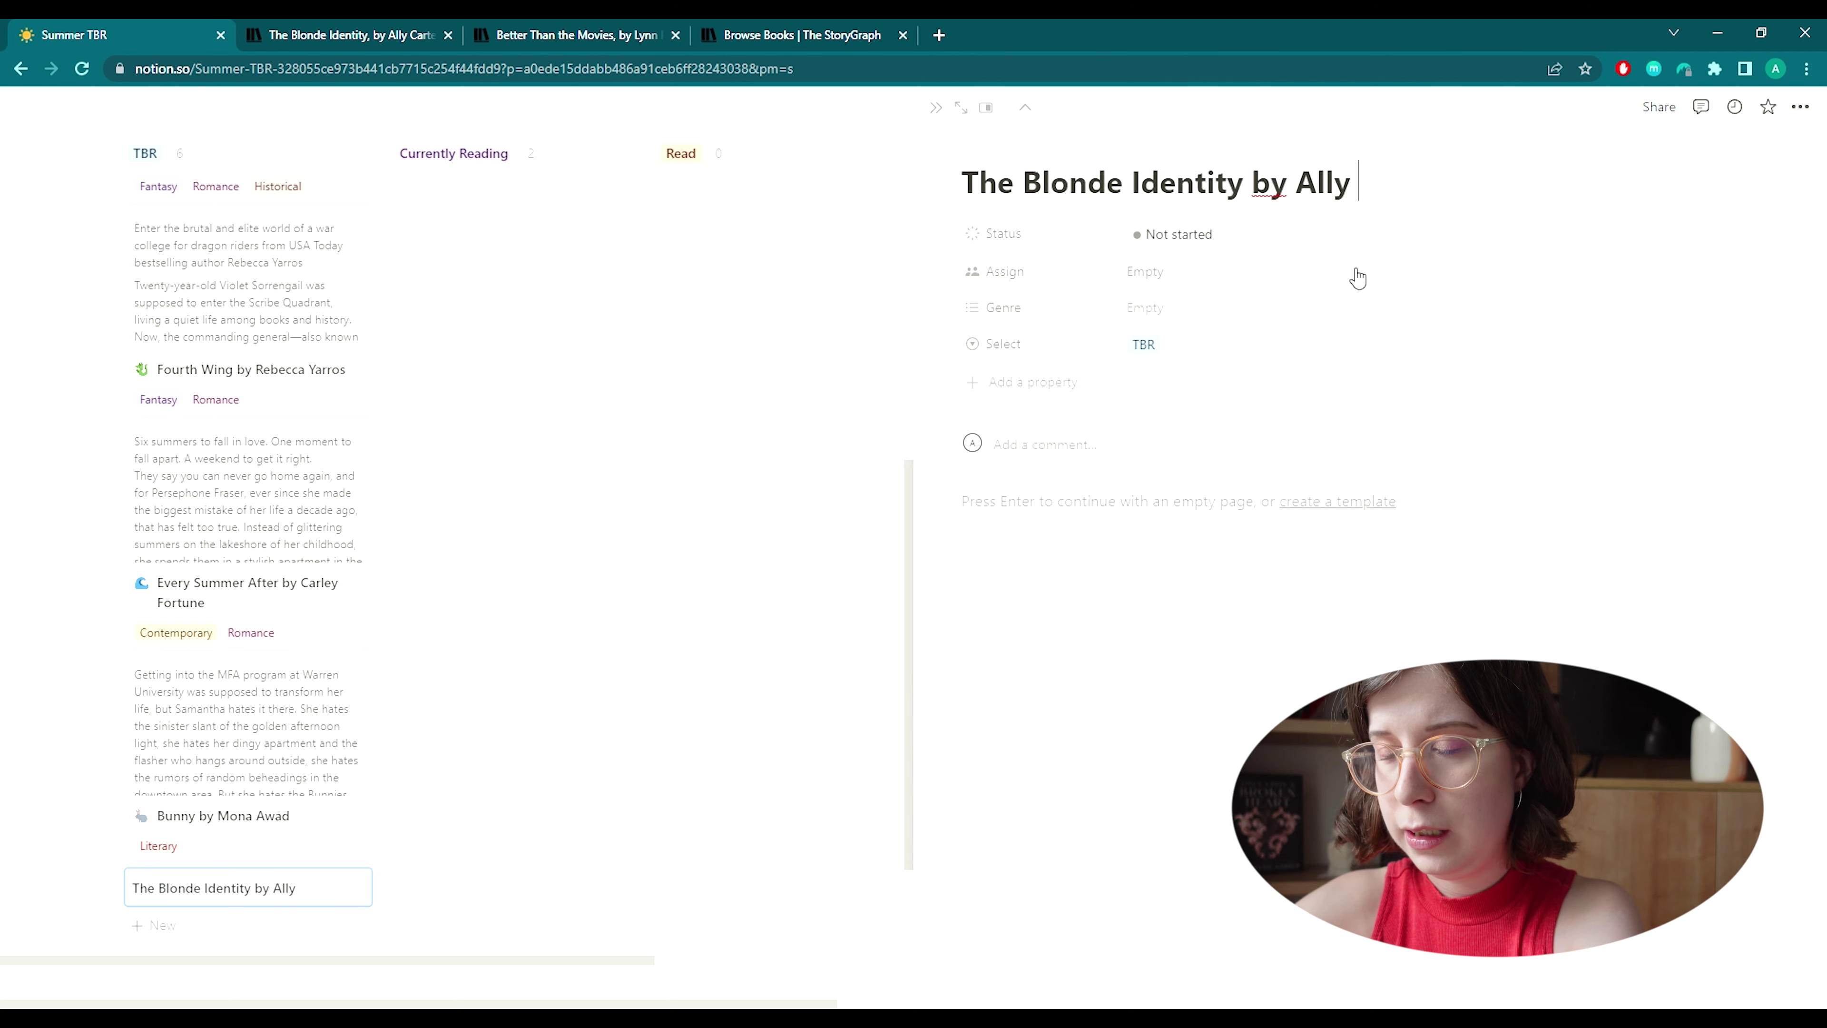
type(" Carter")
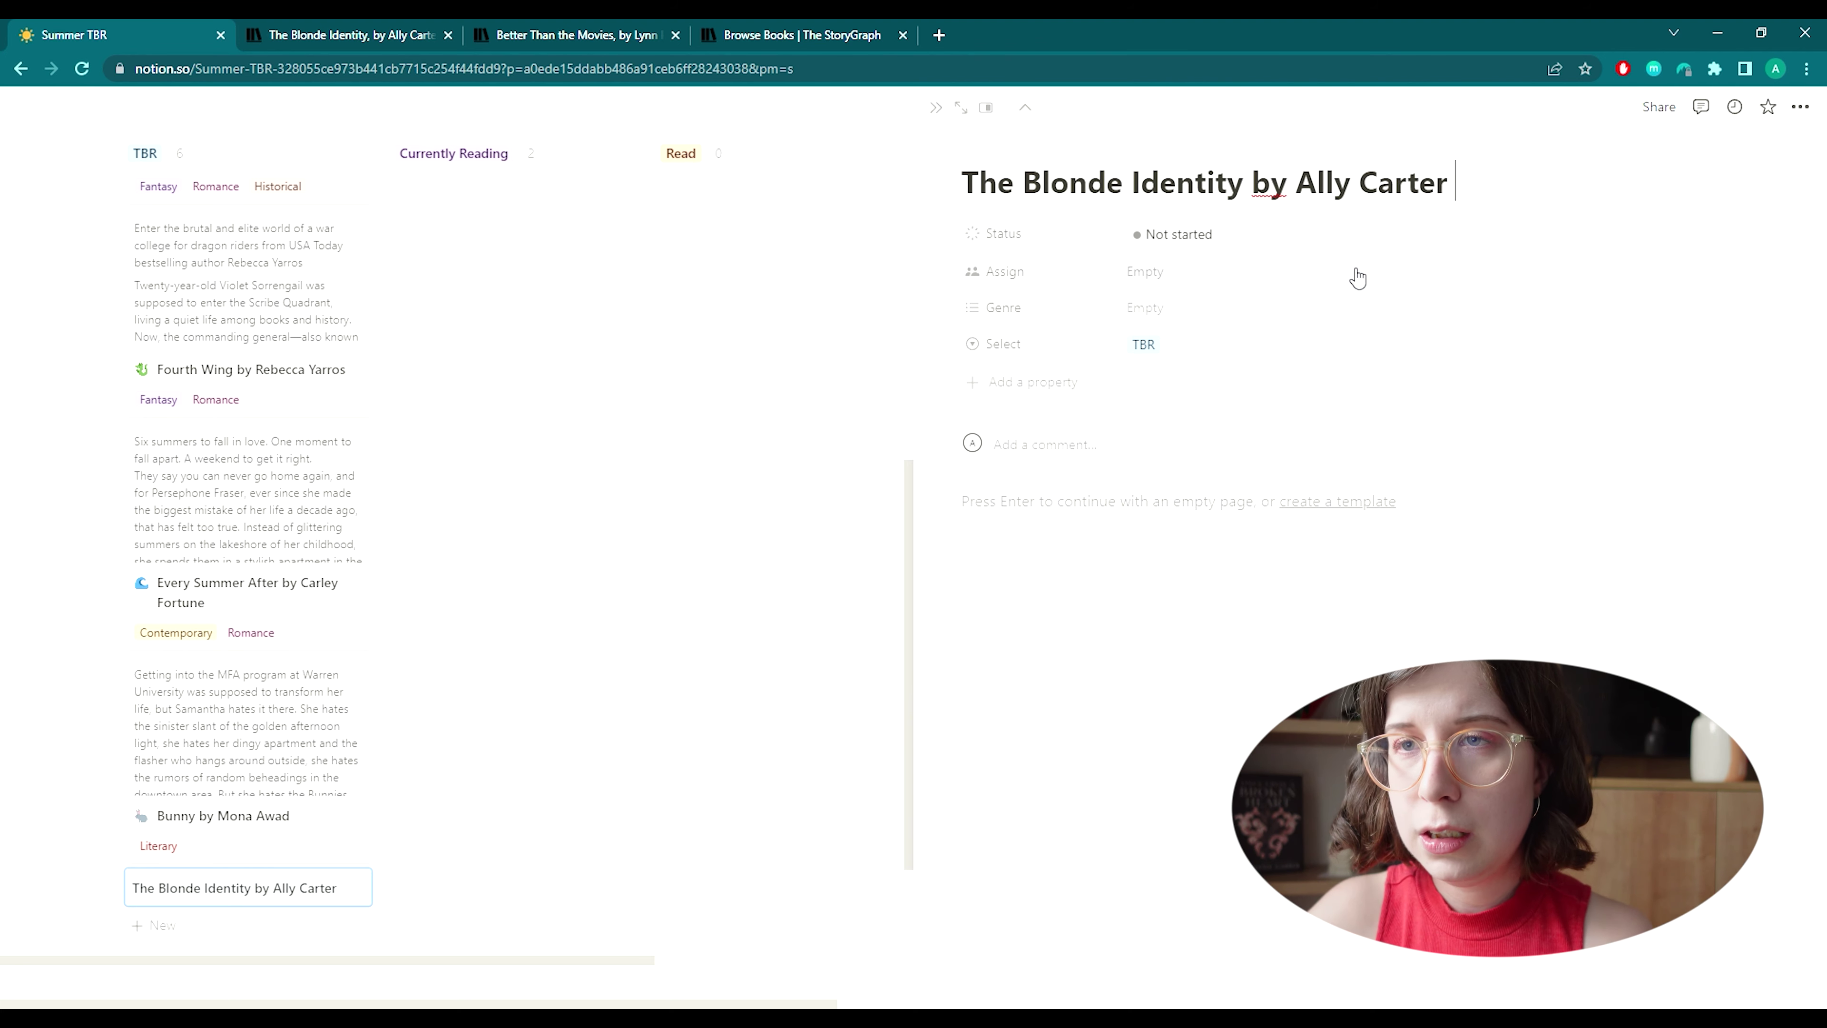
Read through The Blonde Identity's StoryGraph description, reviews and genre tags.
left_click(394, 35)
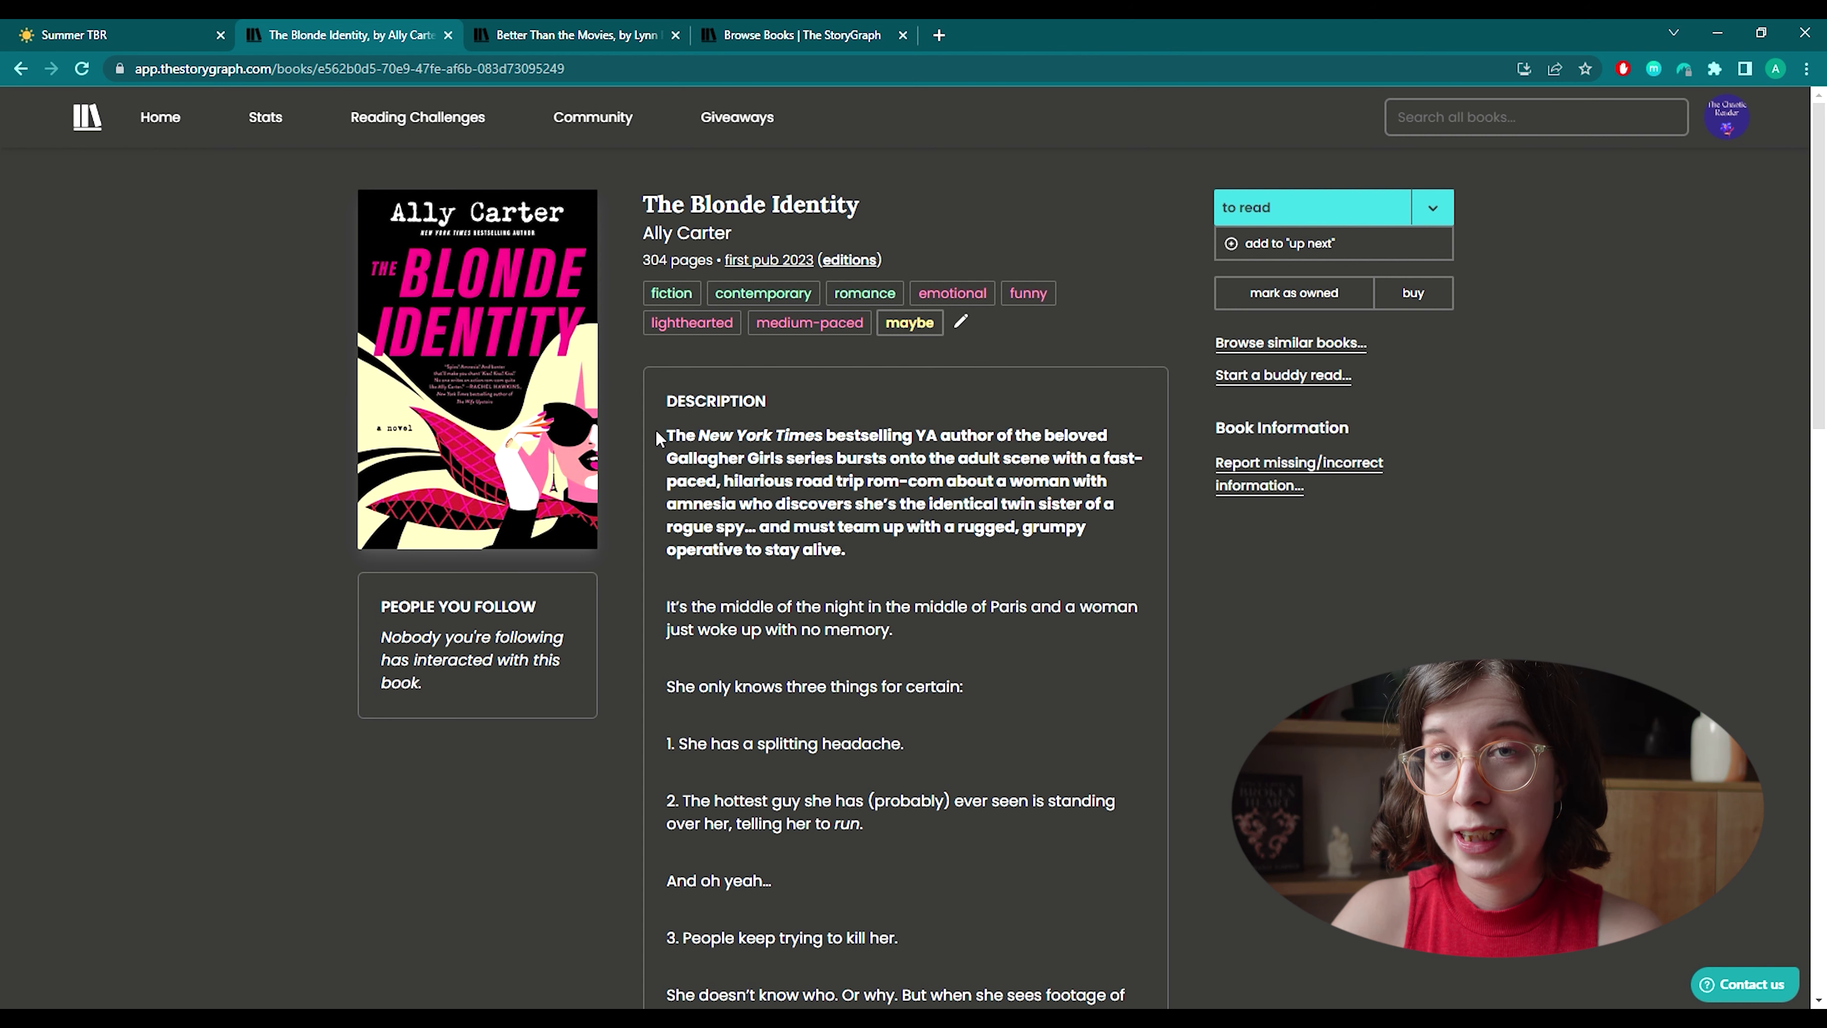
scroll(656, 432, "down", 1)
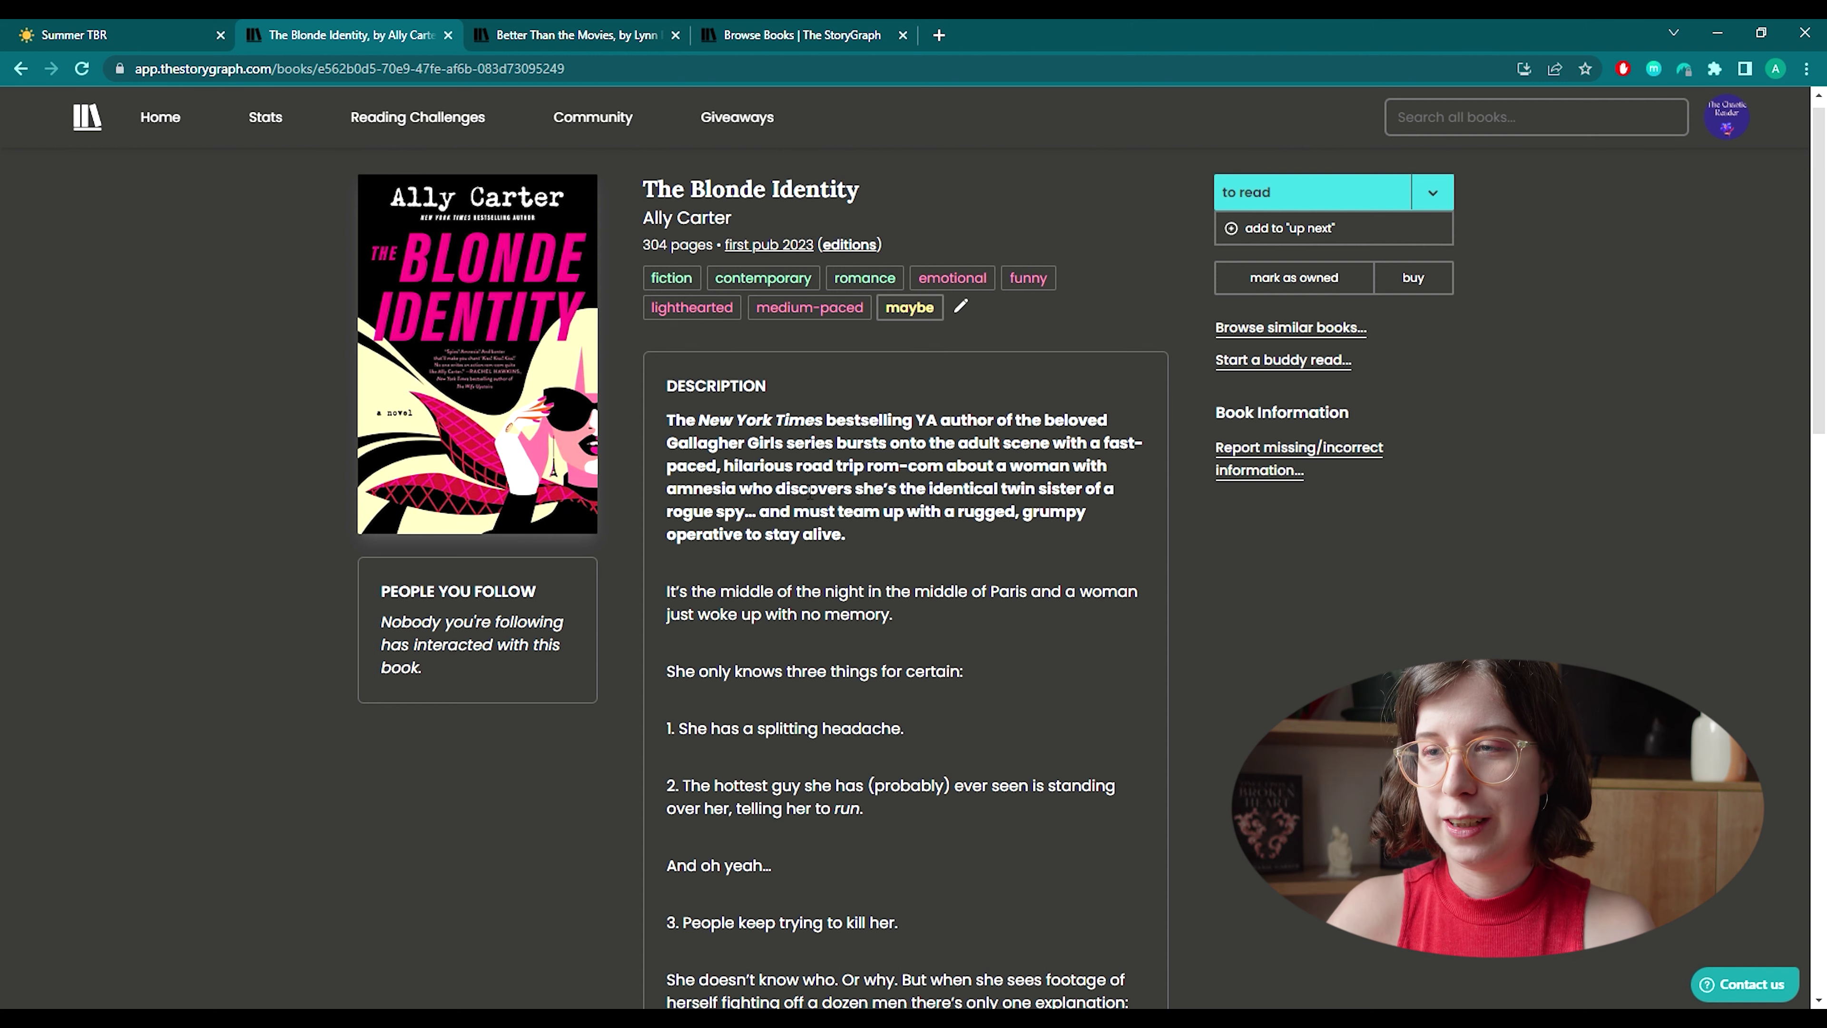
left_click_drag(754, 491, 869, 536)
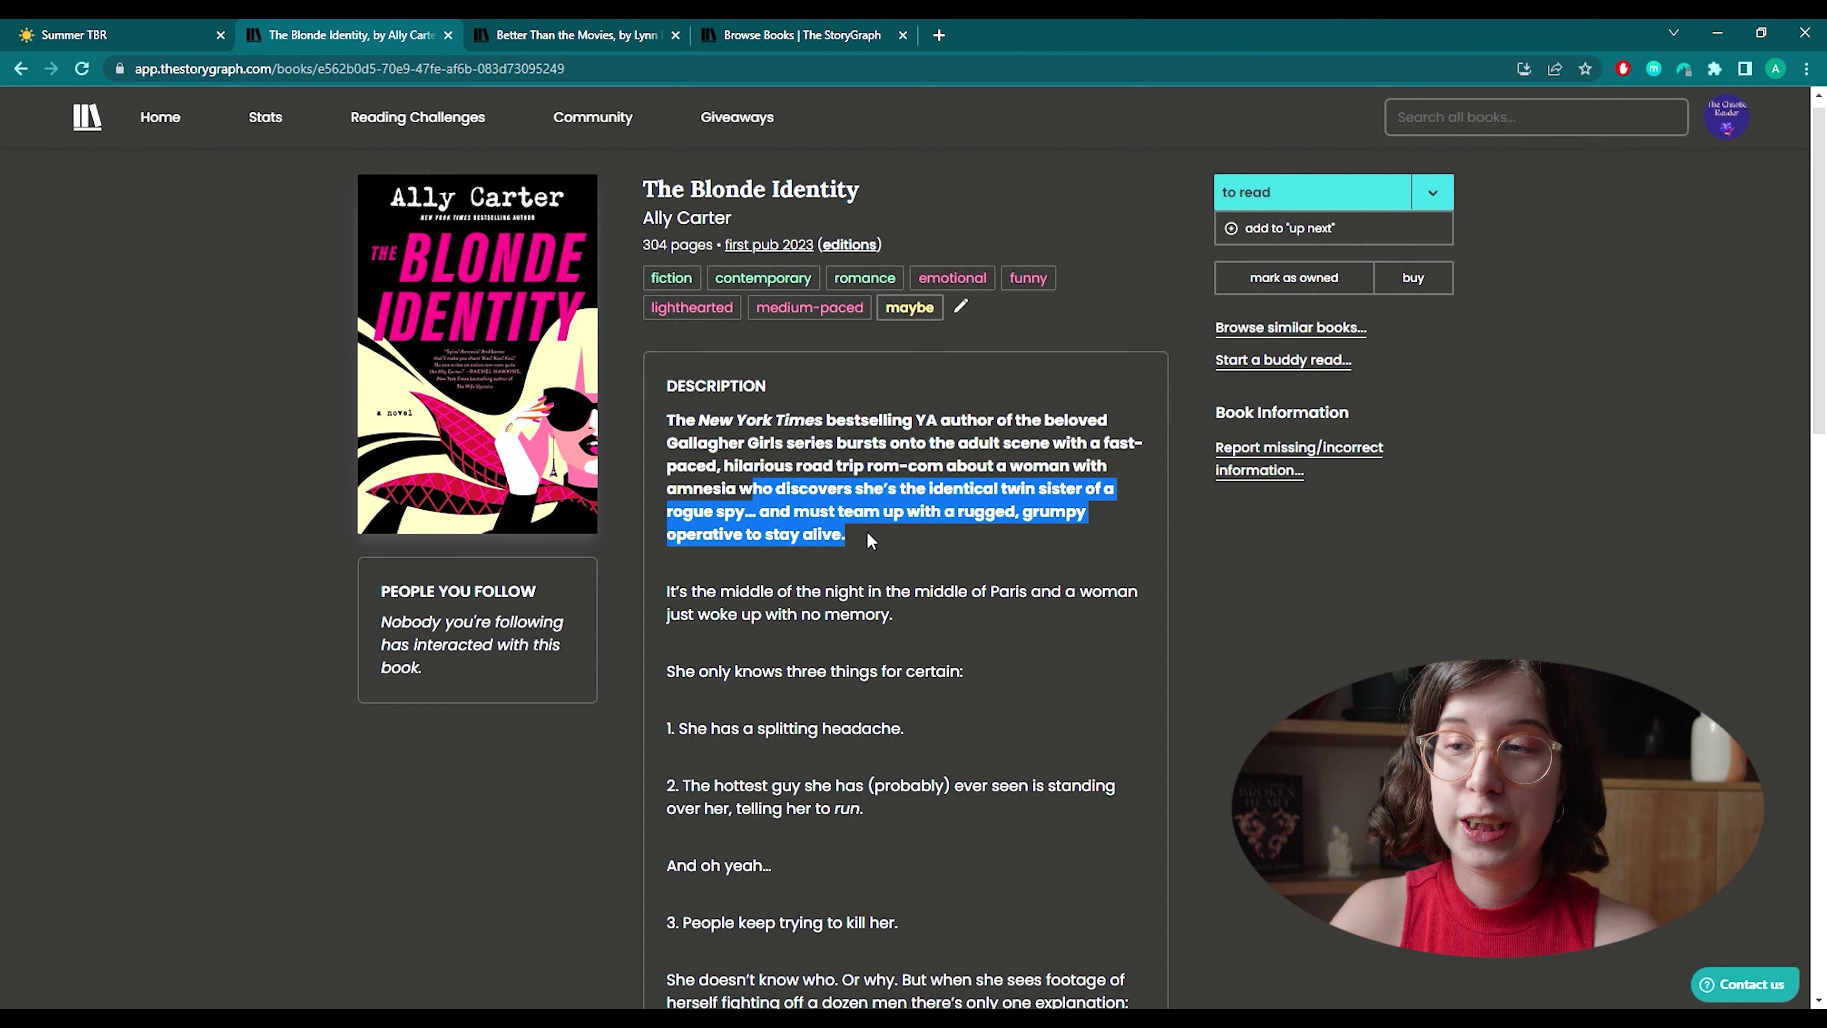
left_click(869, 536)
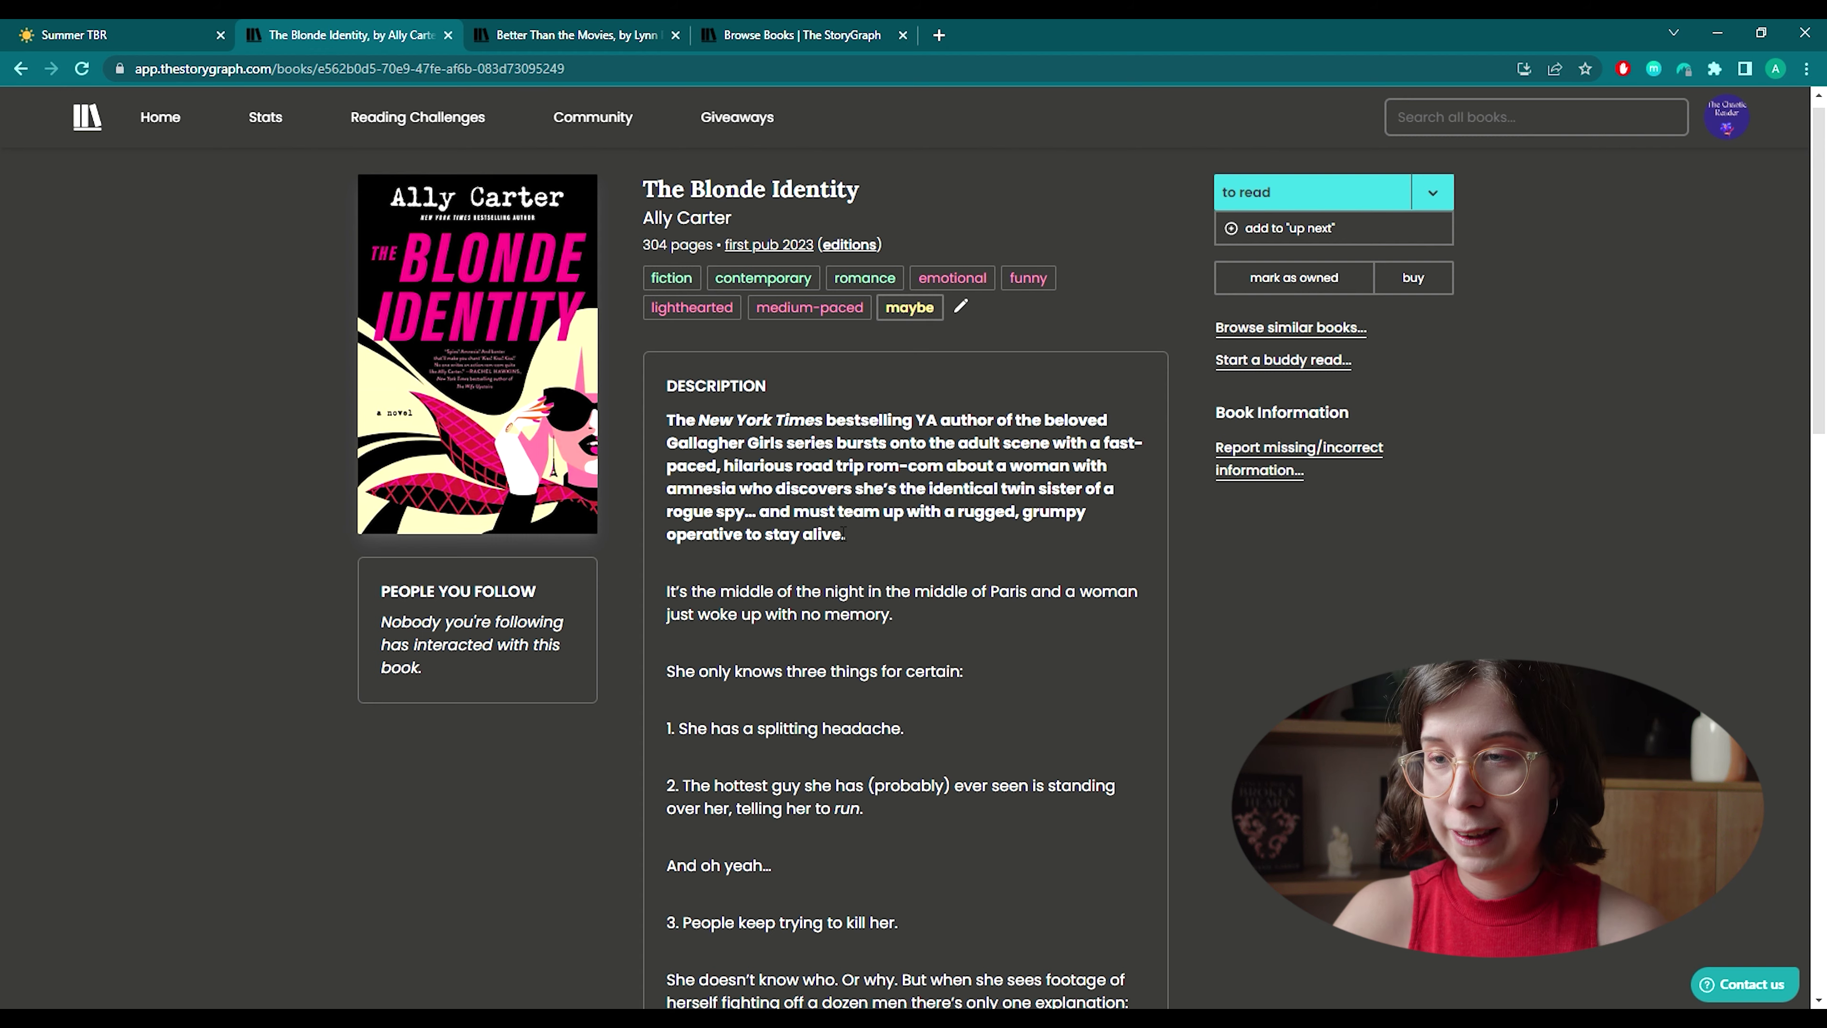
scroll(838, 532, "down", 10)
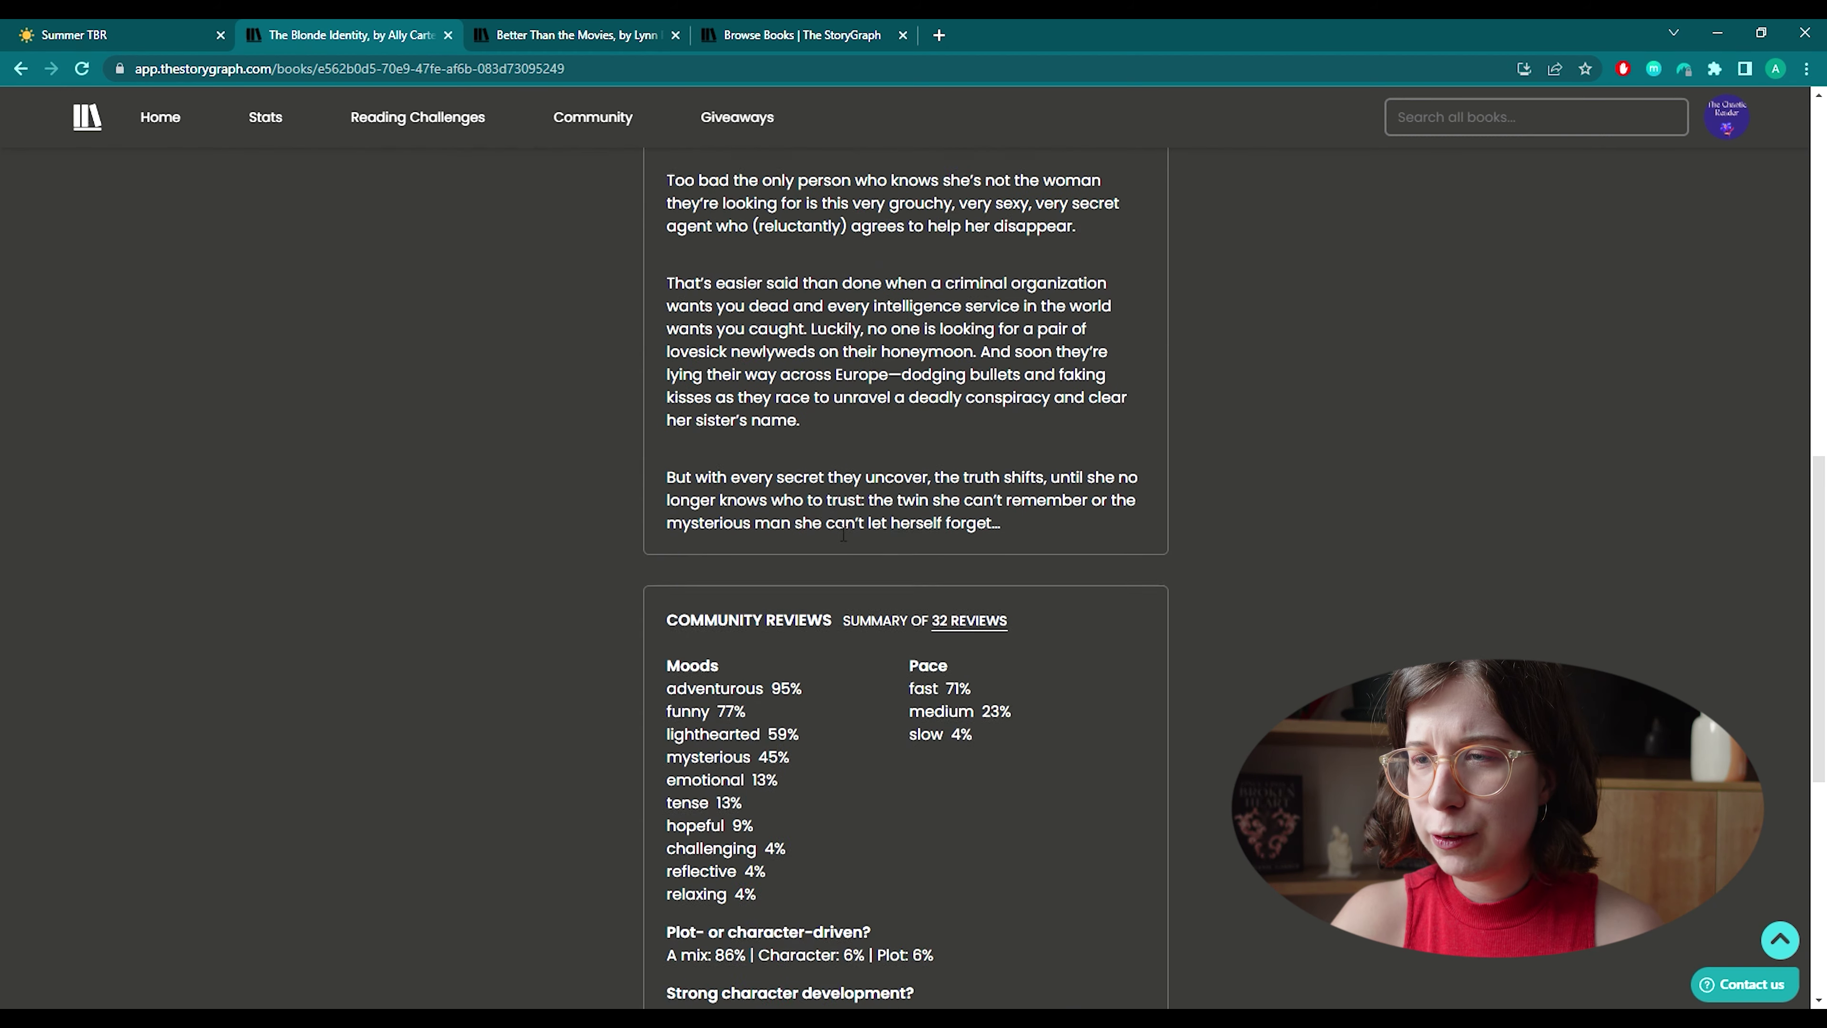
scroll(835, 533, "down", 3)
scroll(838, 533, "up", 15)
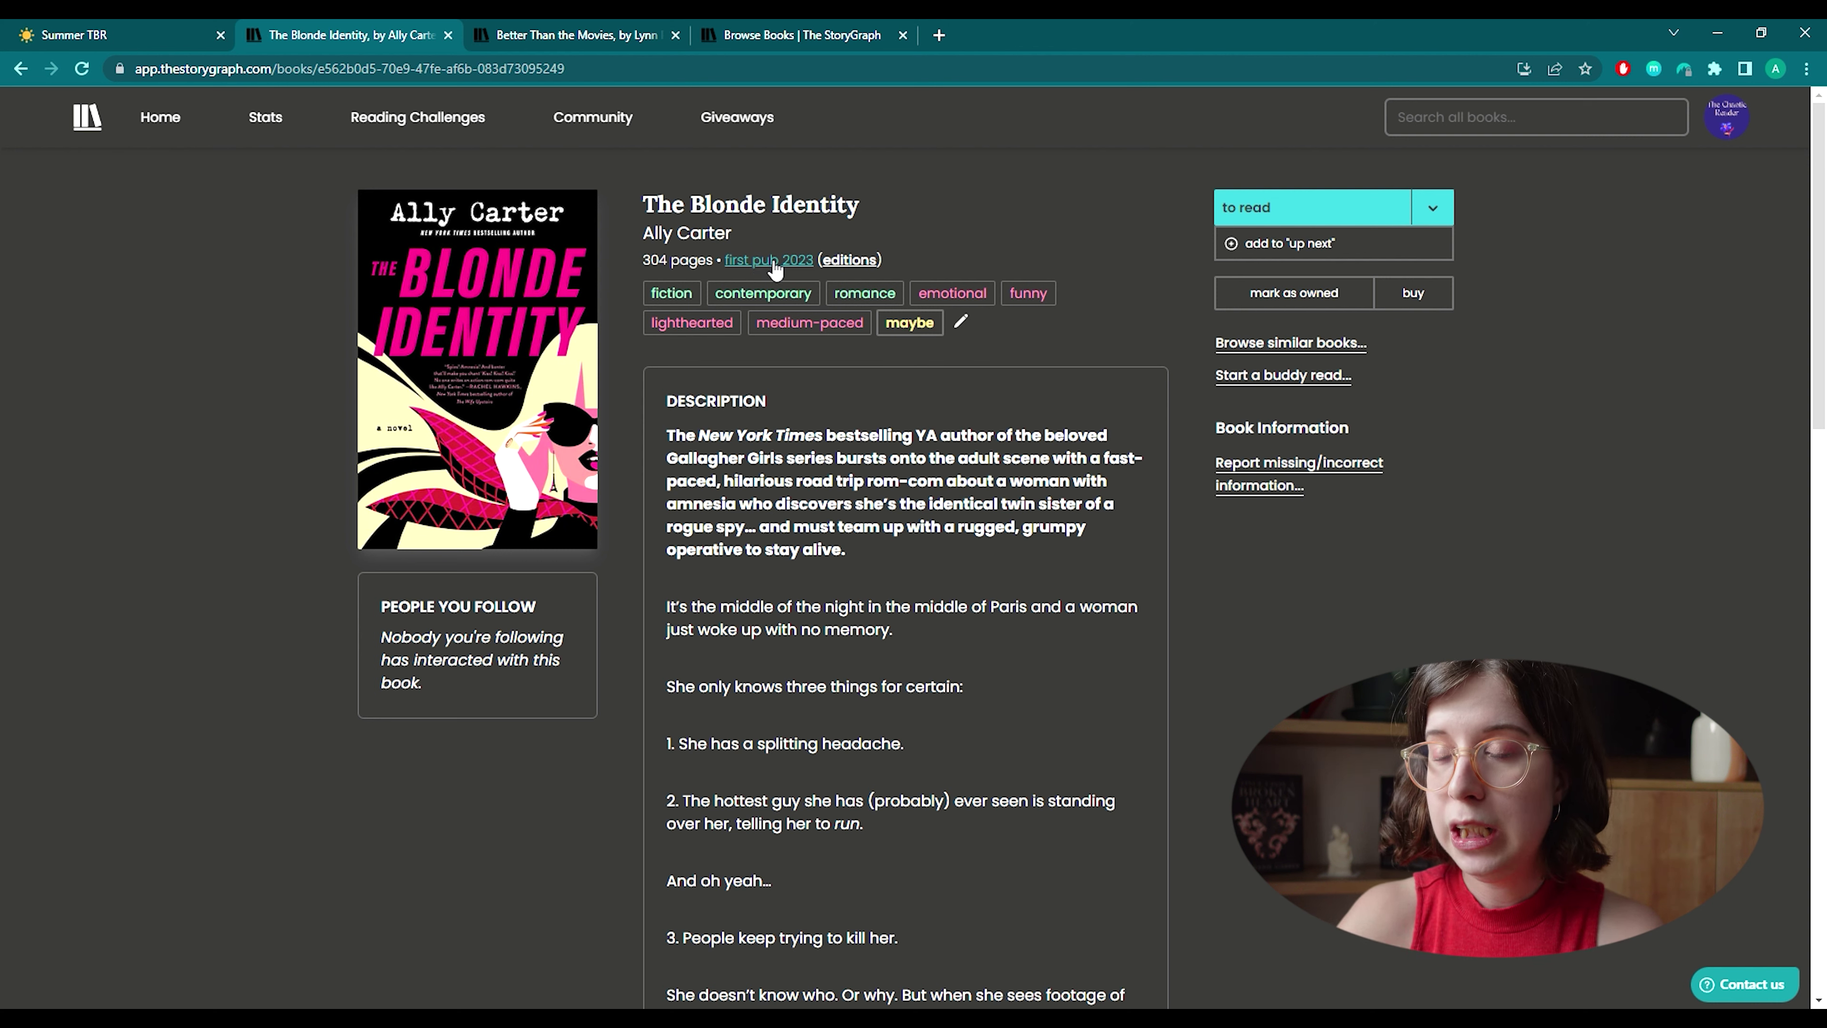
triple_click(663, 441)
left_click(662, 441)
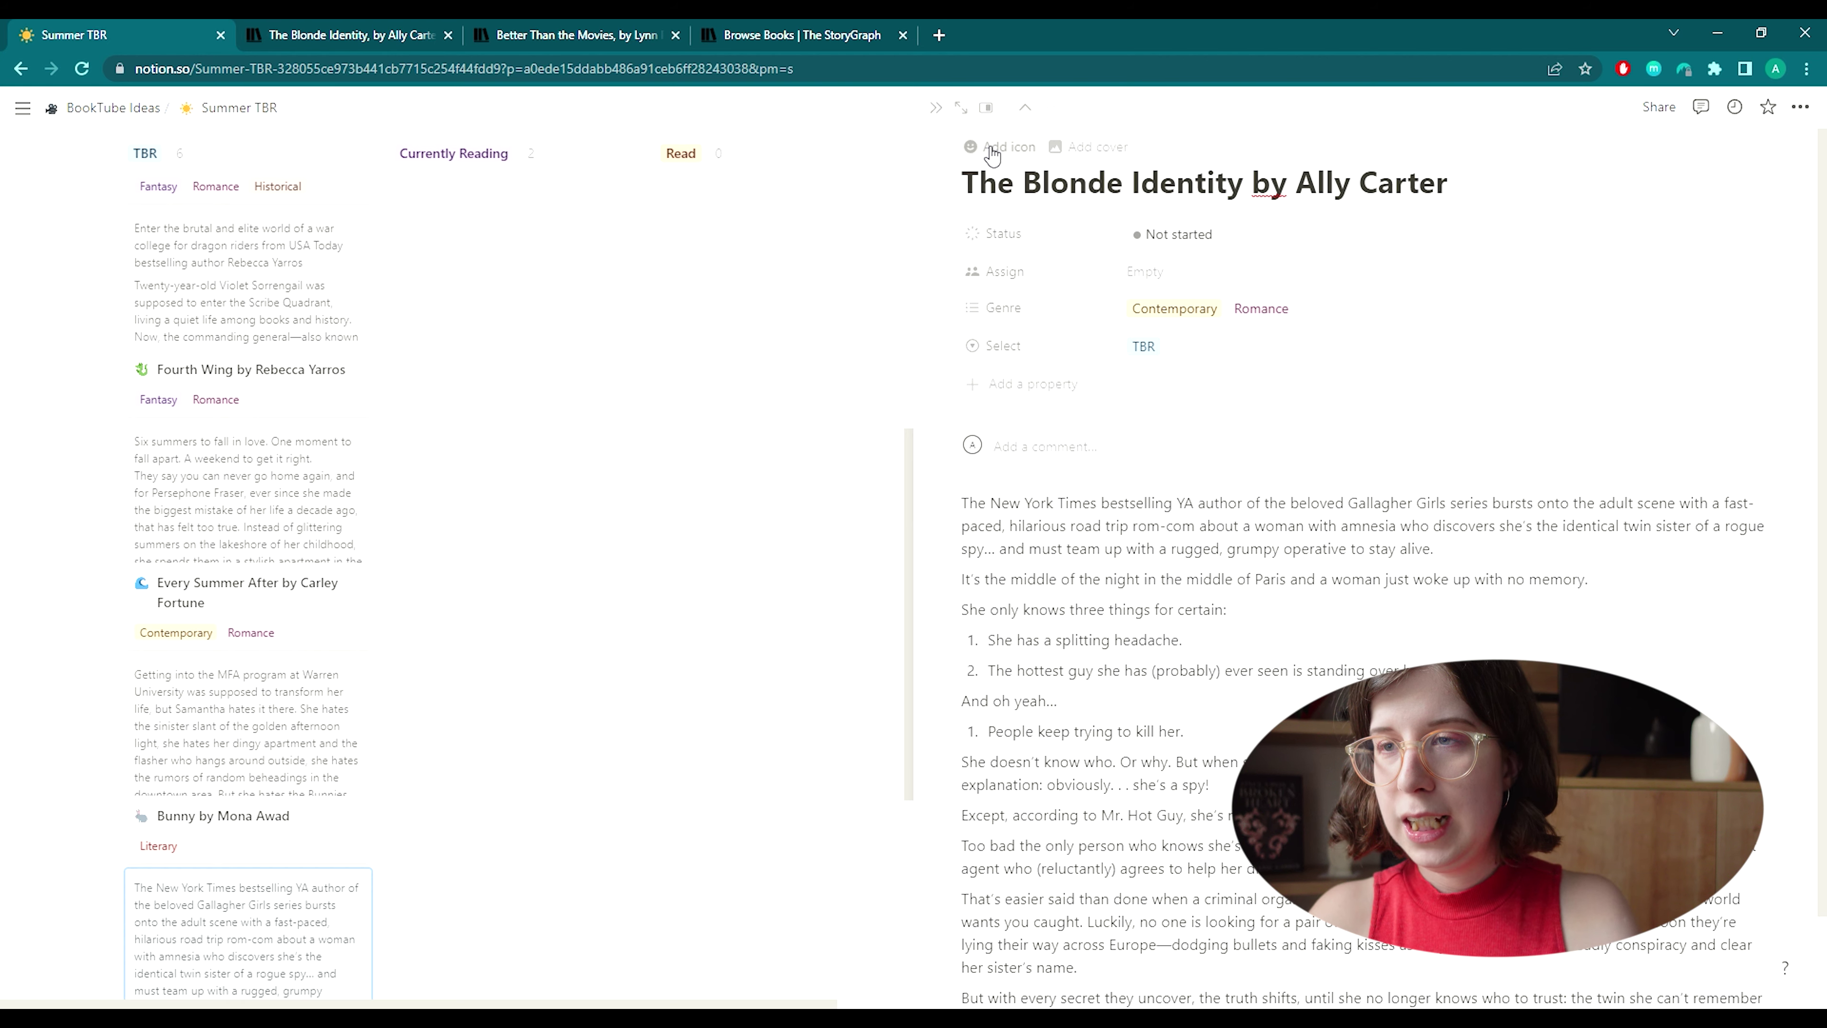
Set a spy emoji as The Blonde Identity's page icon.
left_click(951, 207)
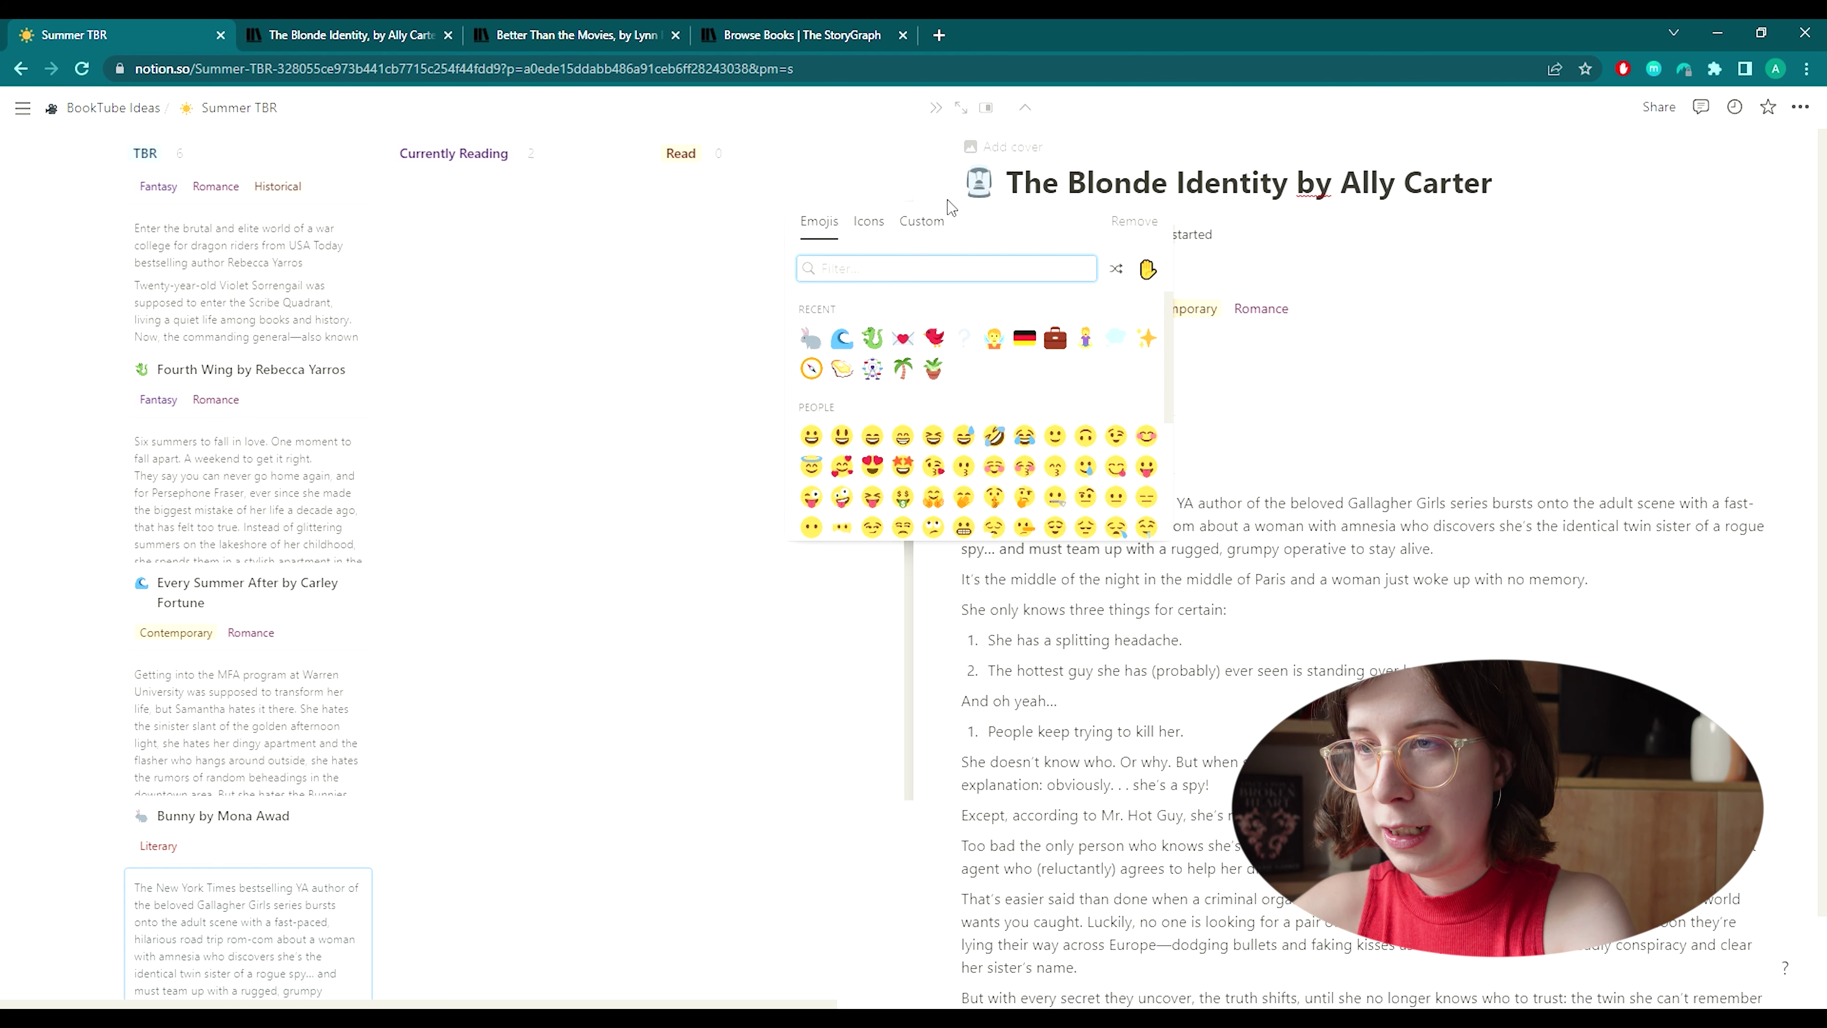
type("spy")
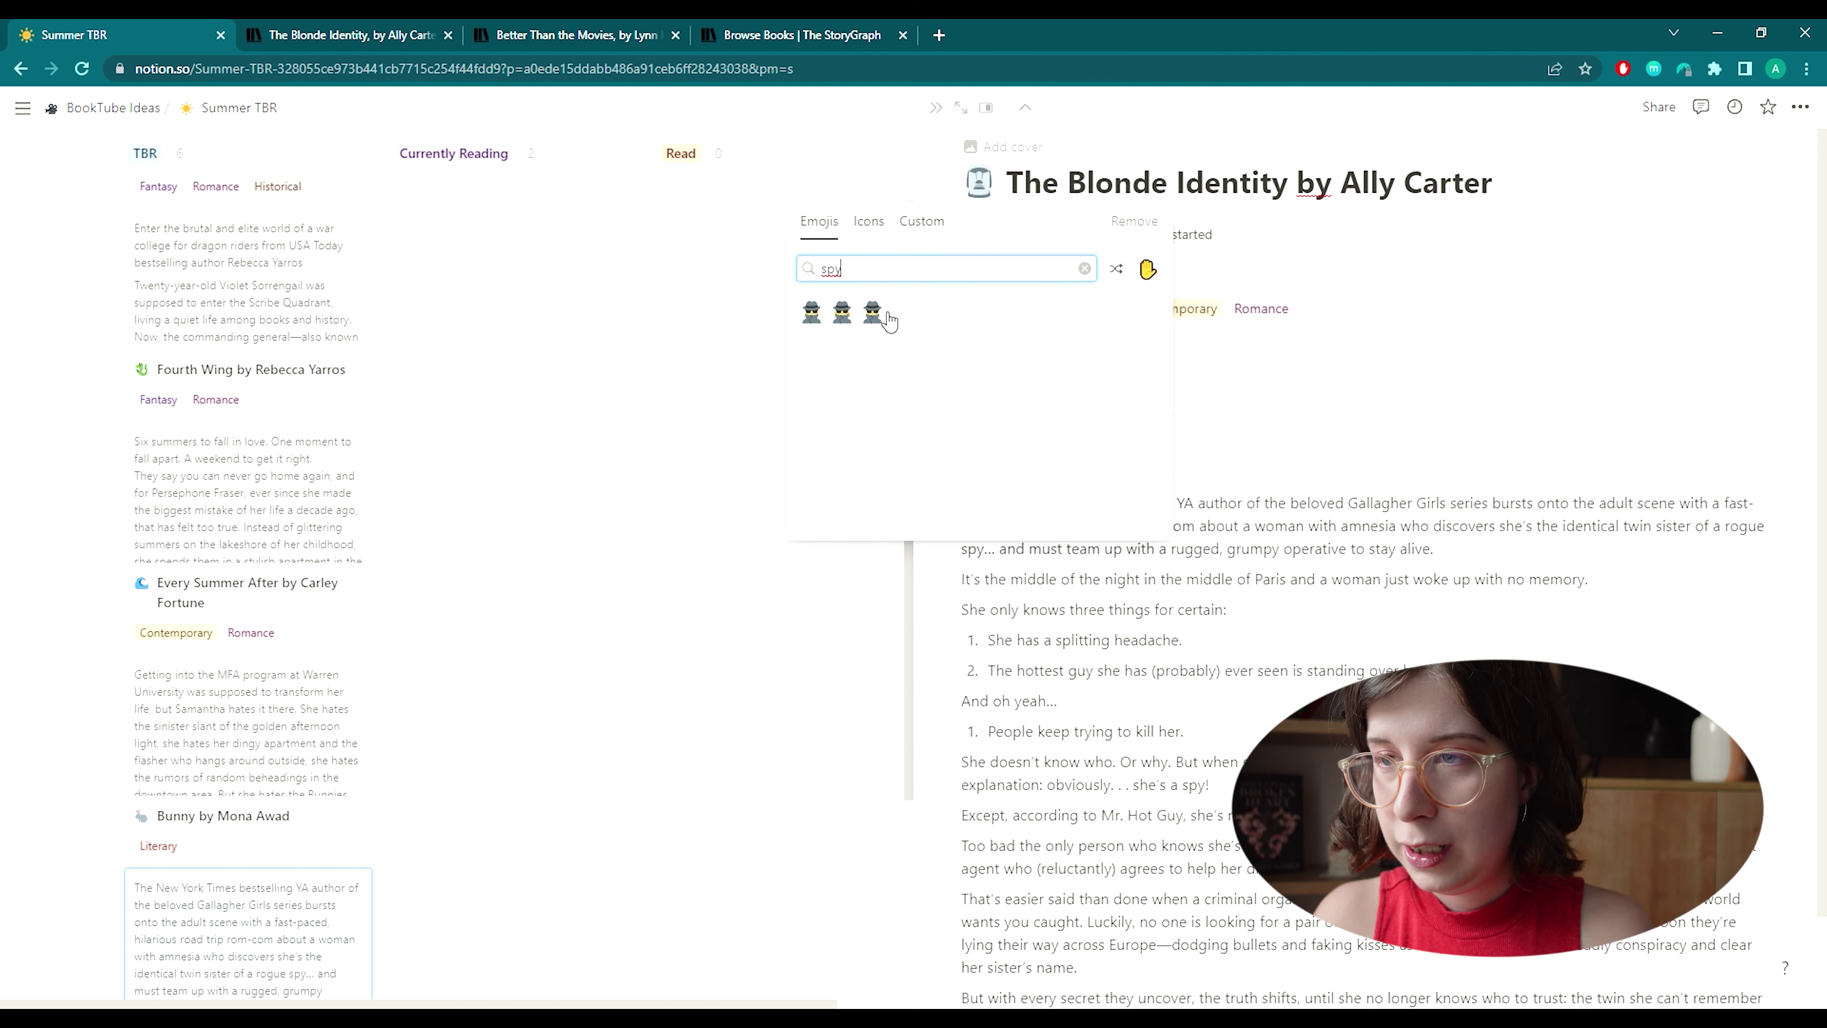
left_click(844, 317)
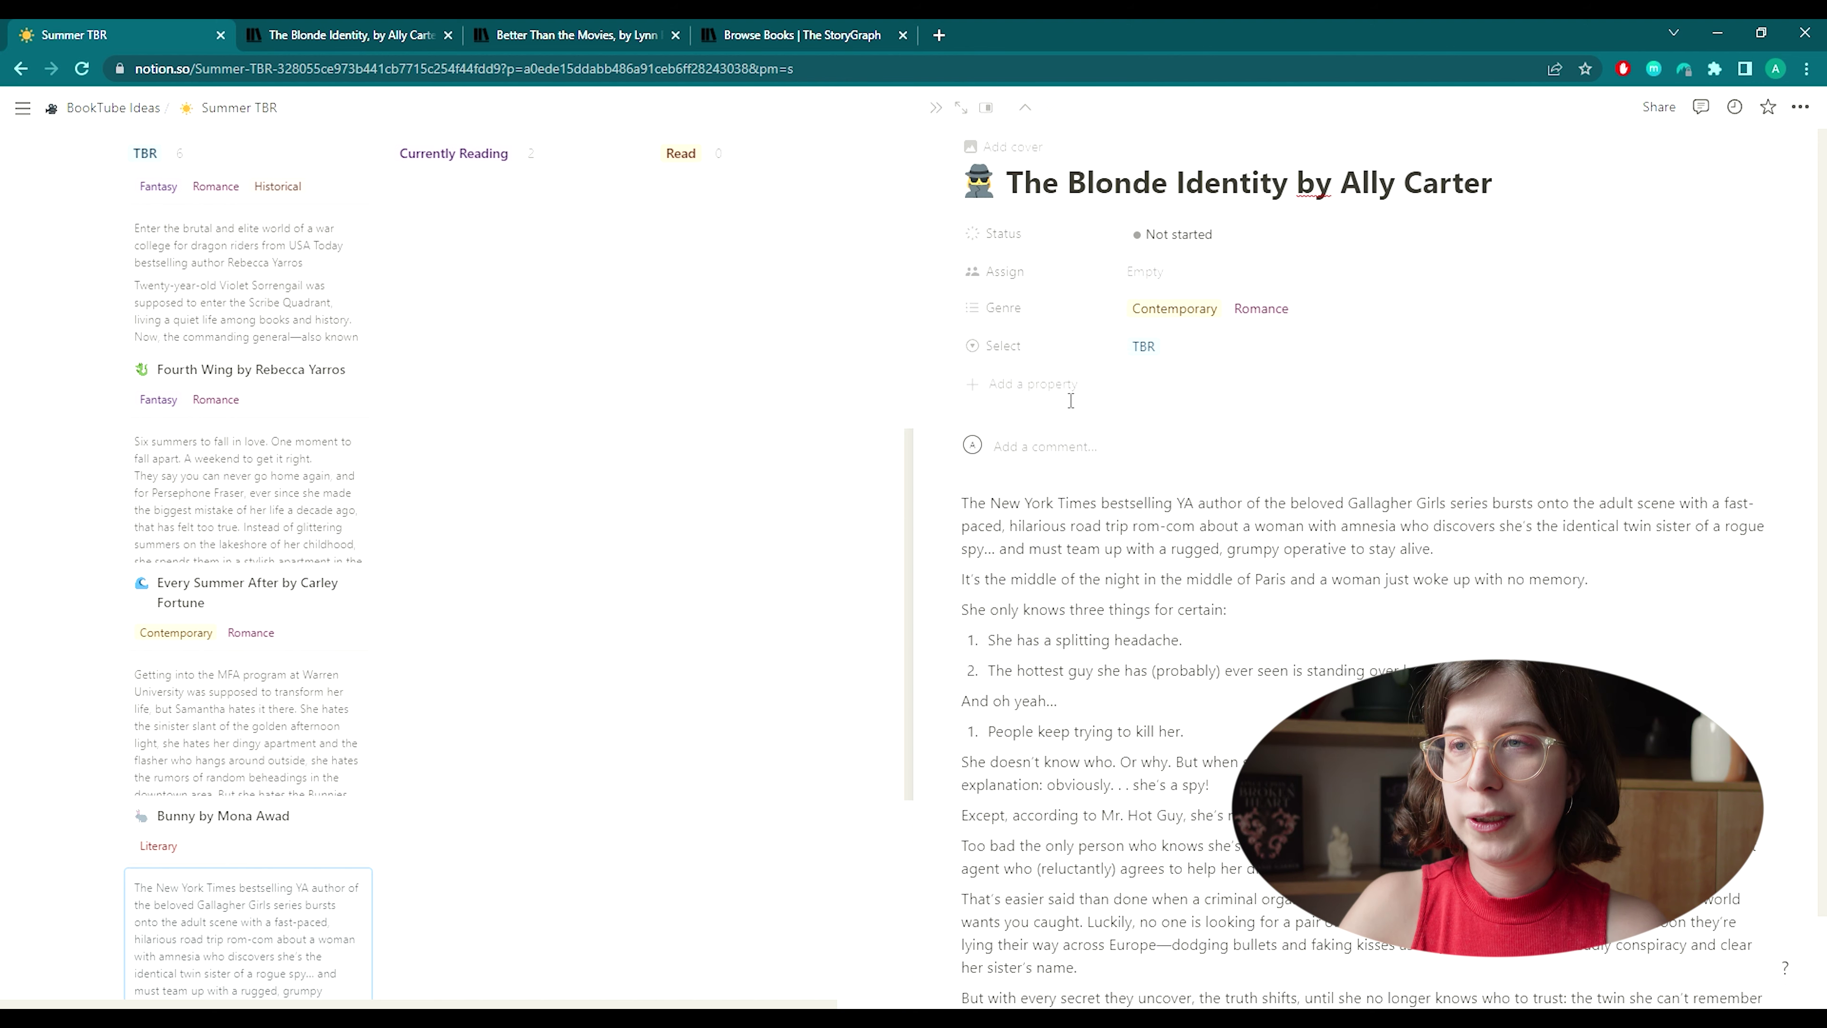
Close the page peek and The Blonde Identity's StoryGraph tab, scrolling down to the TBR column's end.
left_click(936, 109)
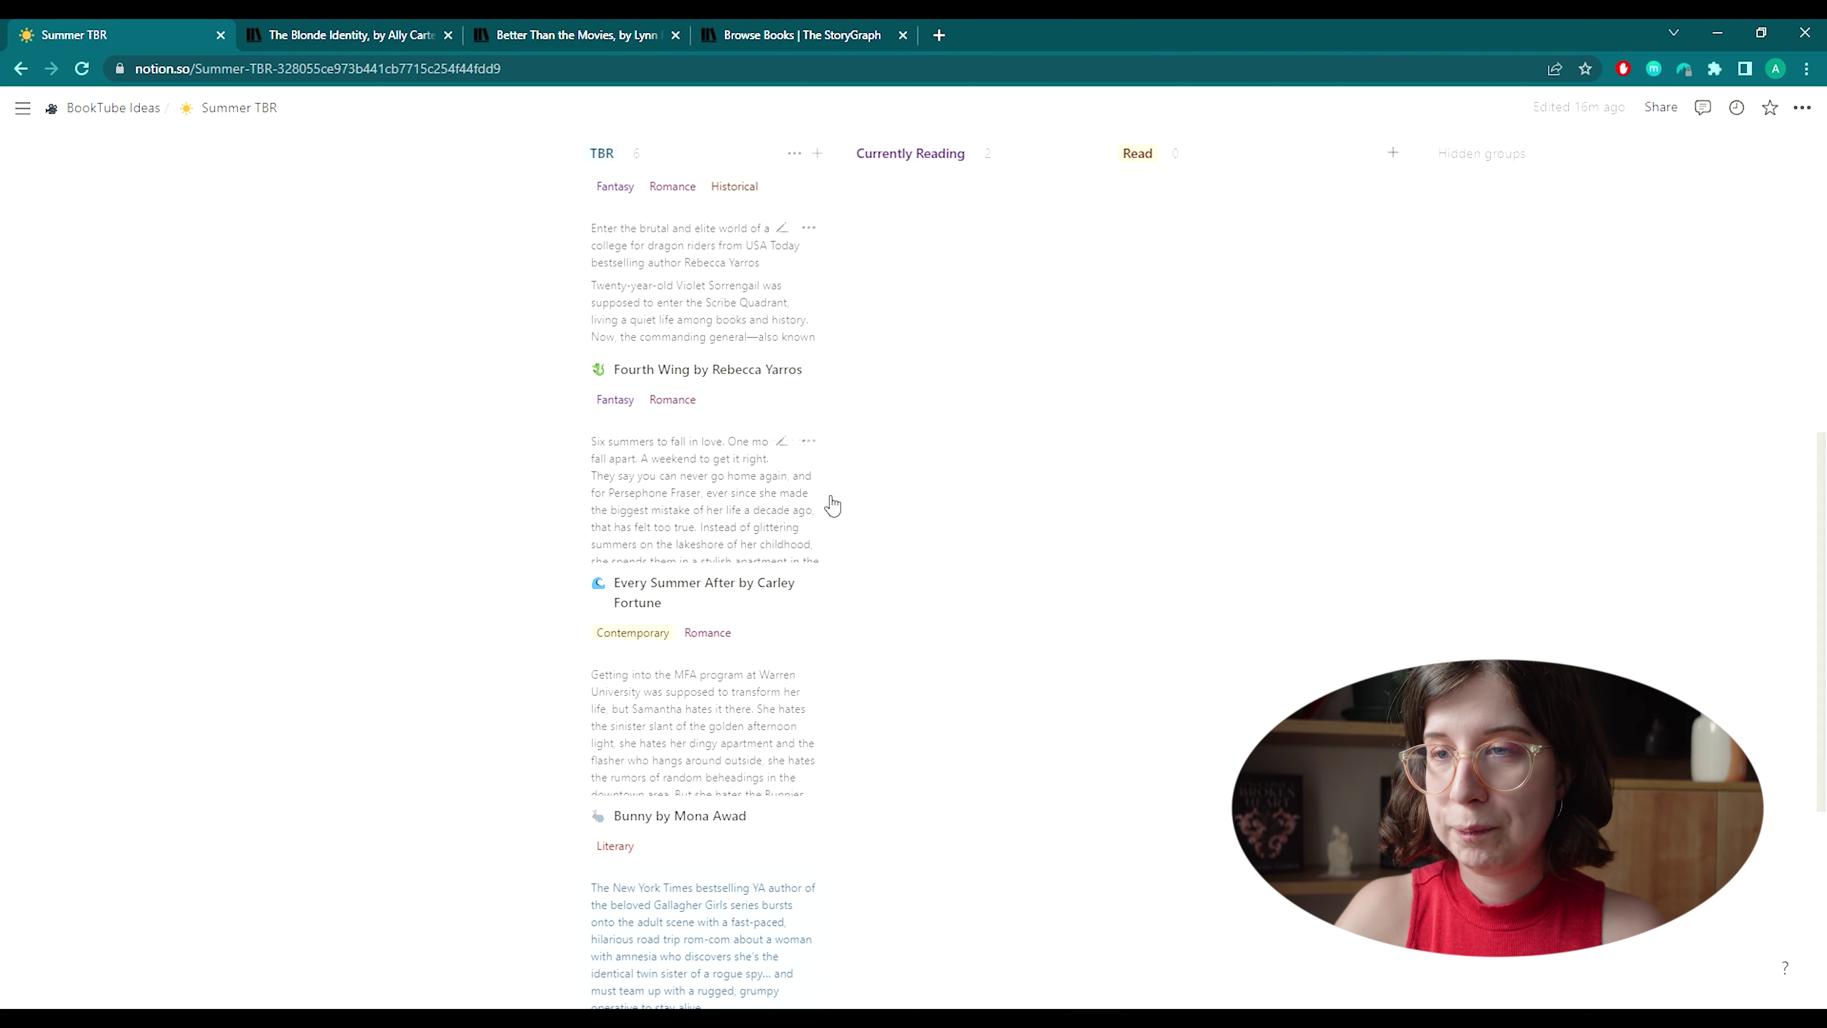
scroll(618, 398, "up", 3)
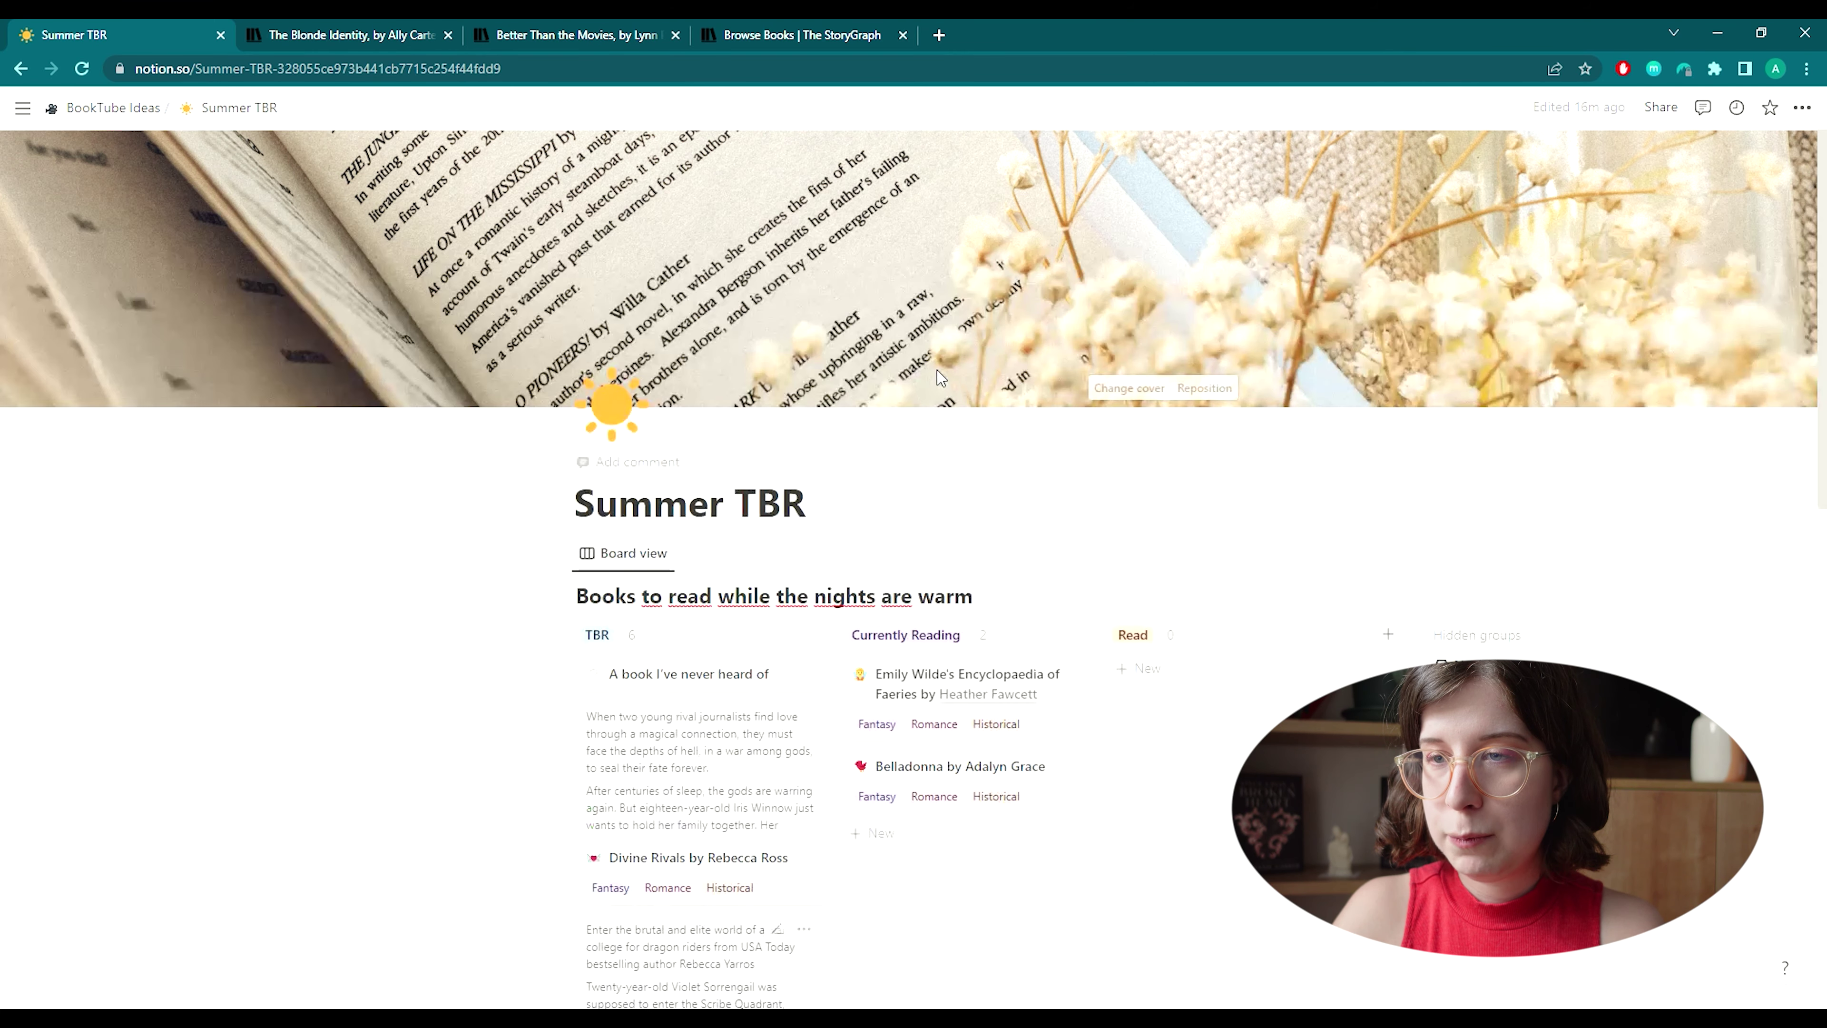
scroll(928, 370, "down", 3)
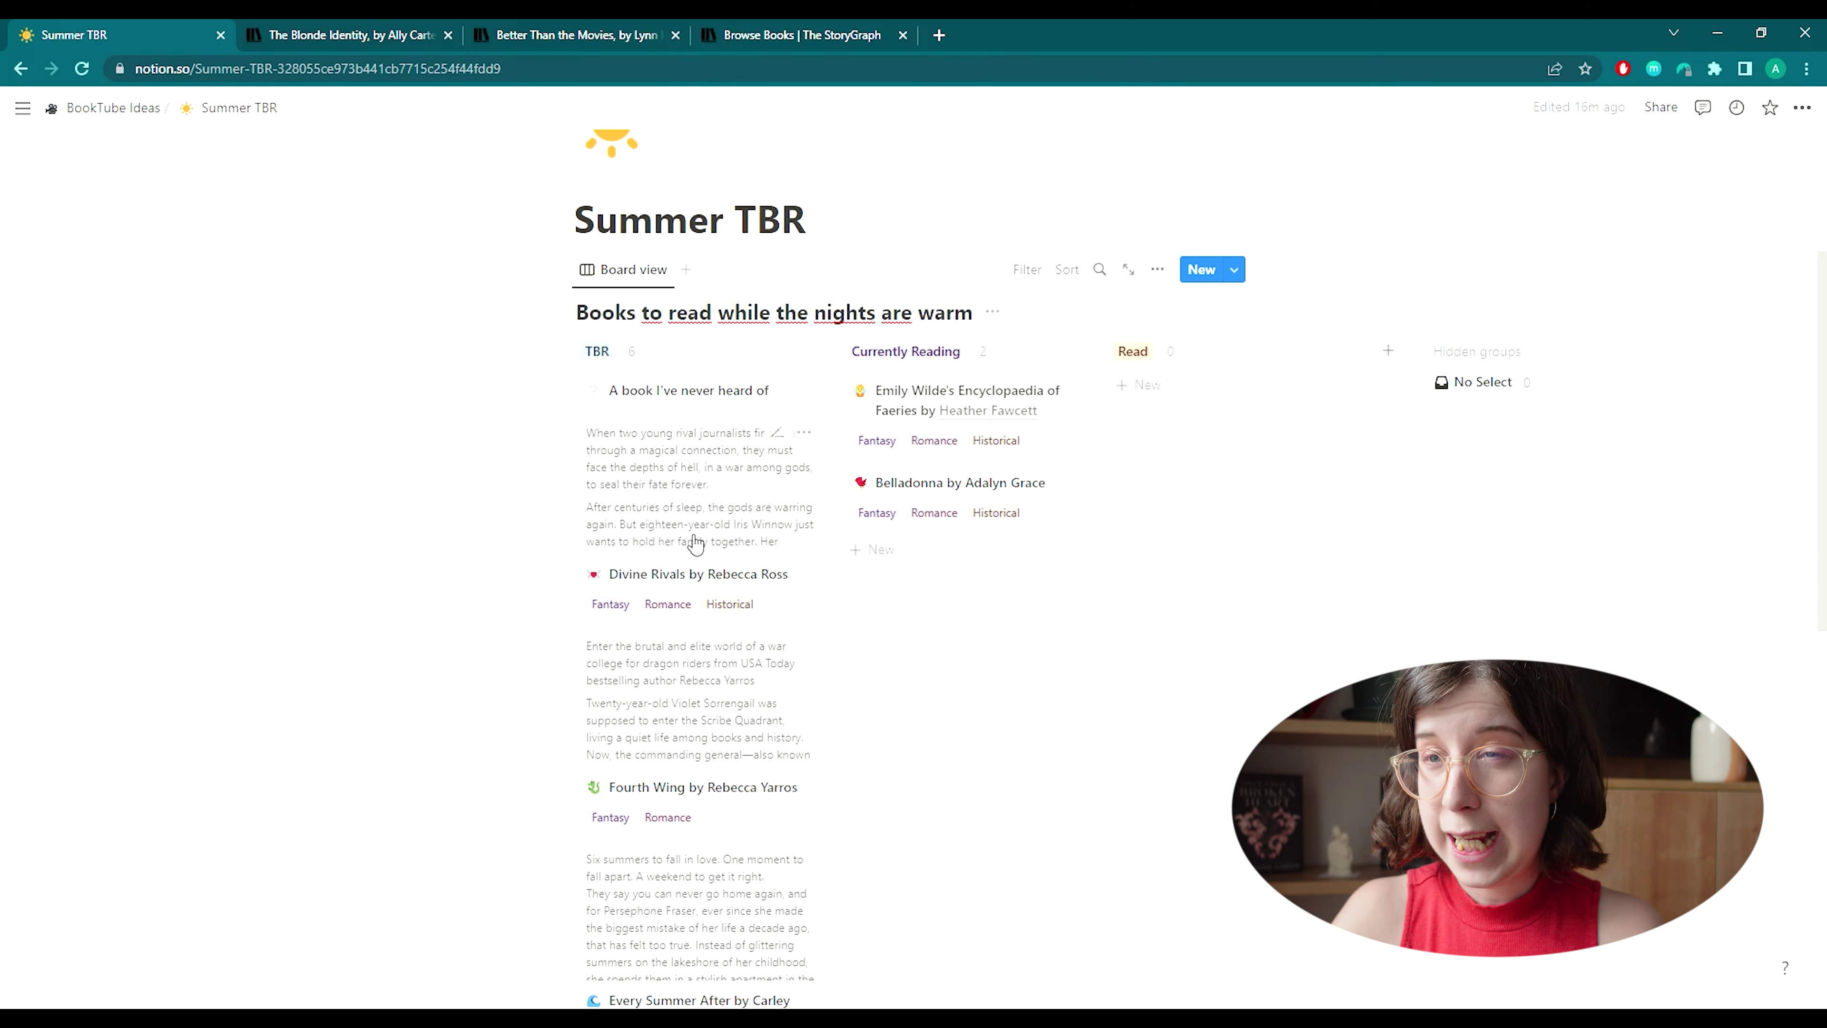
left_click(449, 35)
scroll(604, 501, "down", 8)
scroll(605, 501, "down", 2)
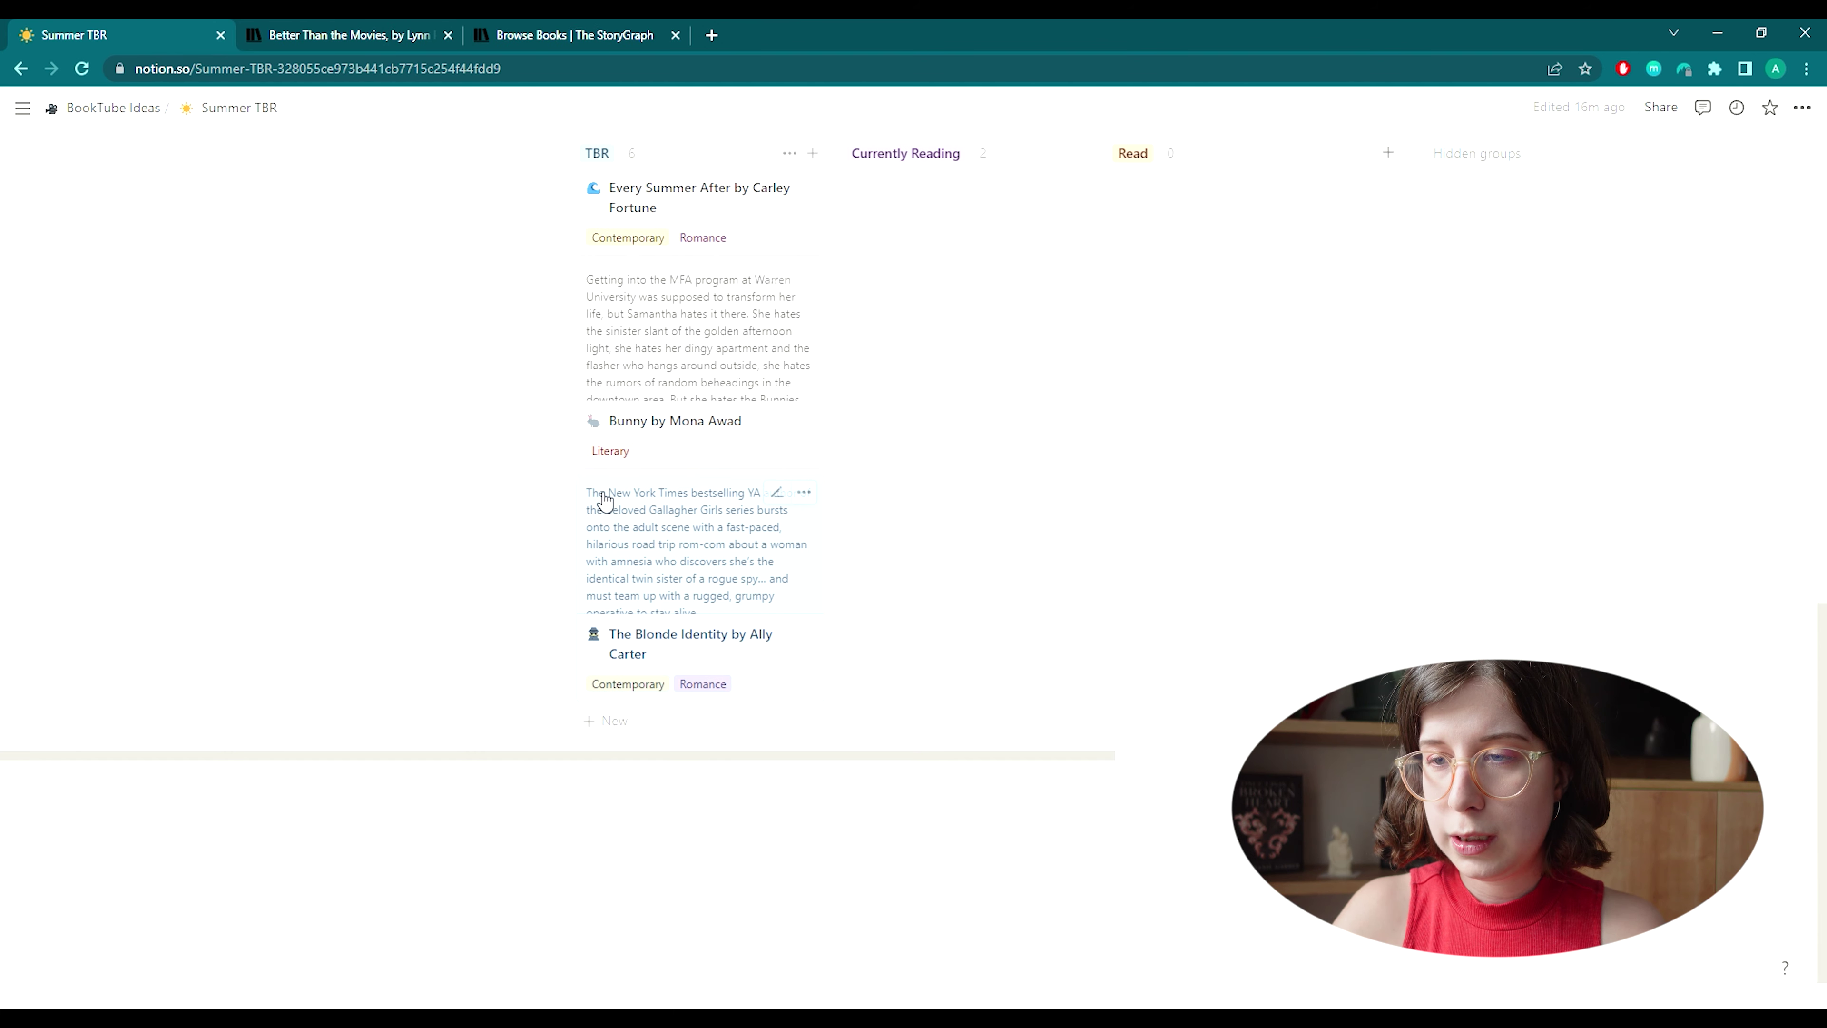
Add a 'Better Than the Movies' TBR card and append 'by Lynn Painter' to its title.
left_click(623, 723)
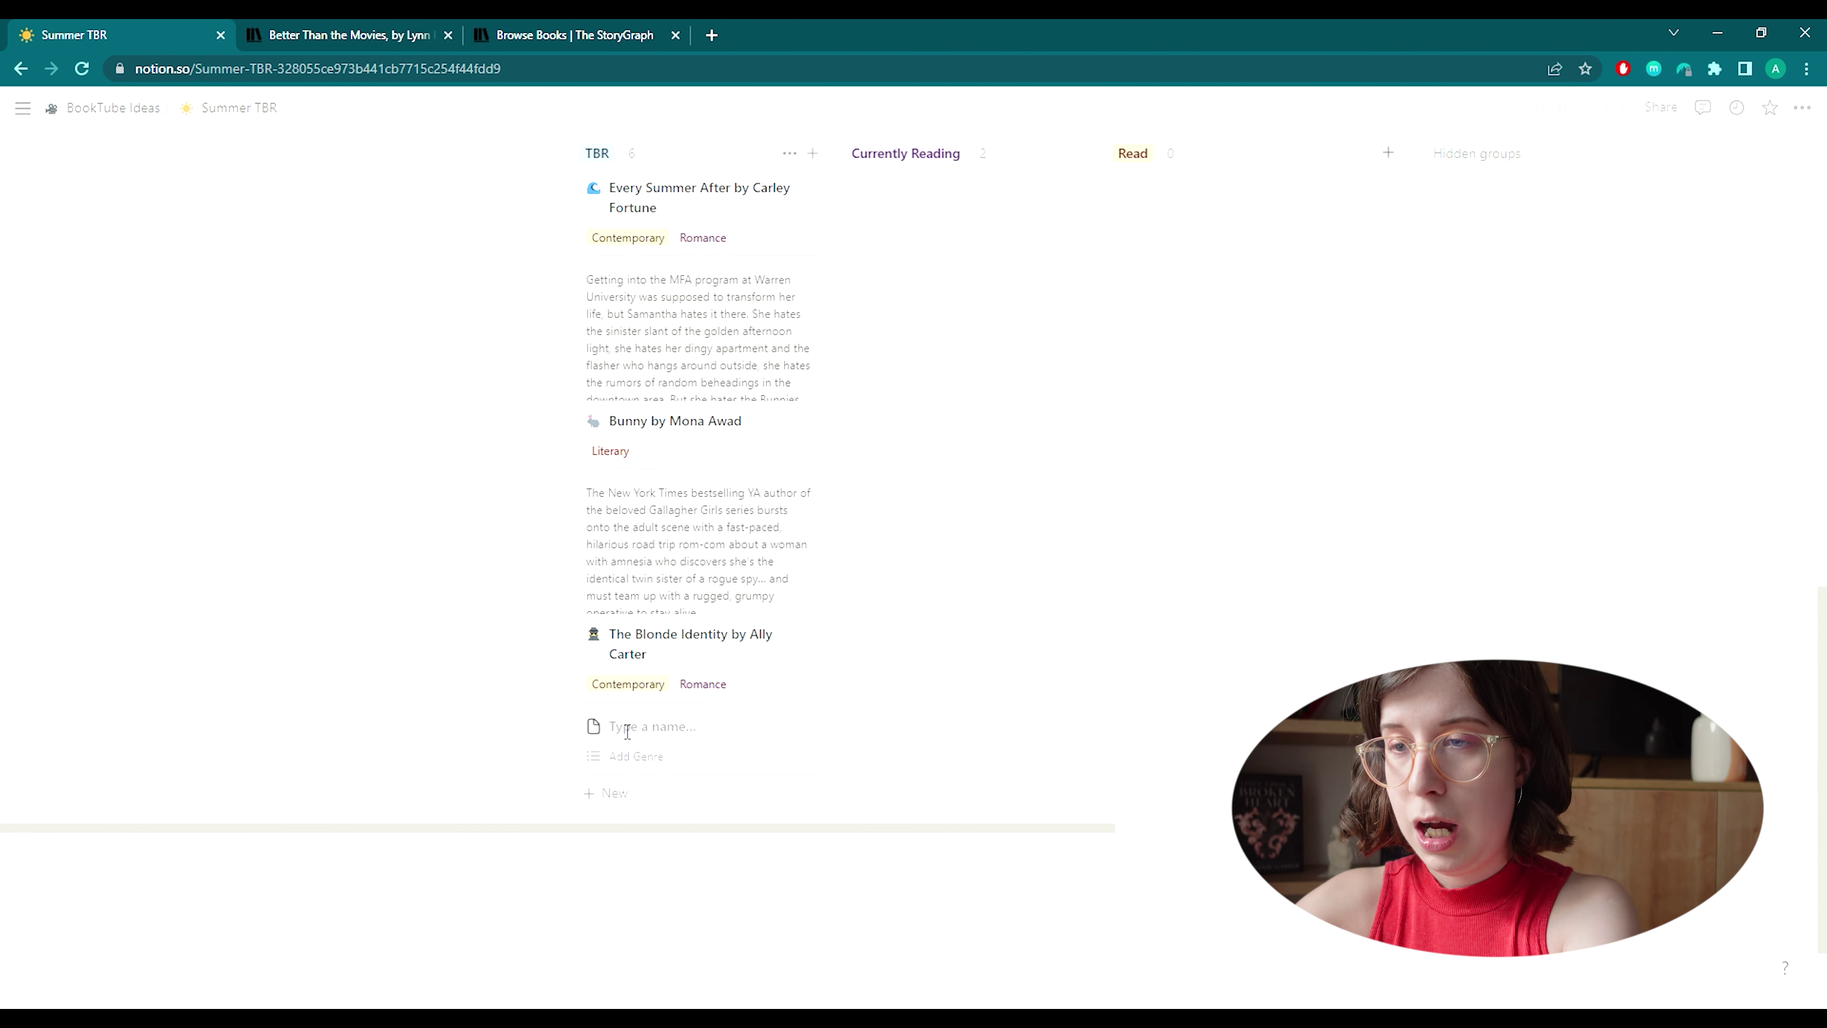
type("Better Than the Movies")
key("Return")
left_click(668, 733)
left_click(328, 26)
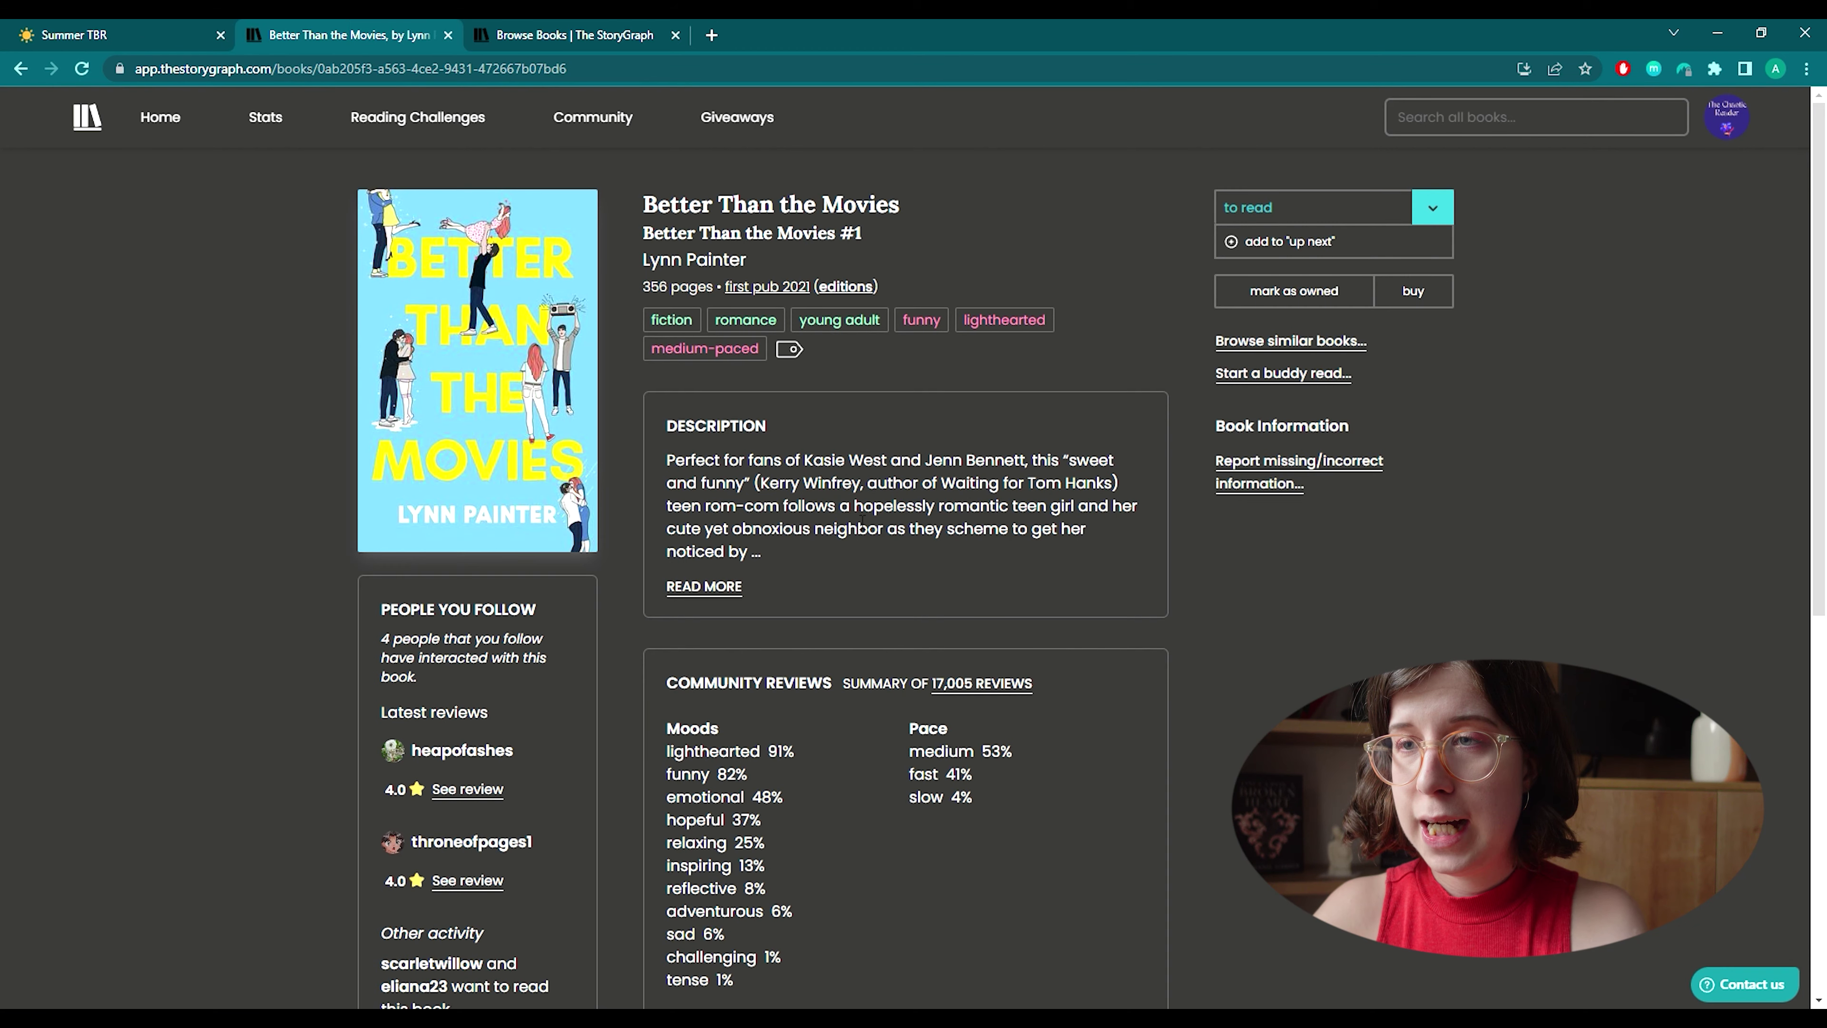
left_click(205, 33)
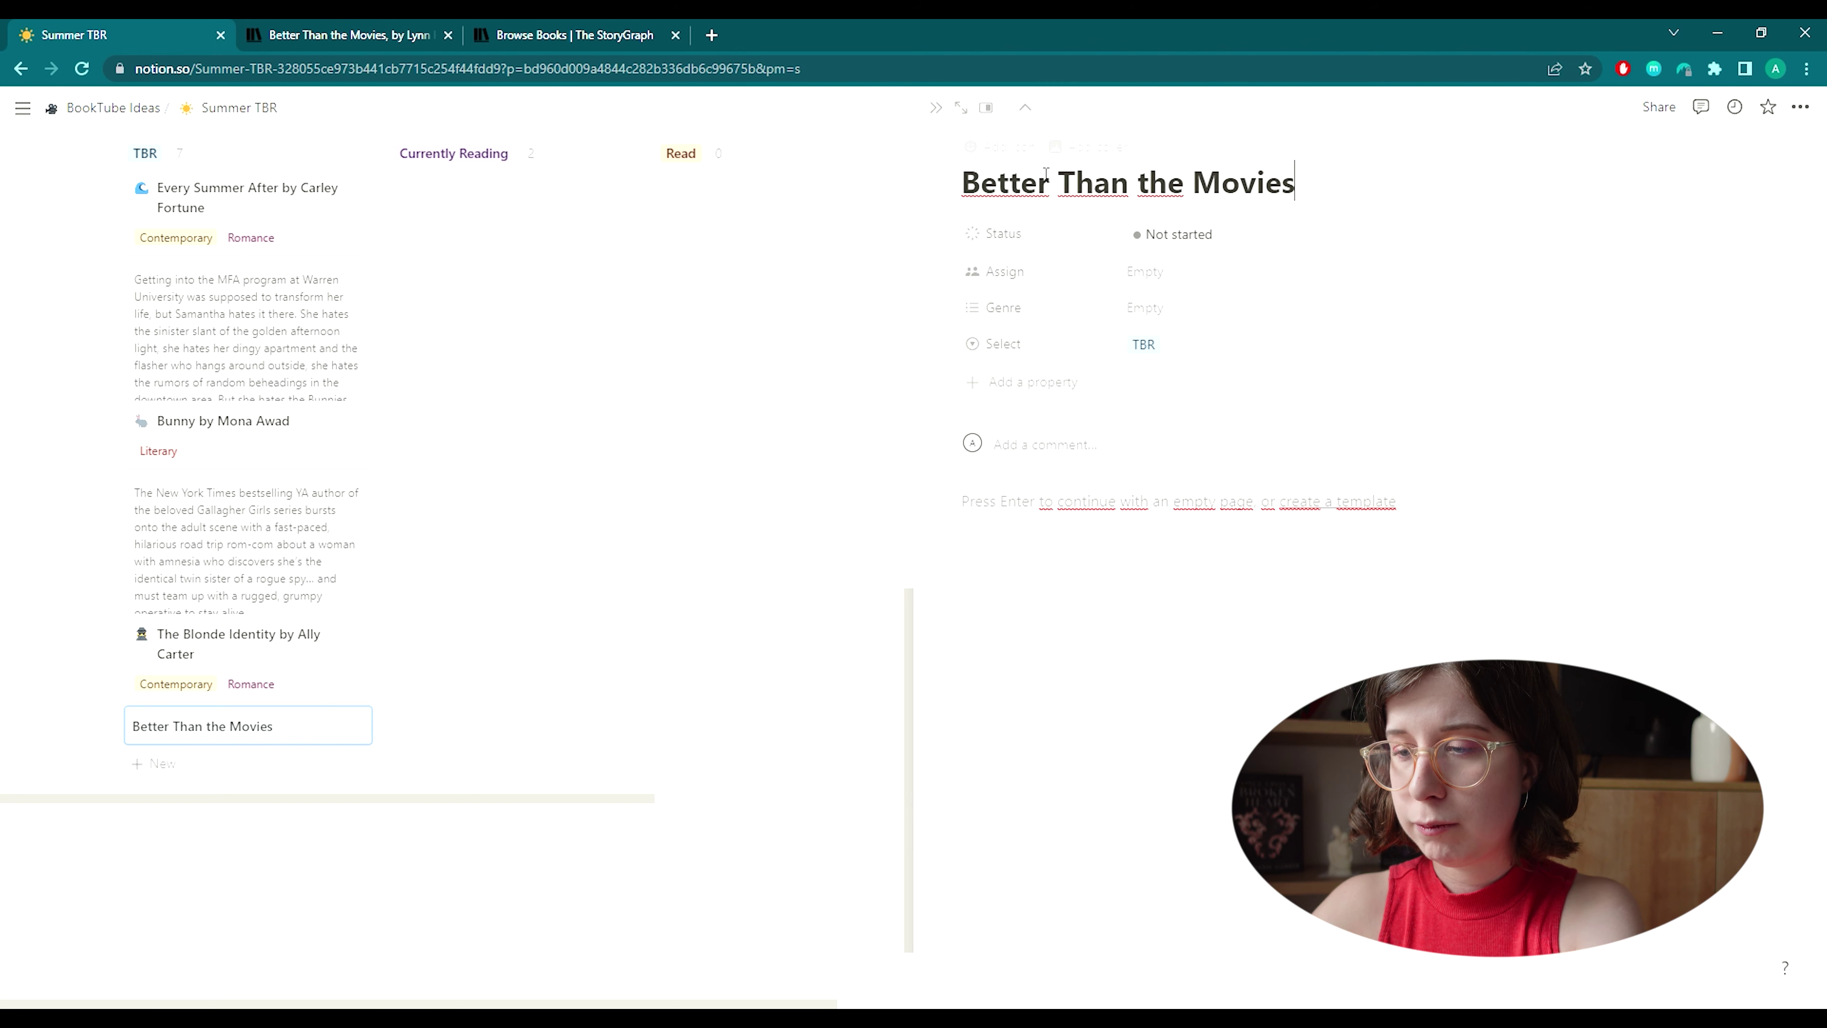
left_click(1387, 188)
type("by Lynn ")
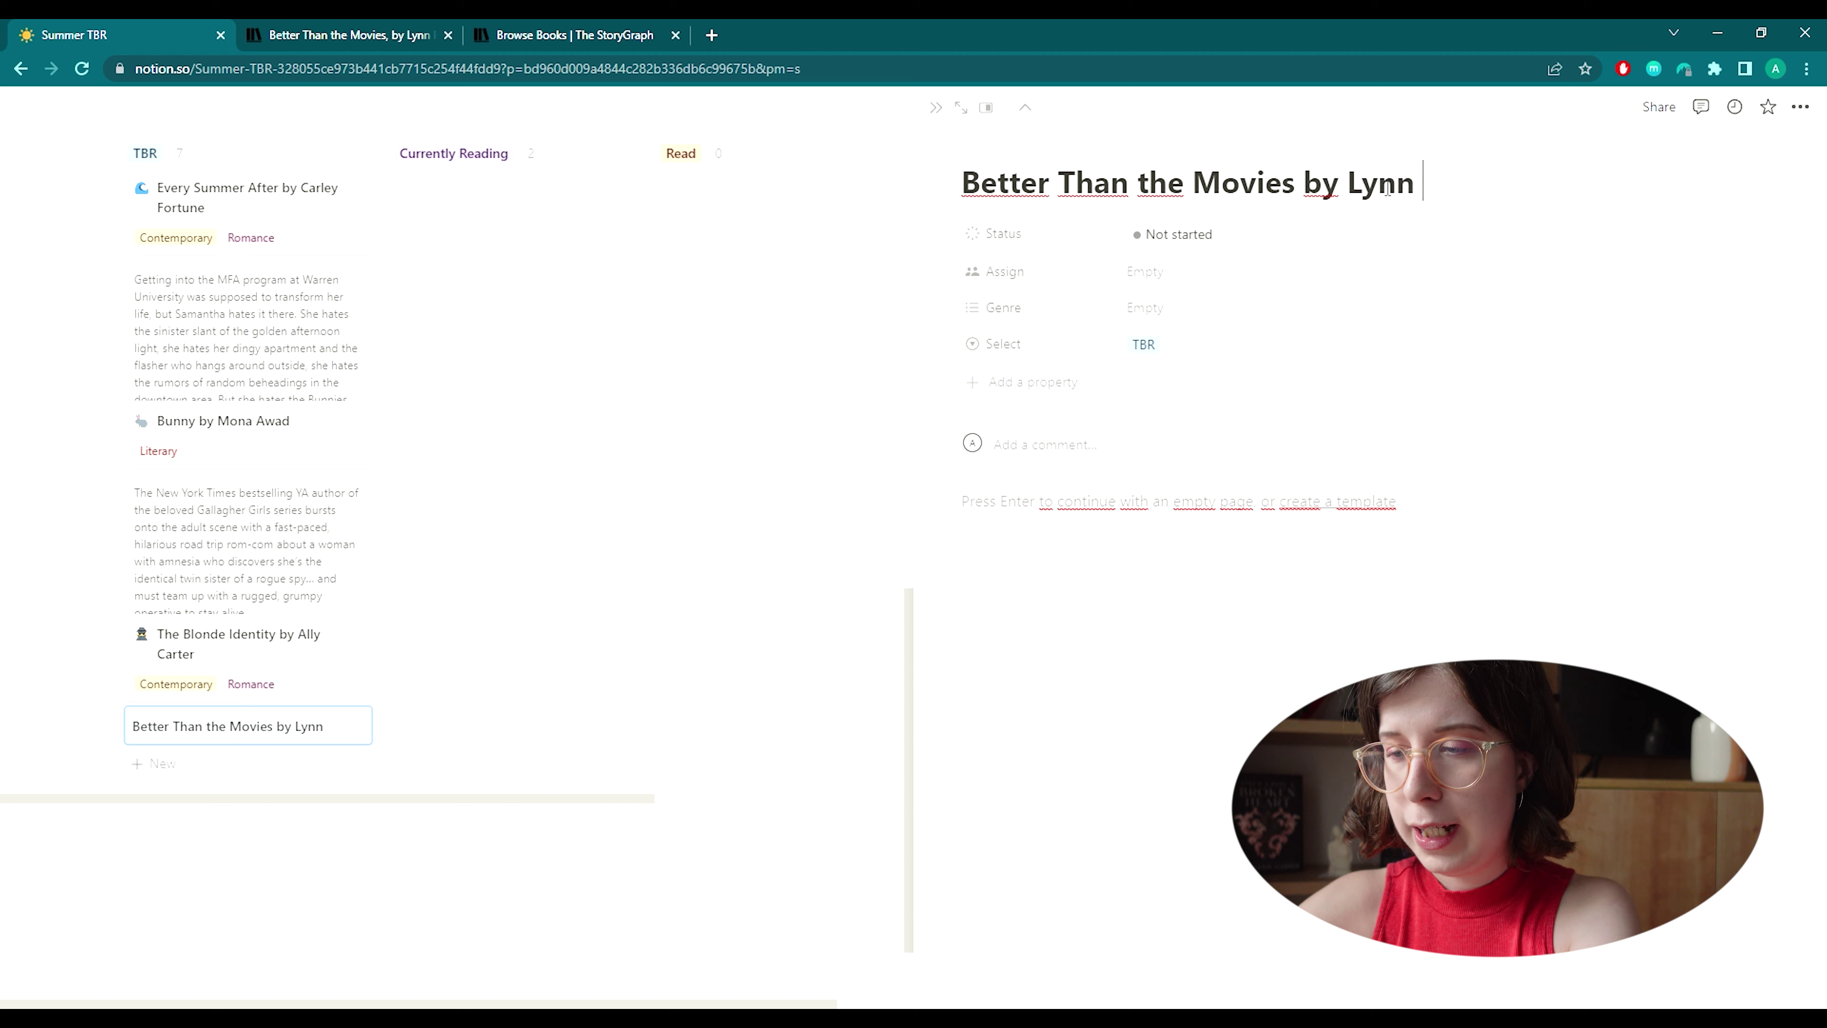
type("Painter")
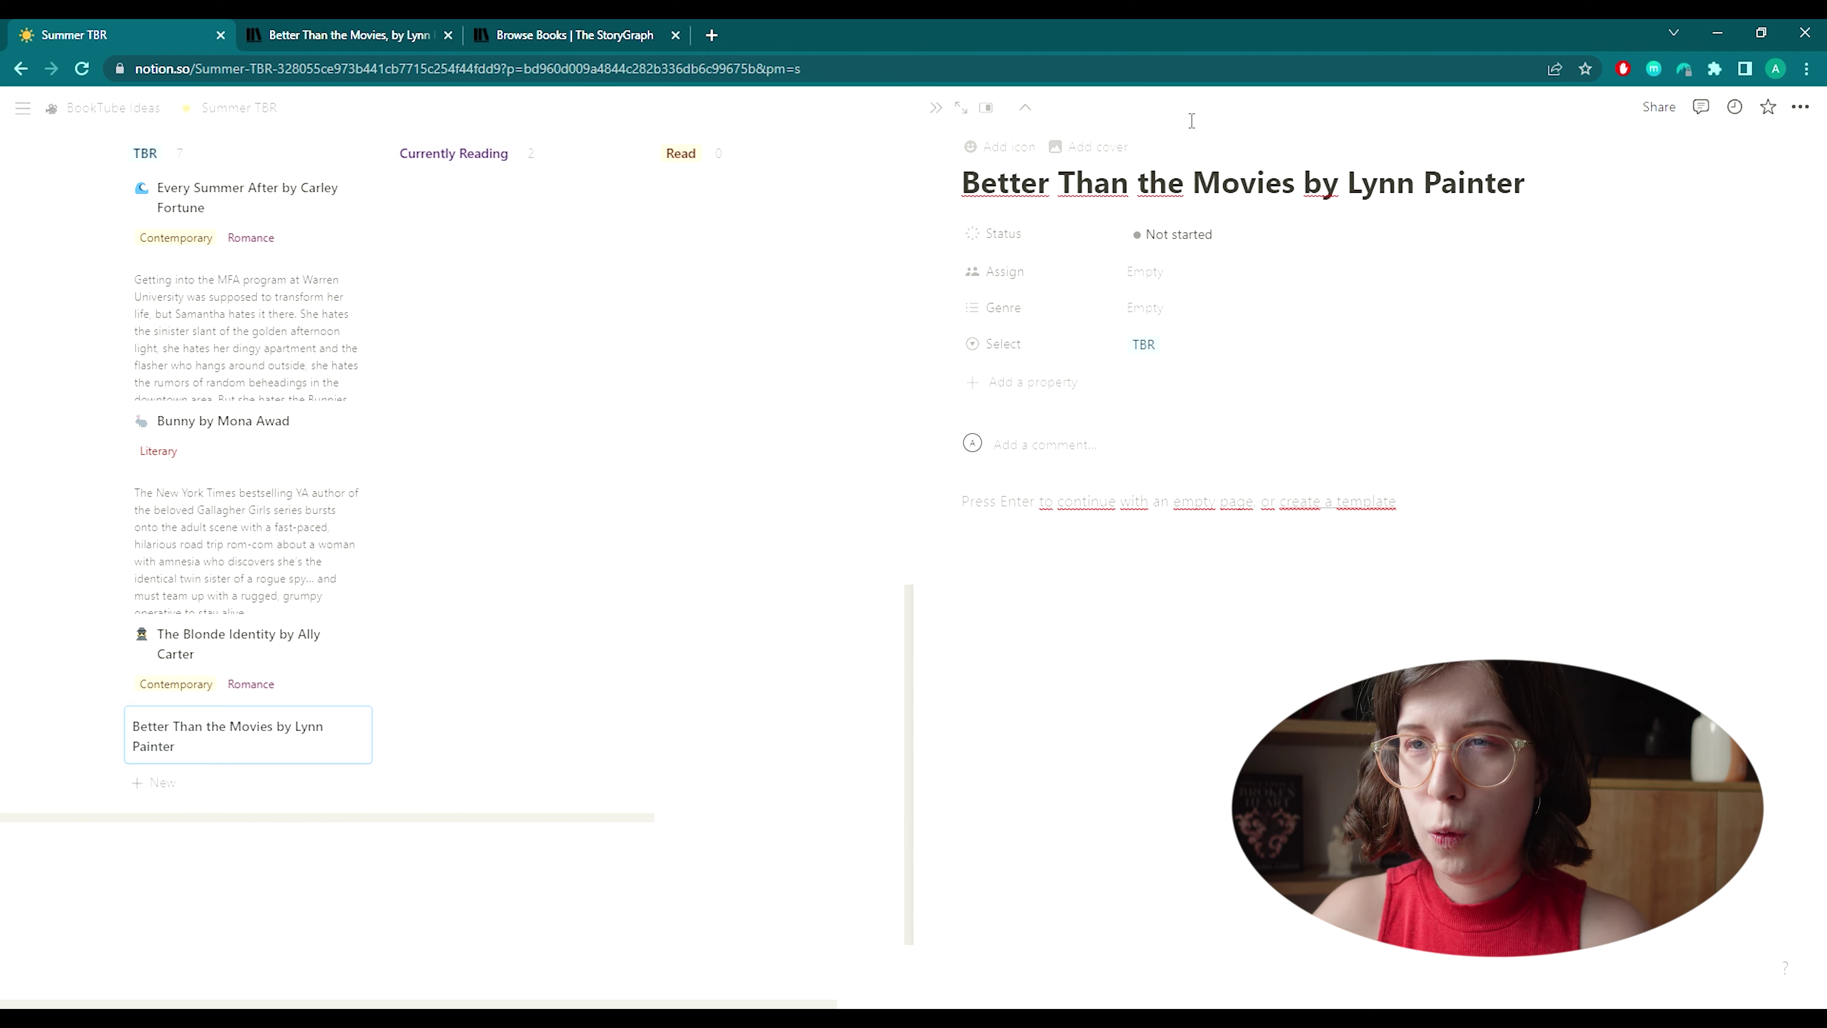
Tag Better Than the Movies with the Contemporary and Romance genres.
left_click(391, 27)
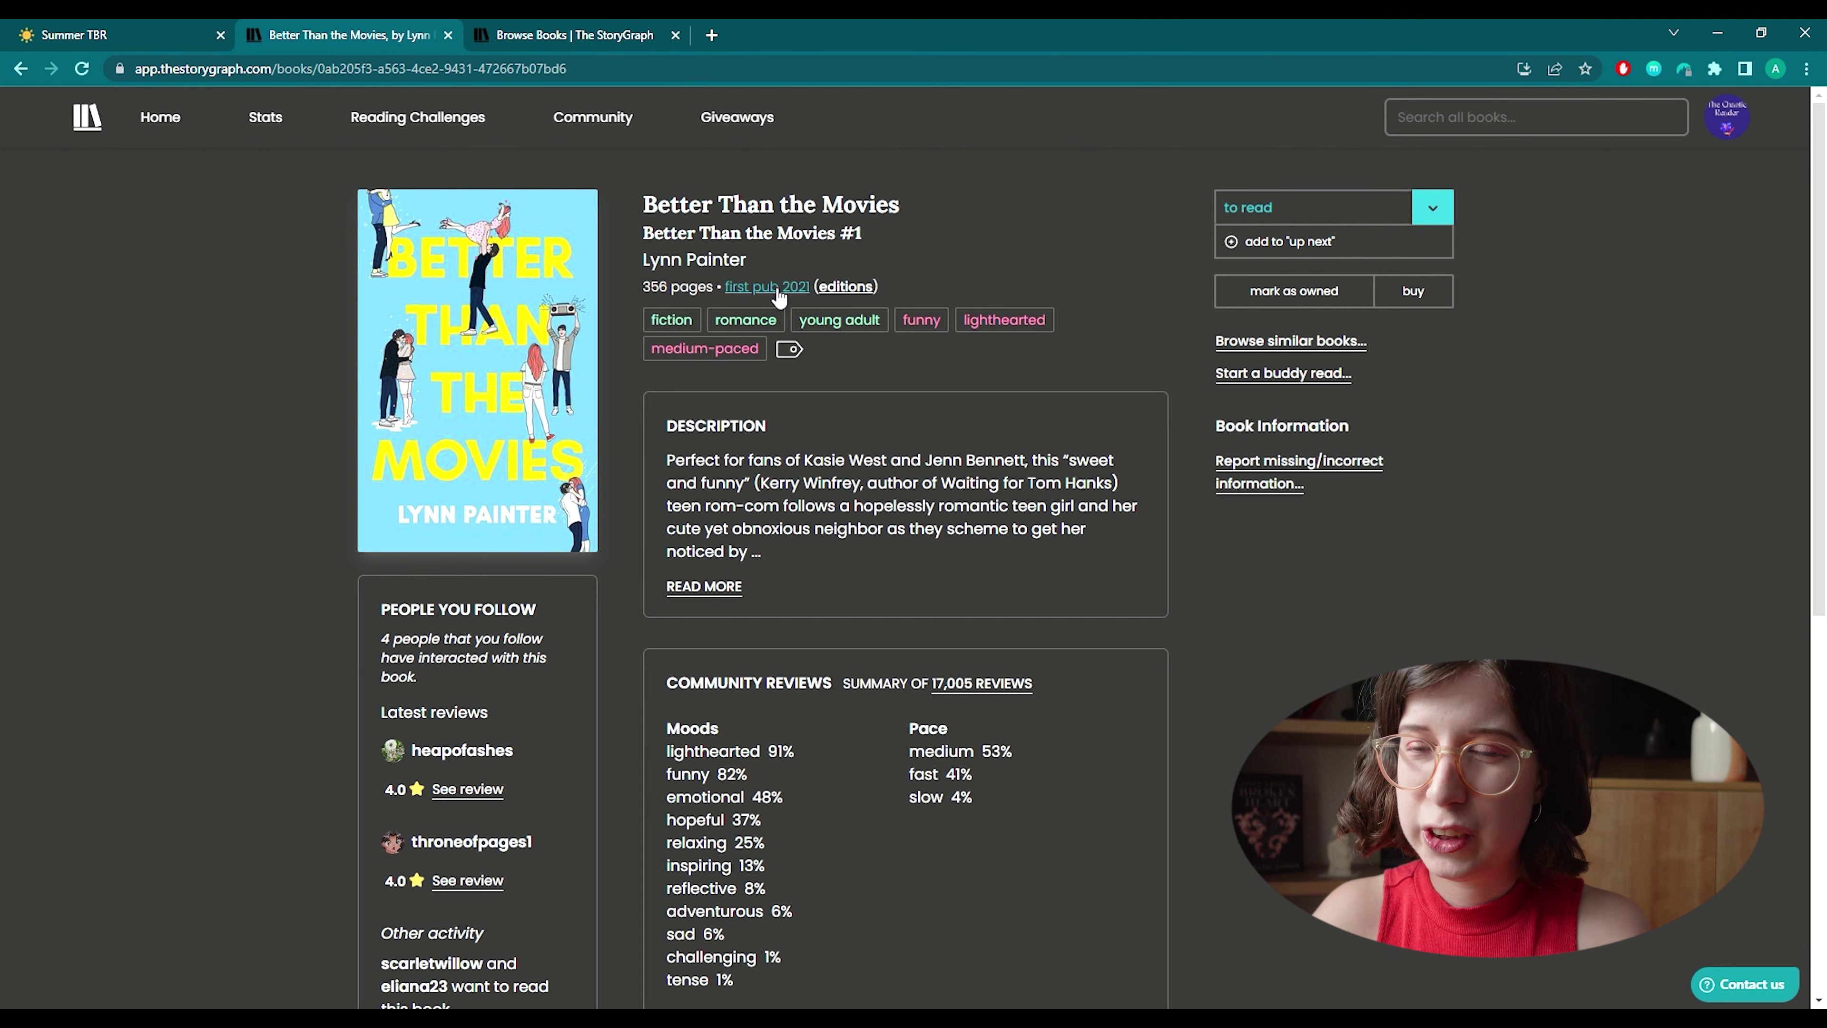
left_click(126, 27)
left_click(358, 32)
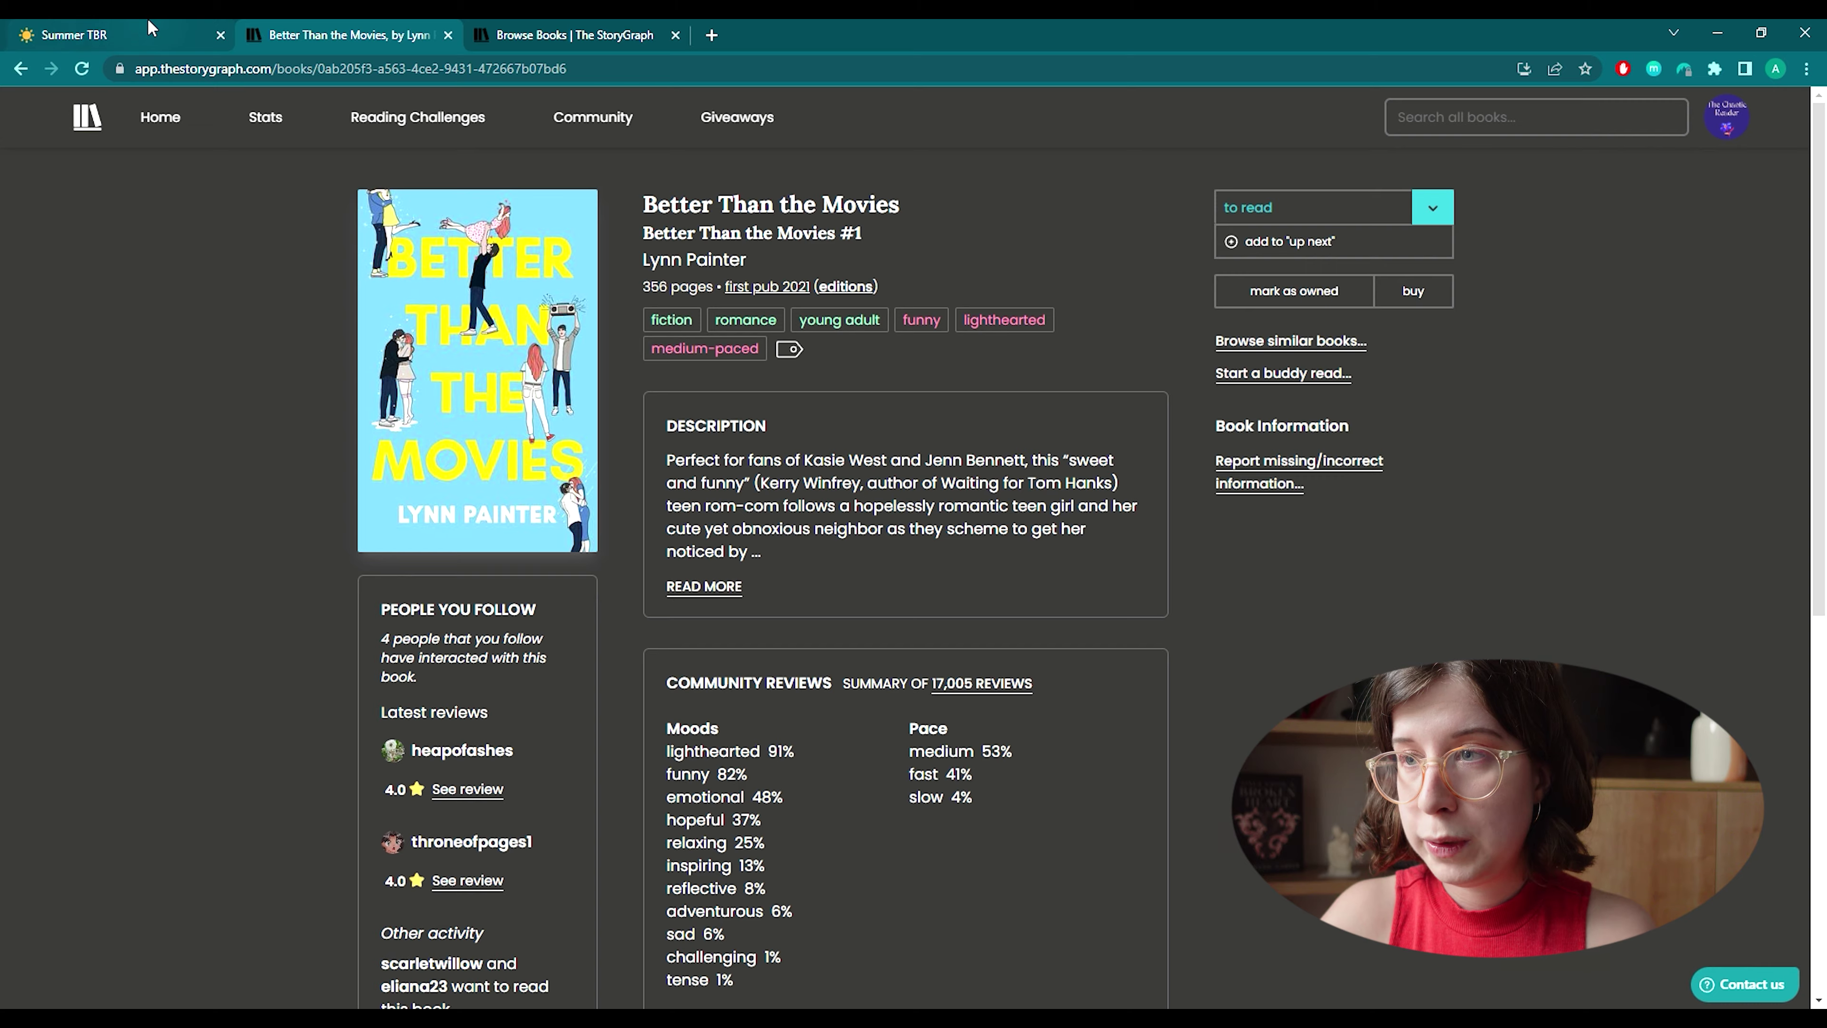
left_click(127, 34)
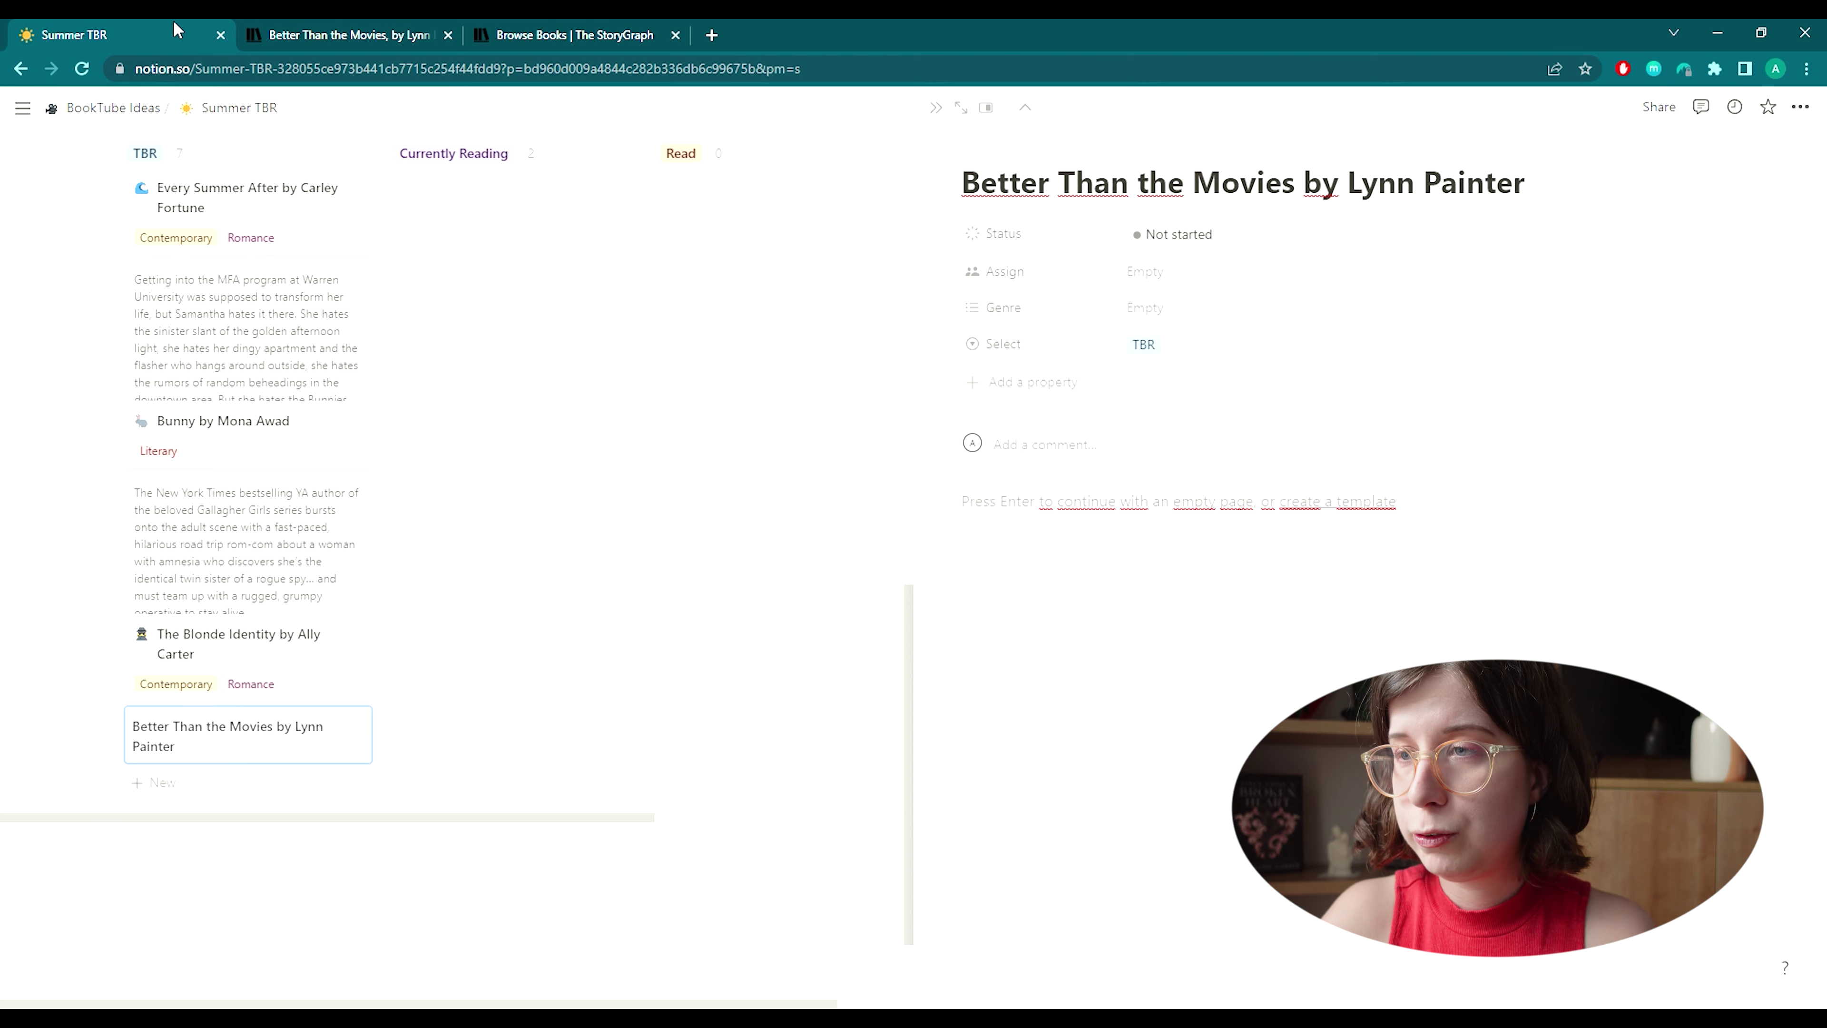
left_click(1195, 308)
left_click(1274, 432)
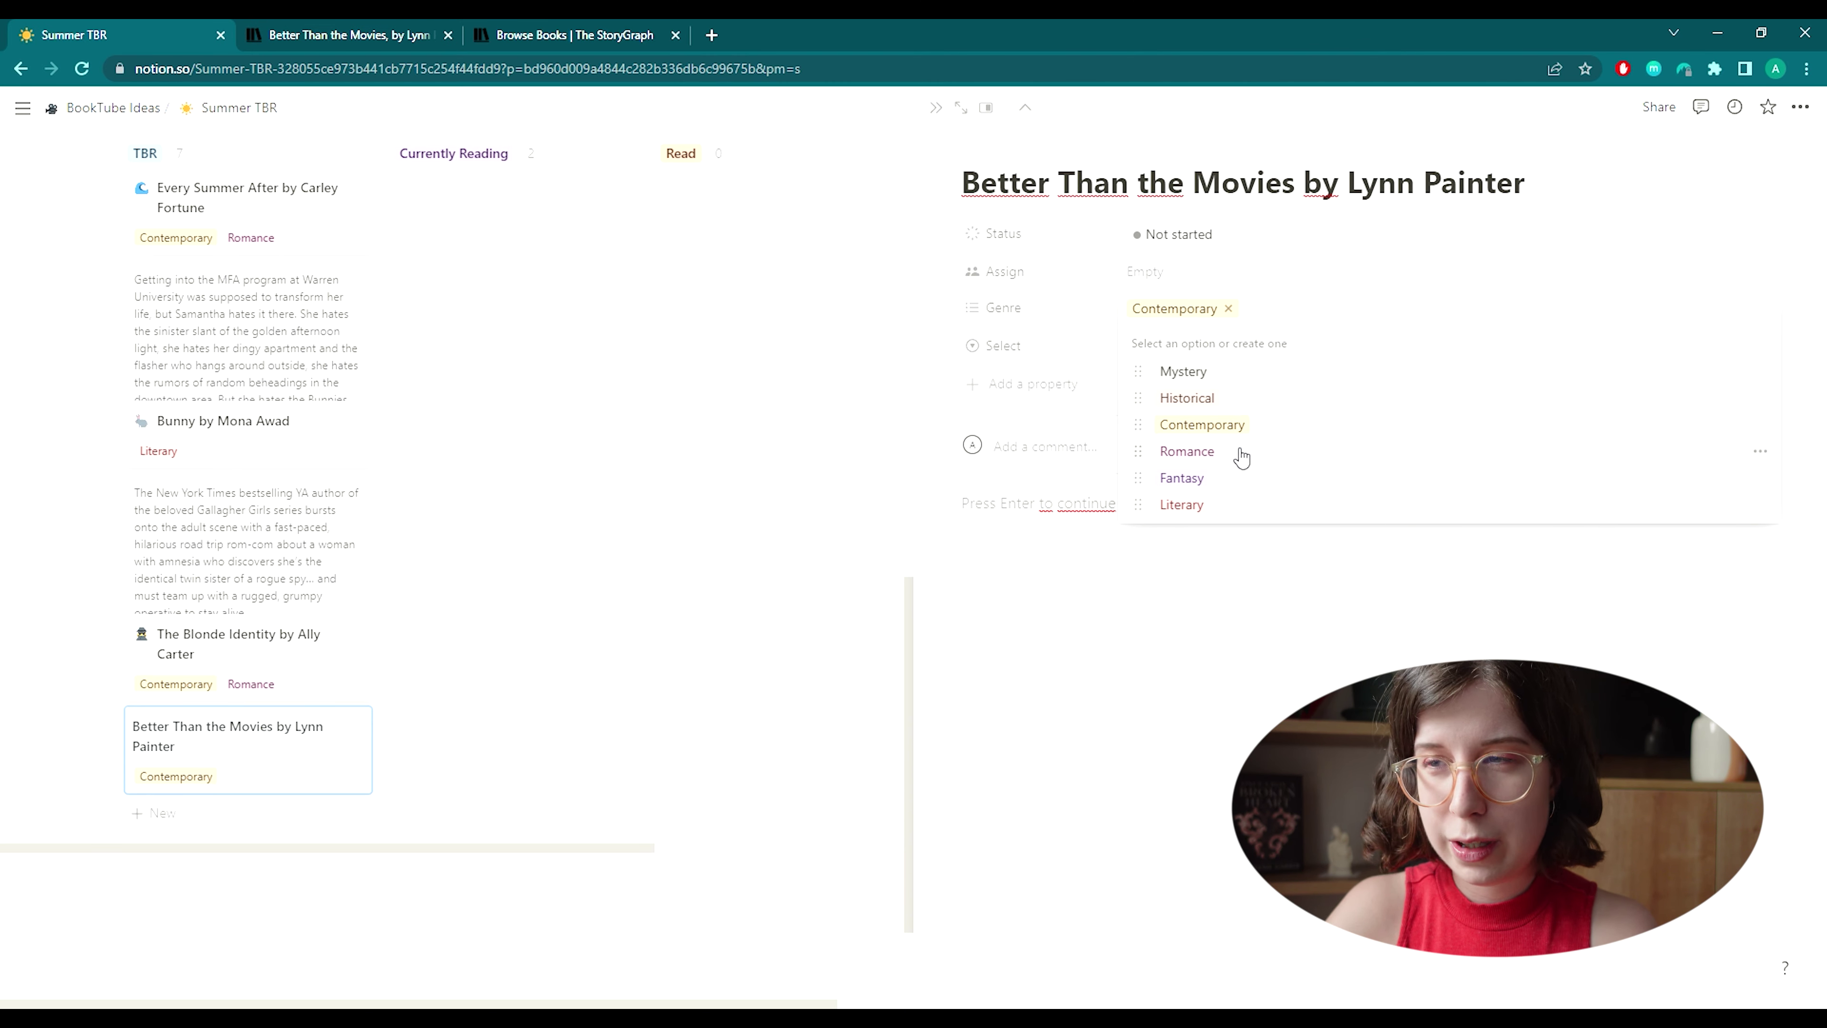
left_click(1242, 456)
left_click(981, 530)
left_click(388, 24)
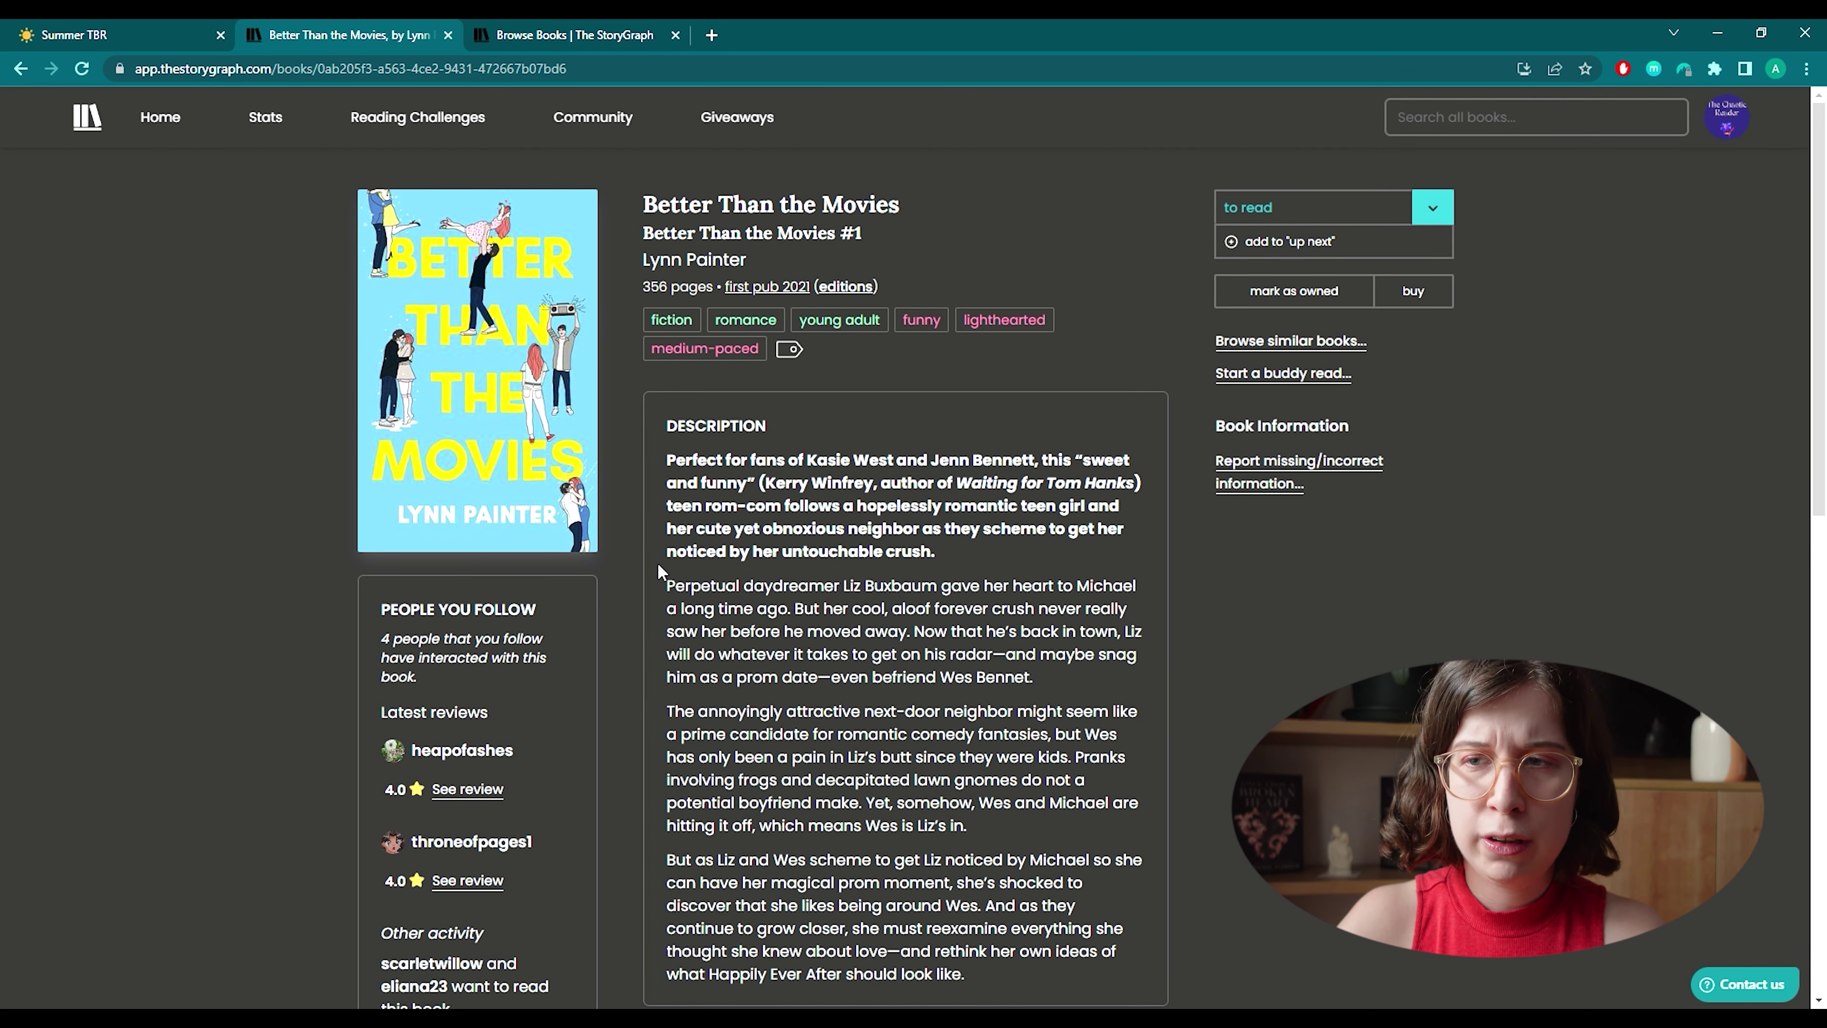
scroll(661, 572, "down", 10)
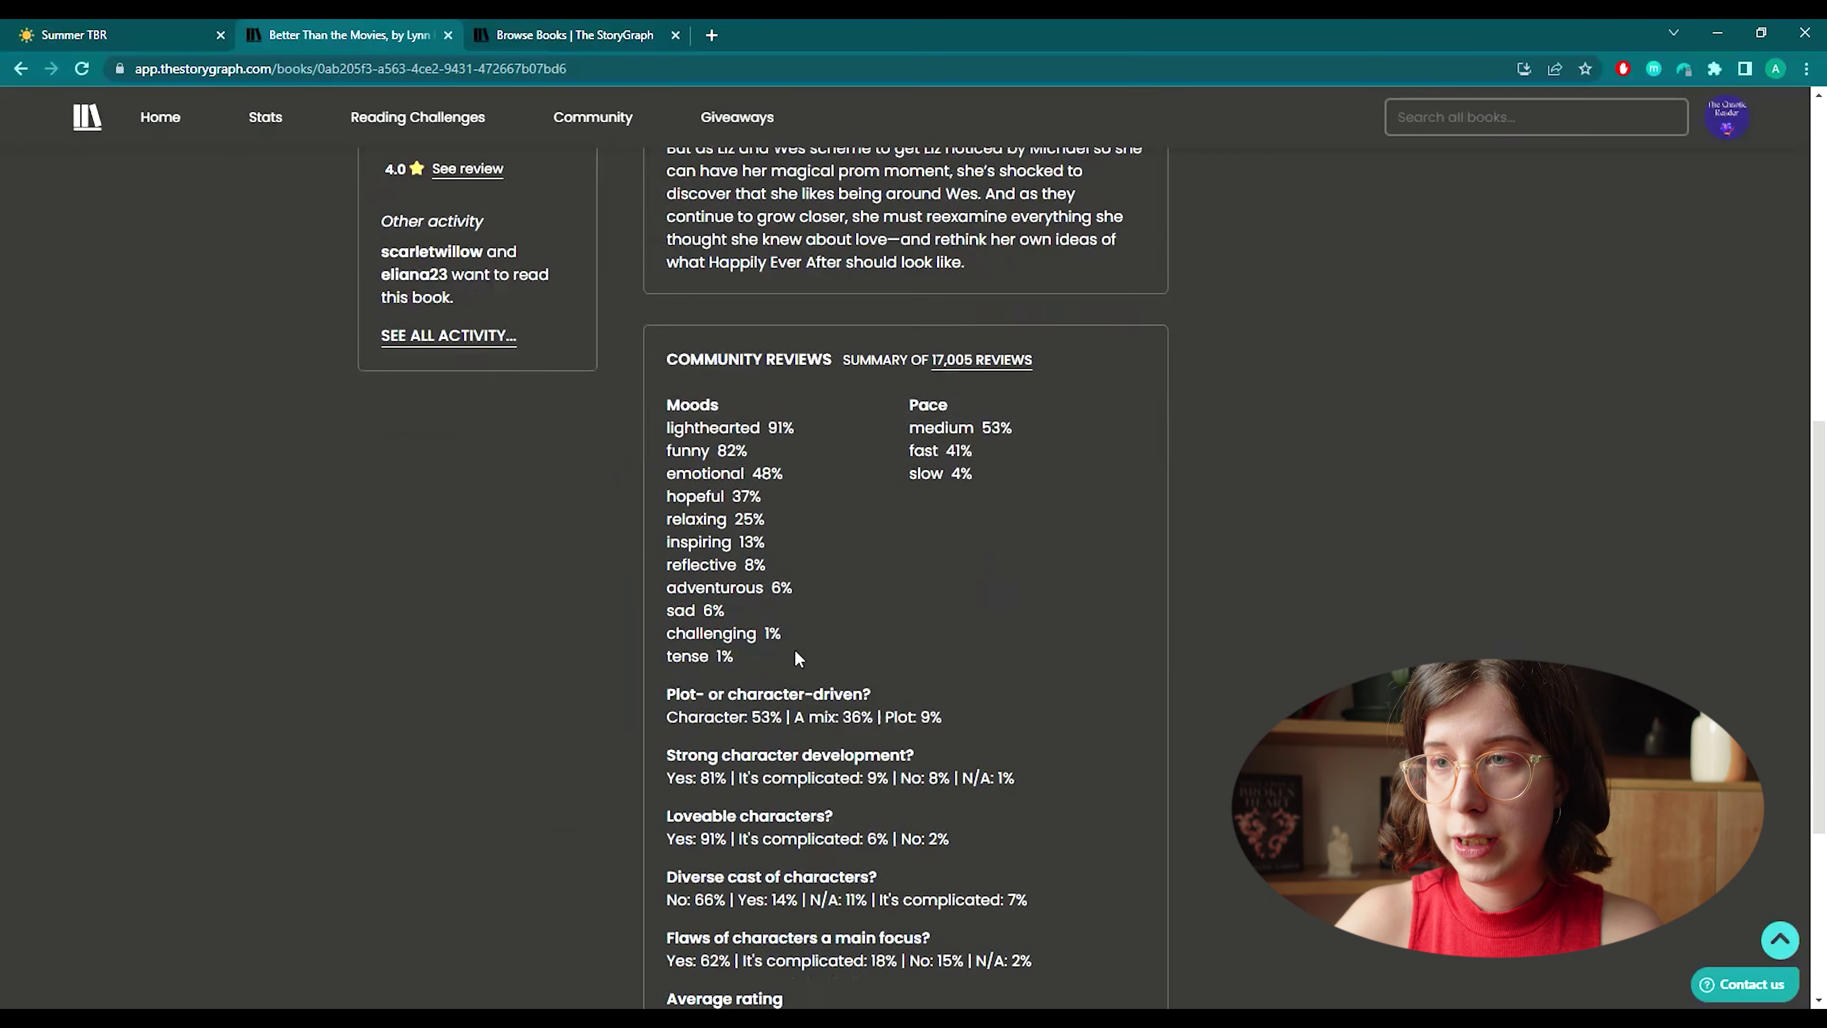
Select the whole Better Than the Movies description on its StoryGraph page, from end to start.
scroll(797, 658, "down", 4)
scroll(864, 504, "up", 4)
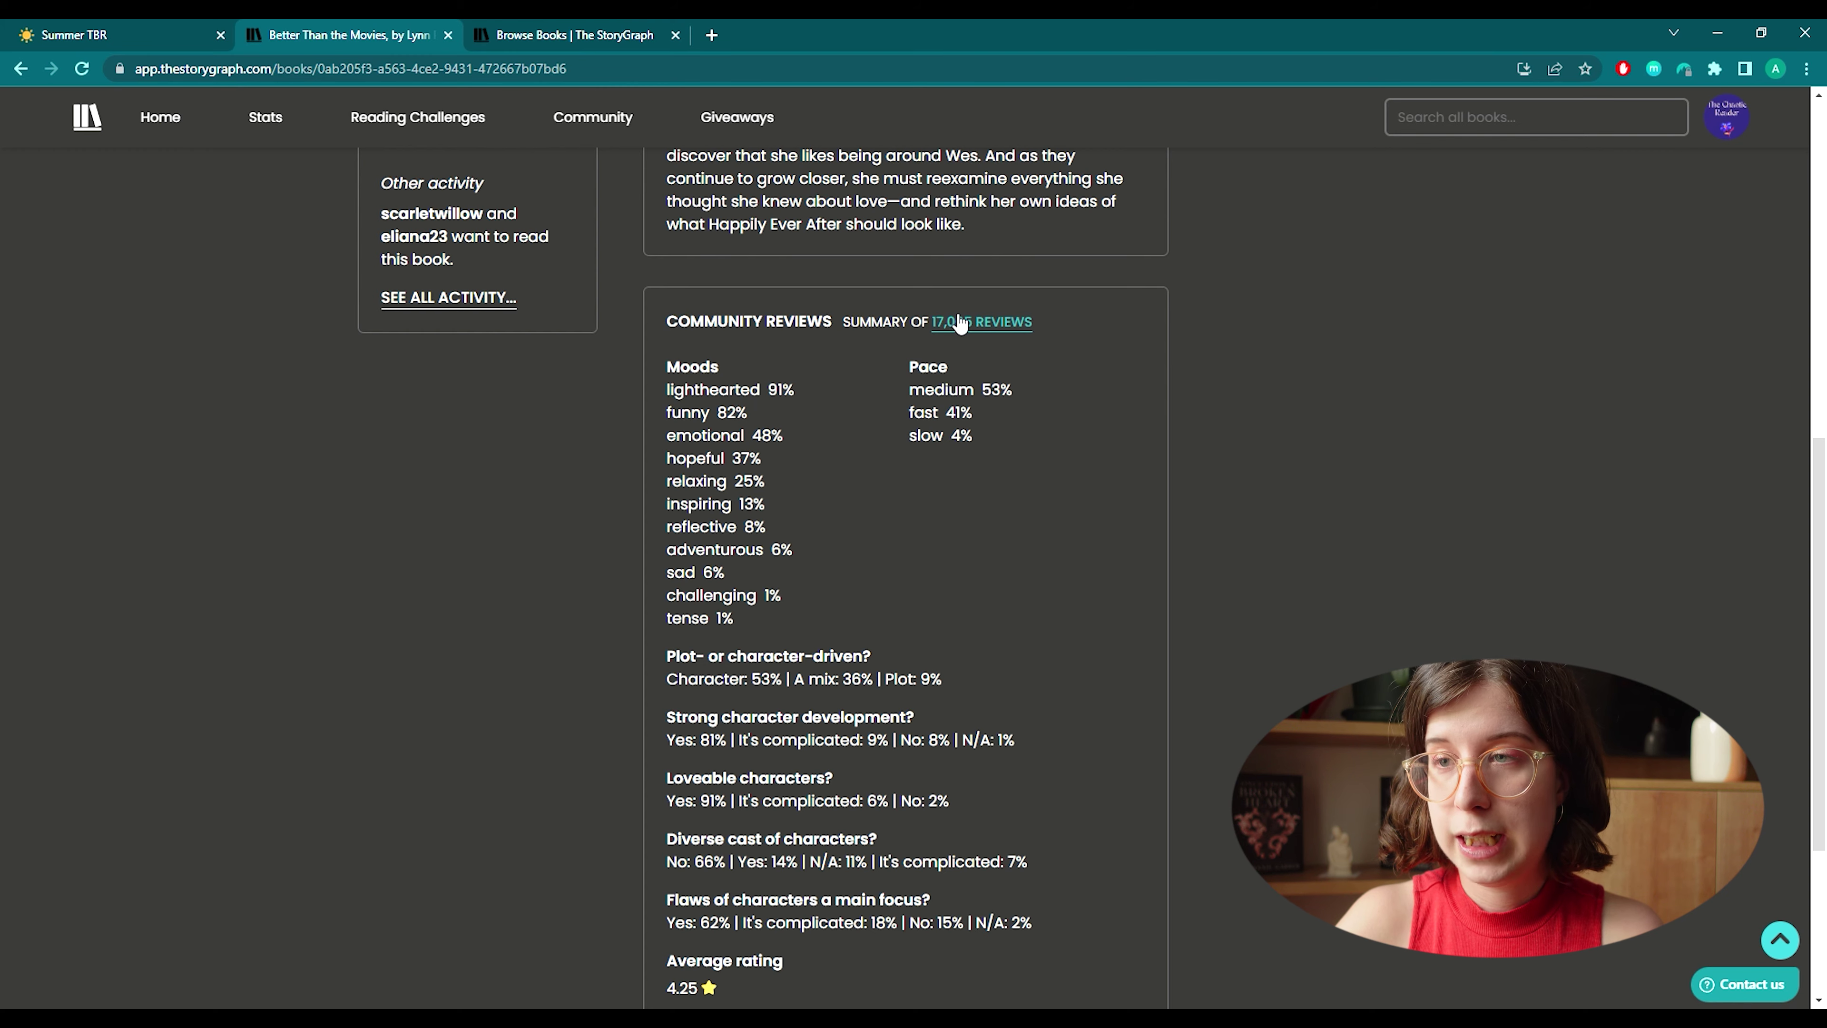
scroll(681, 567, "down", 4)
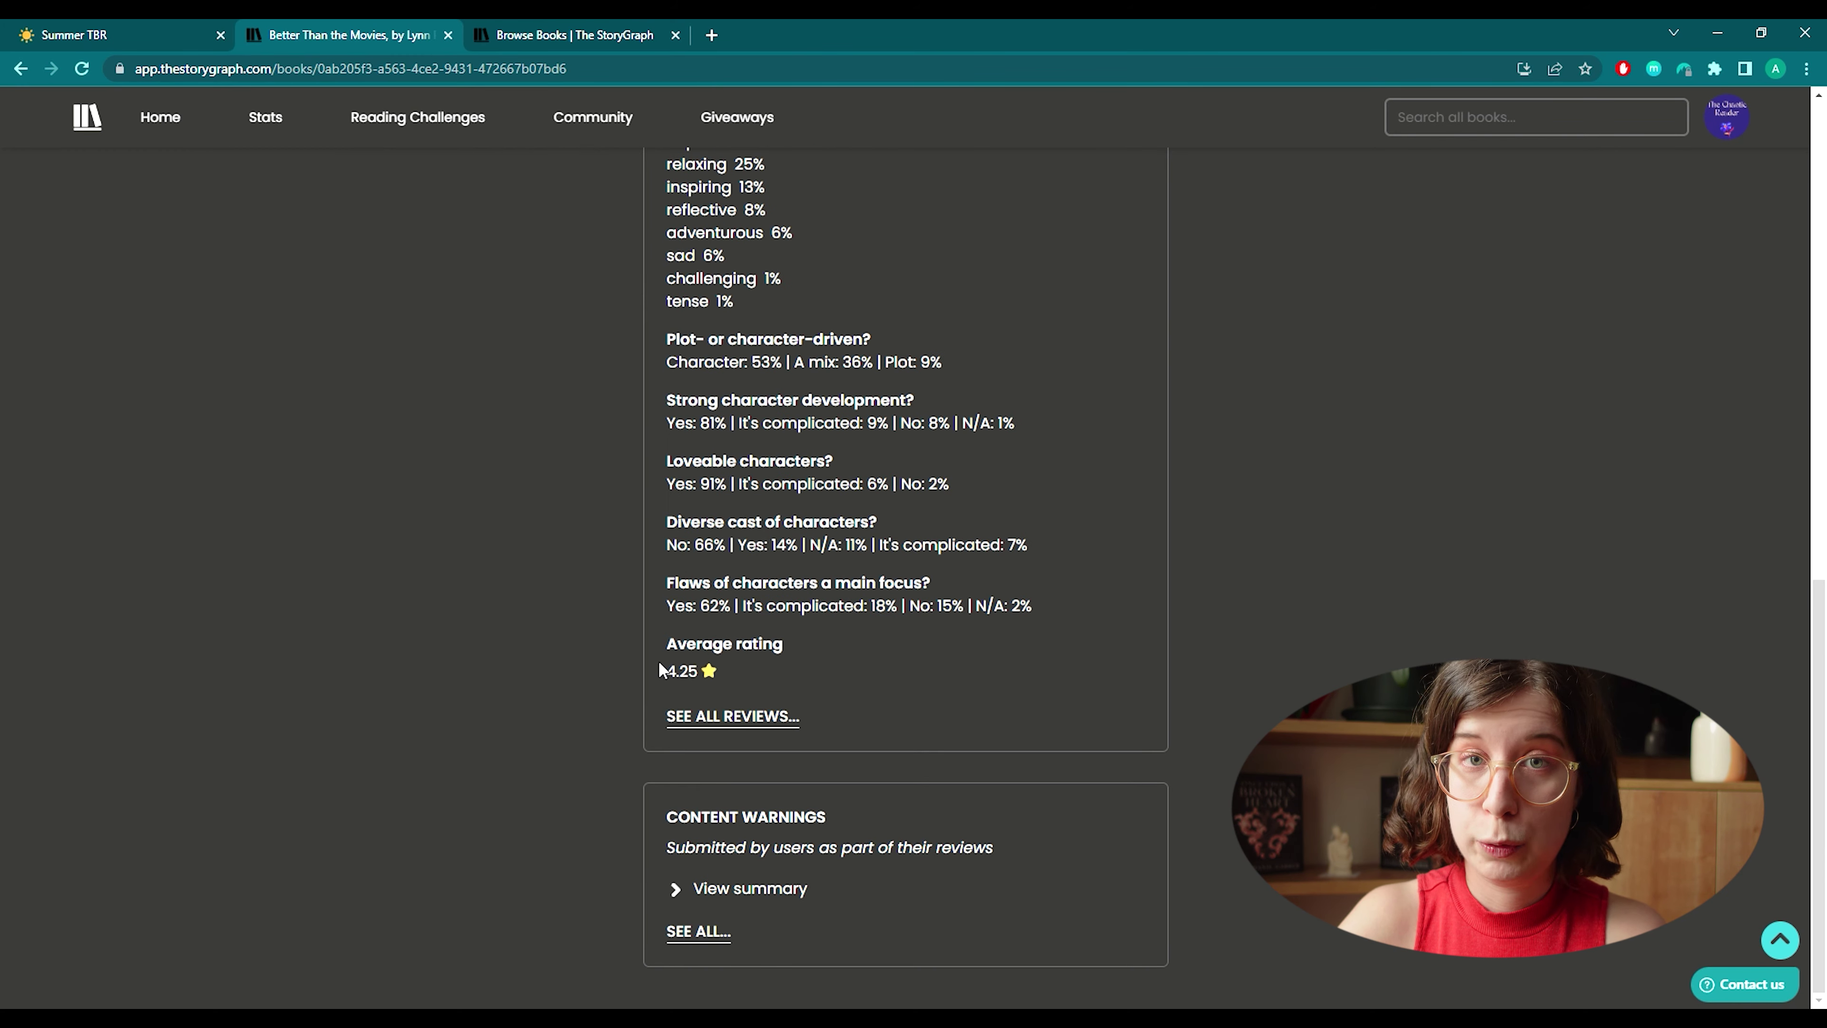
scroll(614, 533, "up", 14)
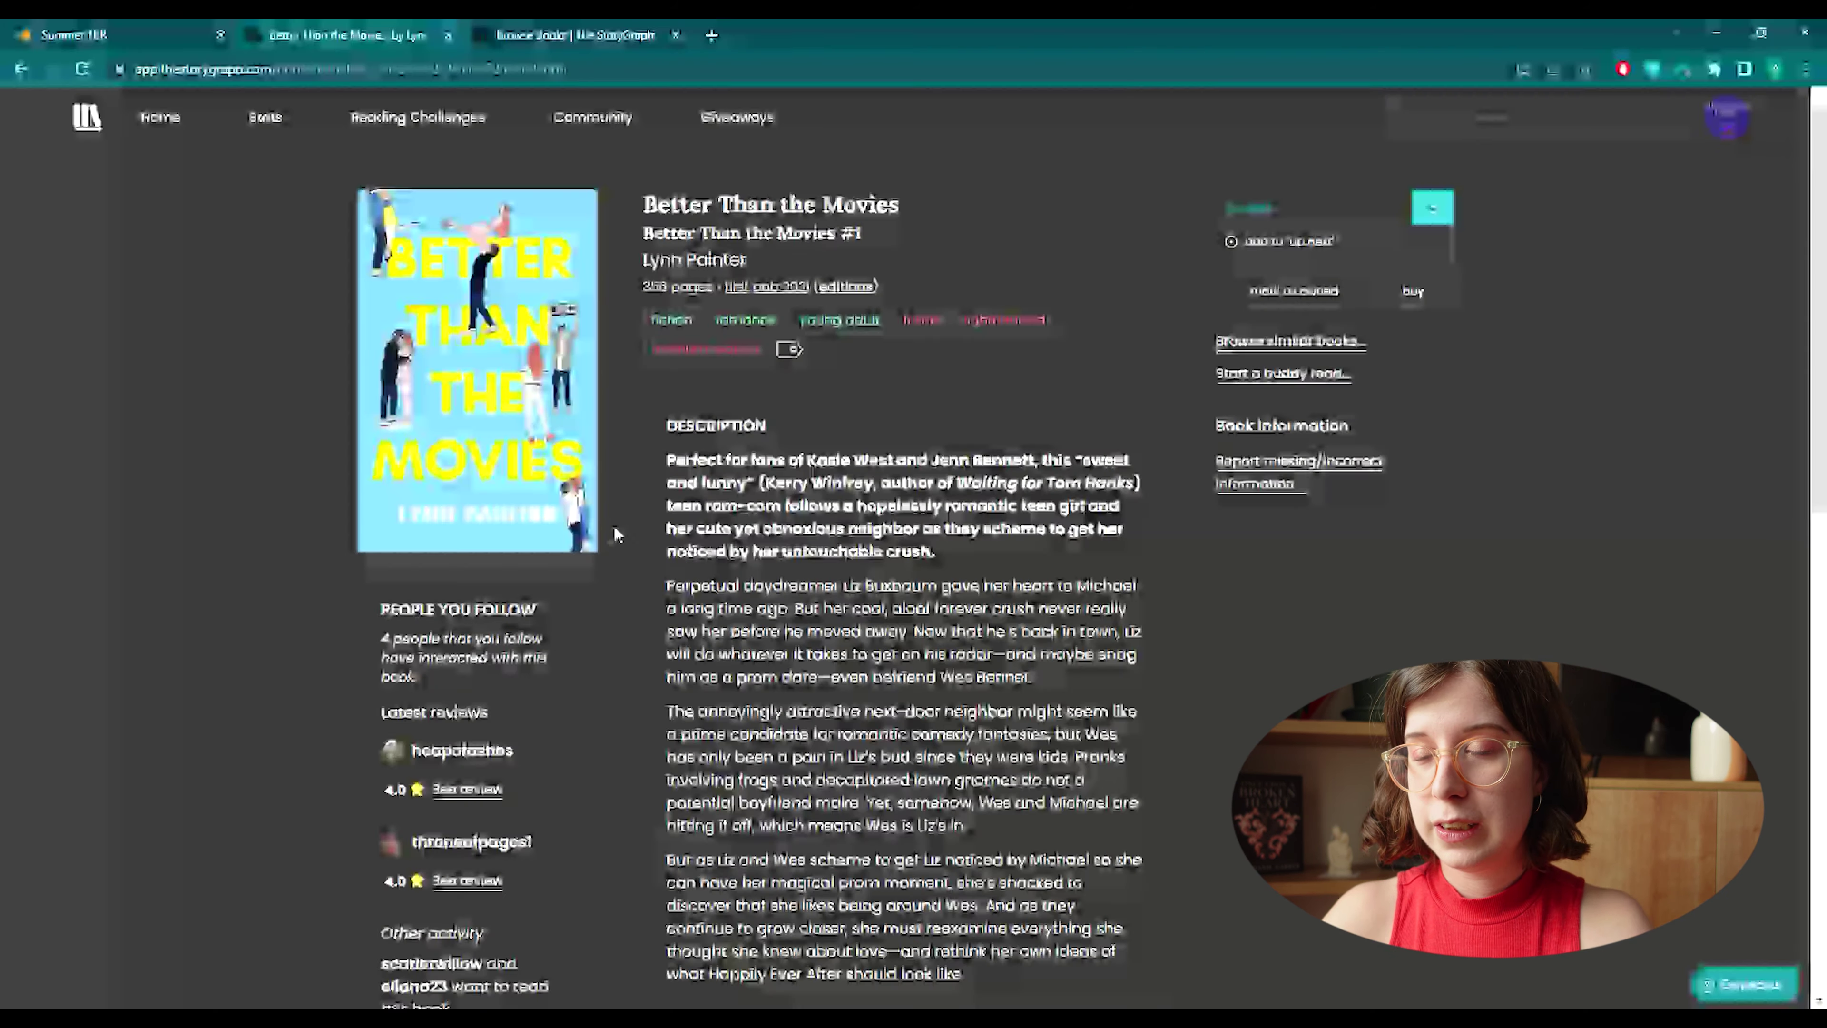
scroll(620, 534, "down", 3)
left_click_drag(969, 810, 660, 295)
scroll(658, 293, "up", 3)
Paste the copied description into the Better Than the Movies page body.
left_click(109, 35)
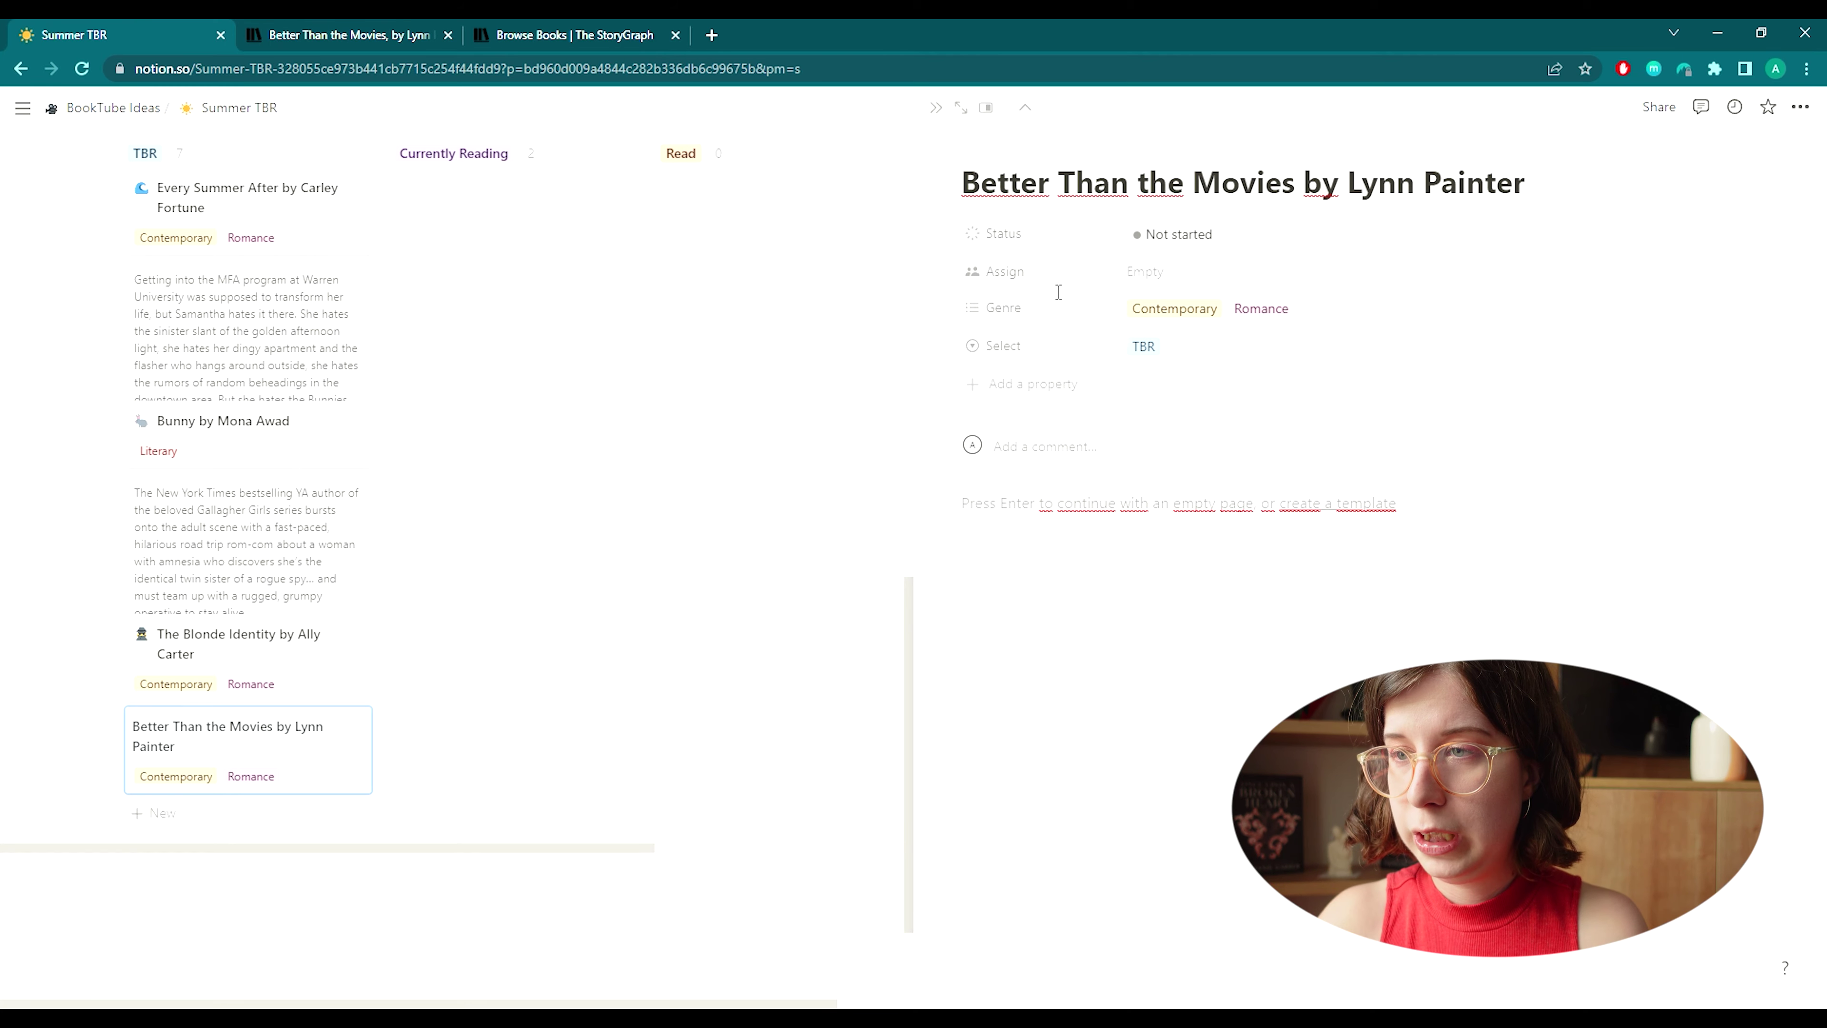
left_click(1012, 518)
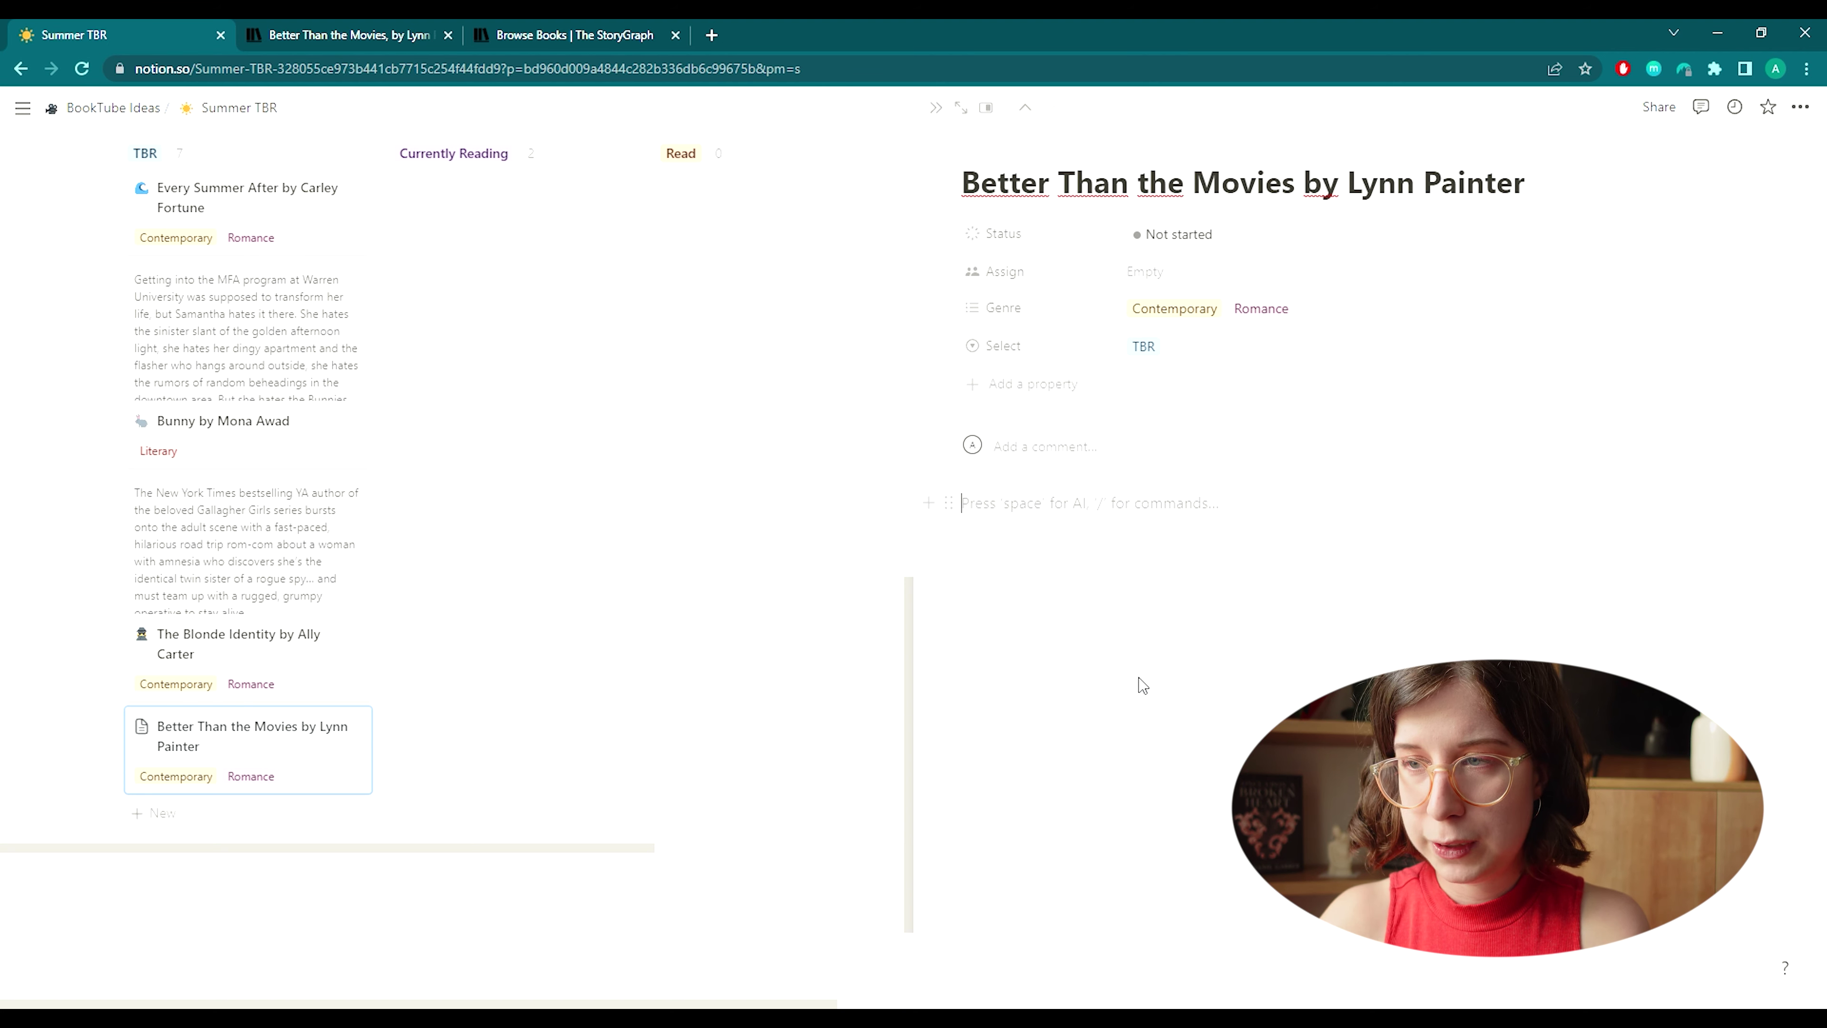
key("ctrl+v")
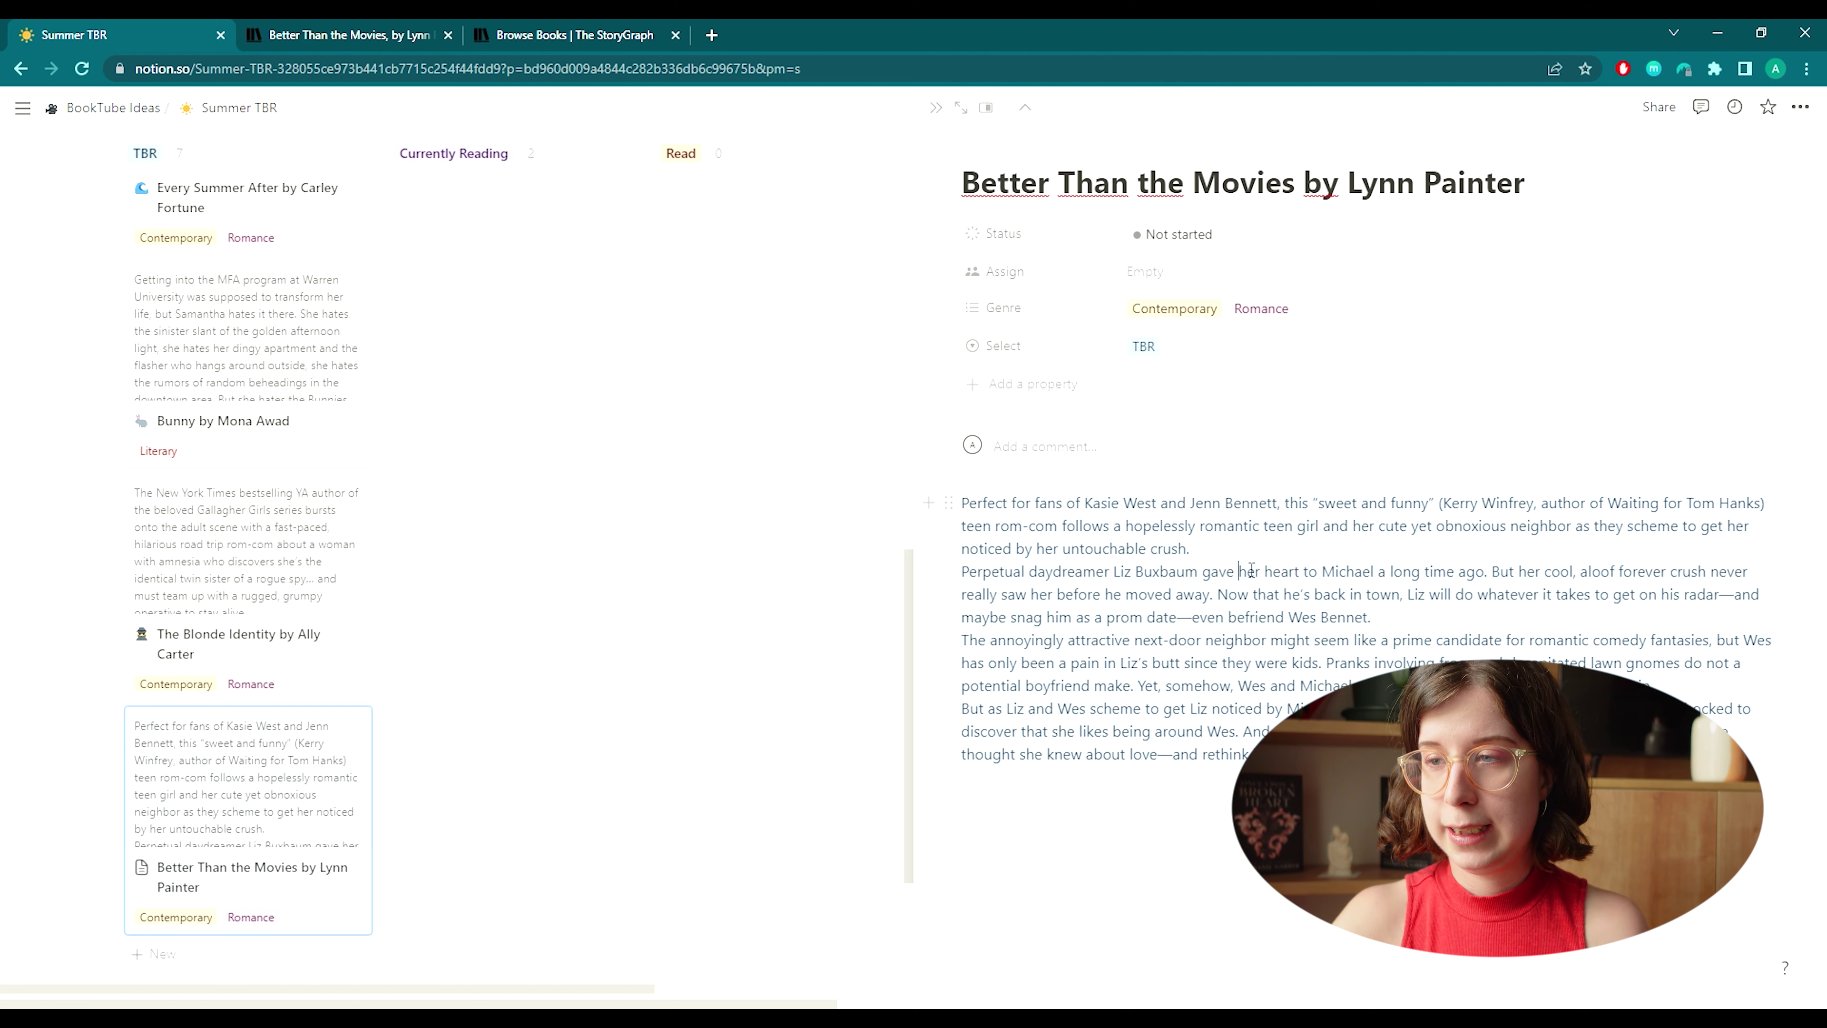
left_click(1406, 627)
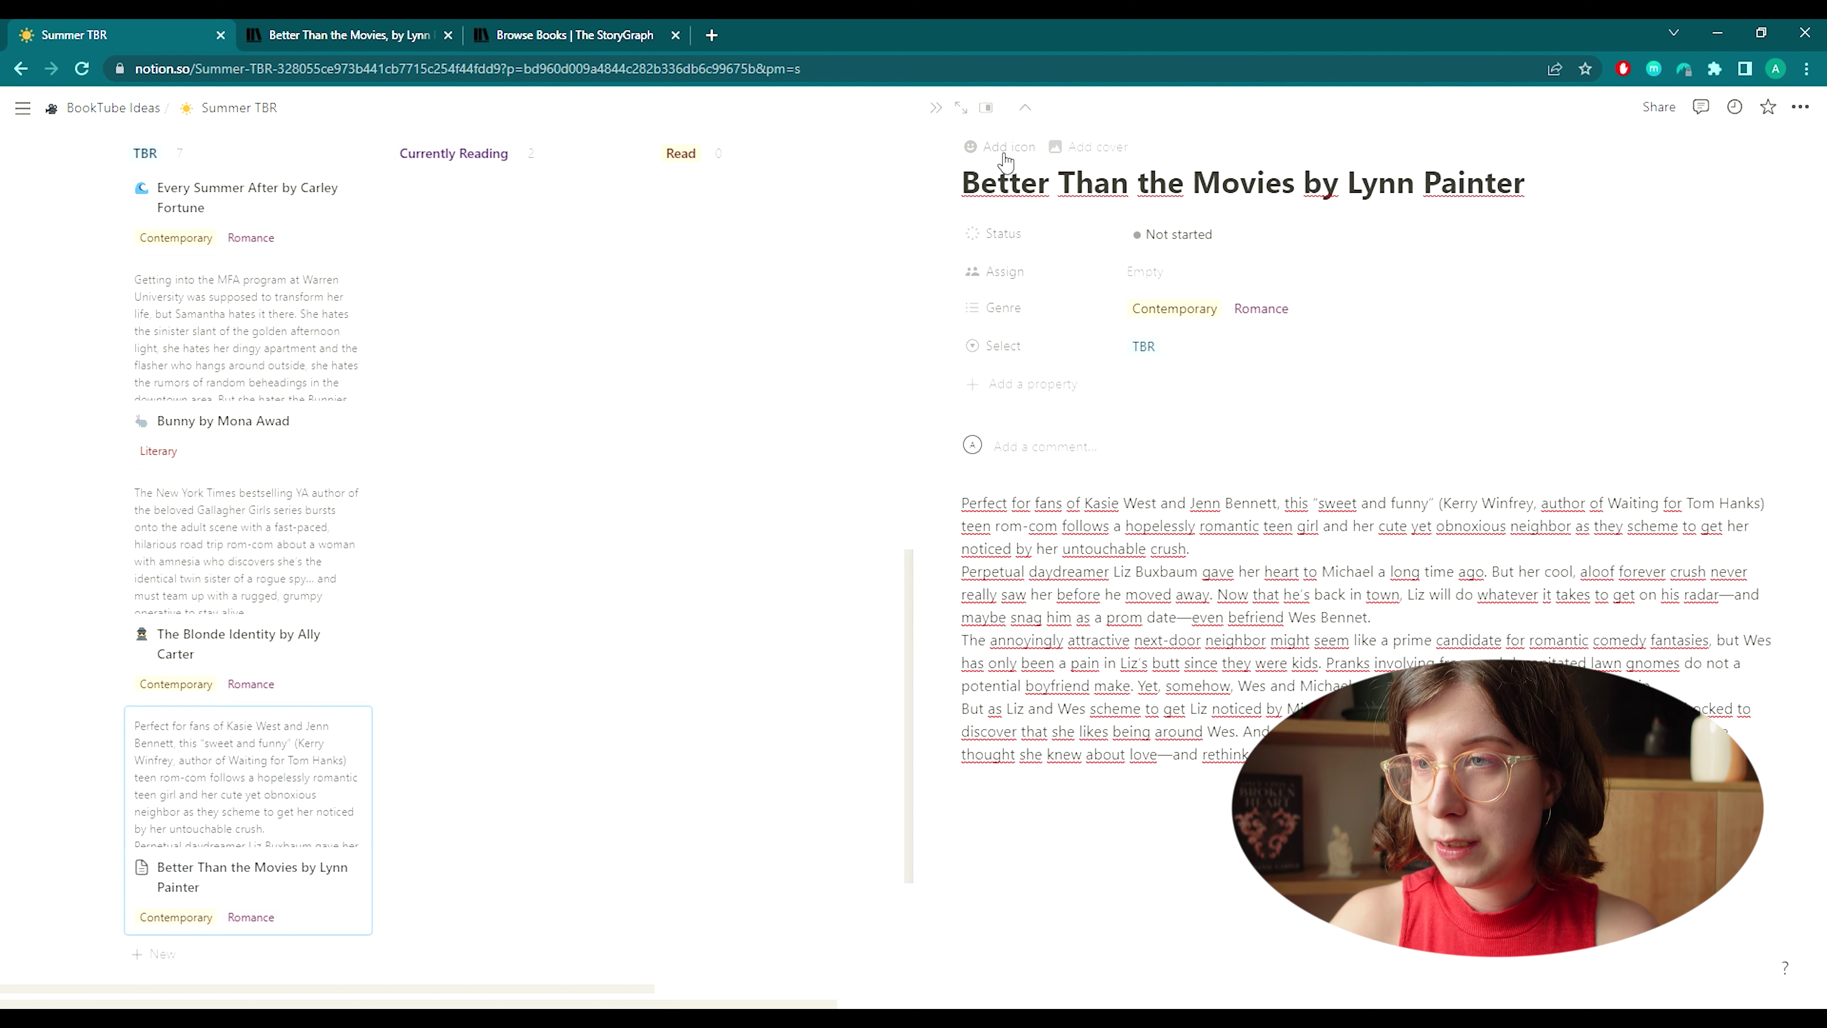
Give the page a film frames emoji icon, then close it back to the board.
left_click(997, 147)
left_click(980, 183)
type("movie")
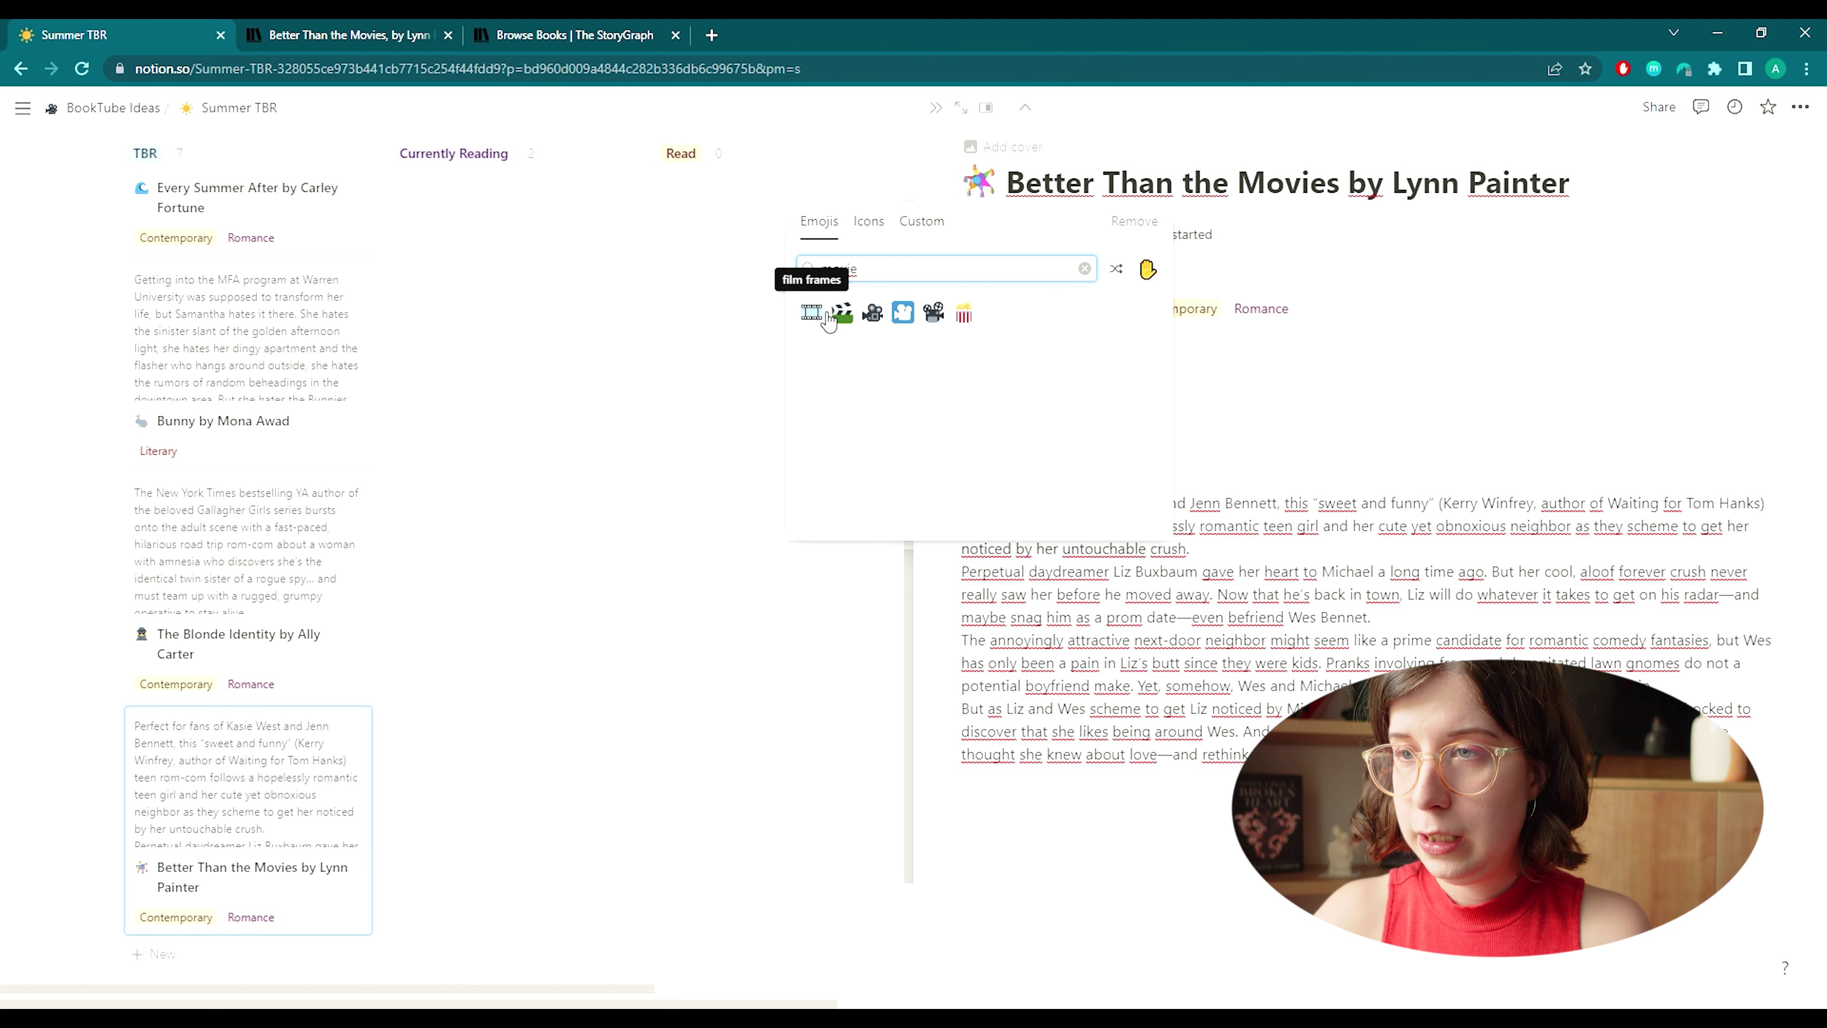
left_click(812, 312)
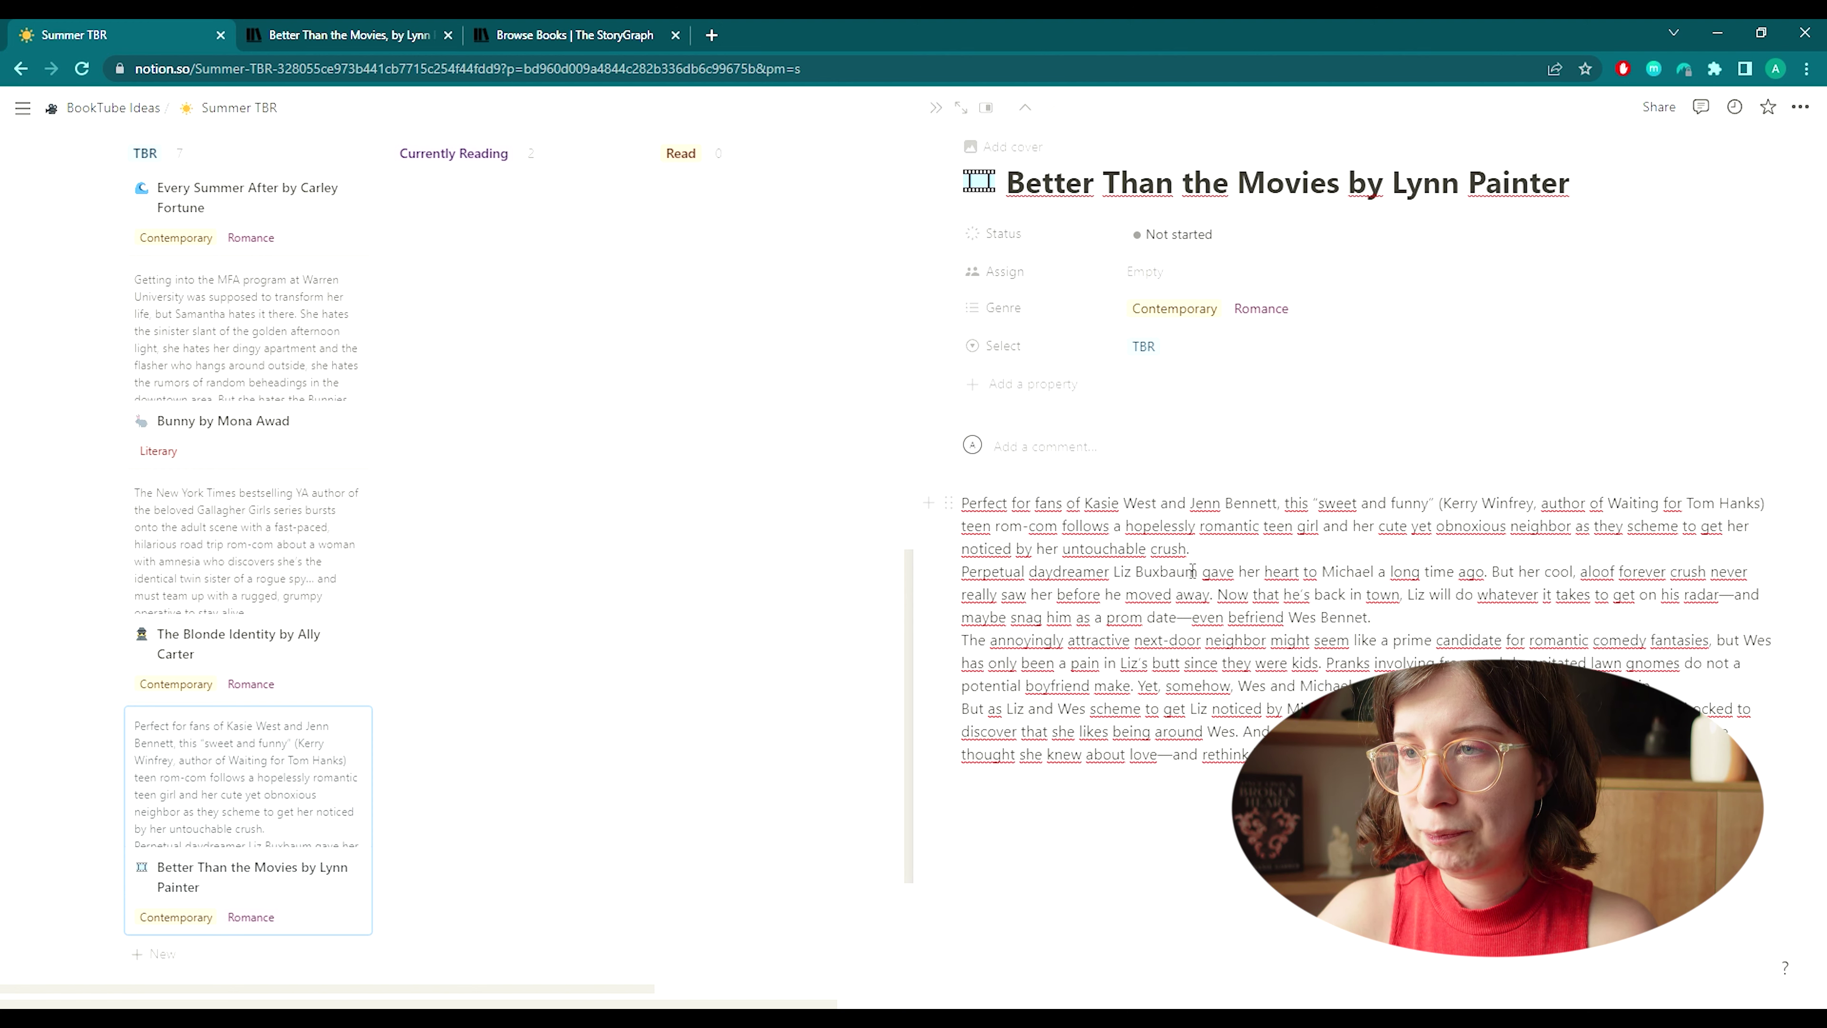
left_click(938, 110)
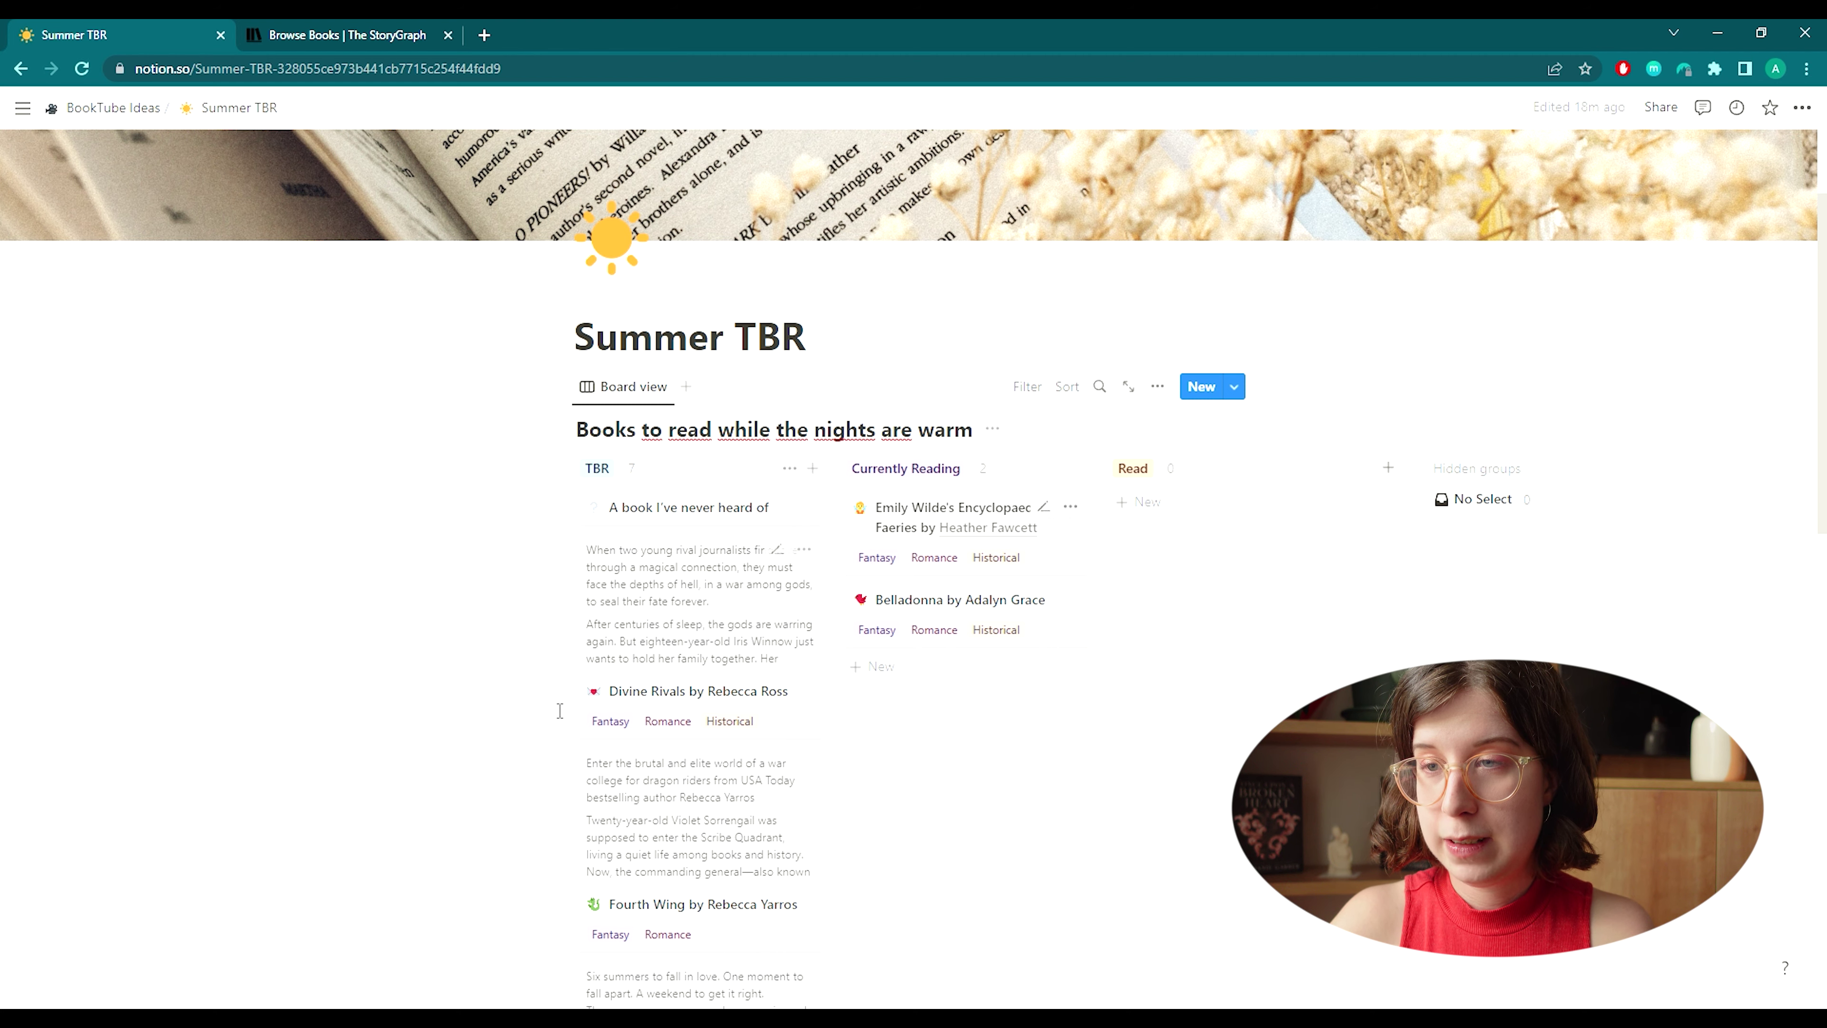
Change the first TBR card's title to "2 books I've never heard of" and close its side peek.
scroll(533, 709, "down", 2)
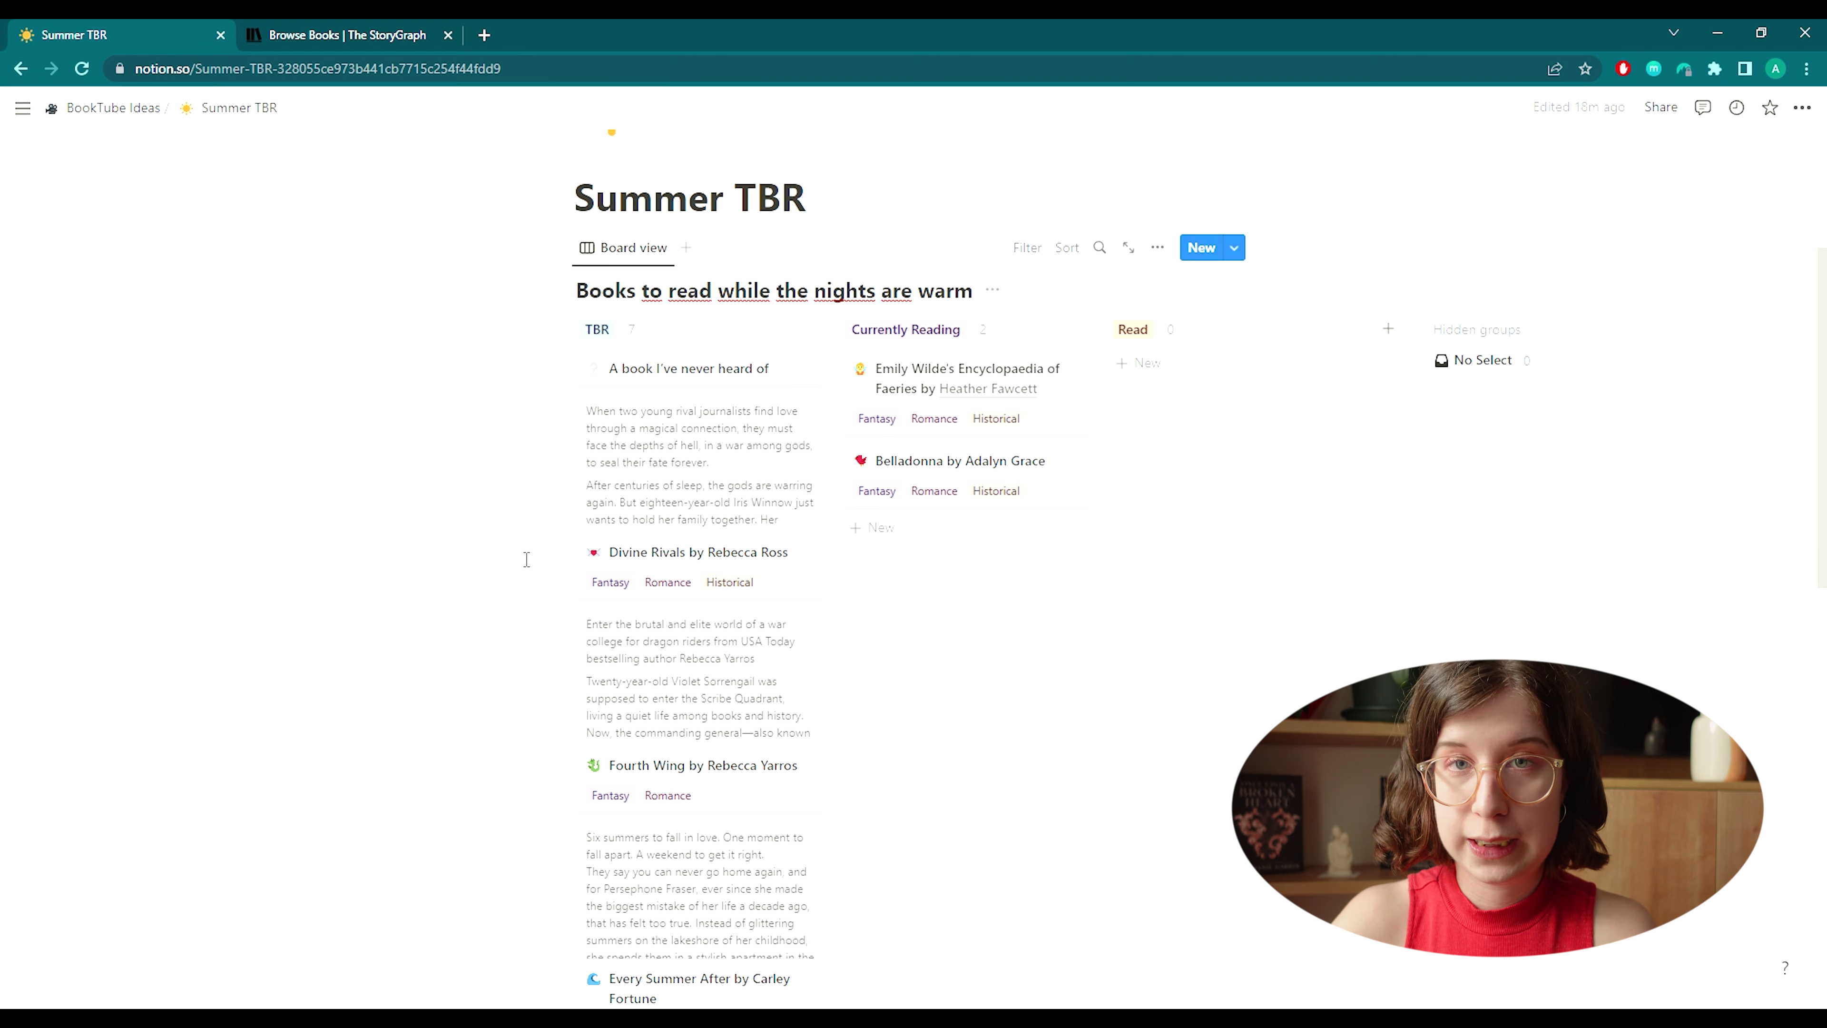
scroll(526, 576, "up", 4)
scroll(527, 559, "down", 4)
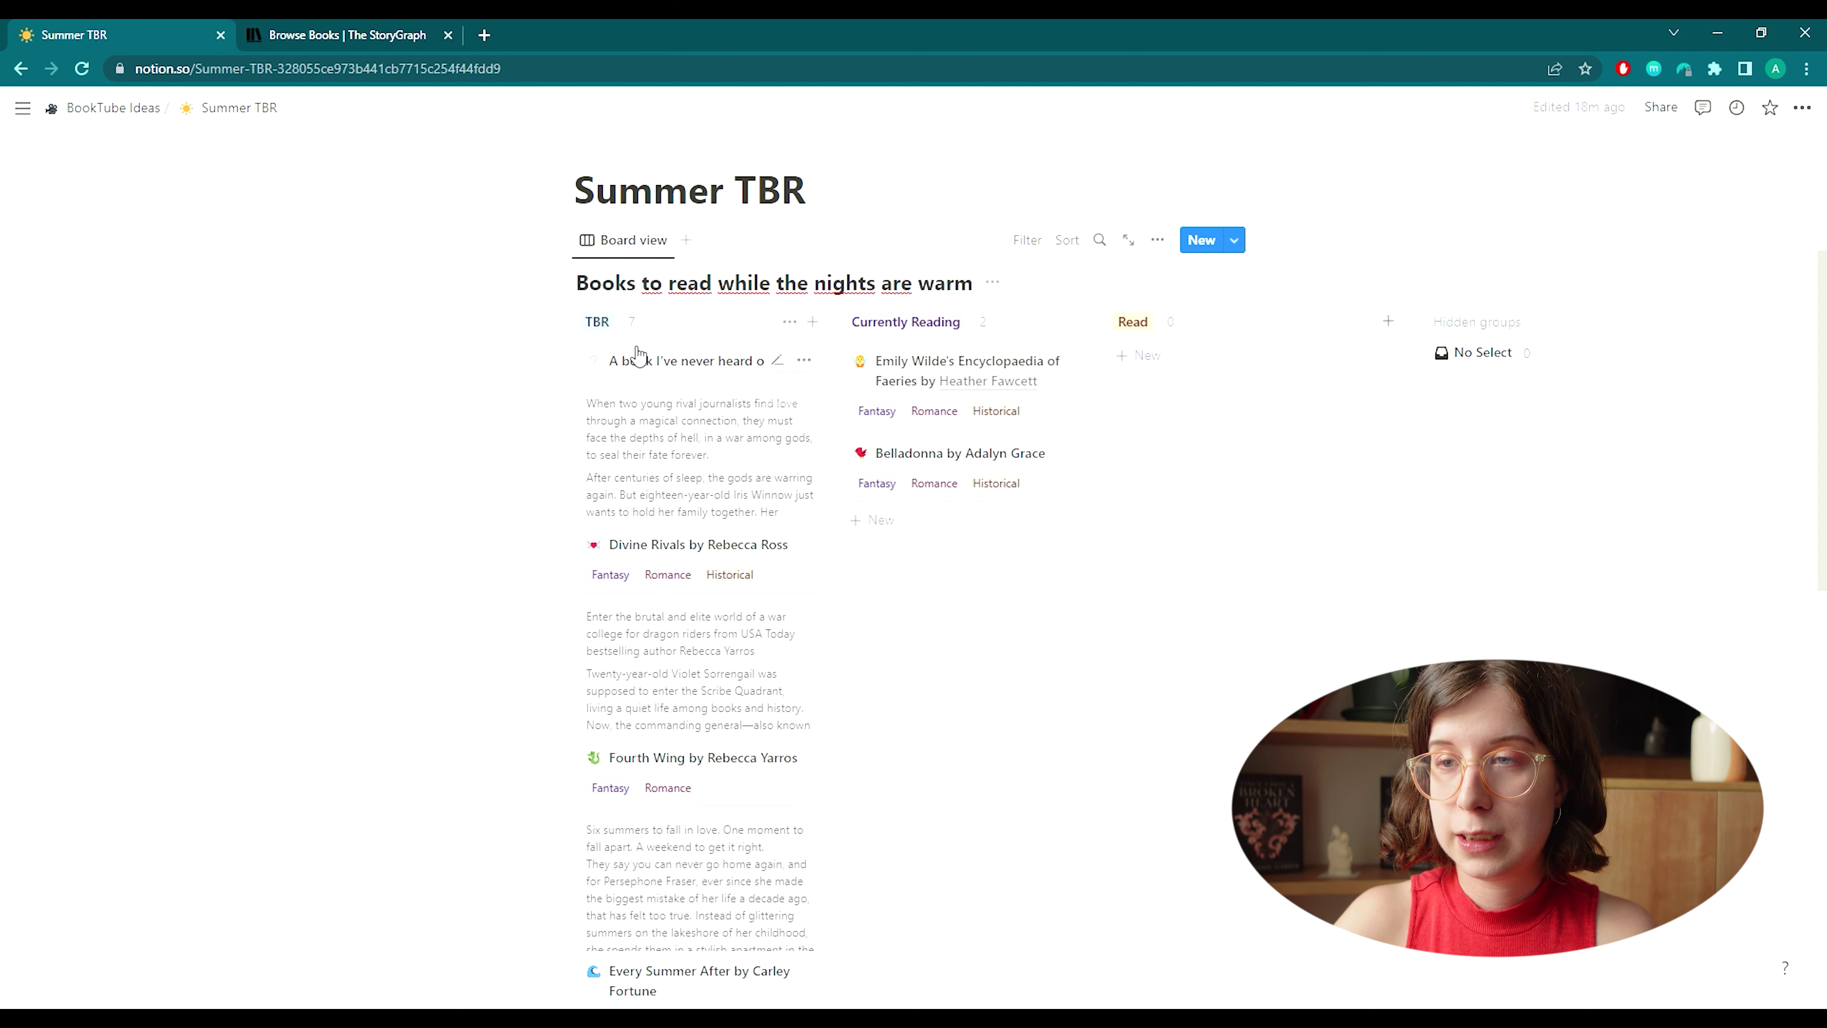
scroll(517, 472, "down", 1)
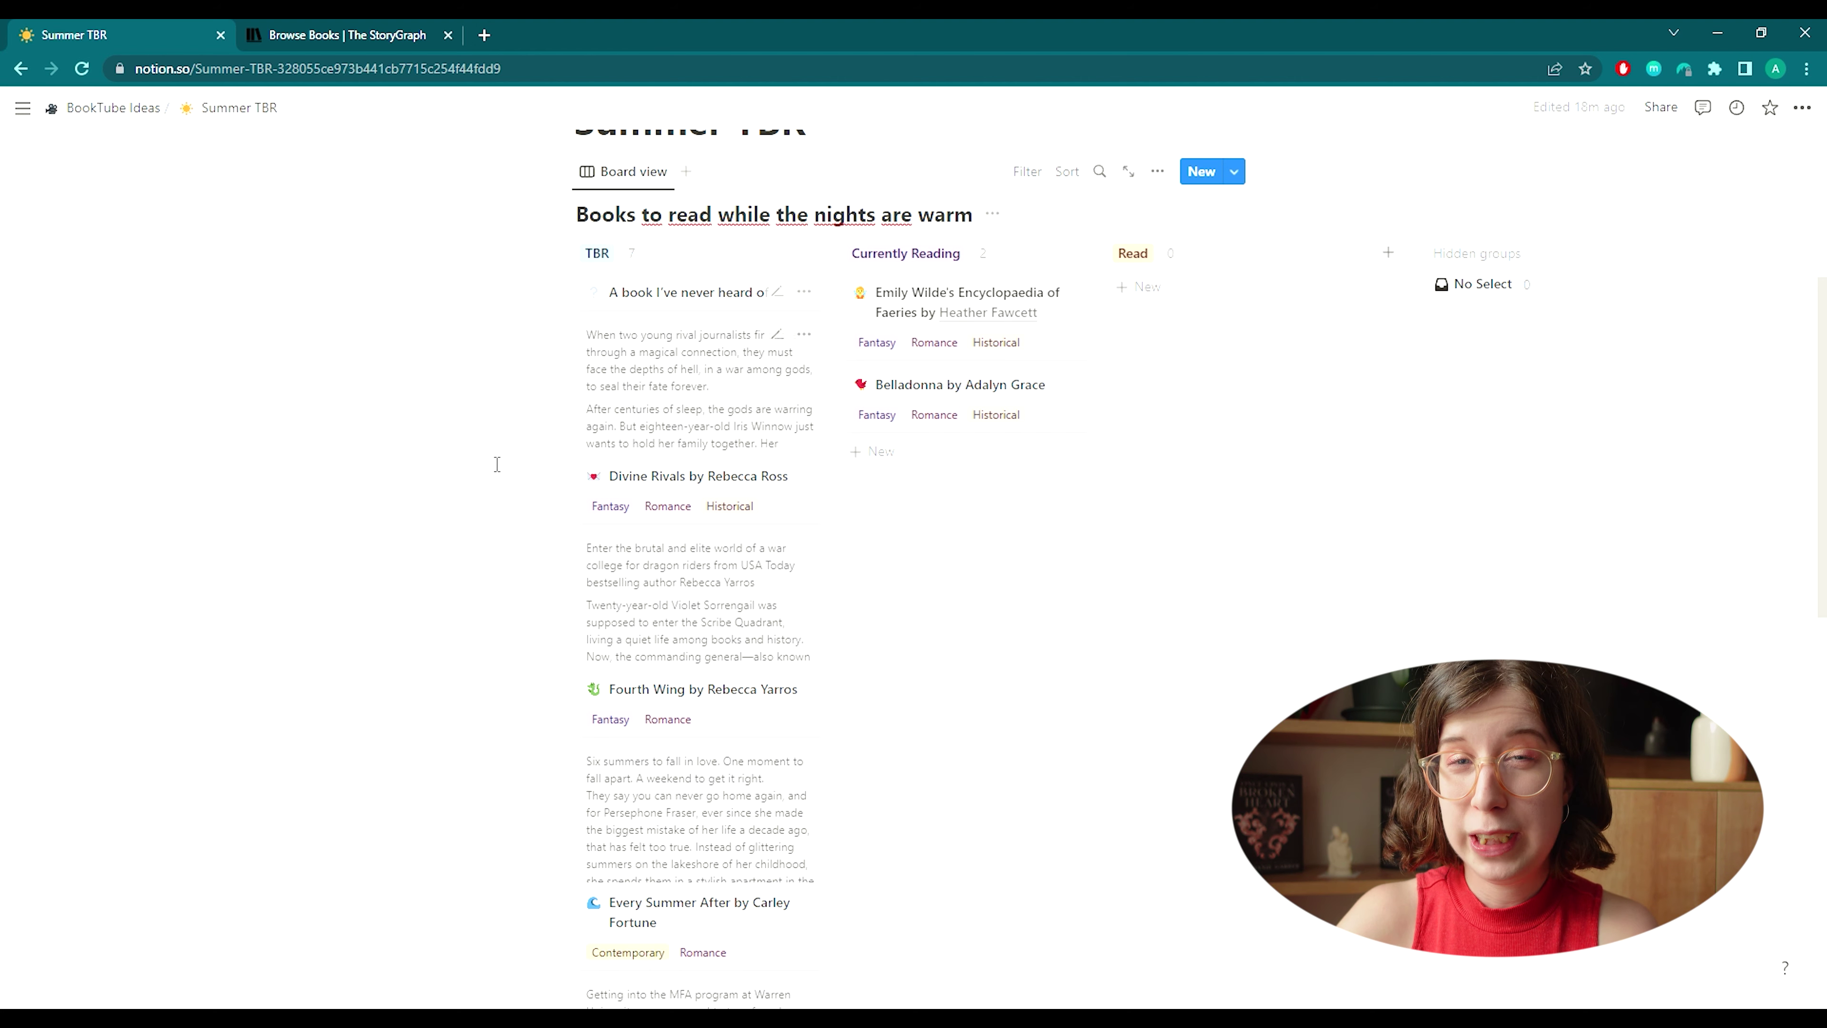
left_click(744, 300)
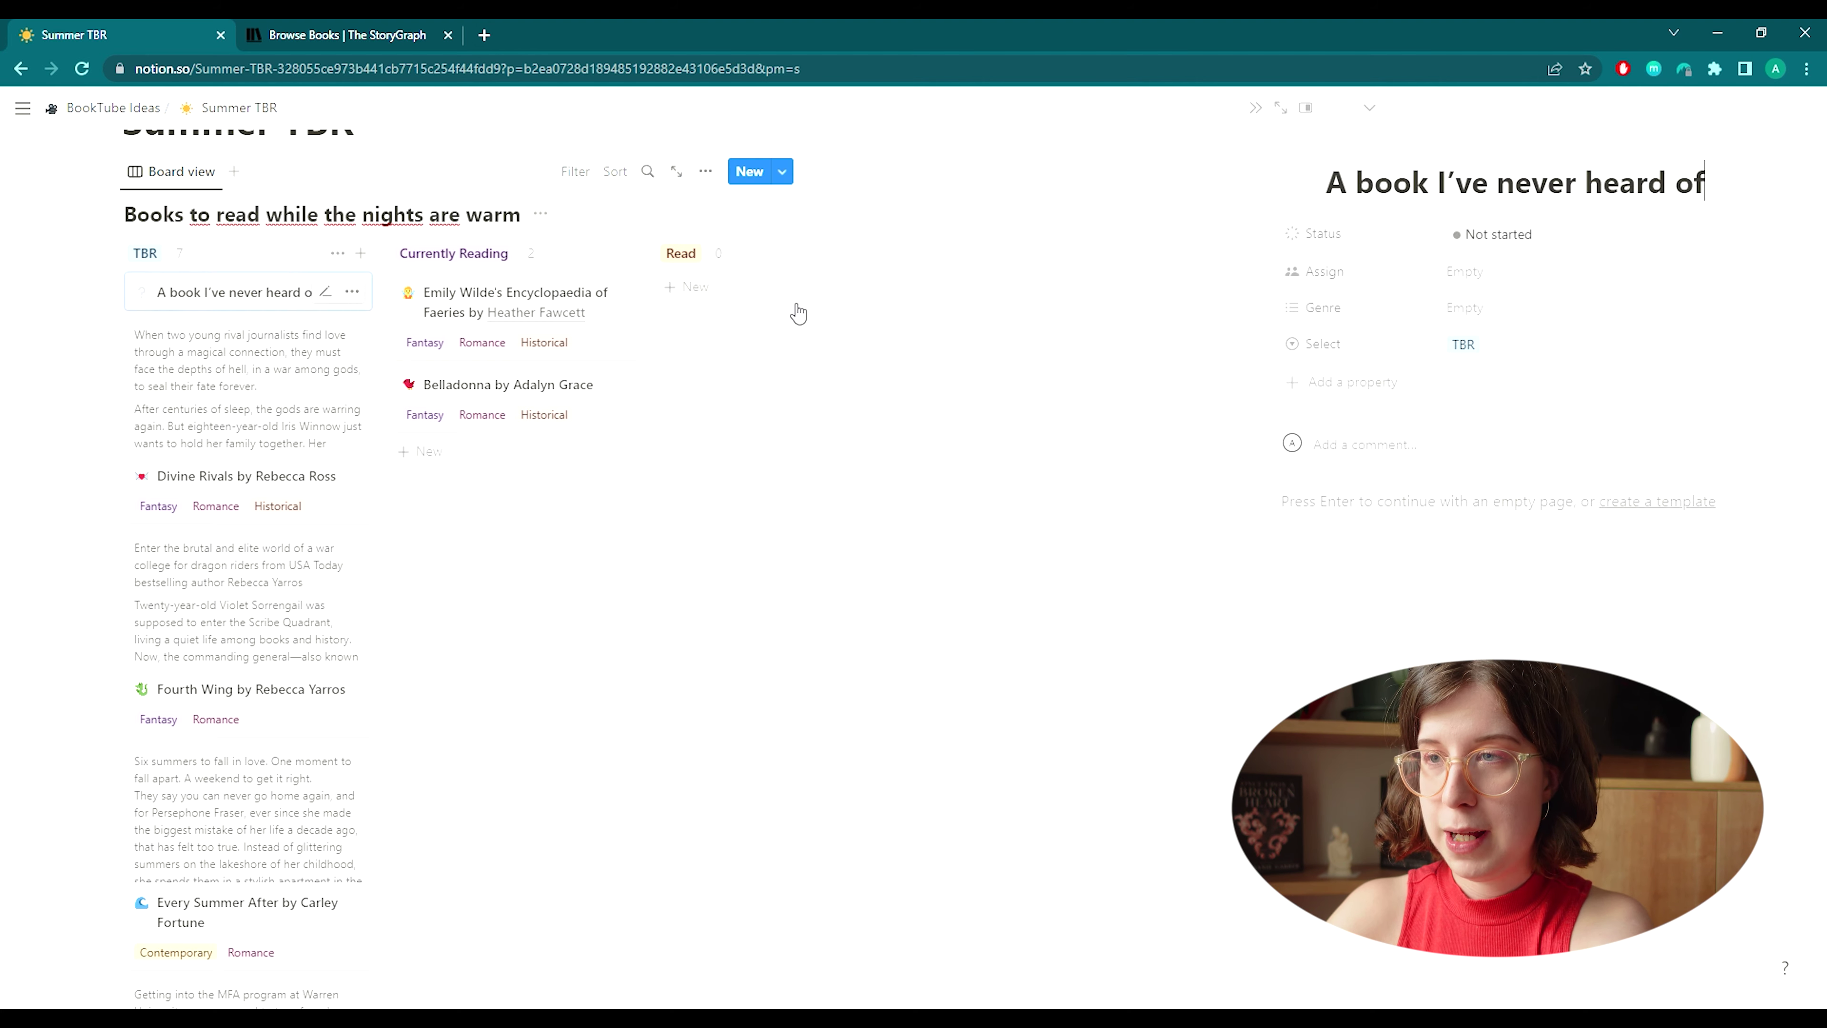
left_click(1034, 188)
key("BackSpace")
type("2")
key("Right")
key("Right")
key("Right")
key("Right")
type("s")
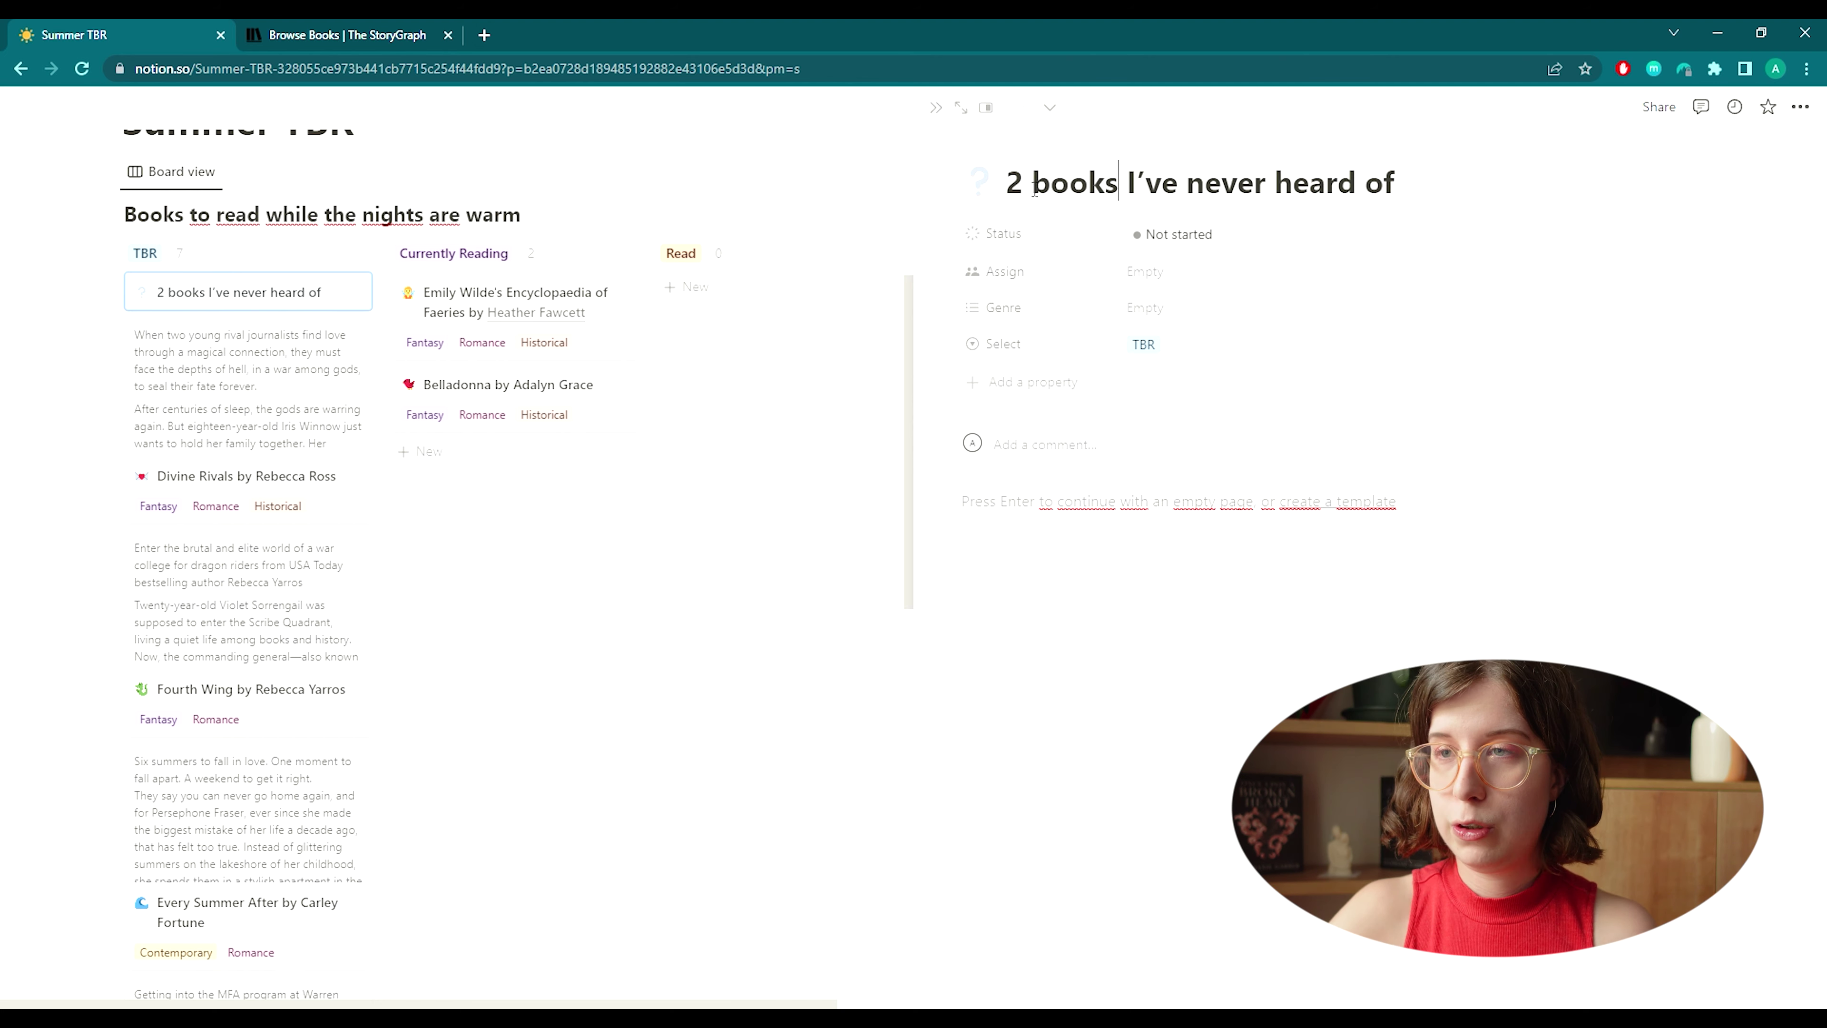
left_click(936, 108)
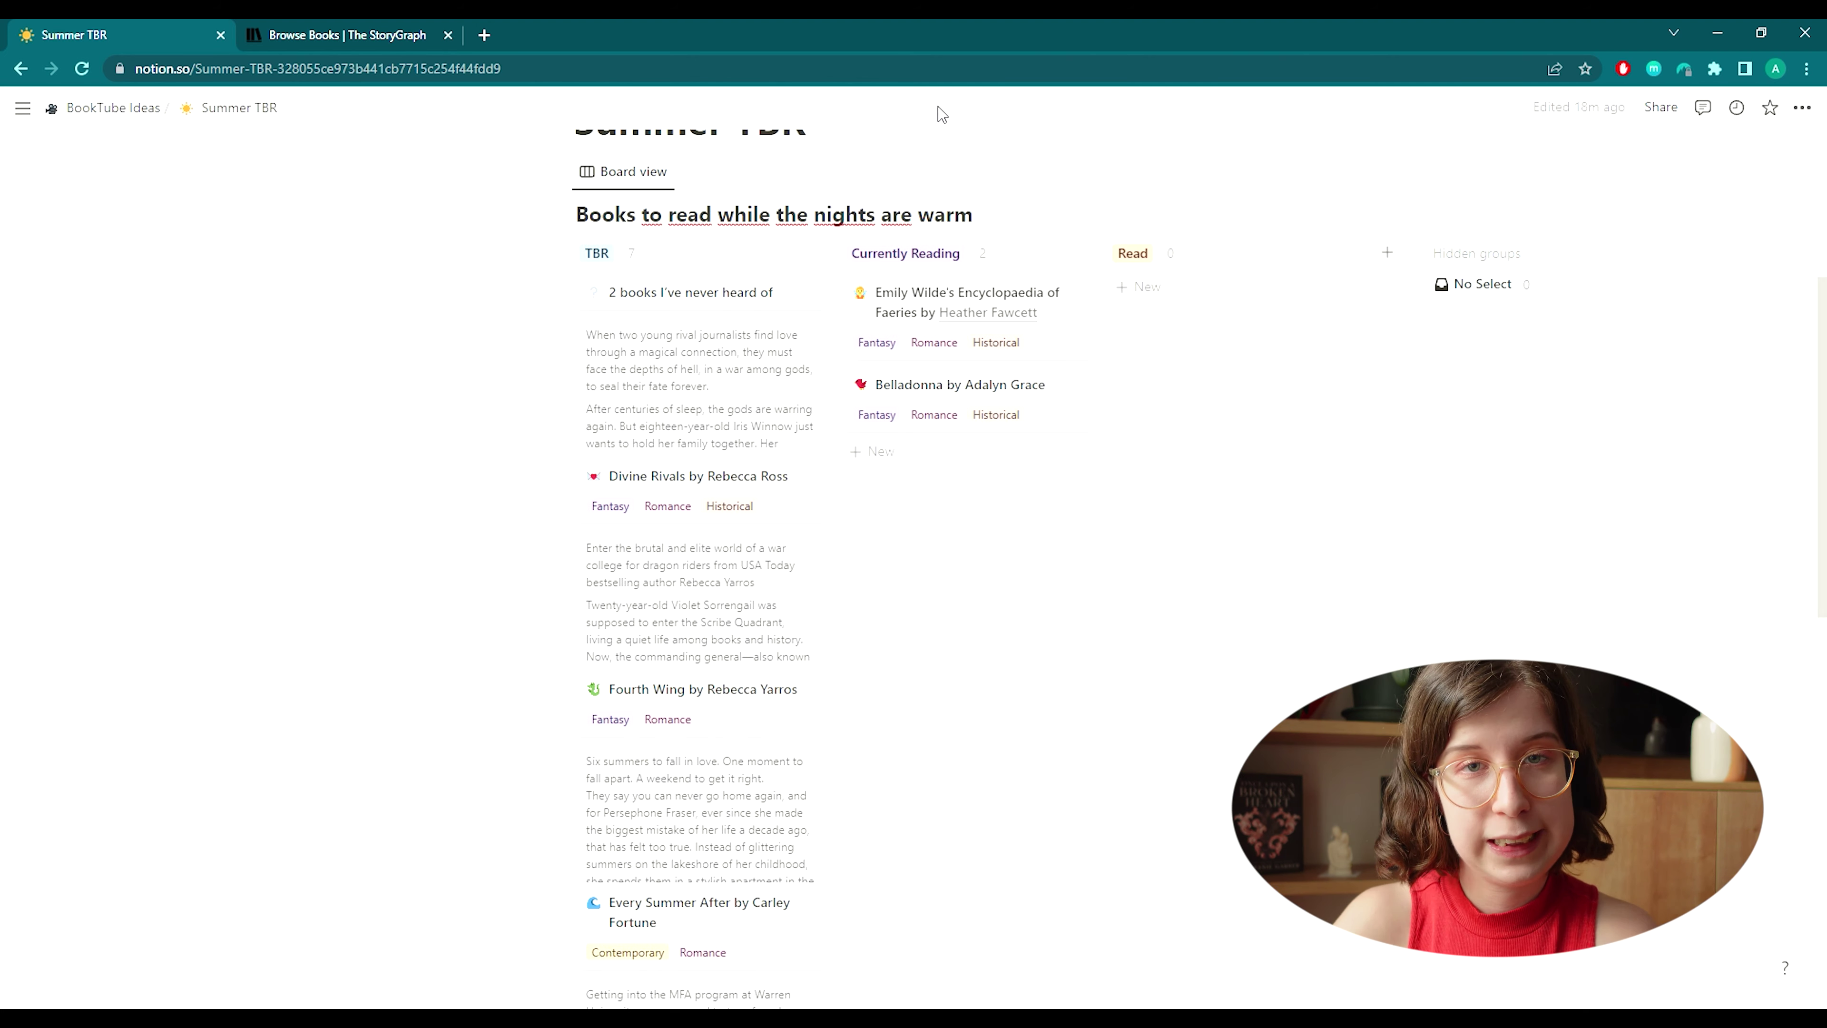
scroll(437, 501, "down", 1)
scroll(513, 480, "down", 3)
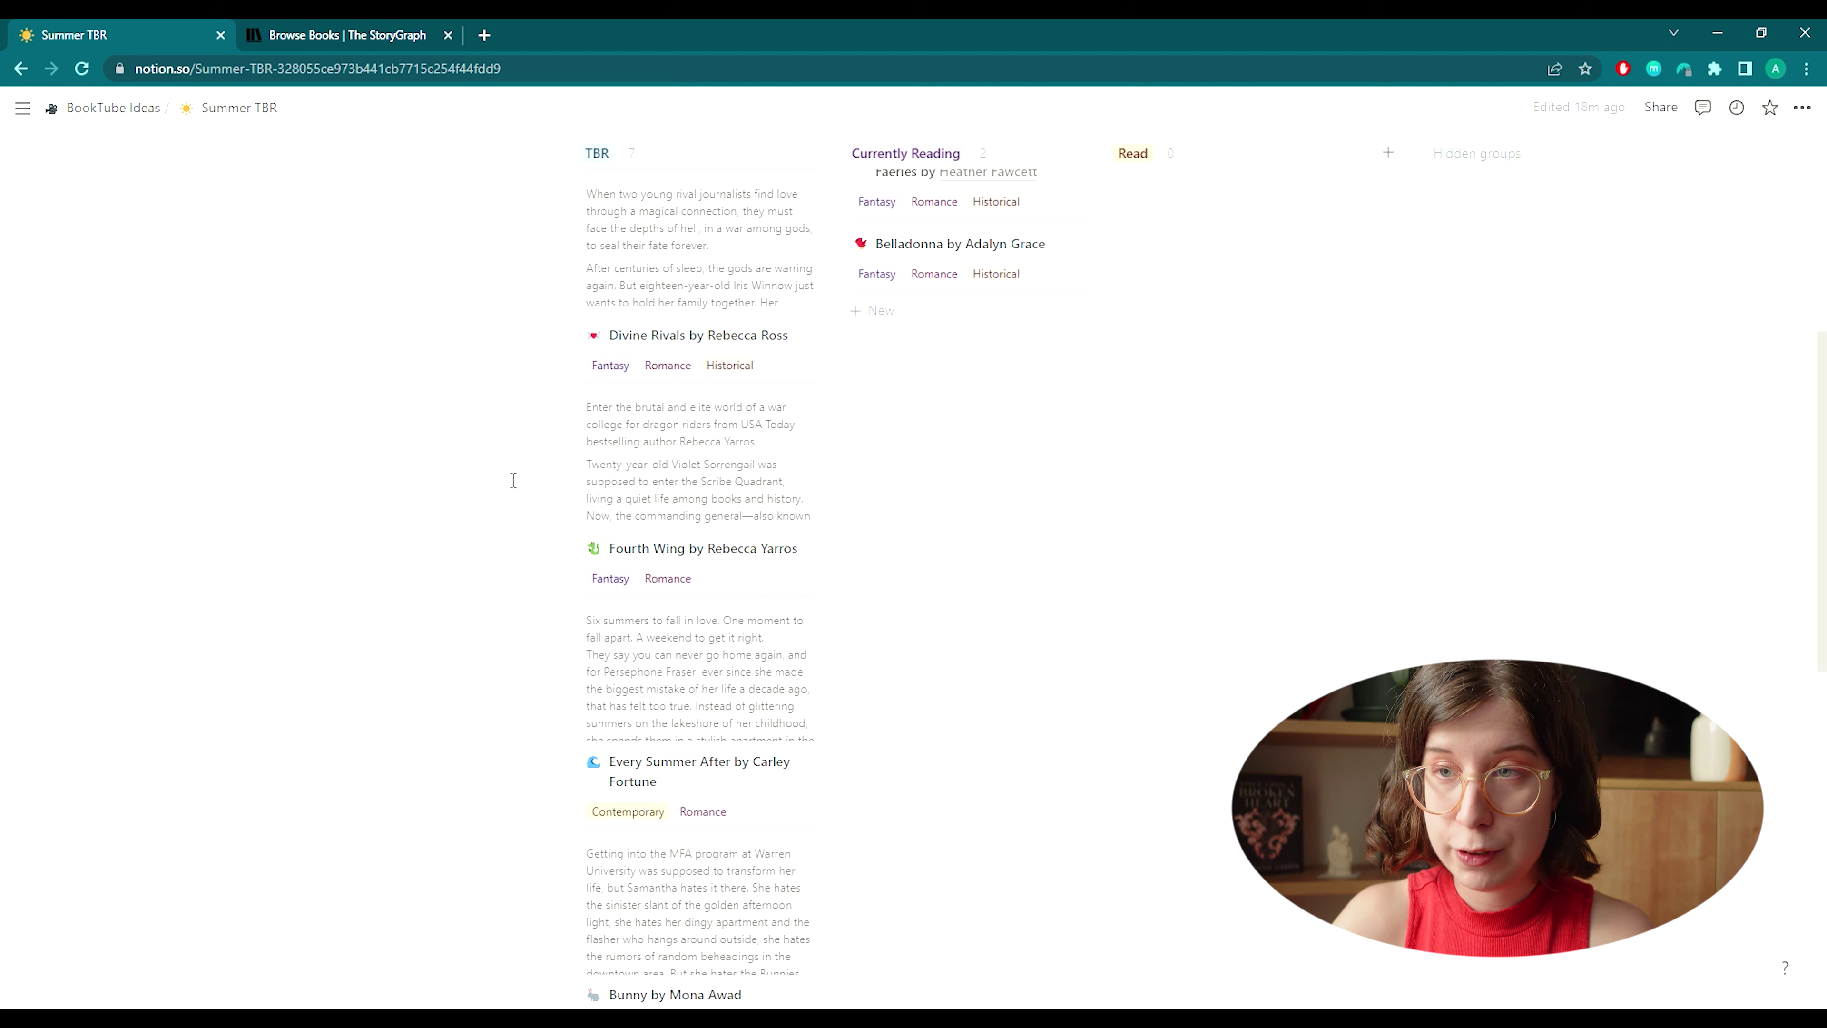
scroll(513, 480, "up", 5)
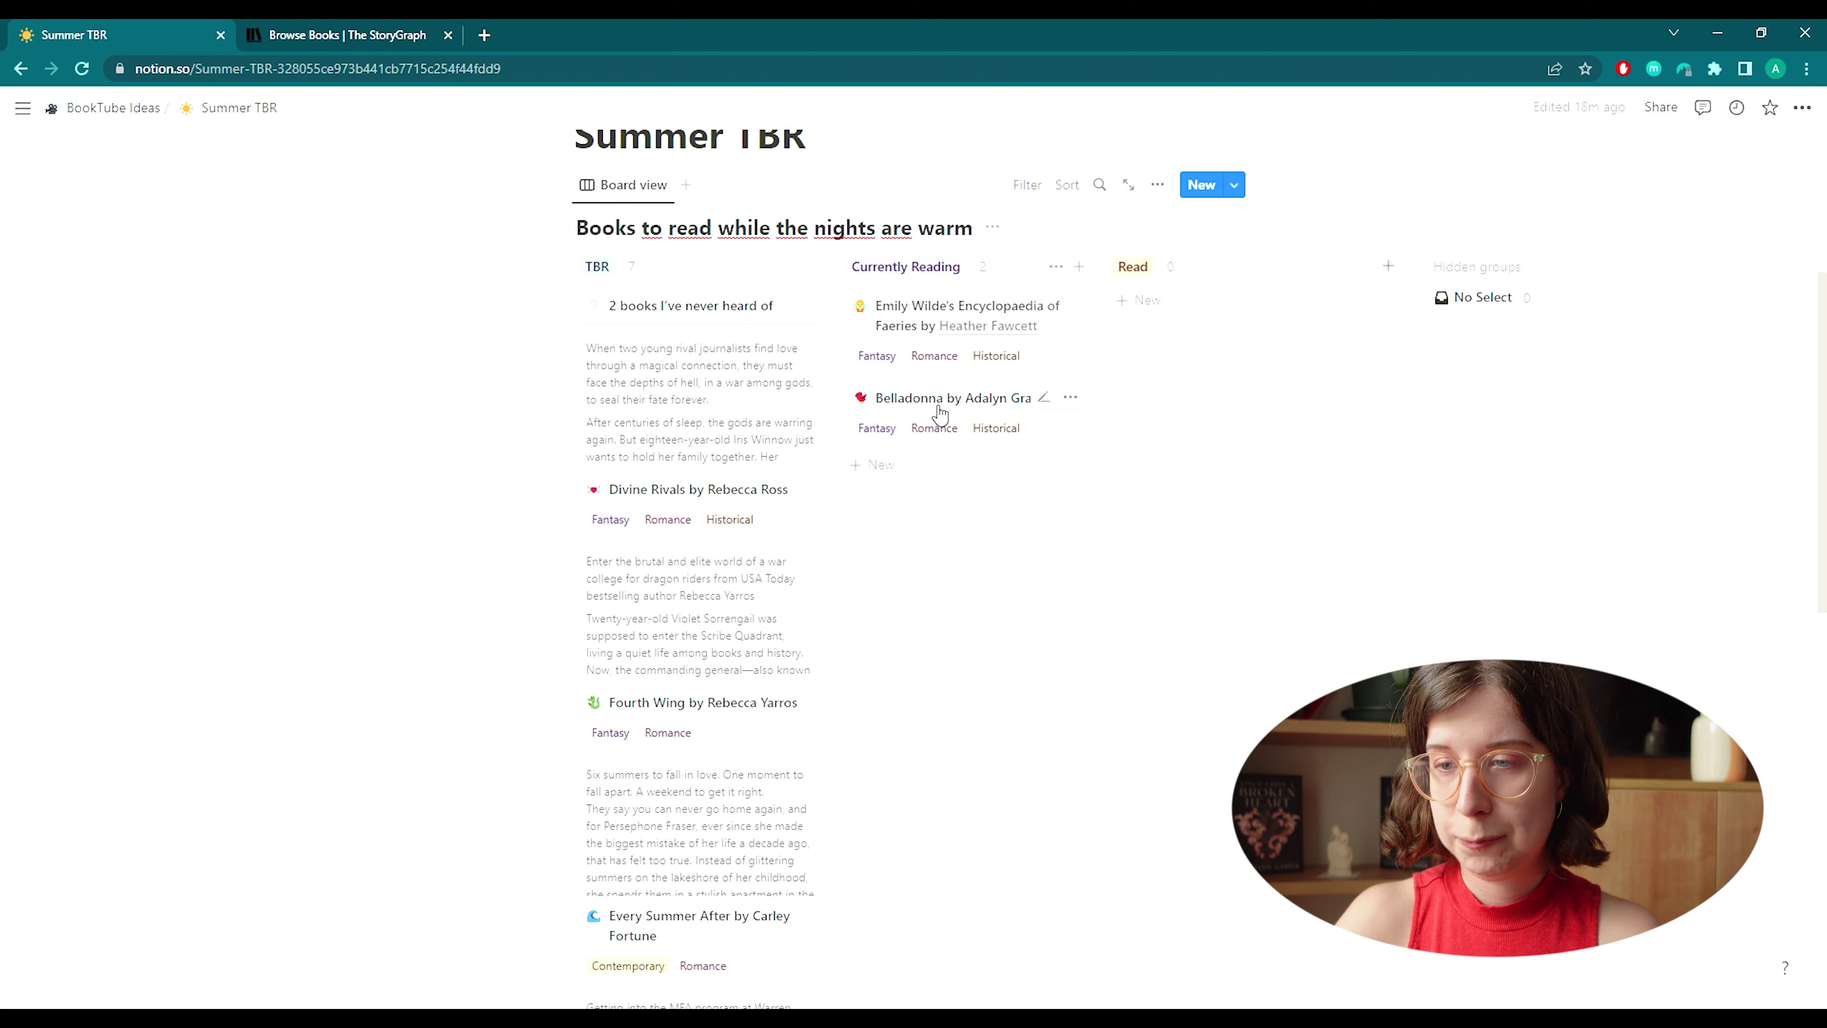
scroll(533, 642, "down", 3)
scroll(536, 646, "down", 5)
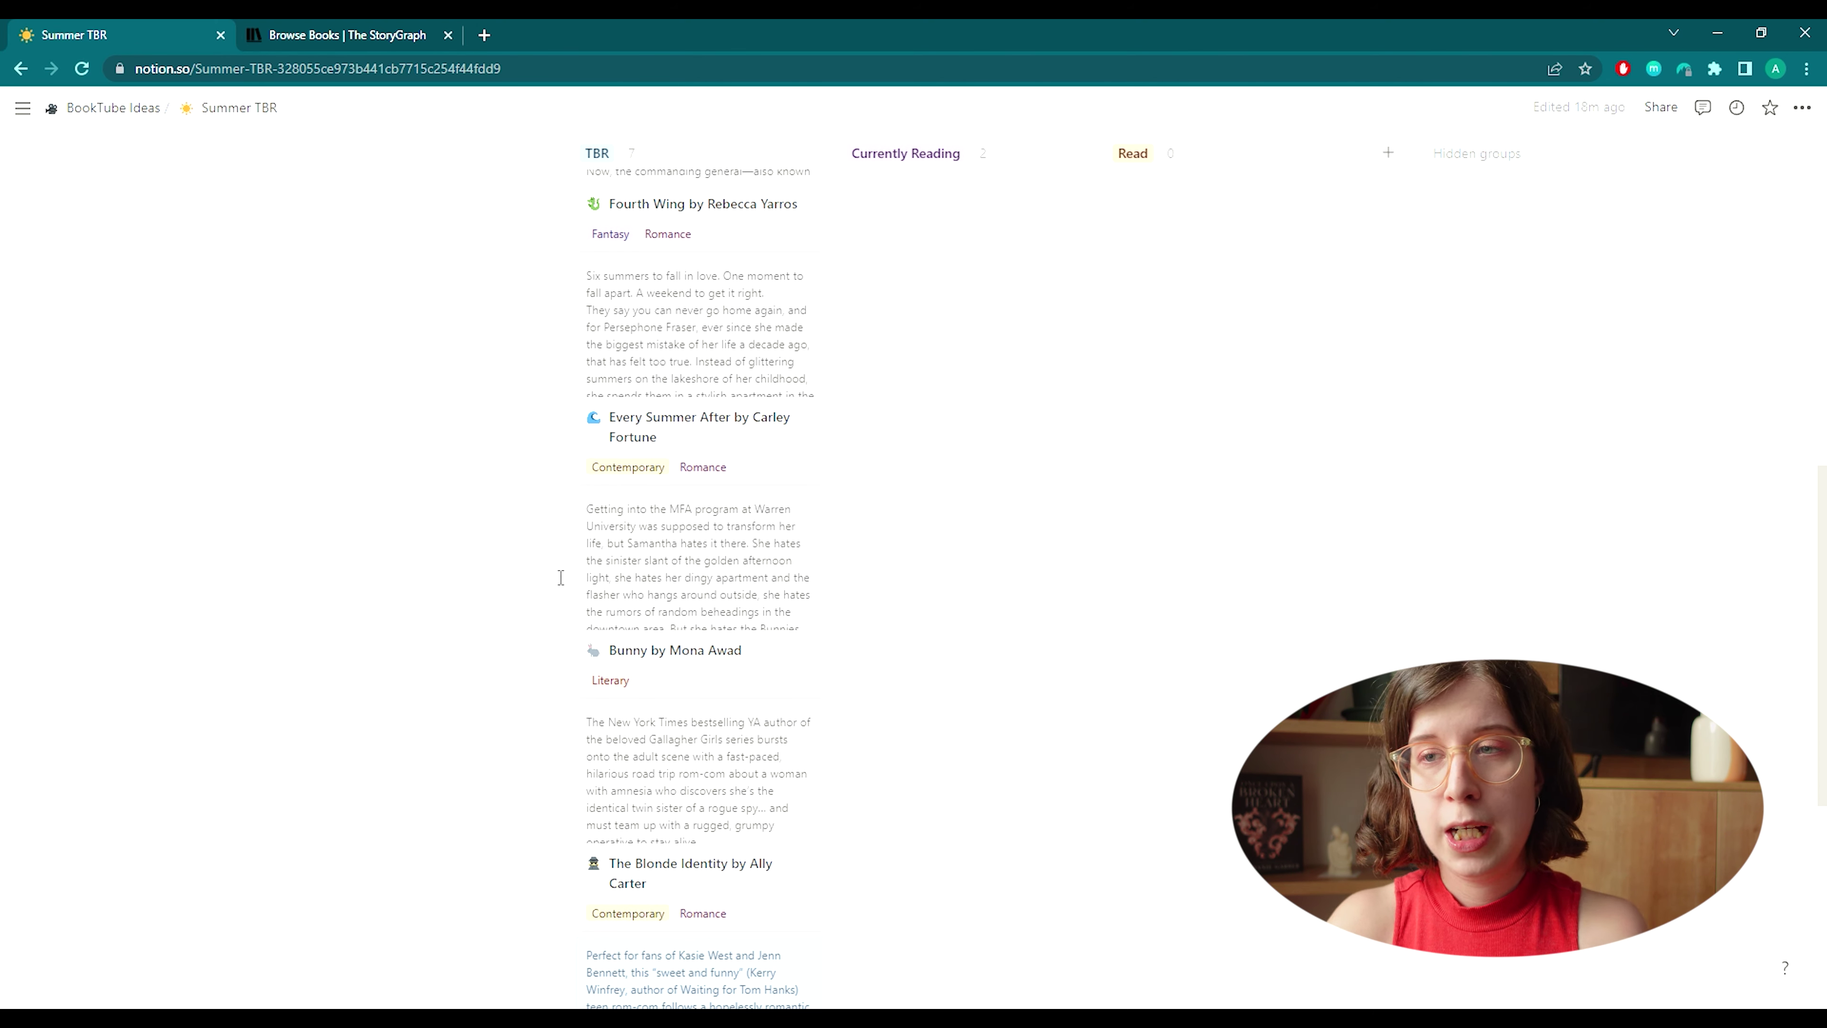
scroll(502, 708, "down", 2)
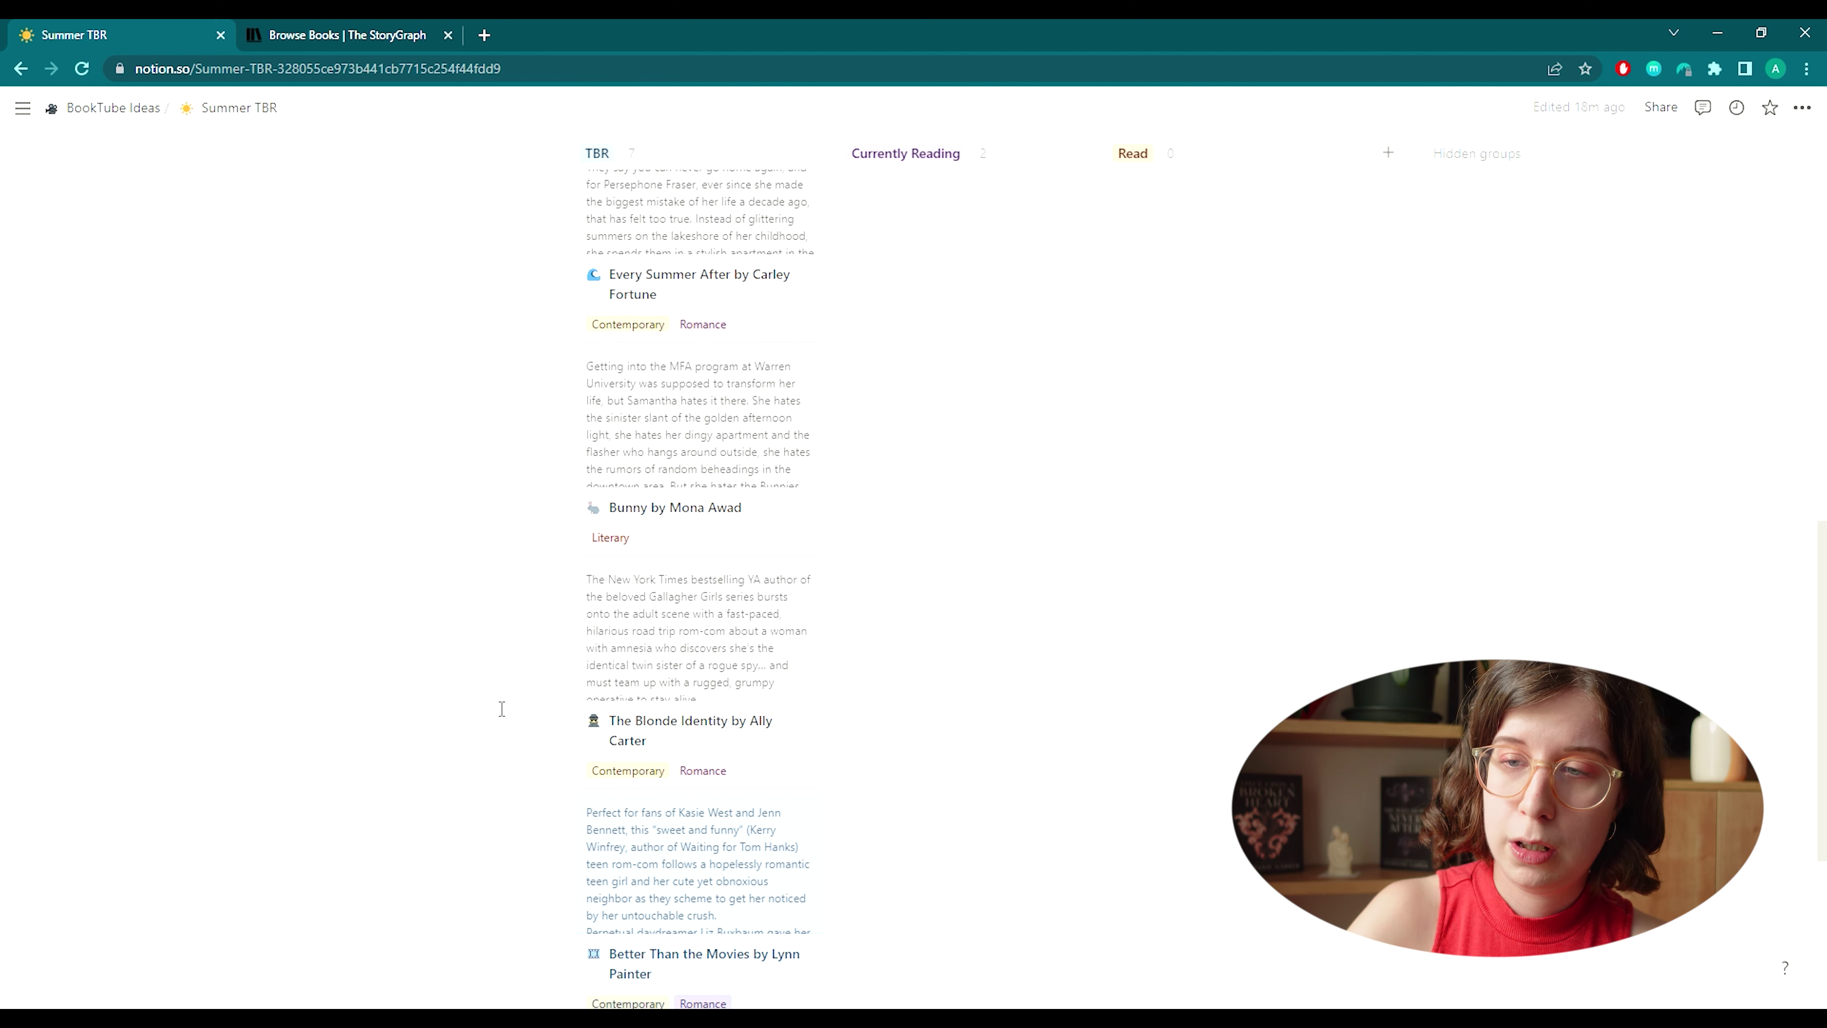
scroll(501, 709, "down", 2)
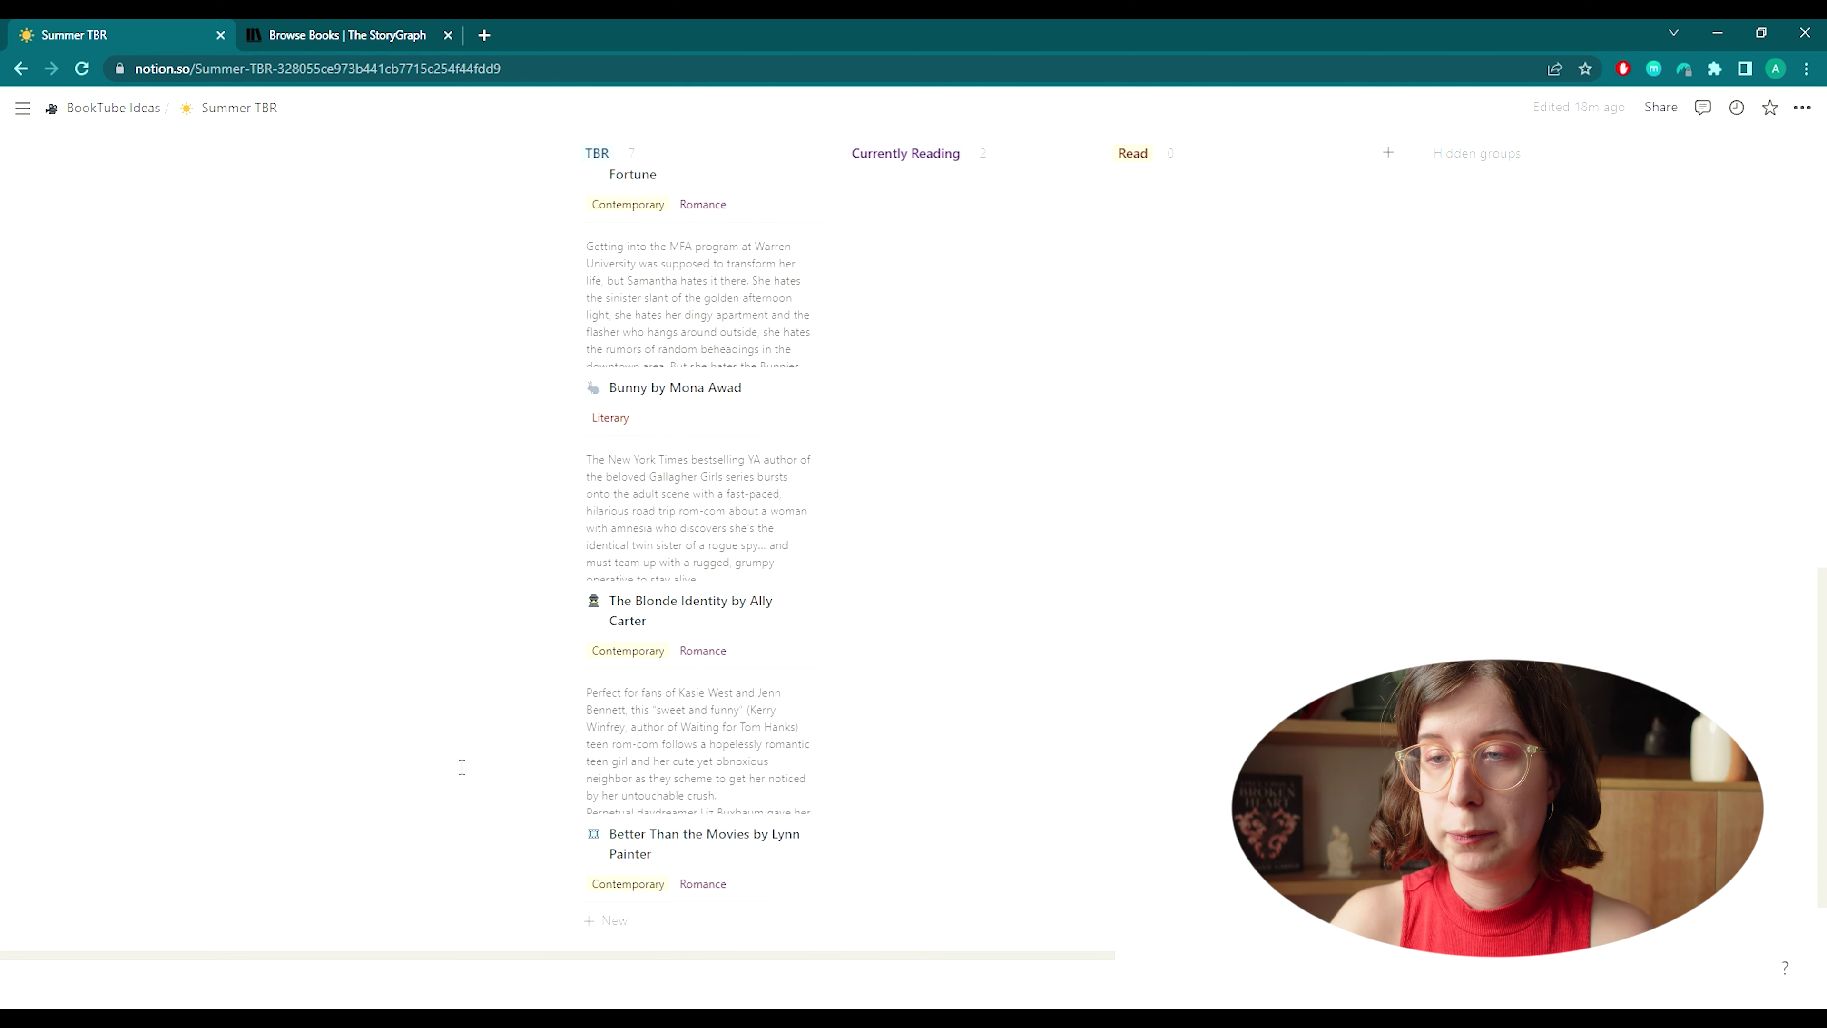
scroll(656, 760, "up", 10)
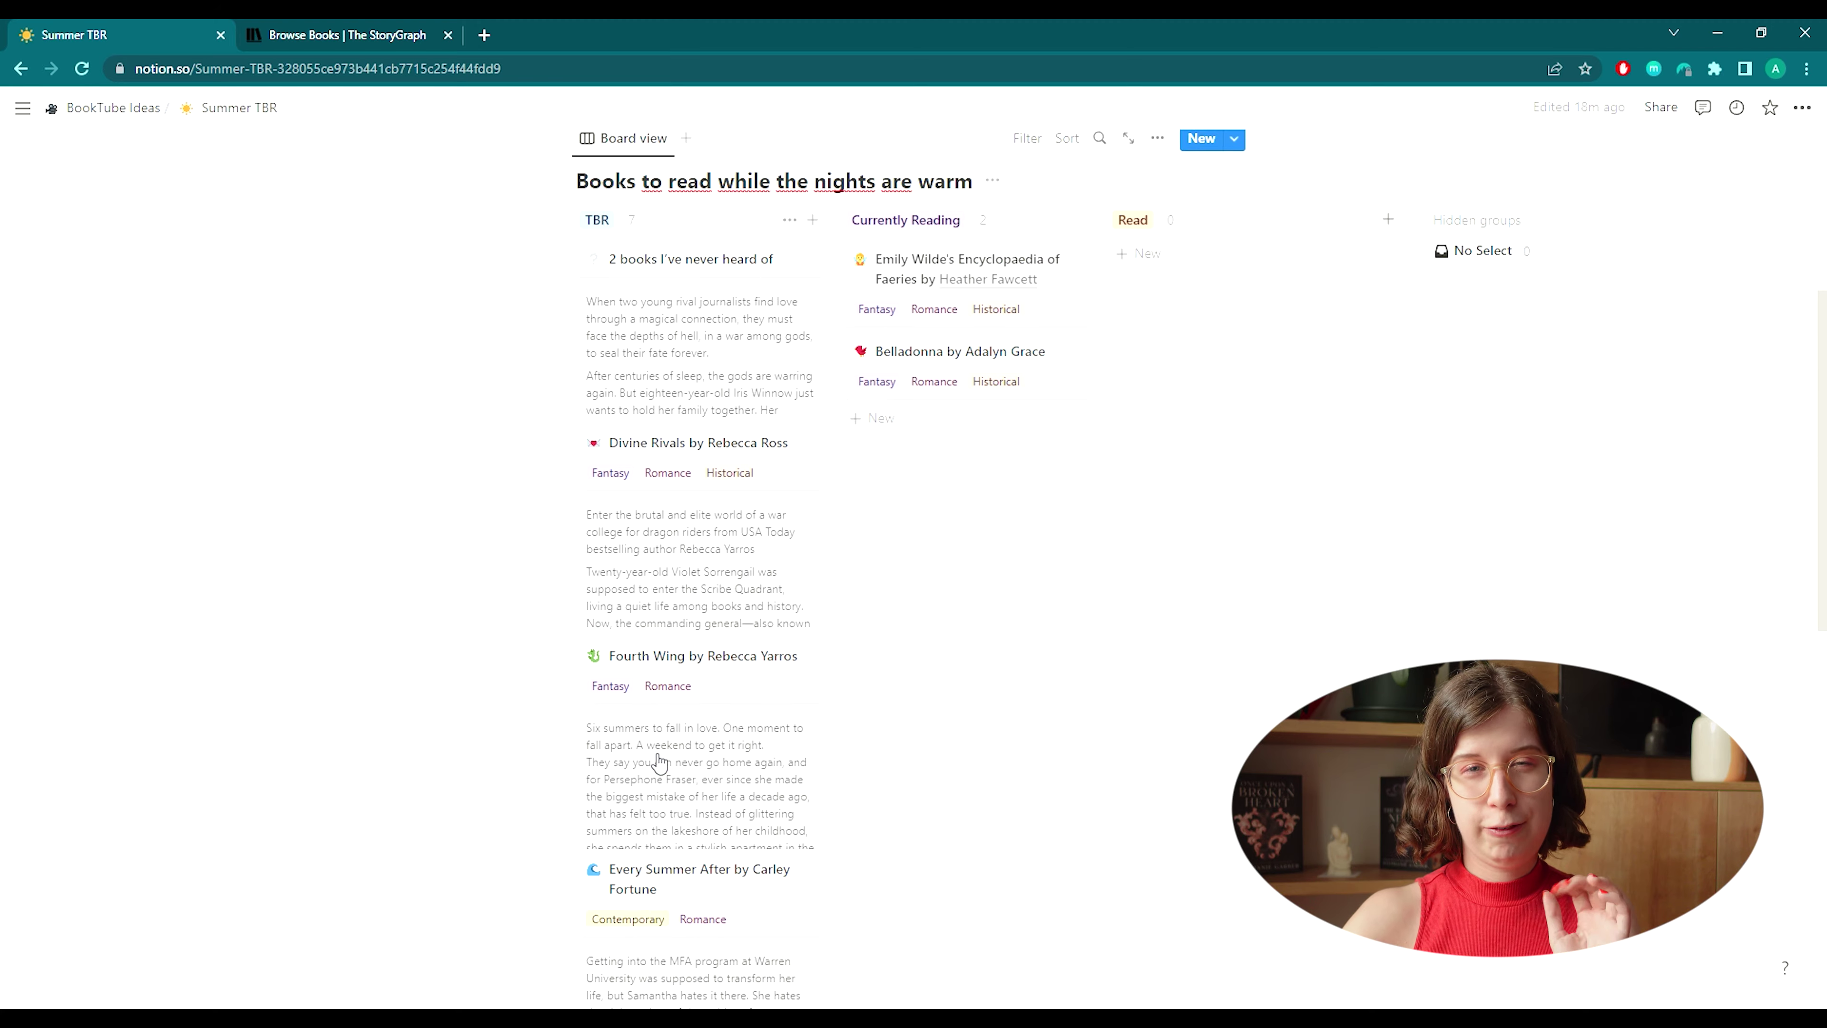
scroll(659, 761, "up", 5)
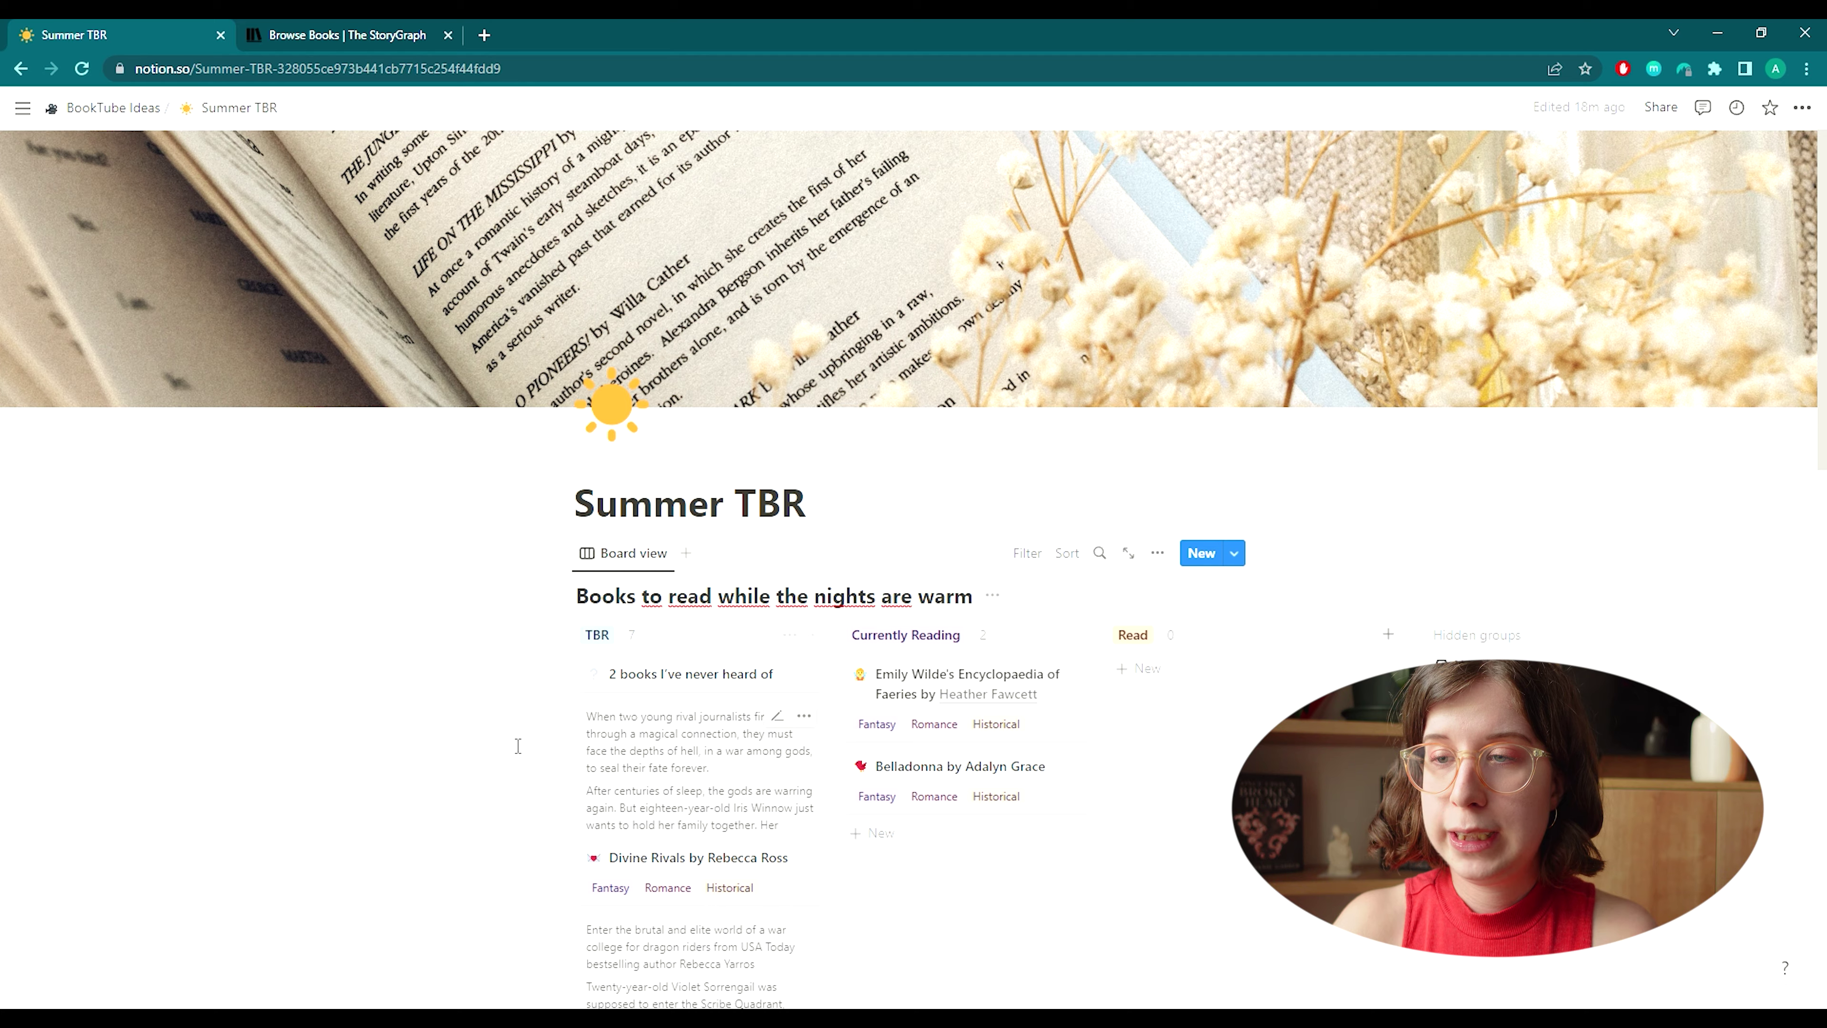
scroll(890, 486, "down", 3)
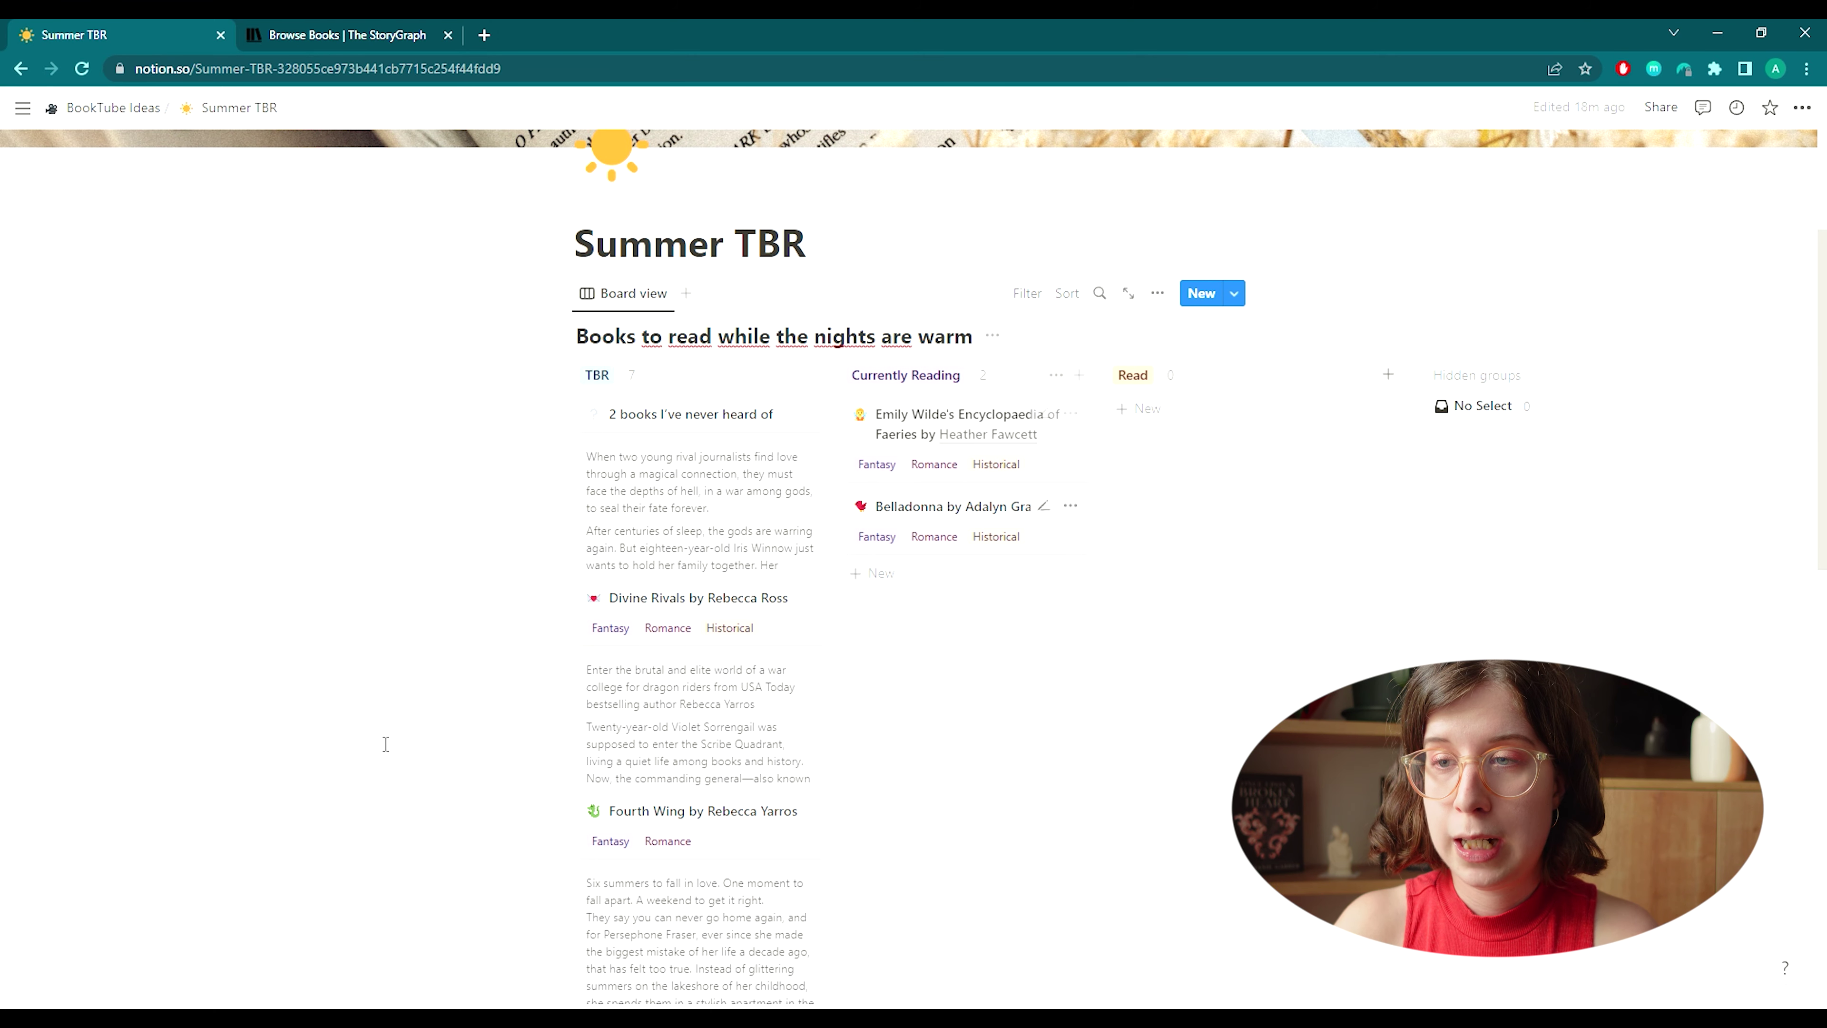
scroll(562, 650, "down", 5)
scroll(562, 650, "down", 3)
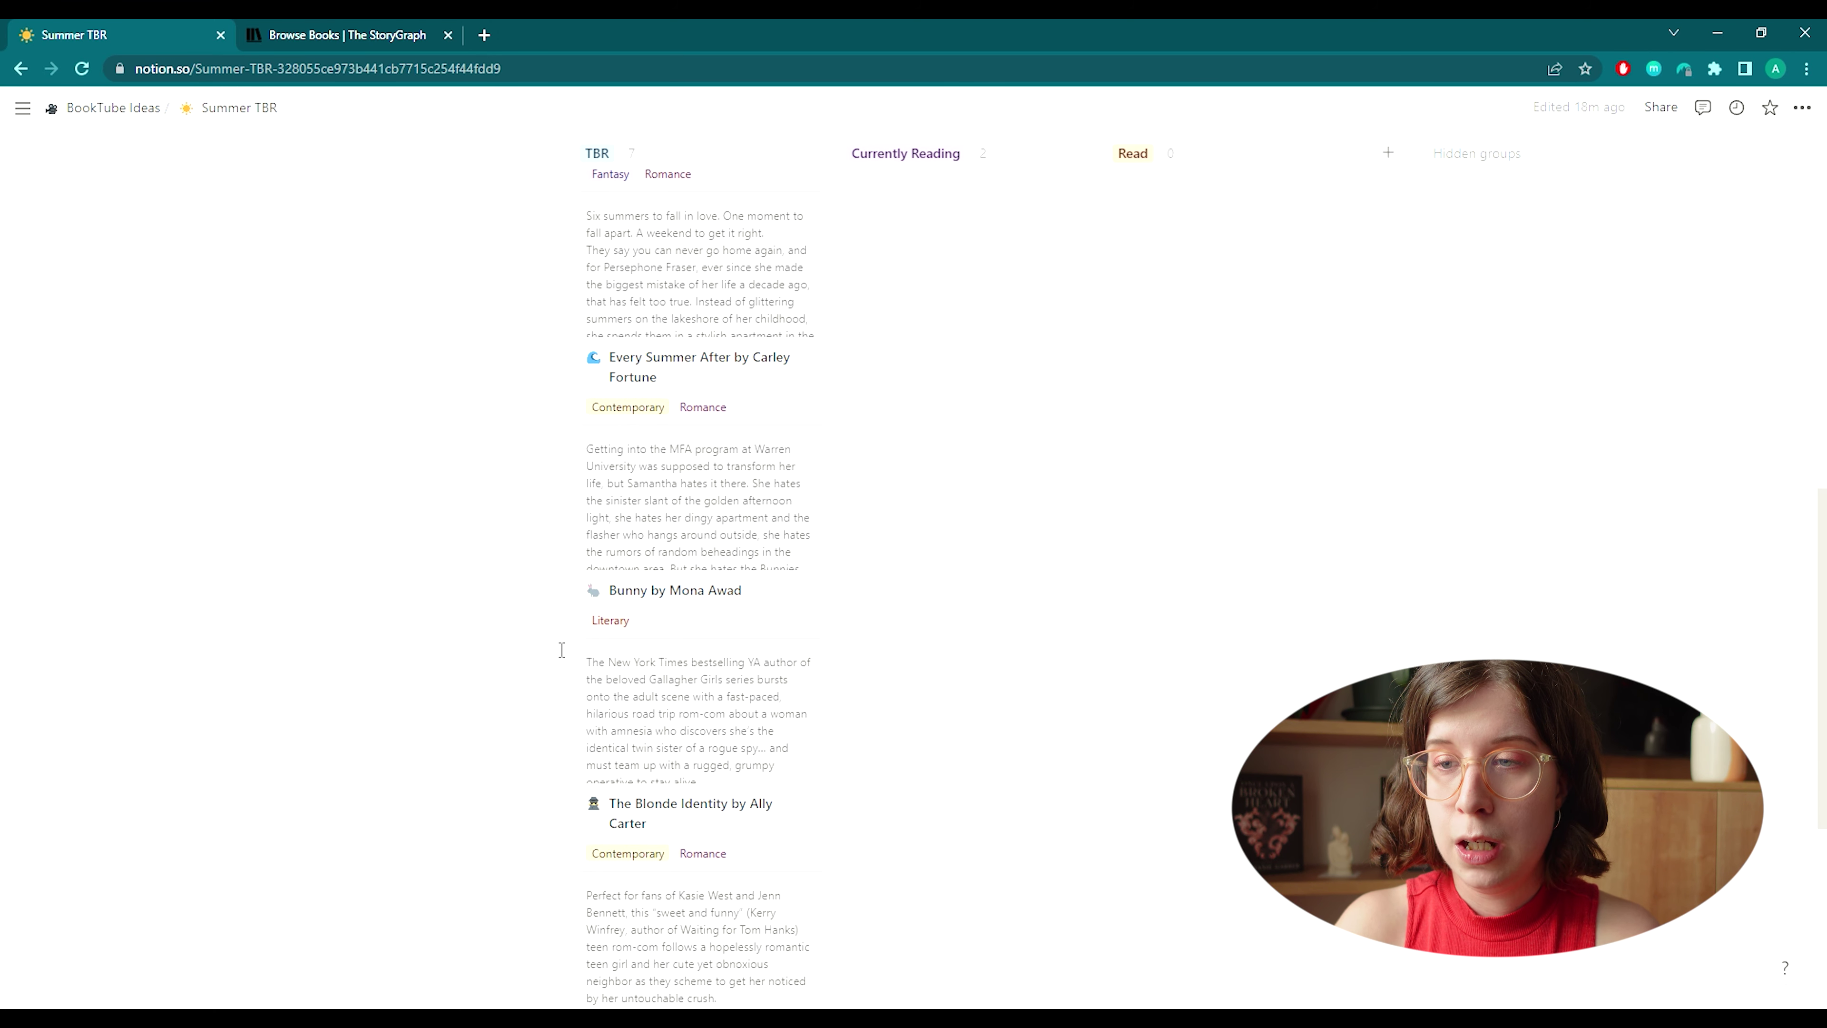
scroll(514, 832, "down", 1)
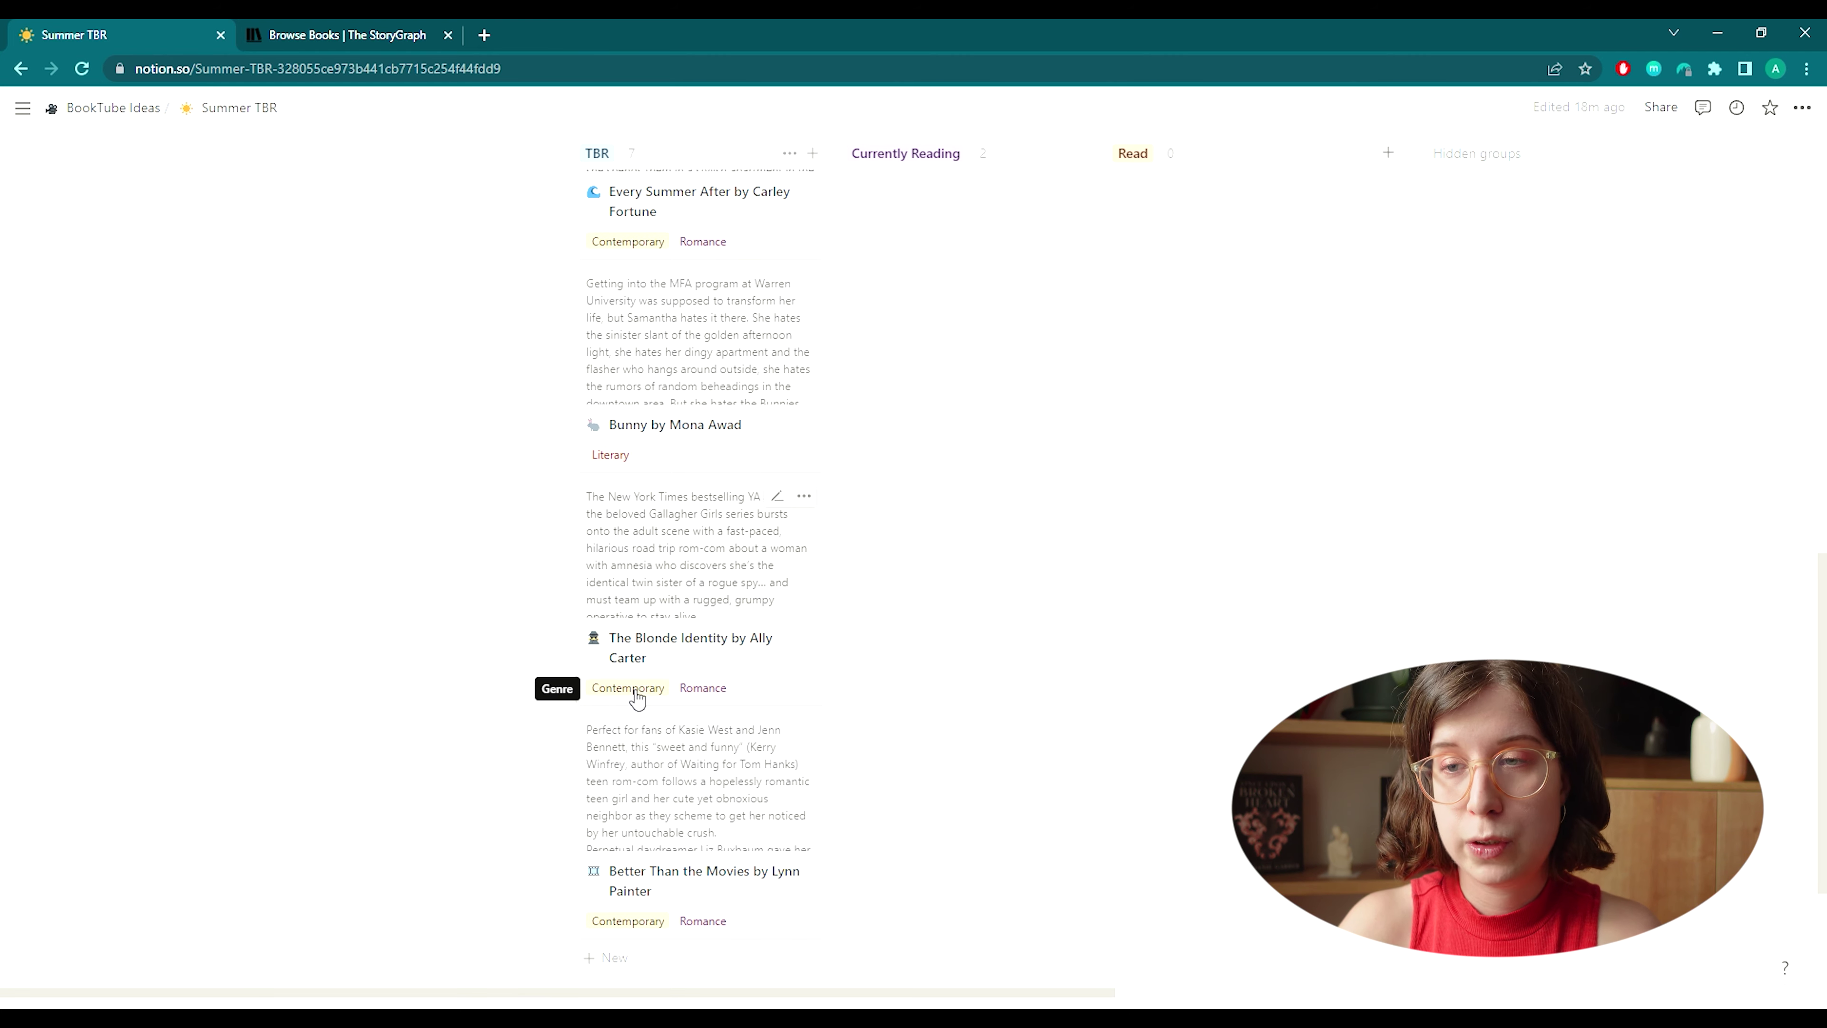
scroll(507, 642, "up", 5)
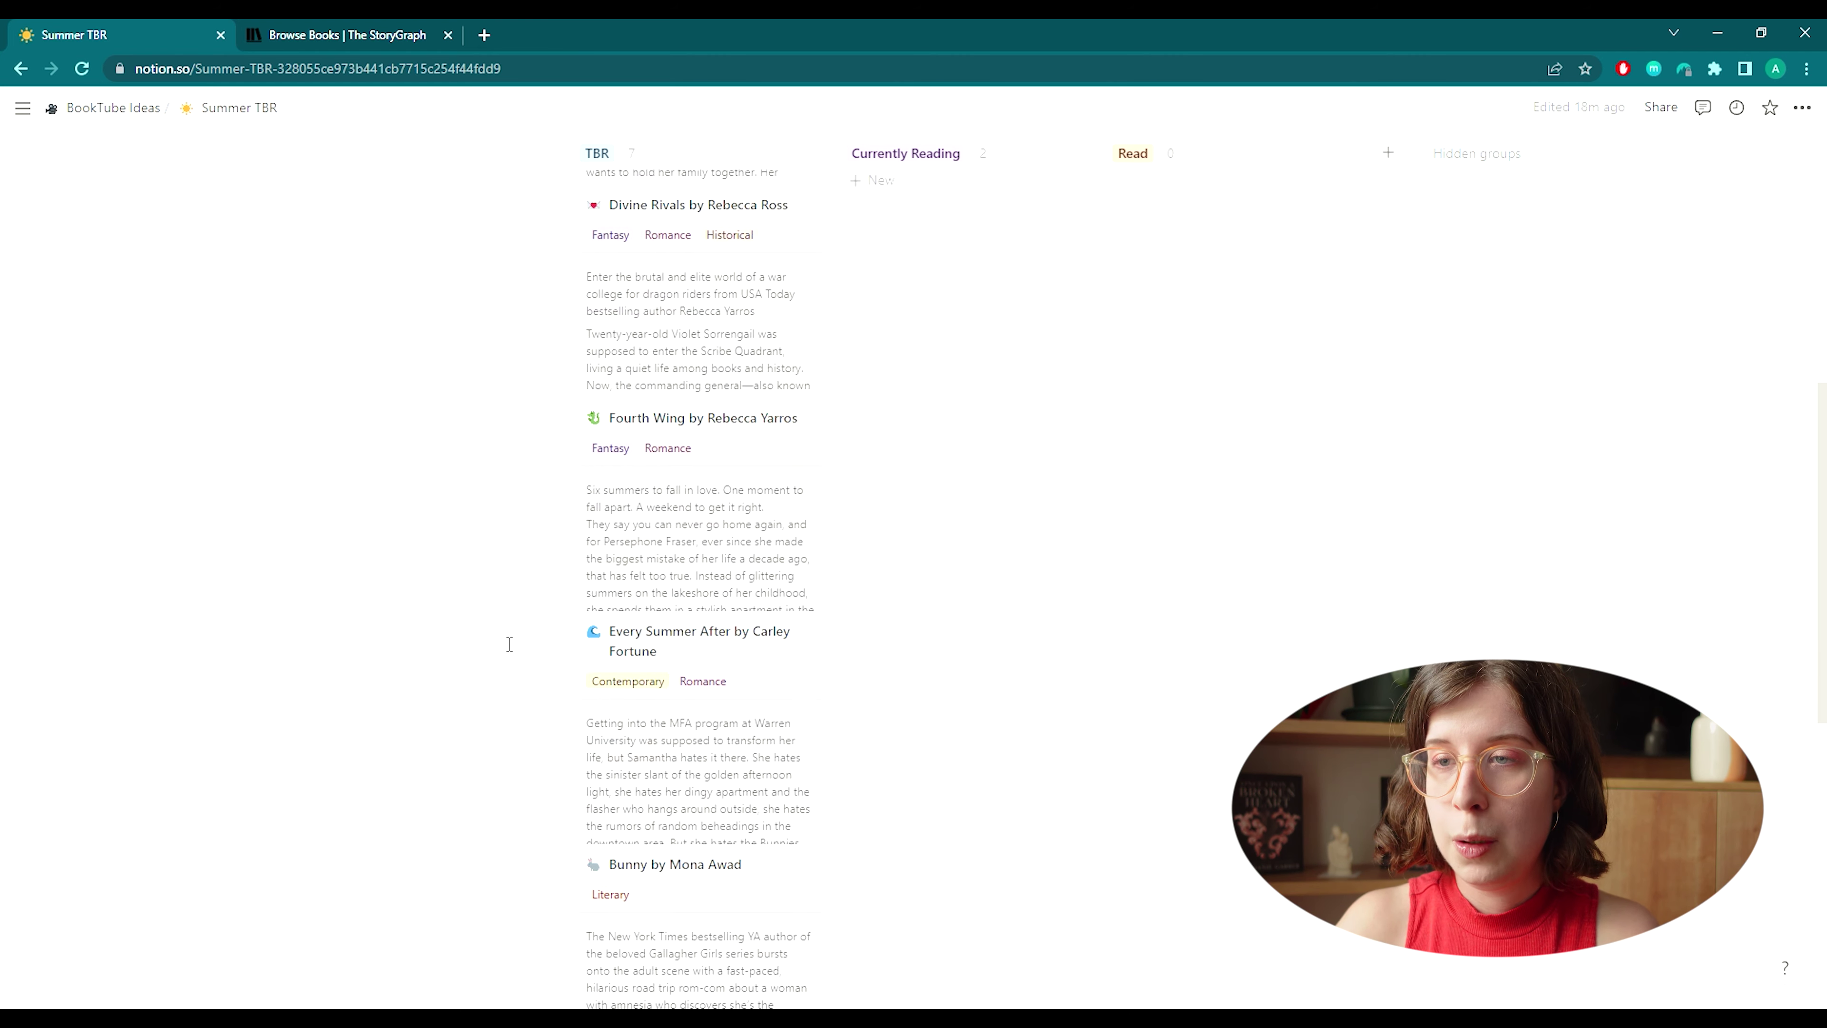
scroll(508, 643, "up", 5)
scroll(653, 483, "down", 1)
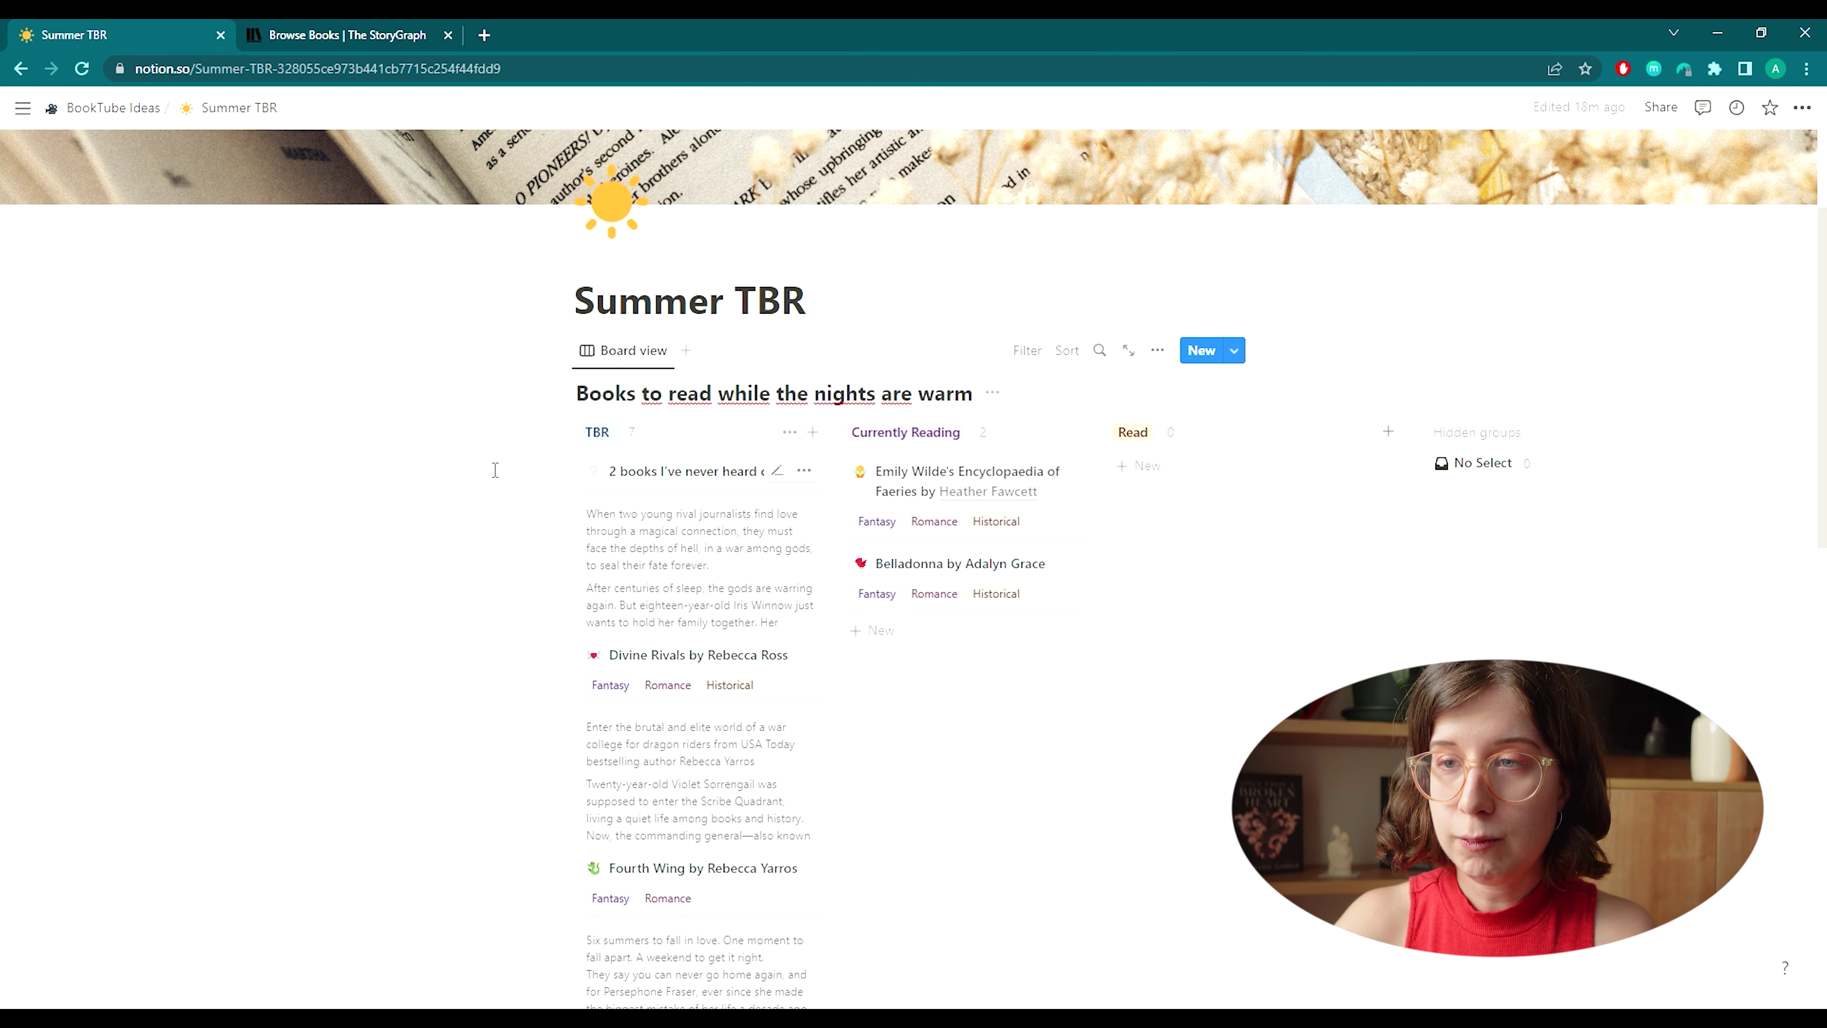
scroll(490, 470, "down", 1)
scroll(490, 469, "up", 3)
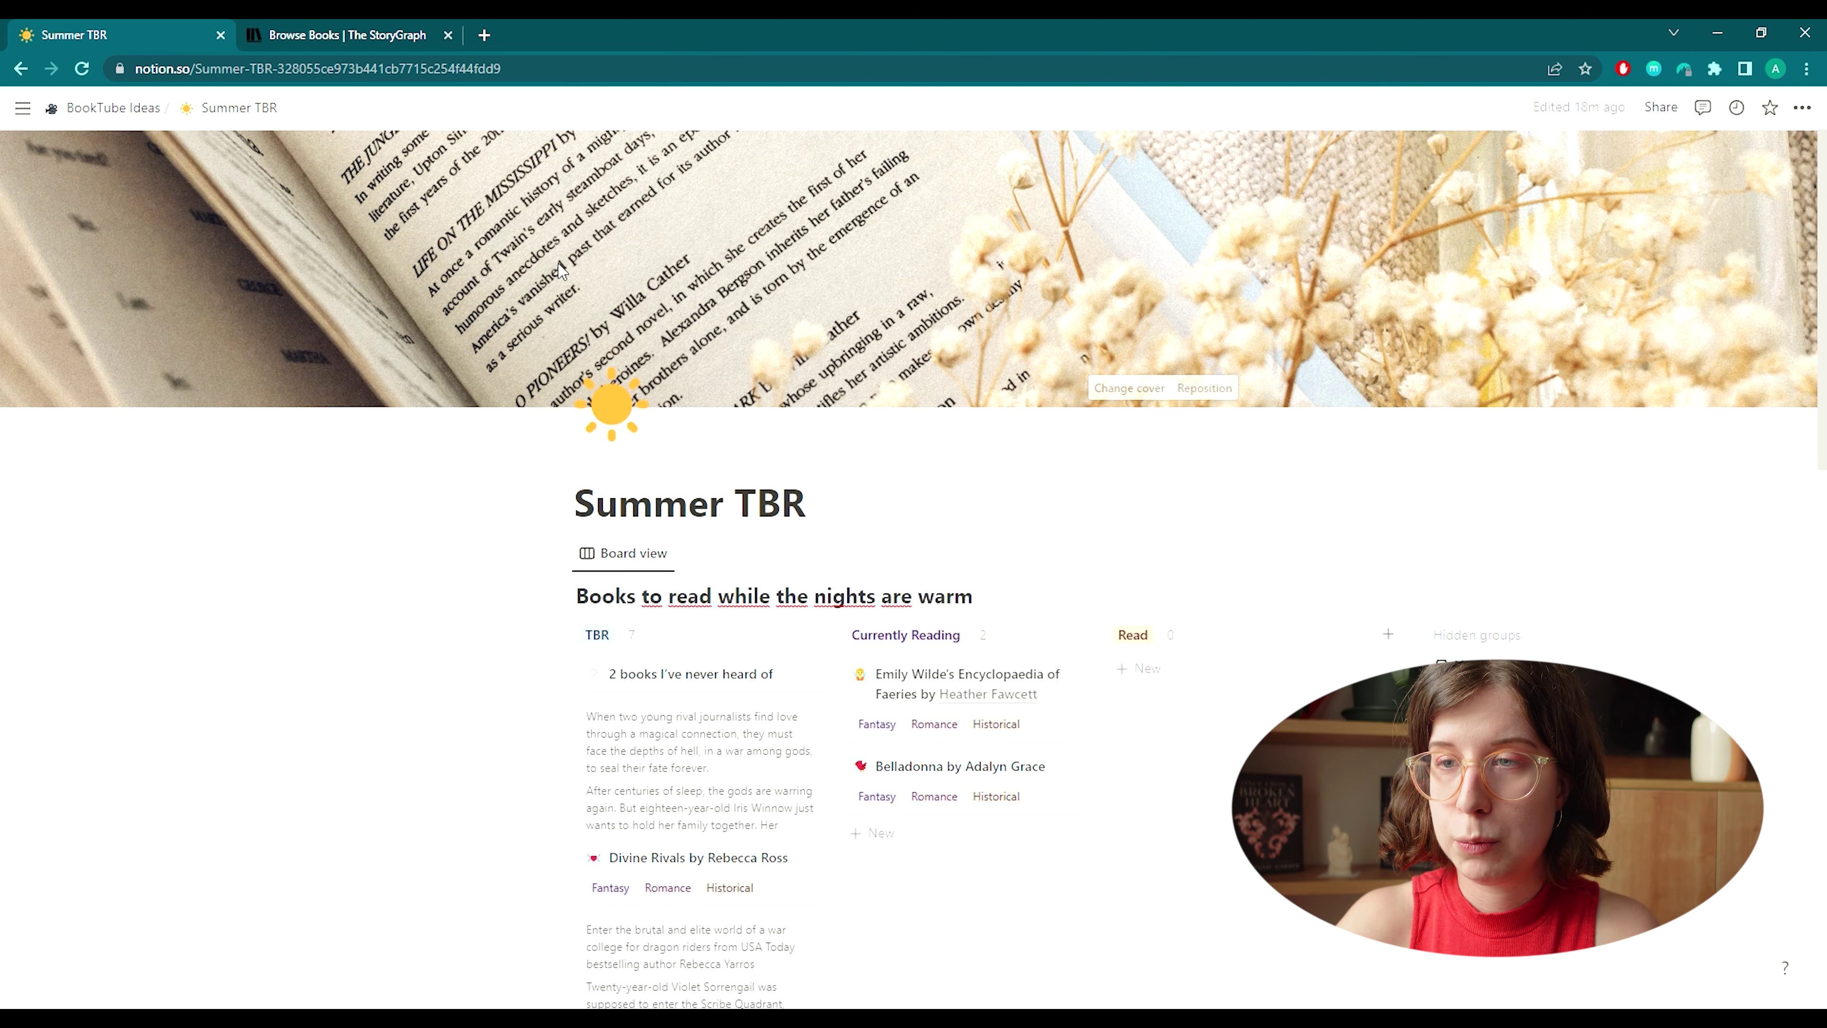
scroll(527, 710, "down", 1)
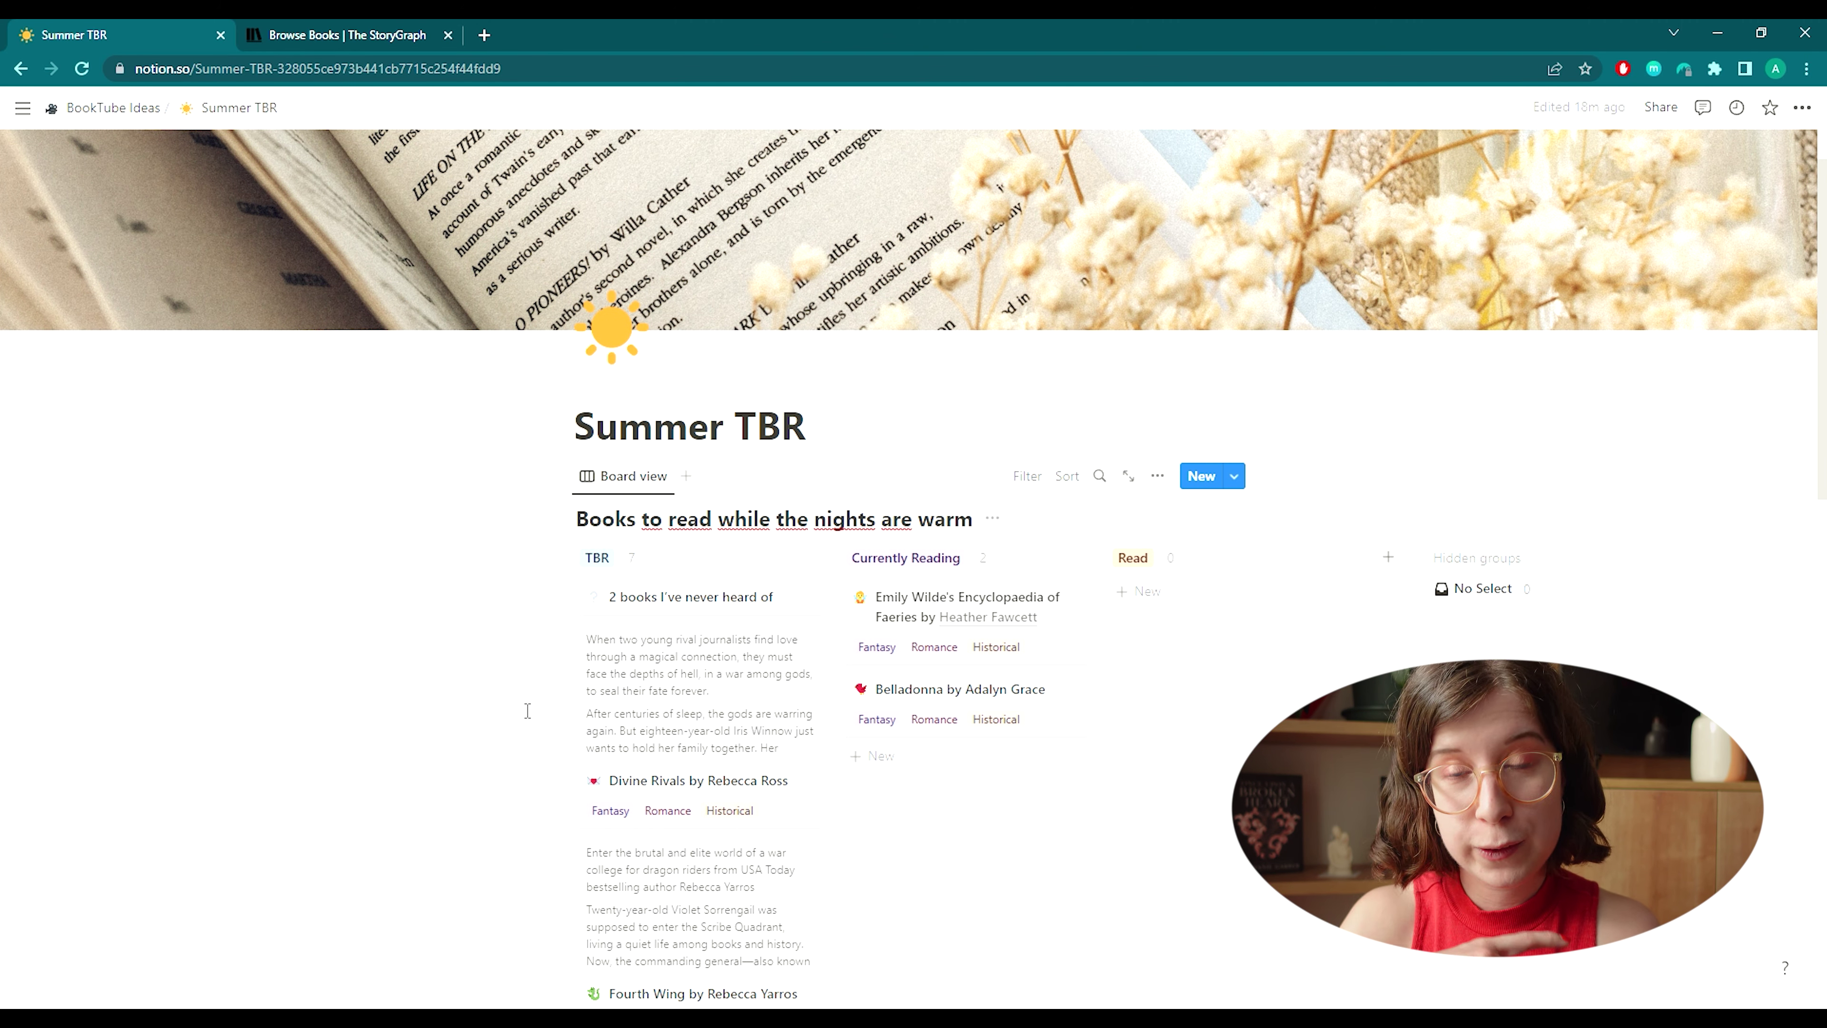
scroll(528, 710, "up", 1)
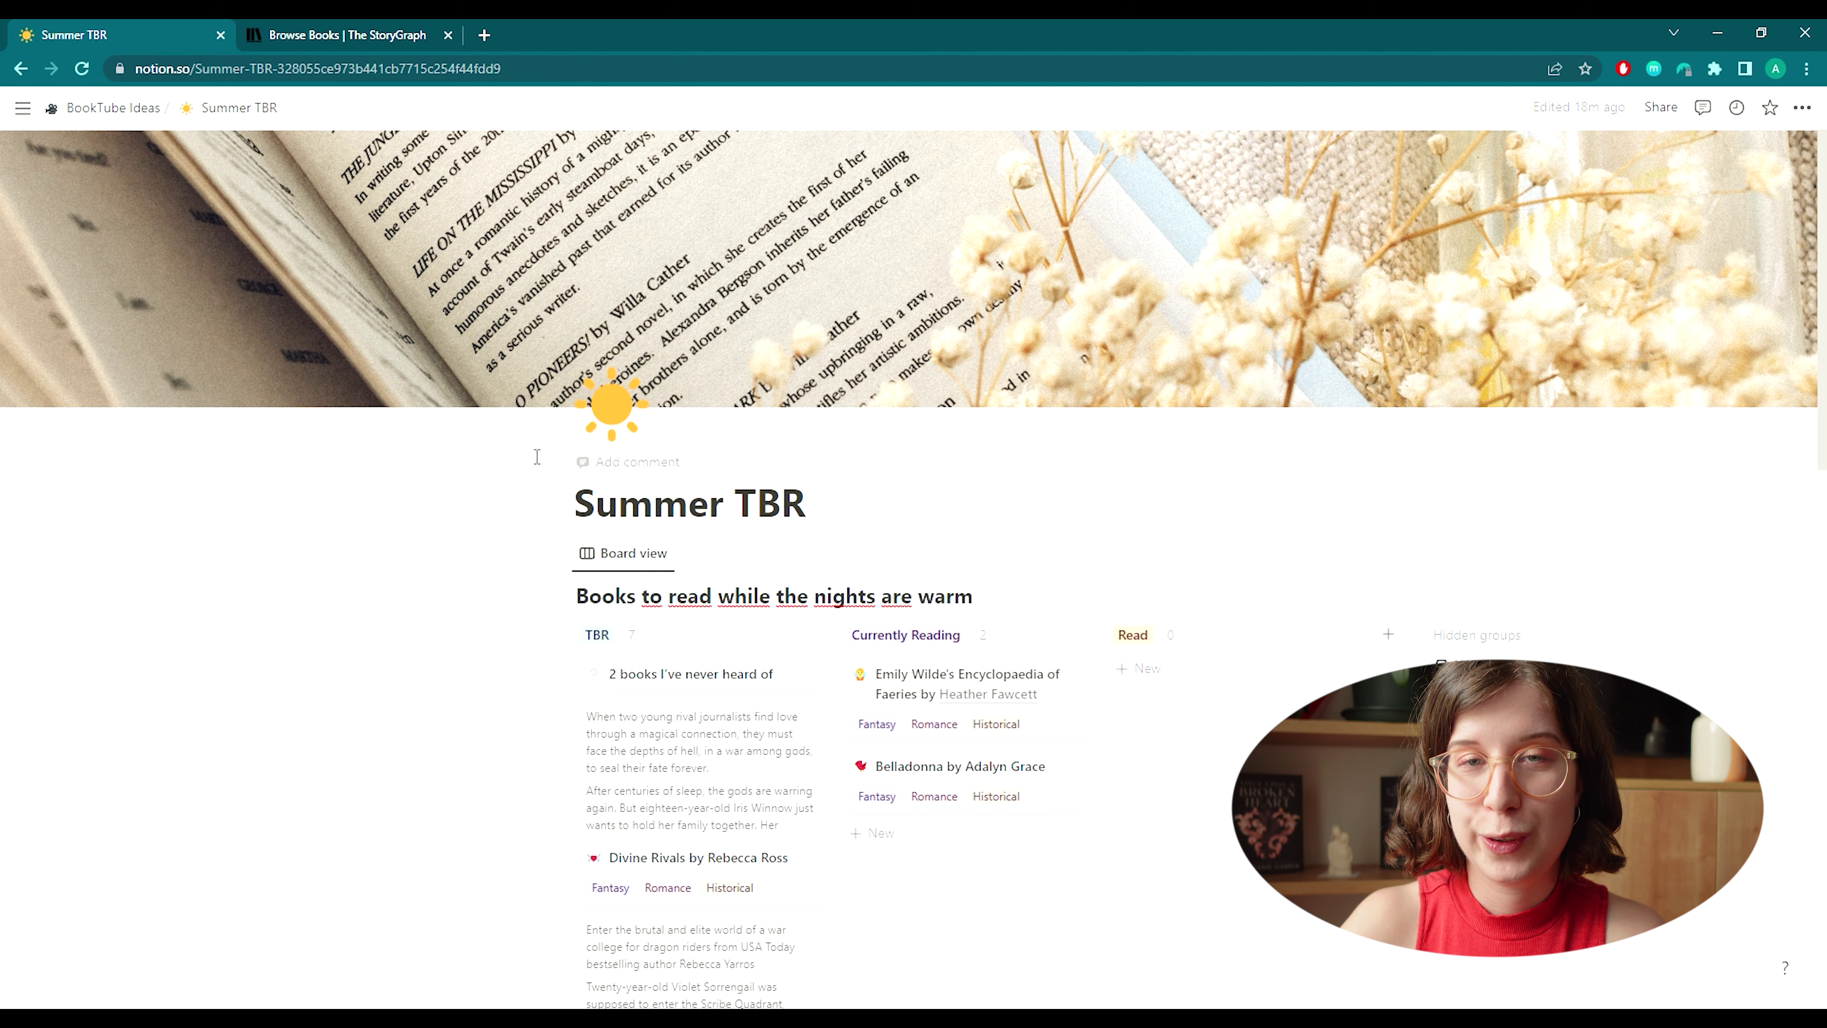
scroll(532, 490, "down", 3)
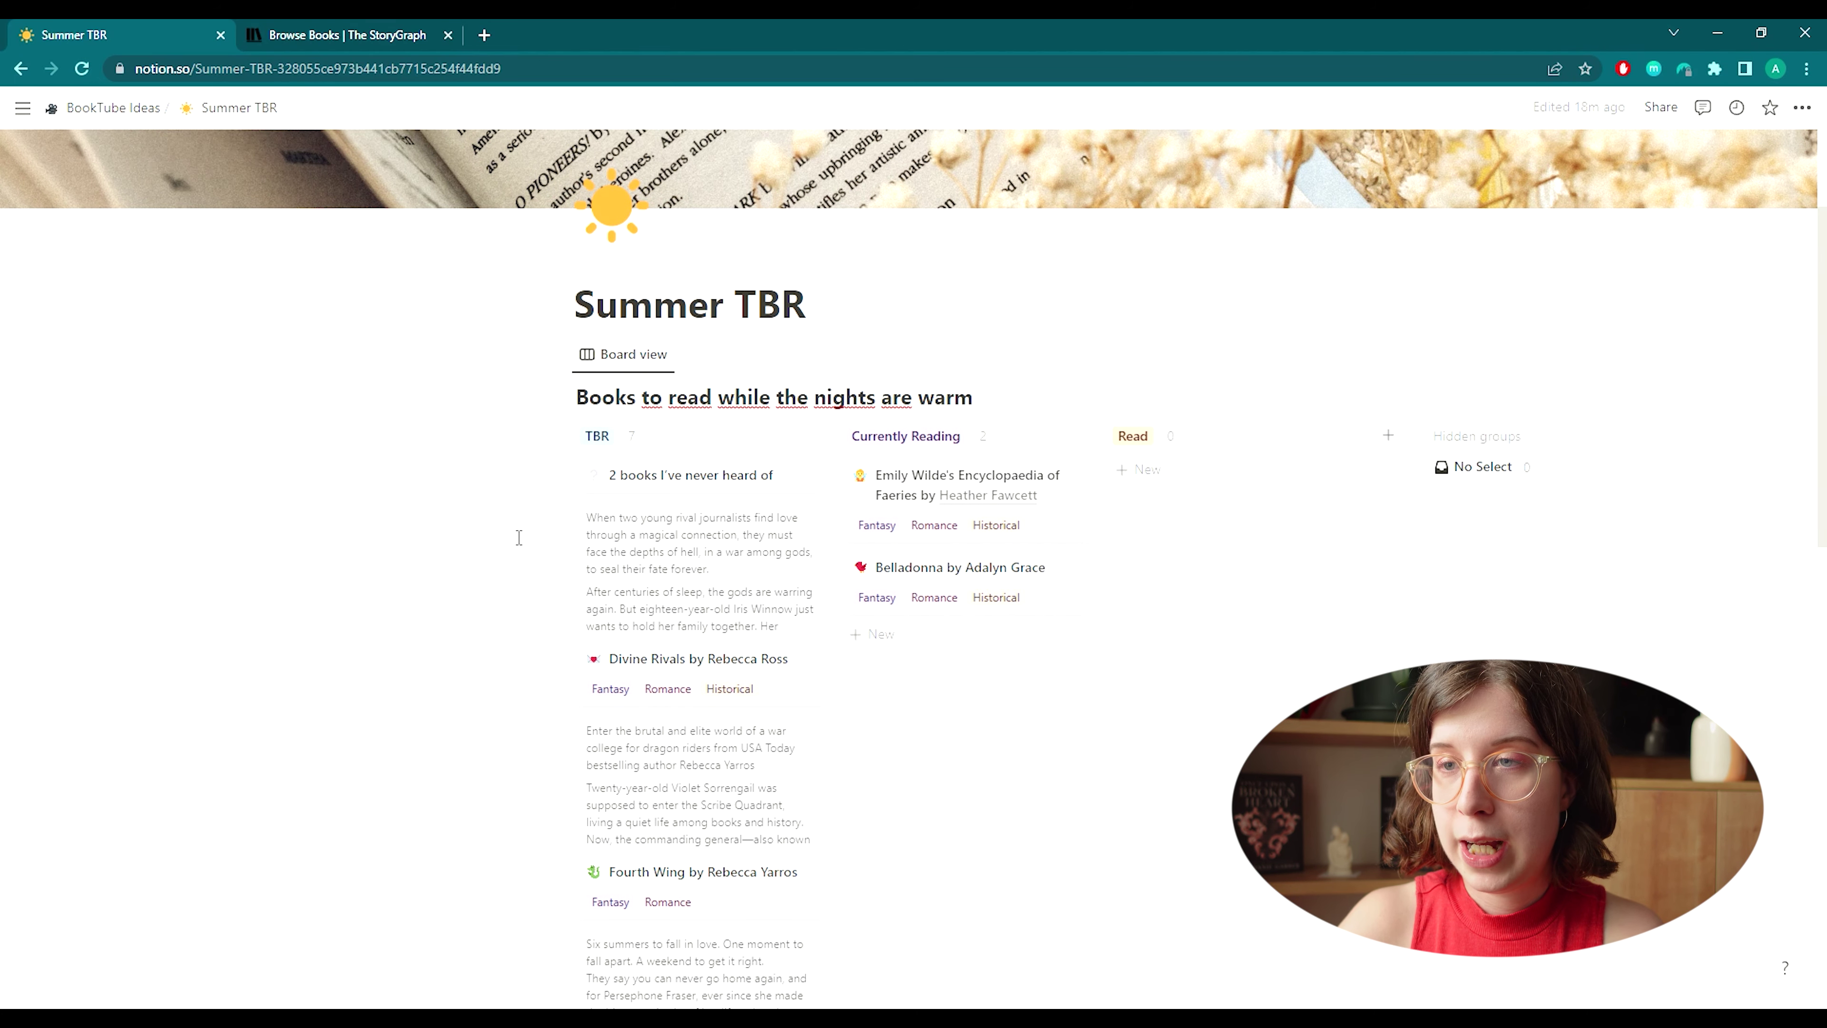
scroll(460, 521, "down", 1)
scroll(460, 521, "down", 1)
scroll(460, 521, "down", 1)
scroll(461, 522, "up", 4)
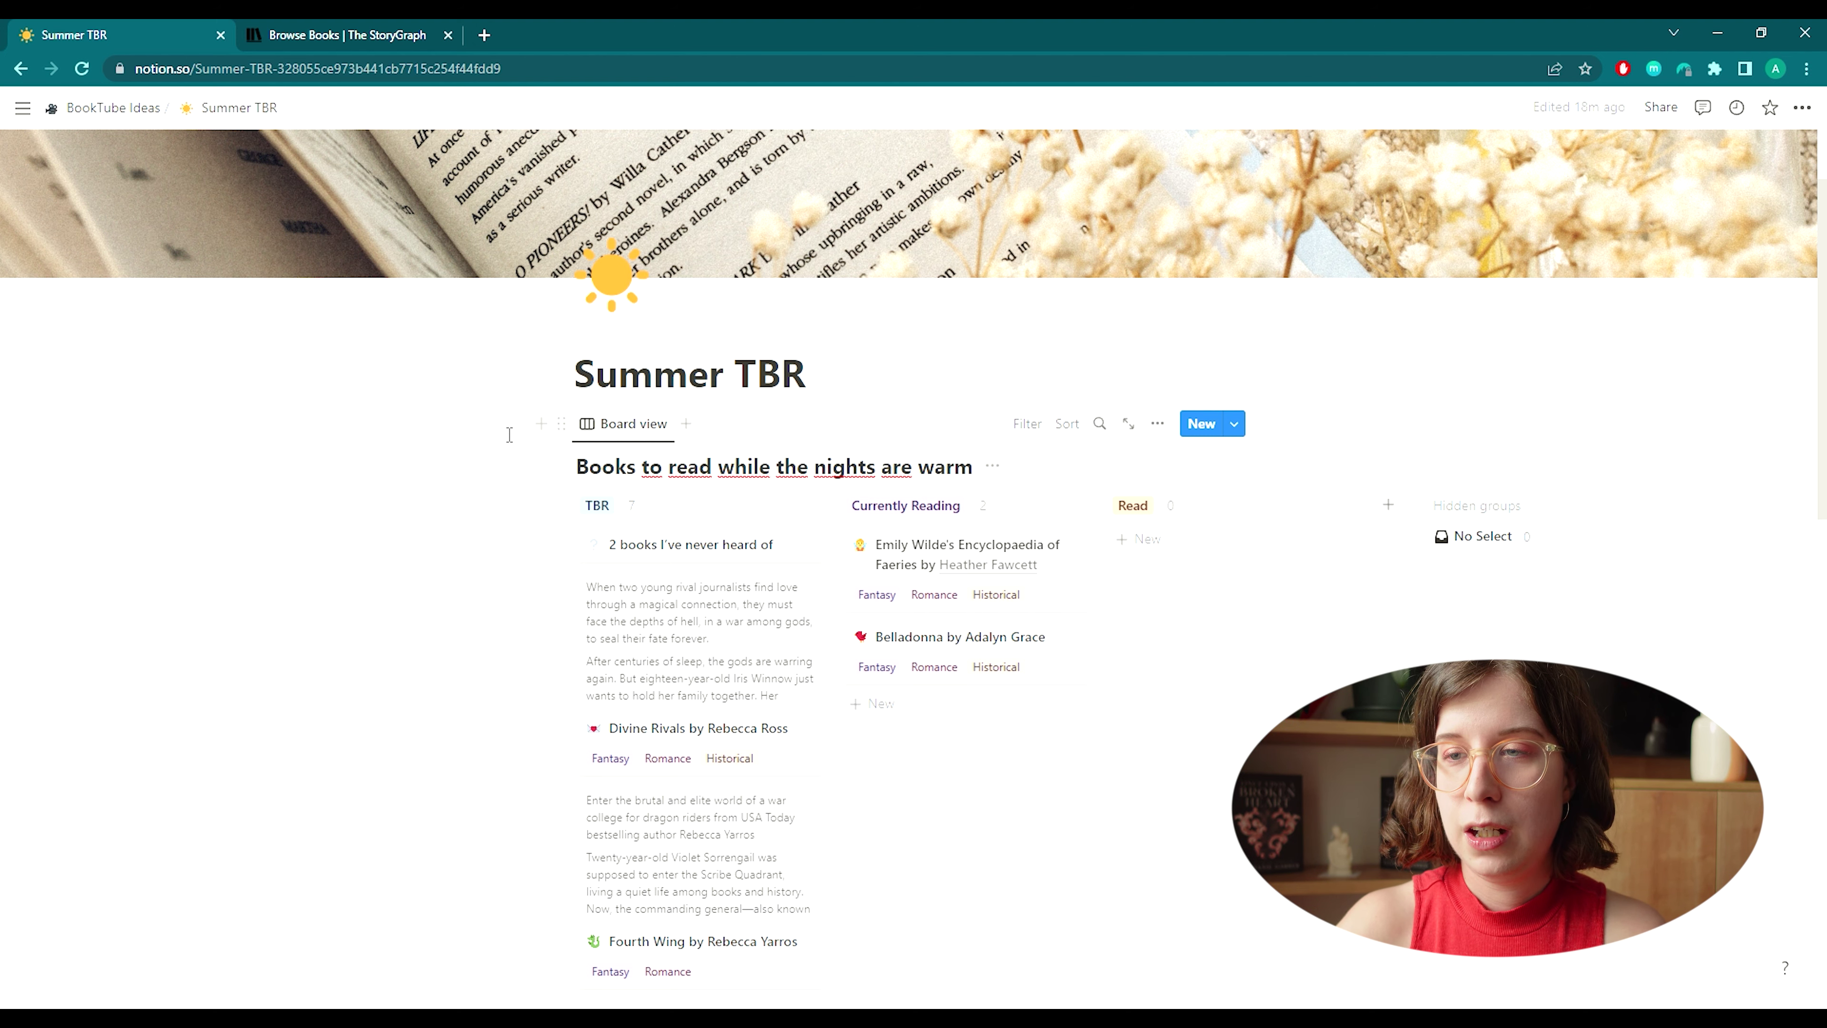
scroll(509, 435, "down", 10)
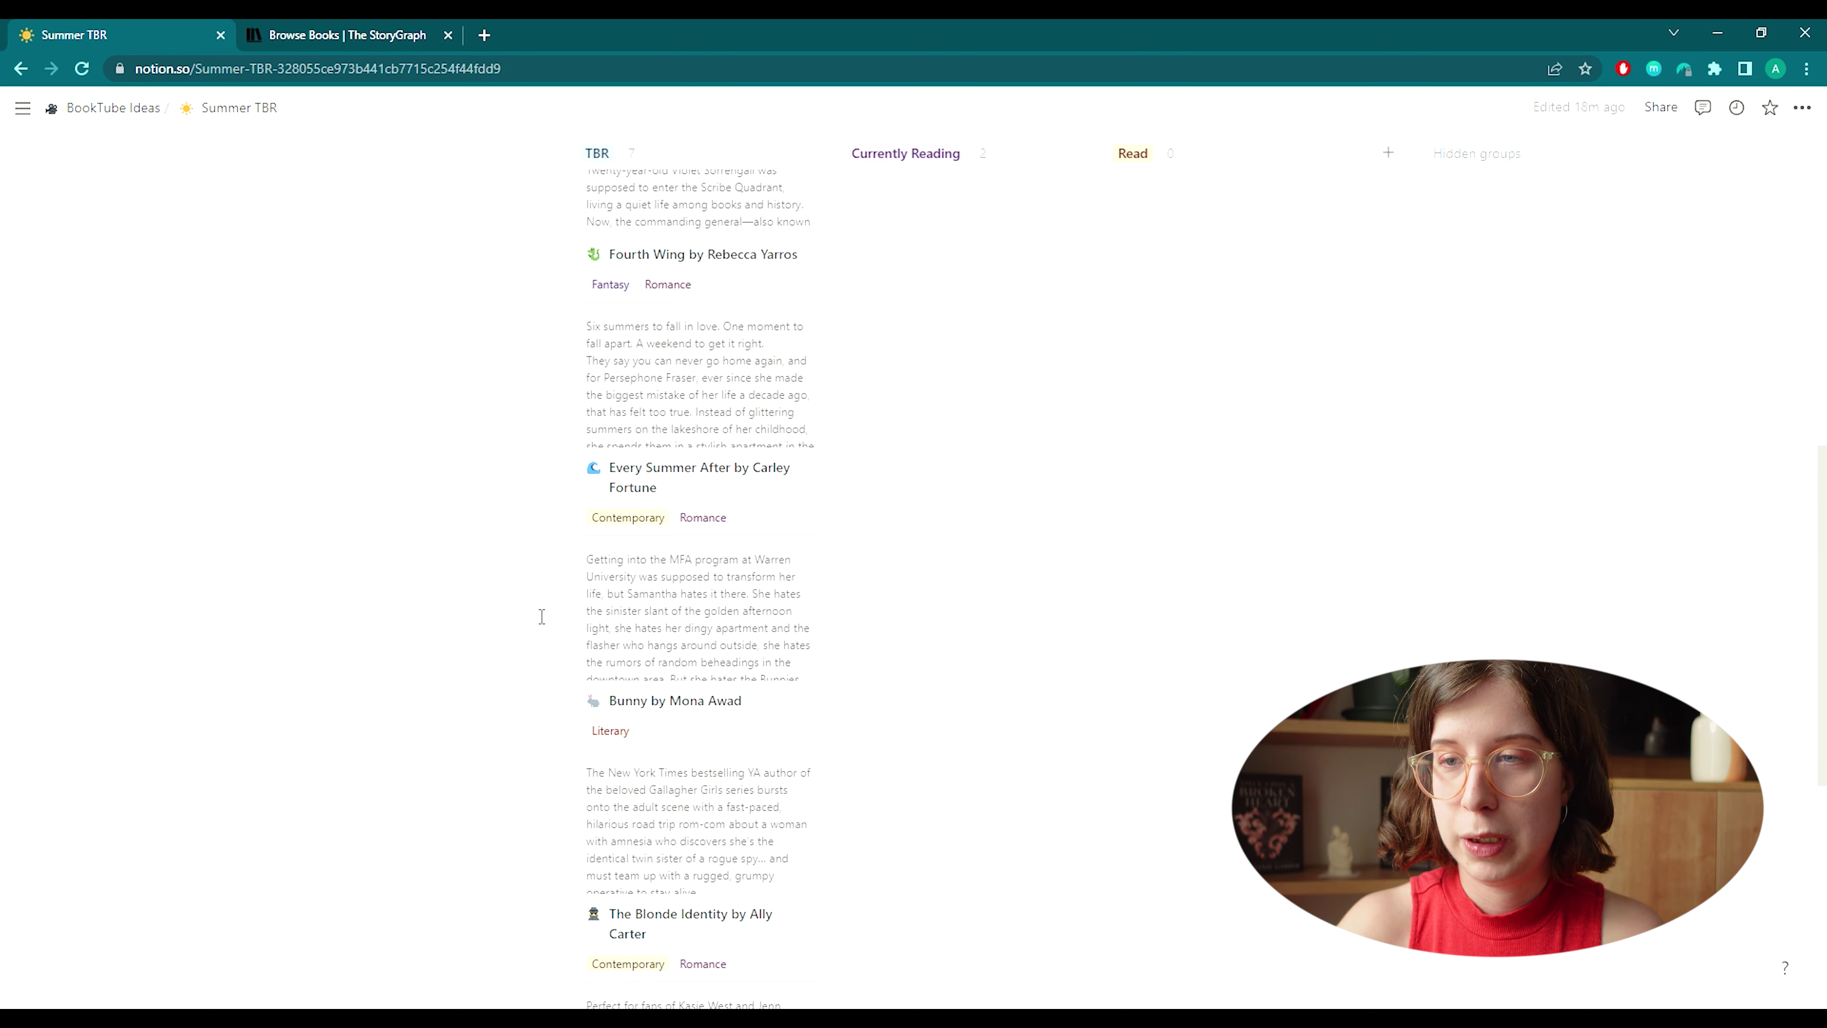
scroll(541, 617, "up", 10)
scroll(752, 549, "down", 5)
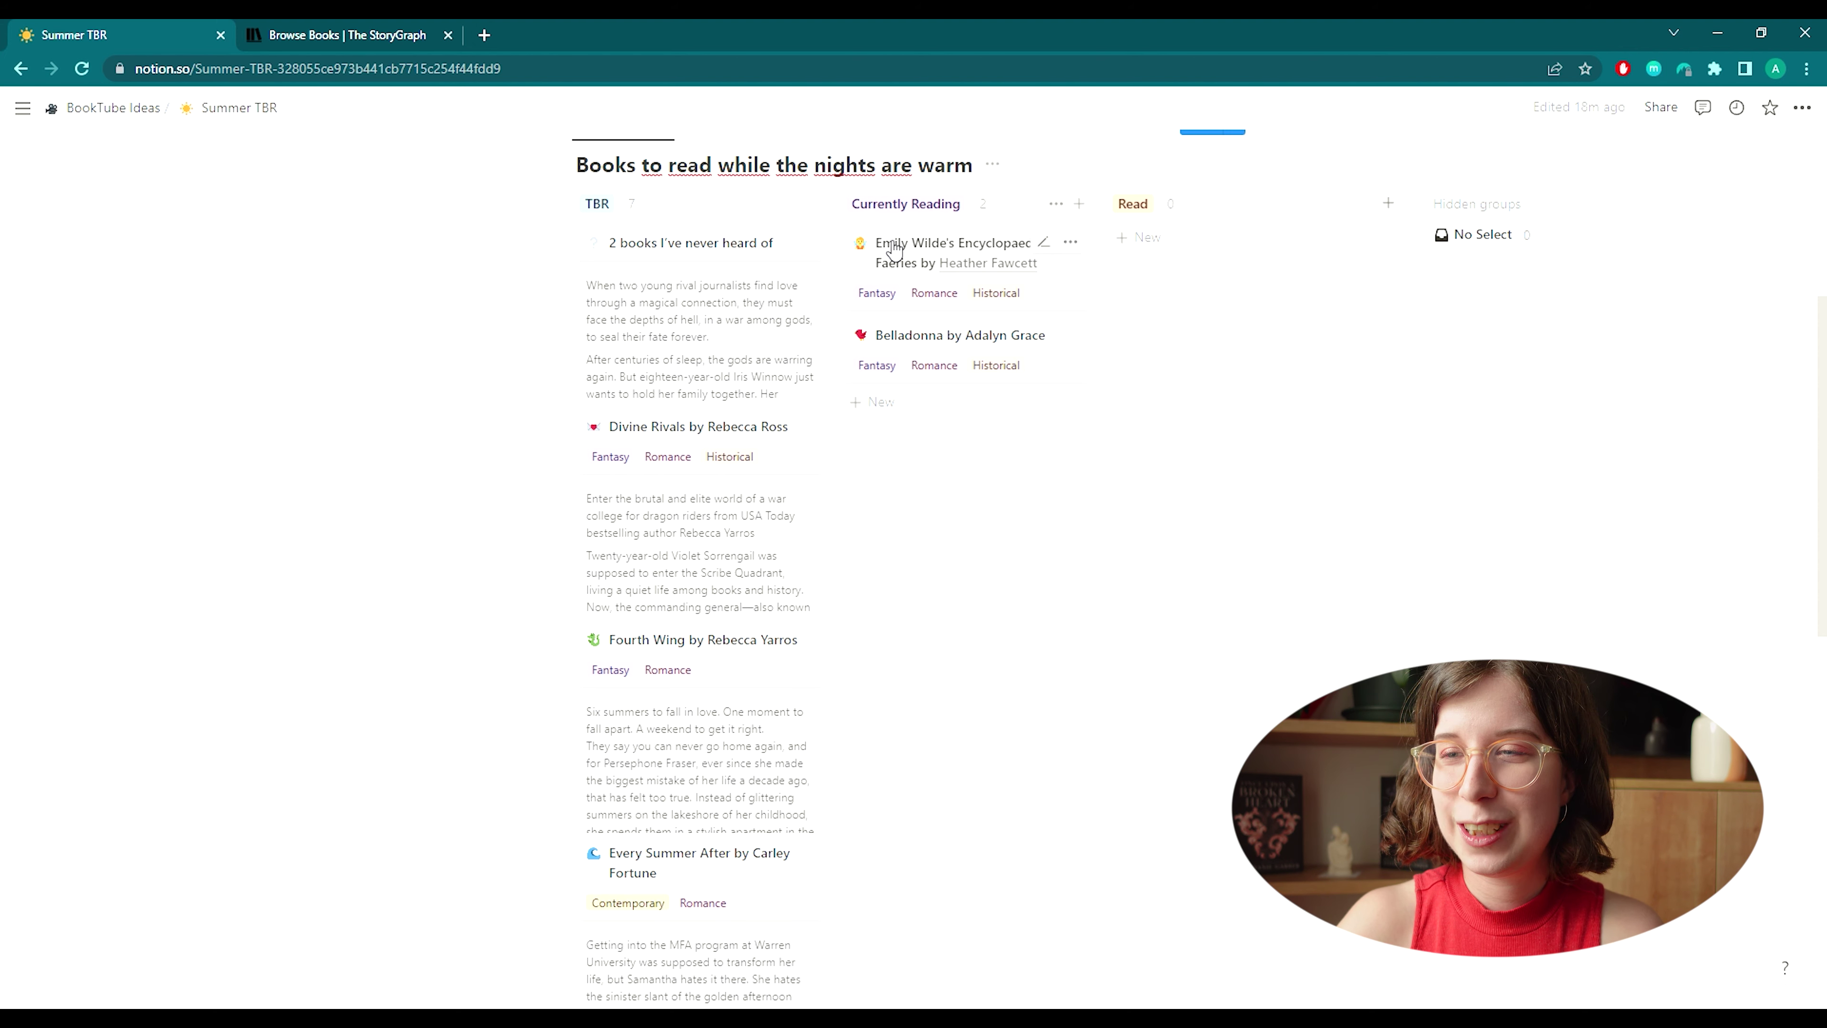
scroll(521, 408, "down", 10)
scroll(524, 401, "up", 5)
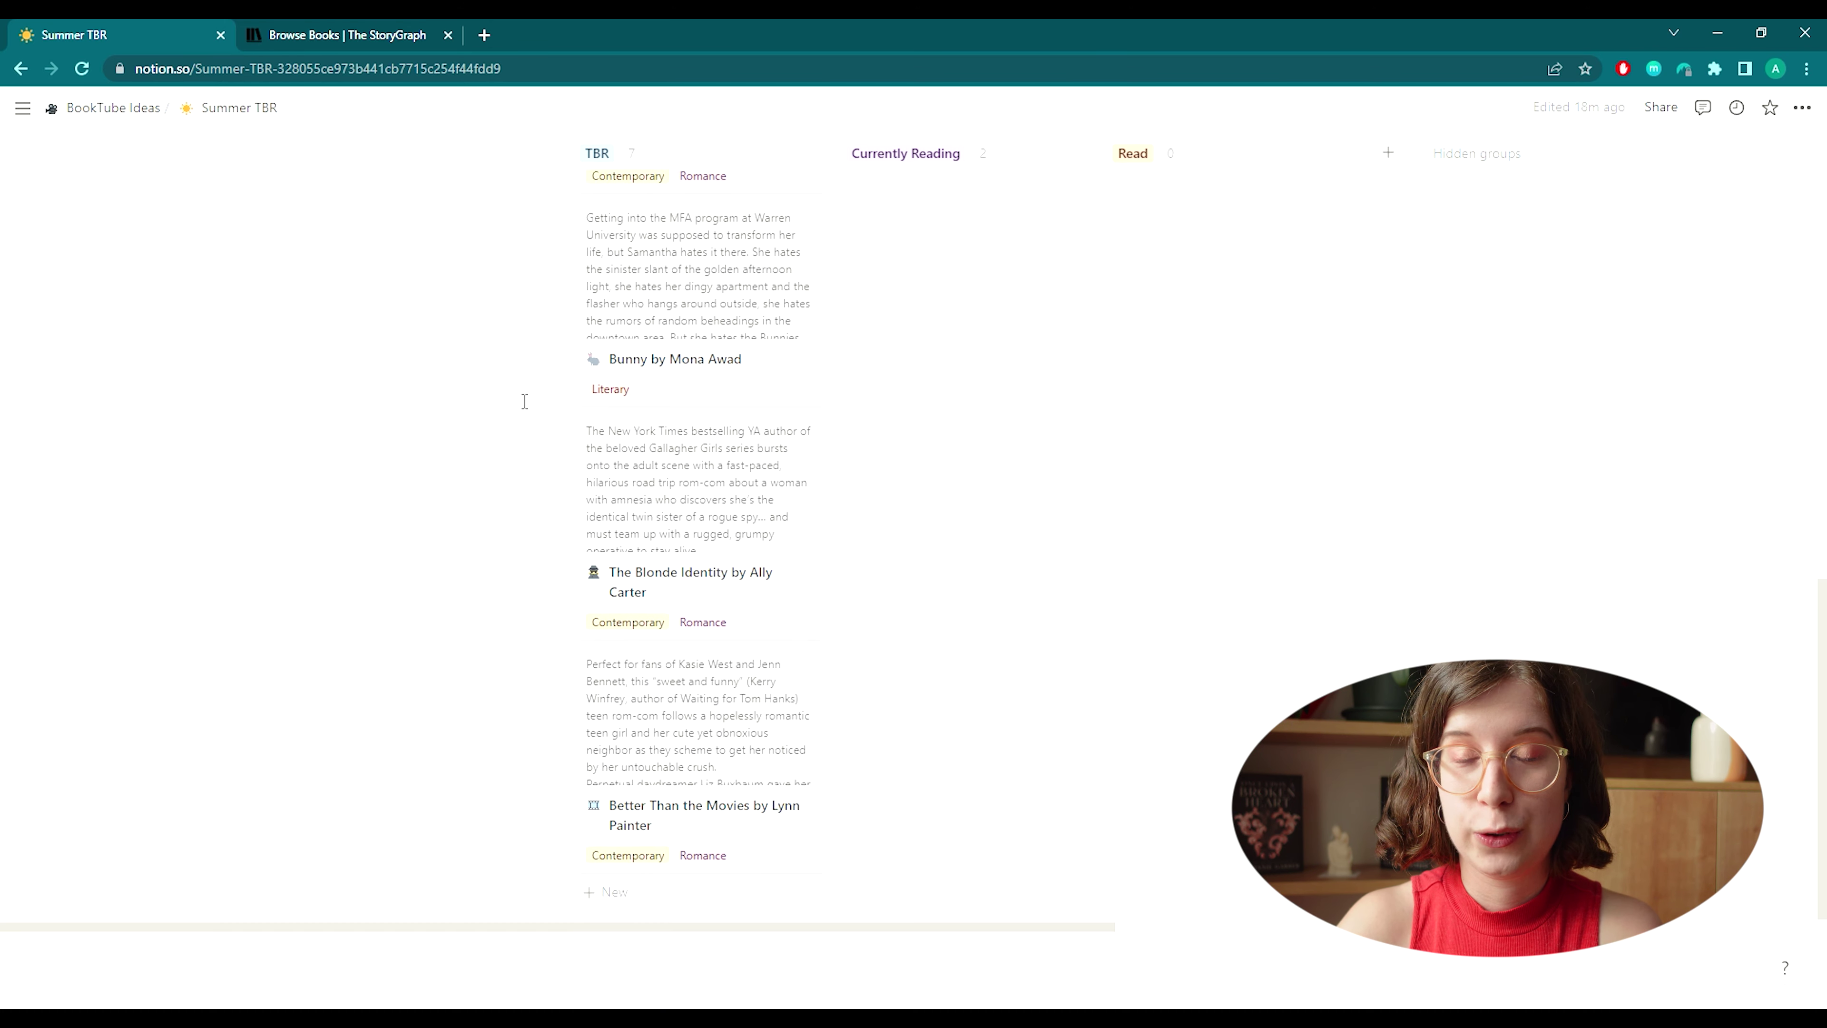
scroll(551, 549, "down", 2)
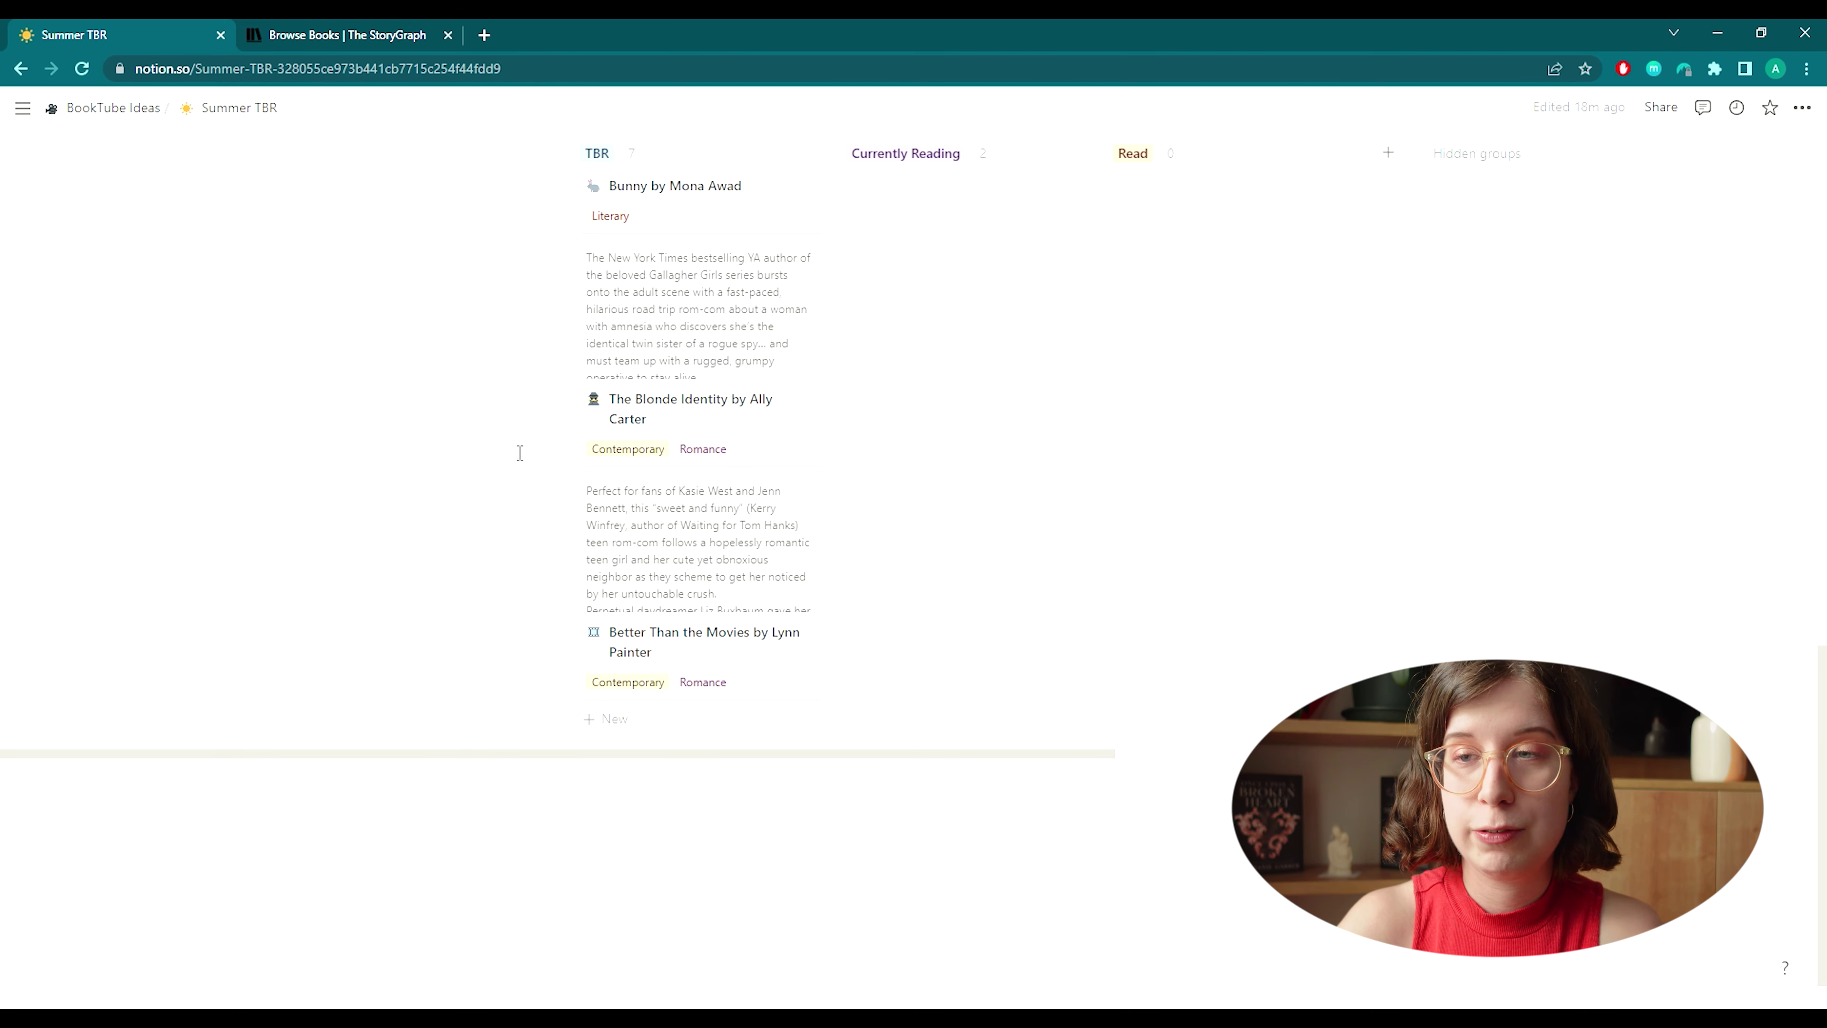
scroll(519, 452, "up", 8)
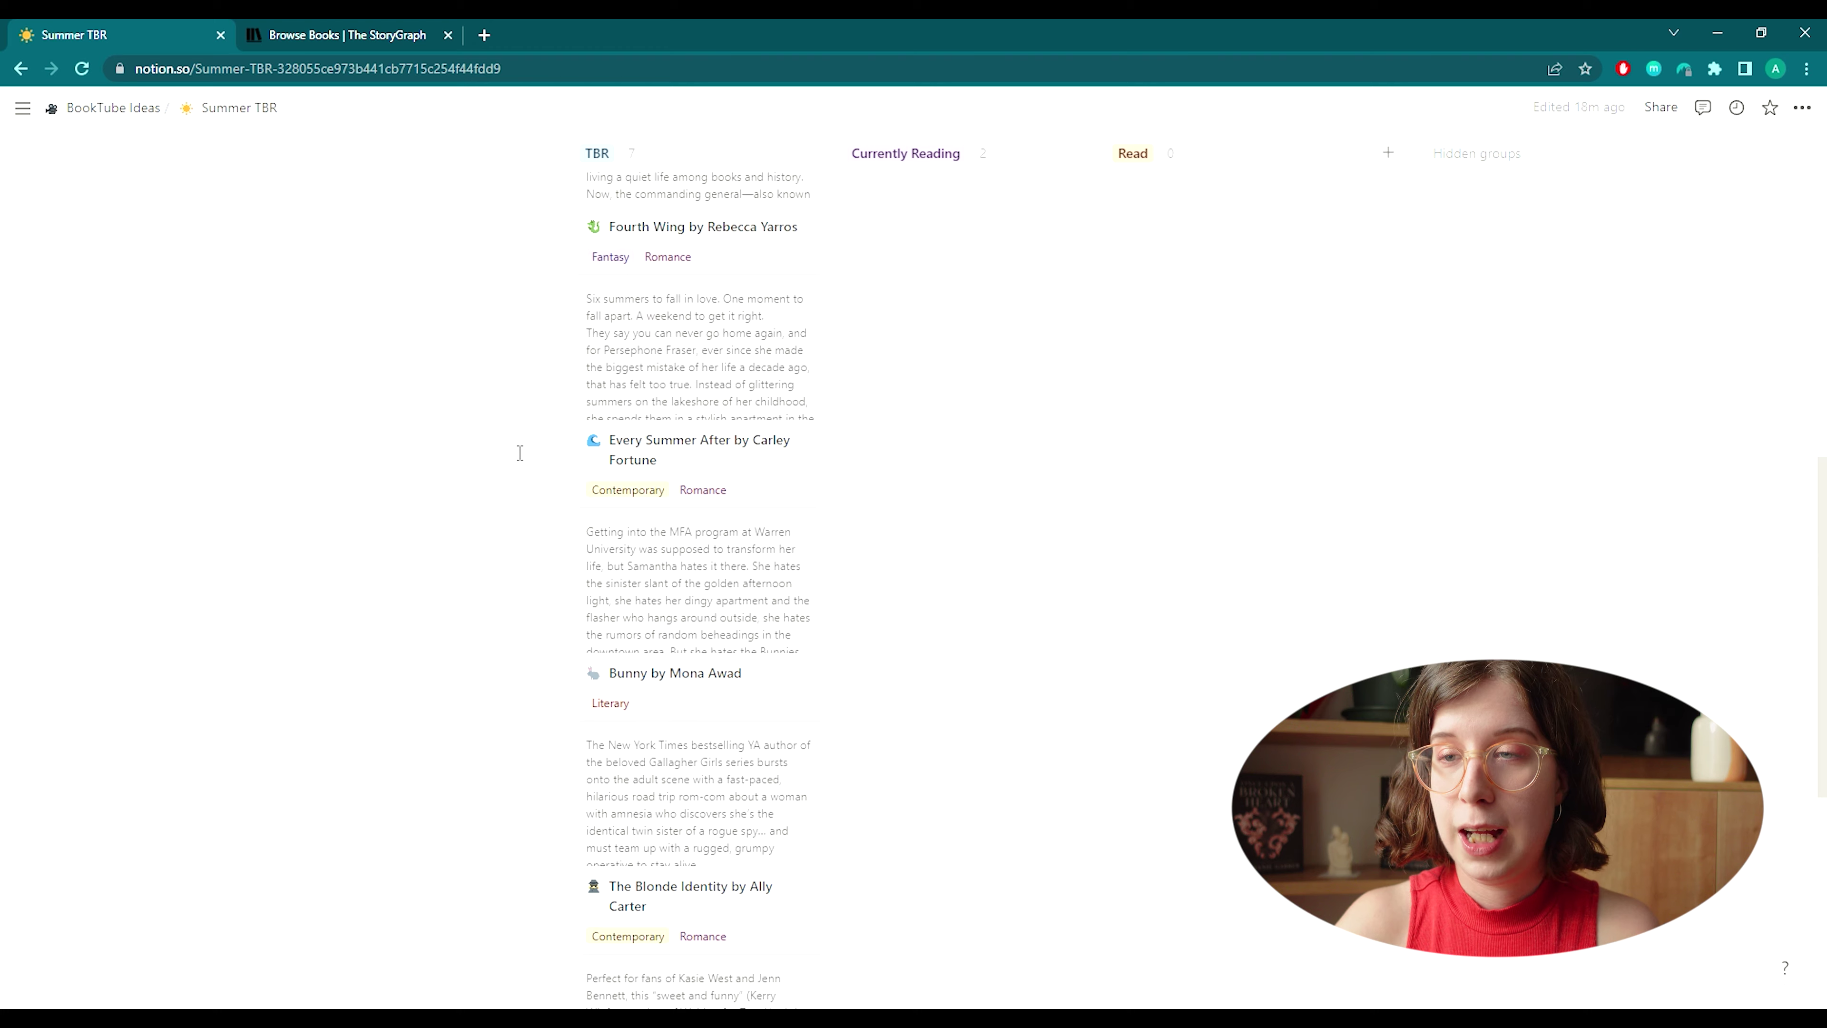
scroll(520, 452, "up", 3)
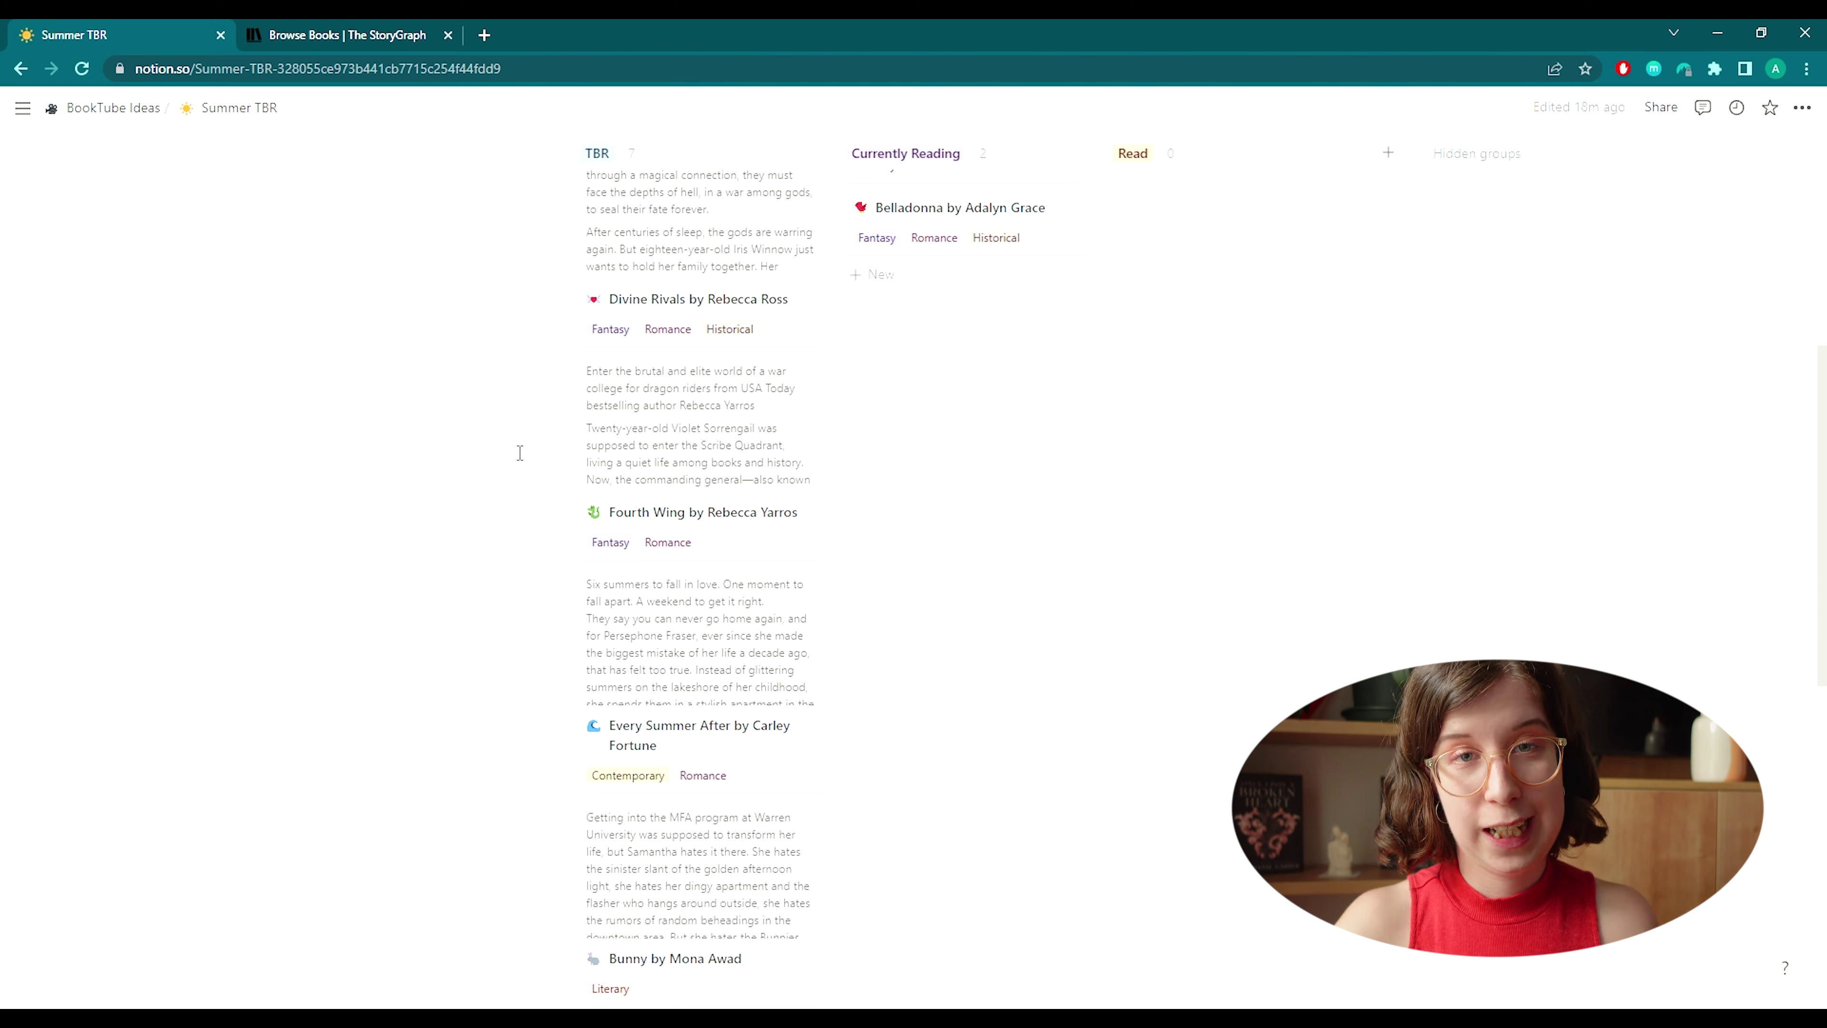
scroll(519, 452, "up", 4)
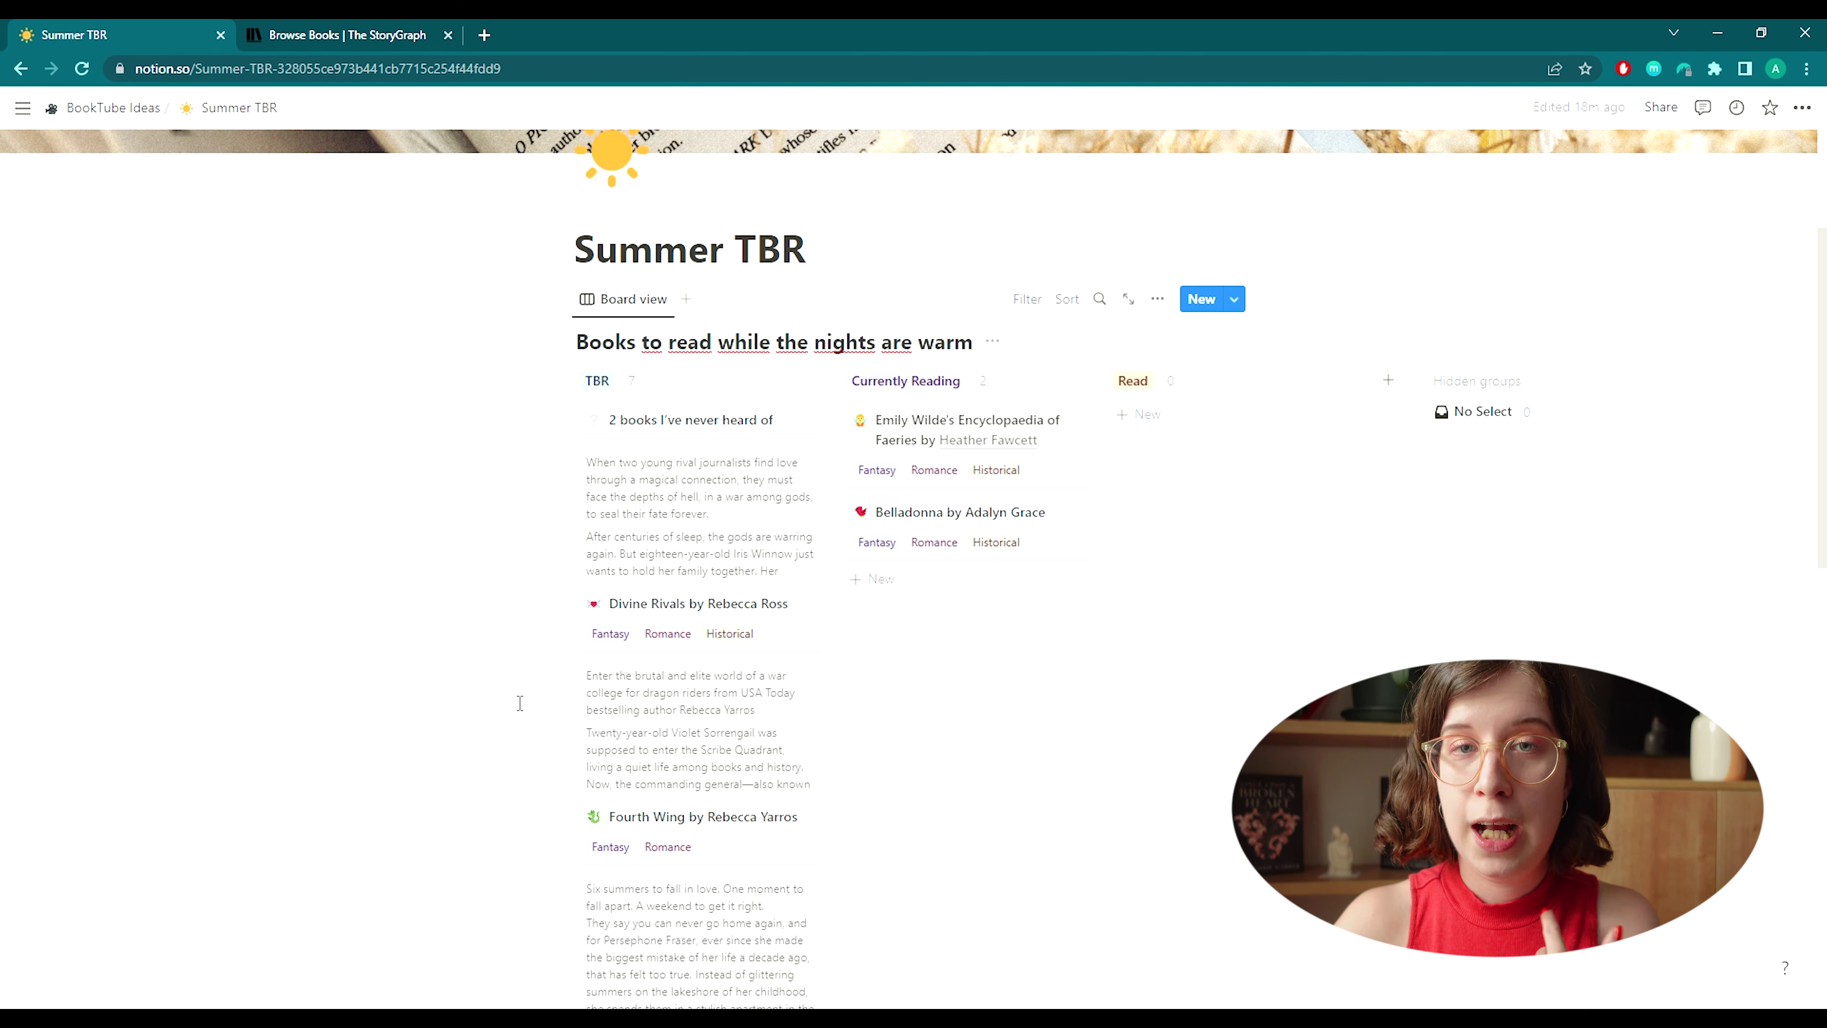
scroll(519, 703, "down", 6)
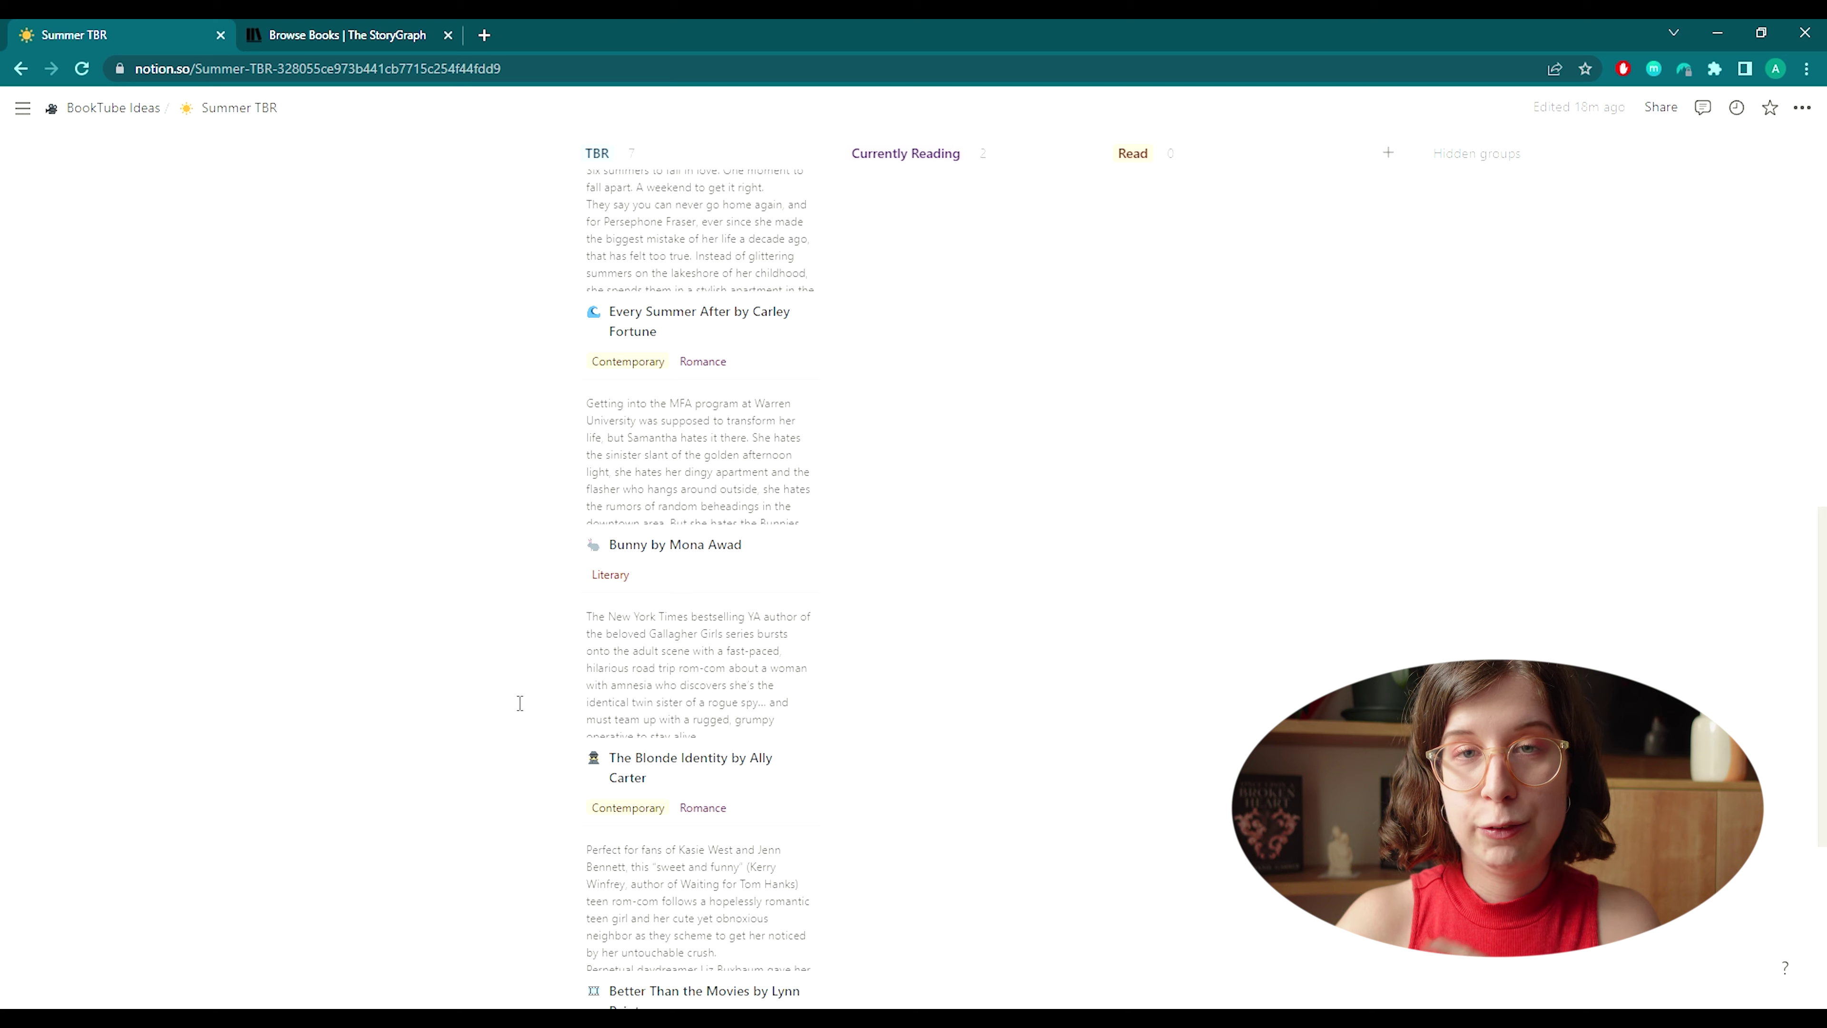
scroll(520, 703, "up", 3)
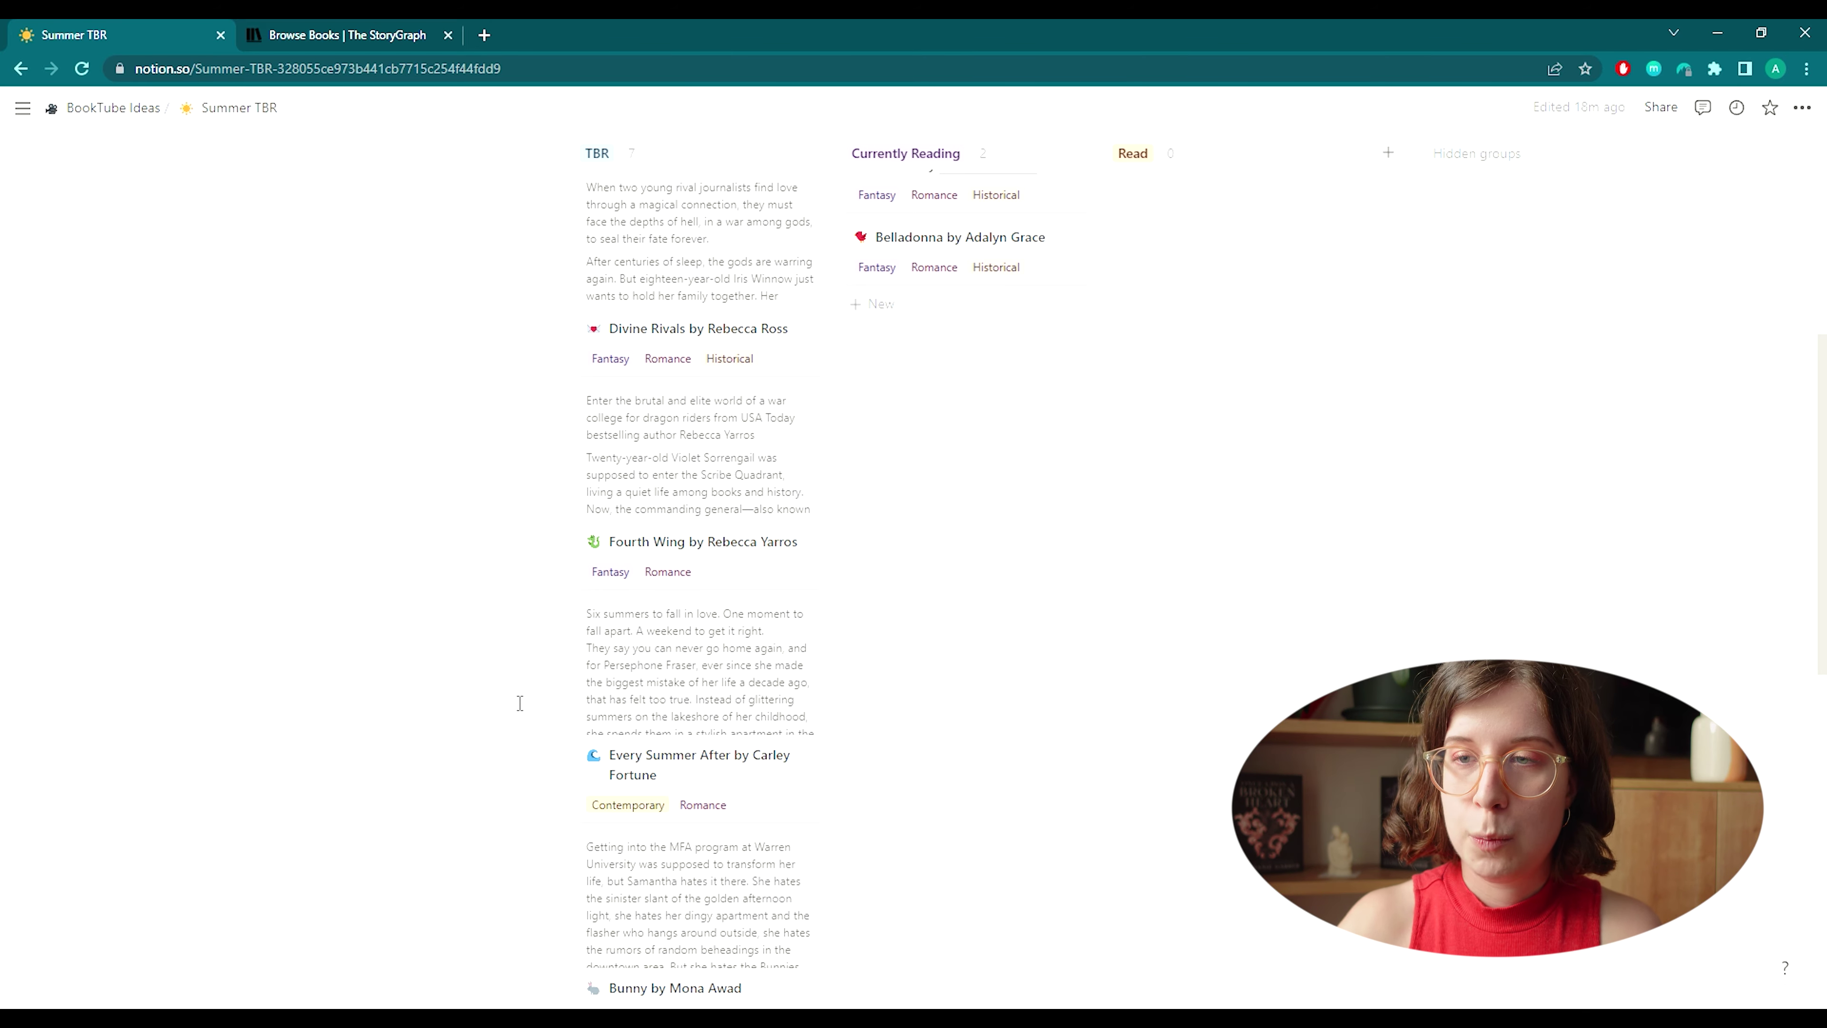
scroll(520, 703, "up", 10)
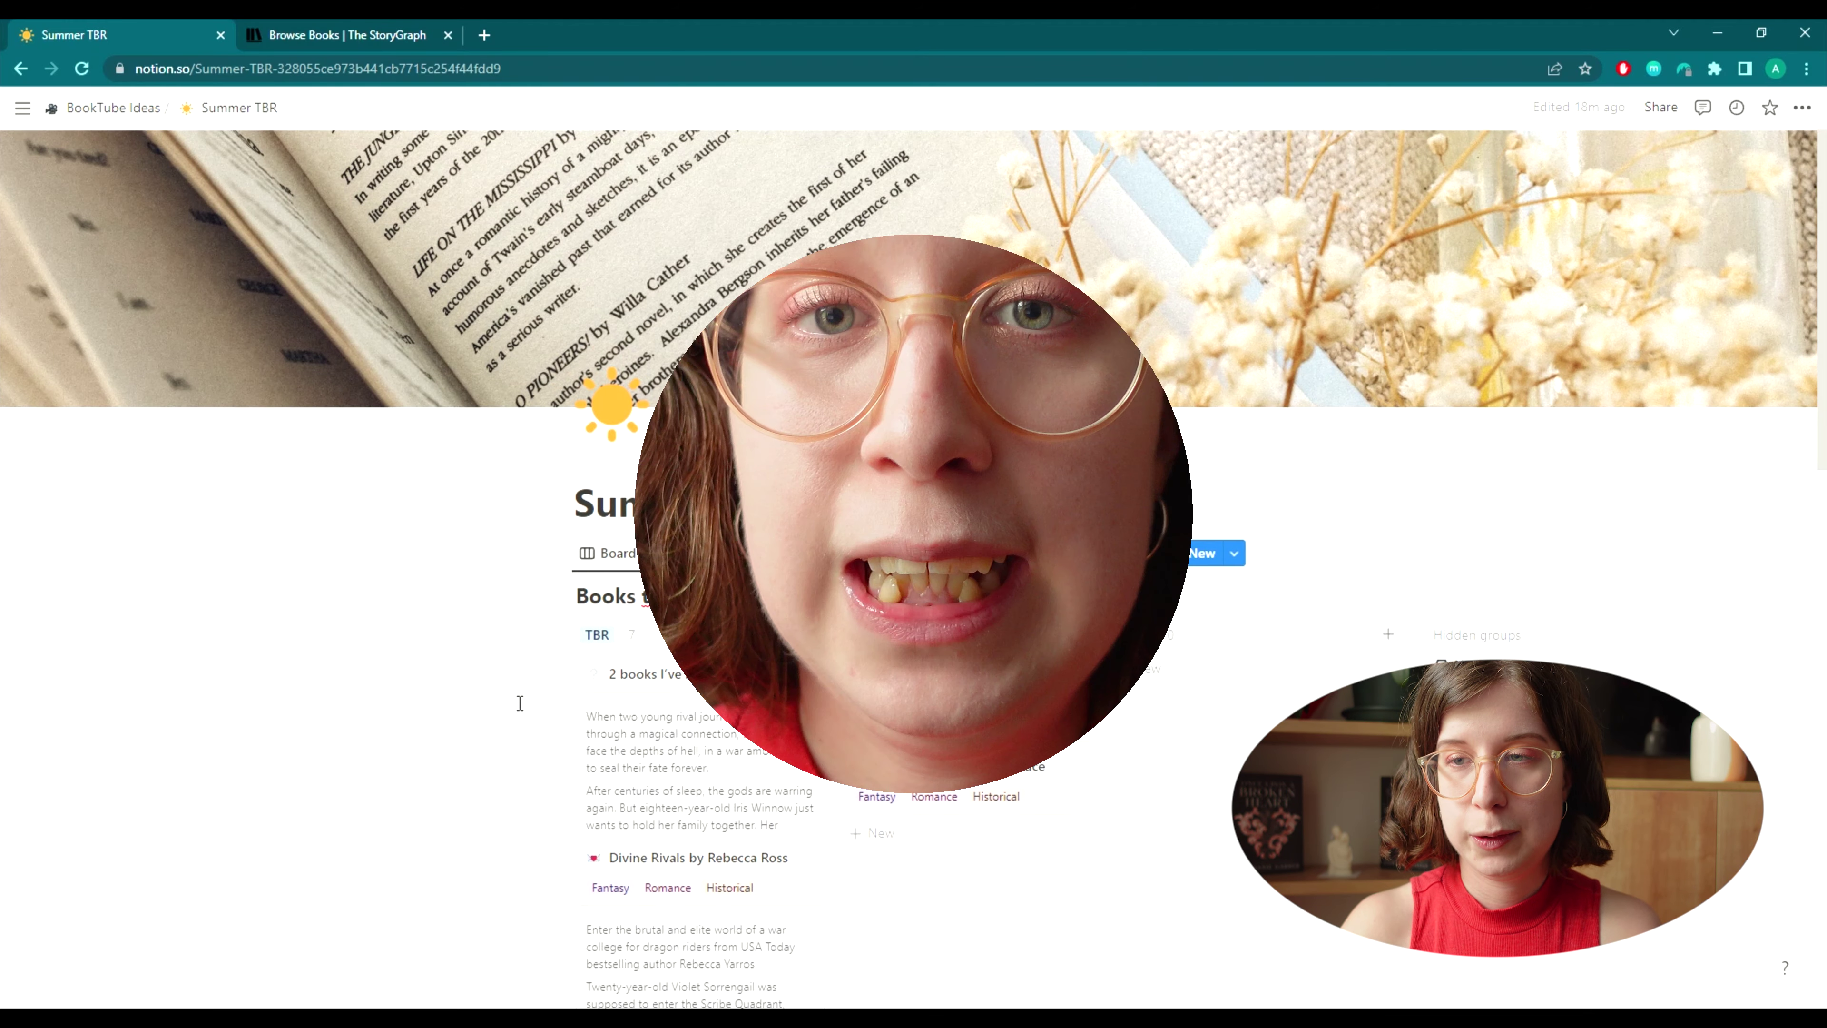